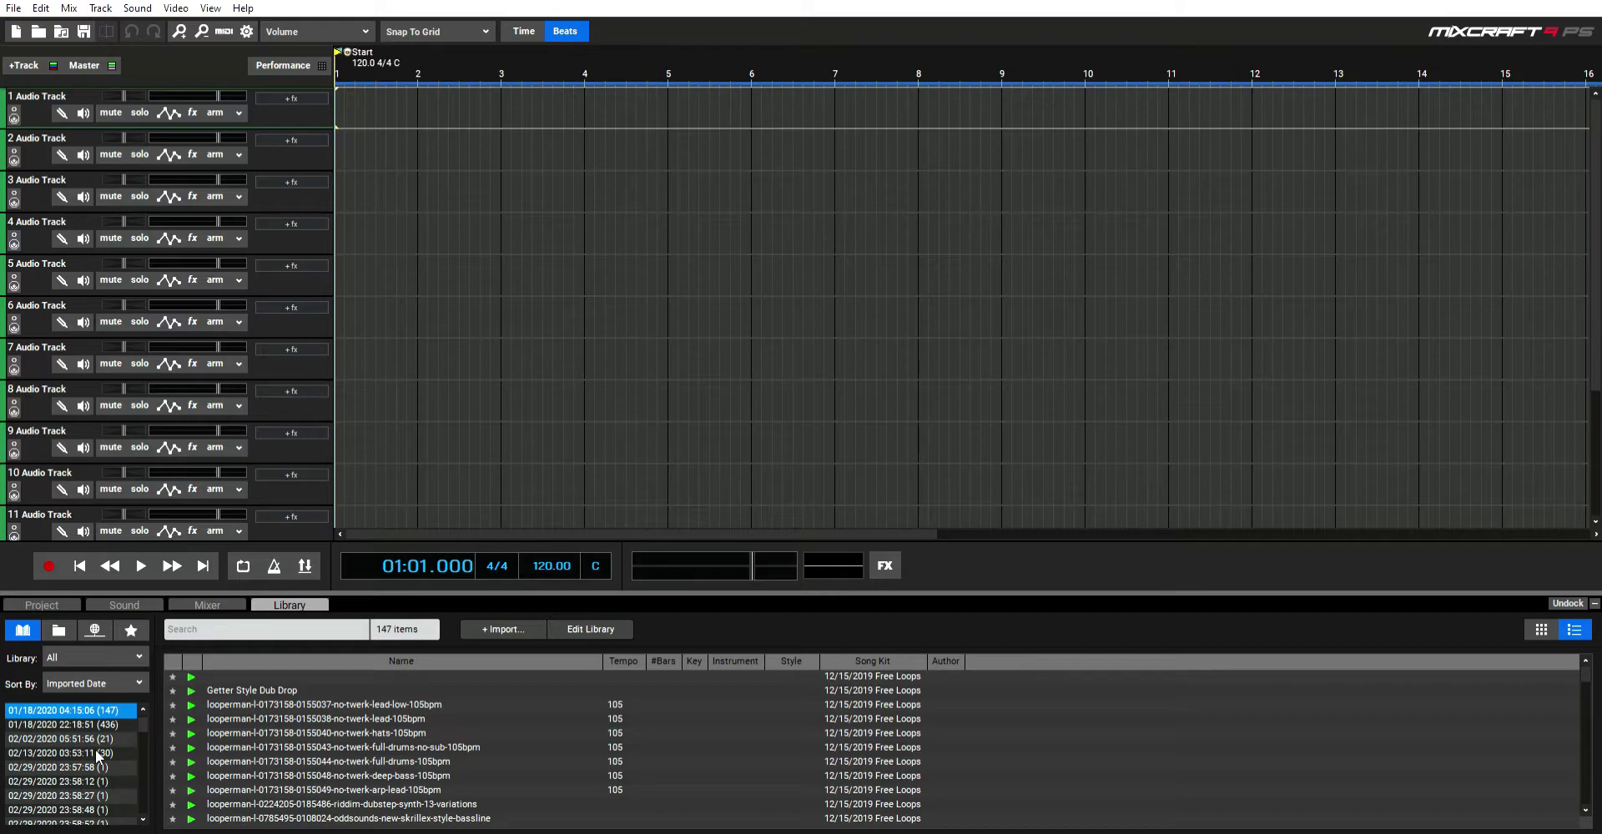
Step: Browse the library's imported-date groups for loops to use in the project
{"action": "scroll", "coordinate": [92, 751], "scroll_direction": "down", "scroll_amount": 4}
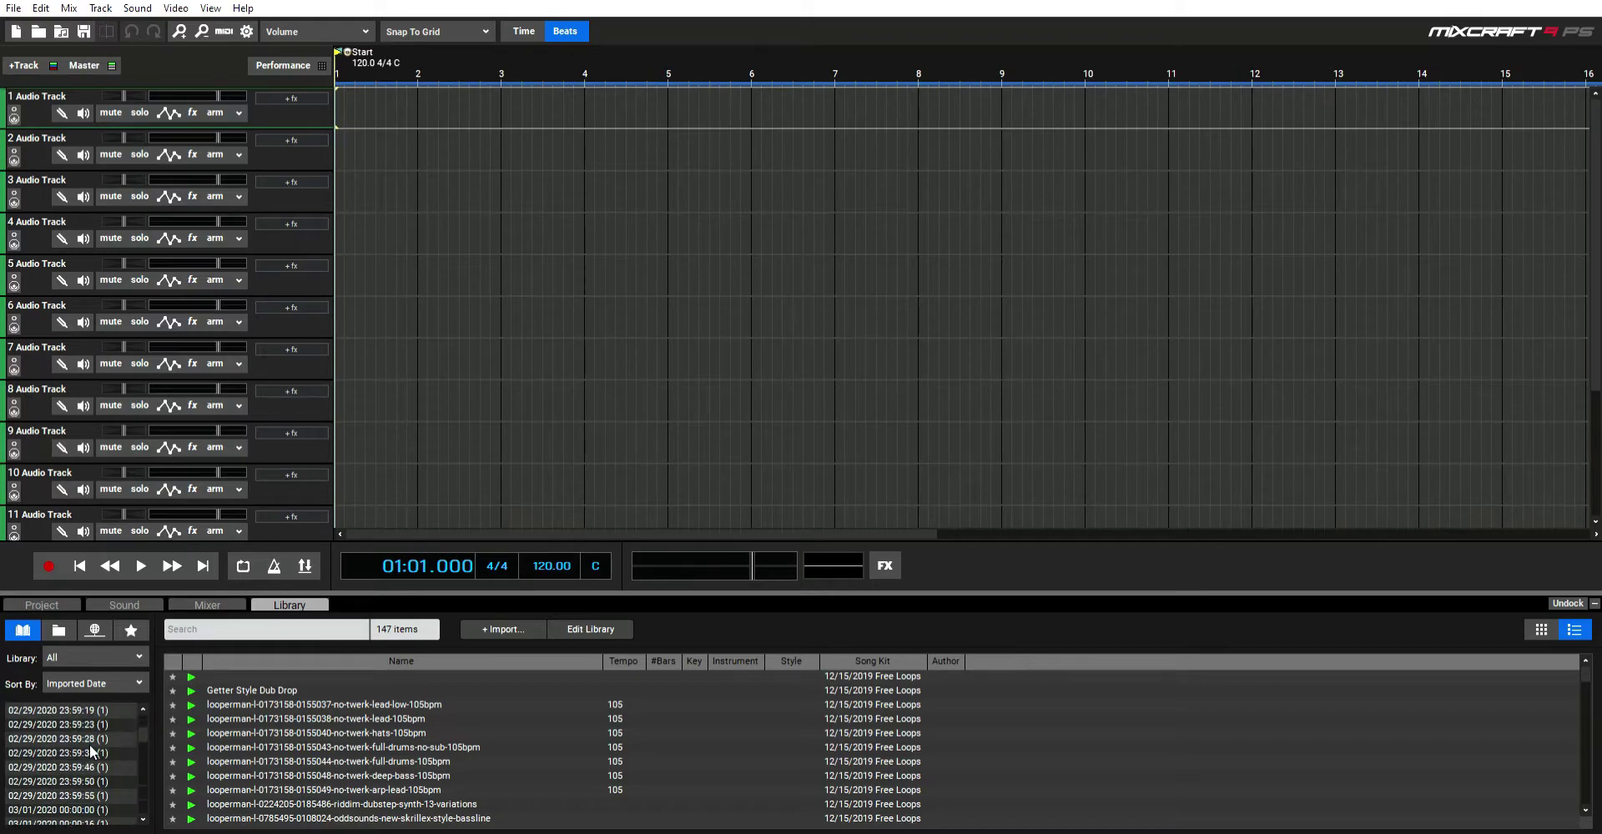
{"action": "scroll", "coordinate": [91, 751], "scroll_direction": "down", "scroll_amount": 10}
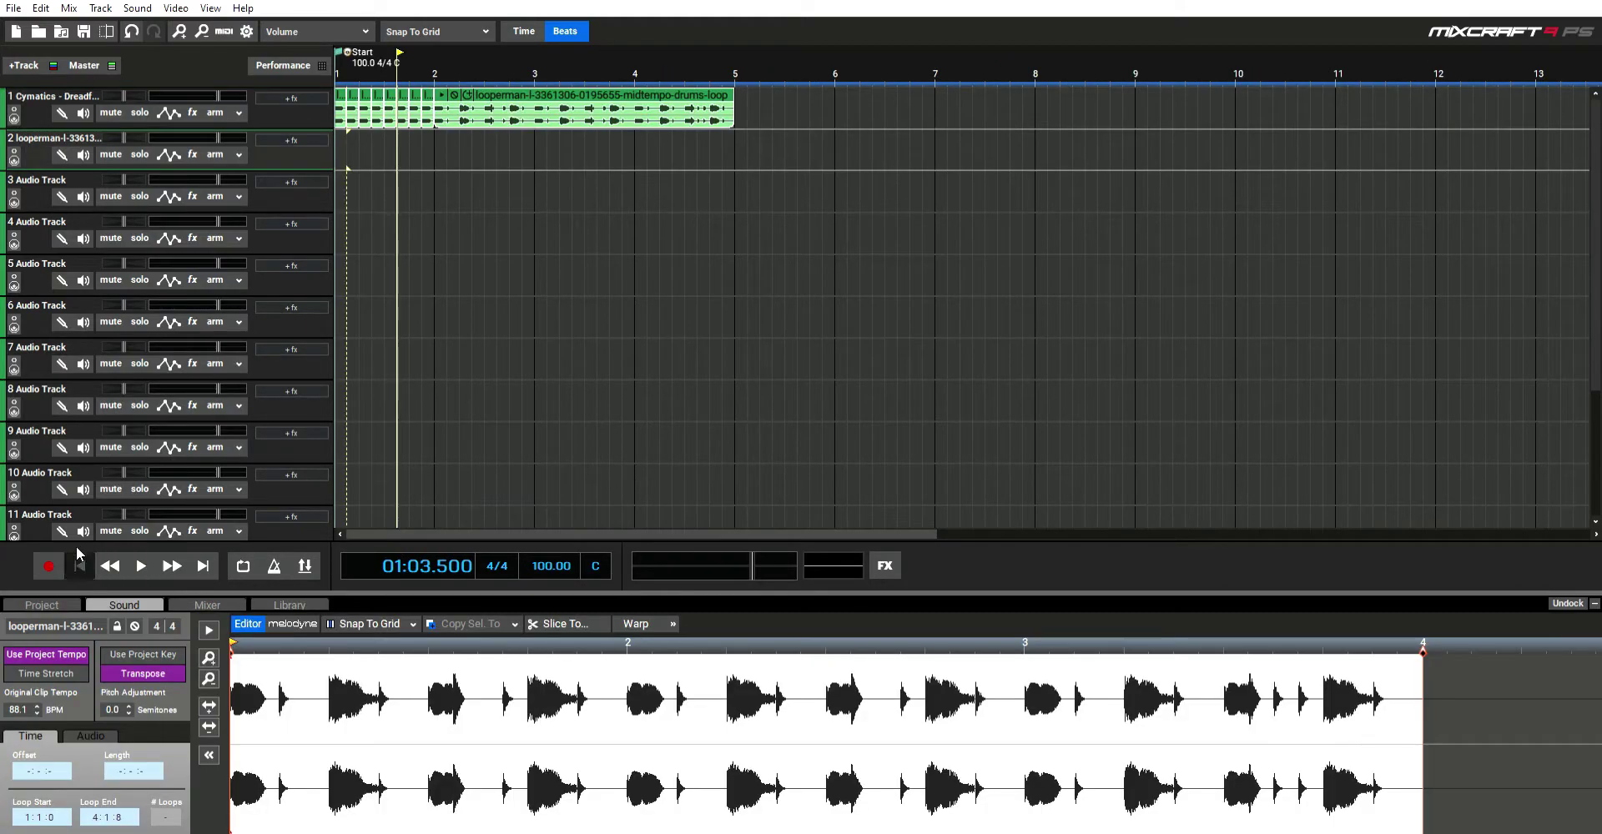
Step: Play the drum arrangement on track 1 from the start and stop playback after a few bars
{"action": "left_click", "coordinate": [78, 555]}
{"action": "key", "text": "space"}
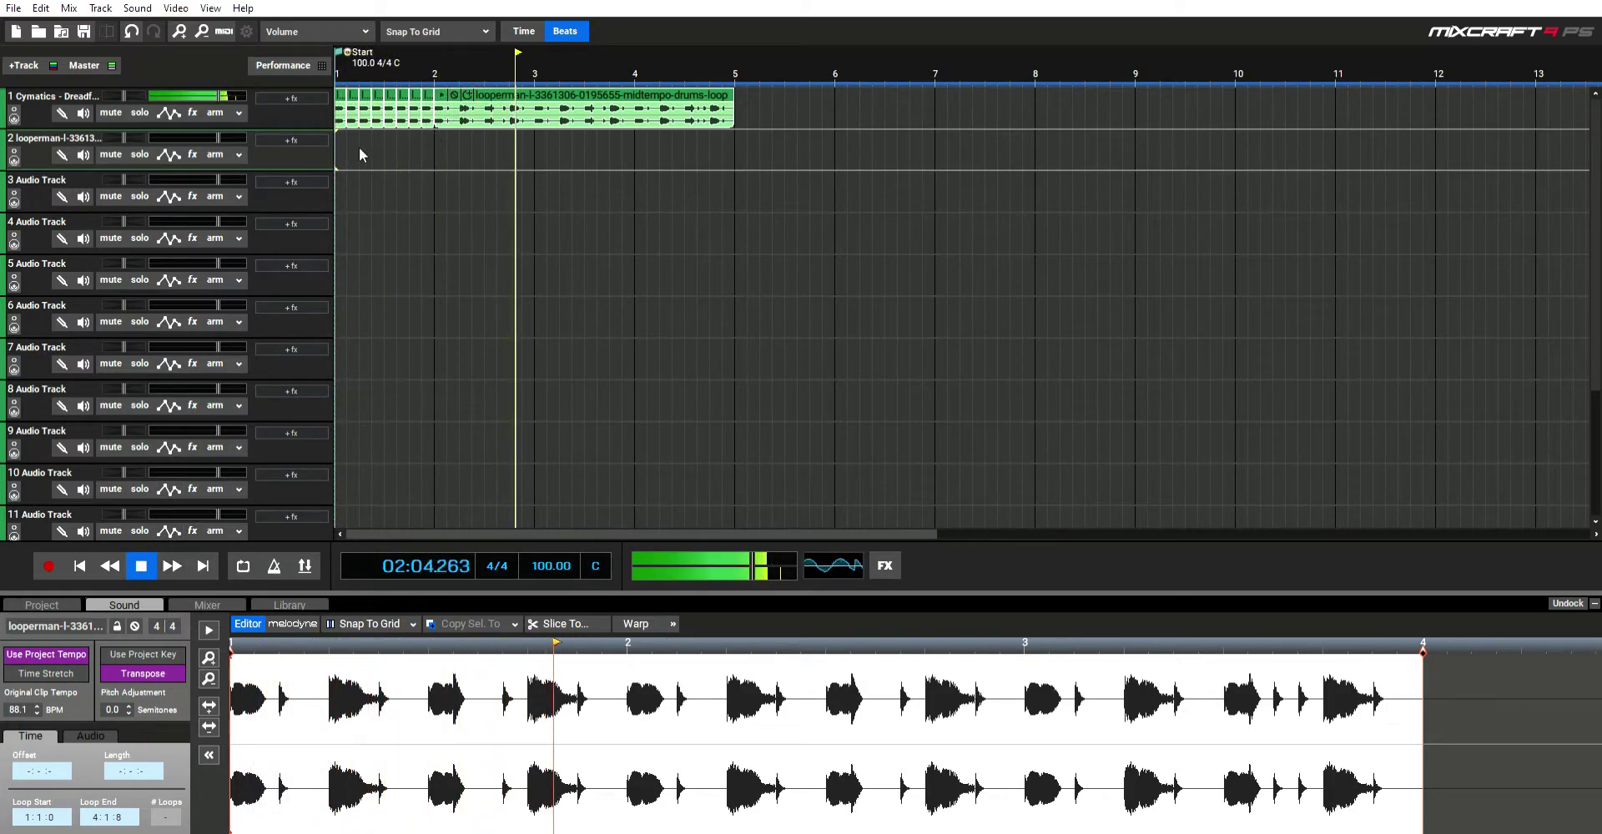
{"action": "key", "text": "space"}
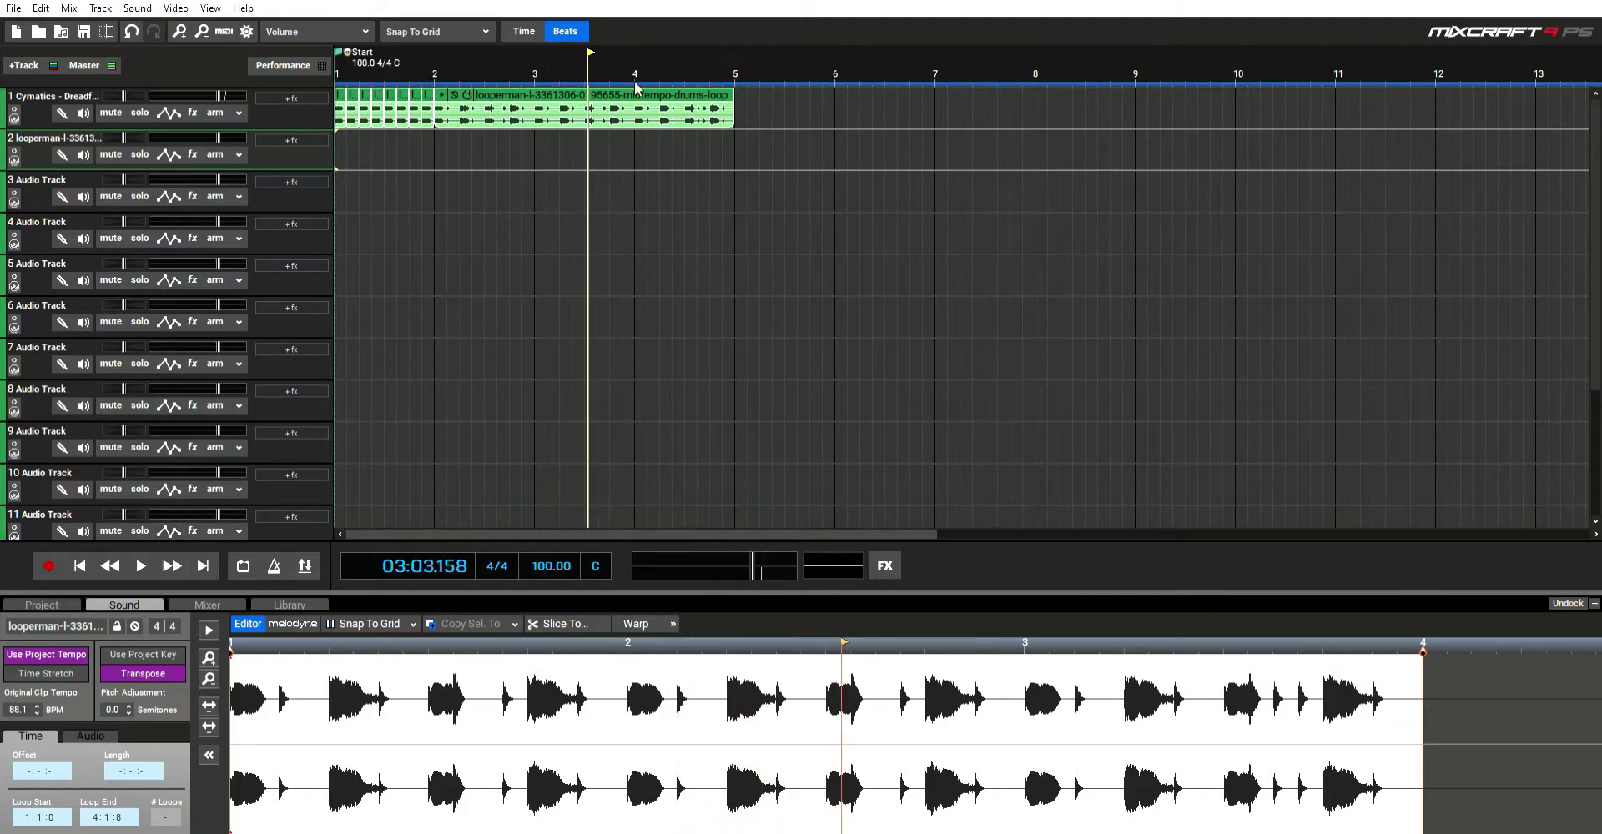
Step: Extend the midtempo drums clip on track 1 to four loops, running from bar 2 to about bar 14
{"action": "left_click", "coordinate": [761, 95]}
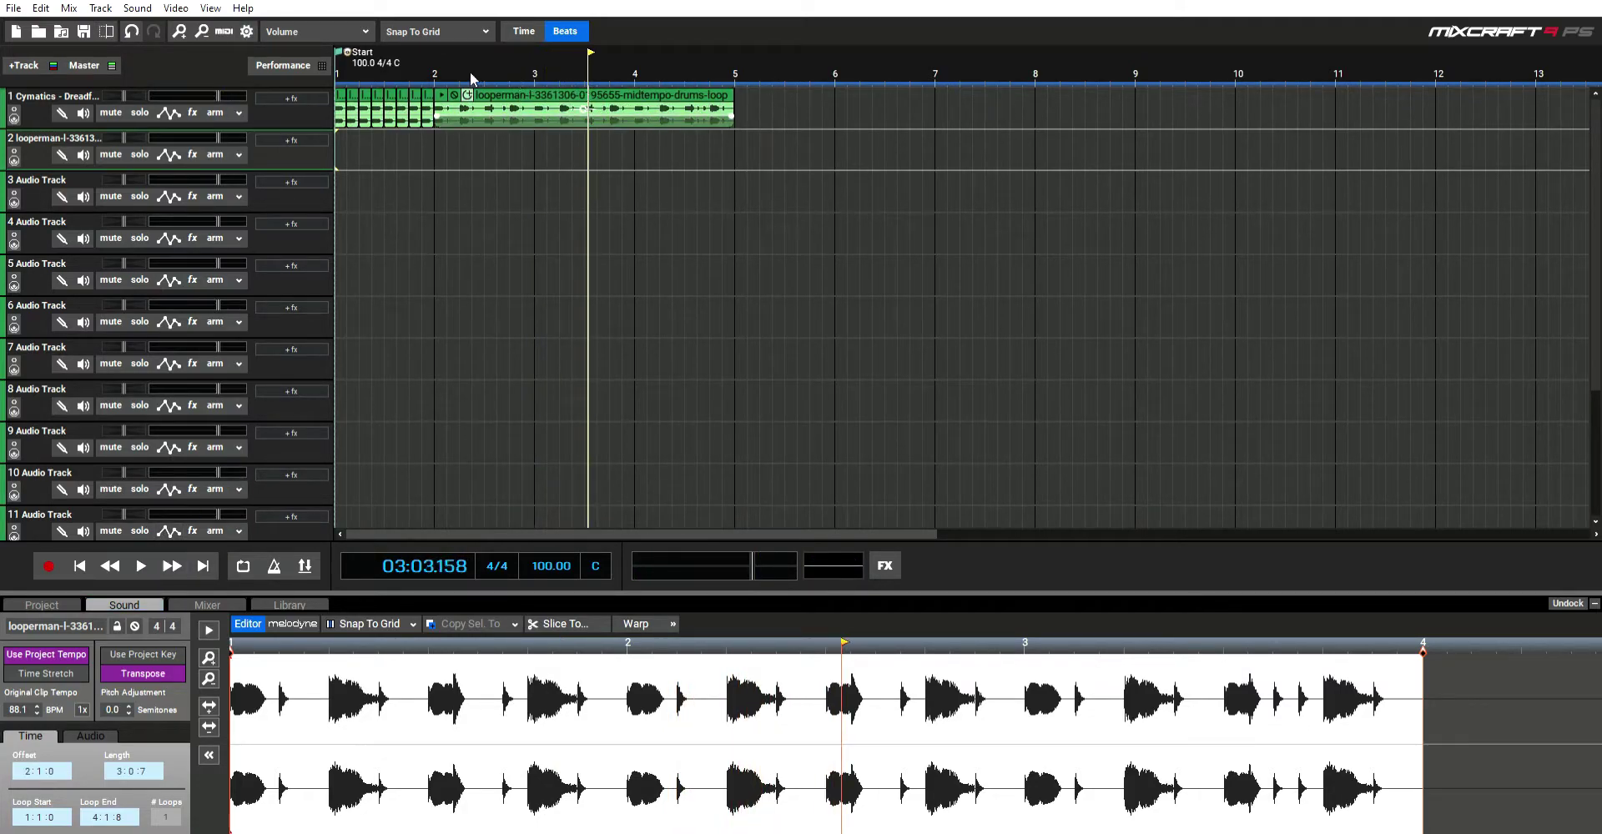
{"action": "left_click", "coordinate": [468, 95]}
{"action": "scroll", "coordinate": [848, 100], "scroll_direction": "down", "scroll_amount": 1}
{"action": "left_click", "coordinate": [434, 95]}
{"action": "left_click", "coordinate": [434, 95]}
{"action": "scroll", "coordinate": [784, 62], "scroll_direction": "down", "scroll_amount": 2}
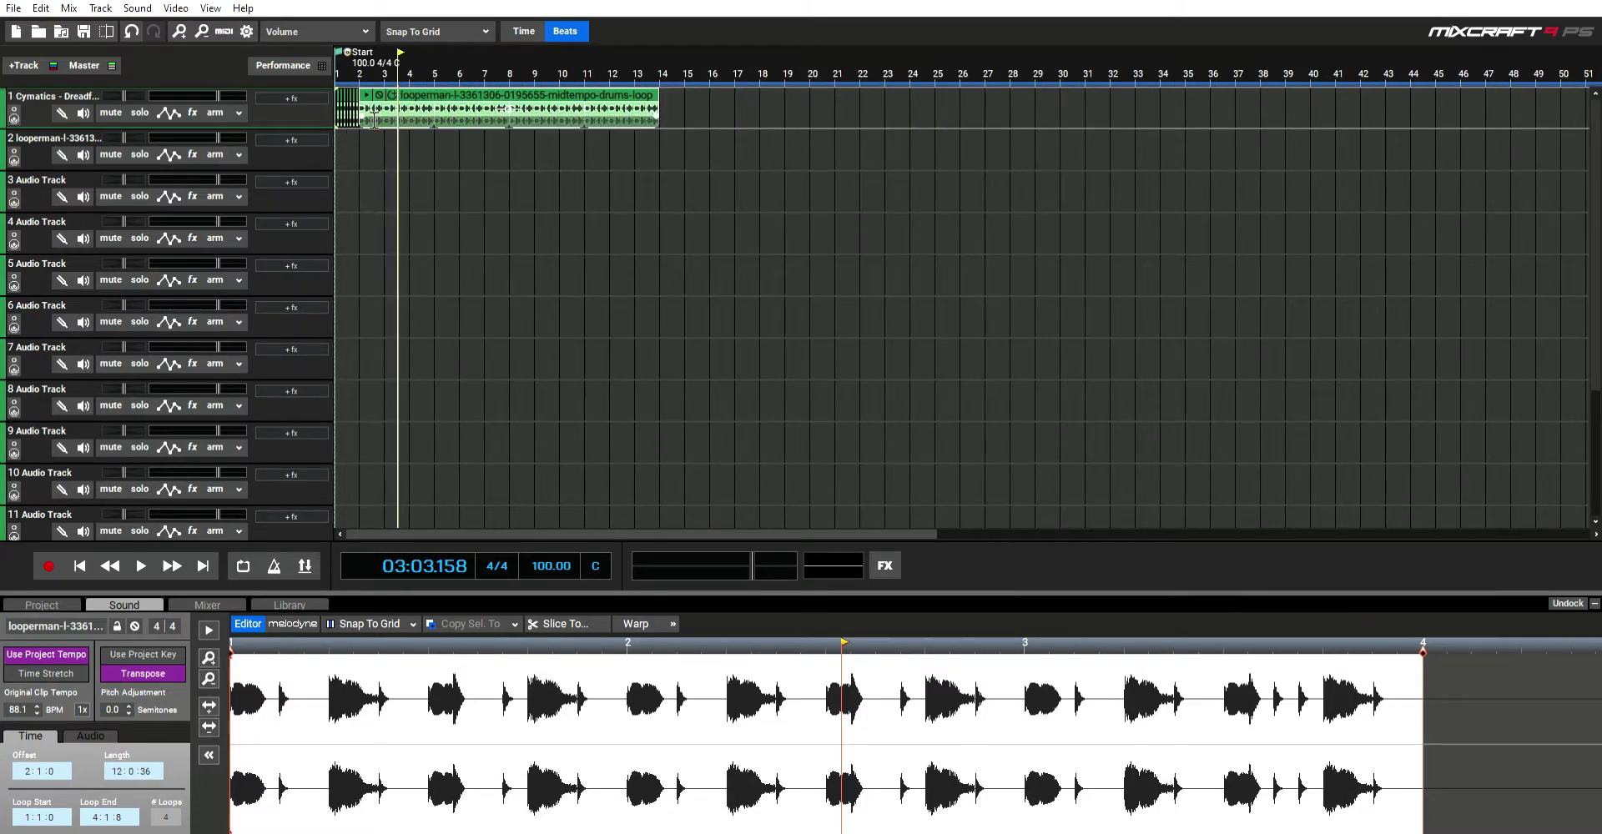
Step: Copy the chopped one-bar drum section to bar 14 and the long midtempo drums clip to bar 15 on track 1
{"action": "left_click_drag", "start_coordinate": [337, 130], "coordinate": [357, 91]}
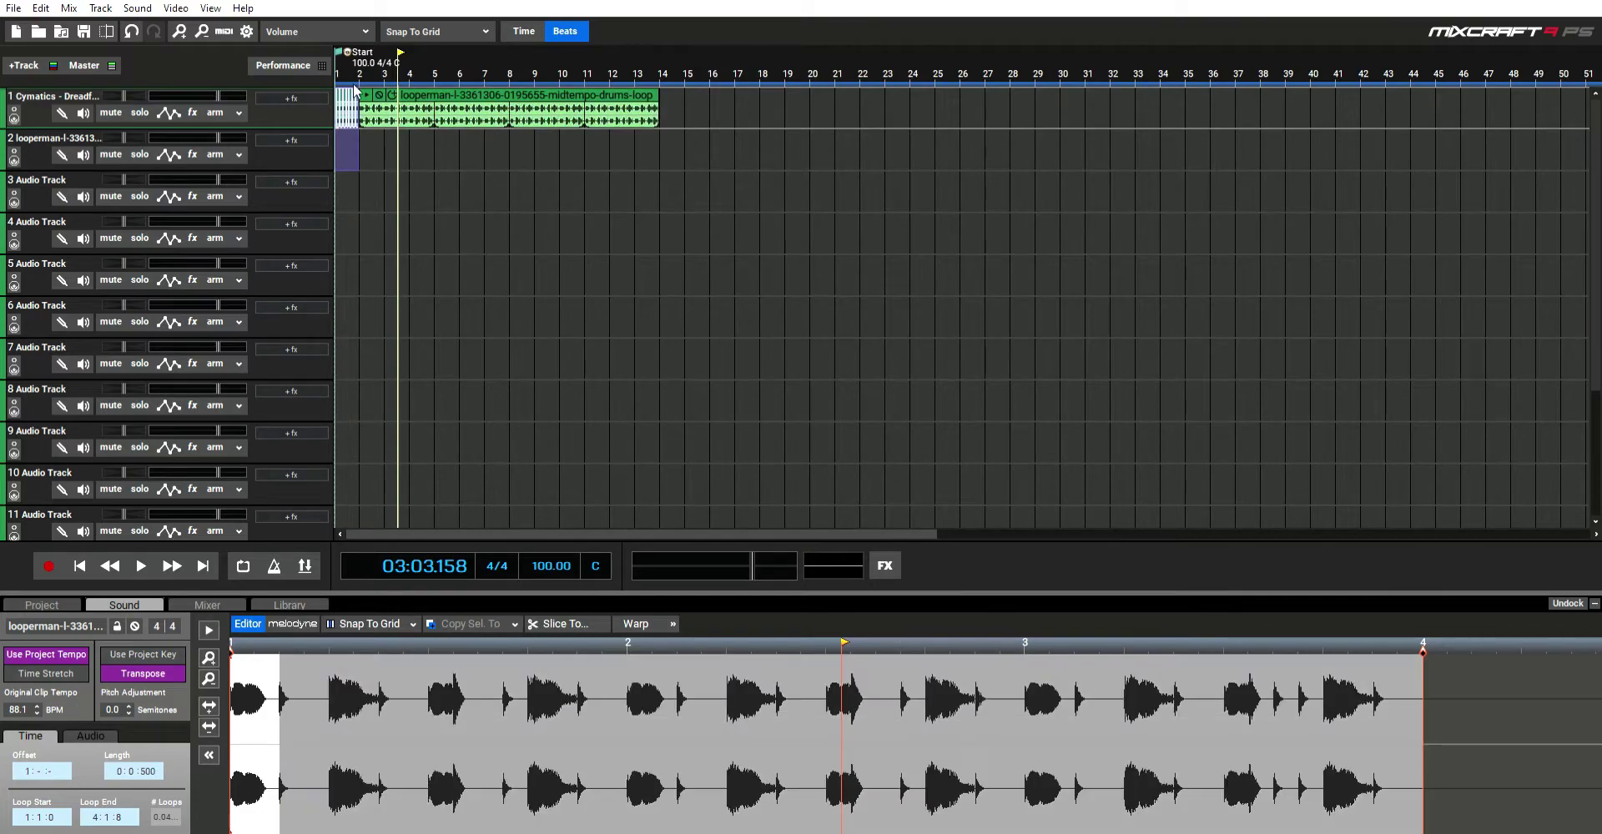
{"action": "left_click", "coordinate": [661, 100]}
{"action": "key", "text": "ctrl+v"}
{"action": "left_click", "coordinate": [549, 97]}
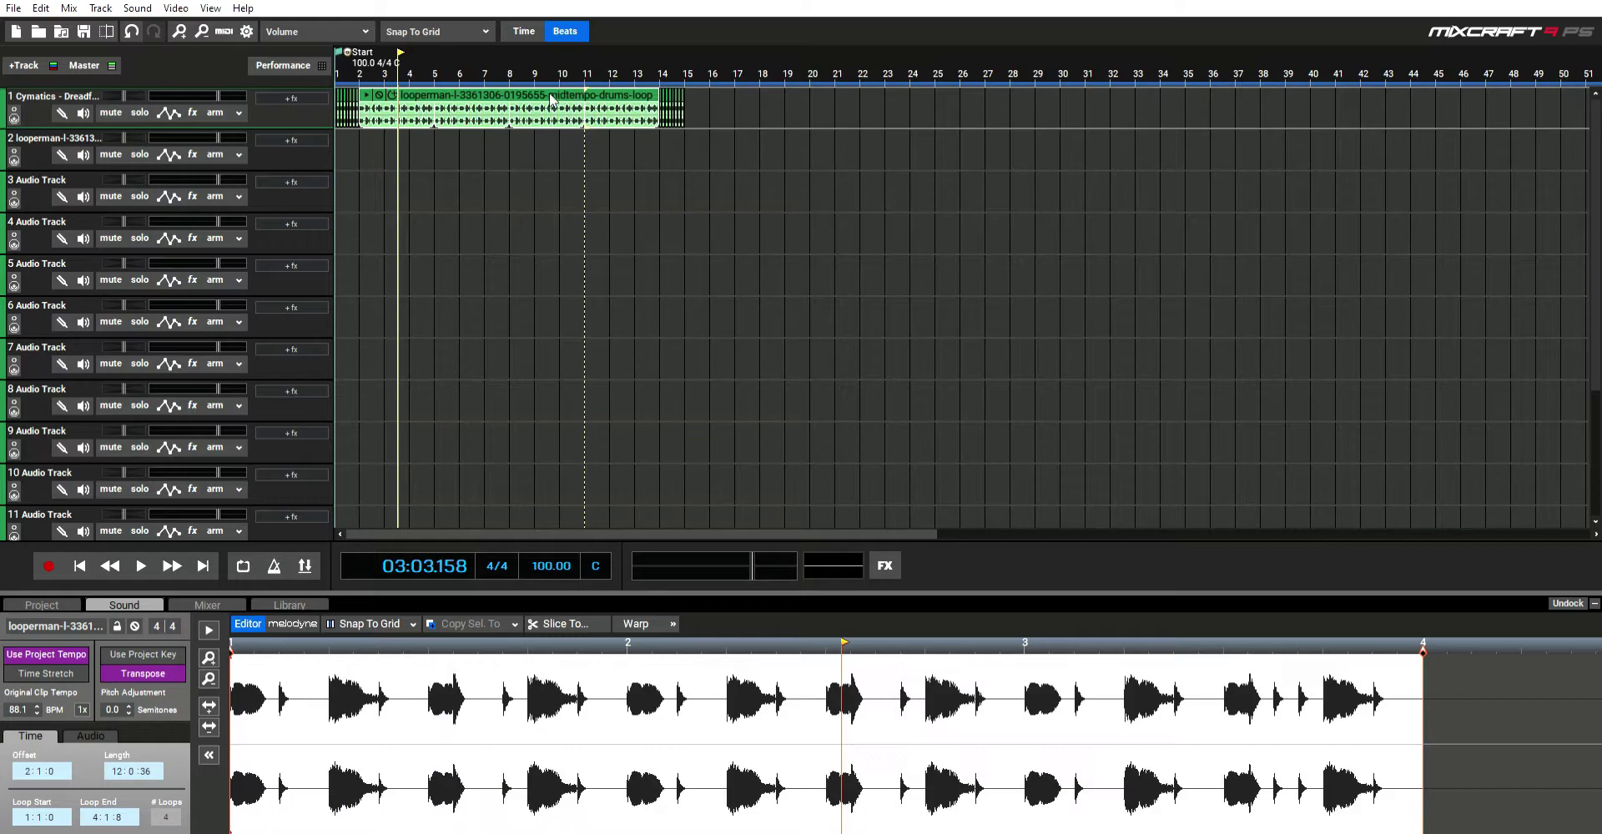
{"action": "left_click", "coordinate": [686, 92]}
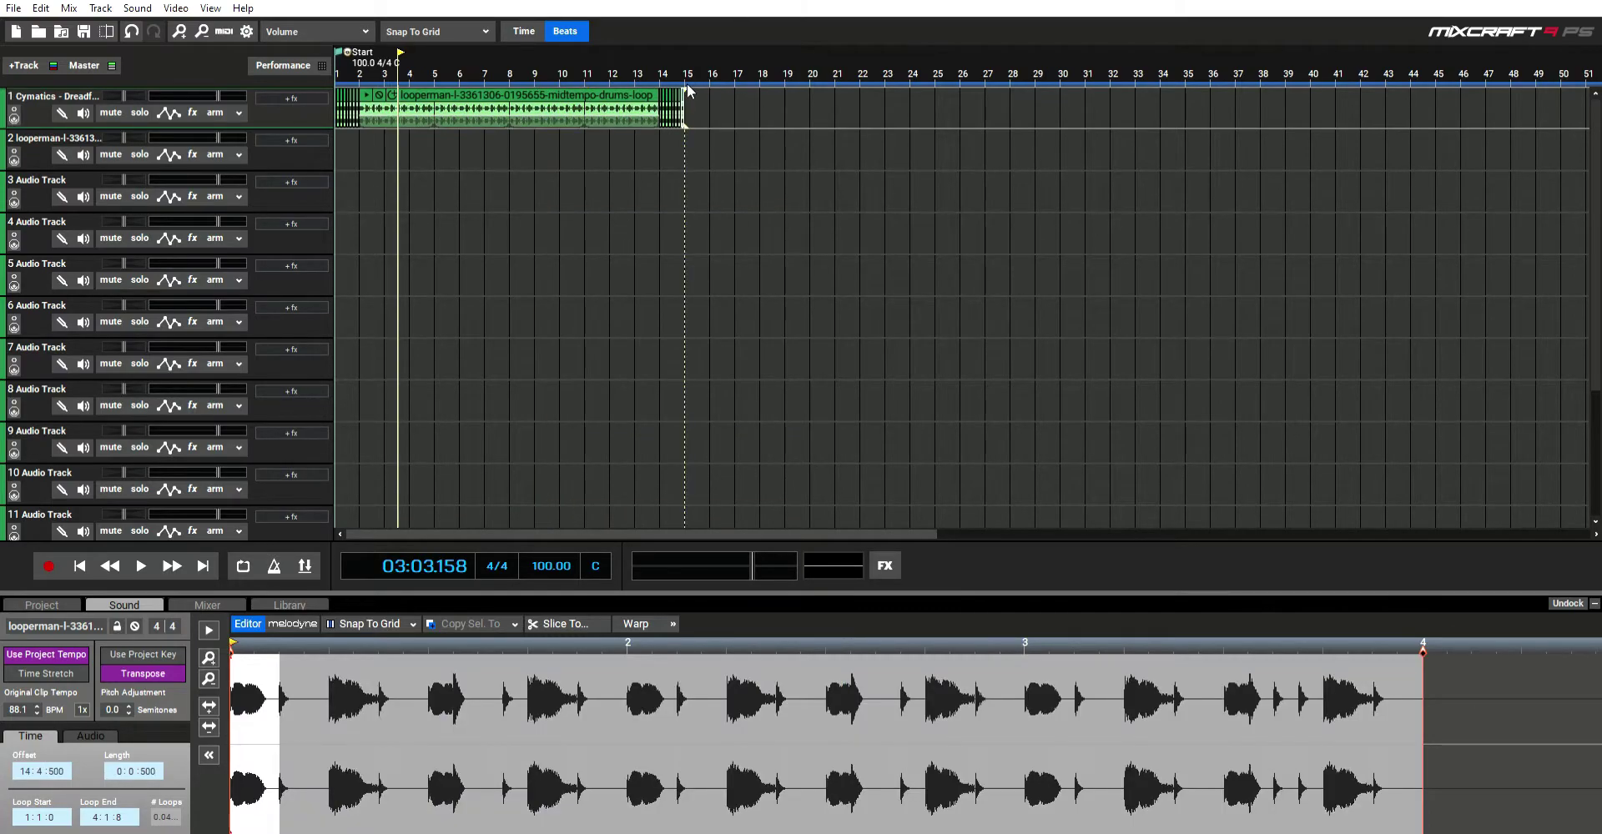
{"action": "key", "text": "ctrl+v"}
Step: Copy the chopped one-bar drum section to bar 27 and the long midtempo drums clip to bar 28 on track 1
{"action": "left_click_drag", "start_coordinate": [664, 138], "coordinate": [684, 108]}
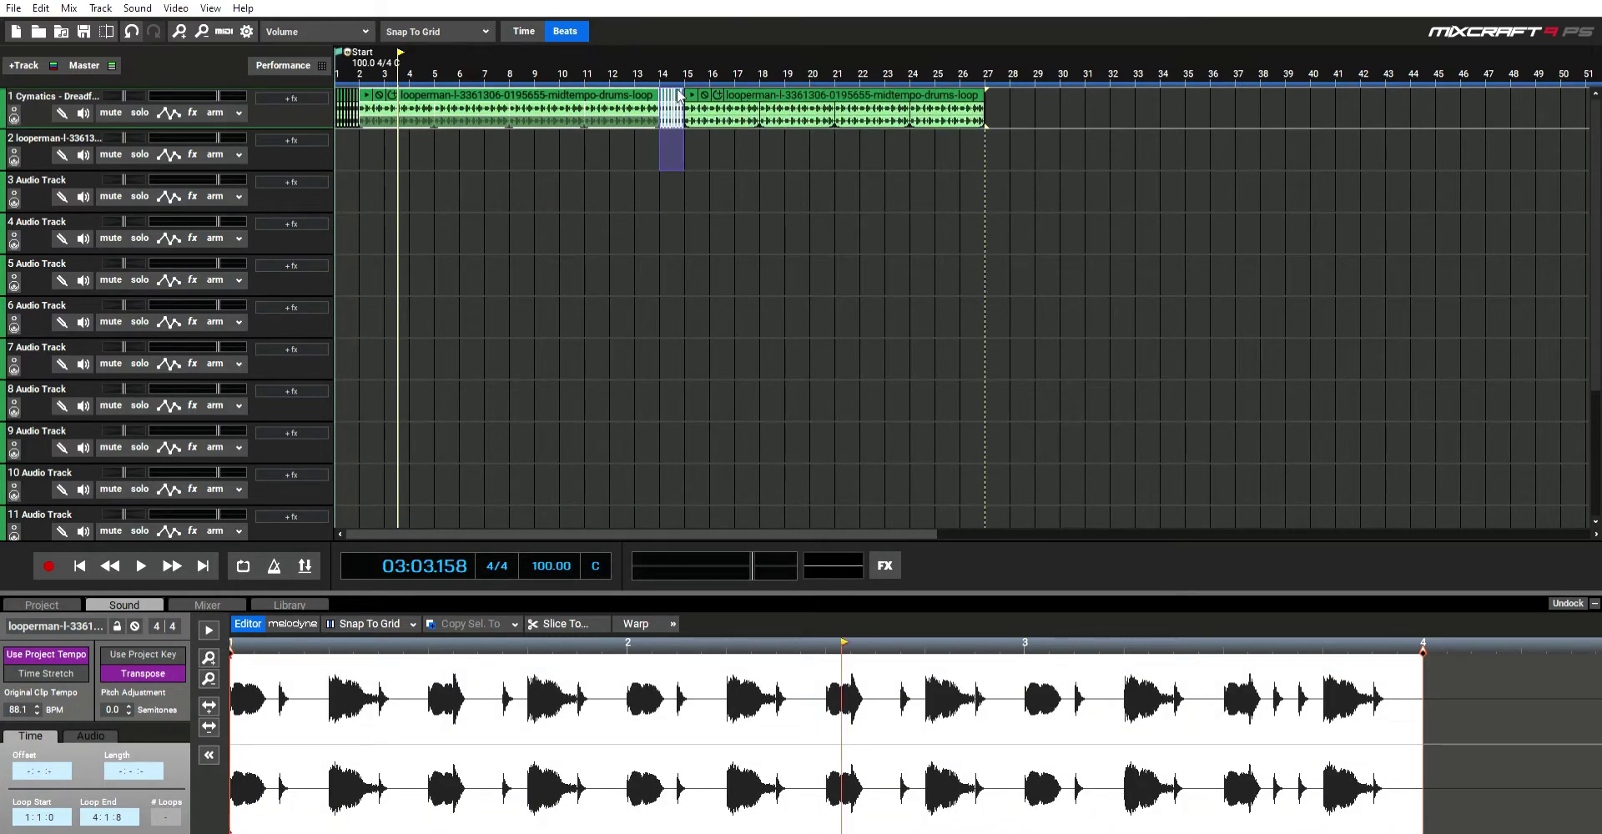
{"action": "left_click", "coordinate": [988, 97]}
{"action": "key", "text": "ctrl+v"}
{"action": "left_click", "coordinate": [795, 117]}
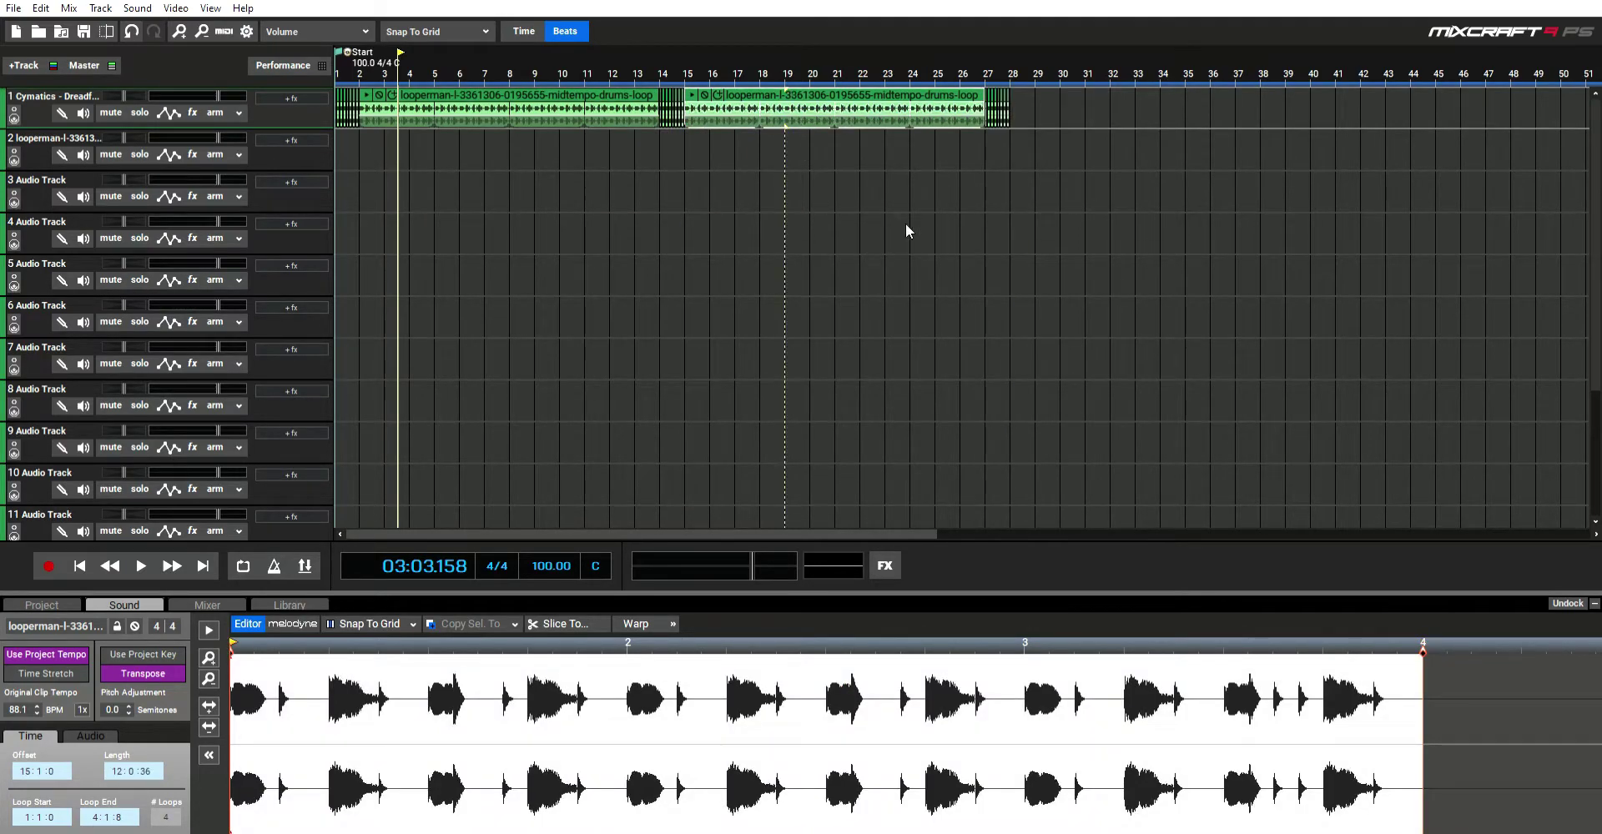
{"action": "left_click", "coordinate": [1014, 87]}
{"action": "left_click", "coordinate": [1004, 155]}
{"action": "key", "text": "ctrl+v"}
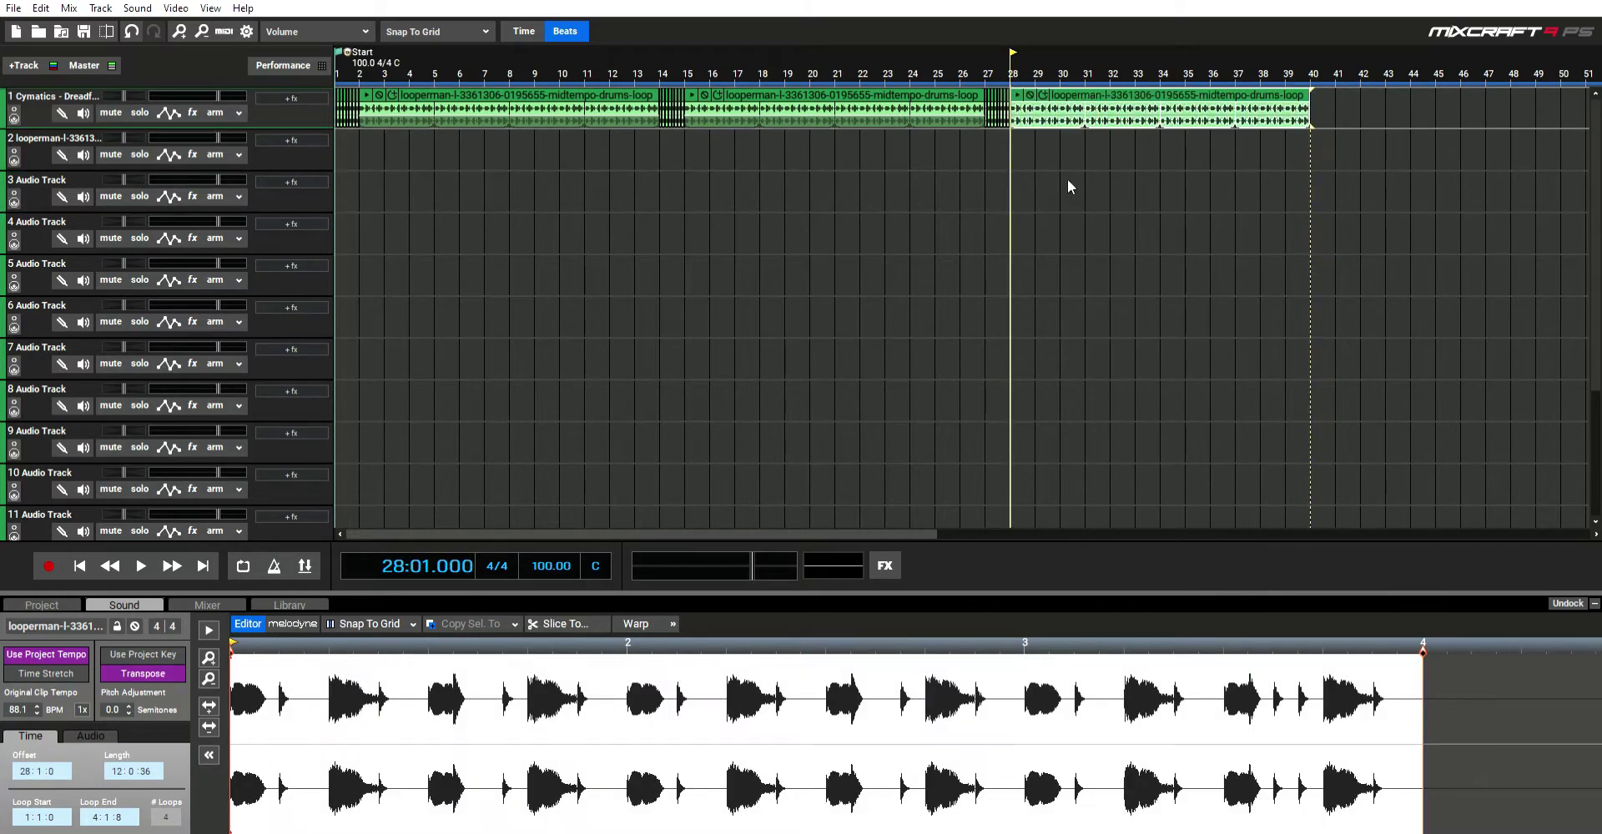
Step: Copy the chopped drum section to bar 40 on track 1, then check the arrangement's length in time and return to beats
{"action": "left_click_drag", "start_coordinate": [1000, 151], "coordinate": [1002, 100]}
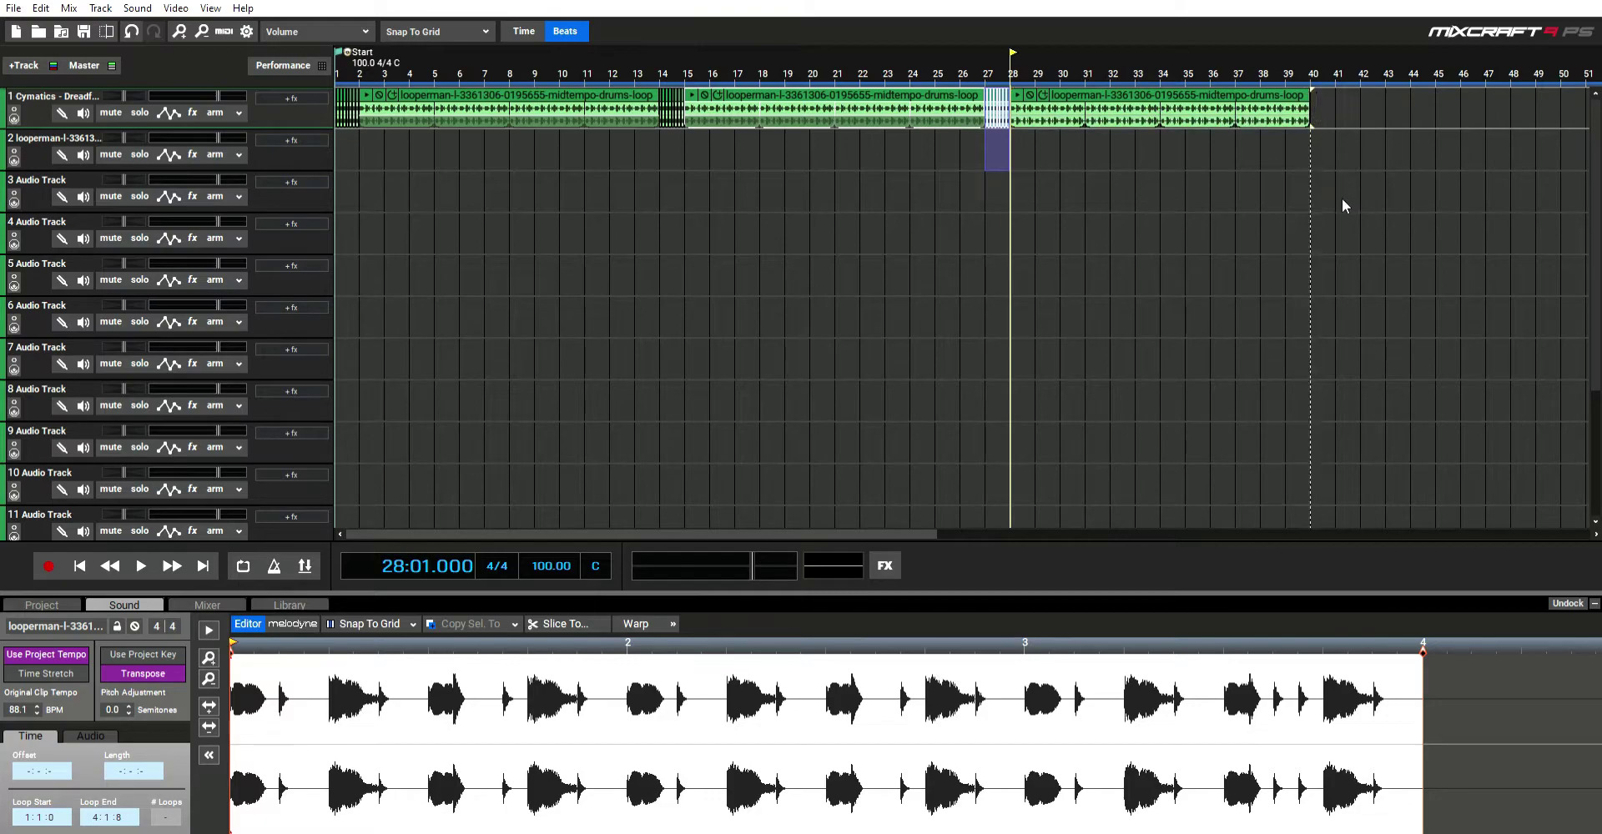
{"action": "key", "text": "ctrl+v"}
{"action": "scroll", "coordinate": [1344, 199], "scroll_direction": "down", "scroll_amount": 1}
{"action": "left_click", "coordinate": [537, 26]}
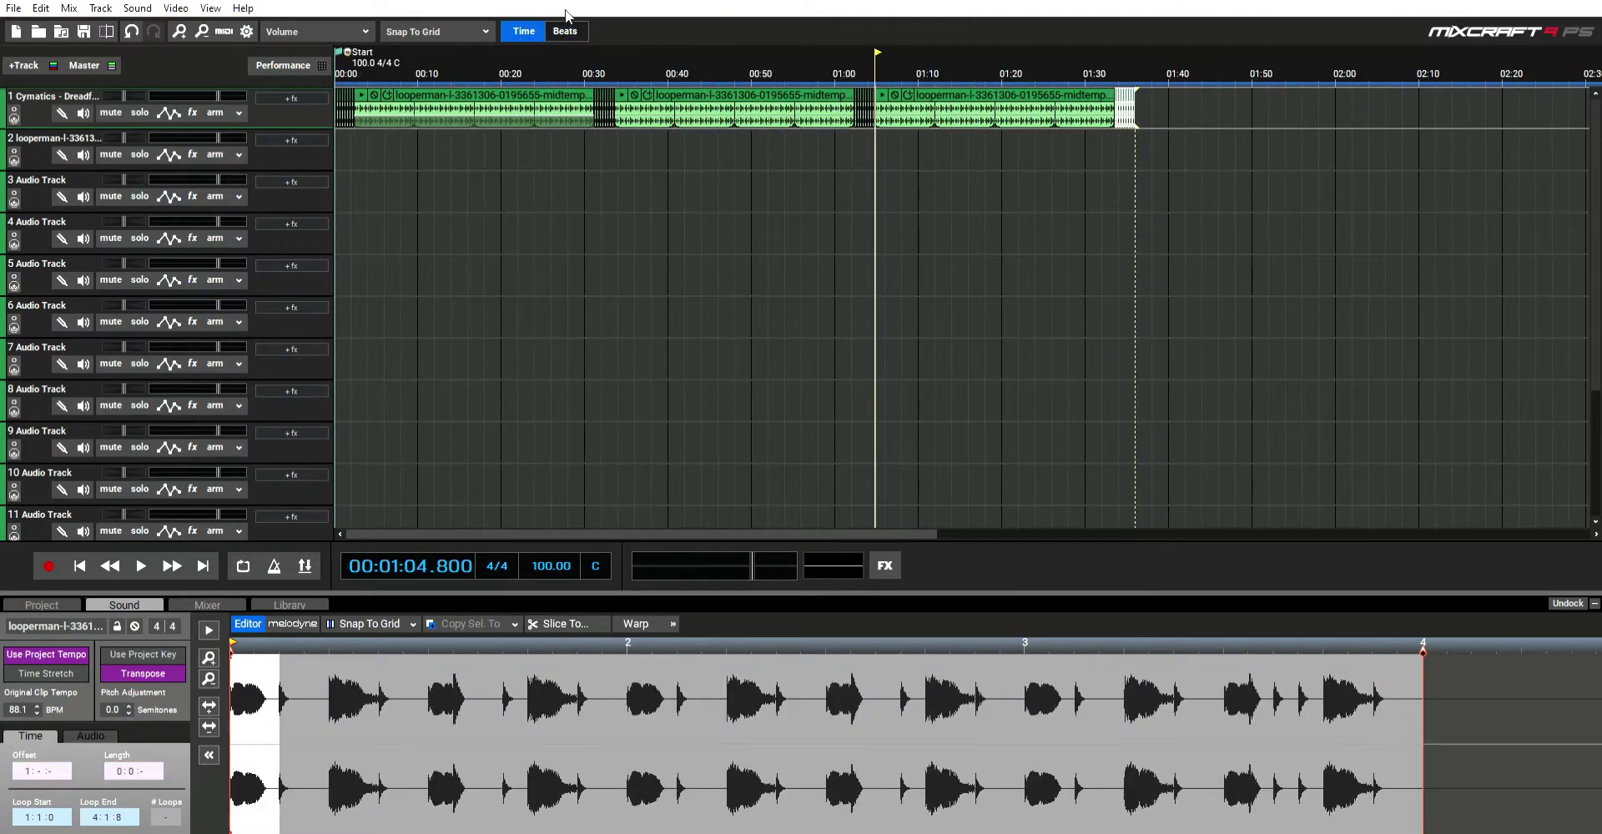
{"action": "left_click", "coordinate": [565, 31]}
Step: Copy all drum clips on track 1 from bar 2 through bar 40 and paste them at bar 41
{"action": "left_click_drag", "start_coordinate": [358, 135], "coordinate": [1172, 117]}
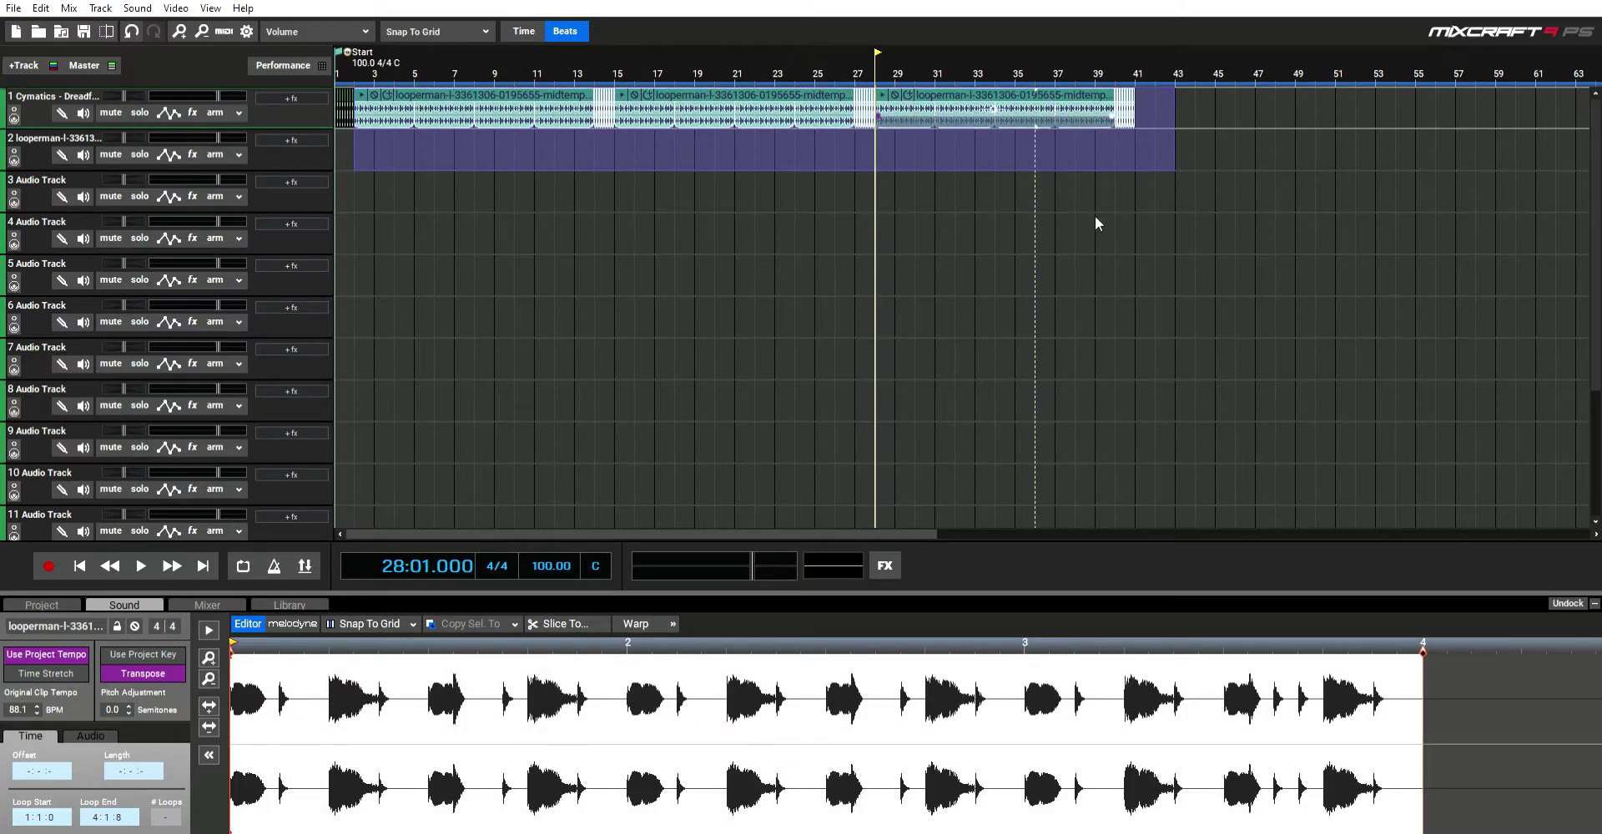
{"action": "key", "text": "ctrl+c"}
{"action": "key", "text": "ctrl+v"}
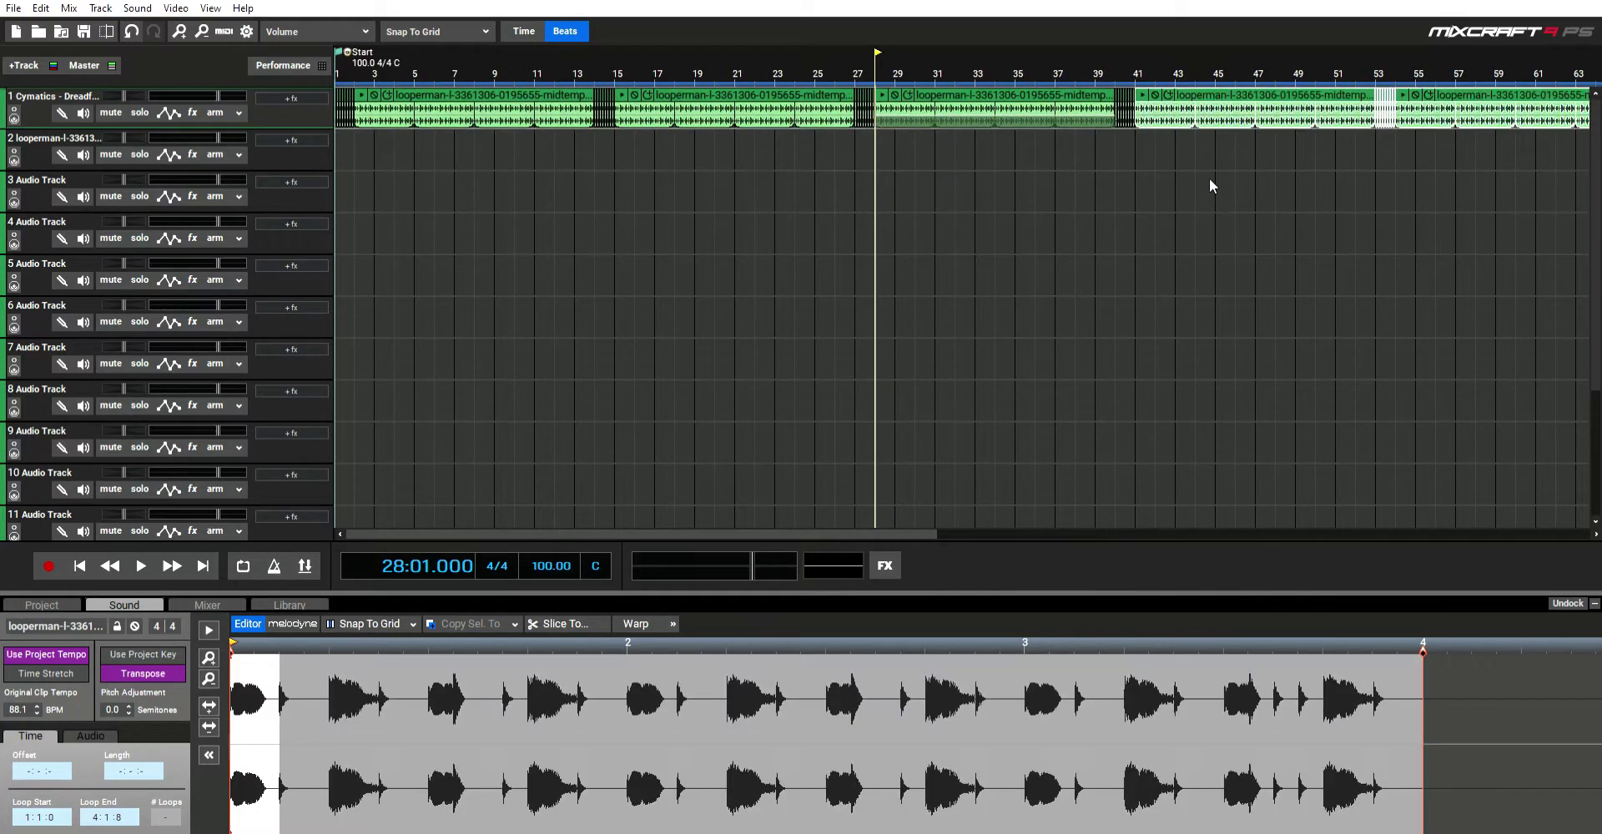
{"action": "scroll", "coordinate": [1209, 185], "scroll_direction": "down", "scroll_amount": 1}
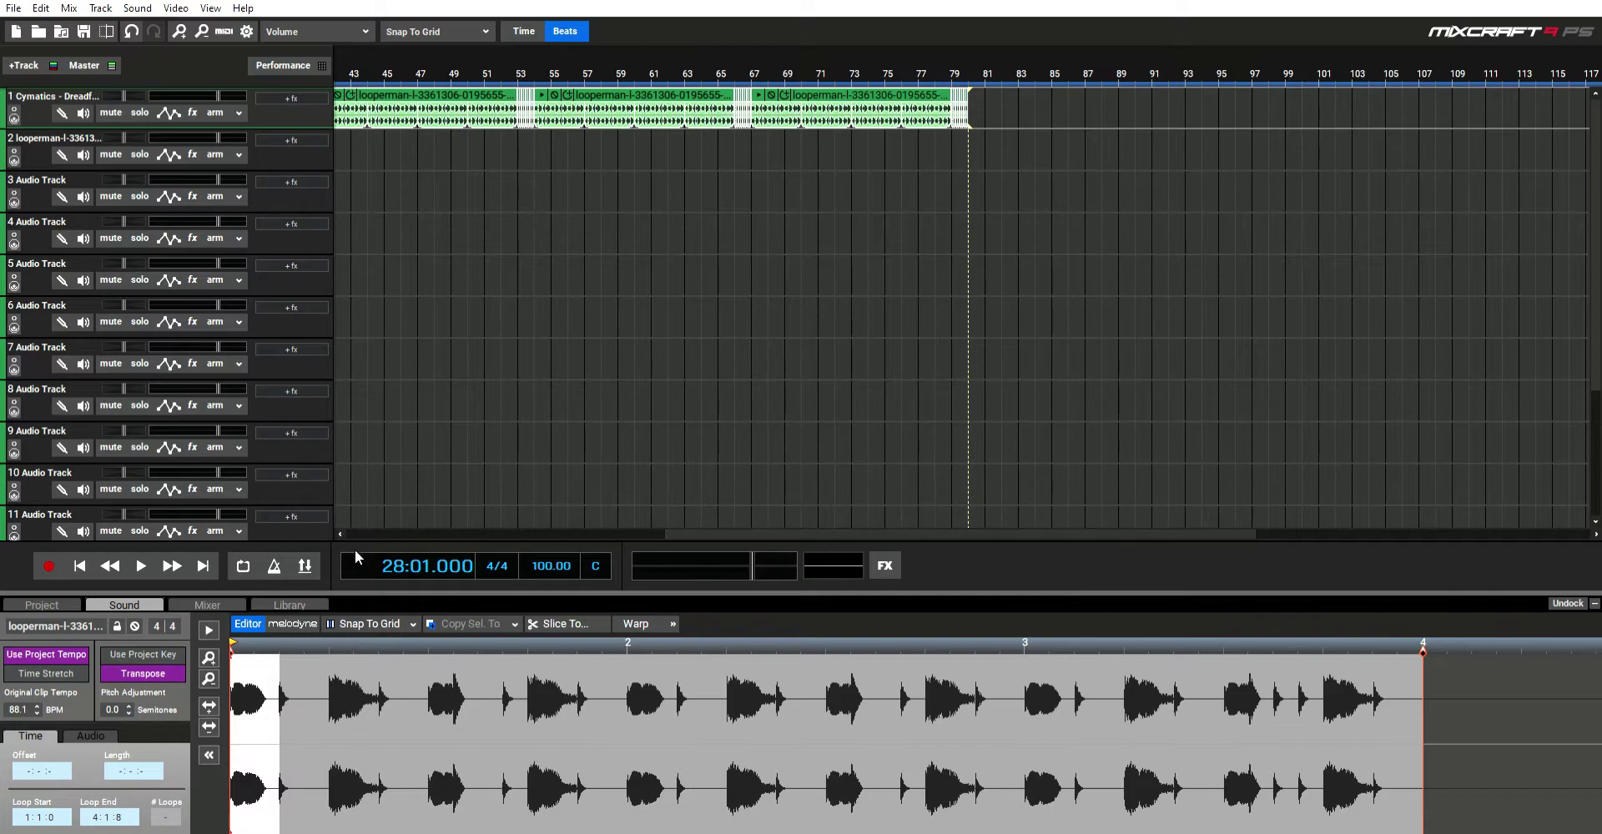
Step: Place the 110 bpm piano loop from the library on track 2 at bar 2 and play it with the drums
{"action": "left_click", "coordinate": [284, 604]}
{"action": "scroll", "coordinate": [351, 751], "scroll_direction": "down", "scroll_amount": 1}
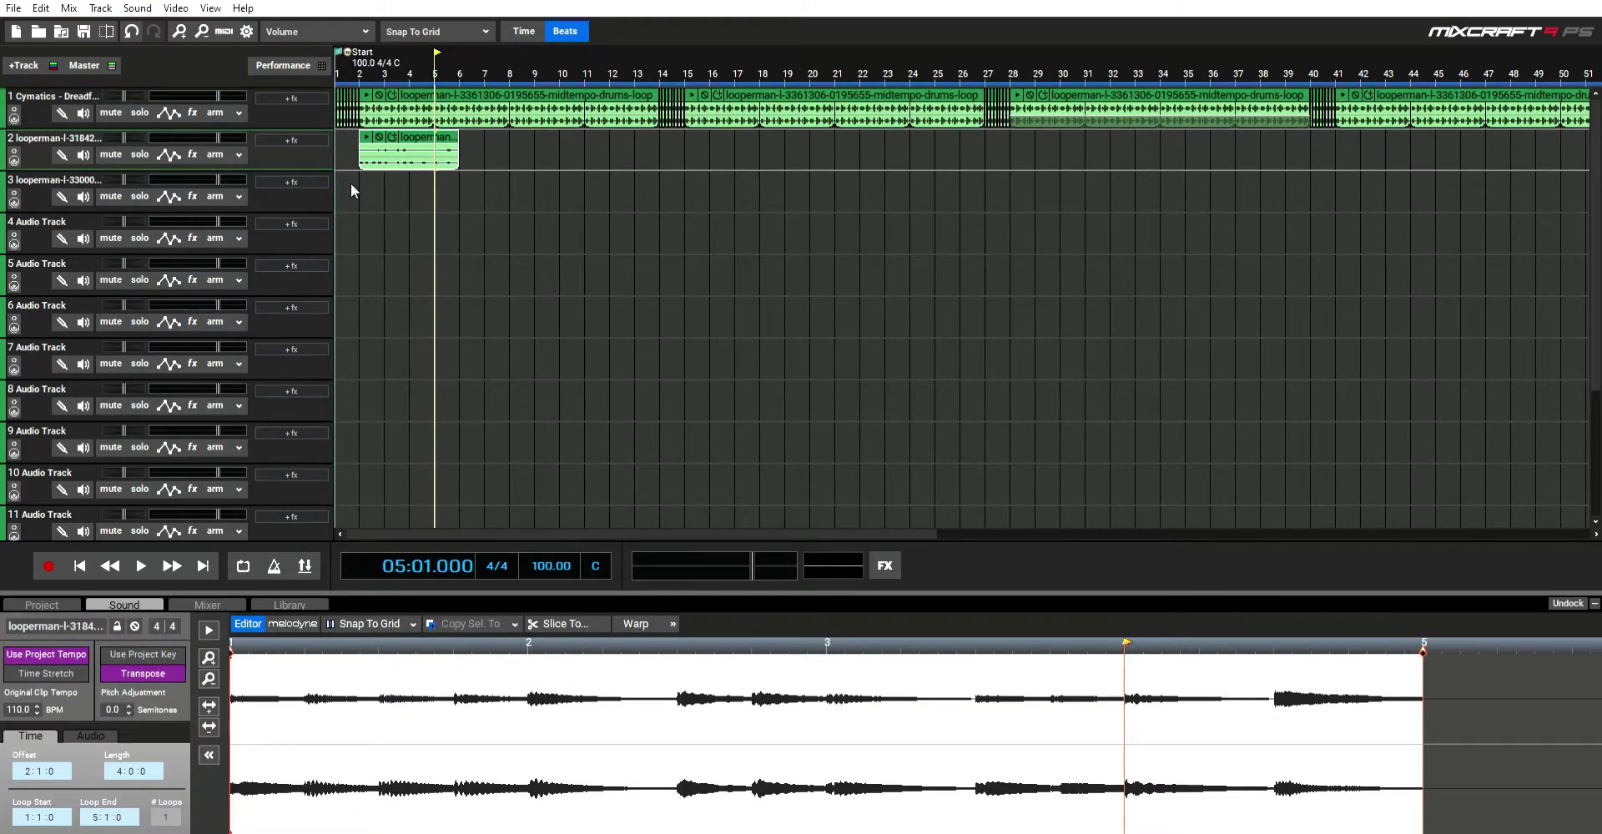
{"action": "left_click", "coordinate": [351, 190]}
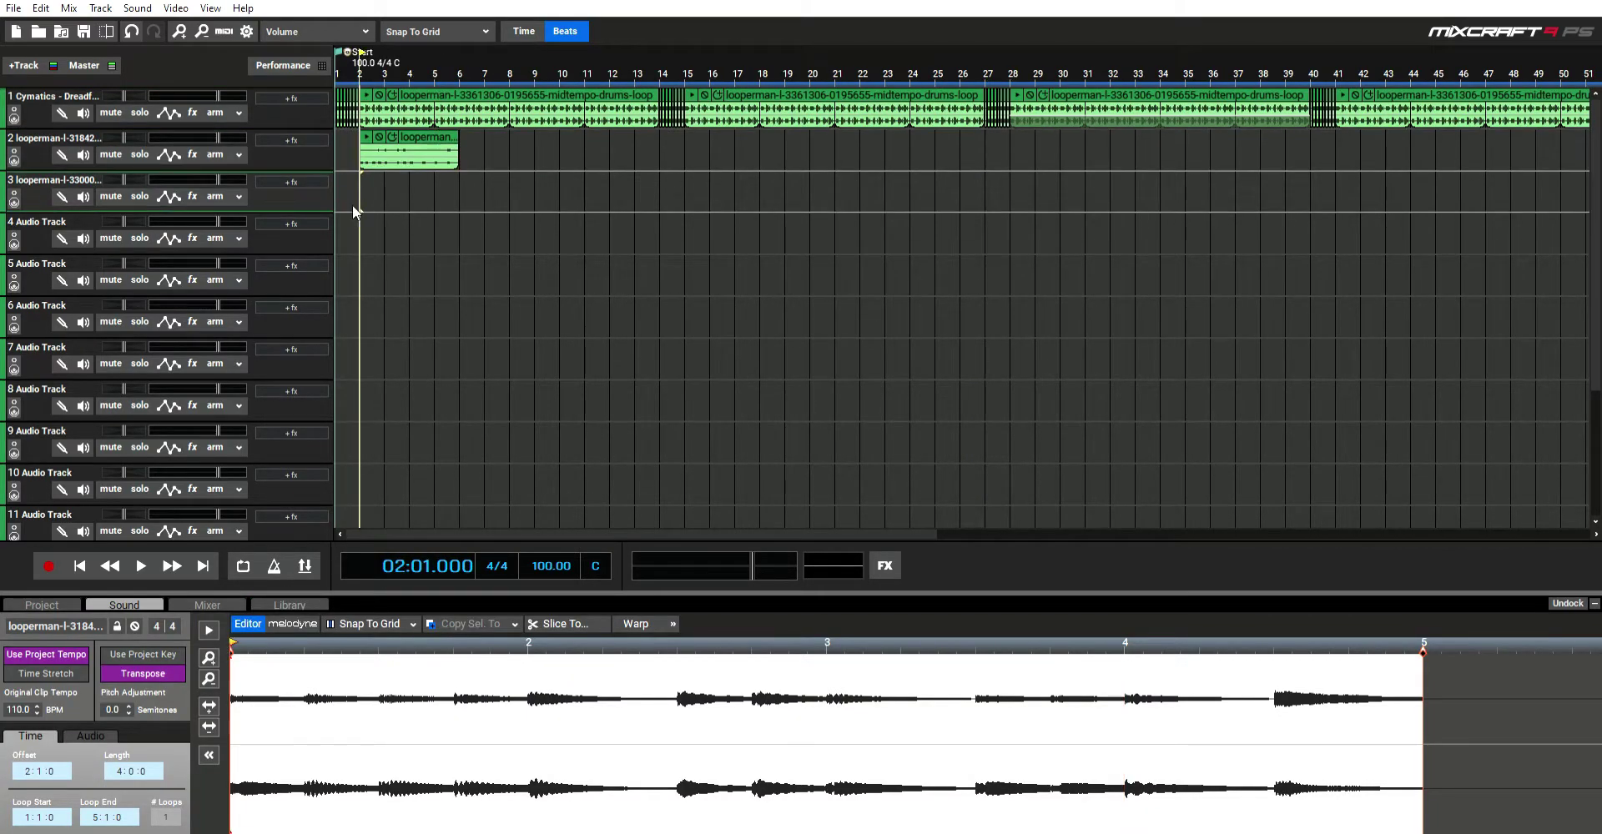
{"action": "left_click", "coordinate": [140, 566]}
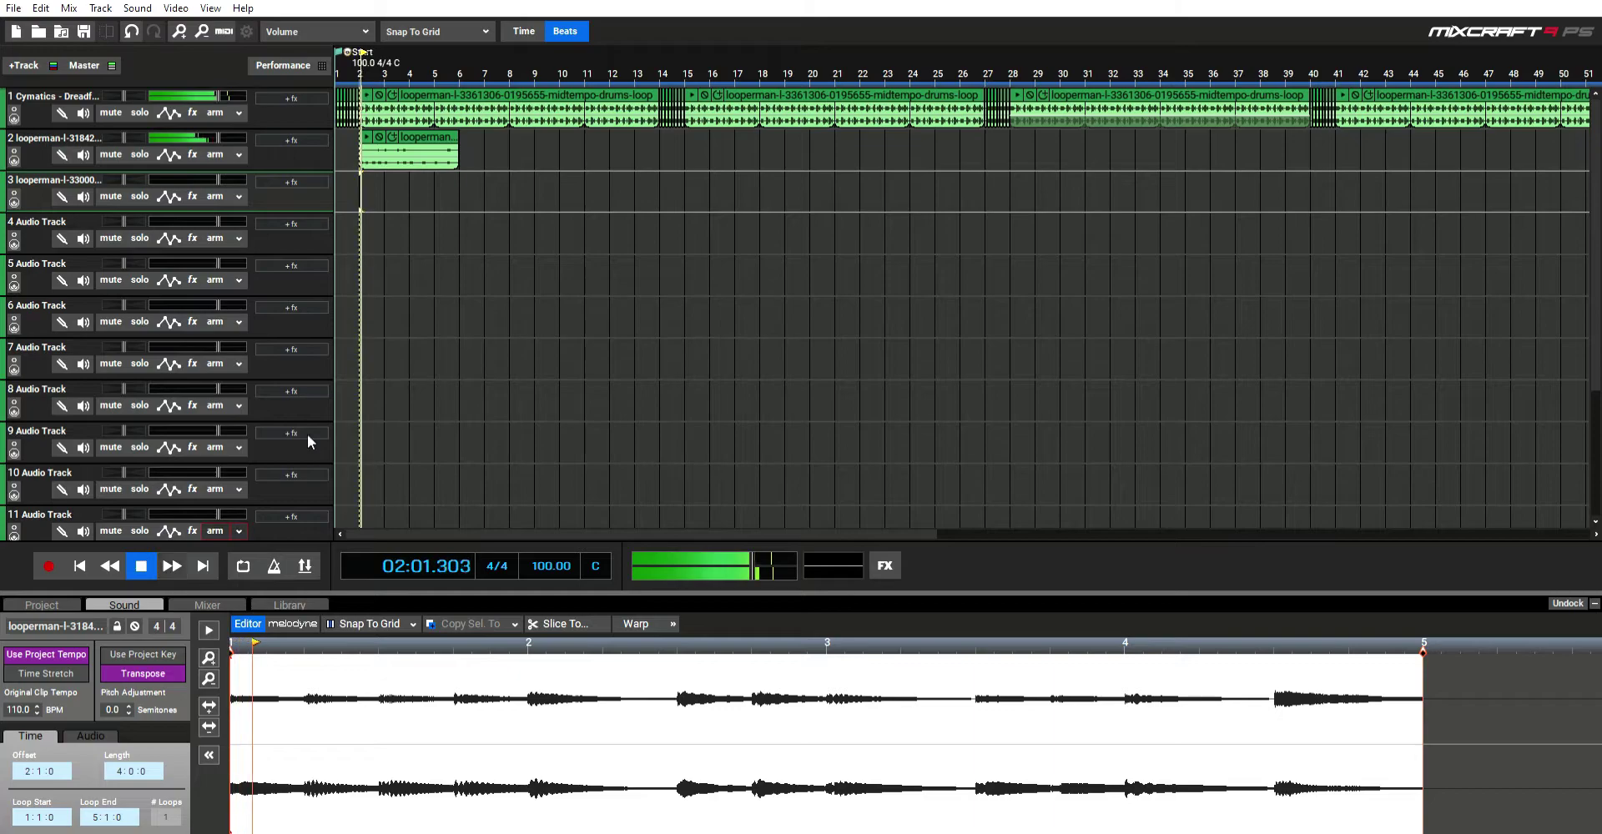
Step: Extend the piano clip on track 2 to eight bars and move it to start at bar 1
{"action": "left_click", "coordinate": [392, 136]}
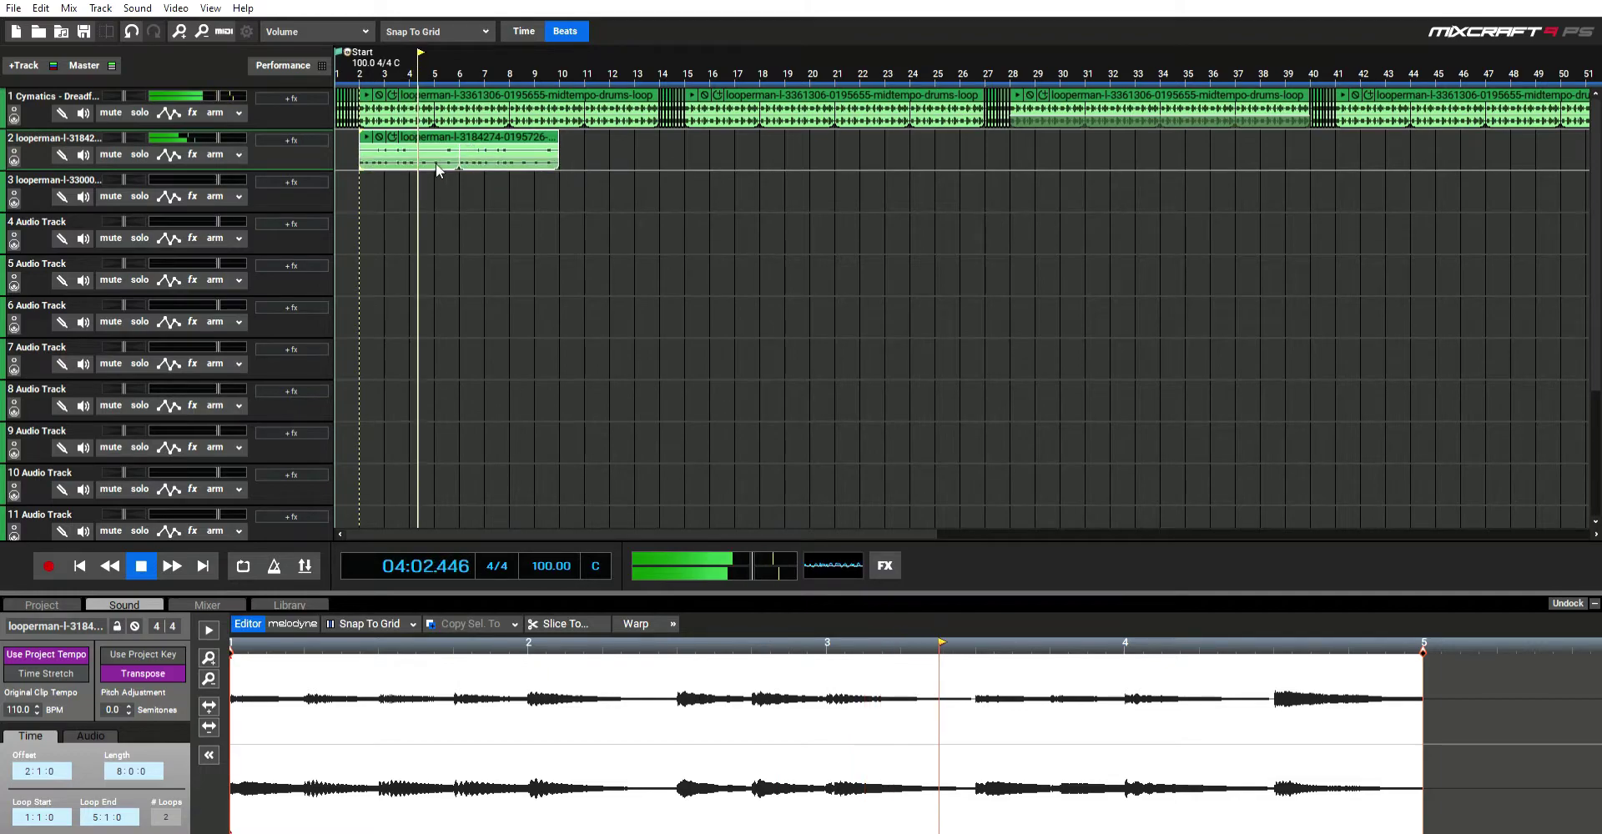
{"action": "left_click_drag", "start_coordinate": [436, 135], "coordinate": [395, 126]}
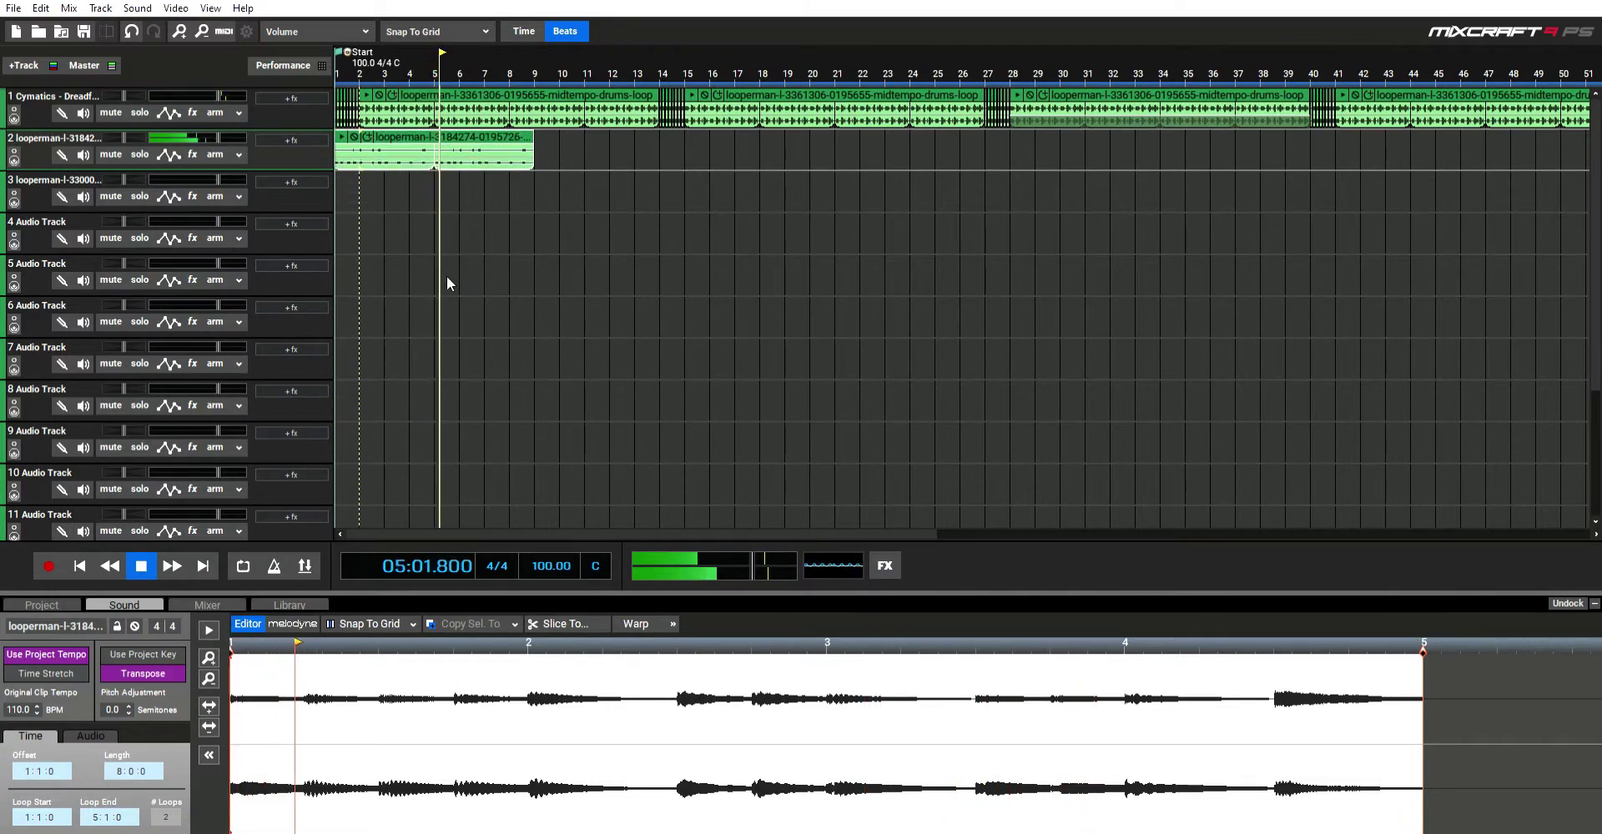
{"action": "left_click", "coordinate": [140, 562]}
{"action": "left_click", "coordinate": [110, 565]}
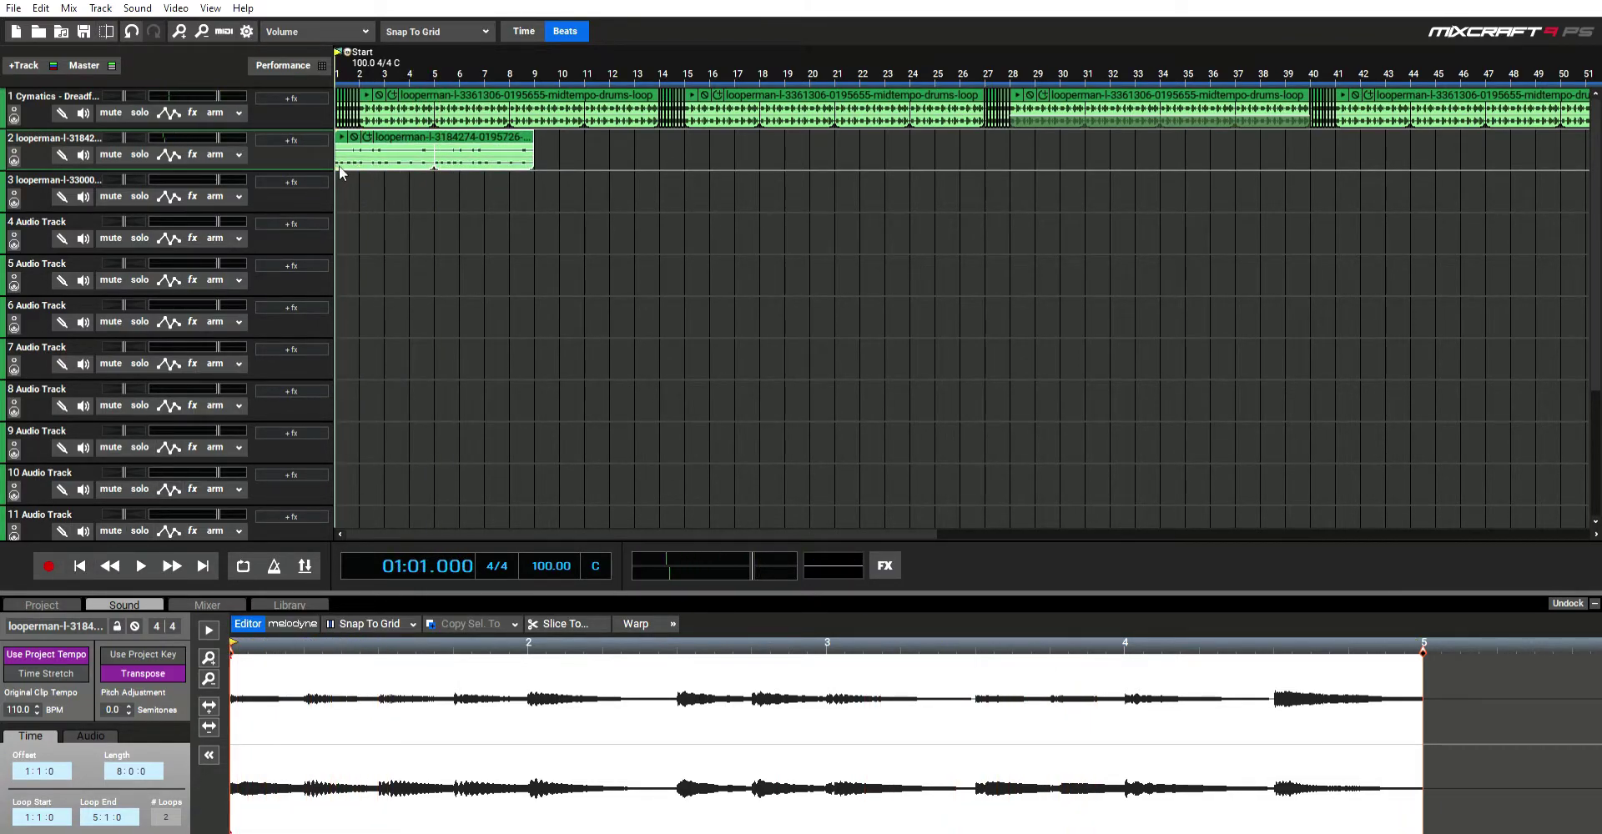
Step: Cut off the piano clip's first bar so it starts at bar 2, and select its opening half-beat slice for copying
{"action": "scroll", "coordinate": [387, 184], "scroll_direction": "up", "scroll_amount": 3}
{"action": "left_click_drag", "start_coordinate": [351, 160], "coordinate": [486, 151]}
{"action": "scroll", "coordinate": [417, 165], "scroll_direction": "up", "scroll_amount": 2}
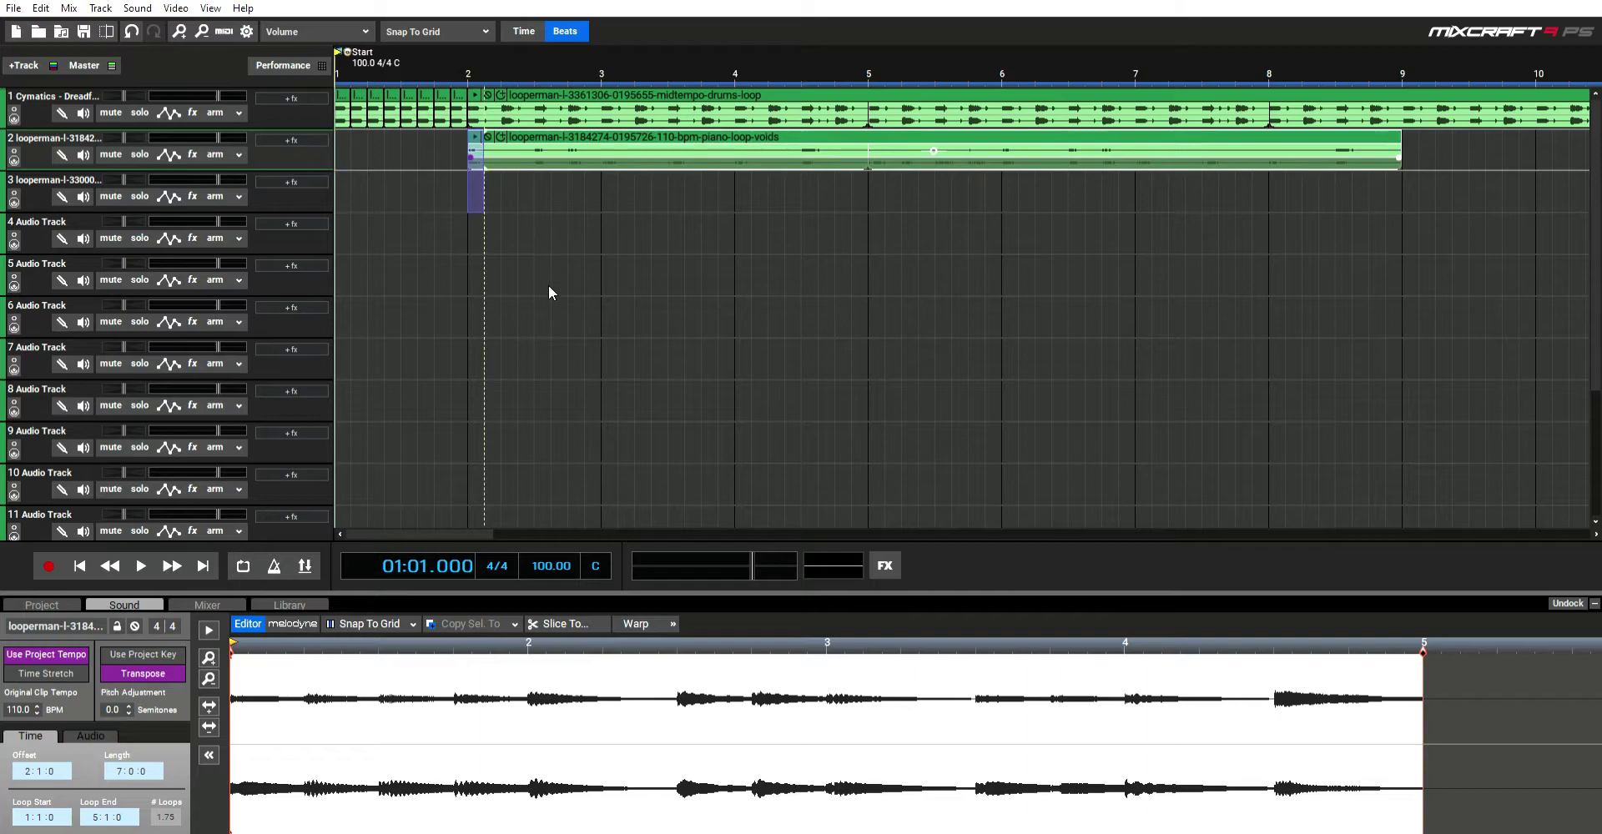
Step: Fill bar 1 of track 2 with eight consecutive copies of the half-beat piano slice
{"action": "key", "text": "ctrl+v"}
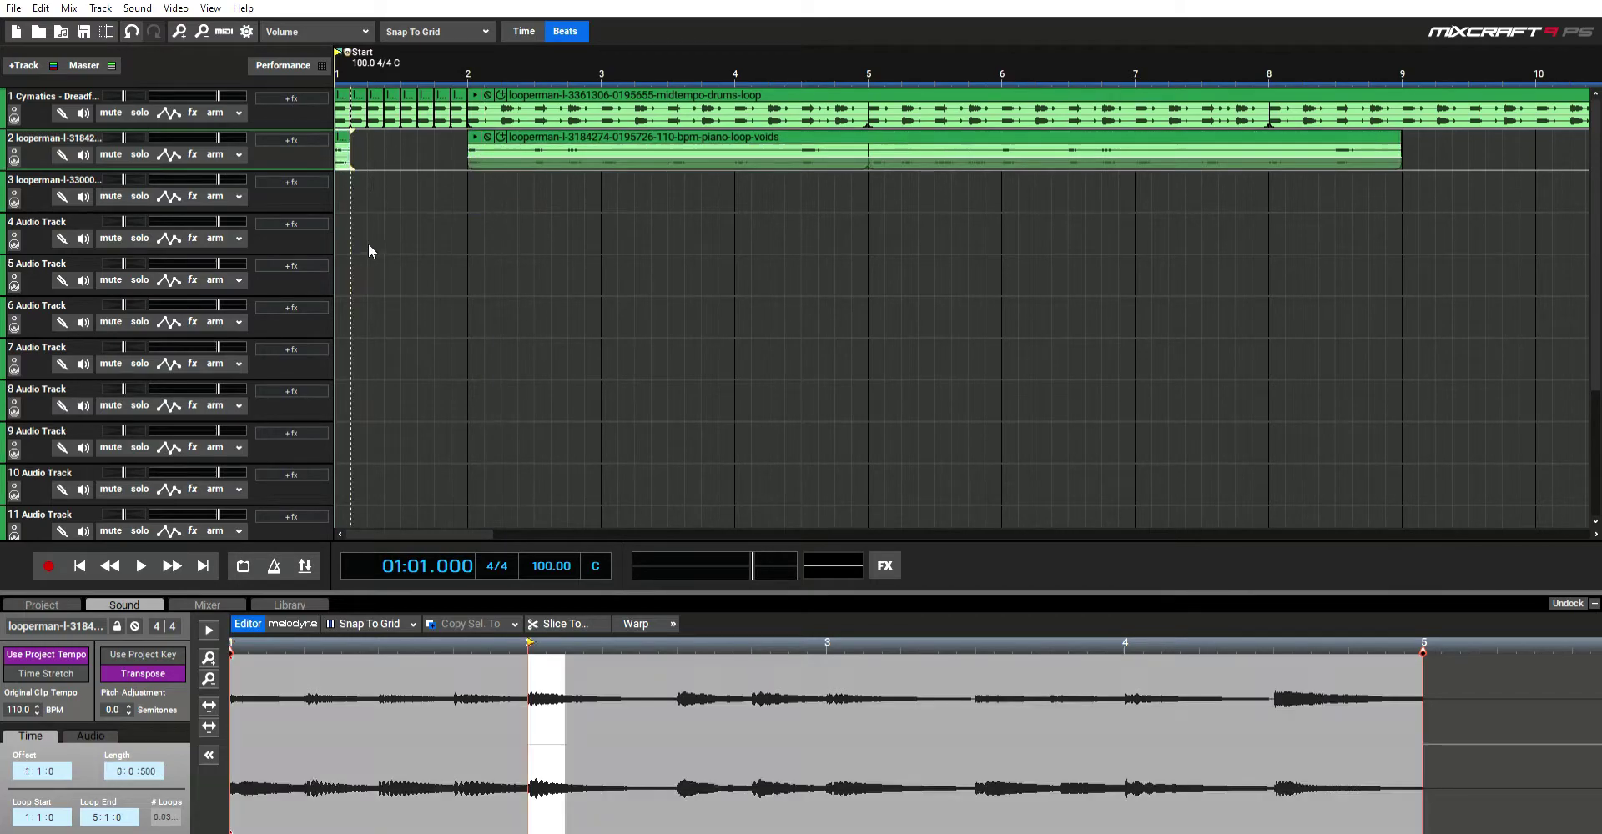
{"action": "key", "text": "ctrl+v"}
{"action": "key", "text": "ctrl+v"}
{"action": "key", "text": "ctrl+v"}
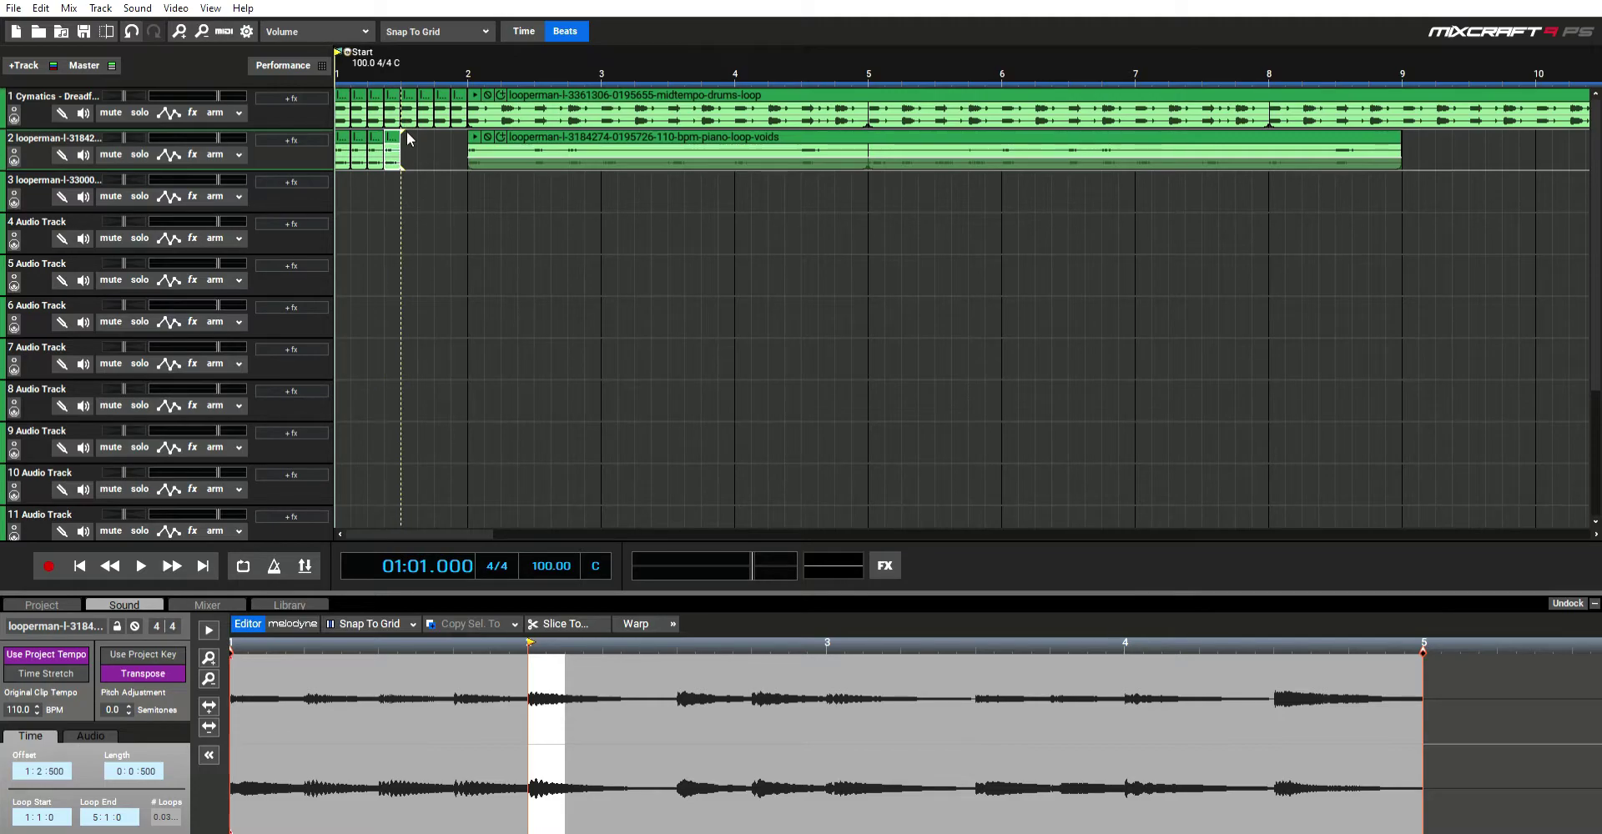
{"action": "key", "text": "ctrl+v"}
{"action": "key", "text": "ctrl+v"}
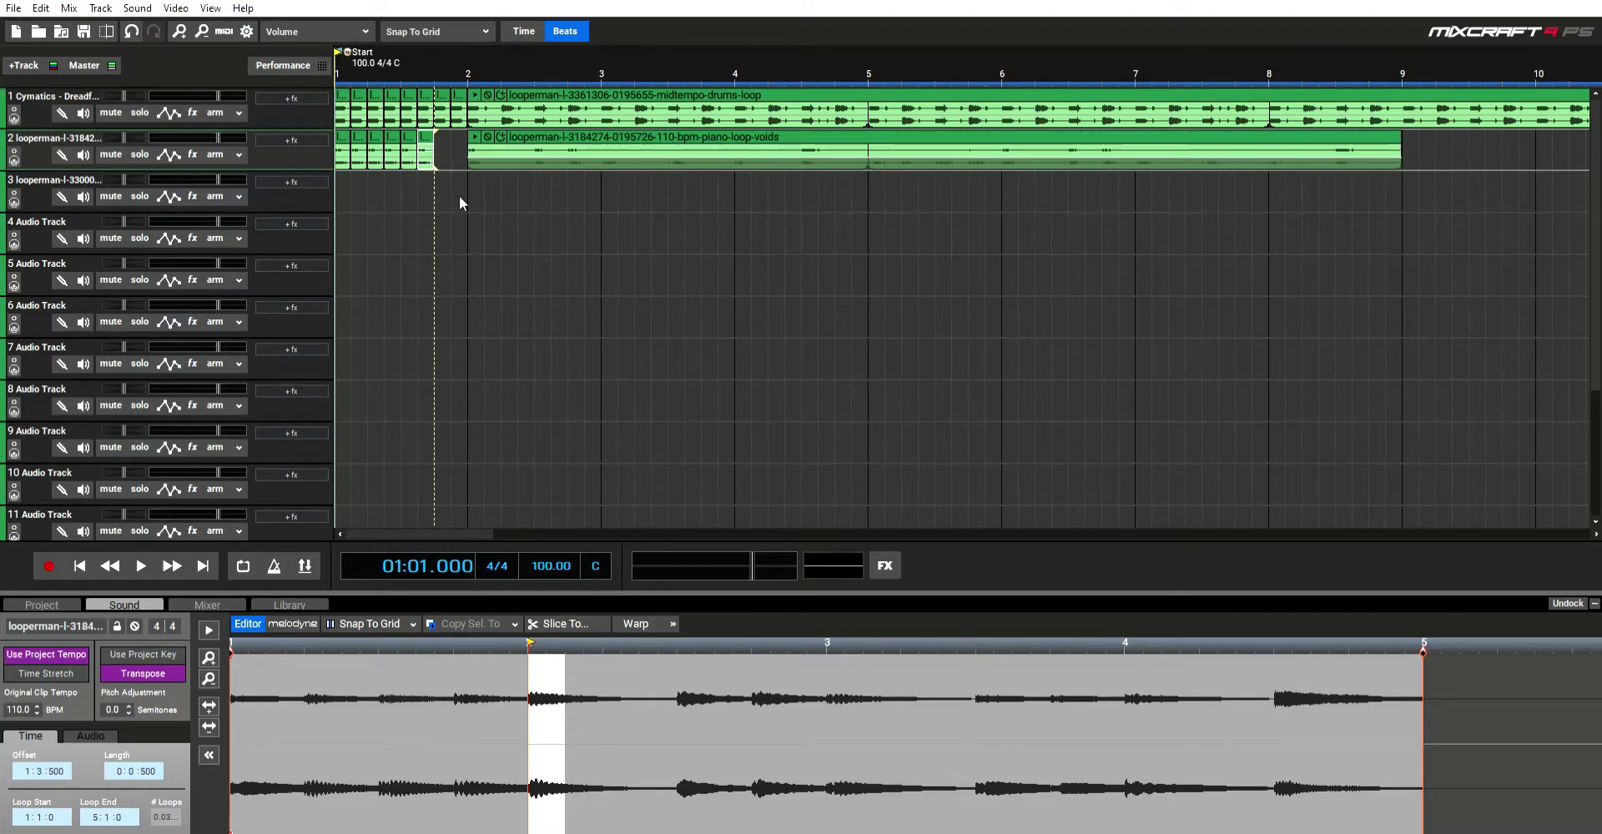
{"action": "key", "text": "ctrl+v"}
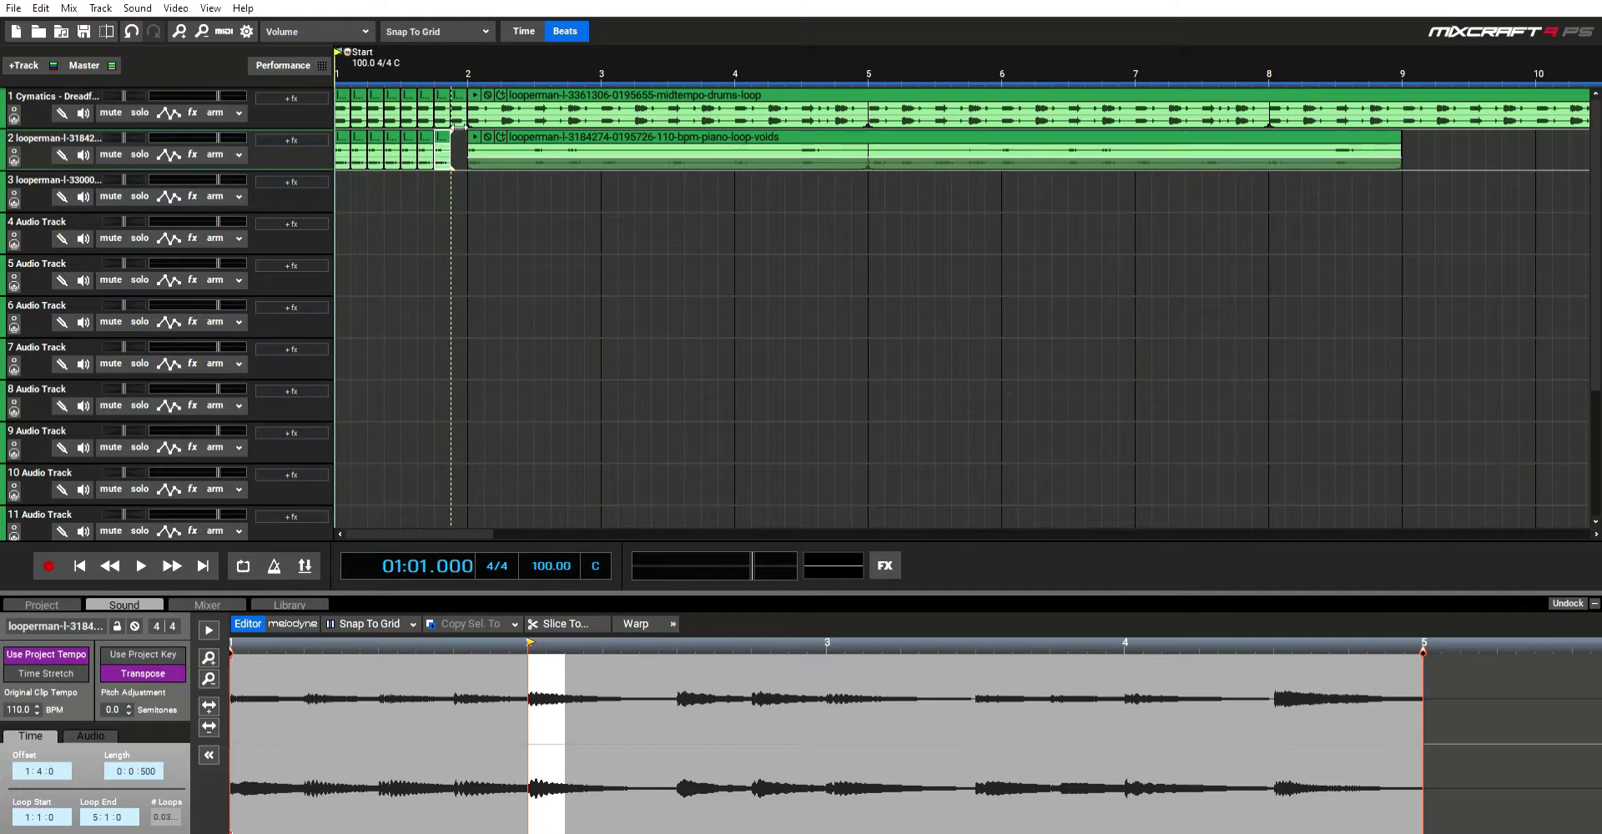
{"action": "scroll", "coordinate": [539, 237], "scroll_direction": "down", "scroll_amount": 5}
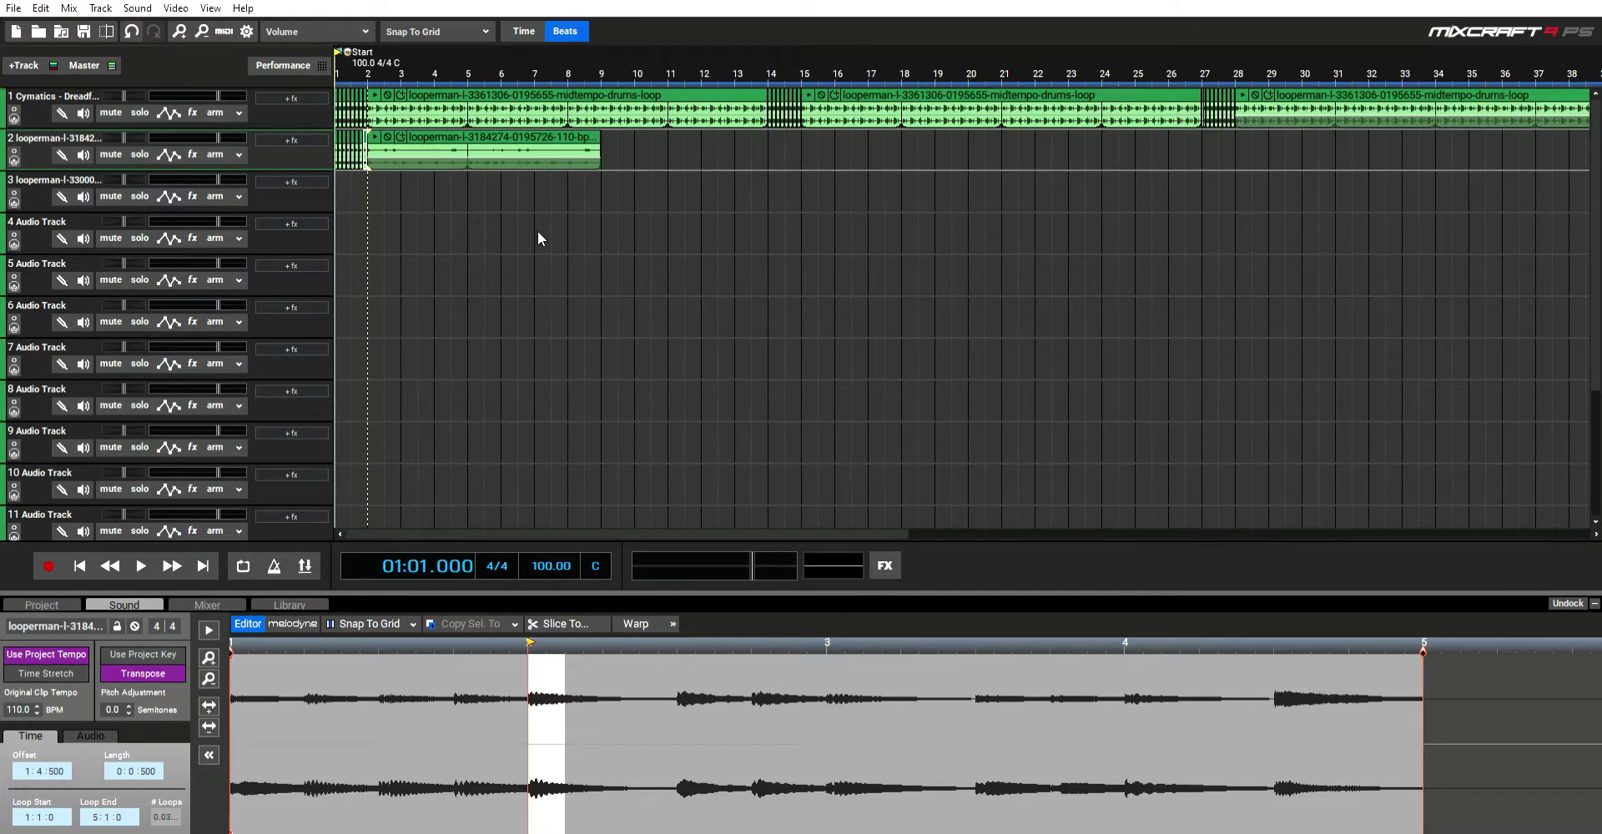
Step: Shorten the long piano clip to six bars, ending at bar 8, and merge it to a new clip
{"action": "left_click_drag", "start_coordinate": [640, 161], "coordinate": [623, 181]}
{"action": "left_click", "coordinate": [591, 177]}
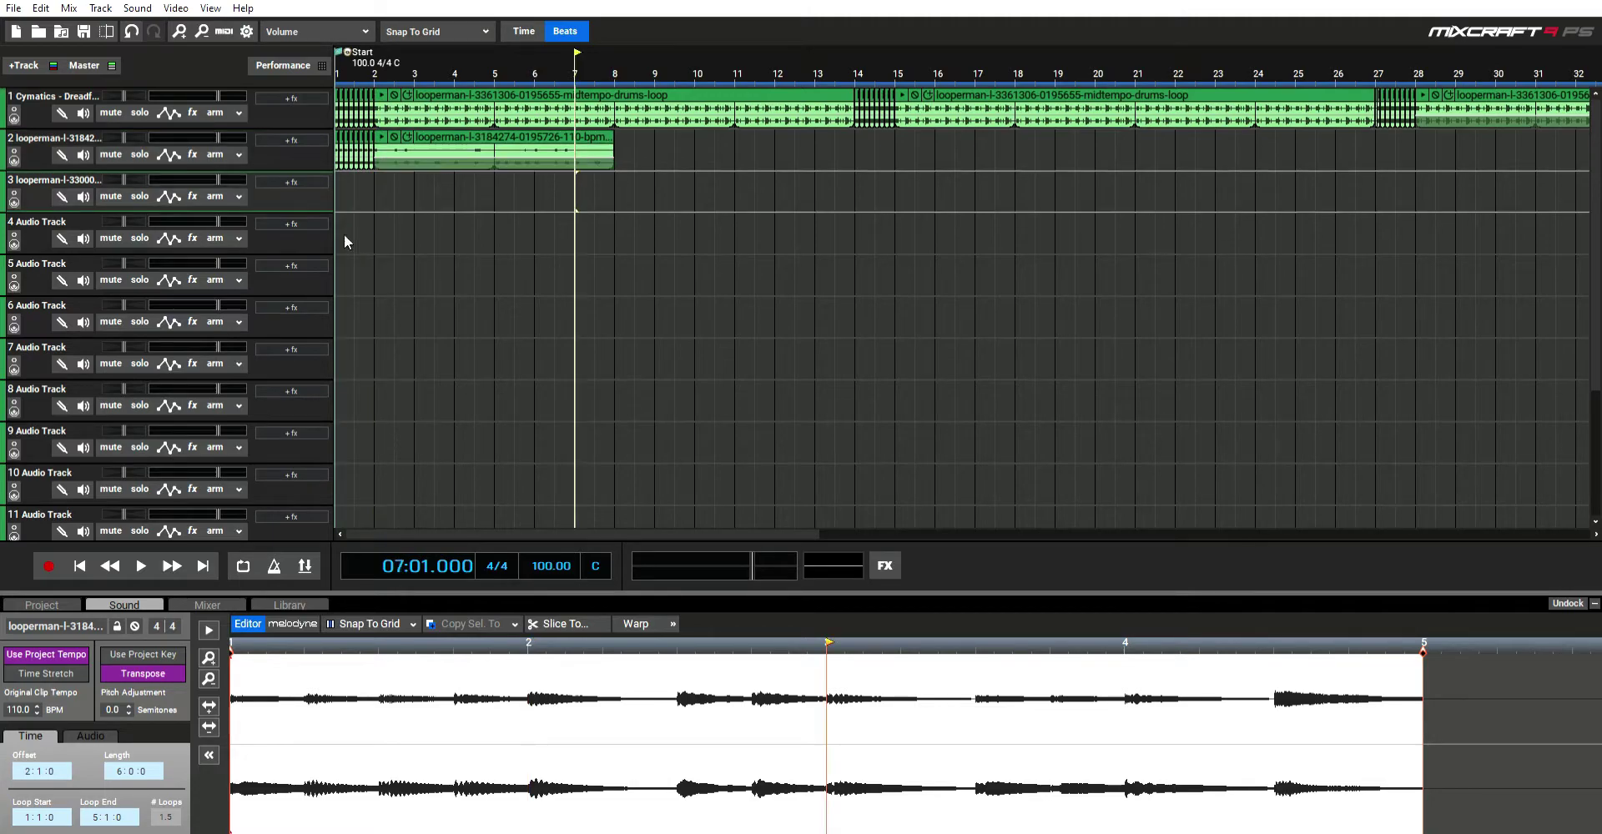
{"action": "left_click", "coordinate": [543, 138]}
{"action": "key", "text": "ctrl+w"}
Step: Loop the six-bar piano clip once more to end at bar 14, and copy the chopped piano bar to bar 14
{"action": "left_click", "coordinate": [415, 135]}
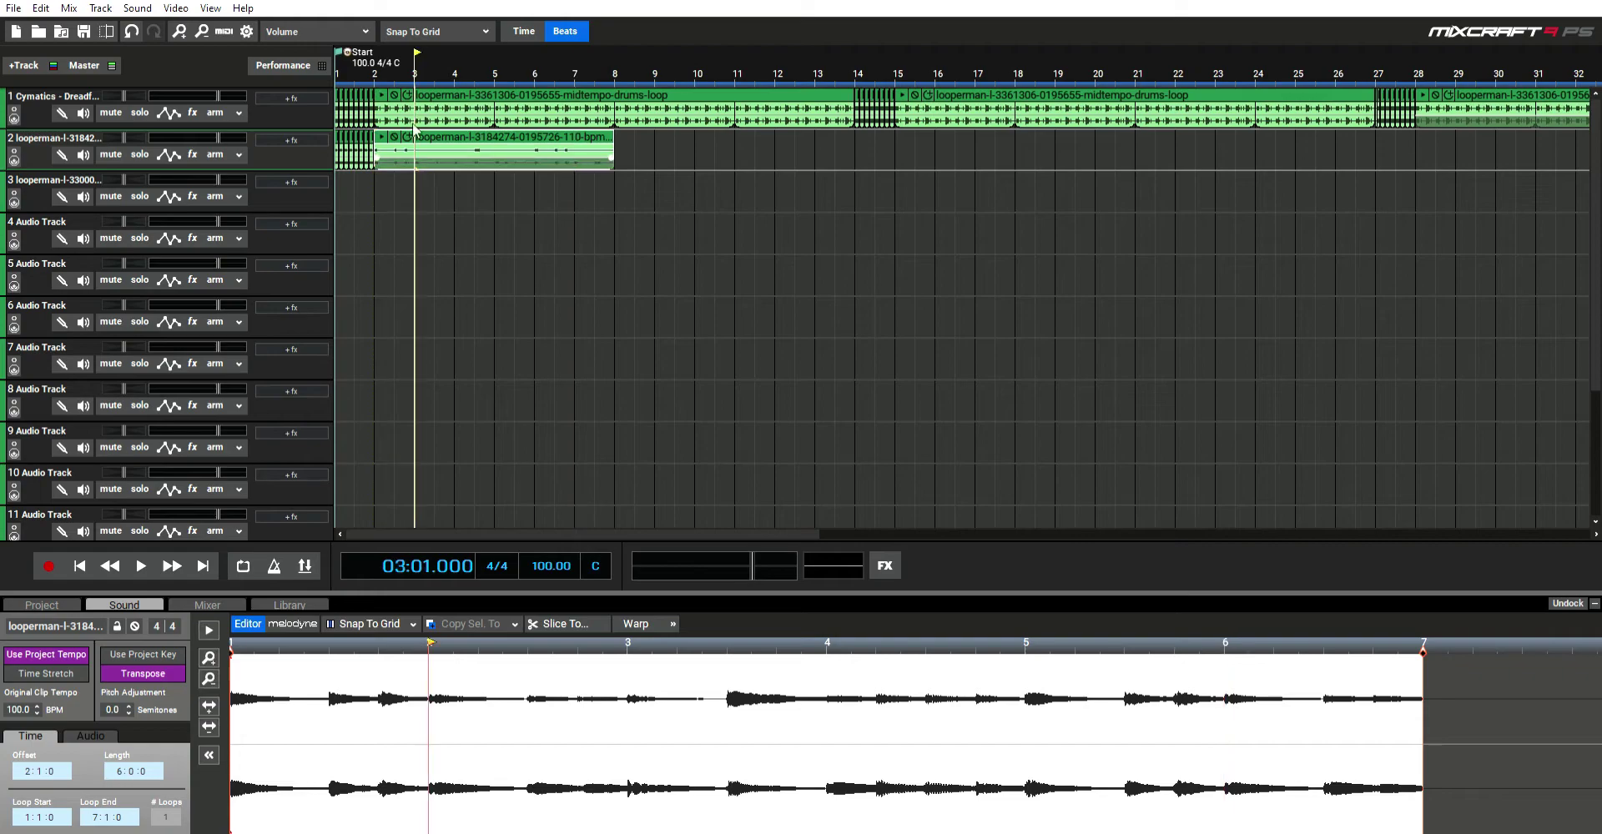
{"action": "left_click", "coordinate": [408, 137]}
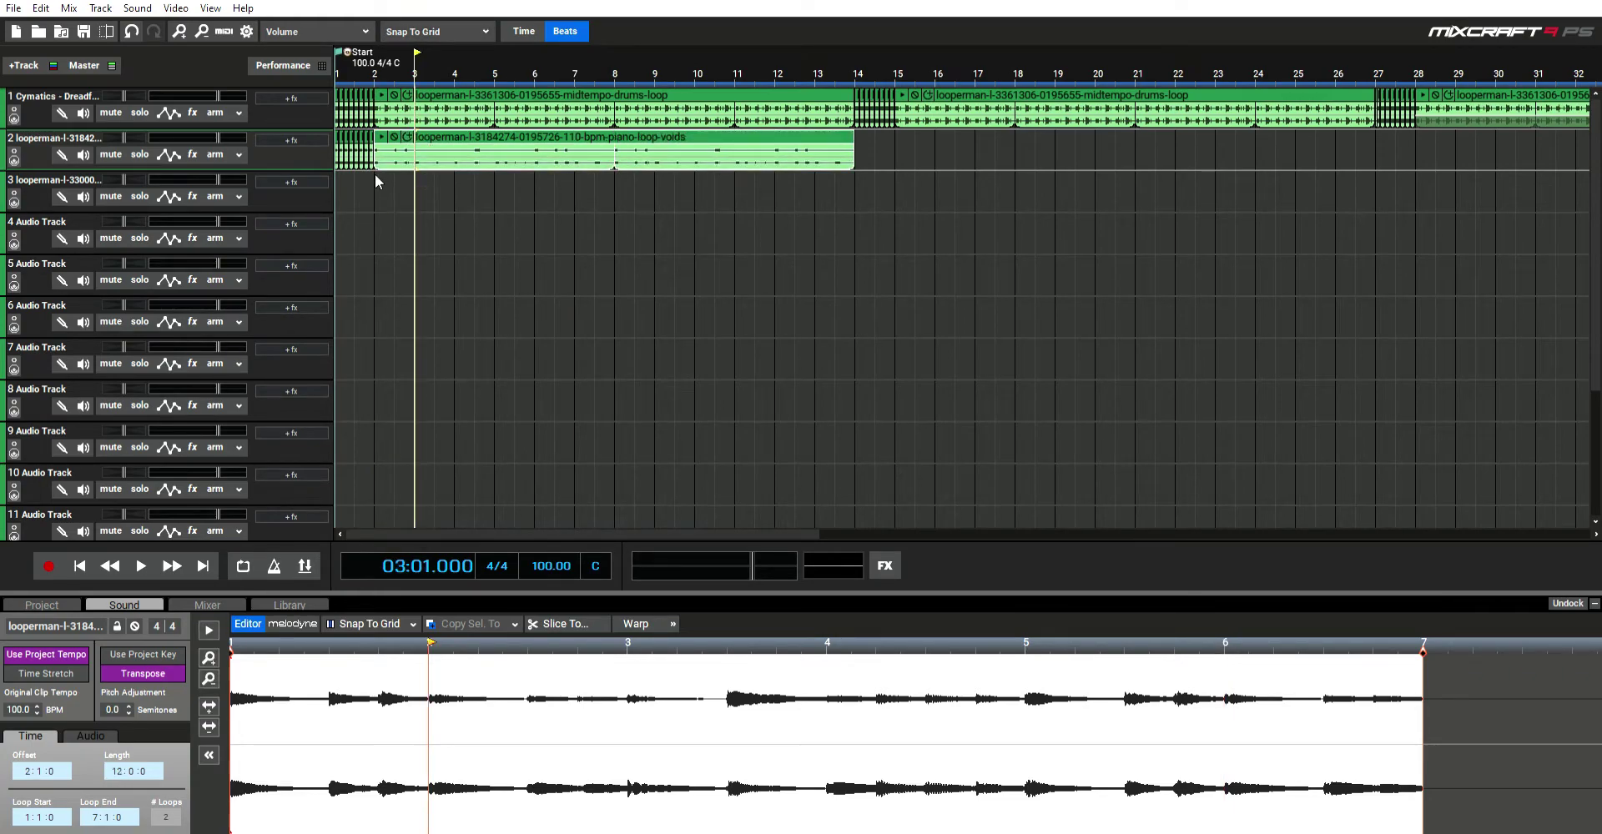
{"action": "left_click", "coordinate": [355, 155]}
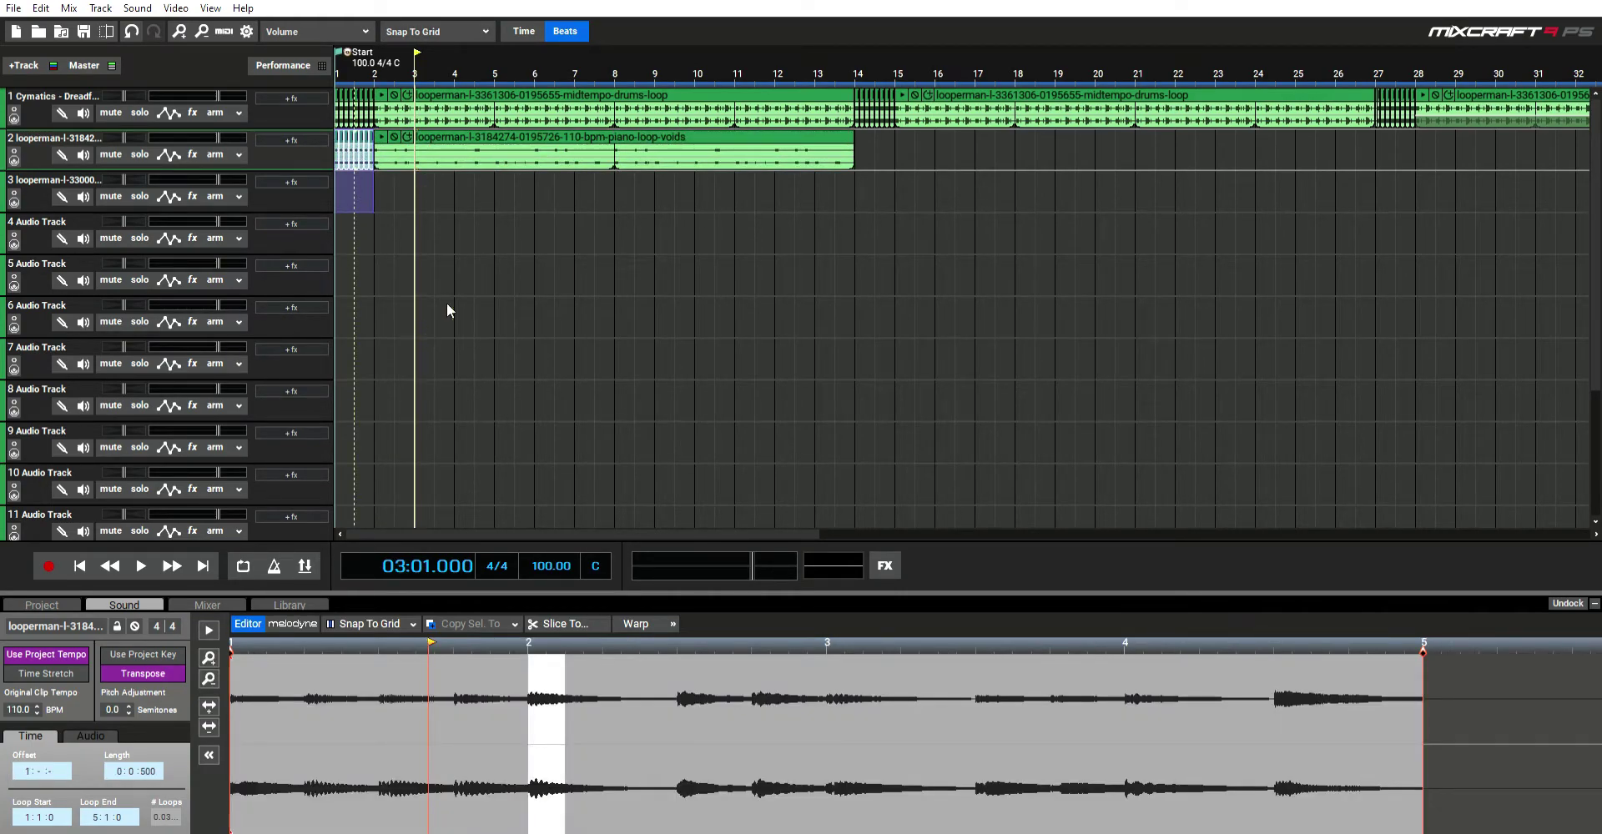
{"action": "left_click_drag", "start_coordinate": [862, 161], "coordinate": [858, 263]}
Step: Play the combined drum and piano arrangement from the start
{"action": "left_click", "coordinate": [79, 565]}
{"action": "left_click", "coordinate": [141, 565]}
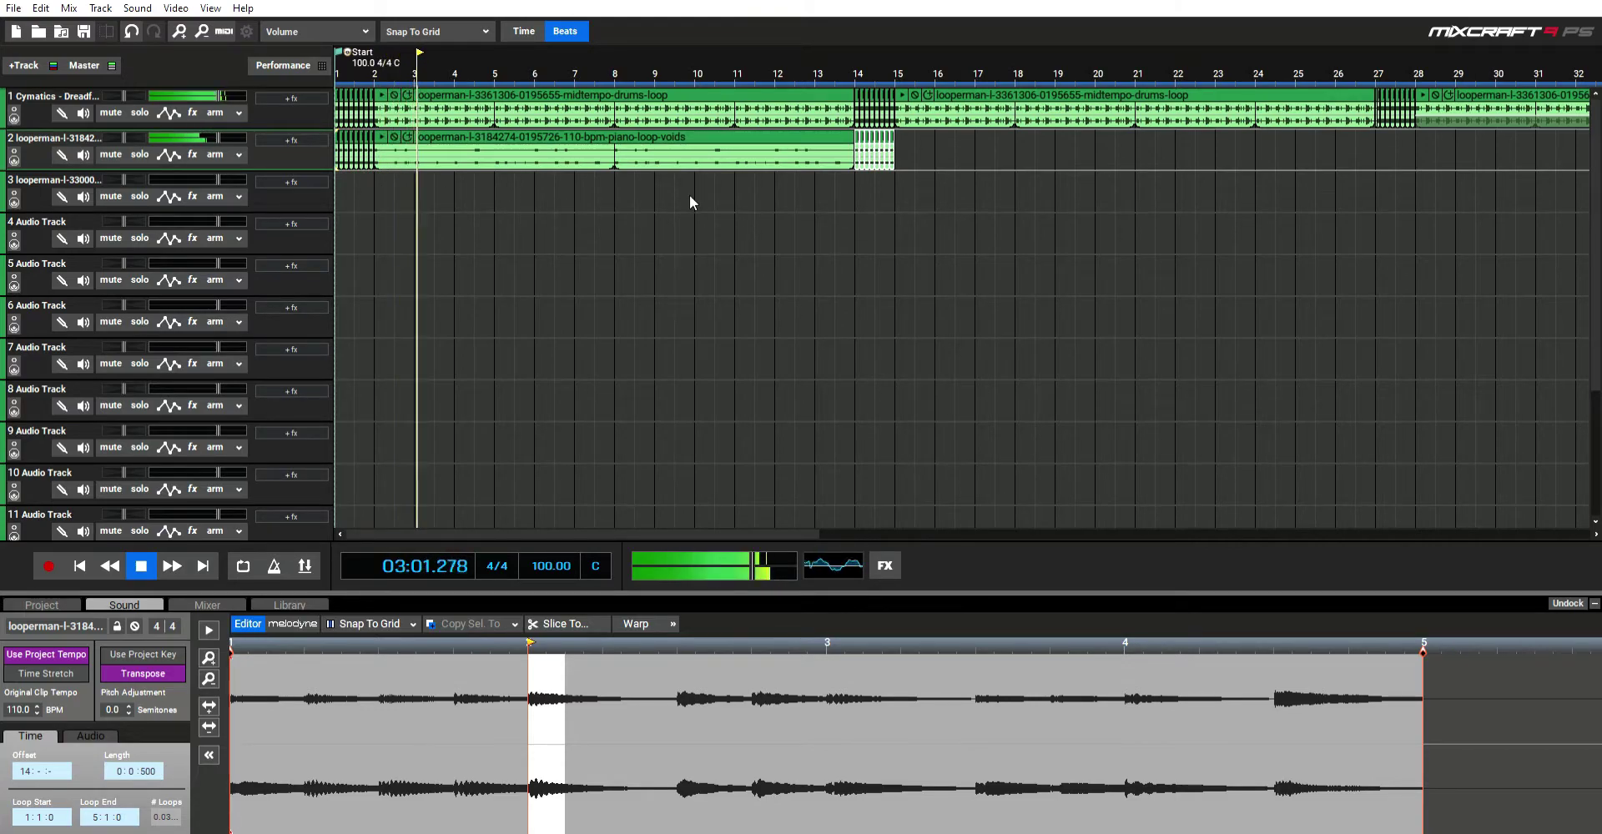
{"action": "scroll", "coordinate": [689, 202], "scroll_direction": "down", "scroll_amount": 2}
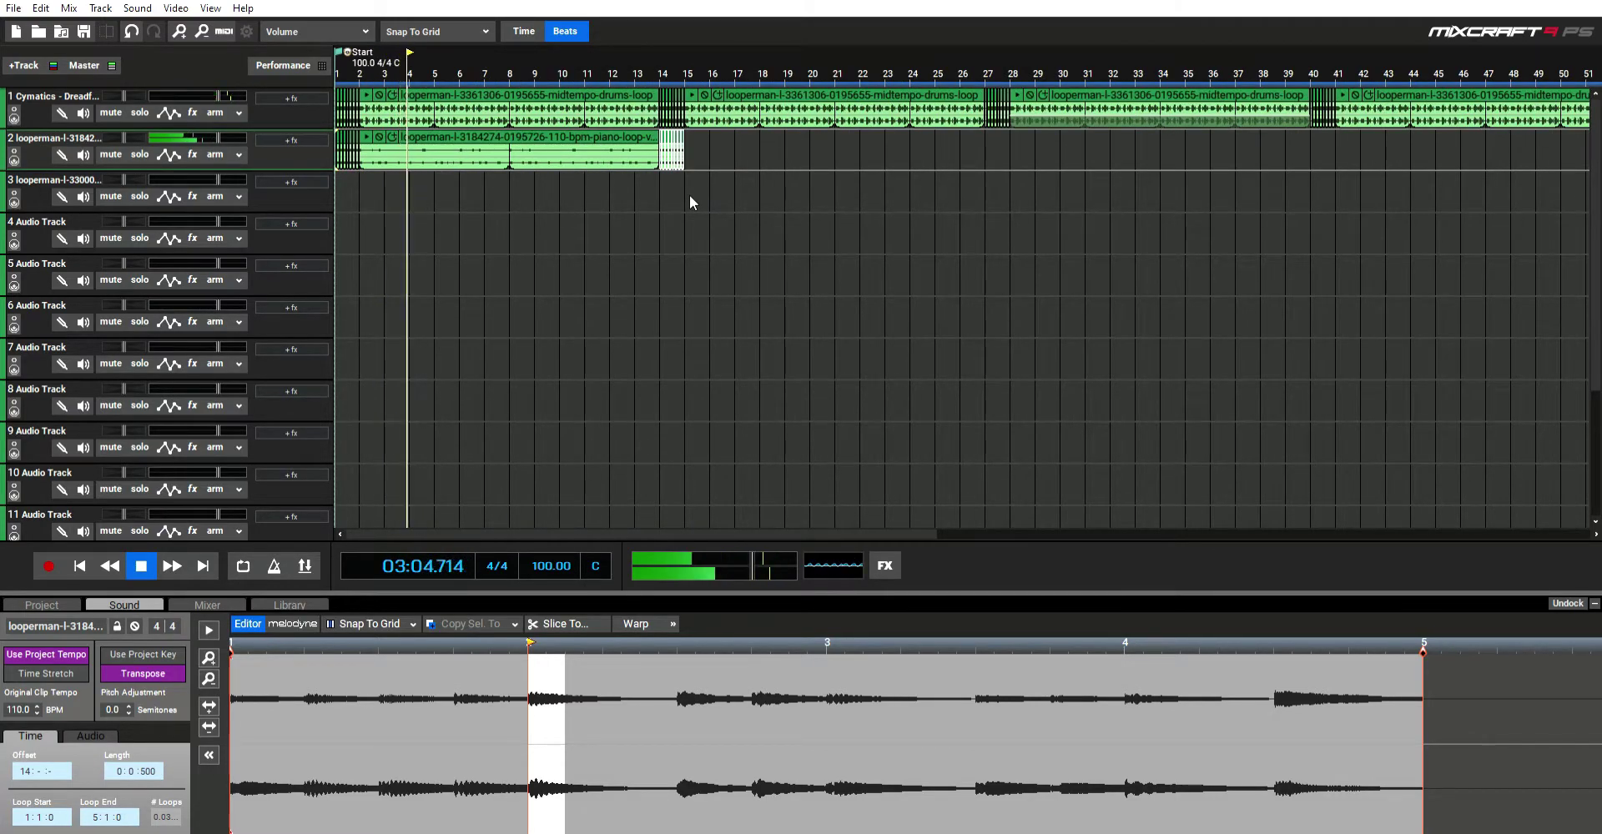
Step: Open the sound library and copy the looped piano clip from bar 2 to bar 15 of track 2
{"action": "scroll", "coordinate": [689, 202], "scroll_direction": "down", "scroll_amount": 1}
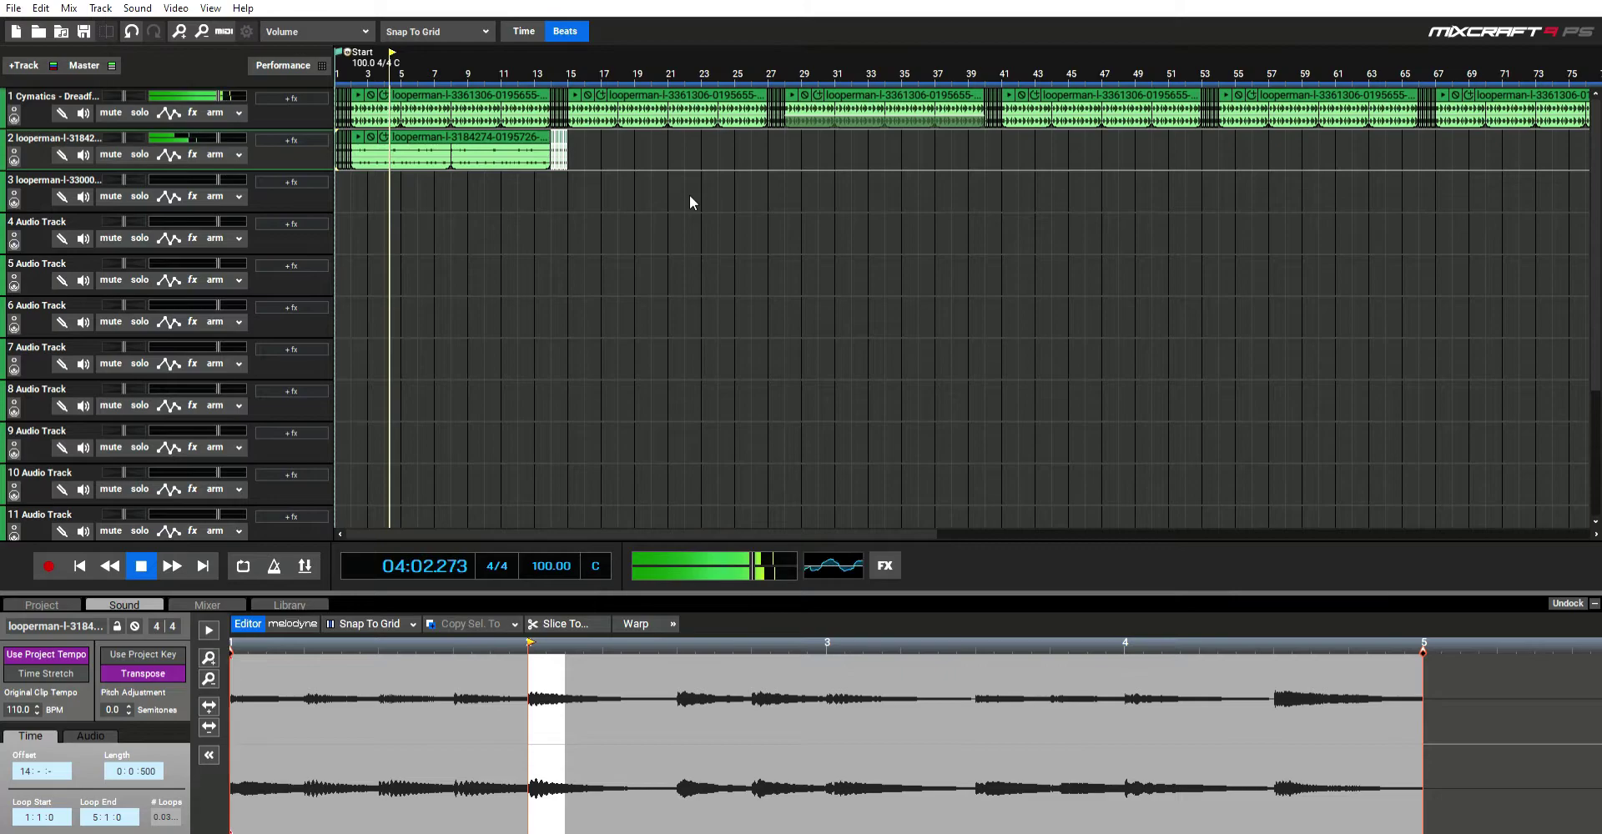
{"action": "left_click", "coordinate": [286, 602]}
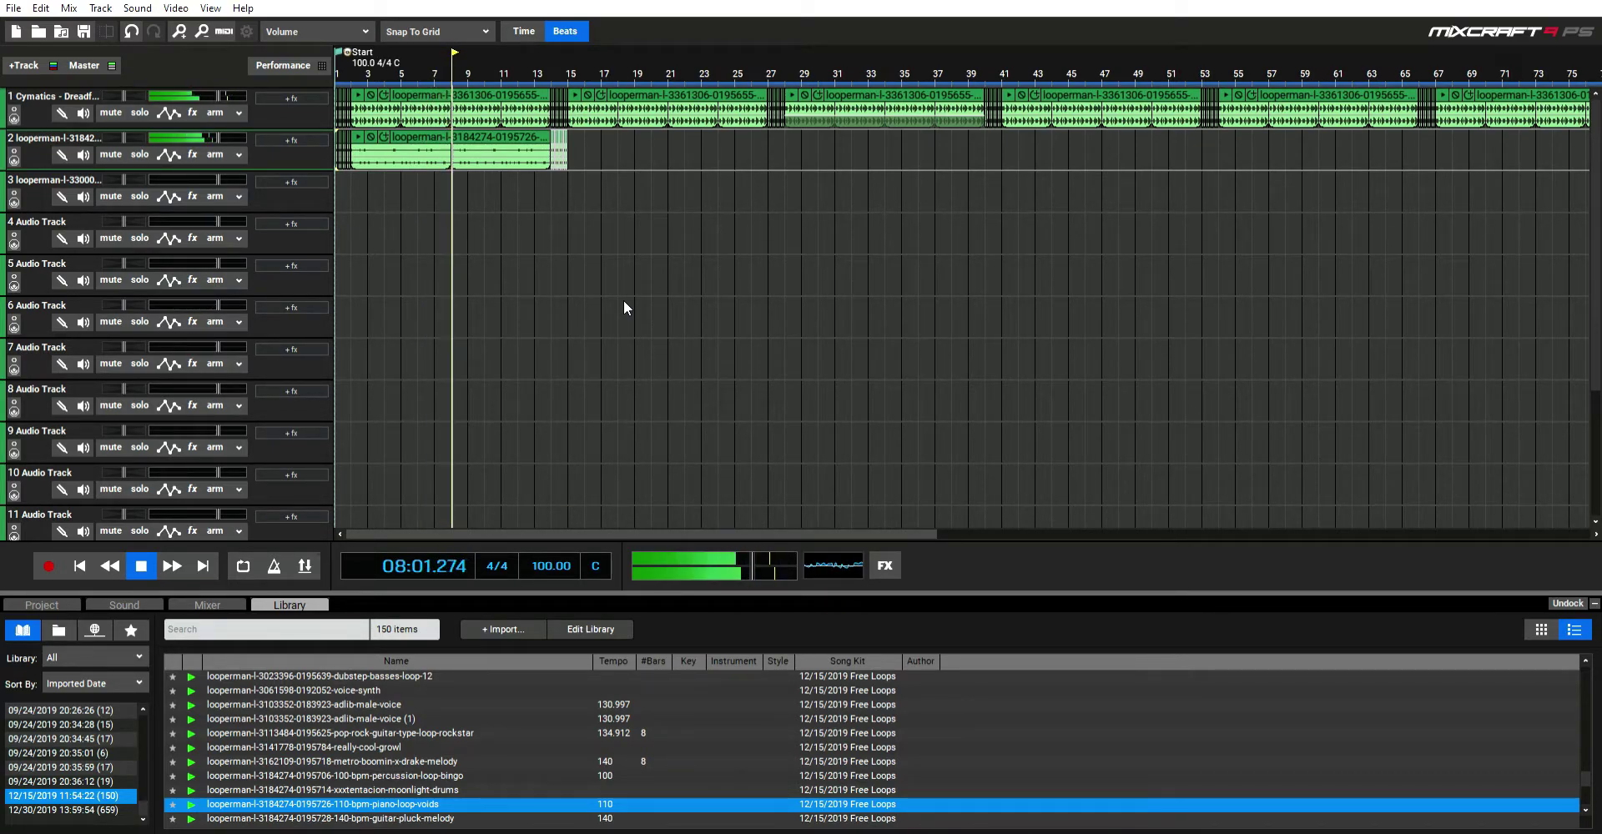
{"action": "left_click", "coordinate": [537, 174]}
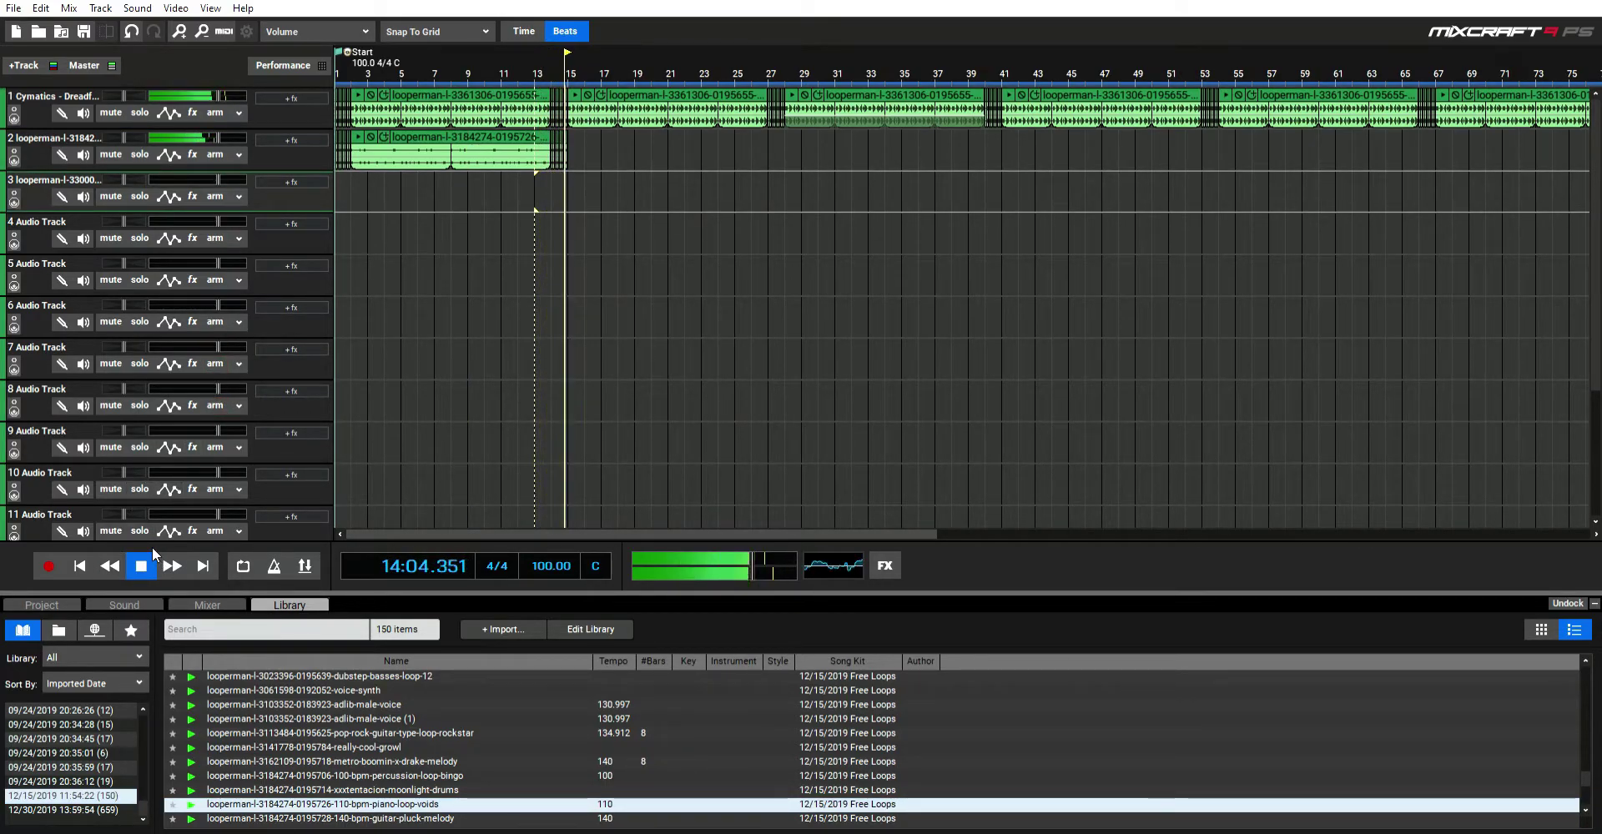
{"action": "left_click", "coordinate": [453, 133]}
{"action": "left_click", "coordinate": [571, 134]}
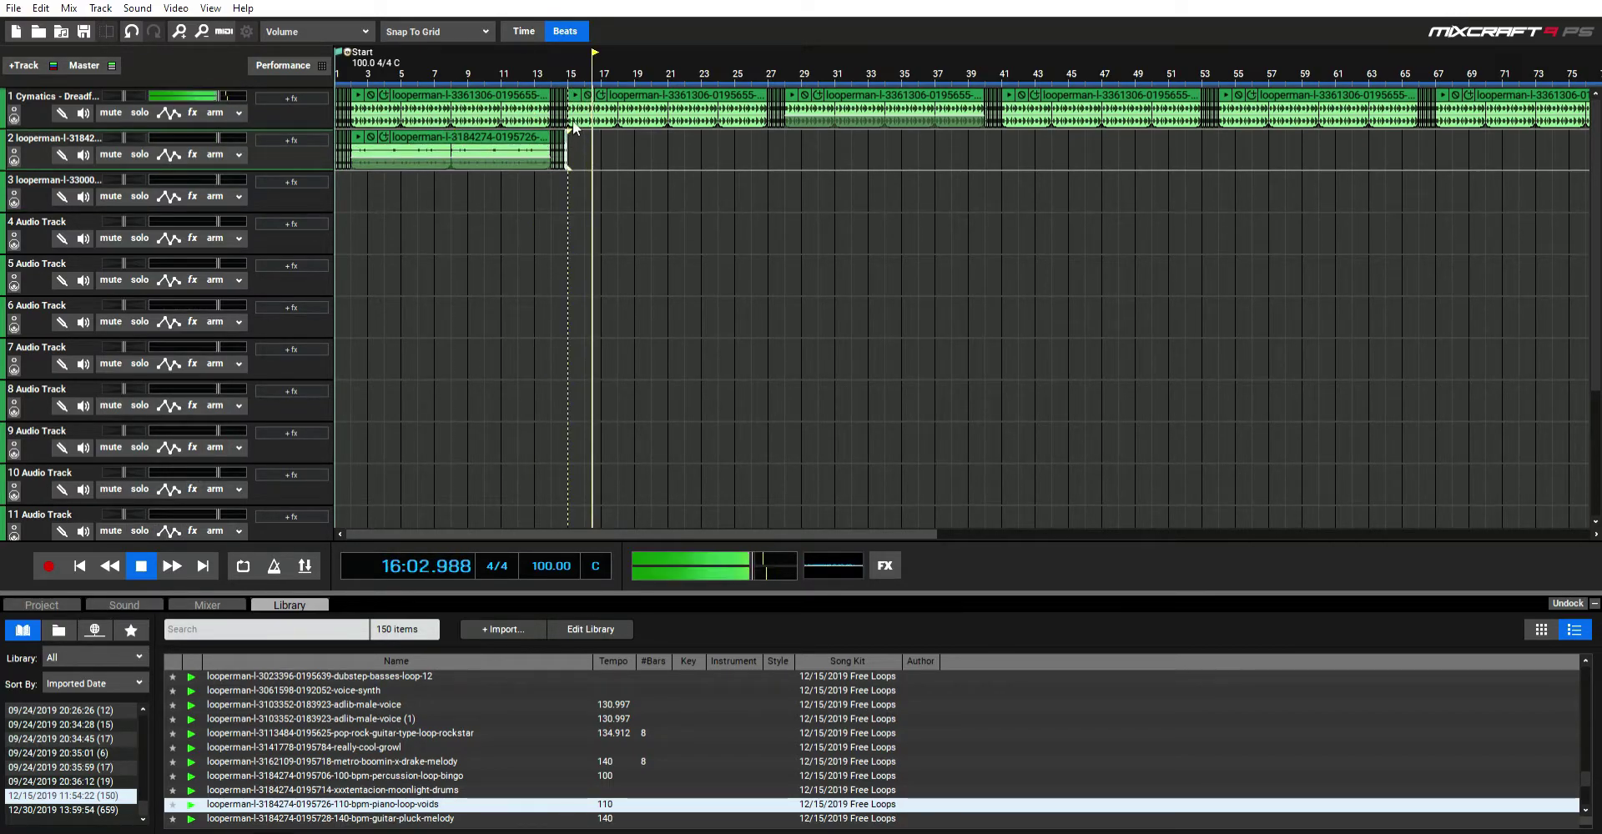
{"action": "key", "text": "ctrl+v"}
Step: Play from bar 13 and delete the chopped piano slices in bar 14 of track 2
{"action": "double_click", "coordinate": [536, 197]}
{"action": "scroll", "coordinate": [718, 197], "scroll_direction": "up", "scroll_amount": 2}
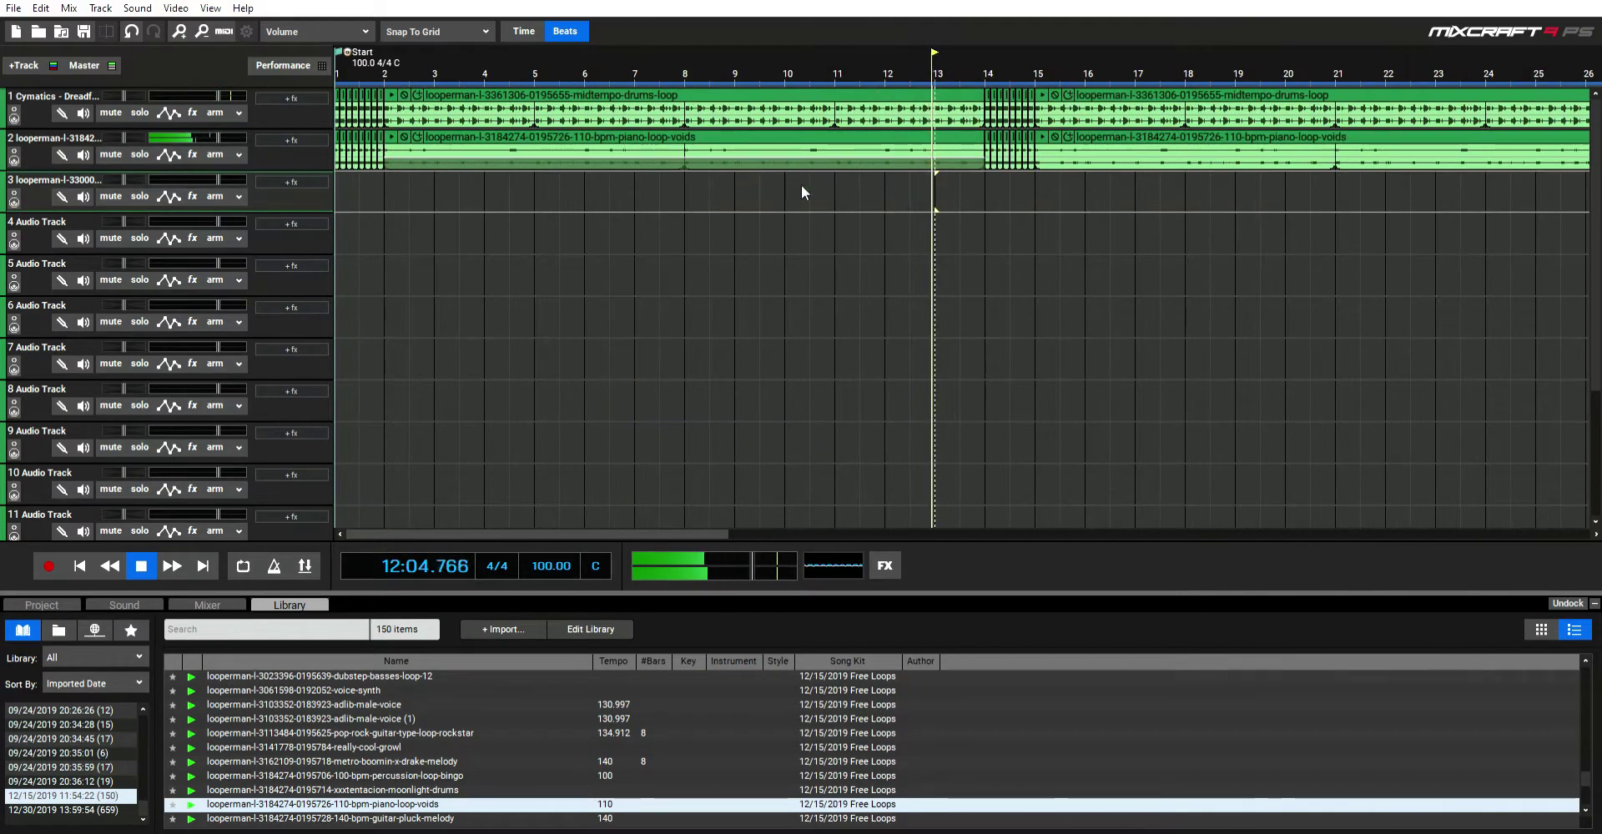
{"action": "left_click_drag", "start_coordinate": [985, 170], "coordinate": [1043, 132]}
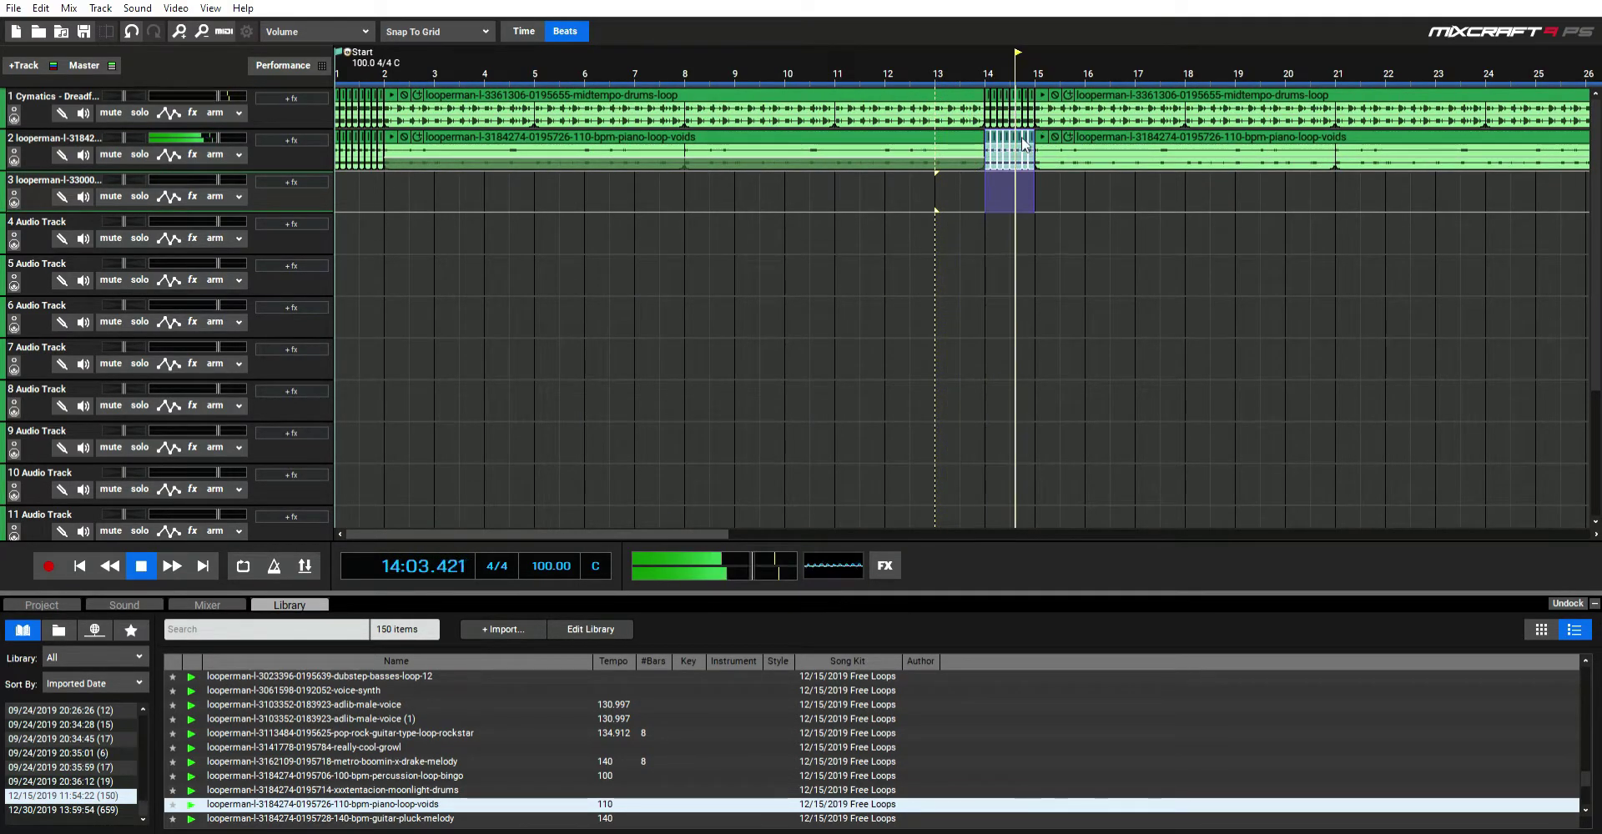
{"action": "key", "text": "Delete"}
Step: Fill bar 14 of track 2 with two copies of the last half bar of the preceding piano clip
{"action": "left_click_drag", "start_coordinate": [985, 150], "coordinate": [967, 152]}
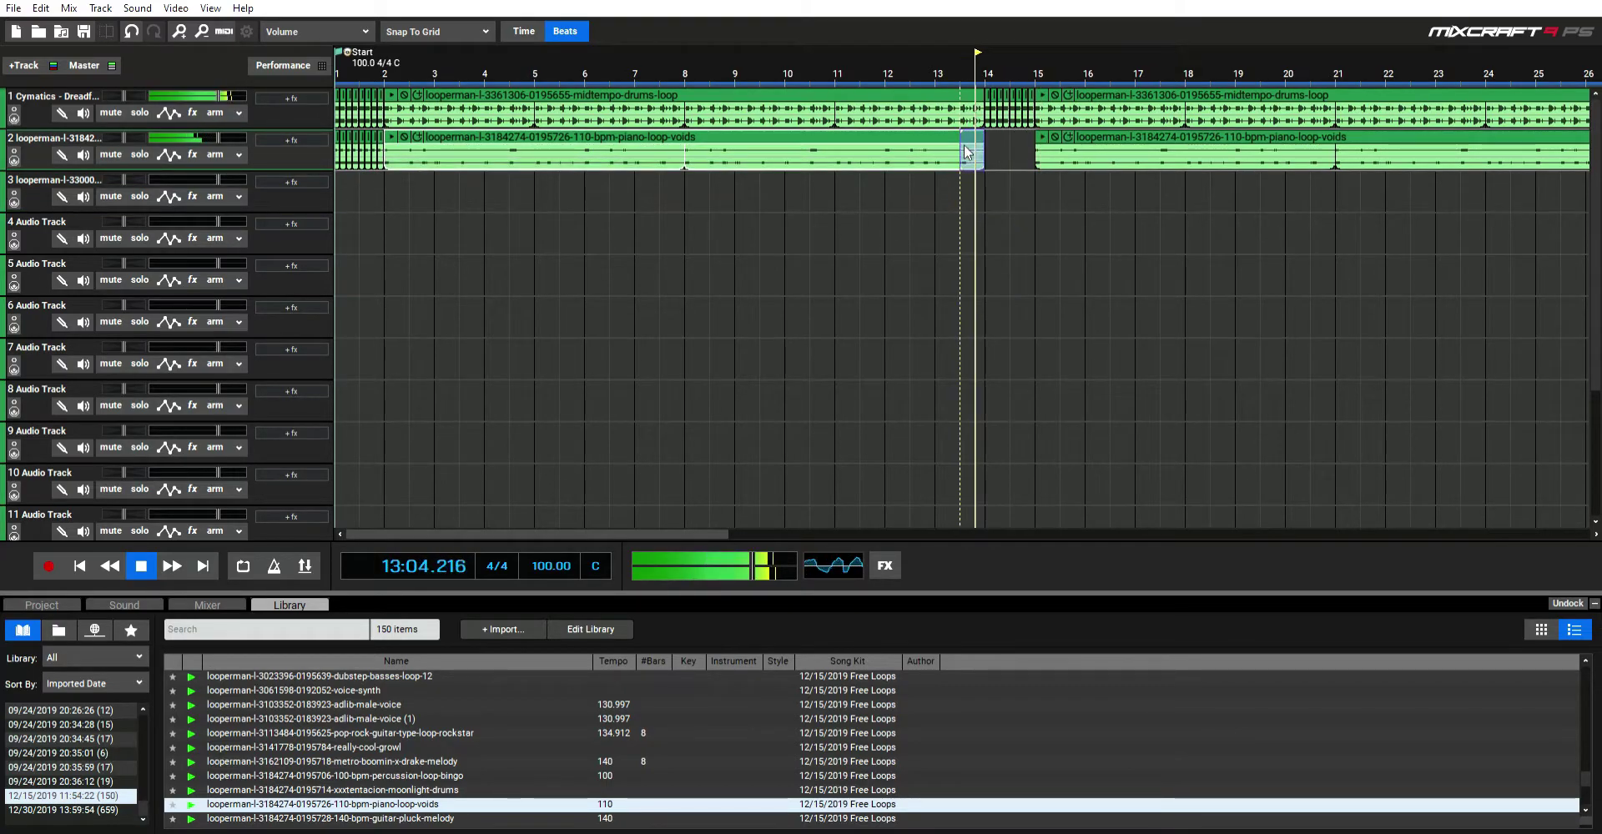
{"action": "left_click", "coordinate": [991, 154]}
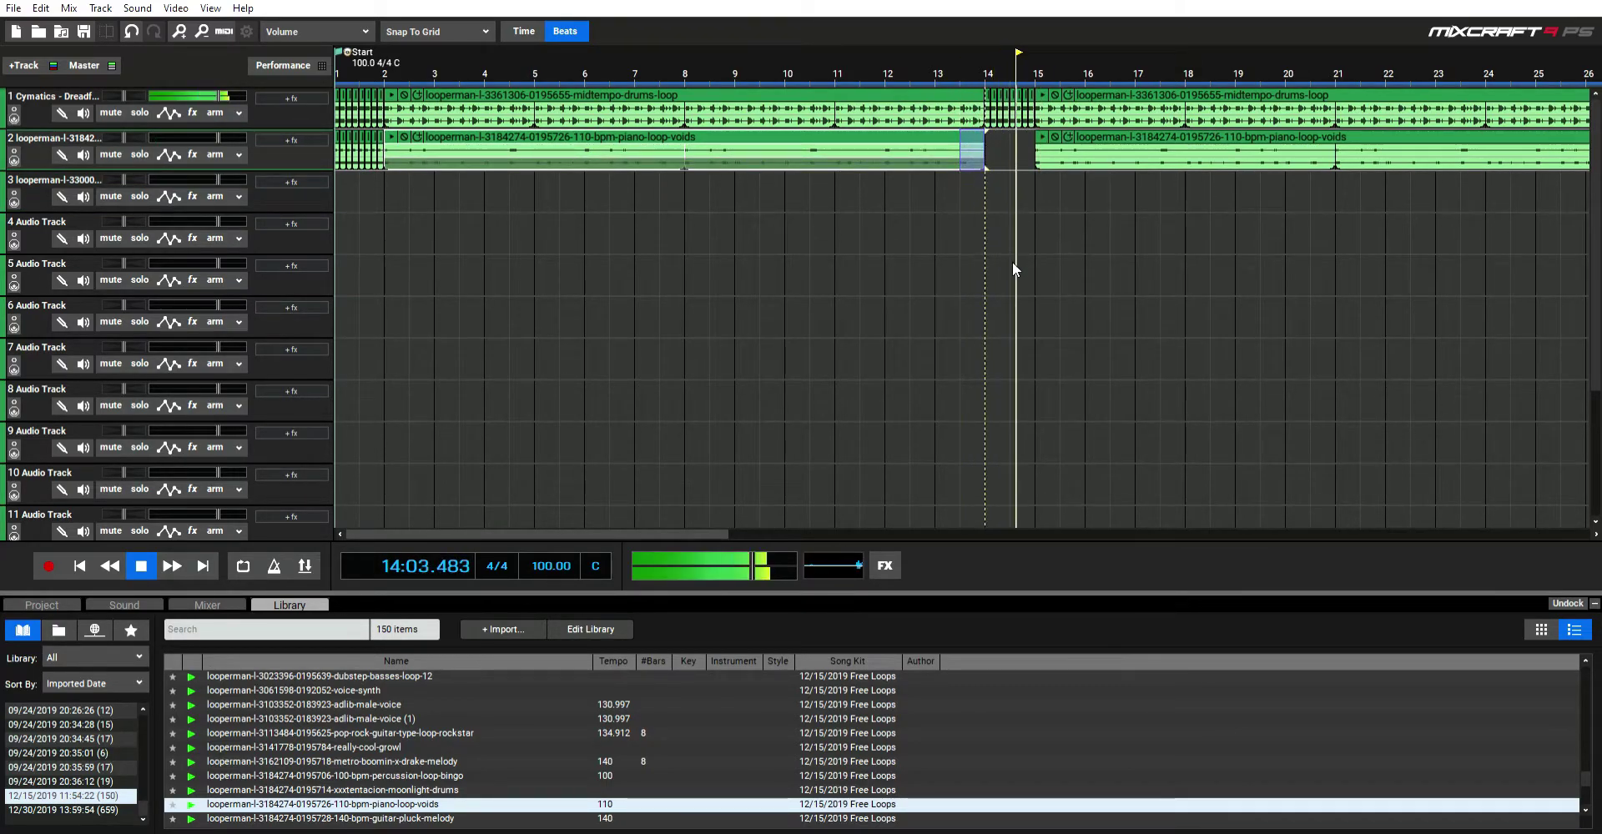
{"action": "key", "text": "ctrl+v"}
{"action": "double_click", "coordinate": [968, 226]}
{"action": "left_click", "coordinate": [1014, 136]}
{"action": "key", "text": "ctrl+v"}
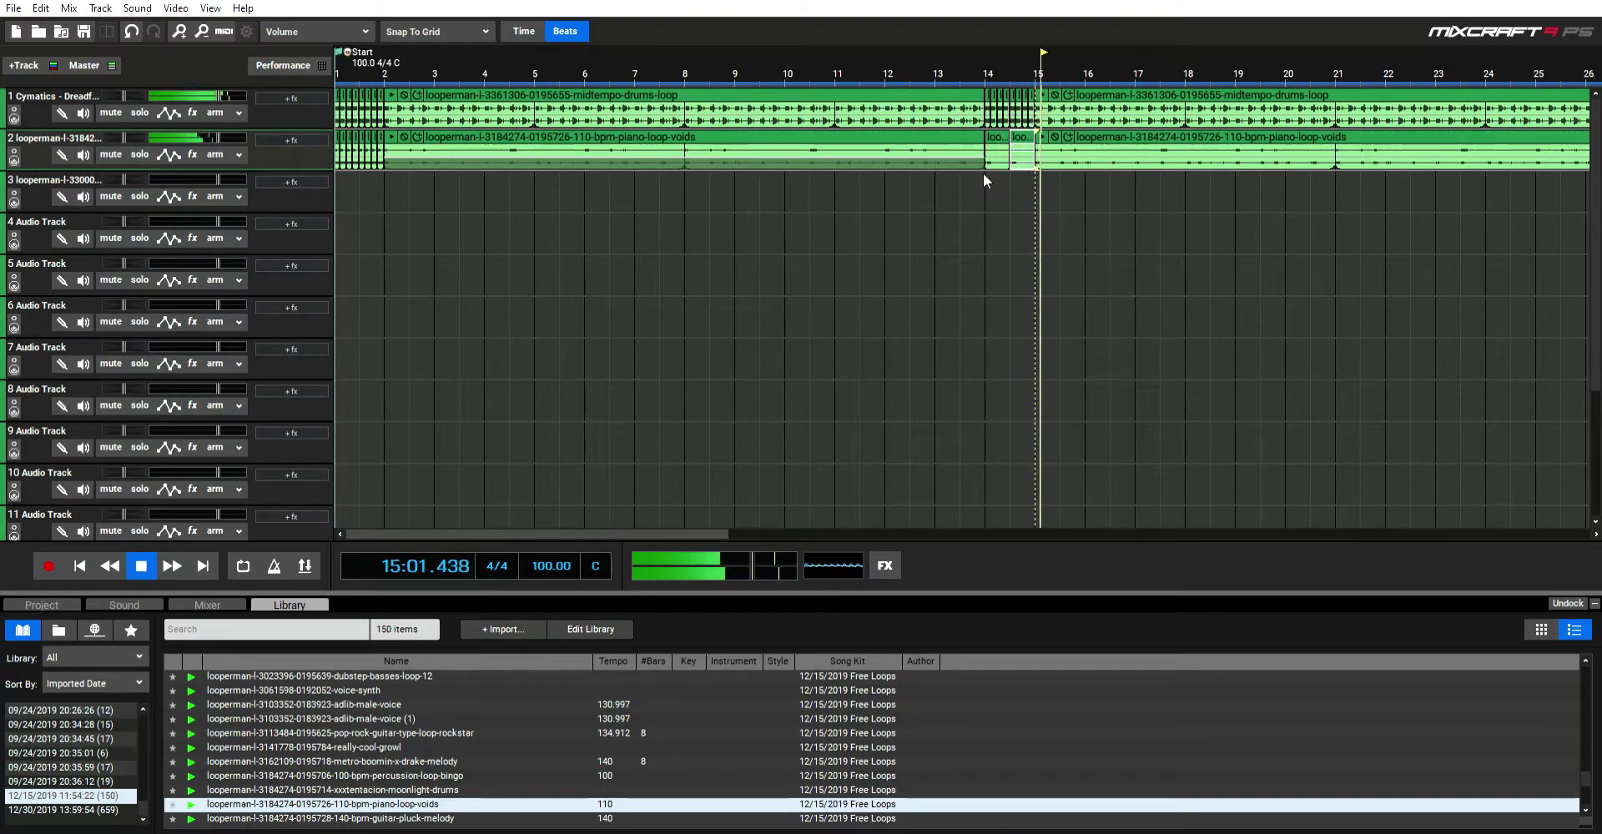
Step: Trim both half-bar piano clips in bar 14 of track 2 down to their first beat
{"action": "scroll", "coordinate": [1009, 158], "scroll_direction": "up", "scroll_amount": 1}
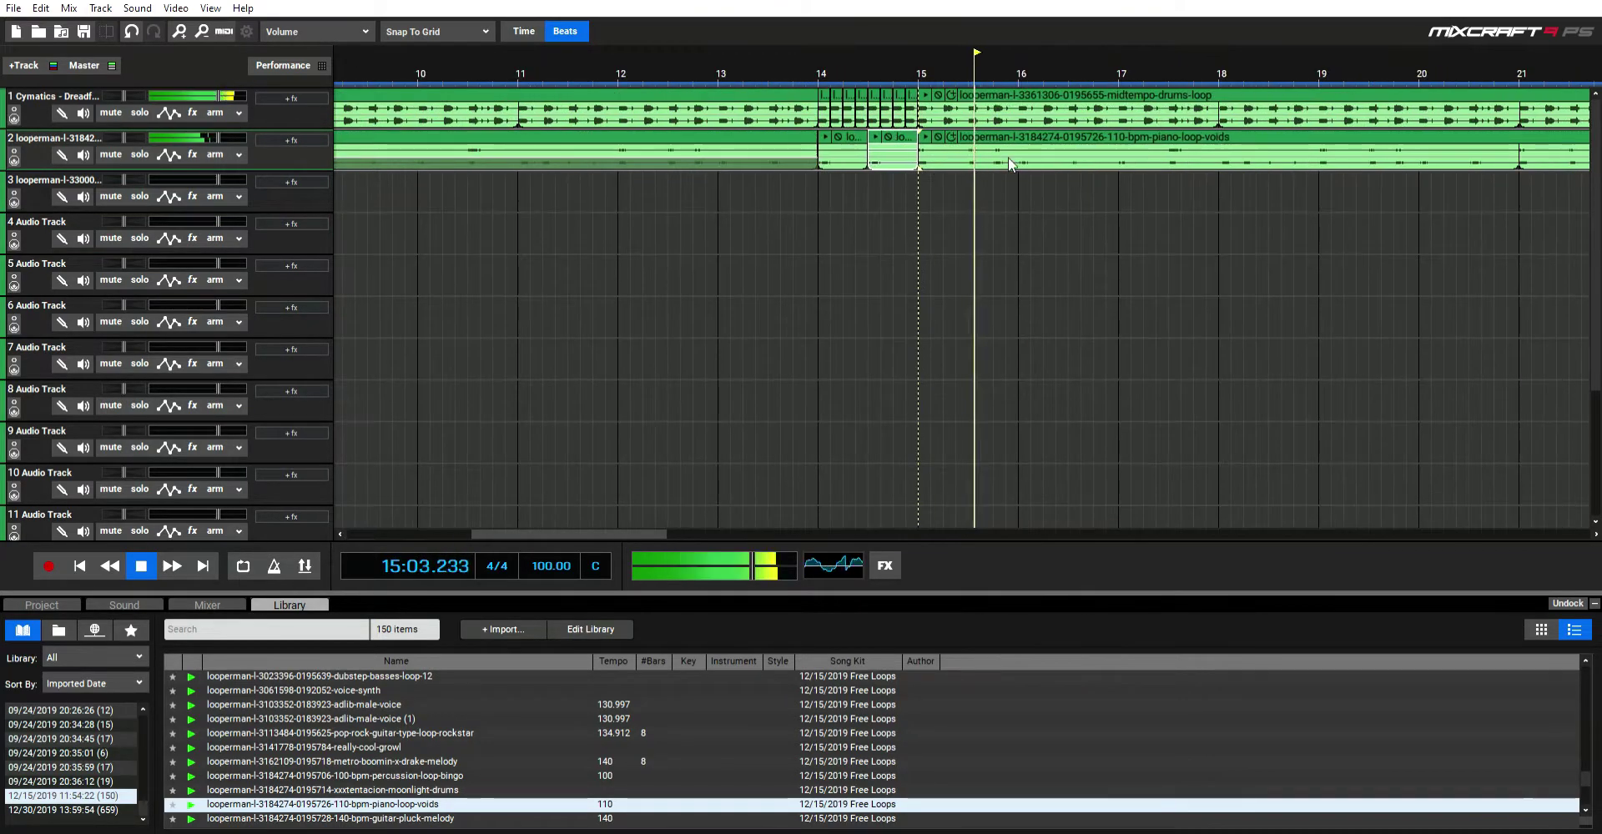
{"action": "left_click", "coordinate": [843, 155]}
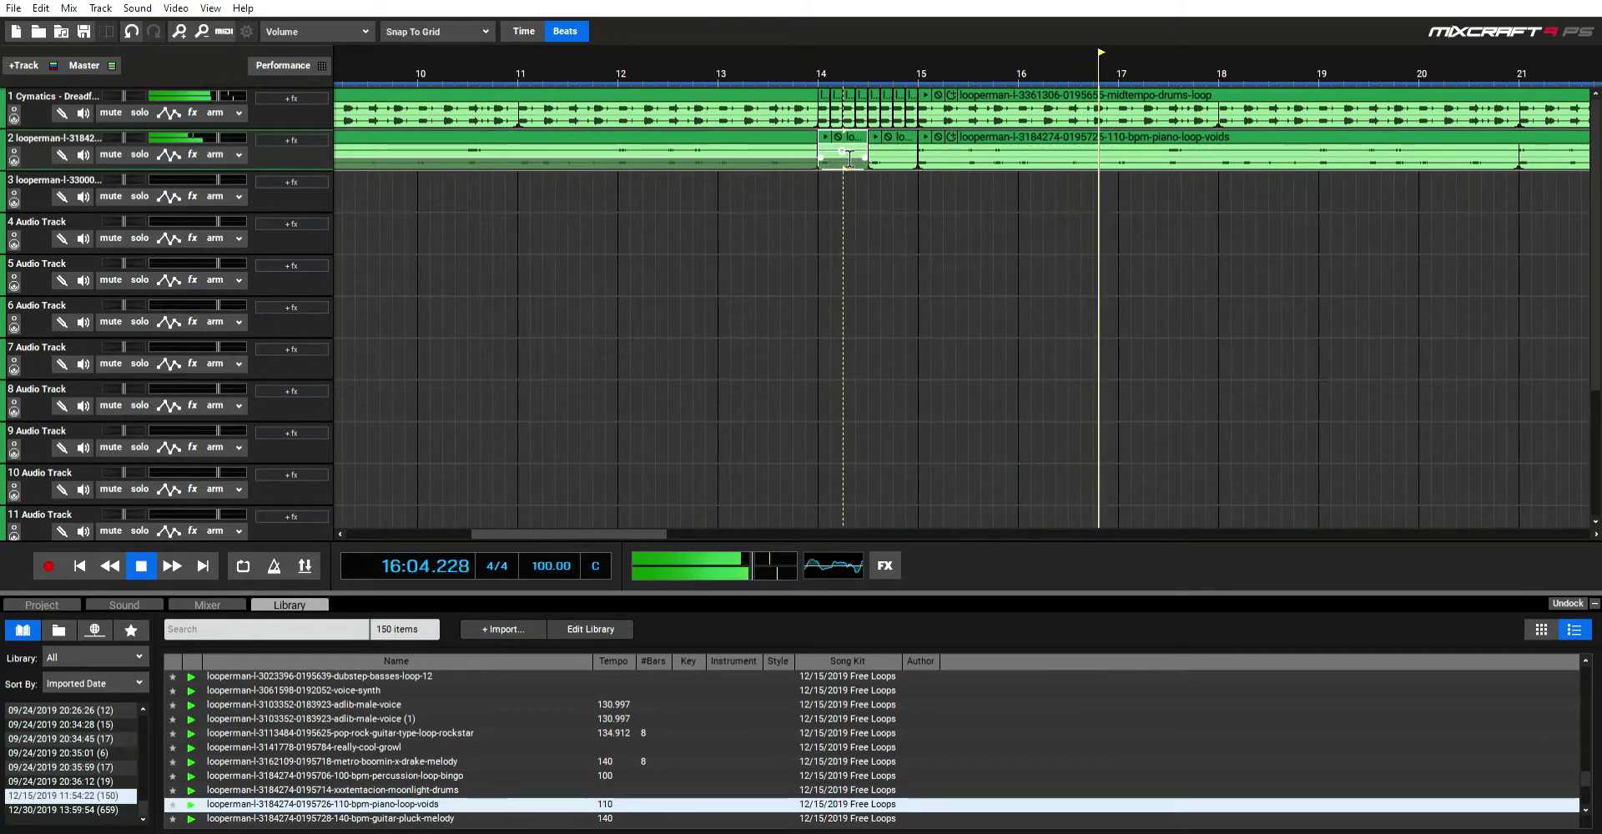
{"action": "left_click_drag", "start_coordinate": [846, 176], "coordinate": [861, 146]}
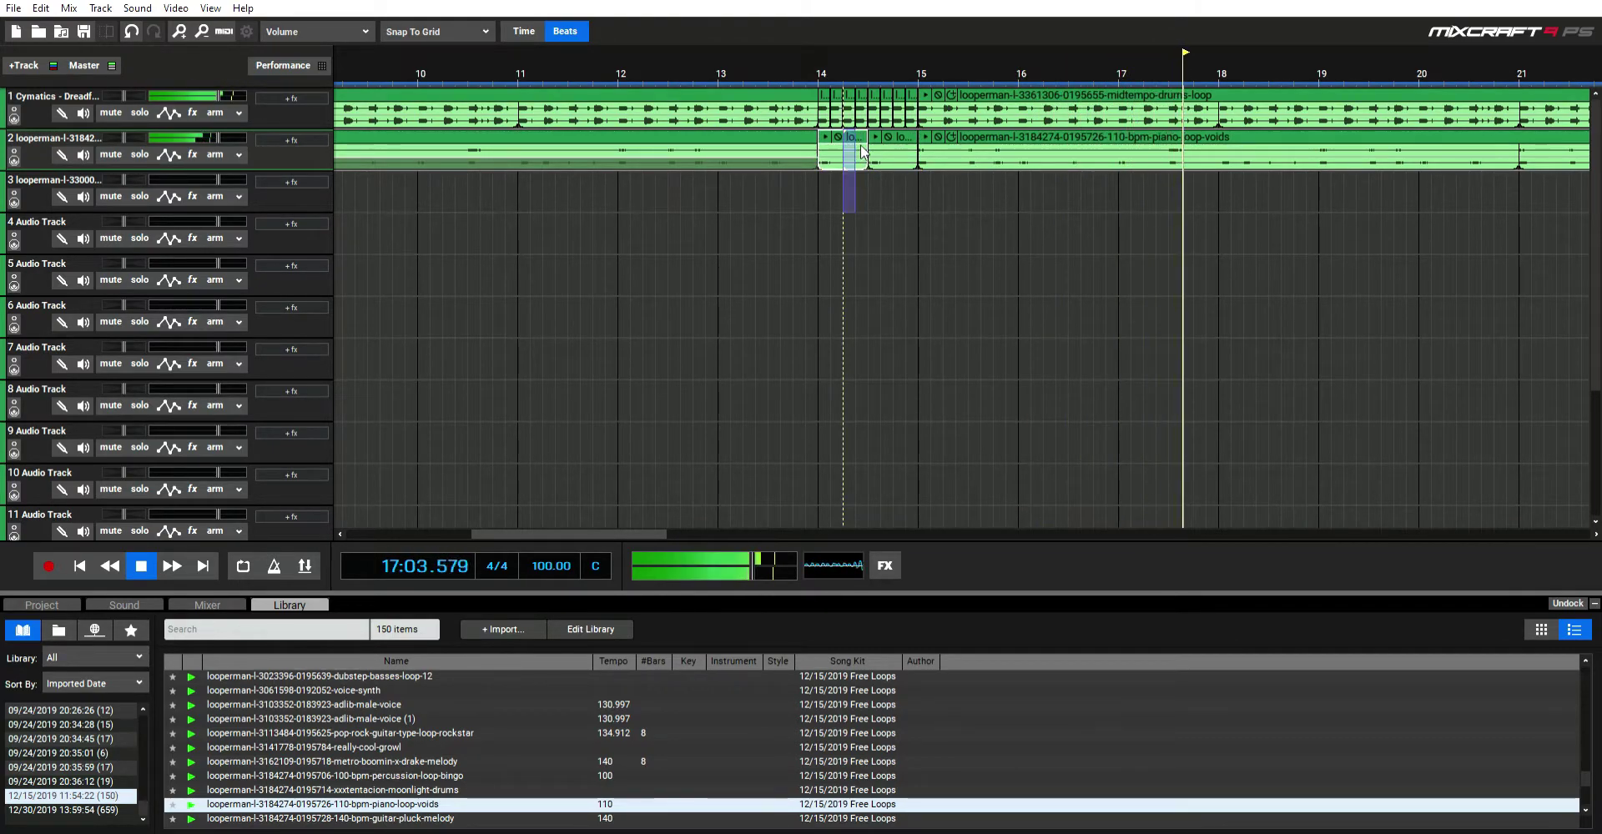
{"action": "key", "text": "Delete"}
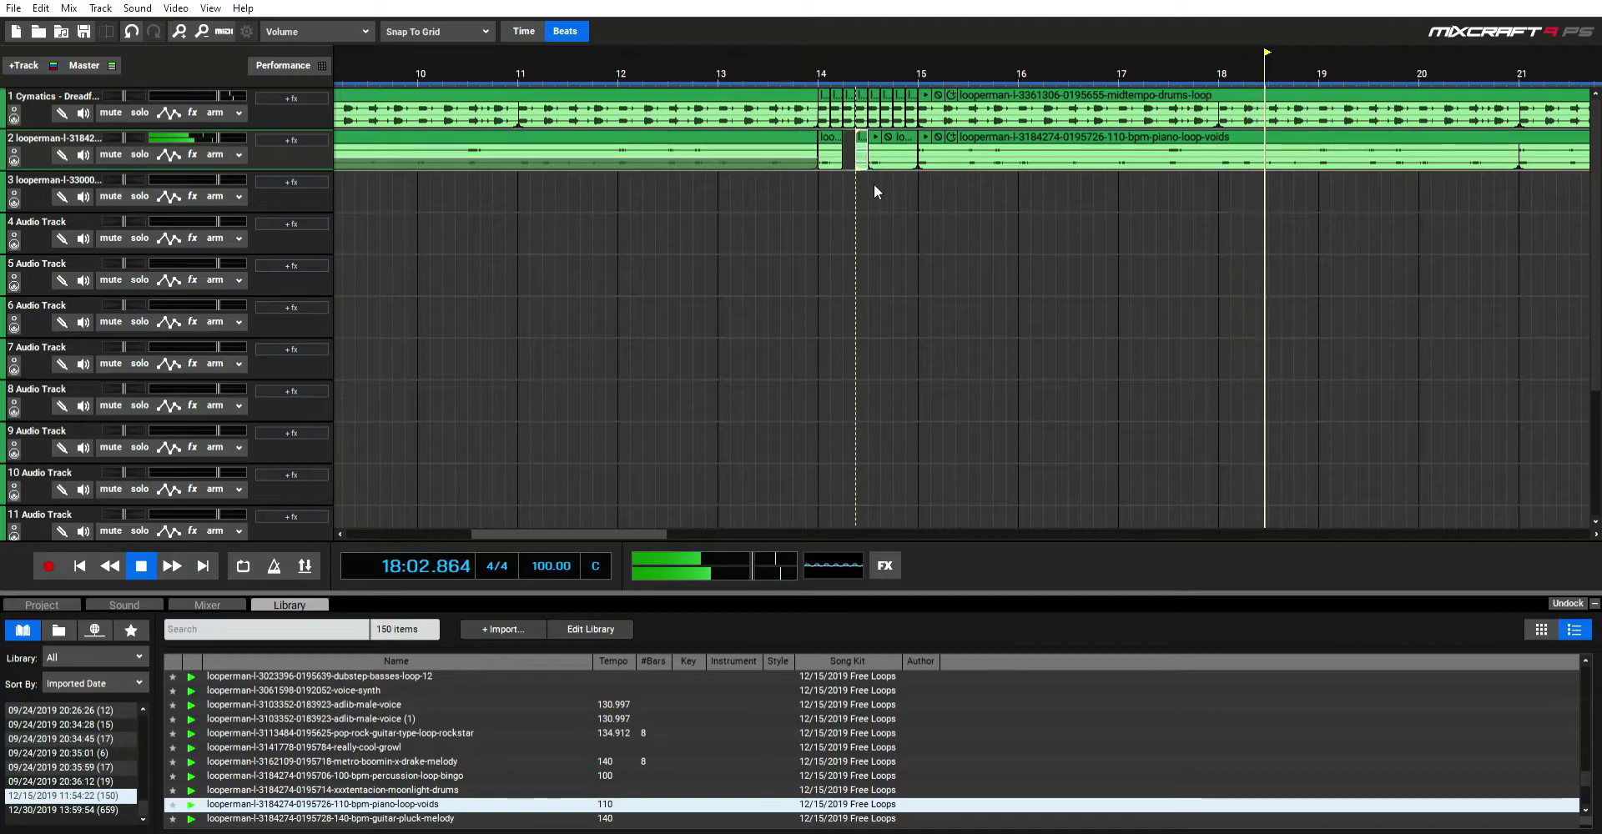
{"action": "left_click_drag", "start_coordinate": [890, 167], "coordinate": [920, 148]}
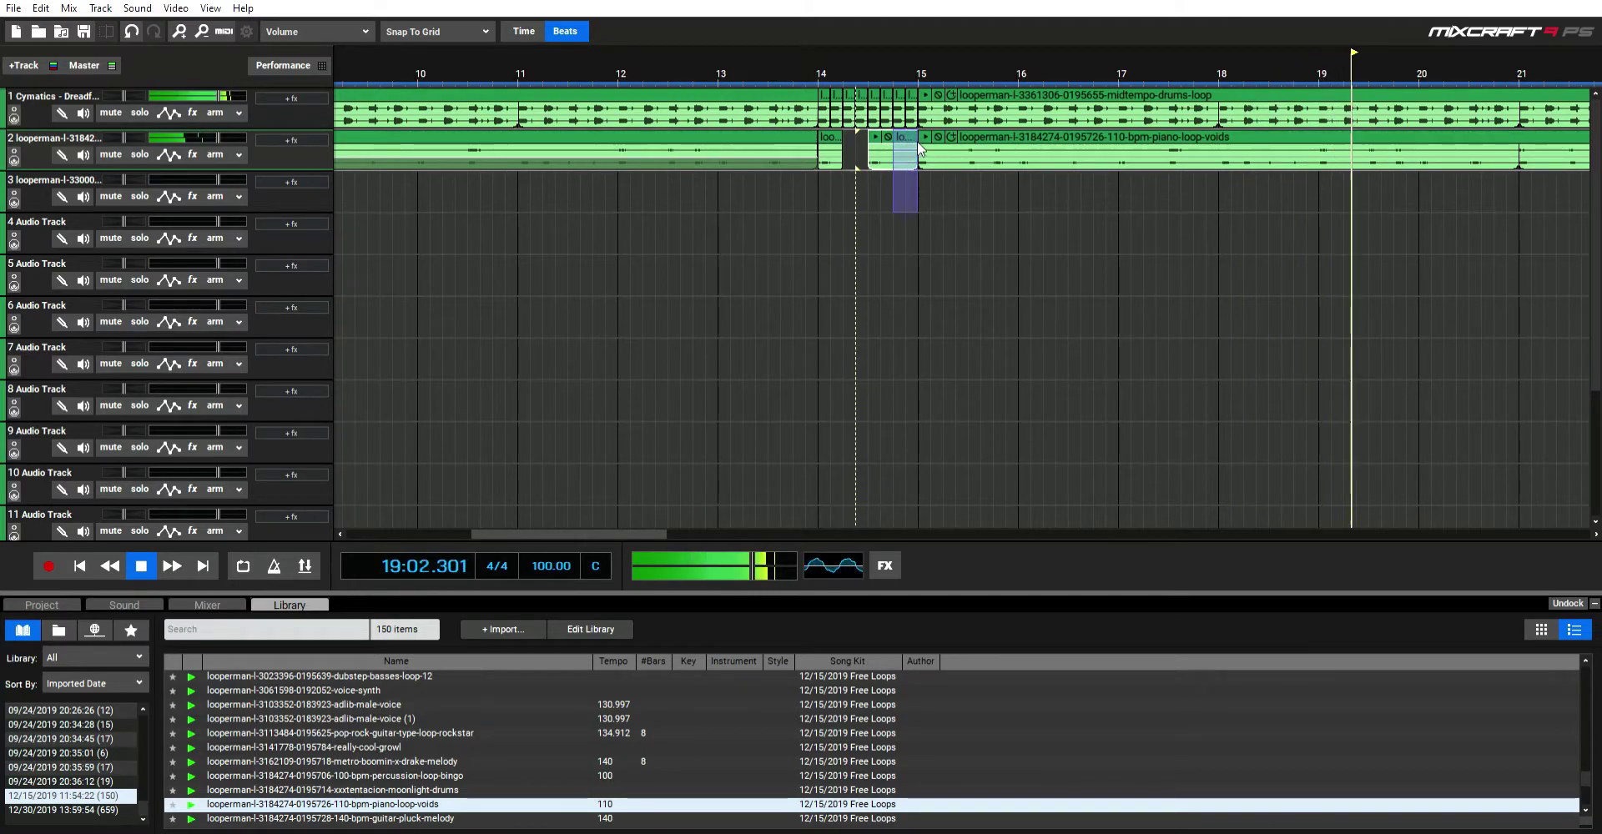
{"action": "key", "text": "Delete"}
Step: Chop the piano clips in bar 14 into half-beat slices, fill the bar with copies of them, and play from bar 13
{"action": "left_click", "coordinate": [786, 172]}
{"action": "mouse_move", "coordinate": [841, 154]}
{"action": "left_mouse_down"}
{"action": "mouse_move", "coordinate": [889, 154]}
{"action": "mouse_move", "coordinate": [821, 156]}
{"action": "left_mouse_up"}
{"action": "key", "text": "ctrl+c"}
{"action": "left_click", "coordinate": [833, 142]}
{"action": "key", "text": "ctrl+v"}
{"action": "left_click", "coordinate": [853, 148]}
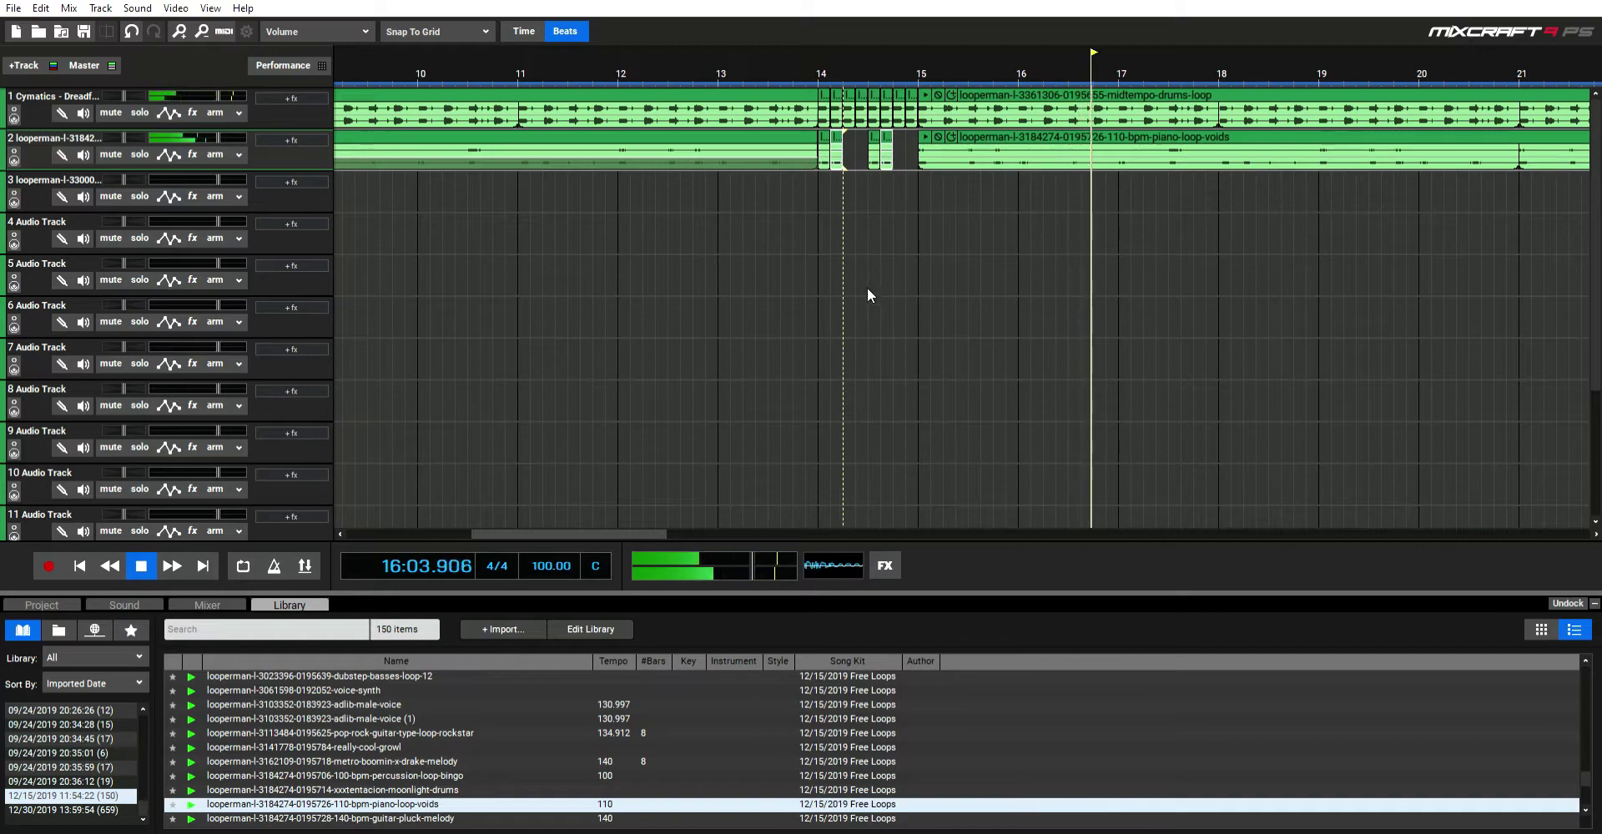
{"action": "key", "text": "ctrl+v"}
{"action": "left_click", "coordinate": [862, 150]}
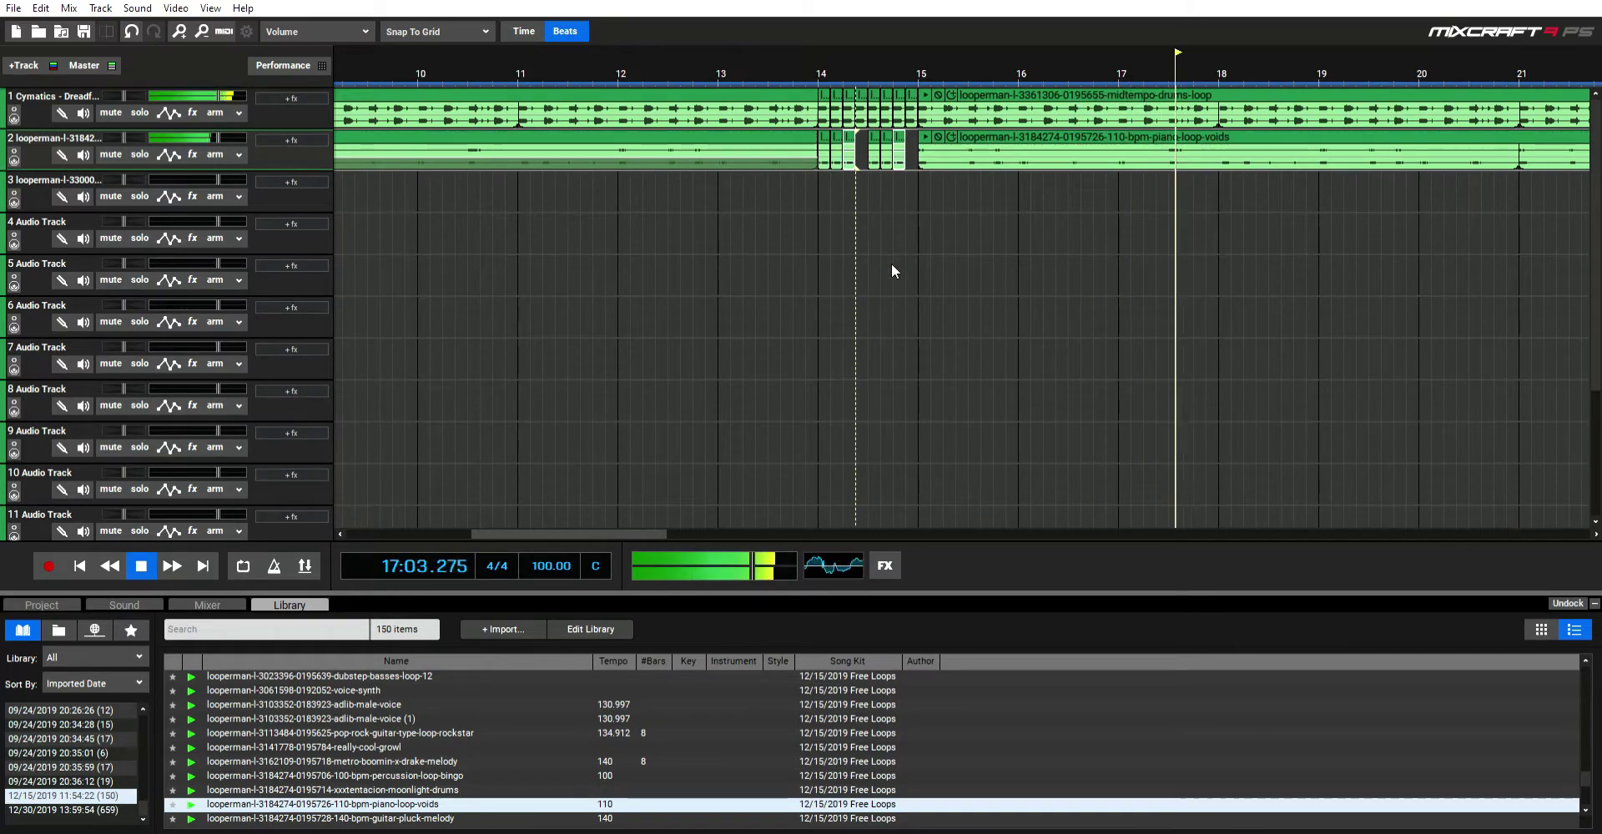
{"action": "left_click", "coordinate": [764, 170]}
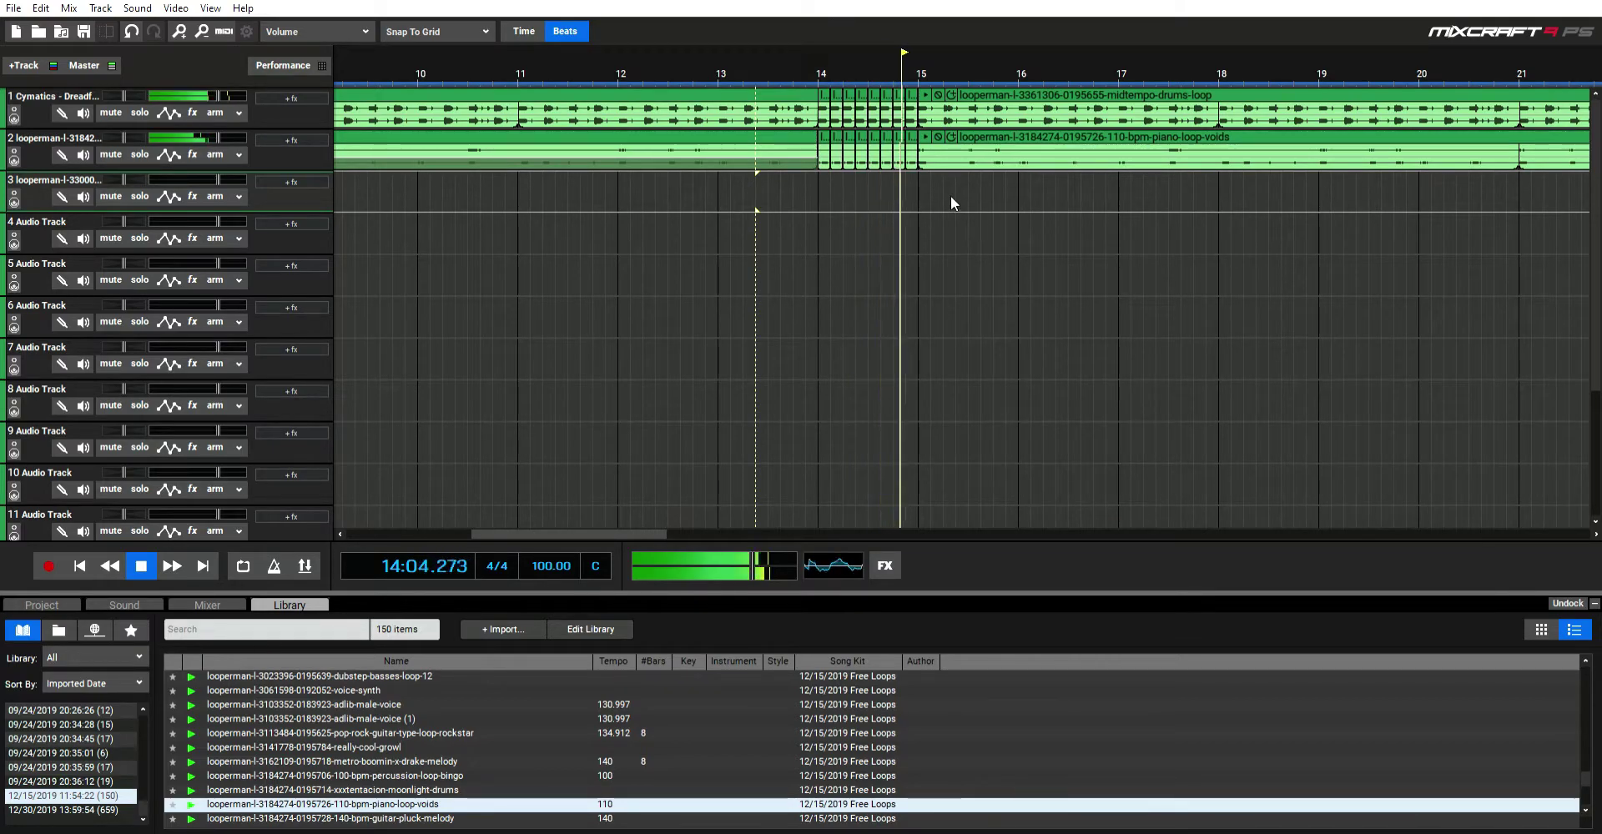
Step: Copy the chopped piano bar from bar 14 to bars 27 and 40 of track 2
{"action": "scroll", "coordinate": [983, 178], "scroll_direction": "down", "scroll_amount": 5}
{"action": "scroll", "coordinate": [983, 178], "scroll_direction": "up", "scroll_amount": 2}
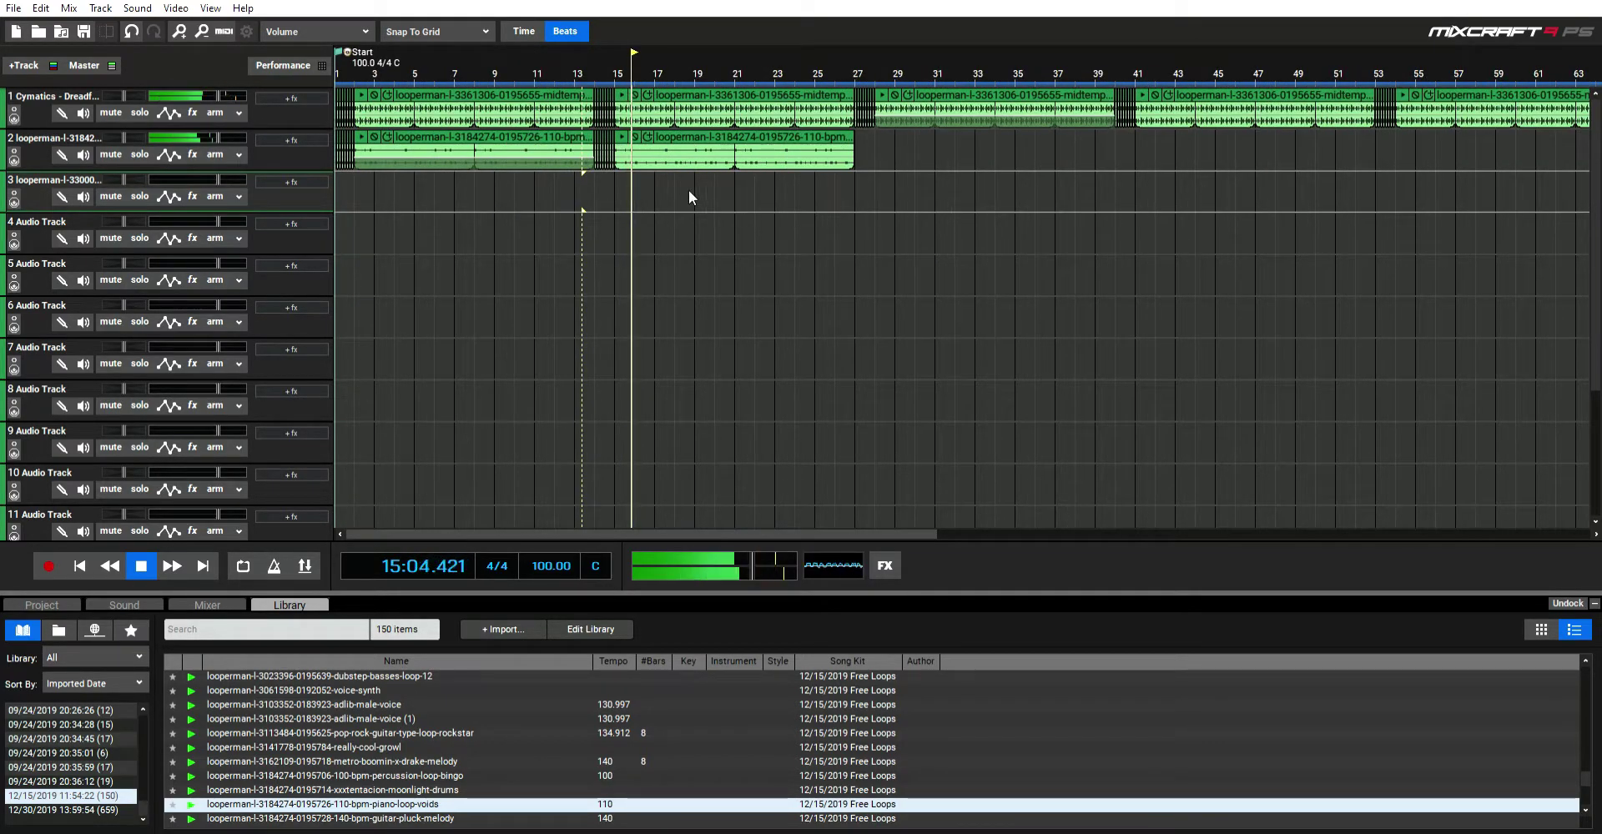
{"action": "left_click", "coordinate": [614, 149]}
{"action": "left_click", "coordinate": [78, 564]}
{"action": "left_click", "coordinate": [598, 164]}
{"action": "left_click", "coordinate": [857, 137]}
{"action": "key", "text": "ctrl+v"}
{"action": "left_click", "coordinate": [1114, 133]}
{"action": "key", "text": "ctrl+v"}
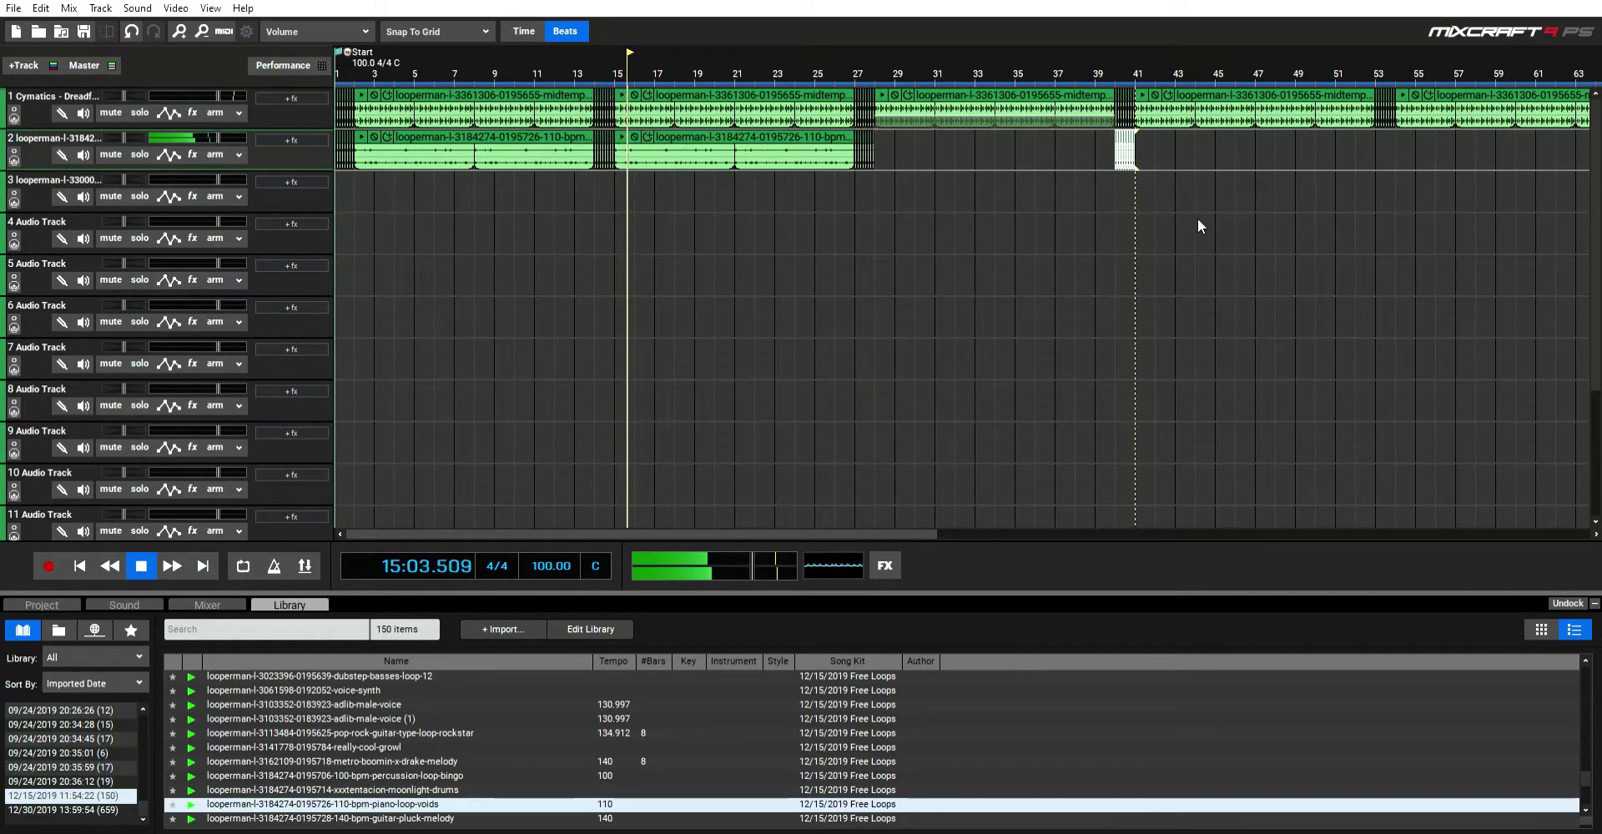
Step: Paste further copies of the chopped piano bar at bars 53, 66 and 79 of track 2
{"action": "scroll", "coordinate": [1198, 218], "scroll_direction": "down", "scroll_amount": 1}
{"action": "left_click", "coordinate": [1029, 132]}
{"action": "key", "text": "ctrl+v"}
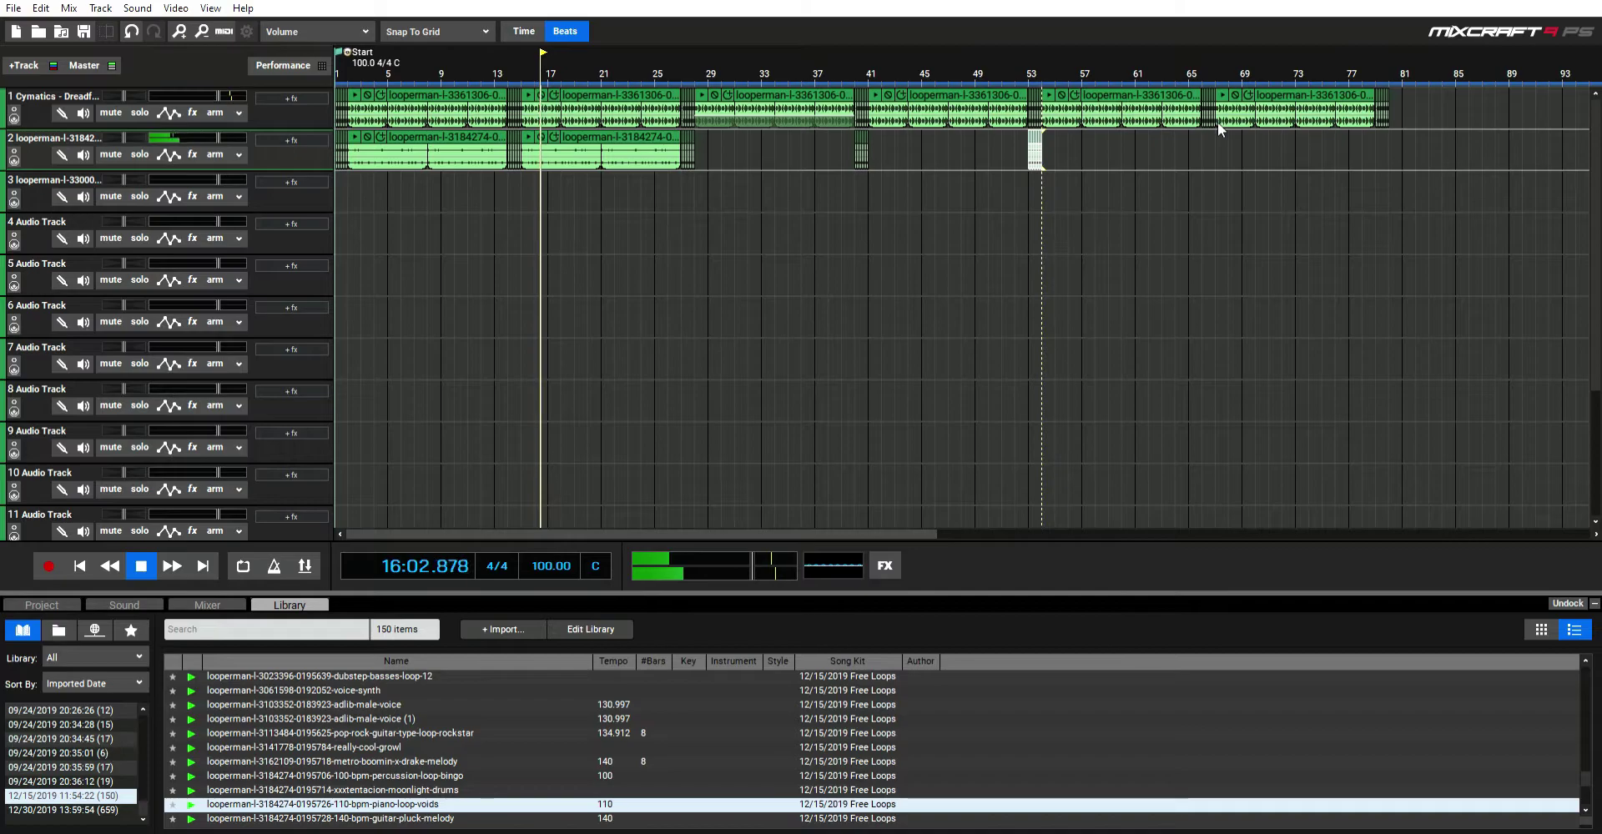
{"action": "scroll", "coordinate": [1185, 182], "scroll_direction": "down", "scroll_amount": 2}
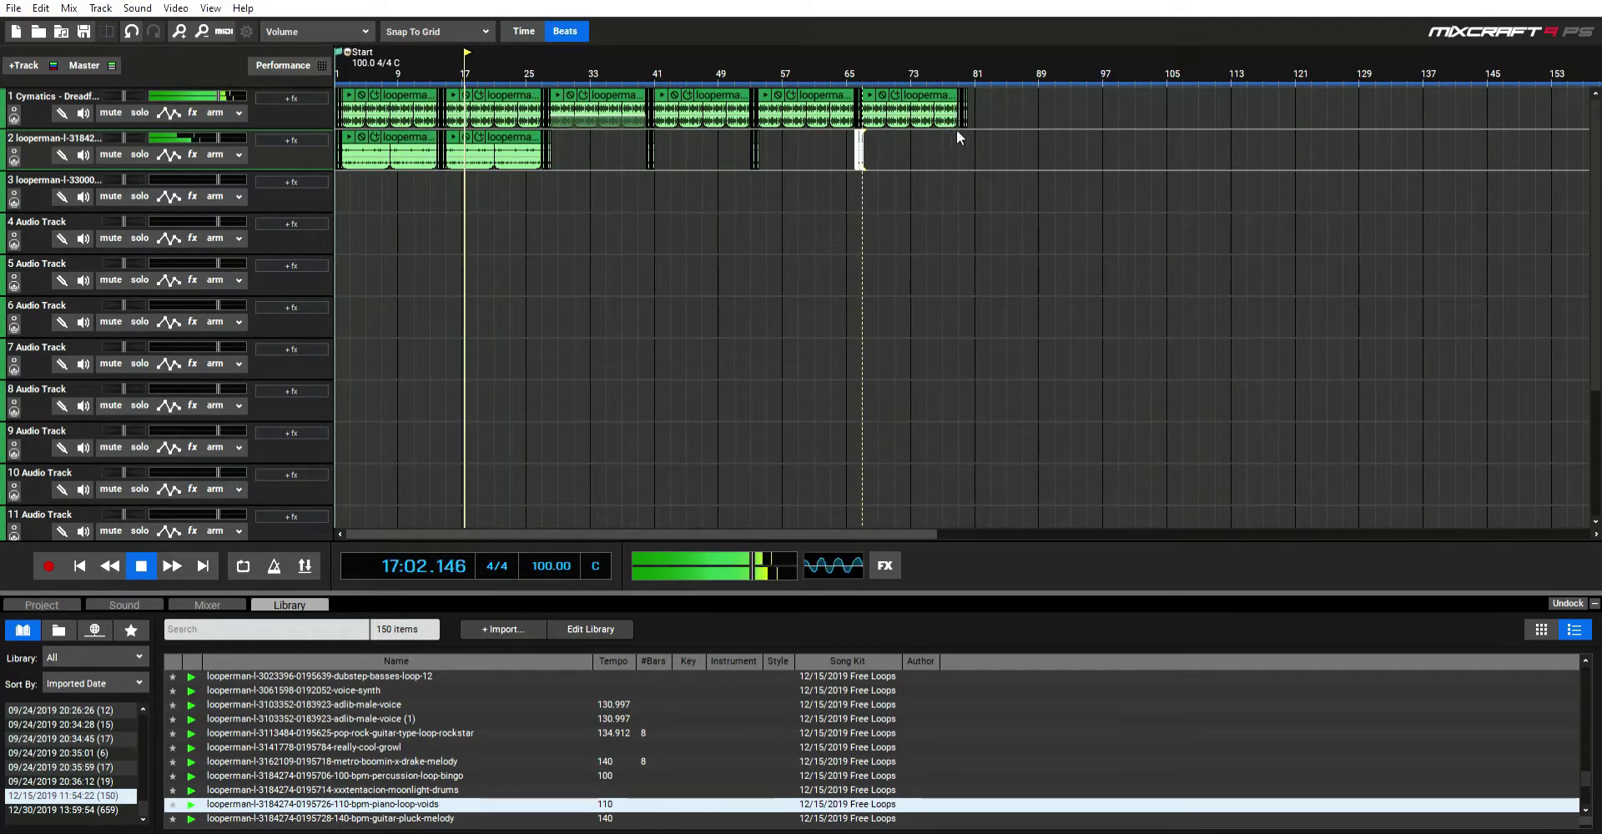
{"action": "scroll", "coordinate": [1083, 157], "scroll_direction": "up", "scroll_amount": 2}
{"action": "scroll", "coordinate": [1284, 154], "scroll_direction": "down", "scroll_amount": 1}
{"action": "left_click", "coordinate": [1130, 133]}
{"action": "key", "text": "ctrl+v"}
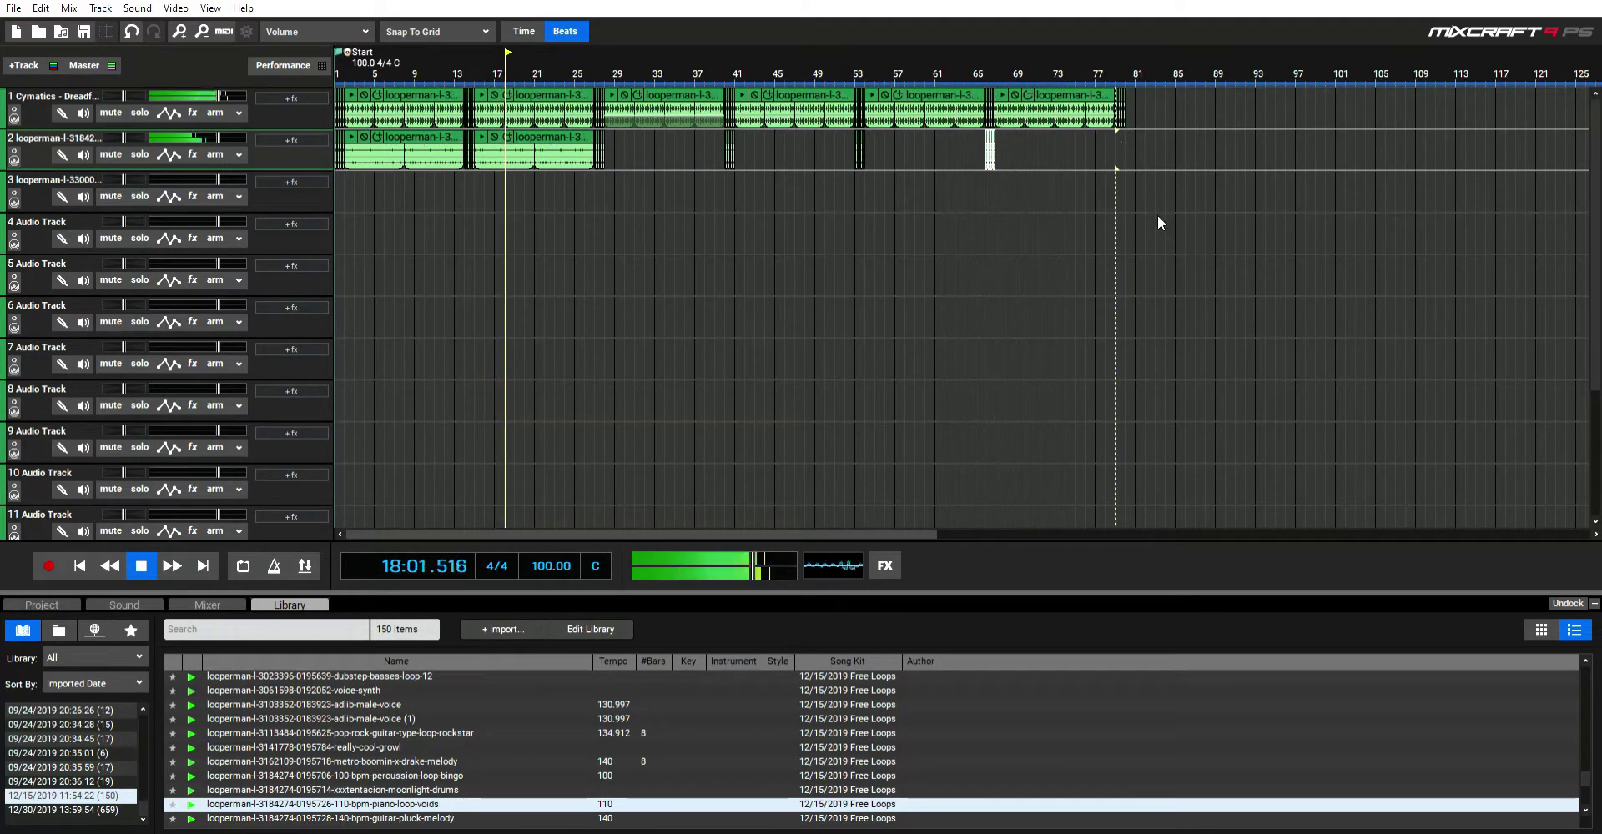
Step: Copy the long piano clip from bar 15 into the track 2 gaps starting at bars 28, 41, 54 and 67
{"action": "scroll", "coordinate": [1169, 244], "scroll_direction": "up", "scroll_amount": 1}
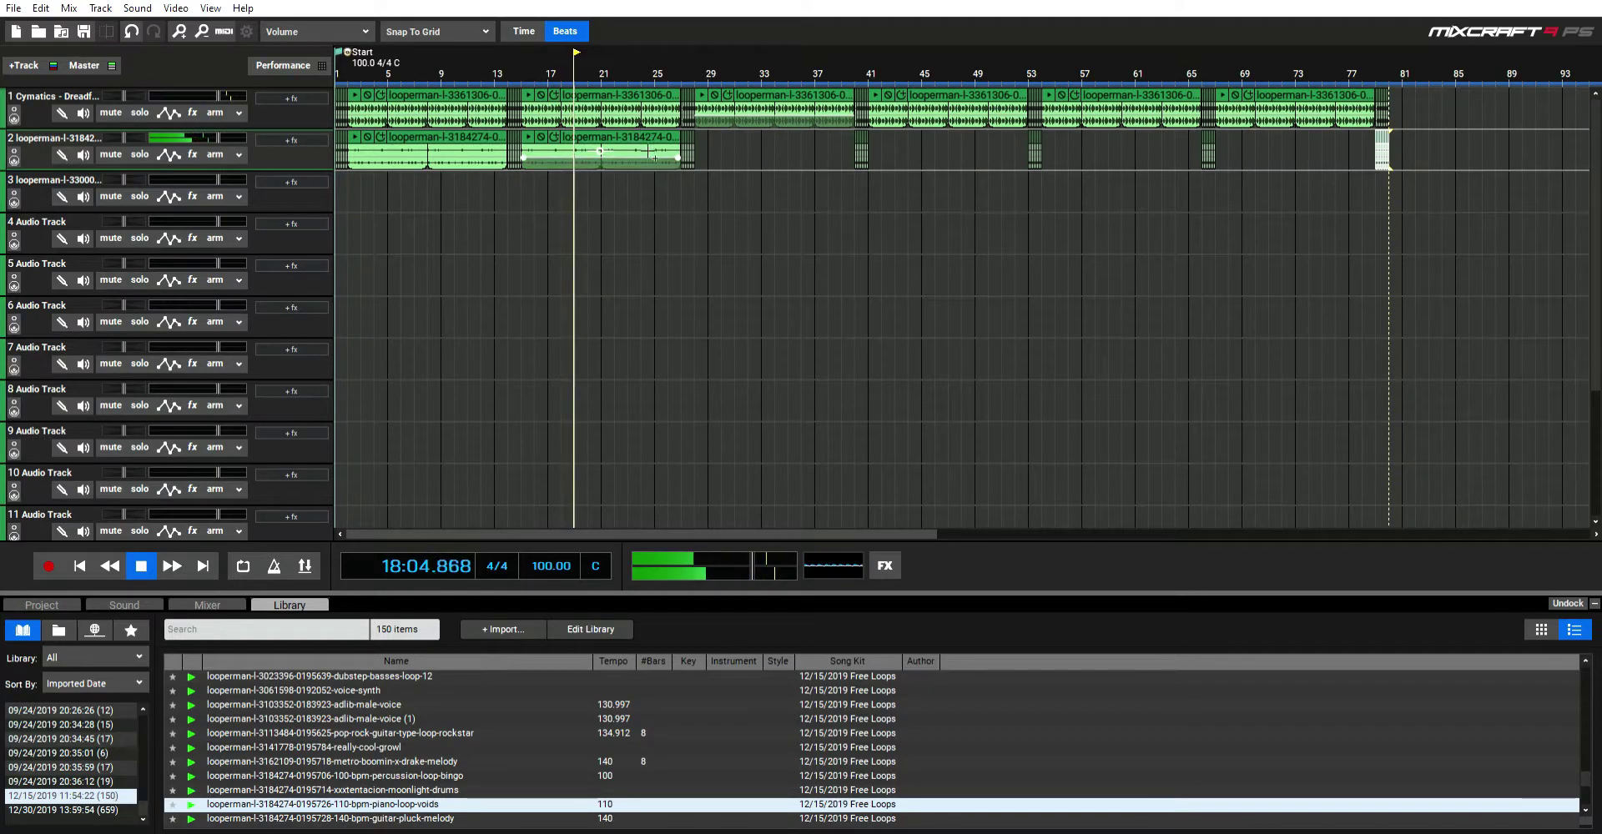
{"action": "scroll", "coordinate": [708, 165], "scroll_direction": "up", "scroll_amount": 1}
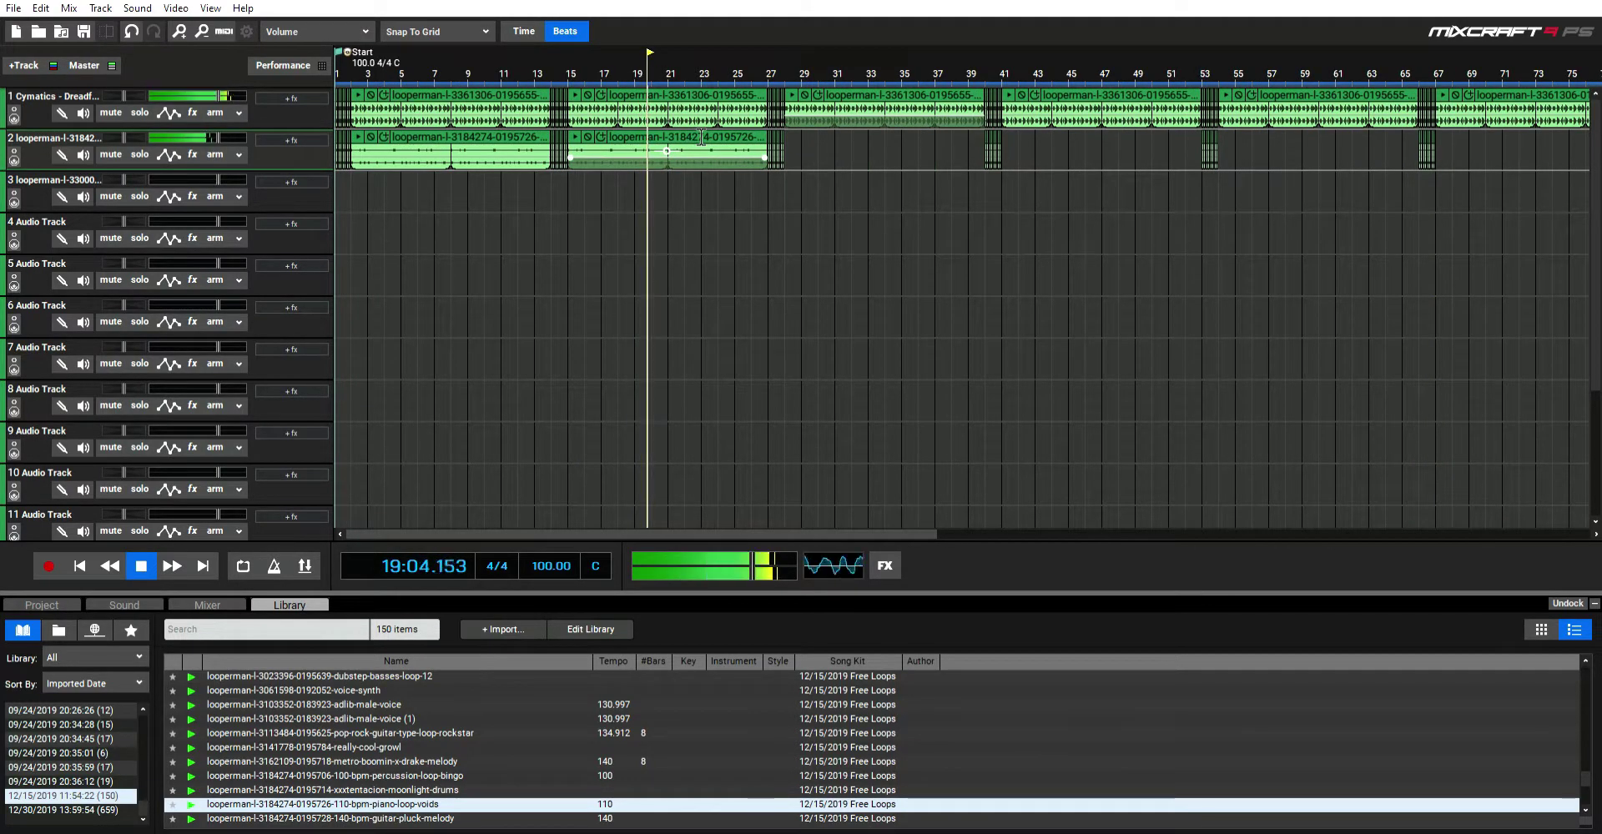
{"action": "left_click", "coordinate": [701, 139]}
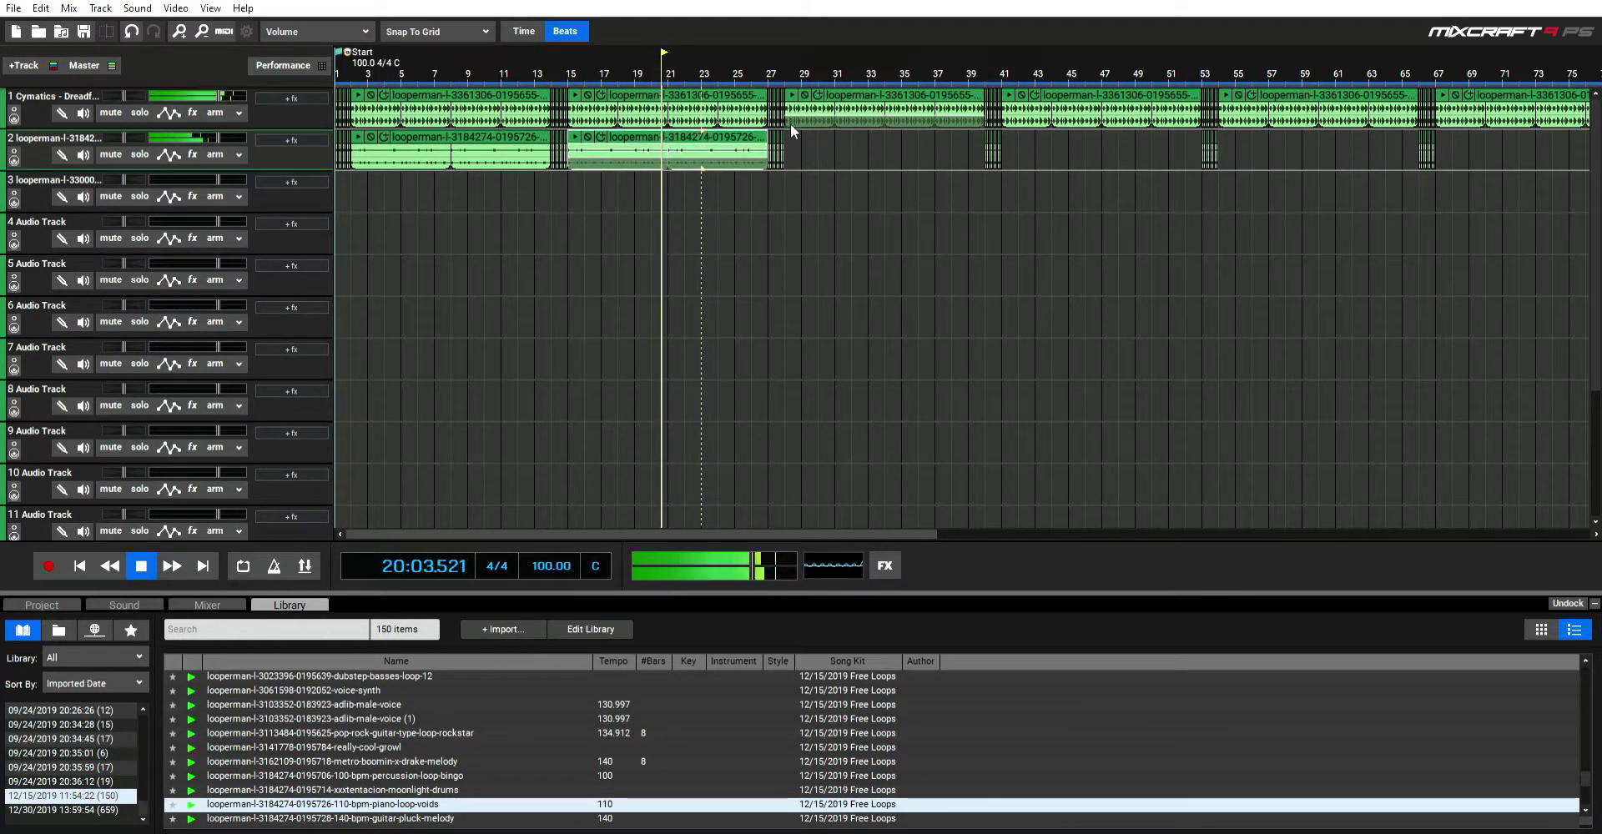
{"action": "key", "text": "ctrl+d"}
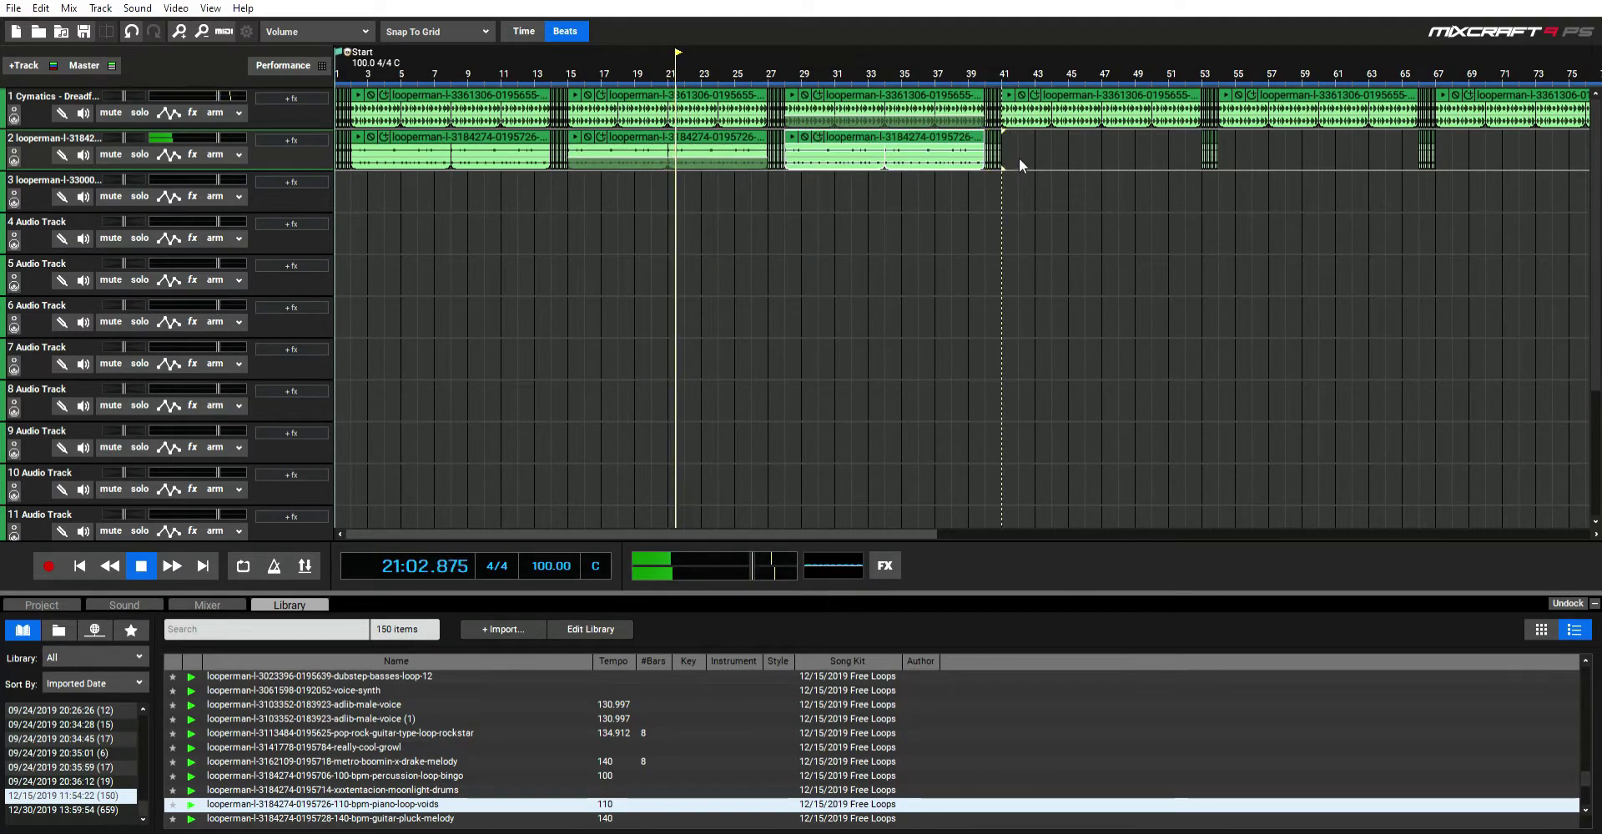
{"action": "key", "text": "ctrl+d"}
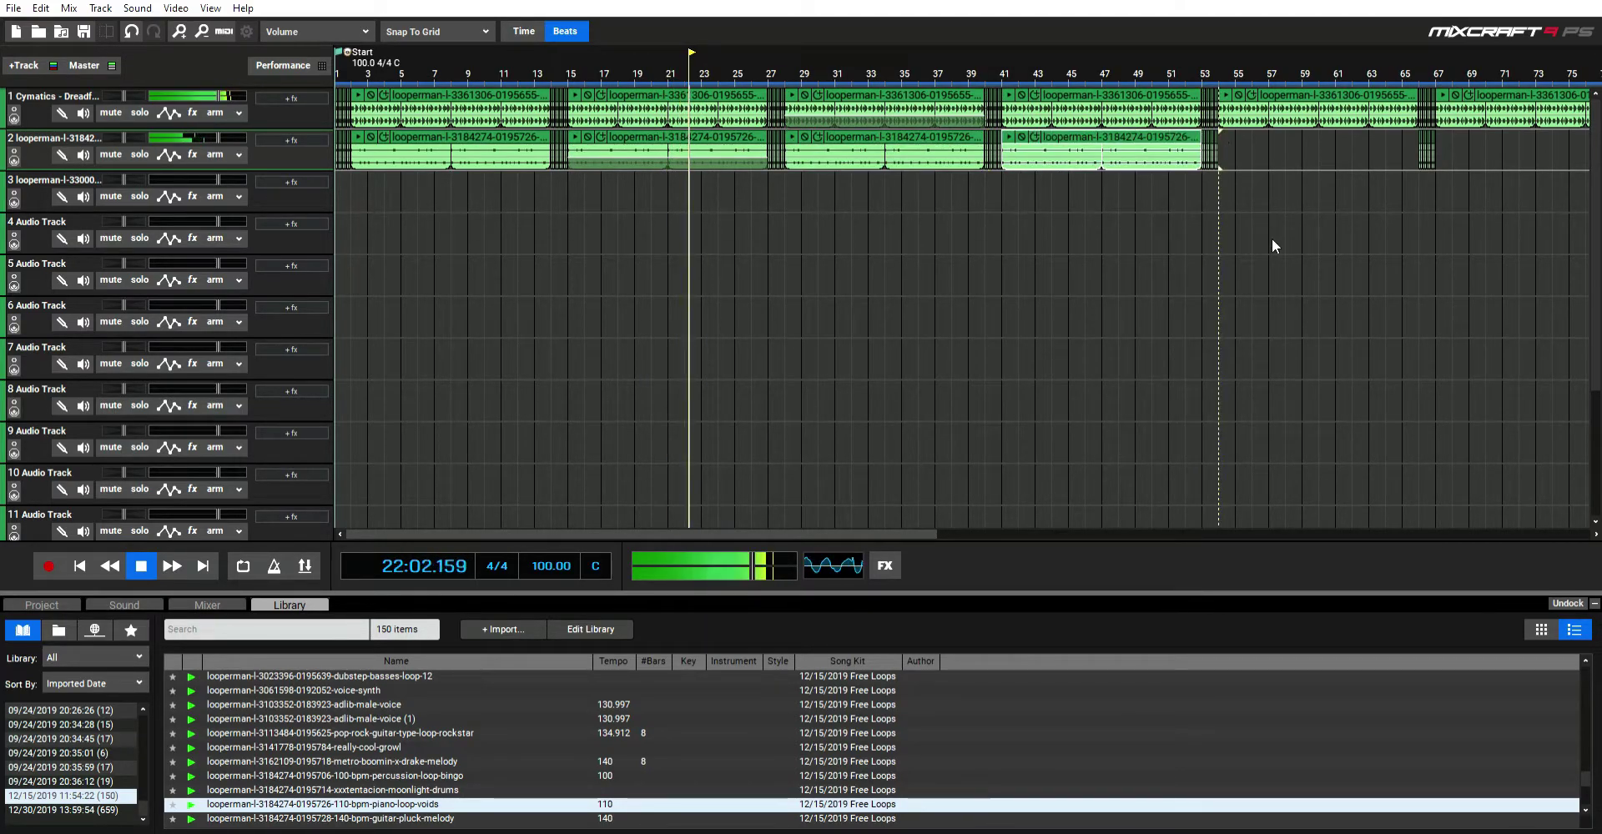
{"action": "key", "text": "ctrl+v"}
{"action": "scroll", "coordinate": [1269, 239], "scroll_direction": "down", "scroll_amount": 1}
{"action": "left_click", "coordinate": [1219, 137]}
{"action": "key", "text": "ctrl+d"}
{"action": "scroll", "coordinate": [1285, 240], "scroll_direction": "down", "scroll_amount": 1}
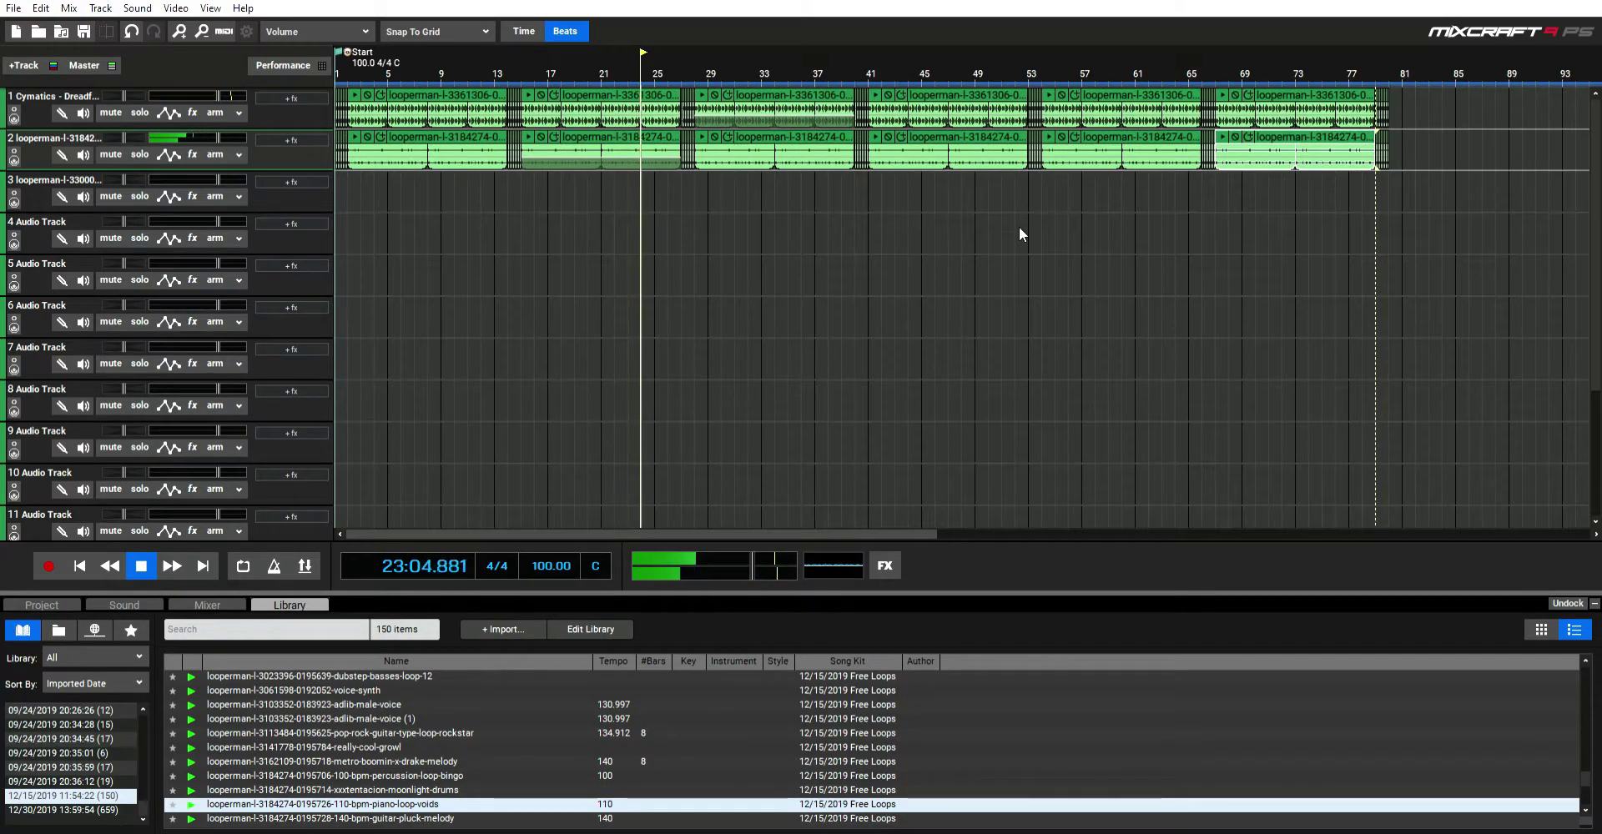
Step: Paste a copy of the long piano clip onto track 3 just after bar 28 and extend its start back to bar 28
{"action": "scroll", "coordinate": [1019, 227], "scroll_direction": "up", "scroll_amount": 1}
{"action": "scroll", "coordinate": [1020, 228], "scroll_direction": "up", "scroll_amount": 1}
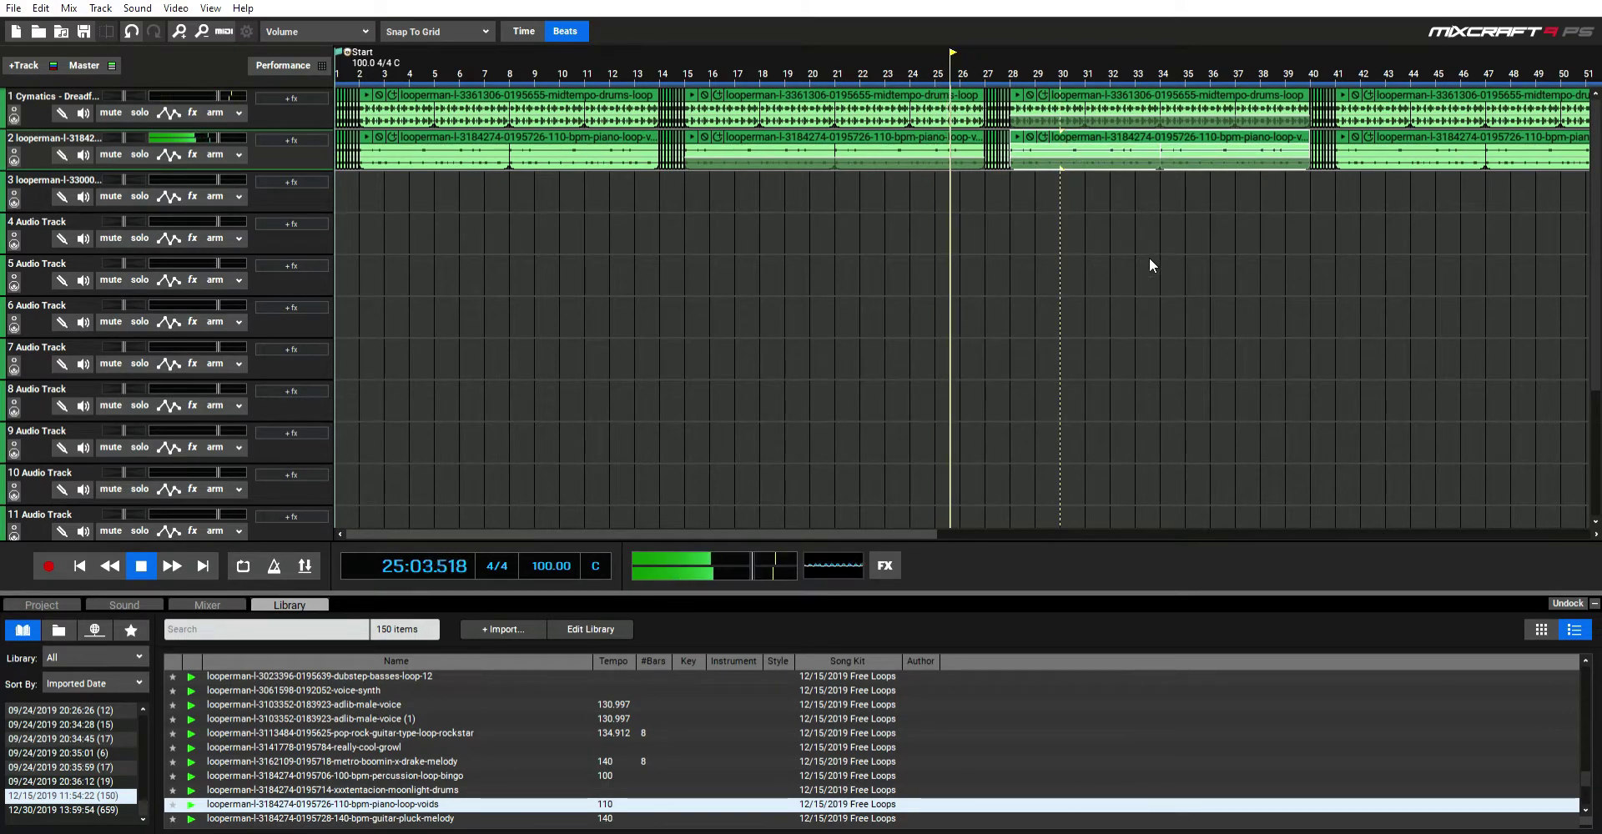
{"action": "scroll", "coordinate": [1093, 176], "scroll_direction": "up", "scroll_amount": 2}
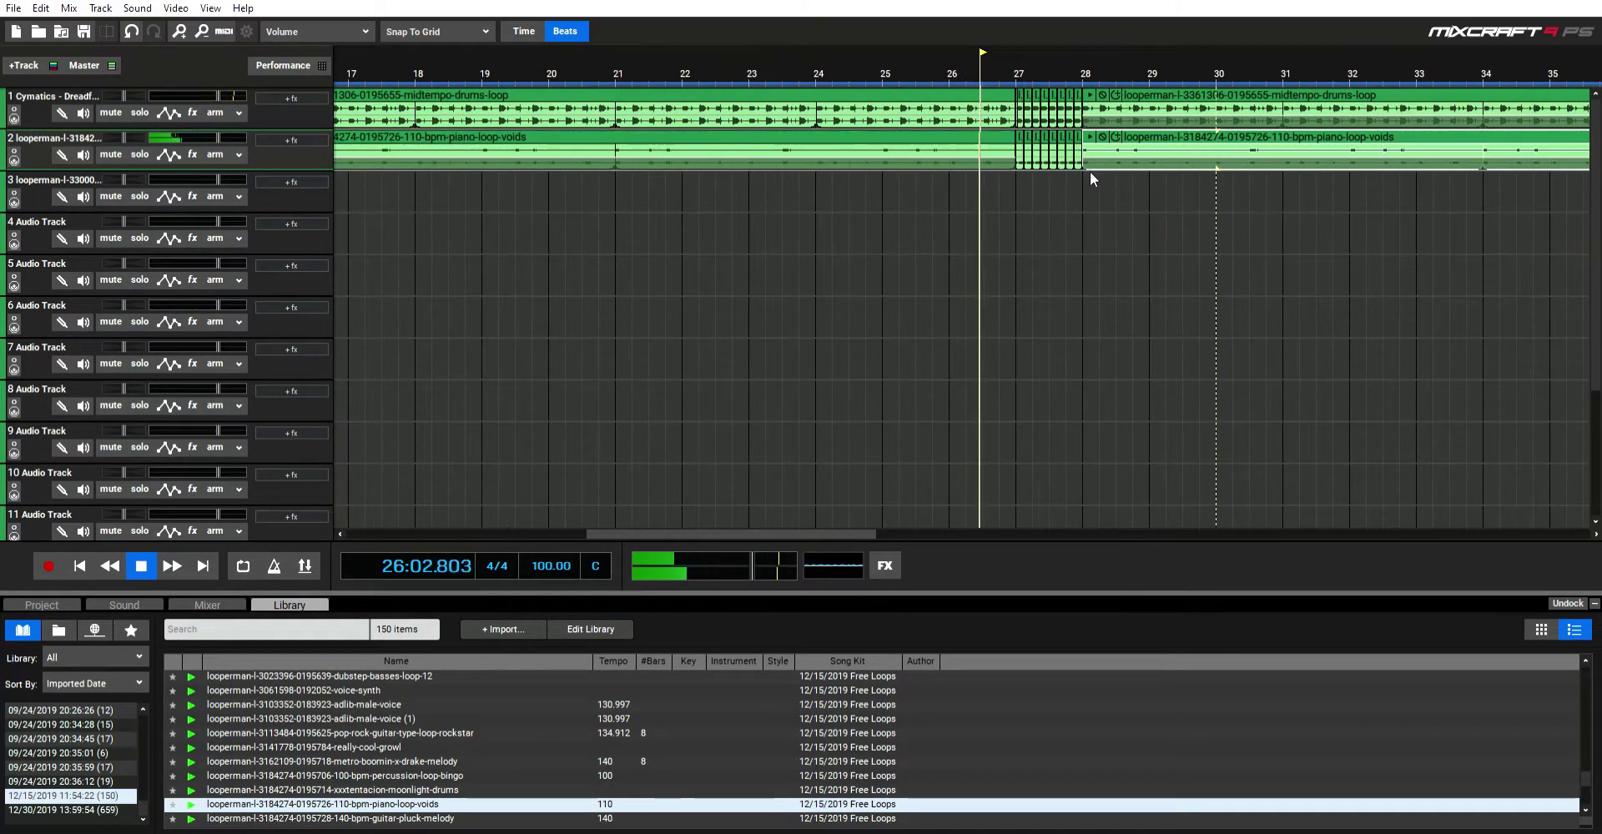
{"action": "double_click", "coordinate": [1090, 175]}
{"action": "double_click", "coordinate": [1055, 175]}
{"action": "left_click", "coordinate": [1102, 174]}
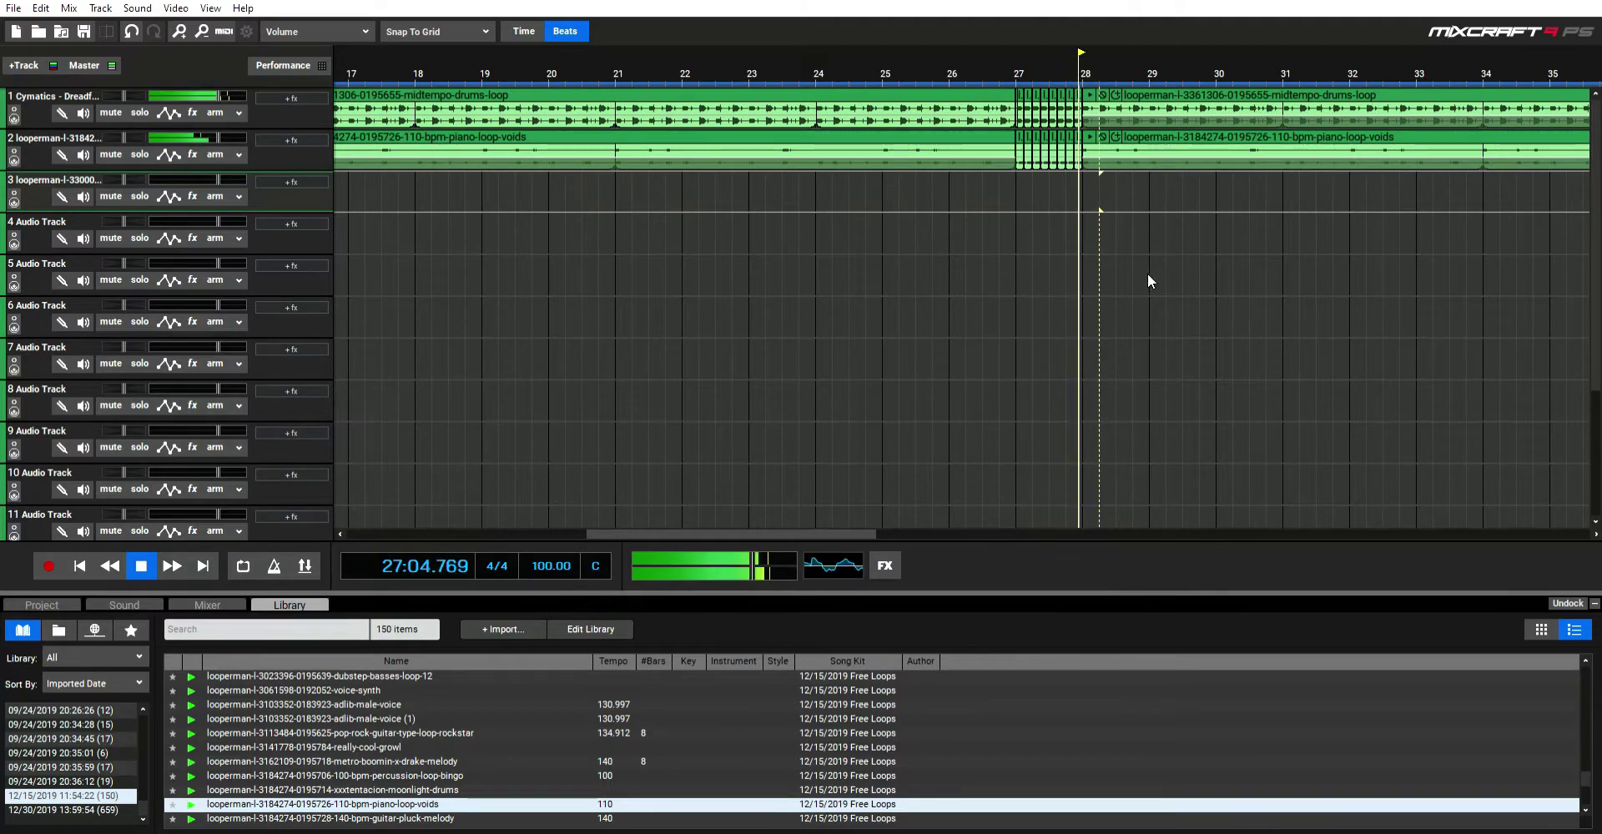
{"action": "key", "text": "ctrl+v"}
{"action": "left_click_drag", "start_coordinate": [1101, 197], "coordinate": [1084, 196]}
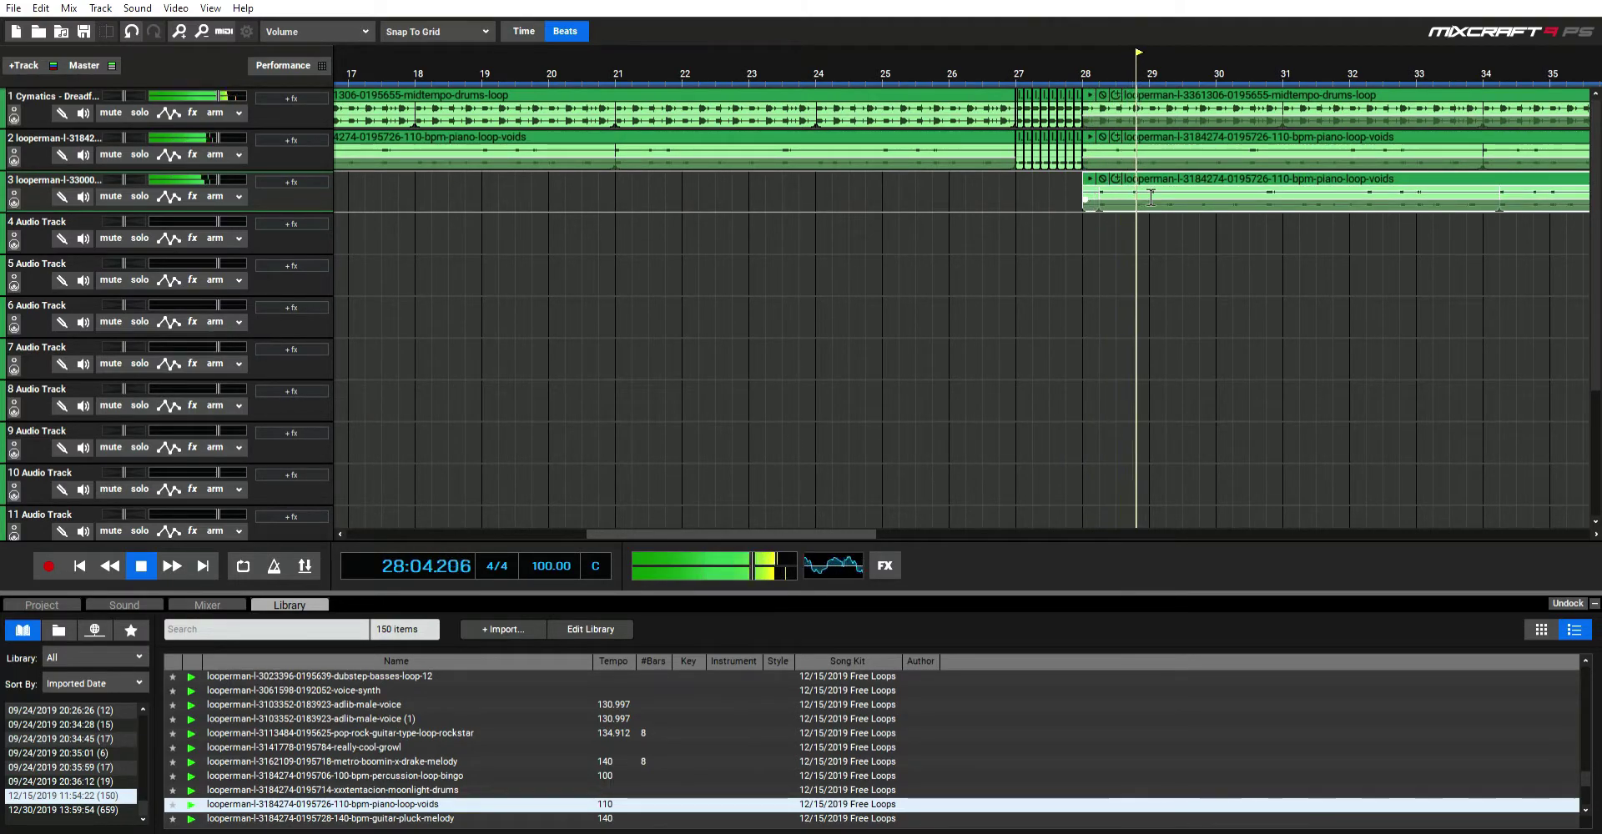
{"action": "scroll", "coordinate": [883, 204], "scroll_direction": "up", "scroll_amount": 1}
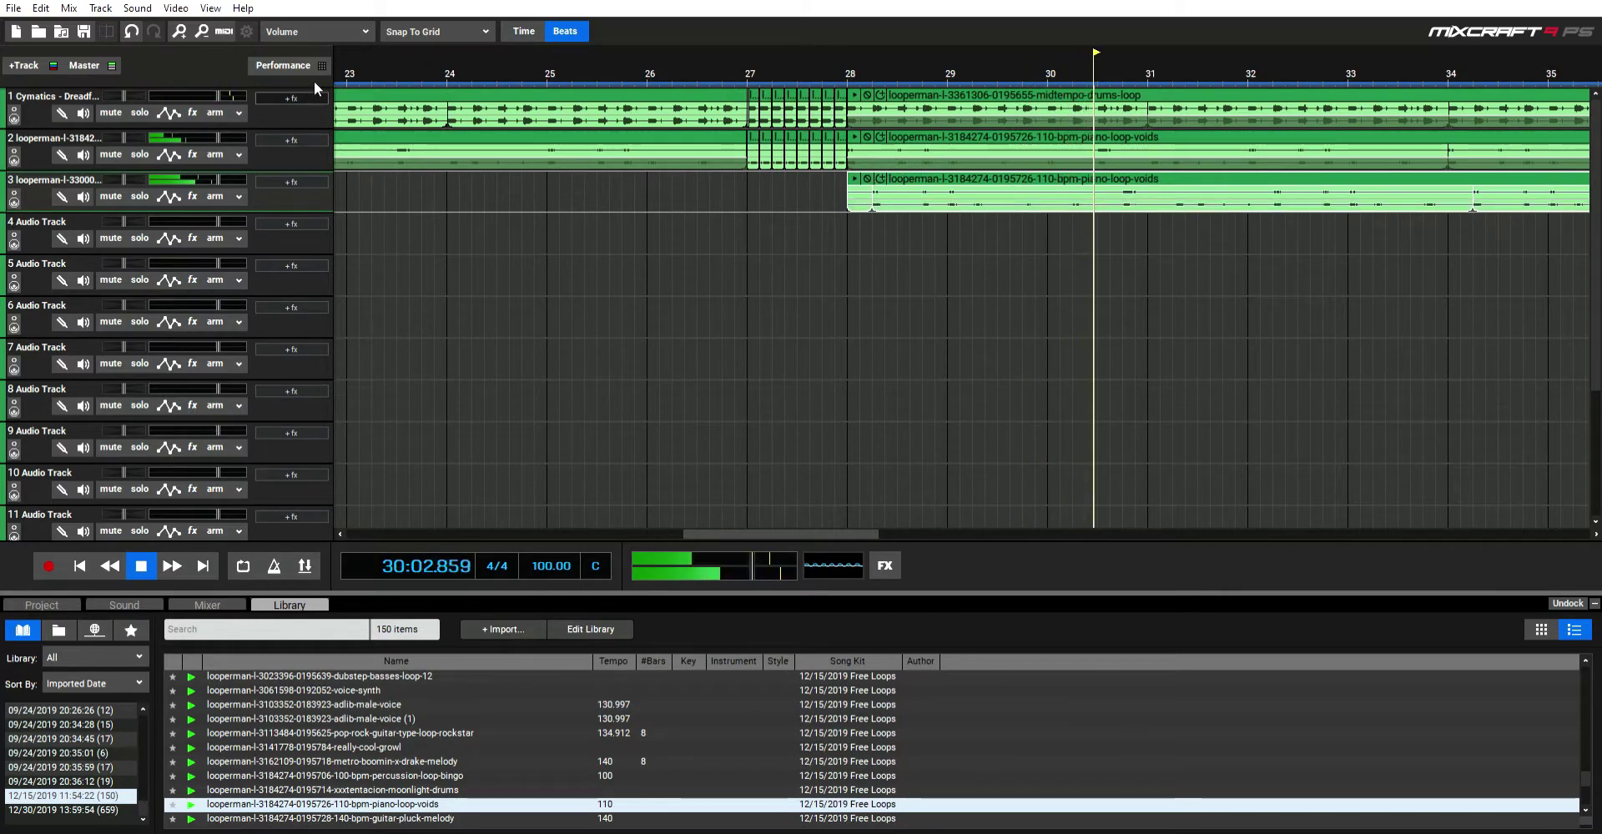
Step: Undo the extension of the track 3 piano clip, move the whole clip to start at bar 28, and play from there
{"action": "left_click", "coordinate": [131, 32]}
{"action": "left_click_drag", "start_coordinate": [916, 178], "coordinate": [849, 197]}
{"action": "left_click", "coordinate": [848, 219]}
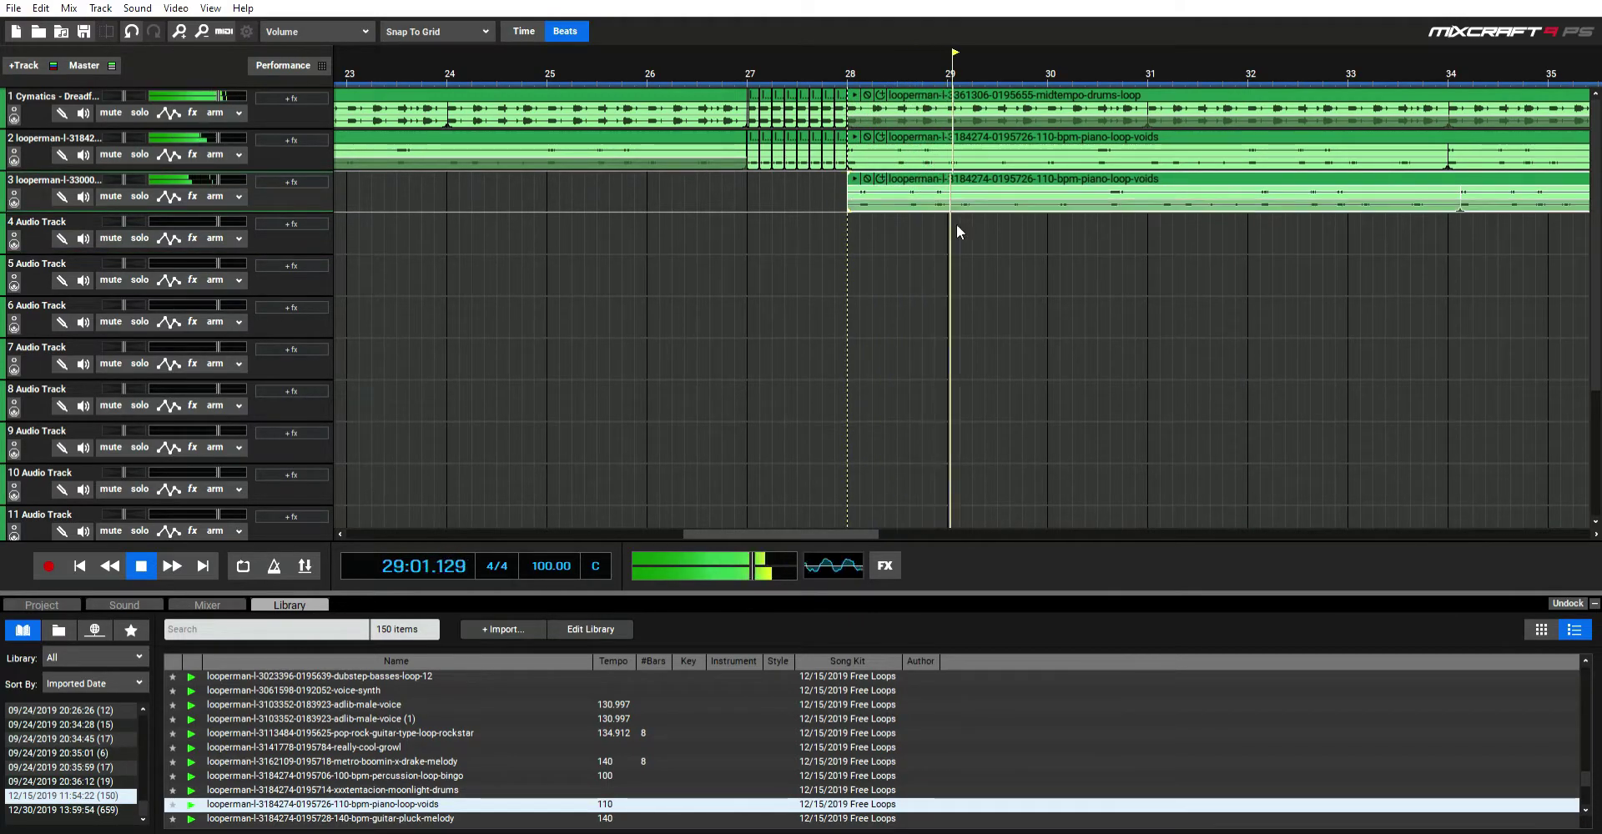
{"action": "scroll", "coordinate": [1003, 234], "scroll_direction": "down", "scroll_amount": 3}
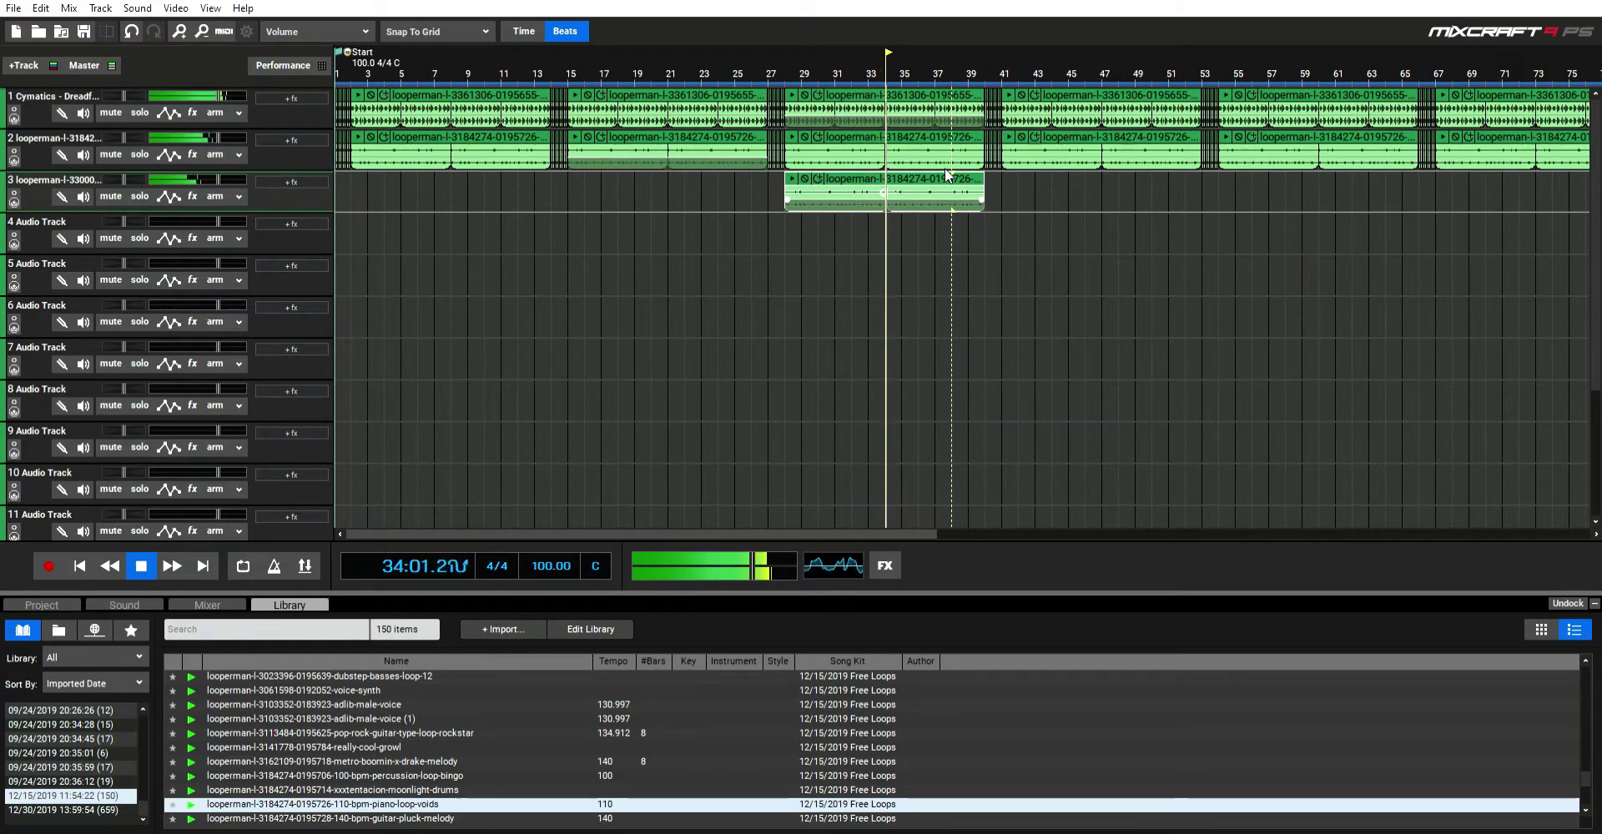
Step: Undo the placement of the piano clip on track 3
{"action": "key", "text": "ctrl+z"}
{"action": "left_click_drag", "start_coordinate": [946, 172], "coordinate": [845, 168]}
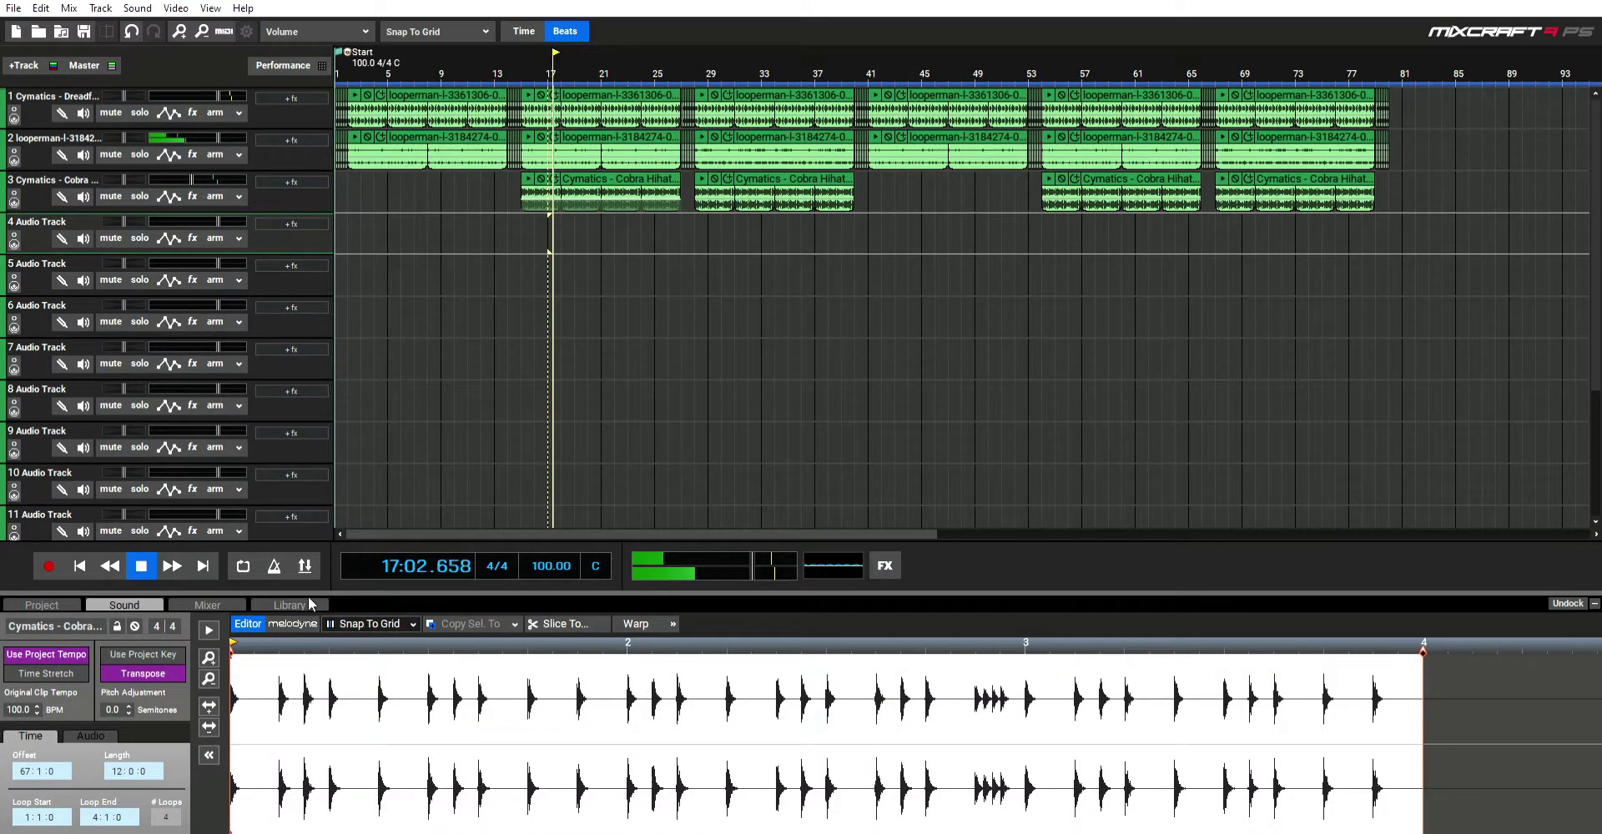
Step: Audition the Cymatics Cobra Percussion loops in the library's 09/24/2019 20:34:45 group during playback
{"action": "left_click", "coordinate": [308, 602]}
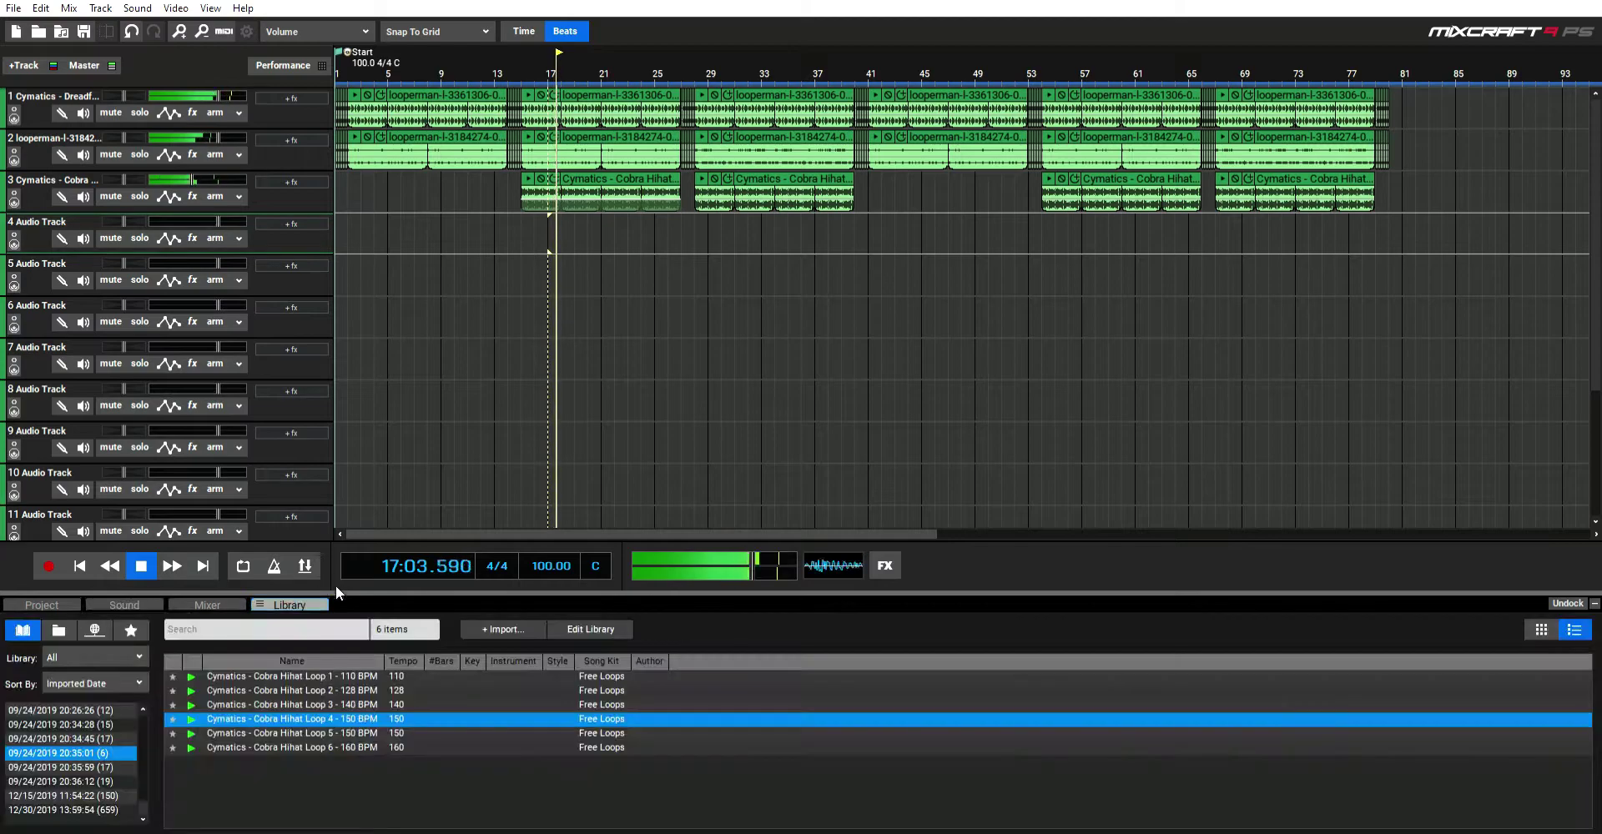
{"action": "left_click", "coordinate": [106, 739]}
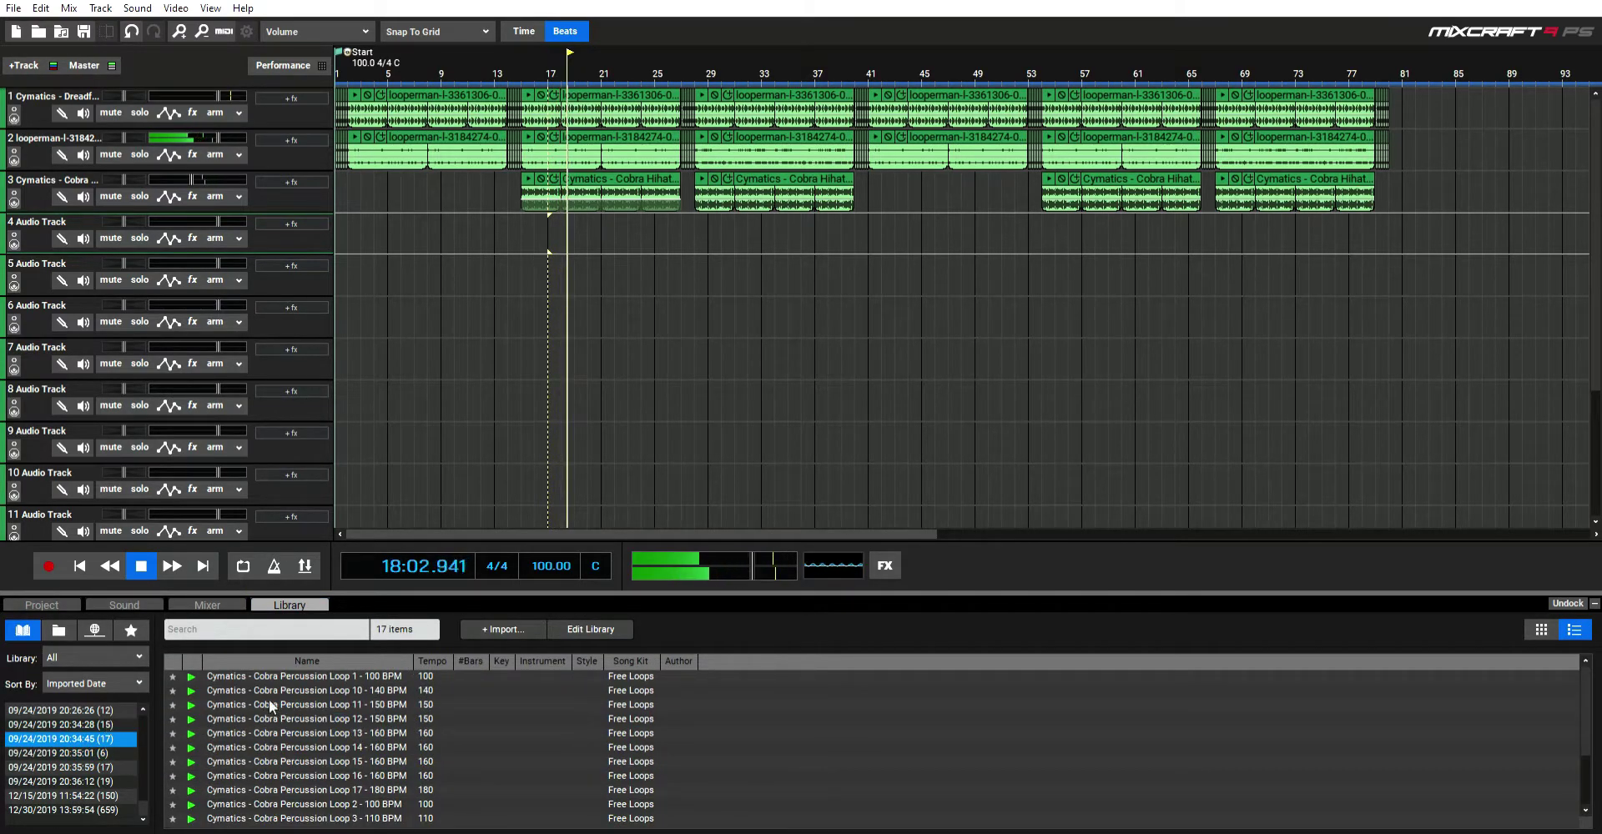
{"action": "left_click", "coordinate": [317, 732]}
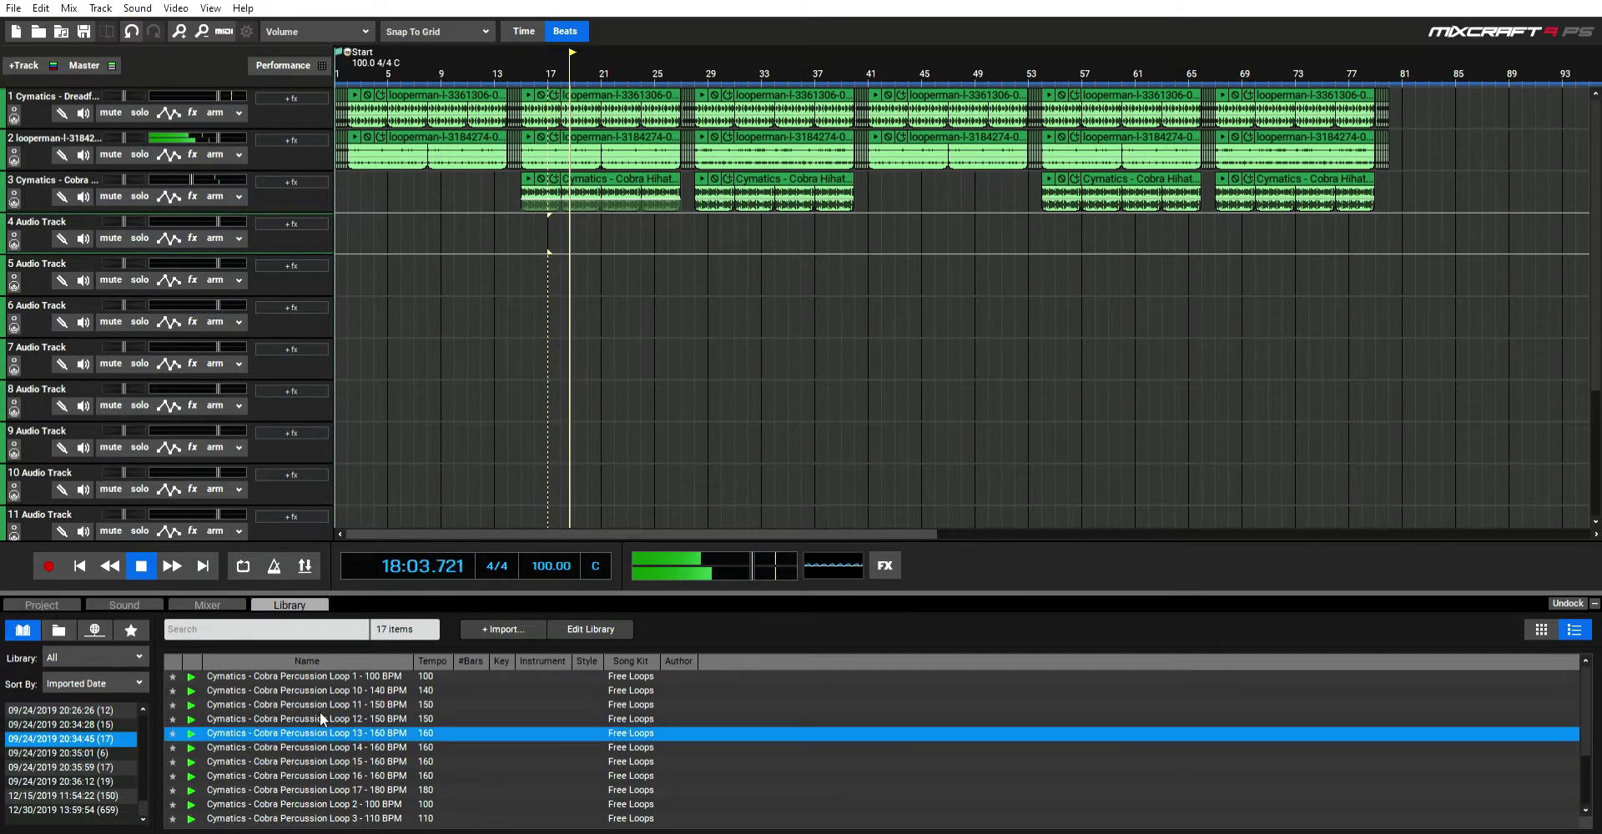
{"action": "scroll", "coordinate": [408, 752], "scroll_direction": "down", "scroll_amount": 1}
{"action": "left_click", "coordinate": [408, 756]}
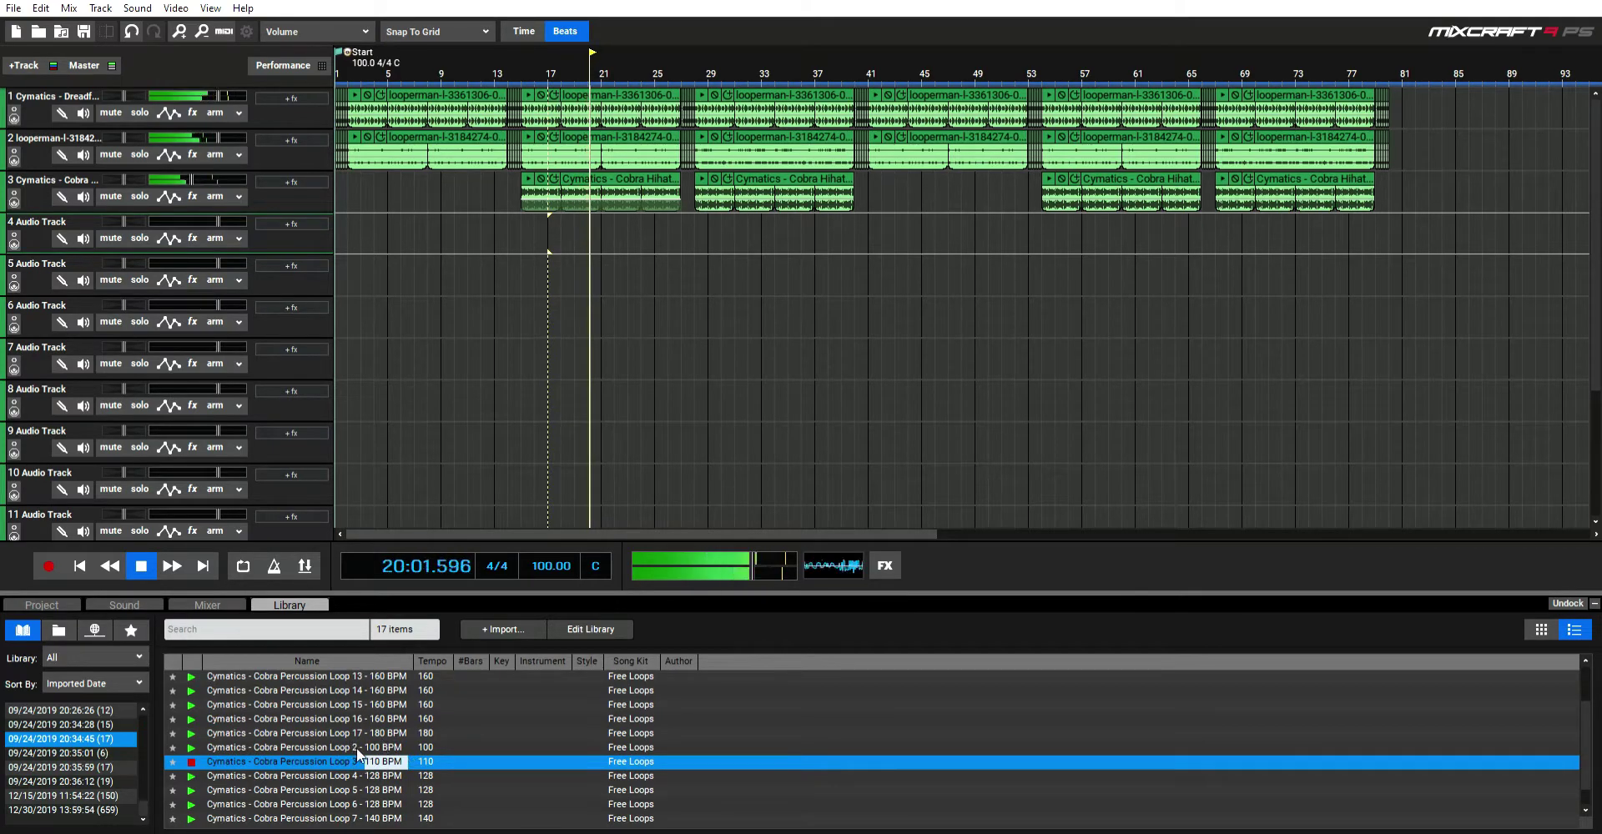
{"action": "scroll", "coordinate": [378, 761], "scroll_direction": "down", "scroll_amount": 1}
{"action": "left_click", "coordinate": [377, 762]}
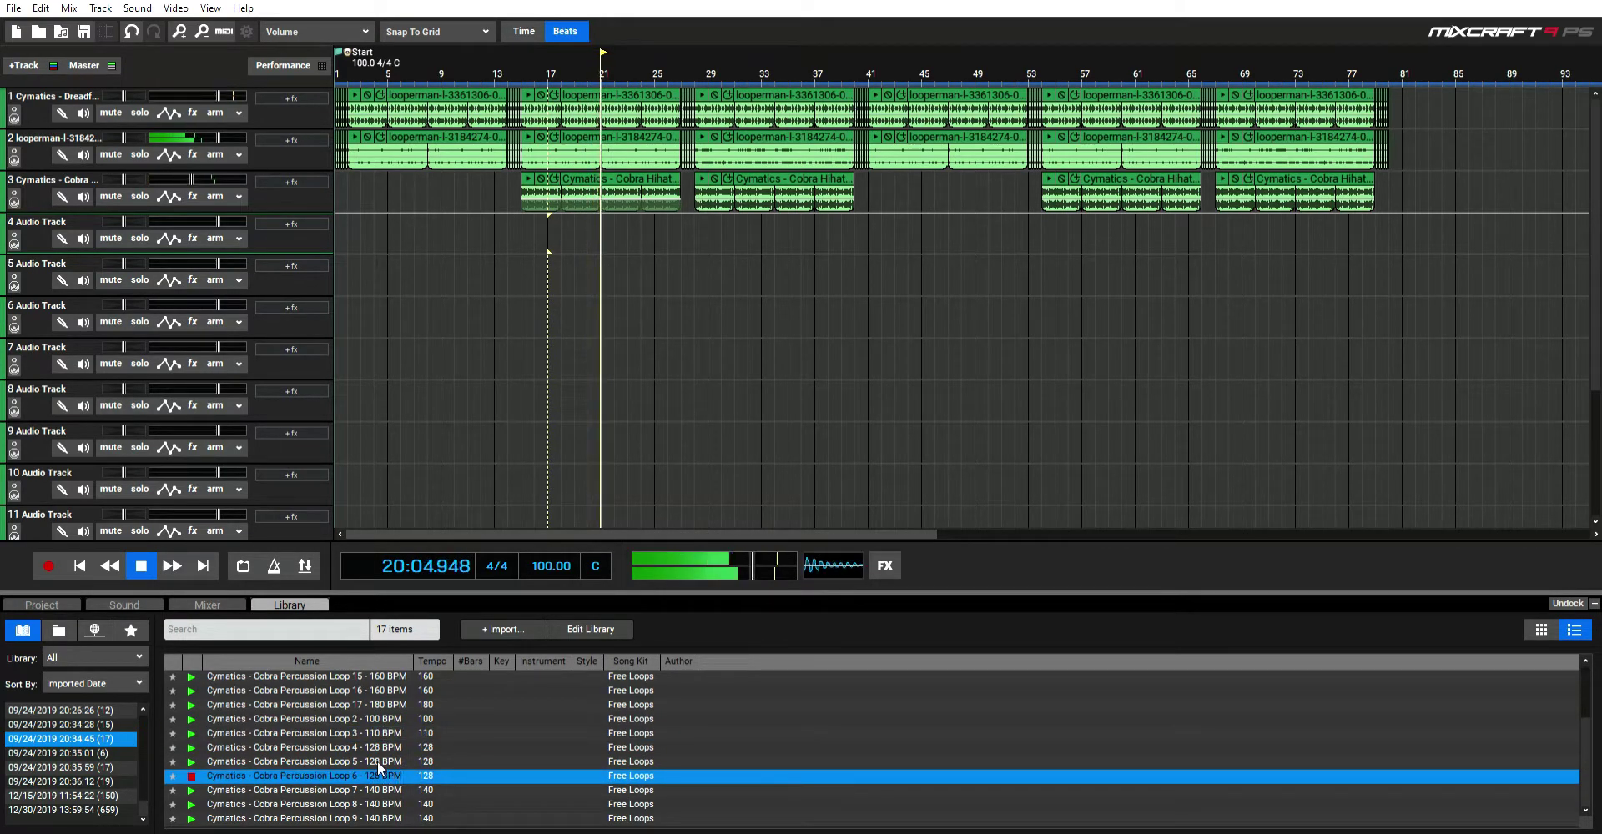
{"action": "left_click", "coordinate": [377, 804]}
{"action": "left_click", "coordinate": [370, 790]}
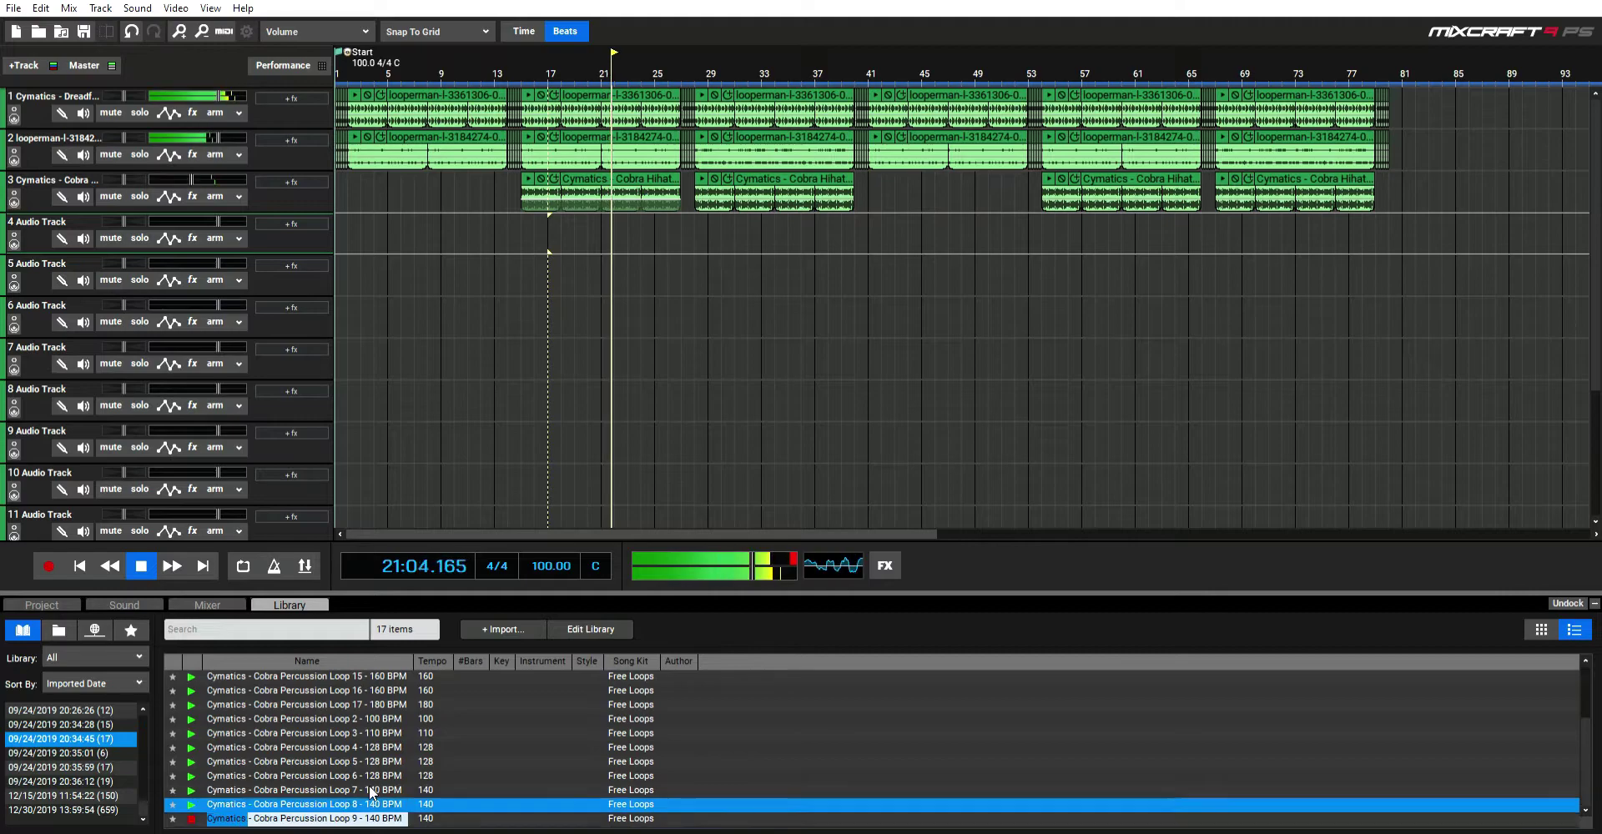
{"action": "left_click", "coordinate": [362, 784]}
{"action": "scroll", "coordinate": [359, 780], "scroll_direction": "up", "scroll_amount": 2}
{"action": "left_click", "coordinate": [339, 693]}
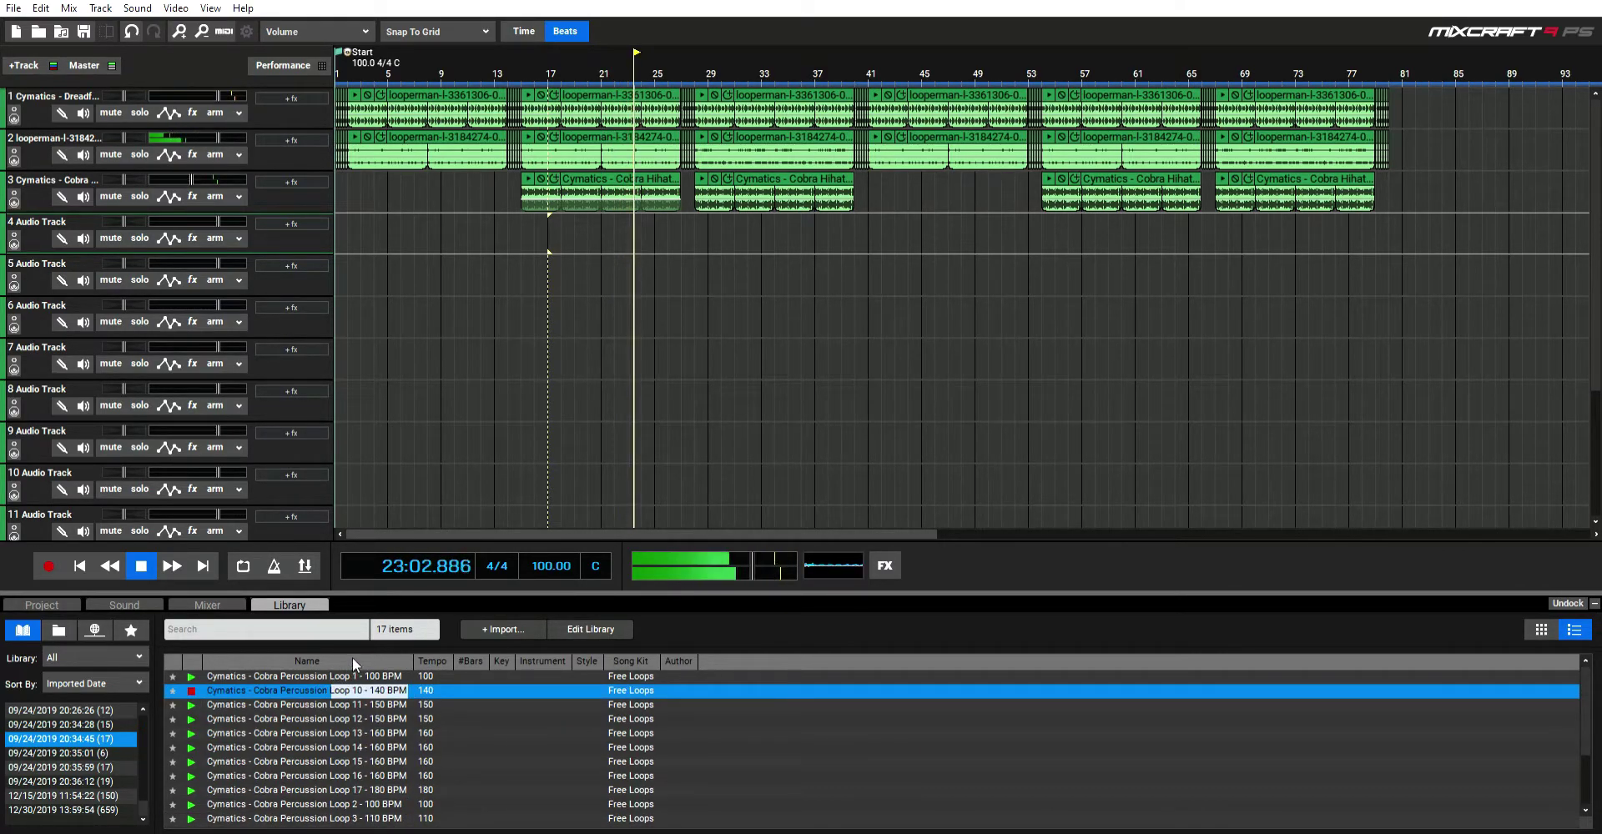
{"action": "left_click", "coordinate": [338, 701]}
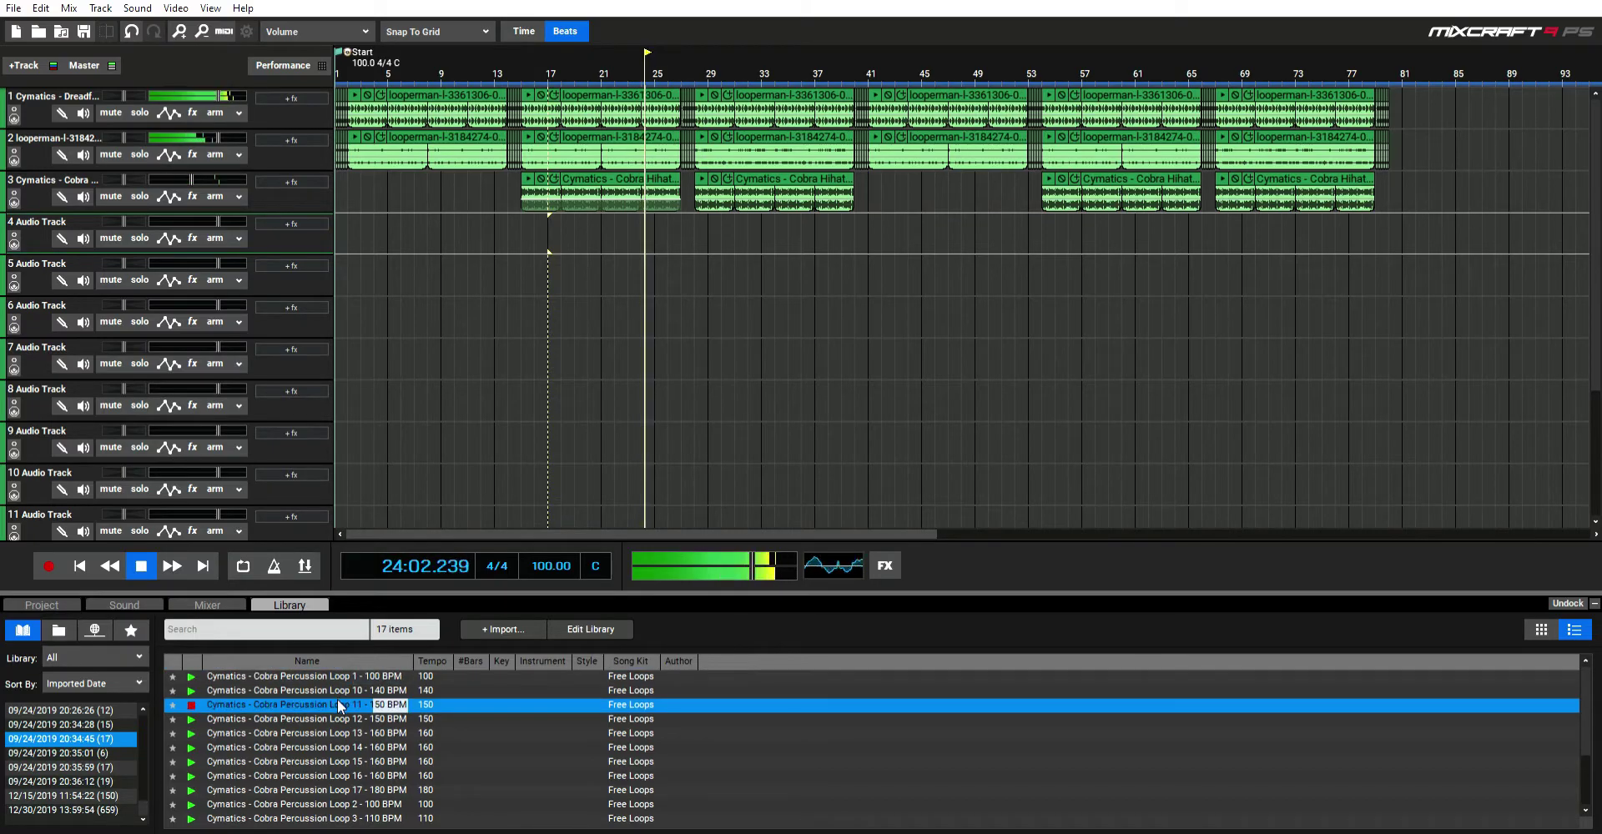
{"action": "key", "text": "Down"}
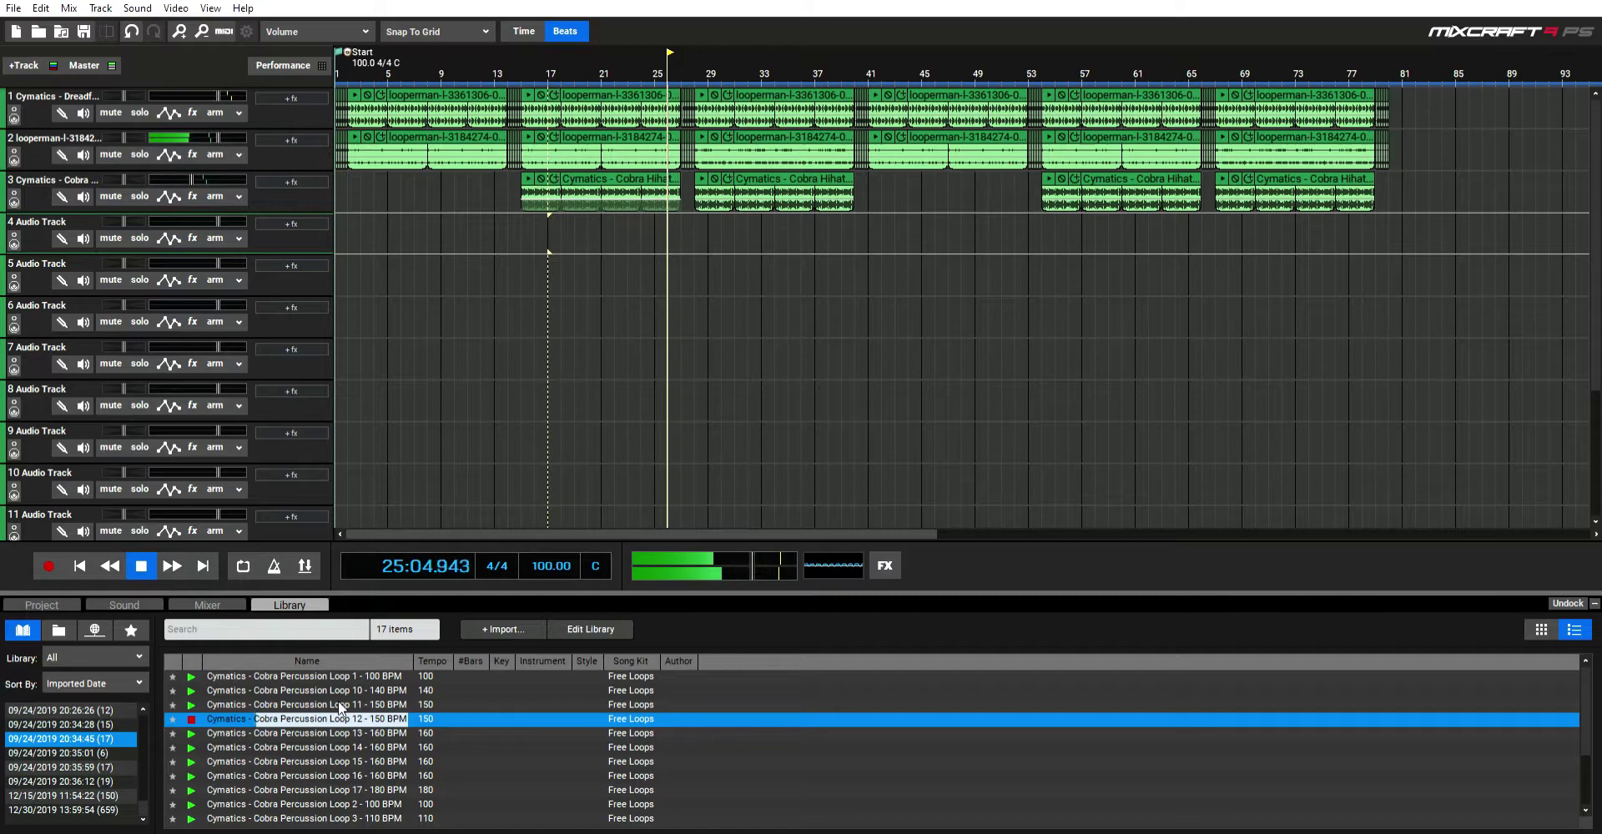
Step: Add Cymatics - Cobra Top Loop 14 - 170 BPM to track 4 at bar 28 and shorten it to end at bar 31
{"action": "left_click", "coordinate": [100, 724]}
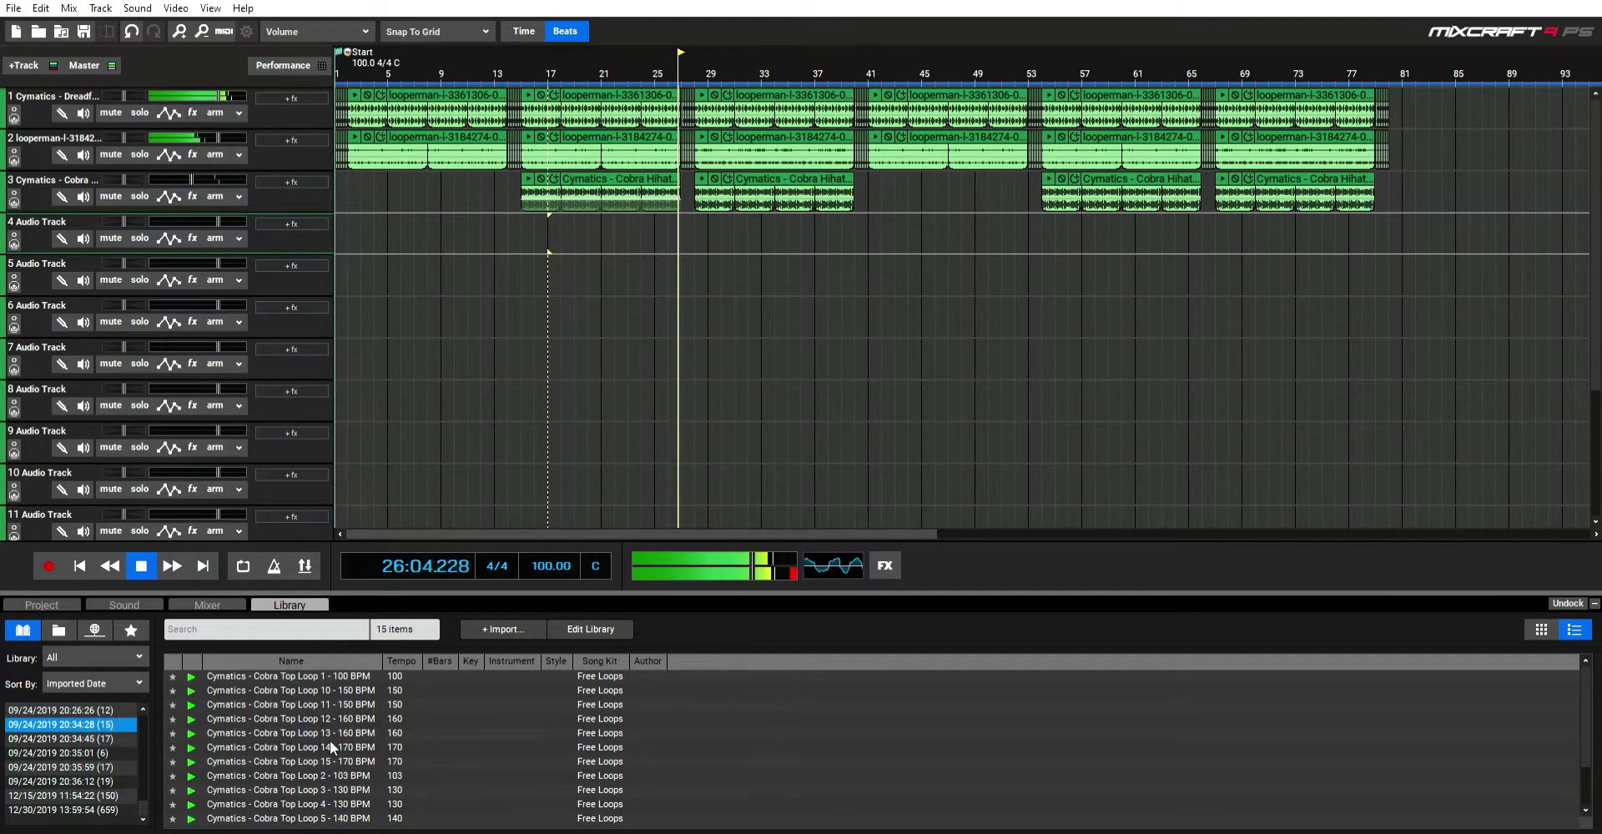
{"action": "left_click", "coordinate": [320, 746]}
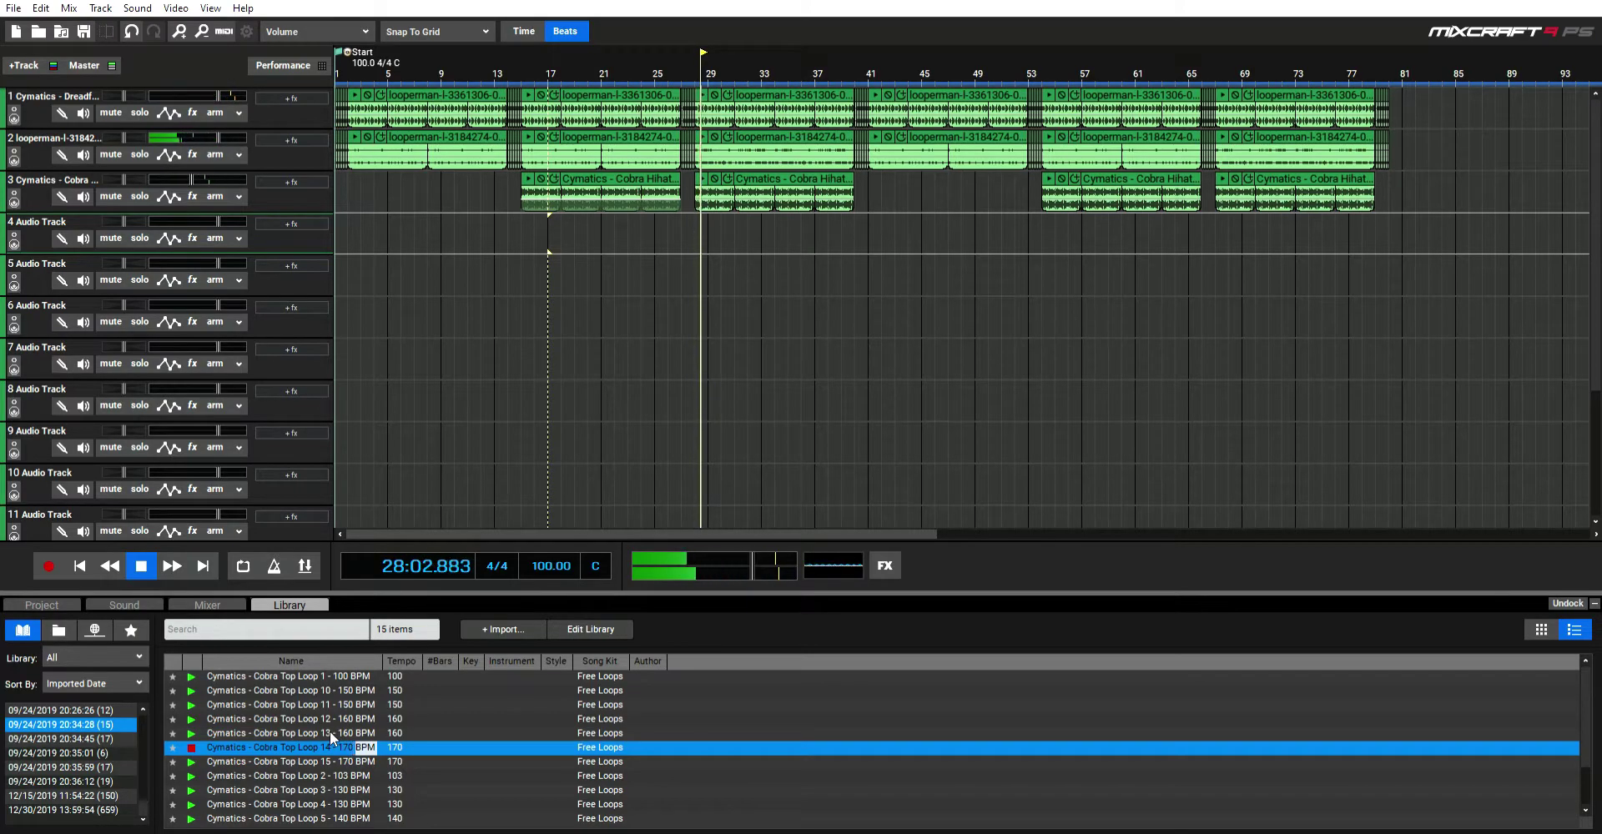
{"action": "left_click_drag", "start_coordinate": [332, 737], "coordinate": [705, 234]}
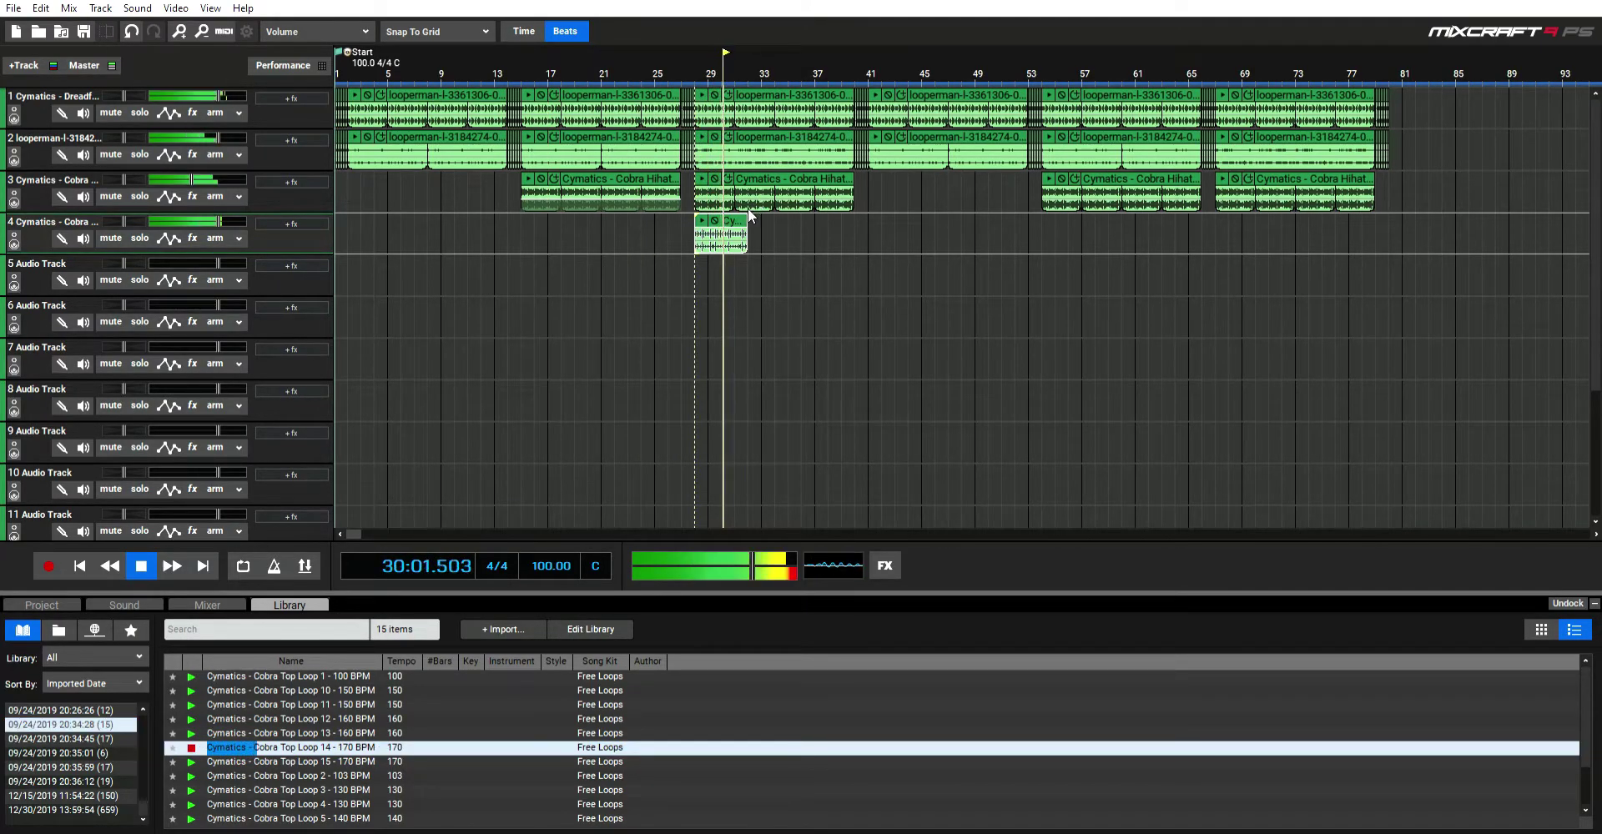
{"action": "scroll", "coordinate": [750, 207], "scroll_direction": "up", "scroll_amount": 2}
{"action": "left_click_drag", "start_coordinate": [1073, 222], "coordinate": [991, 230]}
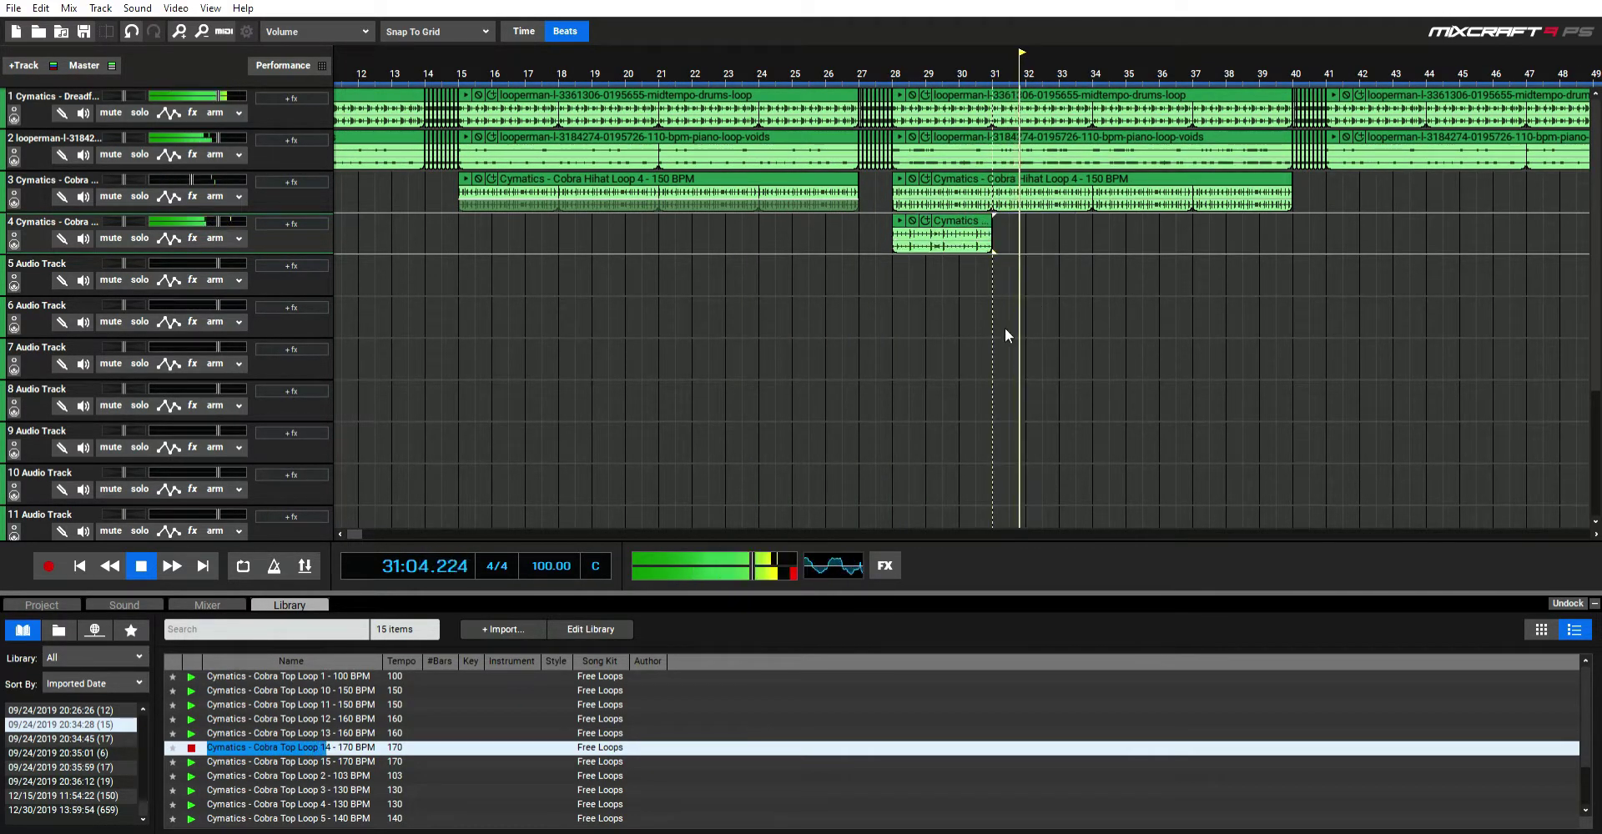
Step: Play the arrangement from just before bar 28 to hear the top loop on track 4, and stop during bar 30
{"action": "left_click", "coordinate": [878, 242]}
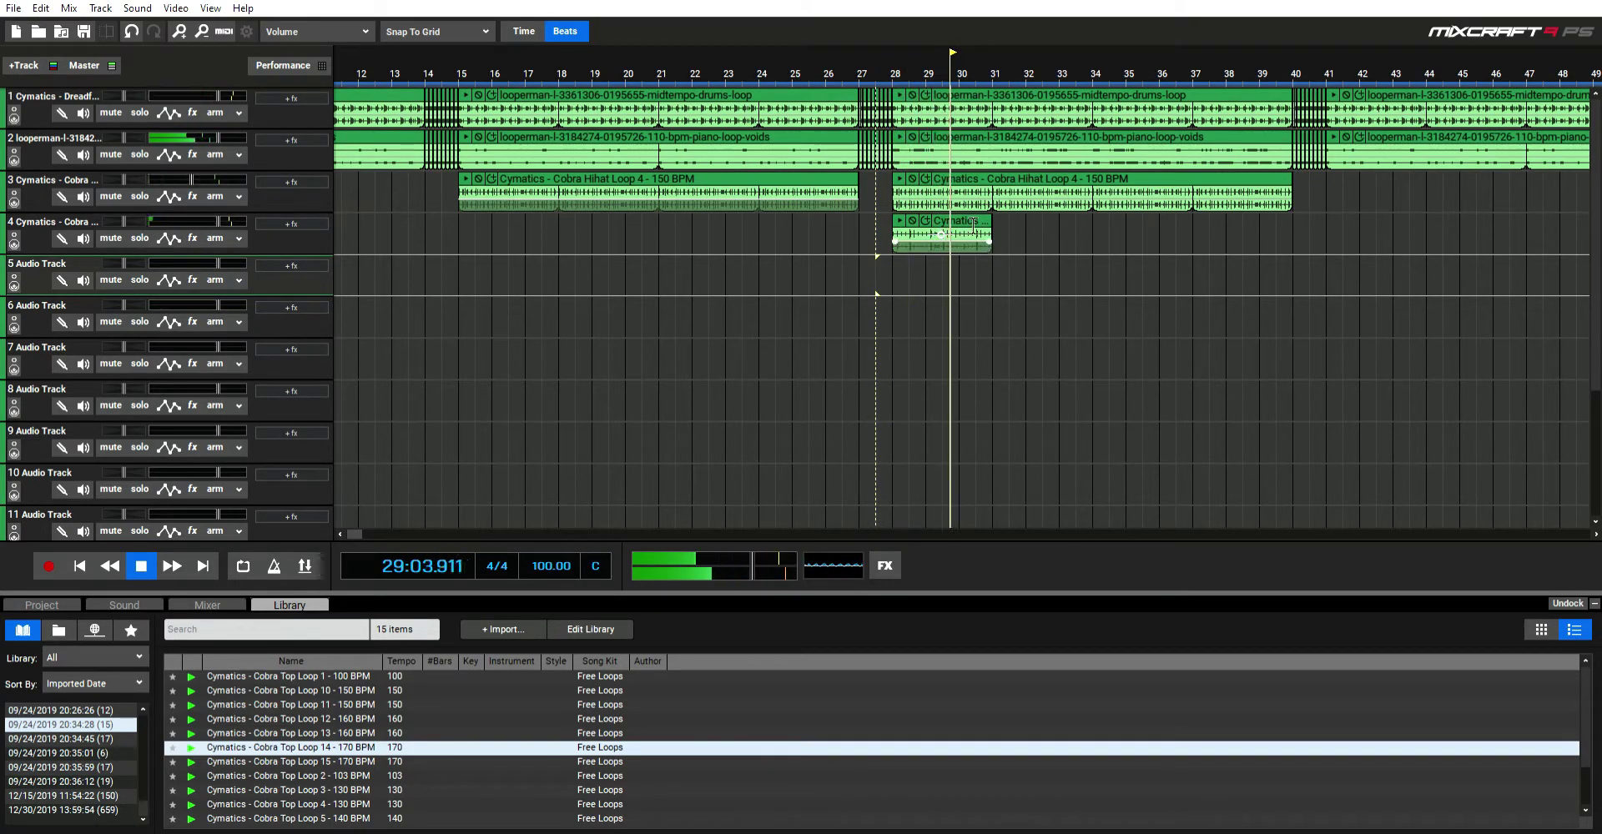
{"action": "left_click", "coordinate": [977, 240]}
{"action": "key", "text": "space"}
{"action": "left_click", "coordinate": [948, 225]}
Step: Audition the other Cymatics Cobra Top Loops in the library to compare them with Top Loop 14
{"action": "left_click", "coordinate": [343, 719]}
{"action": "scroll", "coordinate": [390, 733], "scroll_direction": "down", "scroll_amount": 2}
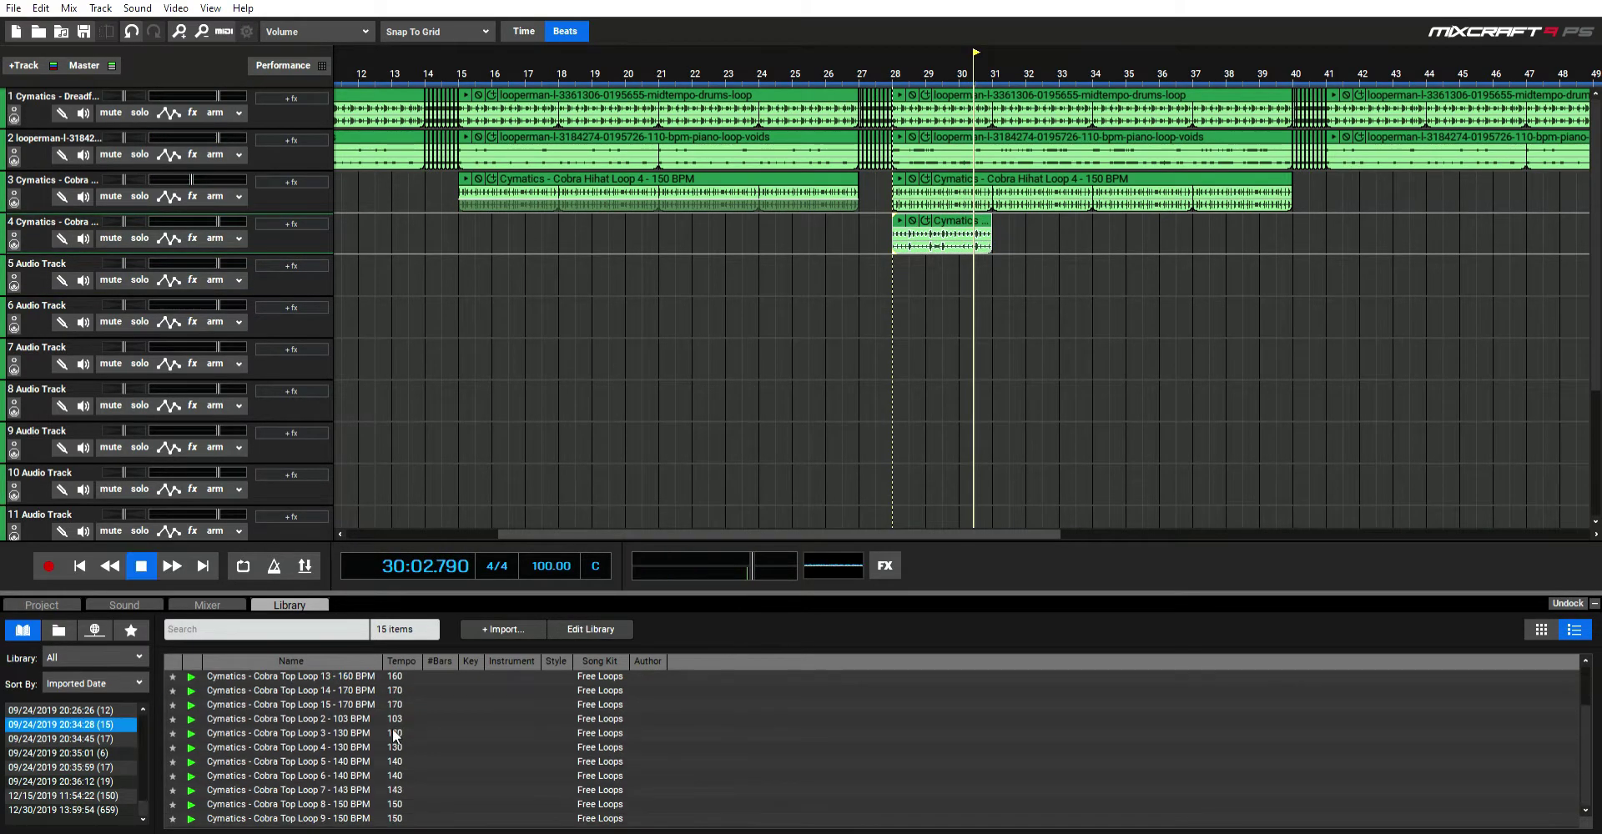
{"action": "left_click", "coordinate": [393, 745]}
{"action": "key", "text": "Down"}
{"action": "key", "text": "Down"}
{"action": "key", "text": "Down"}
{"action": "key", "text": "Down"}
{"action": "key", "text": "Down"}
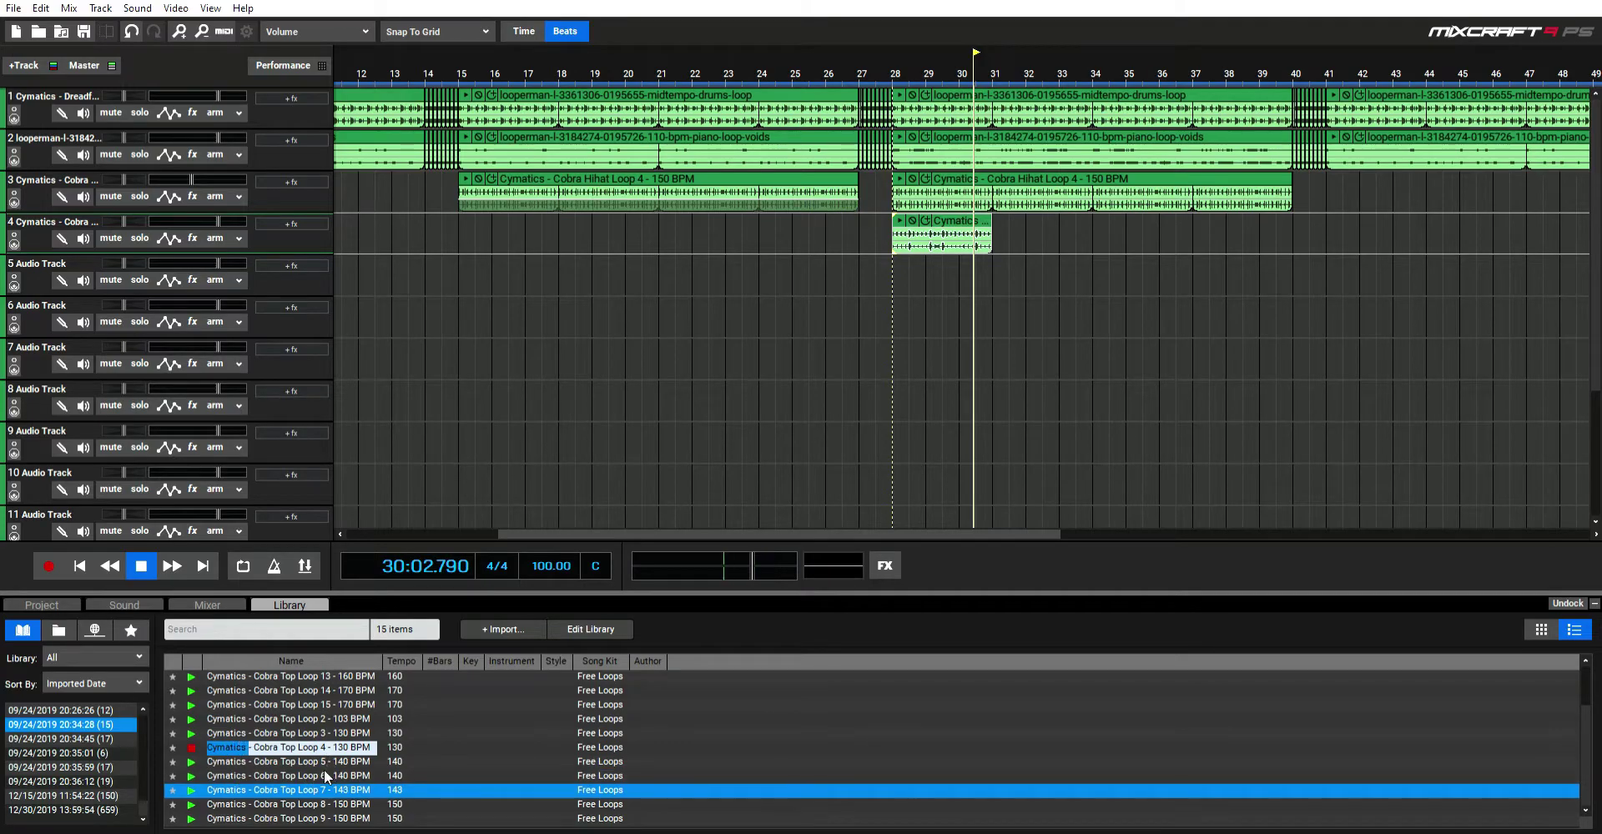
{"action": "left_click", "coordinate": [347, 791]}
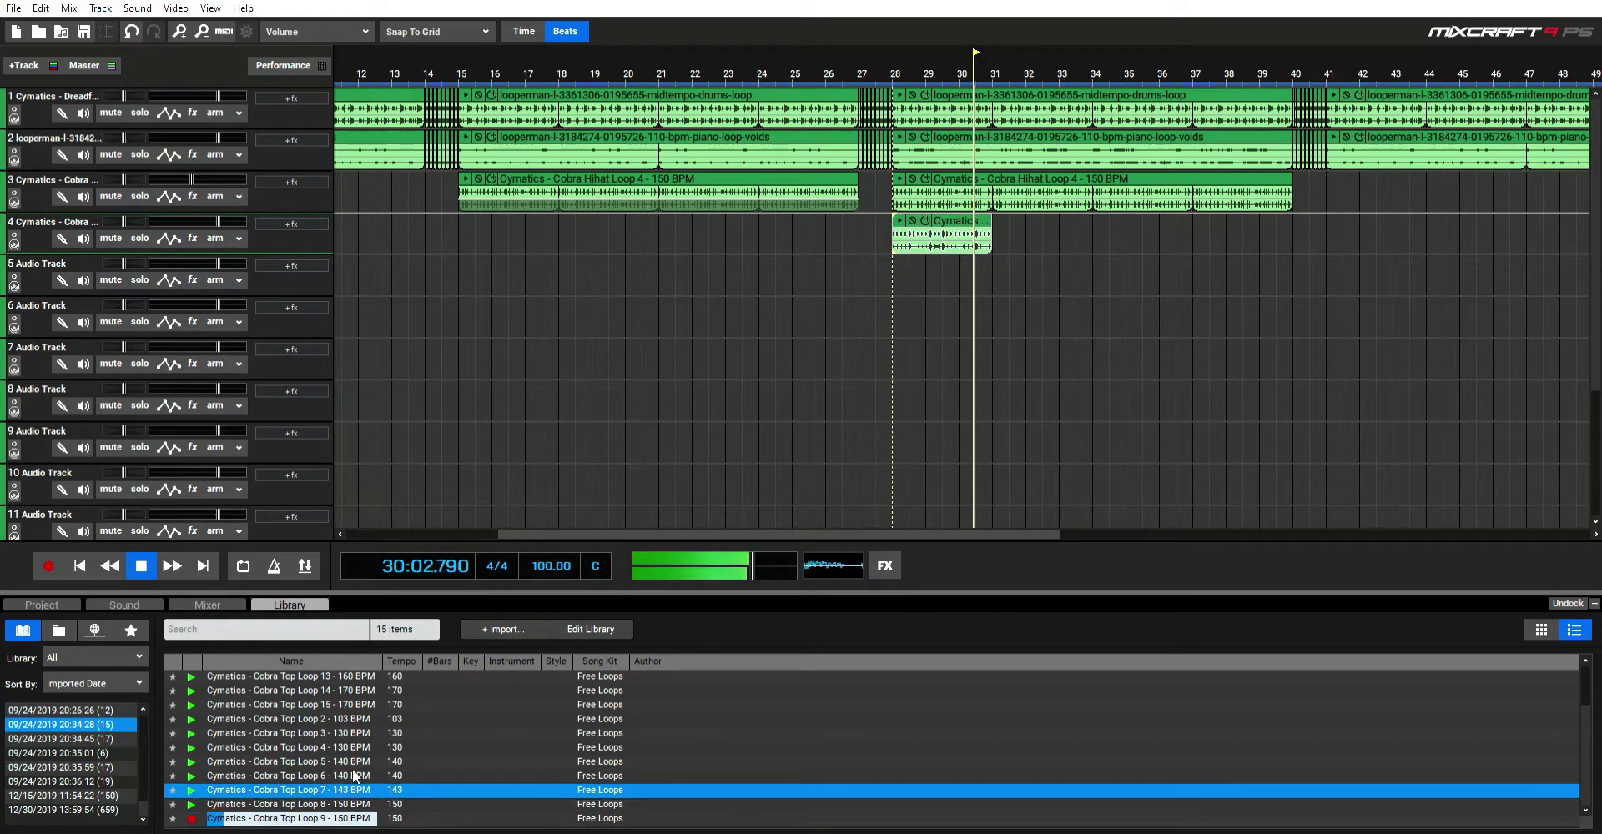
{"action": "left_click", "coordinate": [310, 719]}
{"action": "left_click", "coordinate": [305, 679]}
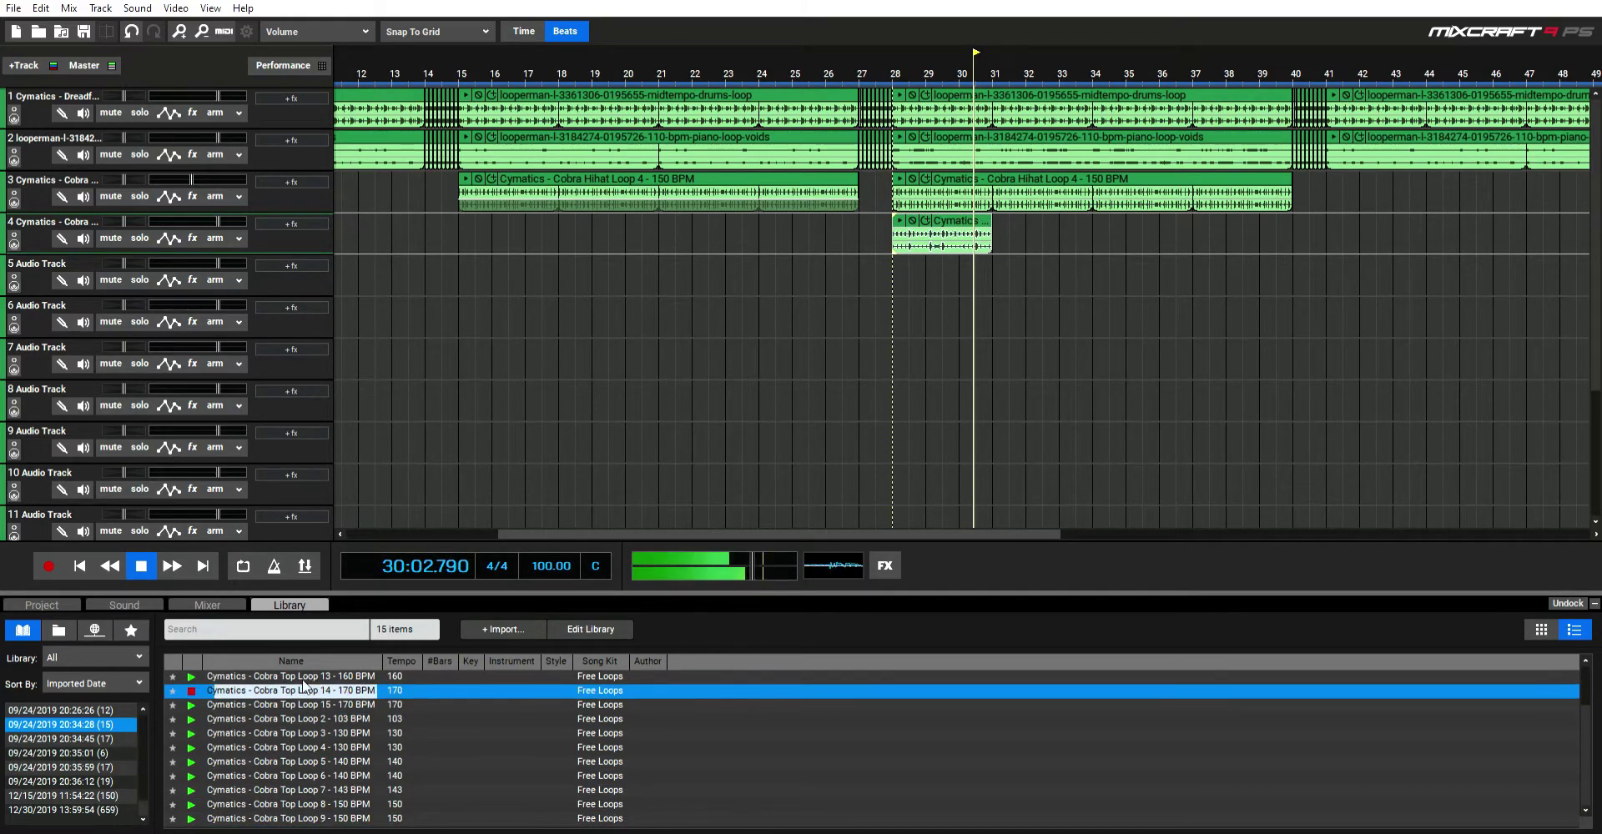
{"action": "scroll", "coordinate": [329, 693], "scroll_direction": "up", "scroll_amount": 2}
{"action": "left_click", "coordinate": [329, 693]}
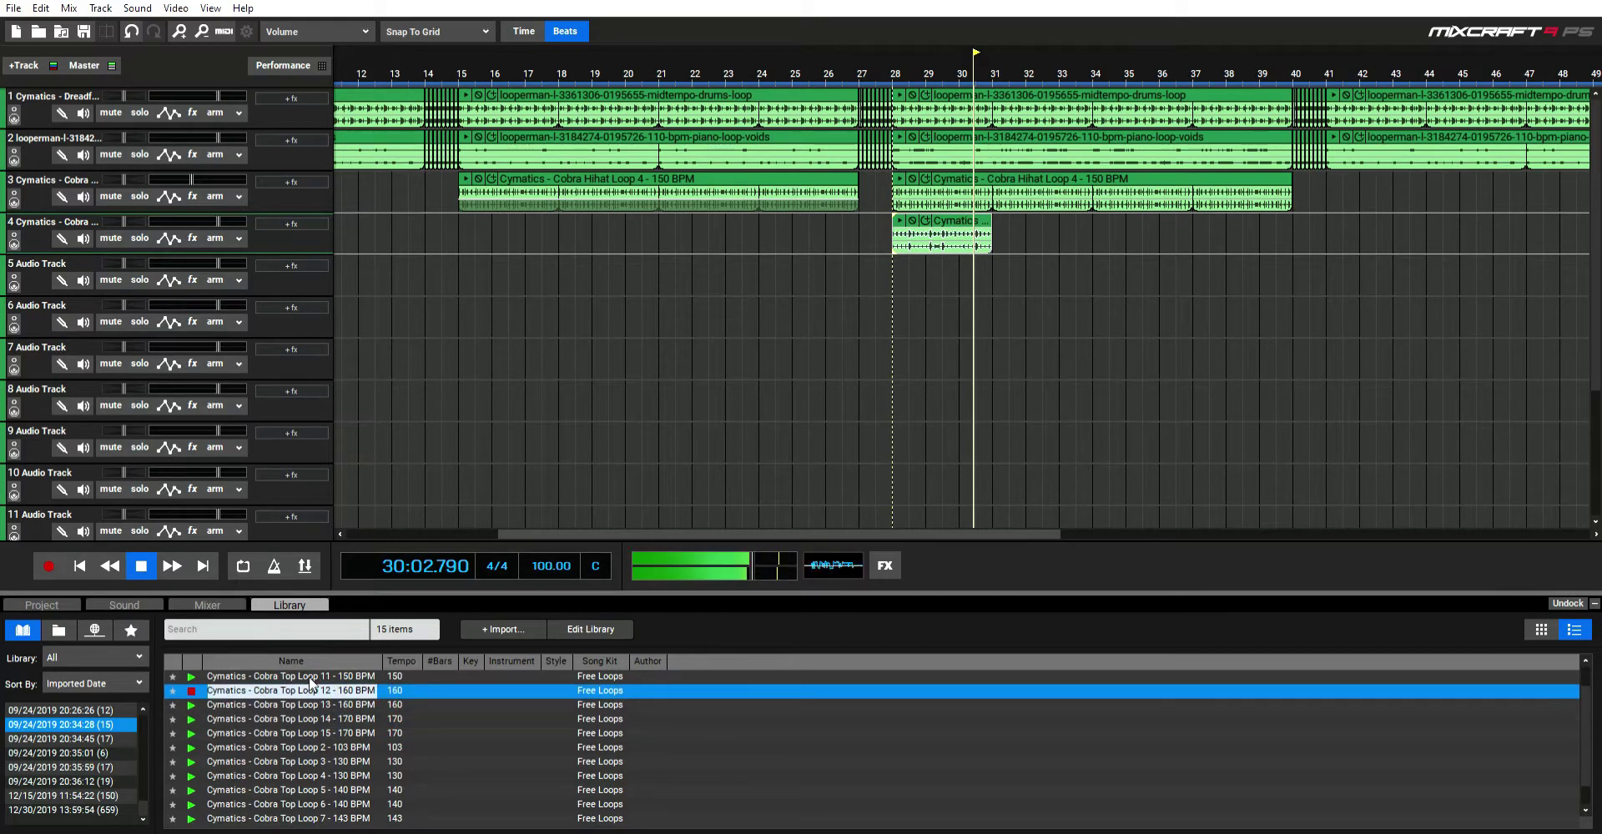
{"action": "scroll", "coordinate": [313, 689], "scroll_direction": "up", "scroll_amount": 2}
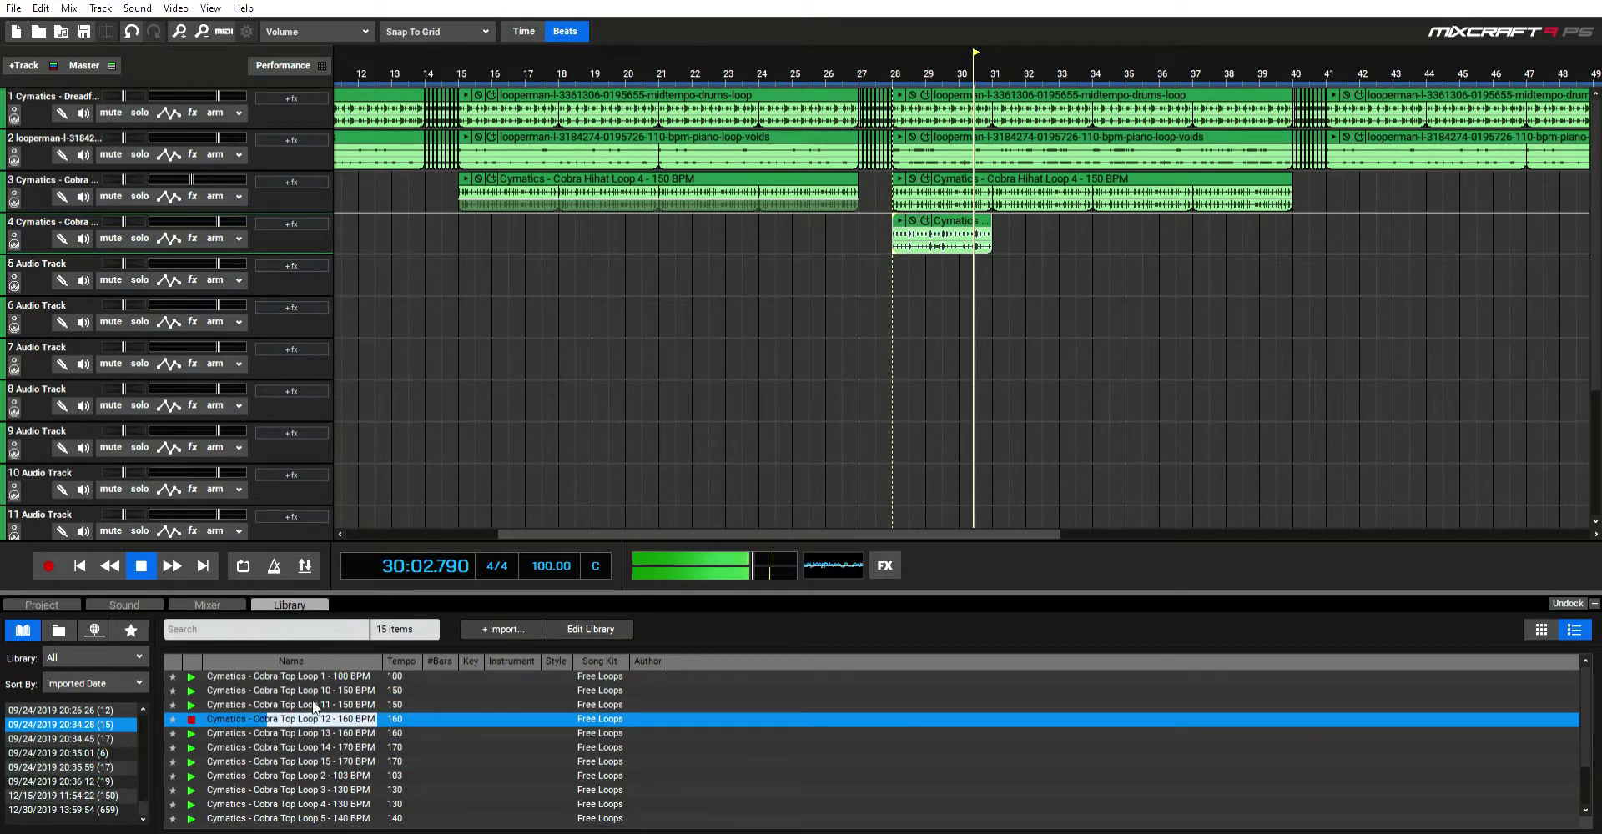
Step: Browse the Cymatics Cobra clap, crash, open hi-hat and percussion one-shots in the library and audition several of them
{"action": "left_click", "coordinate": [75, 711]}
{"action": "left_click", "coordinate": [409, 729]}
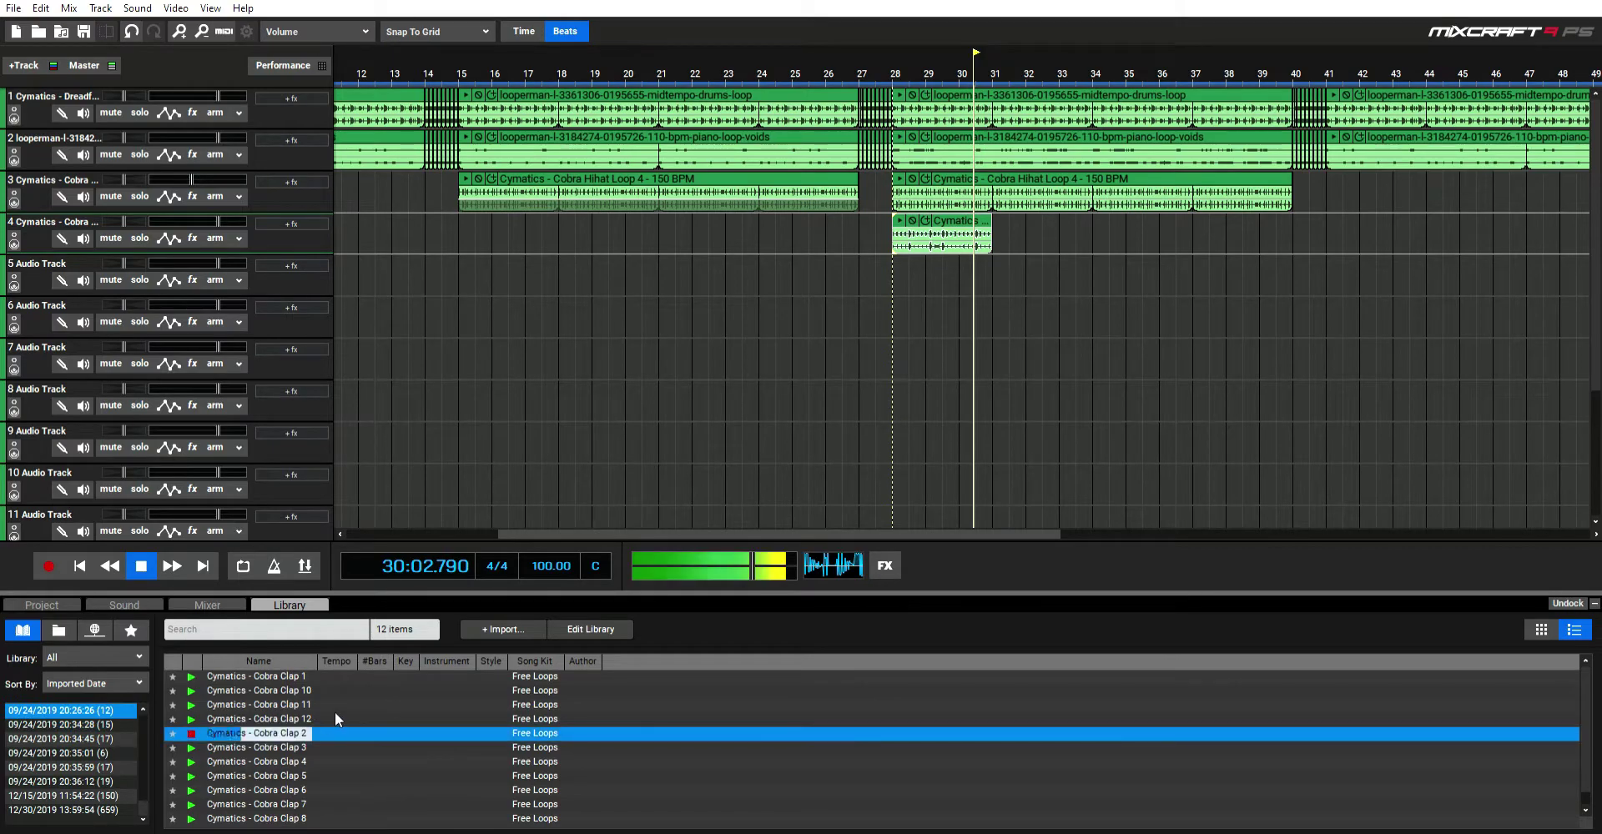
{"action": "scroll", "coordinate": [334, 716], "scroll_direction": "down", "scroll_amount": 1}
{"action": "scroll", "coordinate": [84, 714], "scroll_direction": "up", "scroll_amount": 2}
{"action": "left_click", "coordinate": [92, 724]}
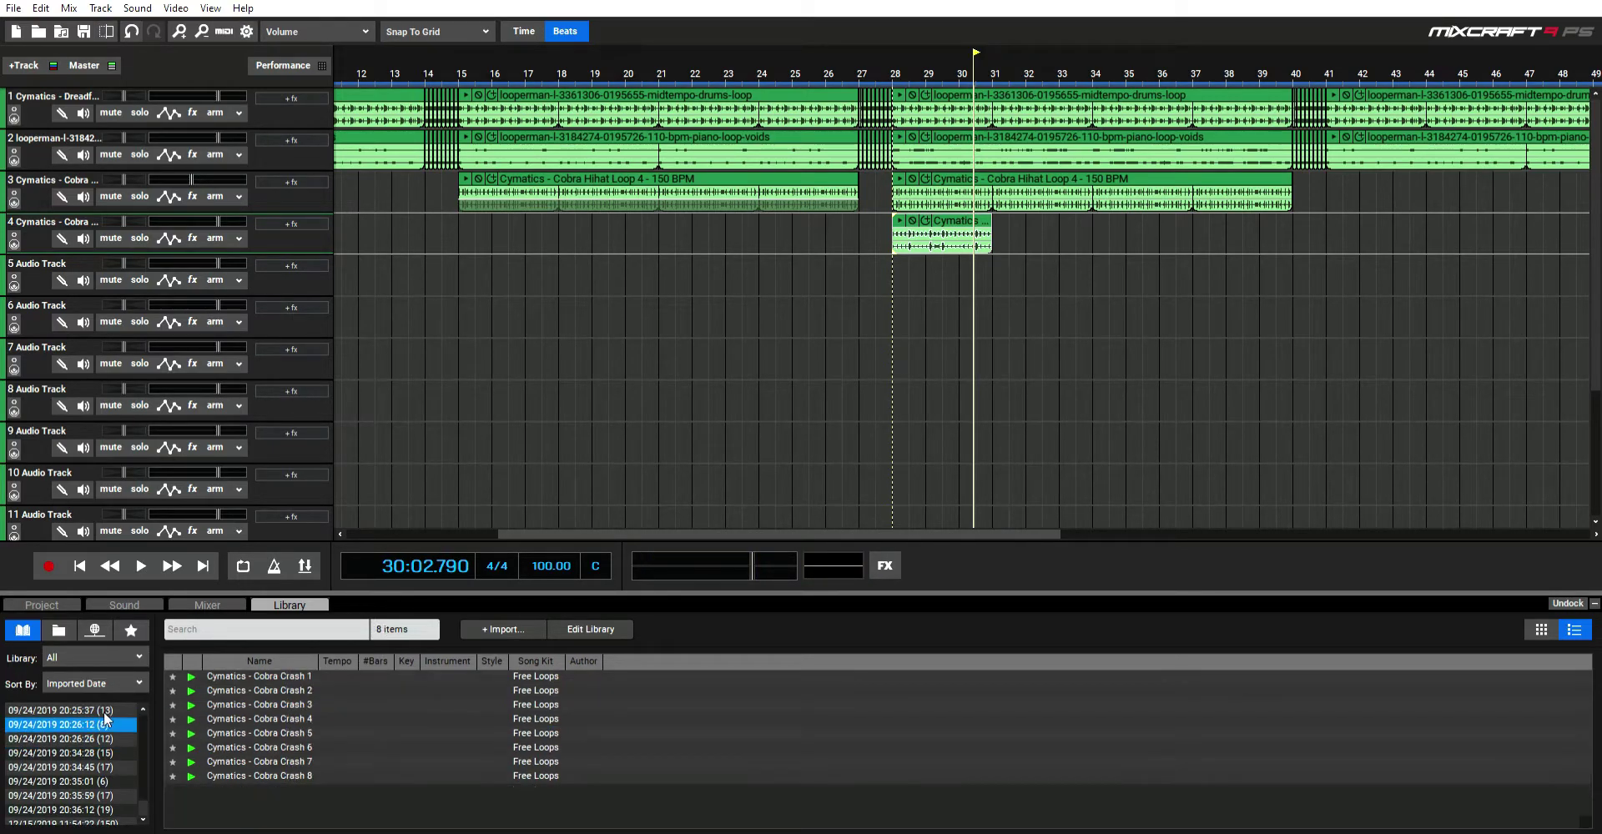
{"action": "left_click", "coordinate": [100, 710]}
{"action": "left_click", "coordinate": [324, 733]}
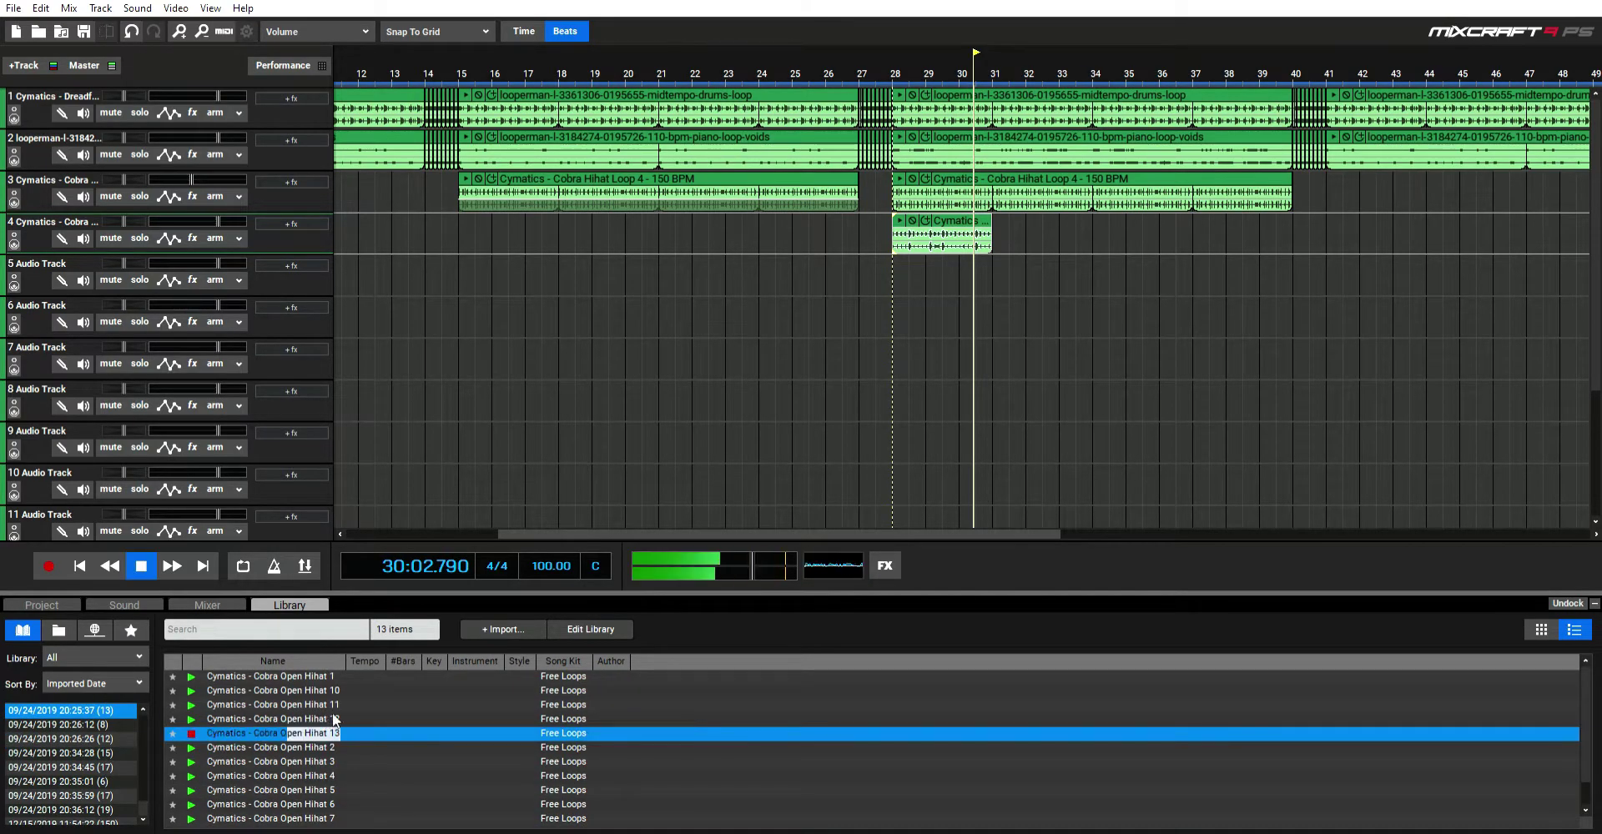
{"action": "left_click", "coordinate": [355, 775]}
{"action": "left_click", "coordinate": [82, 723]}
{"action": "left_click", "coordinate": [323, 720]}
{"action": "left_click", "coordinate": [328, 746]}
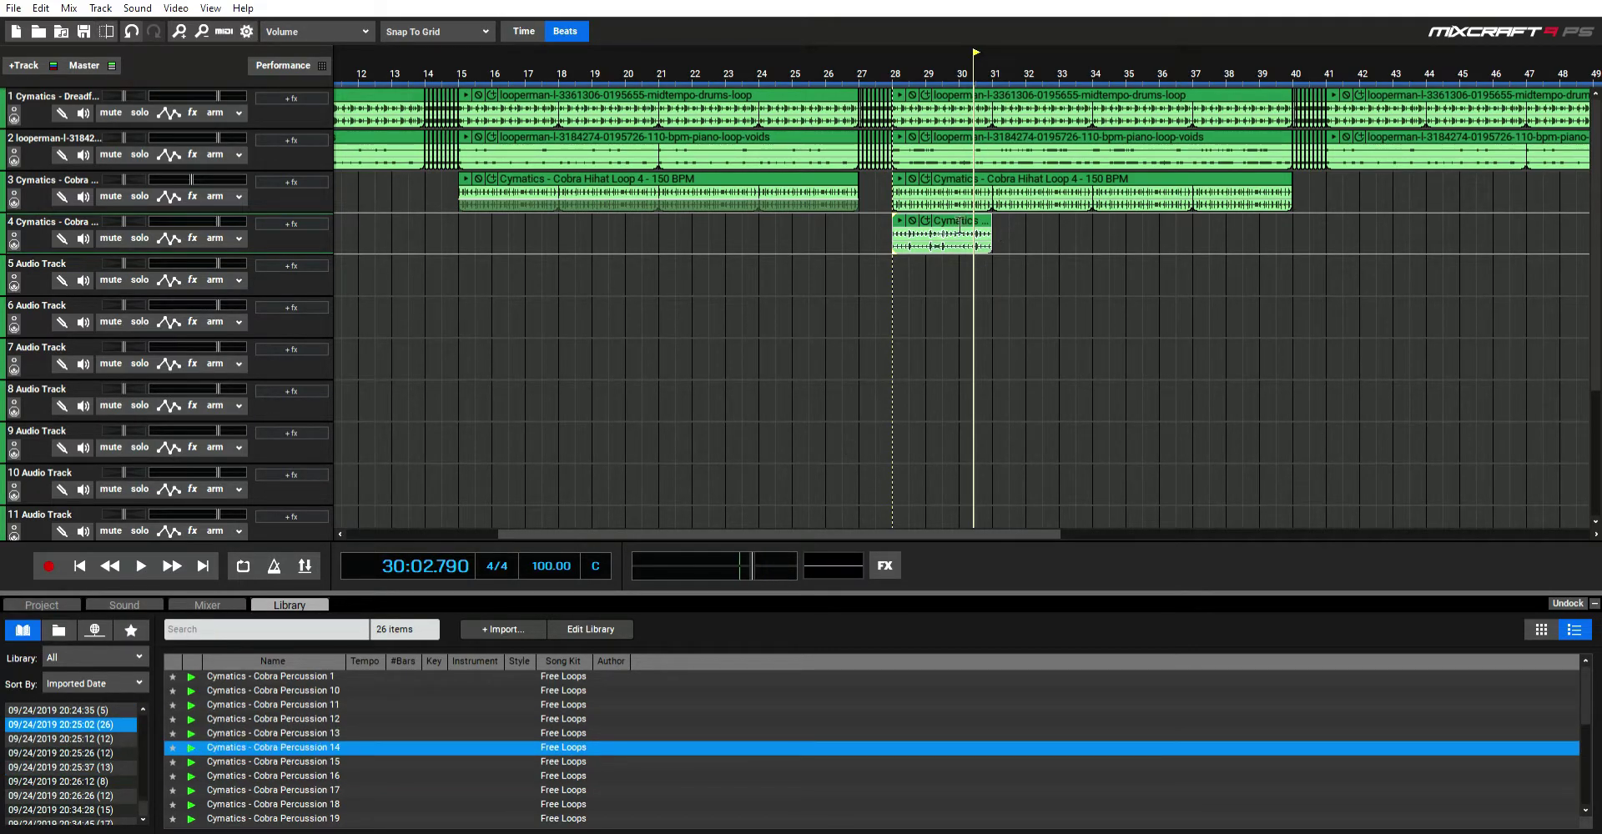
Step: Loop the Cobra Top Loop 14 clip on track 4 out to bar 40 and play the arrangement from bar 28
{"action": "left_click_drag", "start_coordinate": [928, 204], "coordinate": [924, 206]}
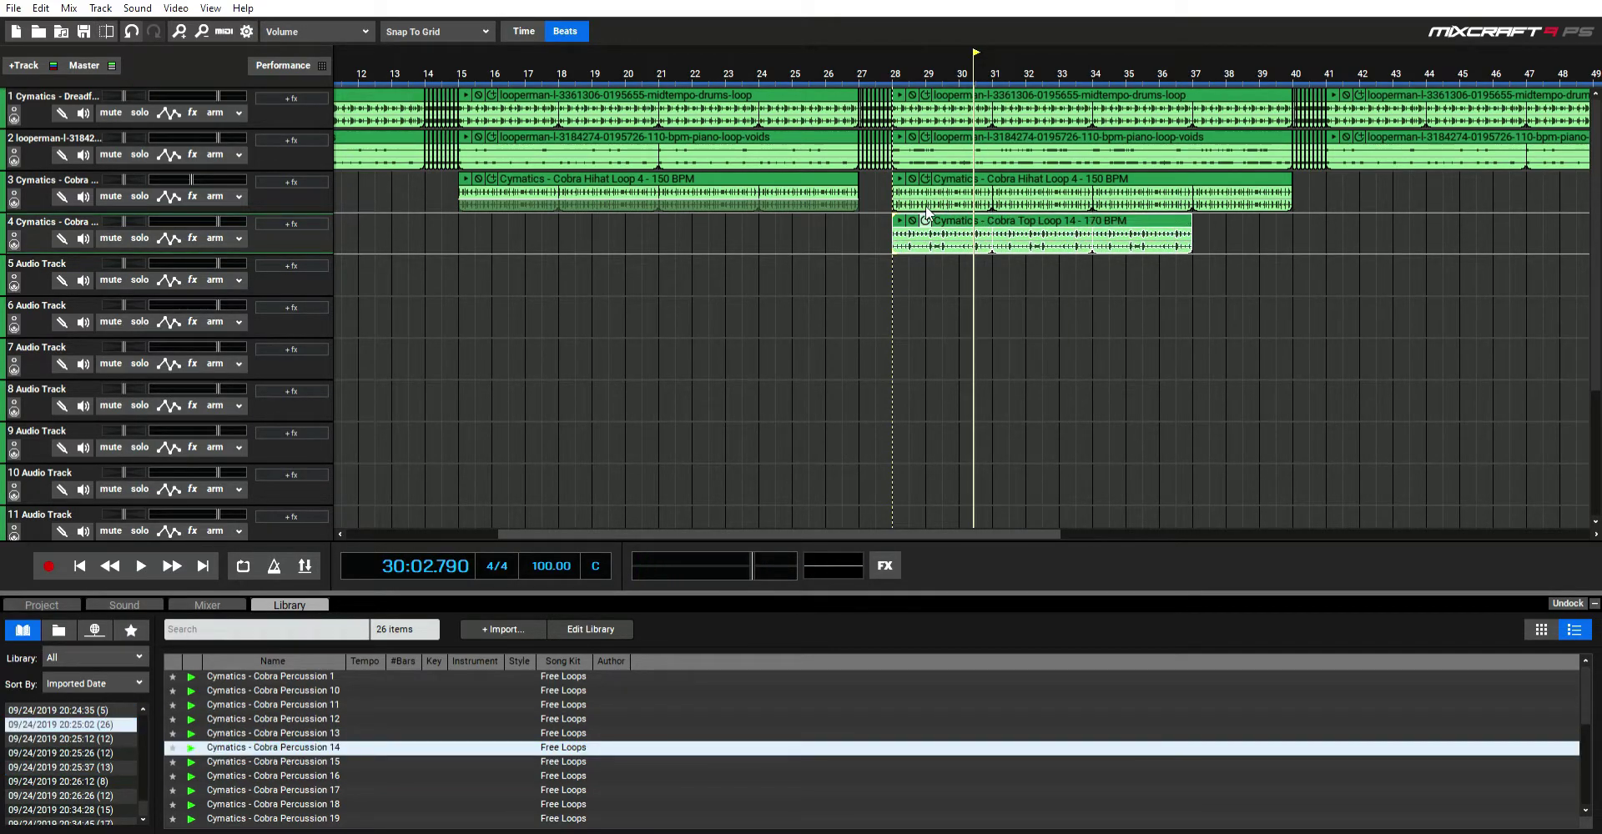
{"action": "left_click", "coordinate": [894, 272]}
{"action": "left_click", "coordinate": [143, 567]}
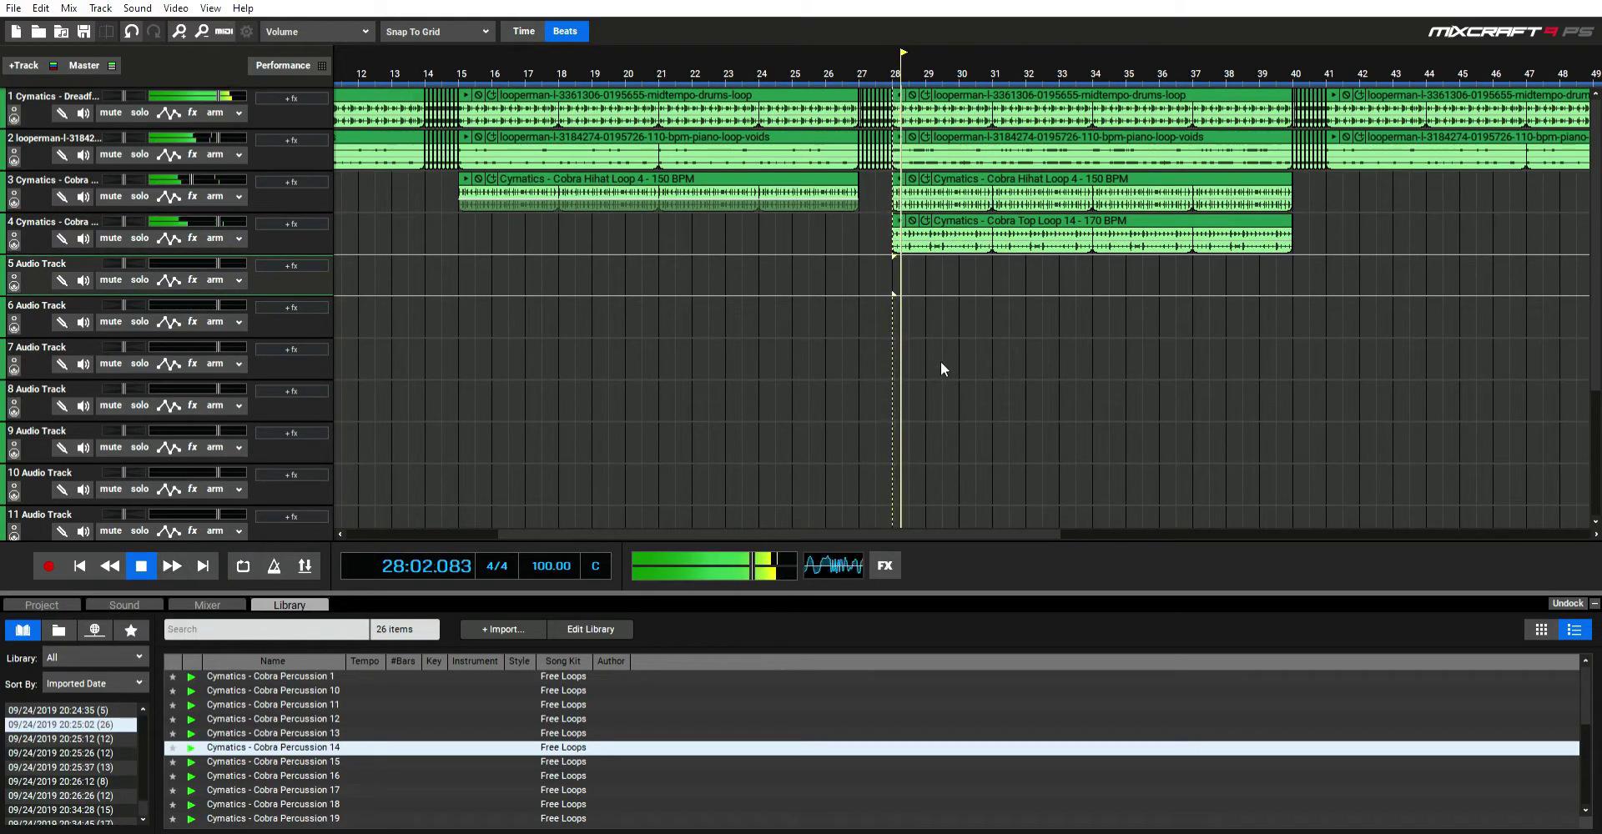
{"action": "scroll", "coordinate": [941, 369], "scroll_direction": "down", "scroll_amount": 4}
{"action": "scroll", "coordinate": [939, 362], "scroll_direction": "up", "scroll_amount": 4}
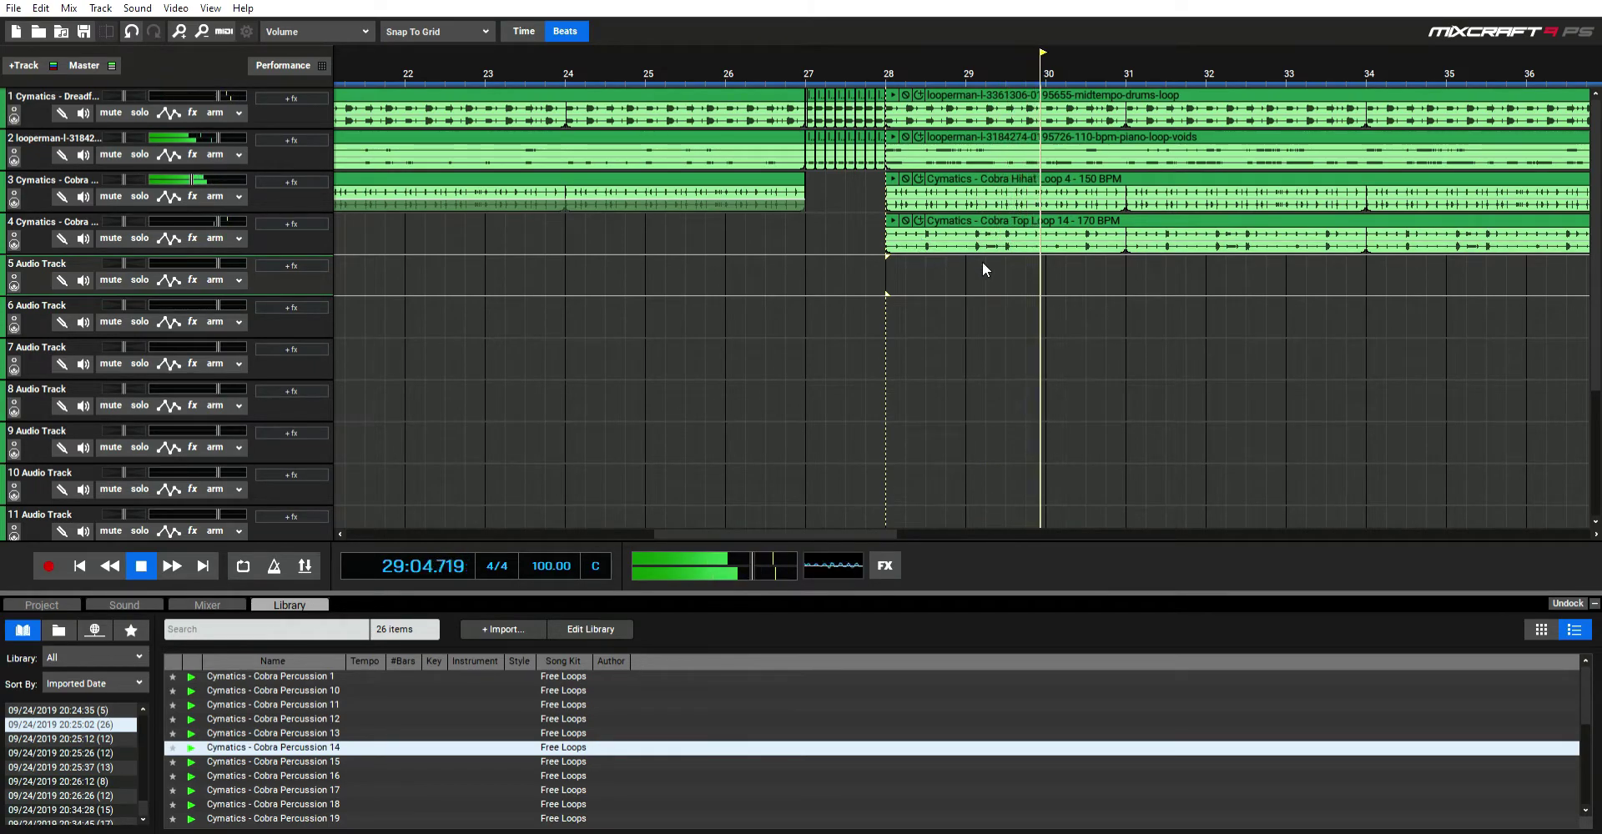
{"action": "scroll", "coordinate": [1109, 264], "scroll_direction": "down", "scroll_amount": 3}
{"action": "scroll", "coordinate": [1109, 262], "scroll_direction": "down", "scroll_amount": 1}
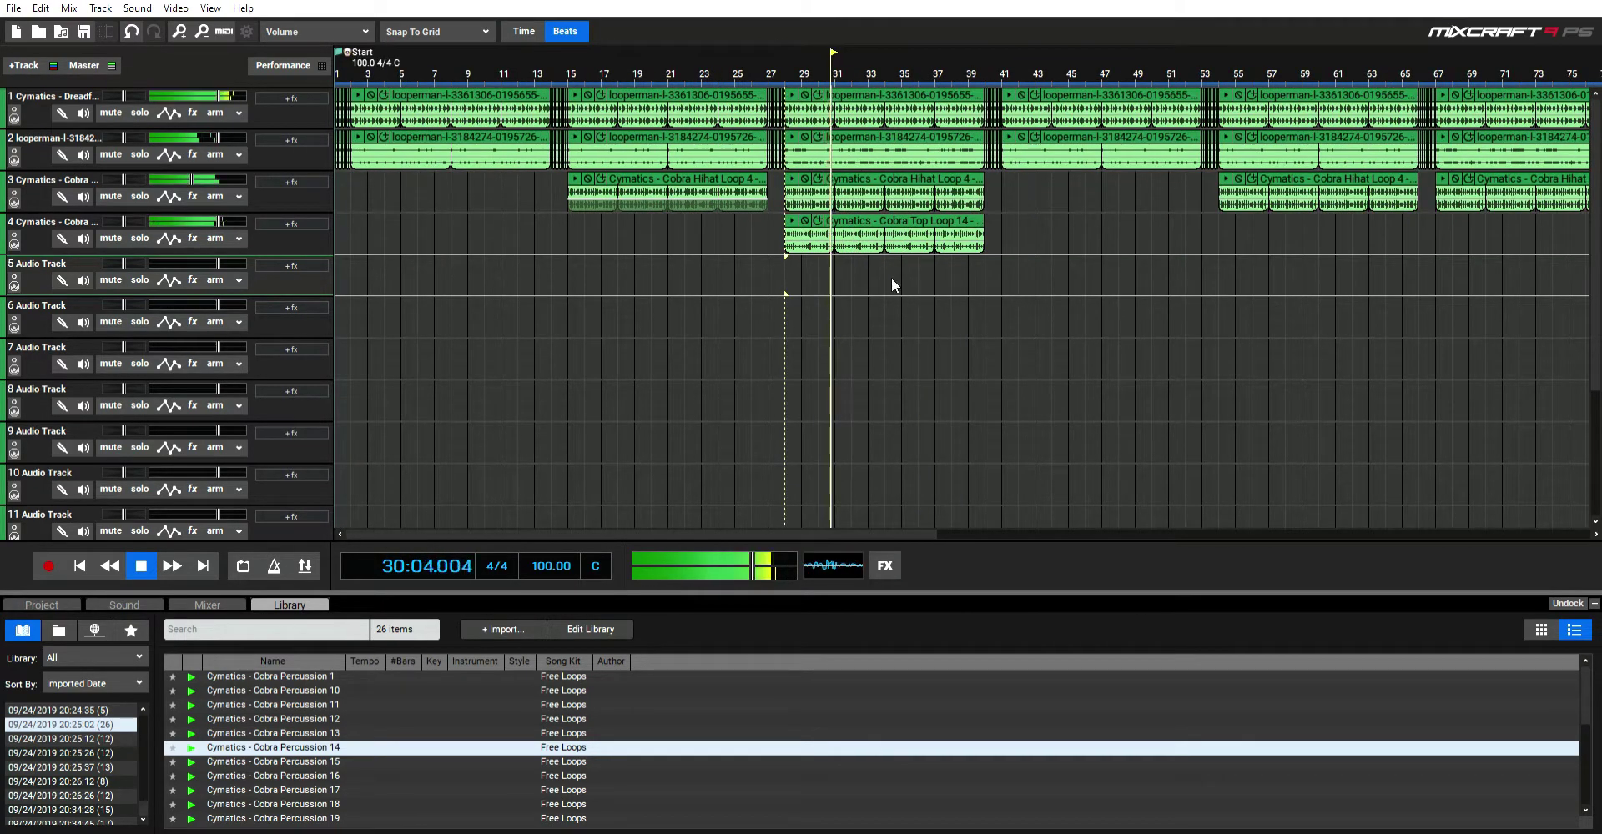
Step: Delete the Cobra Top Loop 14 clip from track 4 and stop playback
{"action": "left_click", "coordinate": [865, 235]}
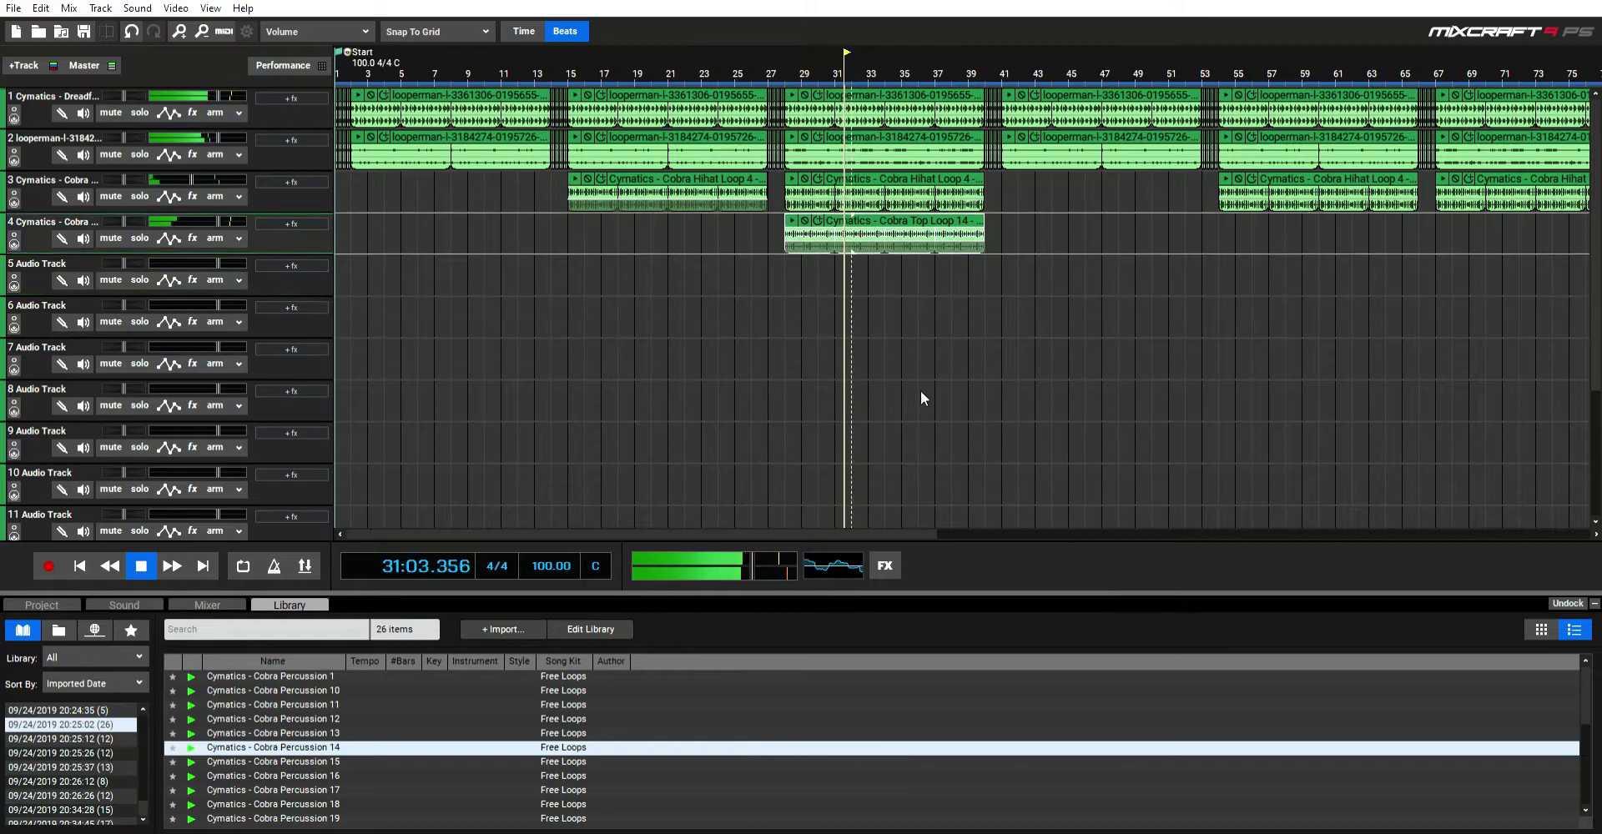
{"action": "key", "text": "Delete"}
{"action": "left_click", "coordinate": [141, 566]}
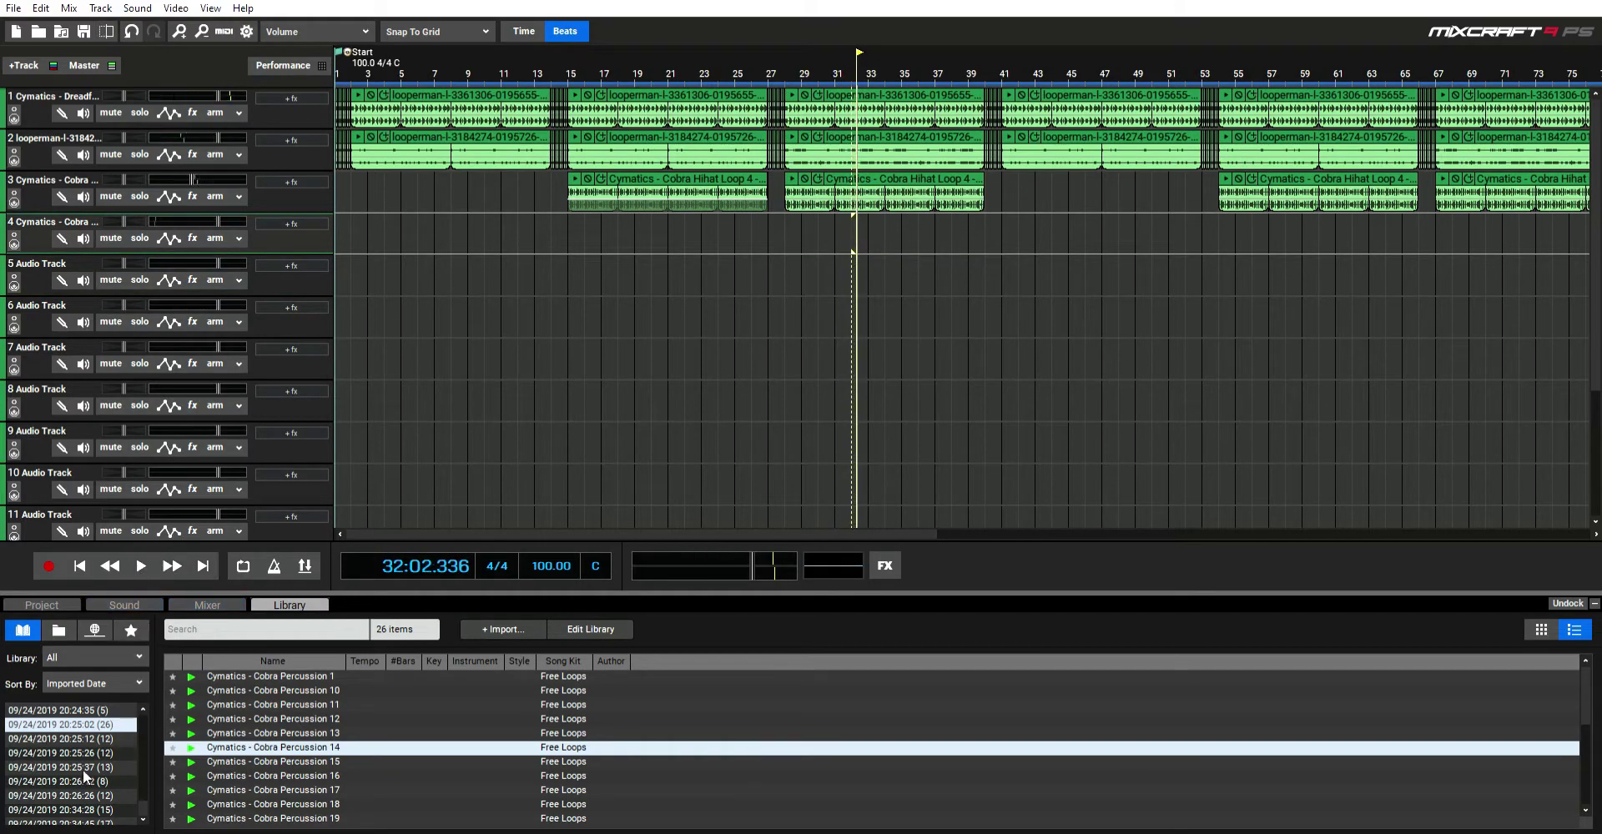
Step: Browse the library's import-date groups from 09/24/2019 back to 05/10/2020, auditioning sounds from several of them
{"action": "scroll", "coordinate": [123, 741], "scroll_direction": "up", "scroll_amount": 3}
{"action": "left_click", "coordinate": [100, 738]}
{"action": "left_click", "coordinate": [298, 711]}
{"action": "scroll", "coordinate": [104, 733], "scroll_direction": "up", "scroll_amount": 2}
{"action": "left_click", "coordinate": [80, 780]}
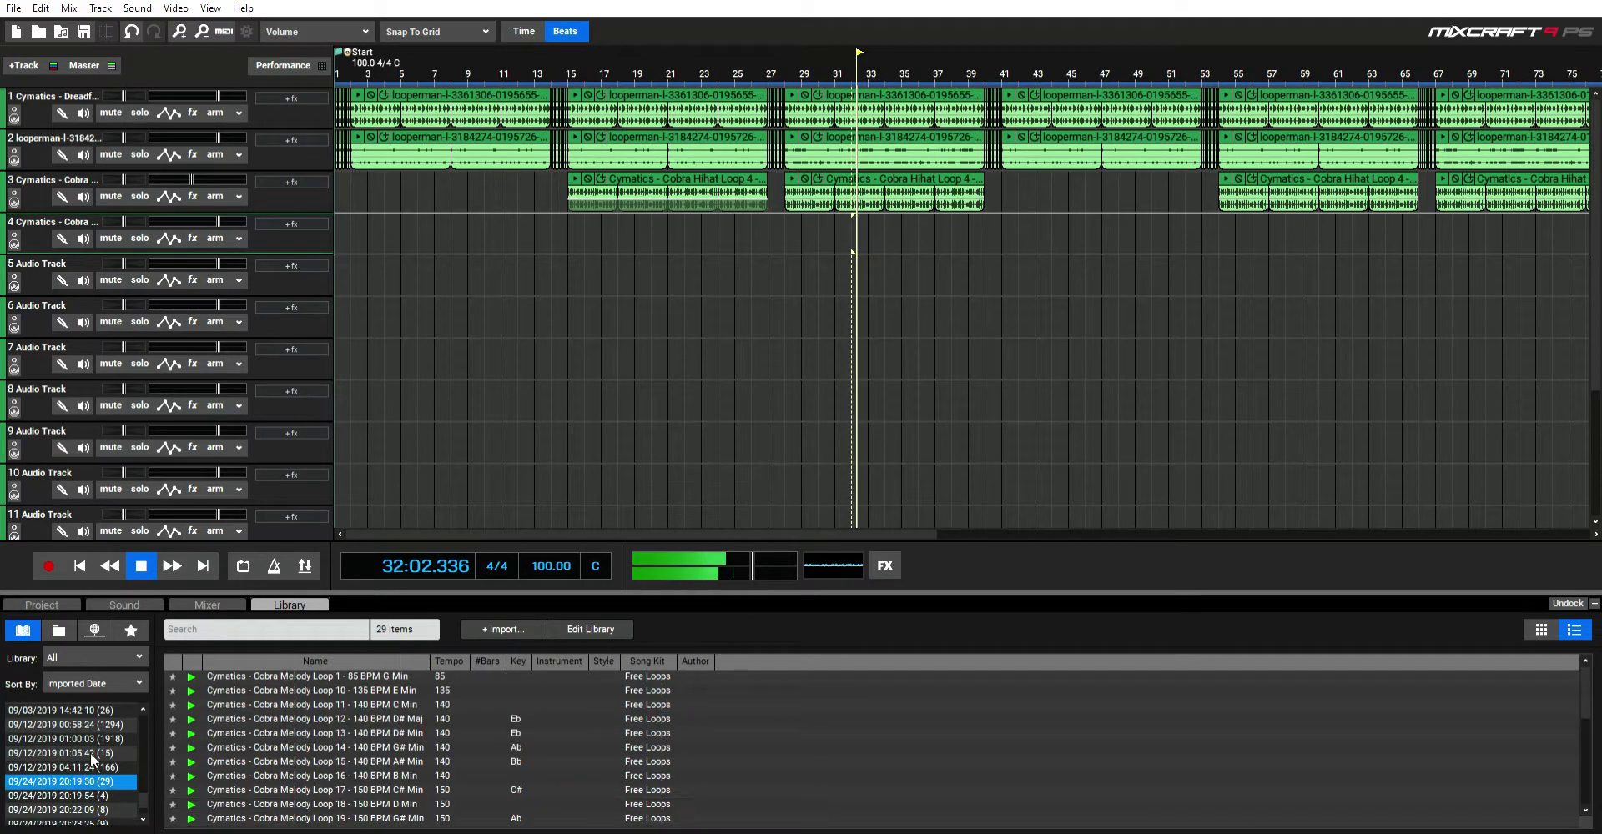
{"action": "left_click", "coordinate": [301, 762]}
{"action": "scroll", "coordinate": [92, 751], "scroll_direction": "up", "scroll_amount": 2}
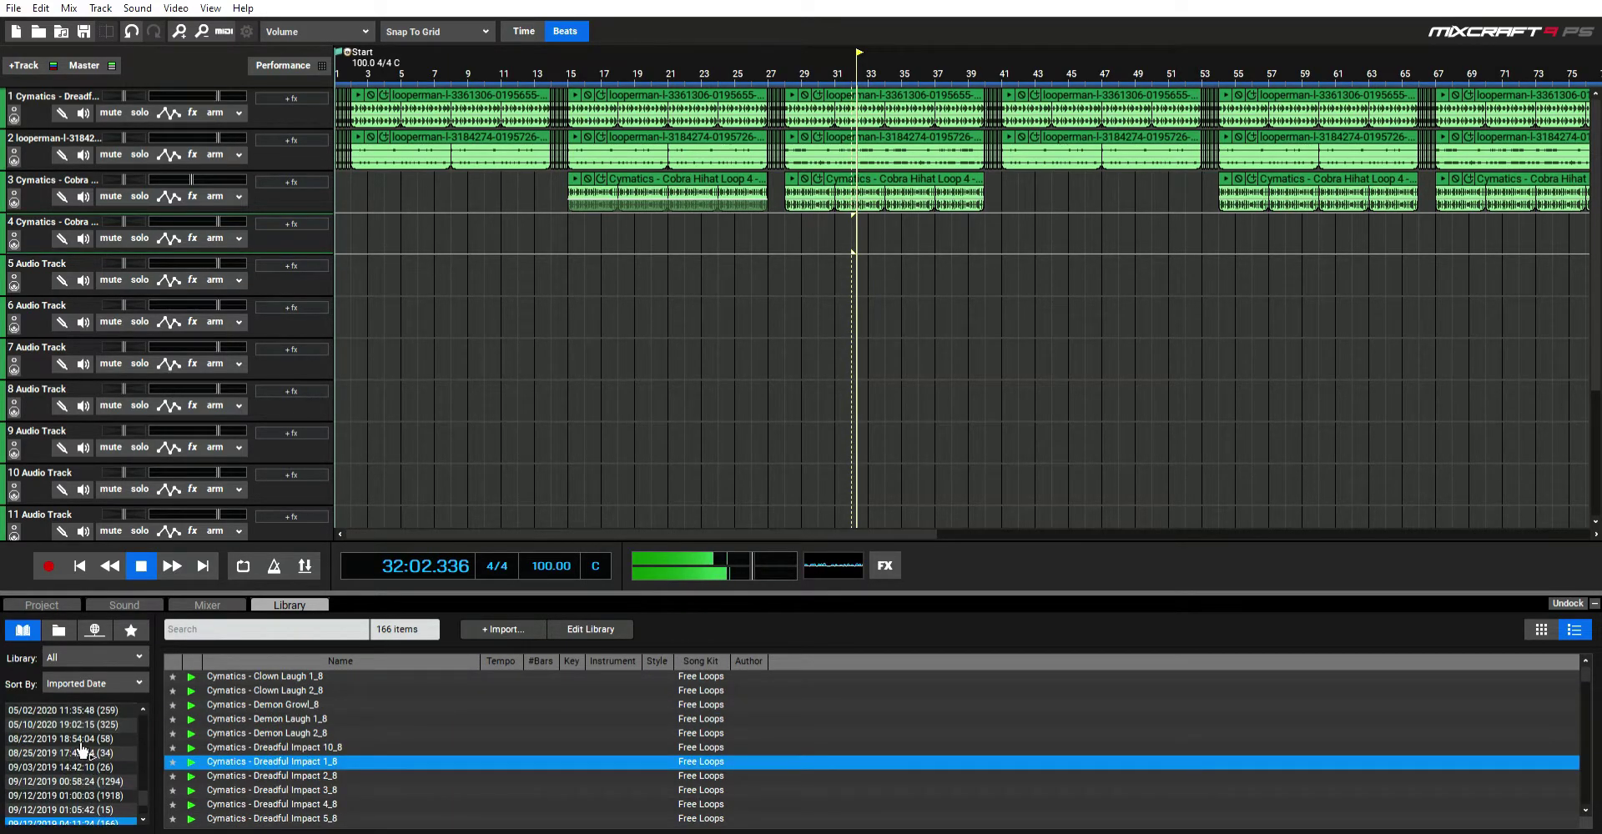
{"action": "left_click", "coordinate": [97, 753]}
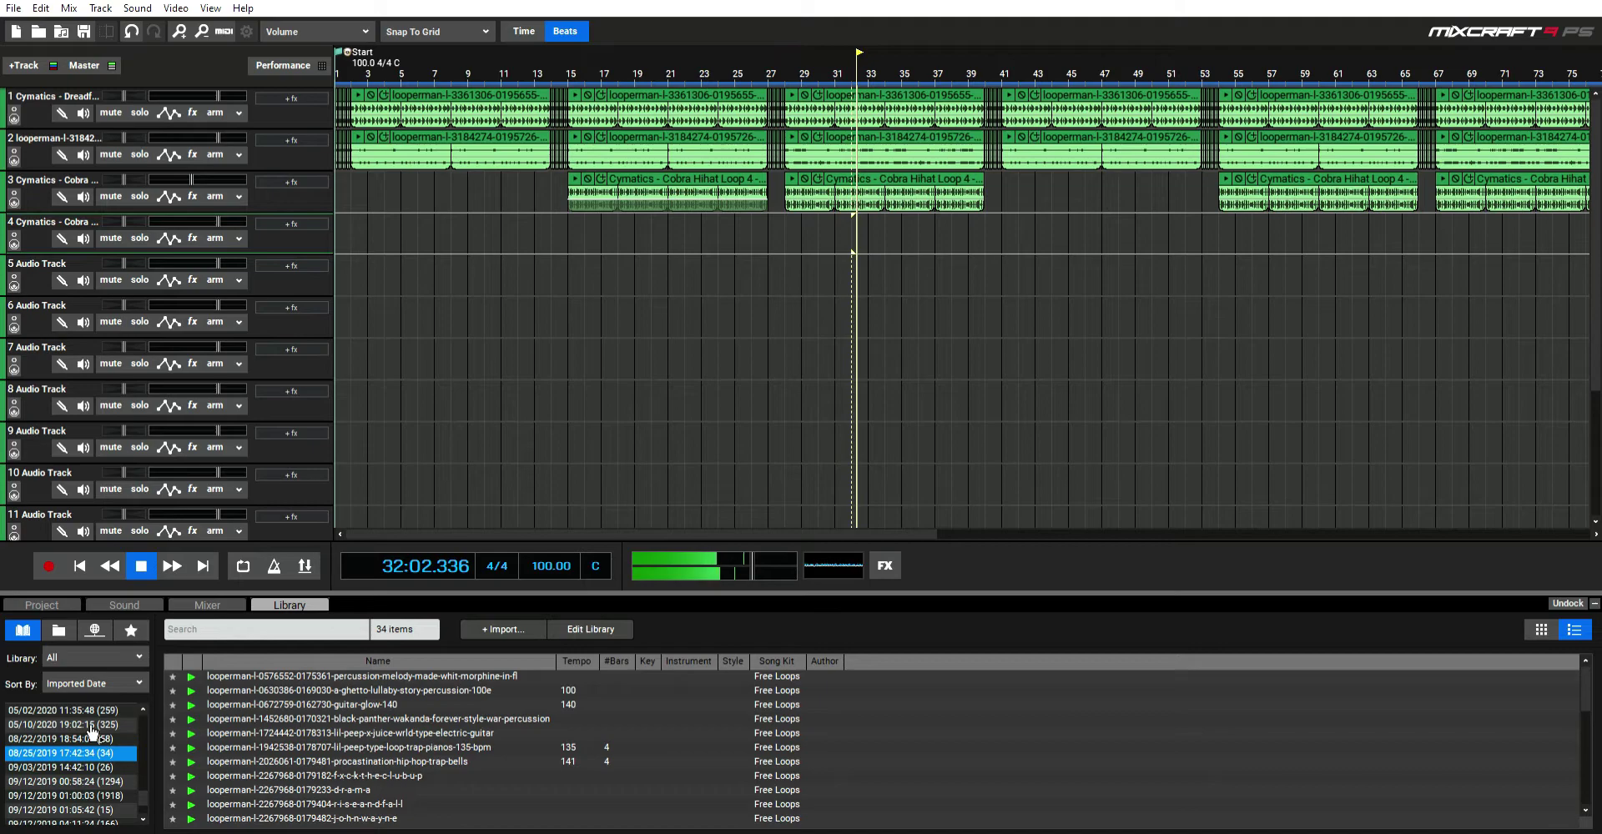
{"action": "left_click", "coordinate": [92, 738]}
{"action": "left_click", "coordinate": [99, 725]}
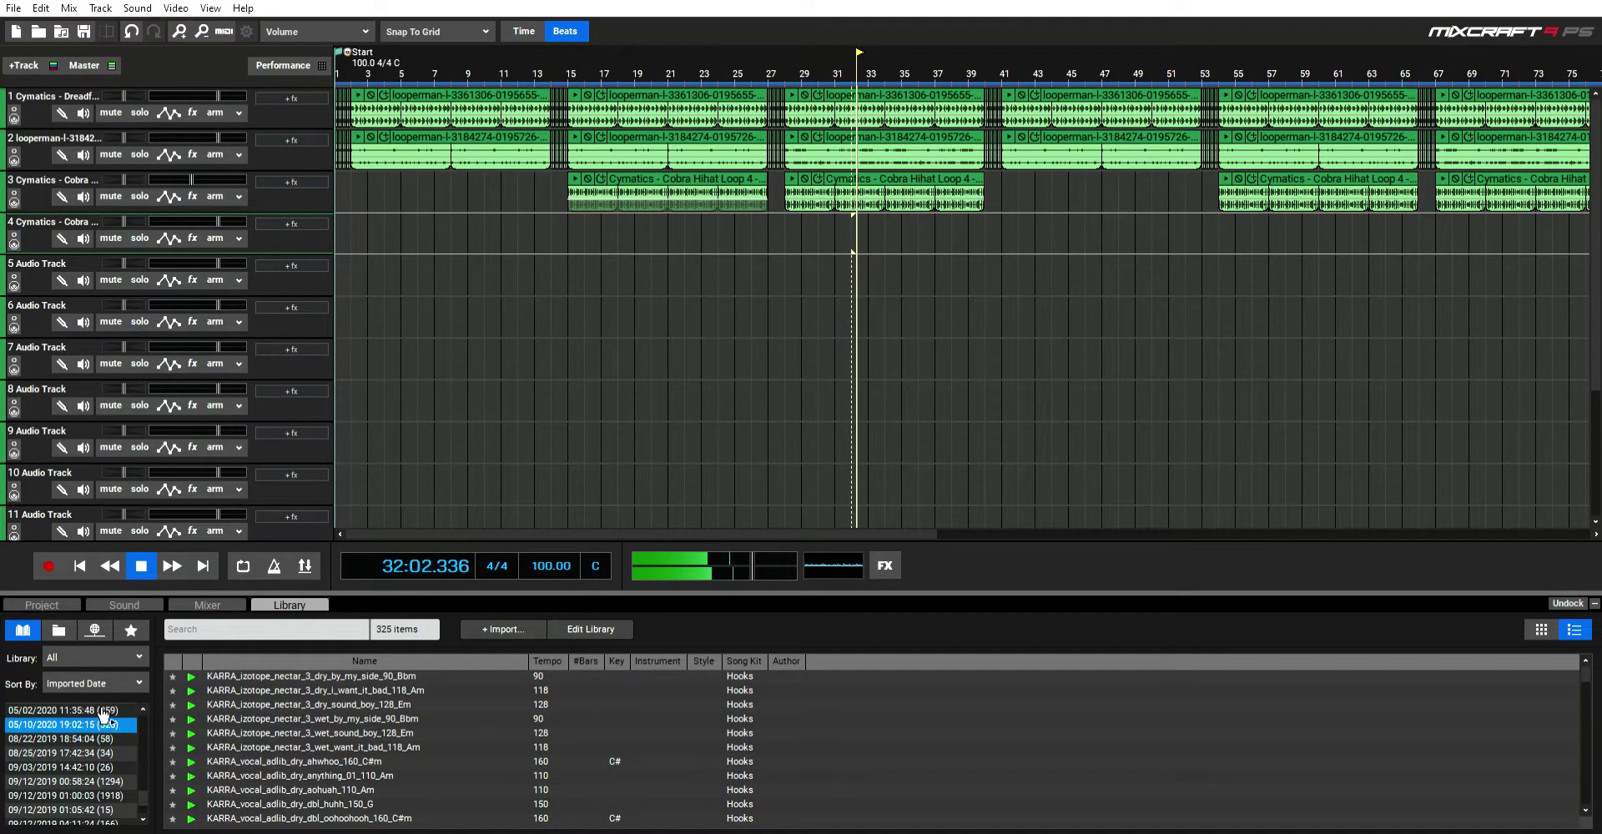
Step: Try KARRA_vocal_adlib_dry_ahwhoo_160_C#m on track 4 at bar 28 during playback and delete the clip
{"action": "left_click", "coordinate": [457, 759]}
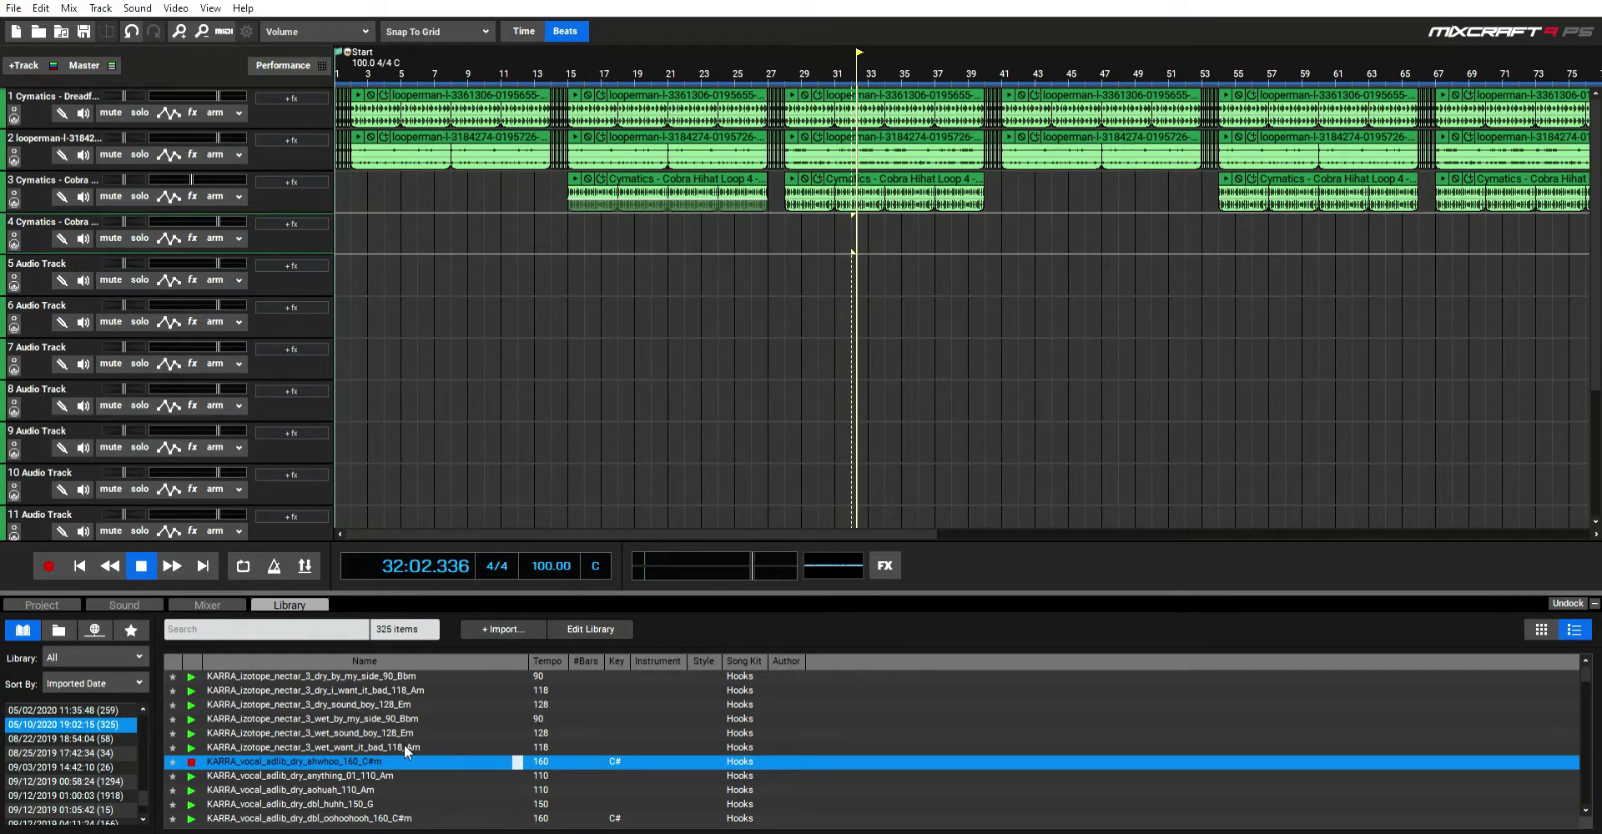
{"action": "left_click_drag", "start_coordinate": [778, 202], "coordinate": [779, 231]}
{"action": "left_click", "coordinate": [779, 277]}
{"action": "key", "text": "space"}
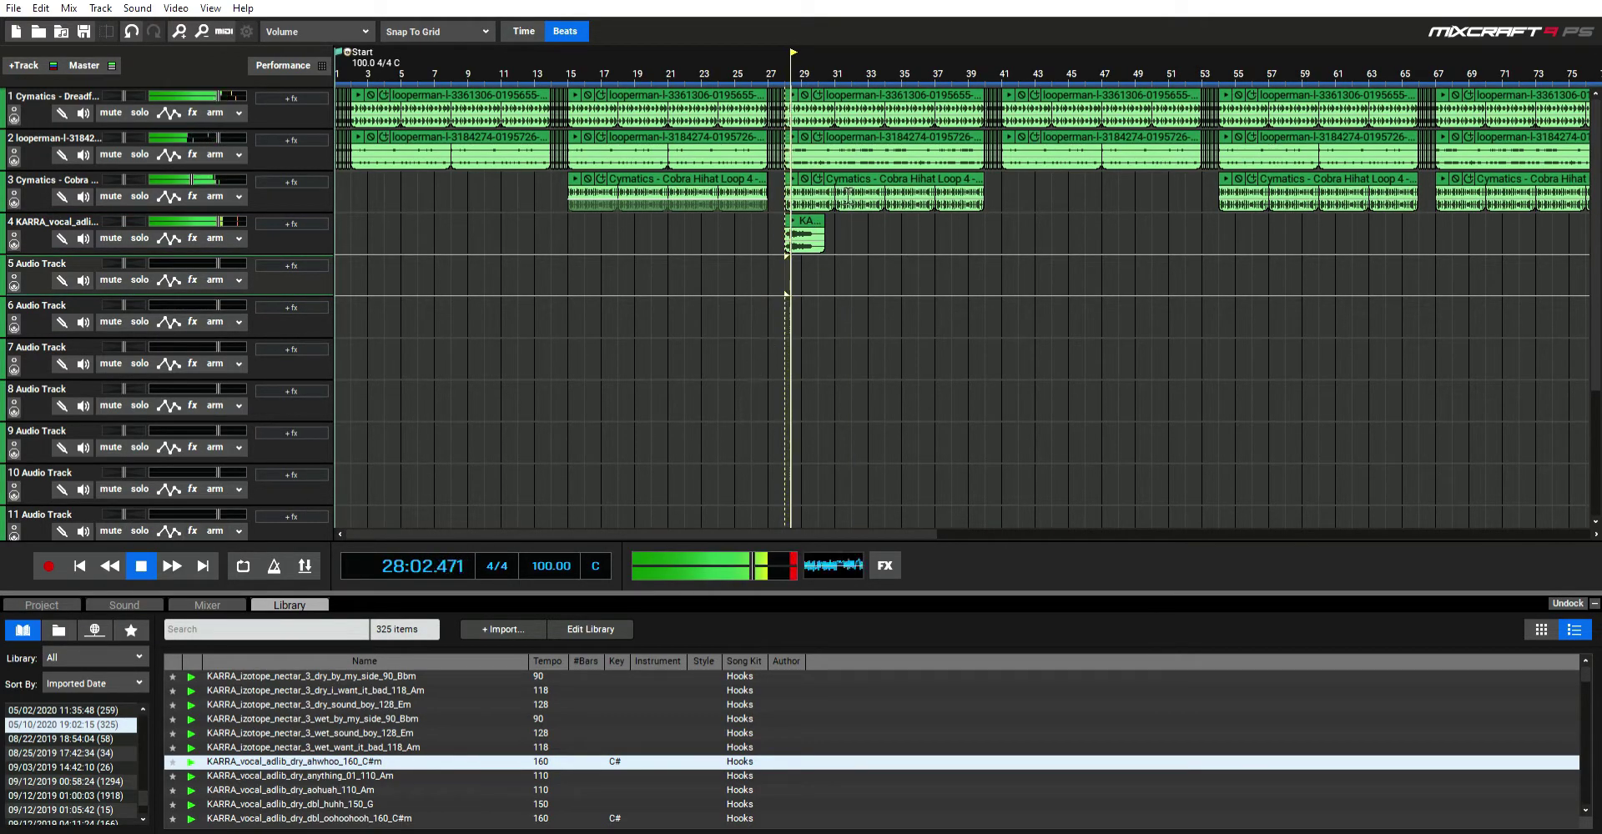
{"action": "key", "text": "Delete"}
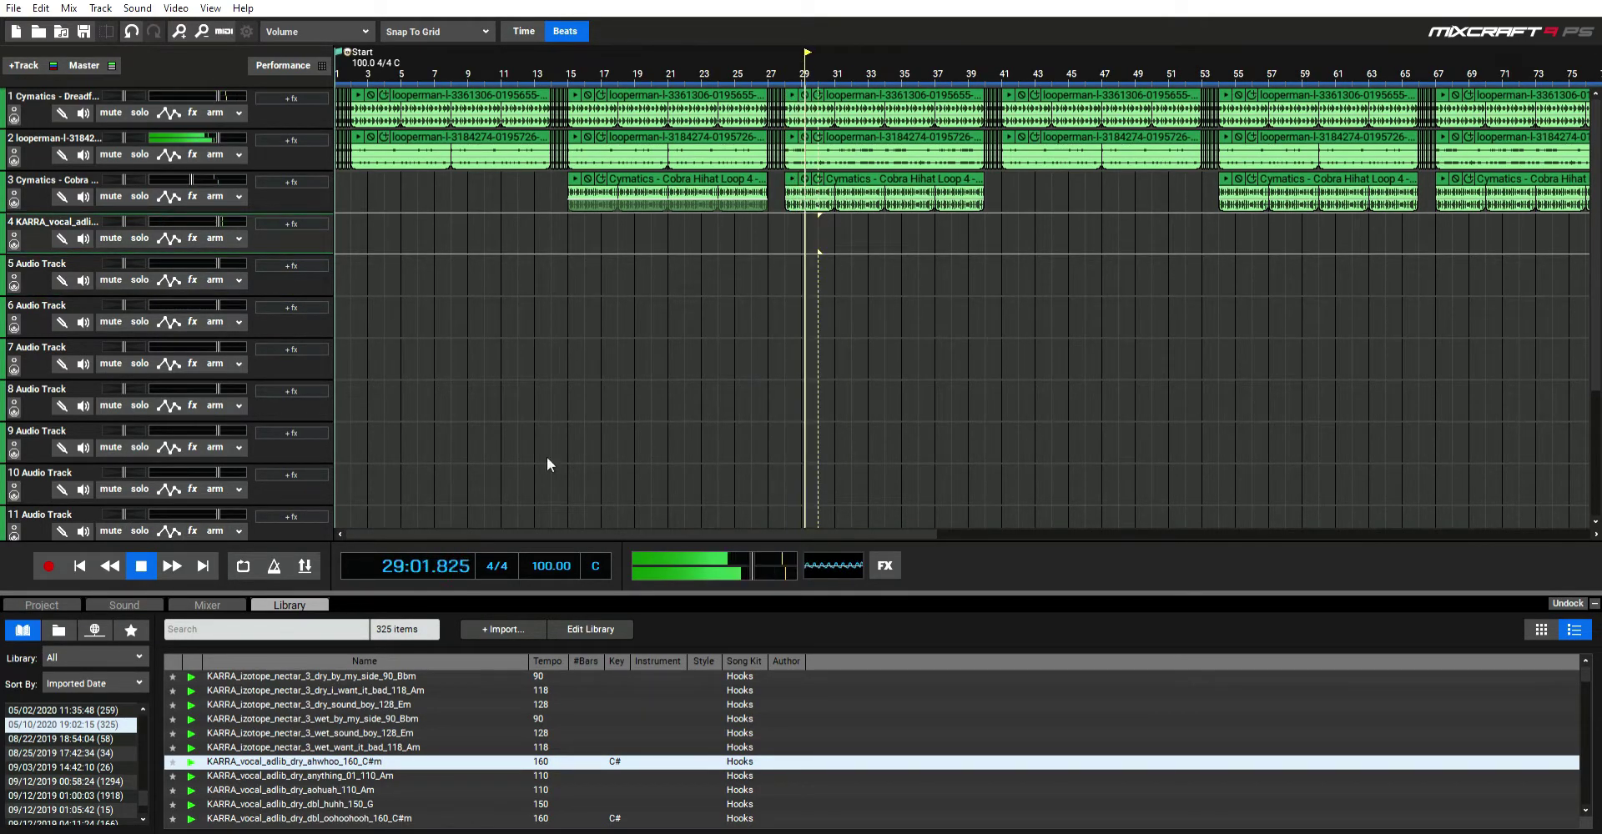
Step: Audition the KARRA hook and wet vocal adlib samples further down the library list
{"action": "left_click", "coordinate": [335, 728]}
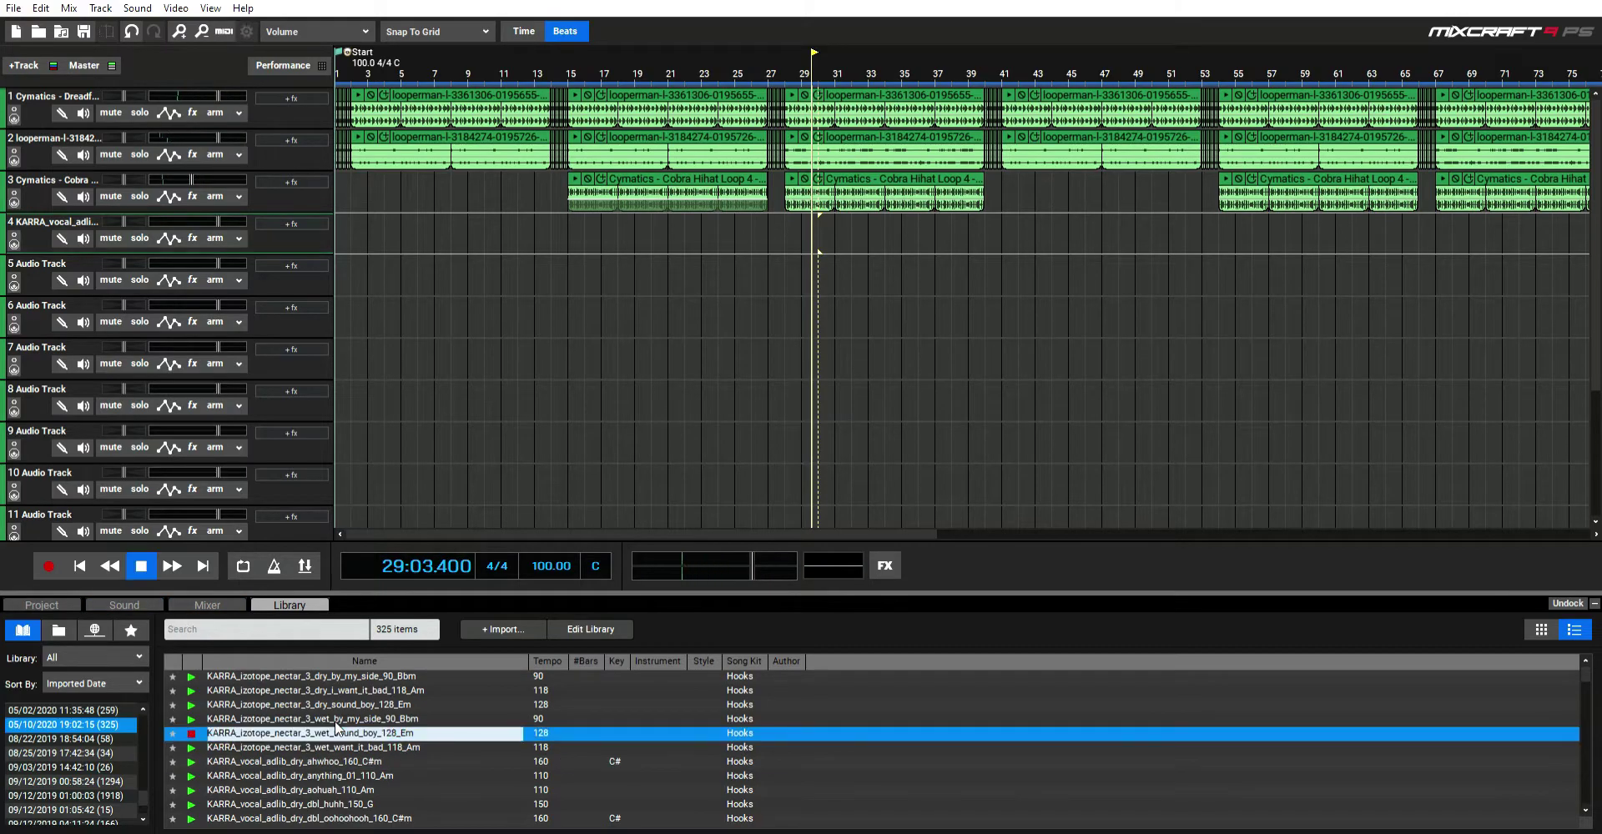
{"action": "scroll", "coordinate": [335, 728], "scroll_direction": "down", "scroll_amount": 3}
{"action": "left_click", "coordinate": [335, 728]}
{"action": "scroll", "coordinate": [335, 728], "scroll_direction": "down", "scroll_amount": 3}
{"action": "left_click", "coordinate": [336, 728]}
{"action": "scroll", "coordinate": [335, 727], "scroll_direction": "down", "scroll_amount": 3}
{"action": "left_click", "coordinate": [330, 745]}
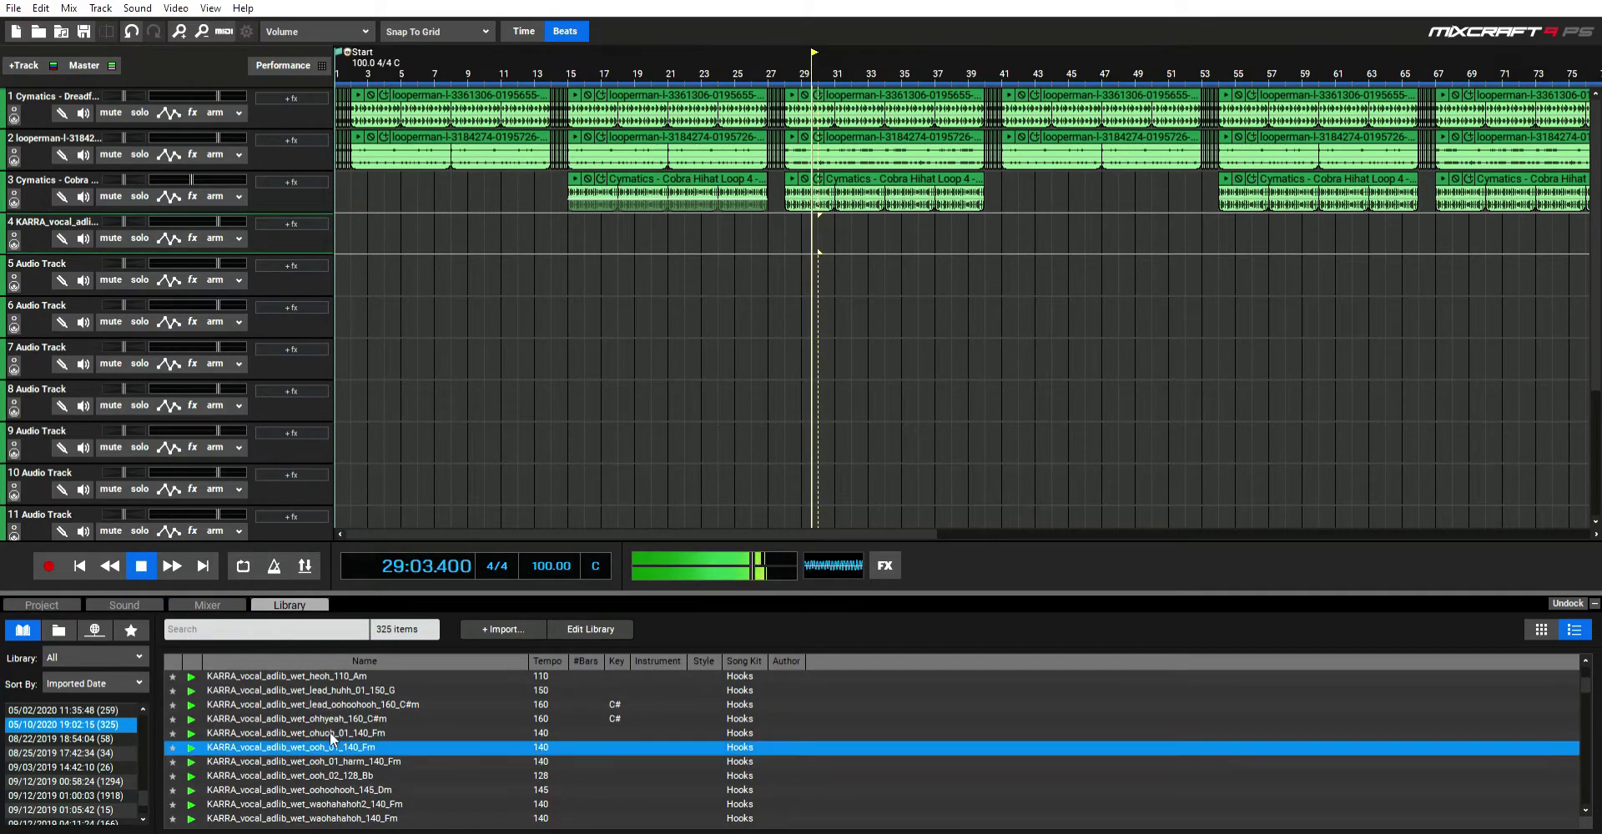
{"action": "scroll", "coordinate": [359, 719], "scroll_direction": "down", "scroll_amount": 2}
{"action": "left_click", "coordinate": [360, 727]}
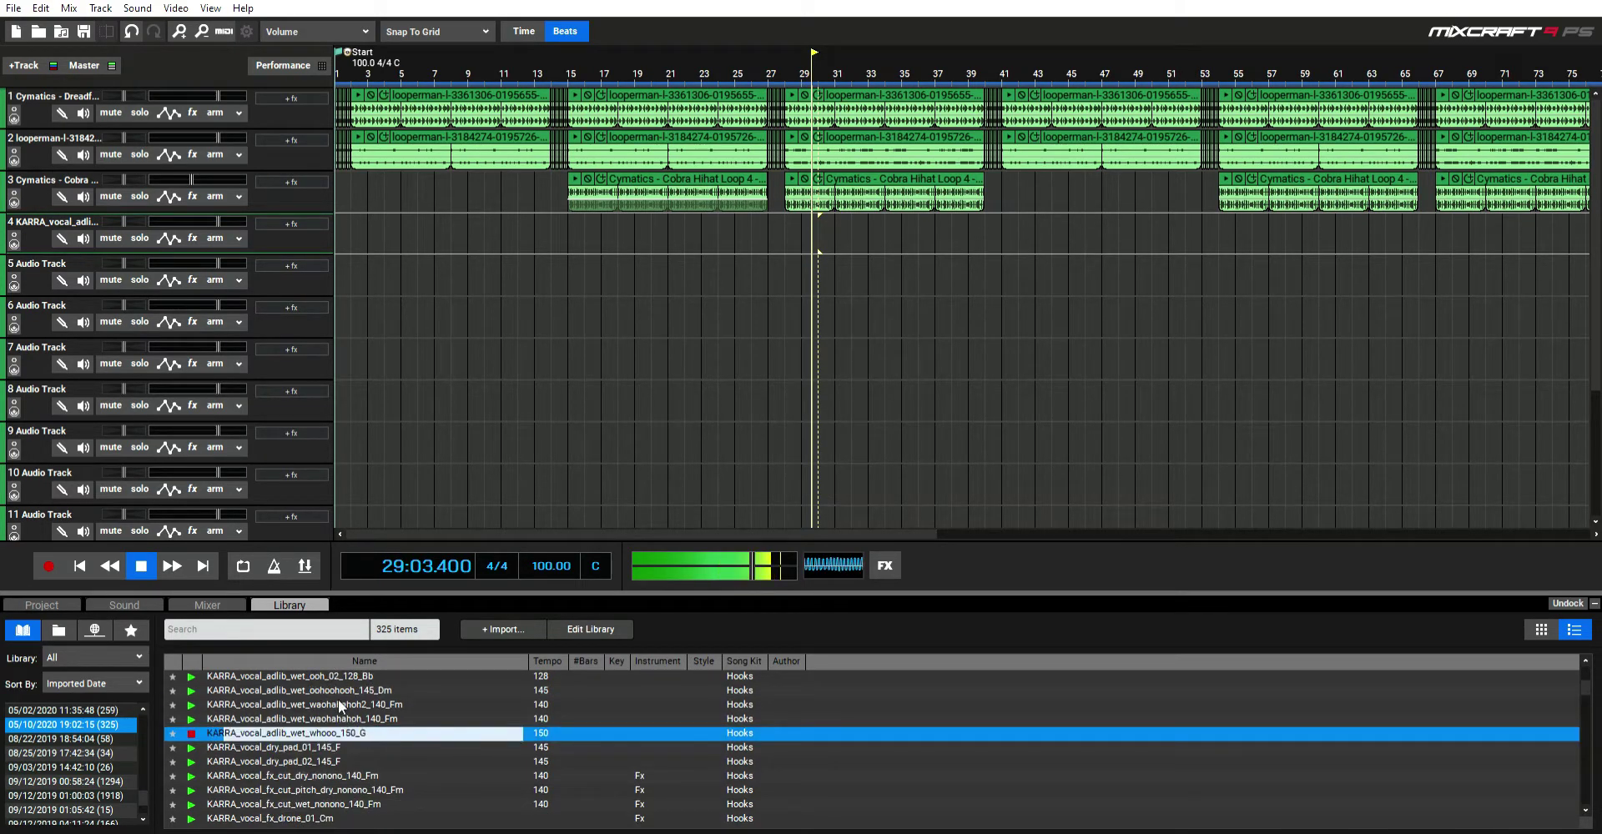
{"action": "left_click", "coordinate": [338, 709]}
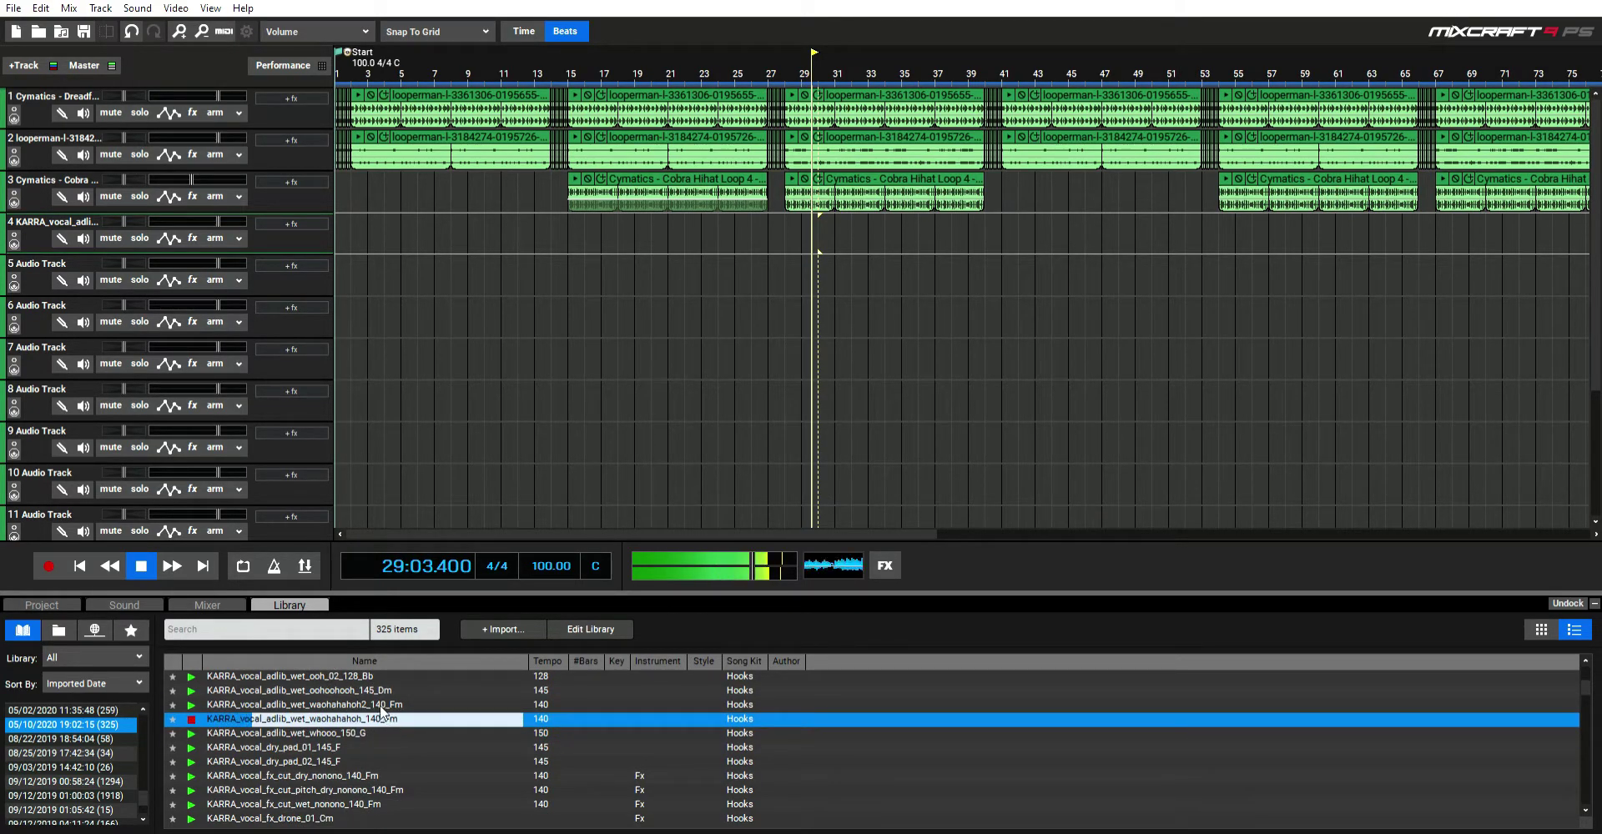
{"action": "scroll", "coordinate": [376, 738], "scroll_direction": "down", "scroll_amount": 2}
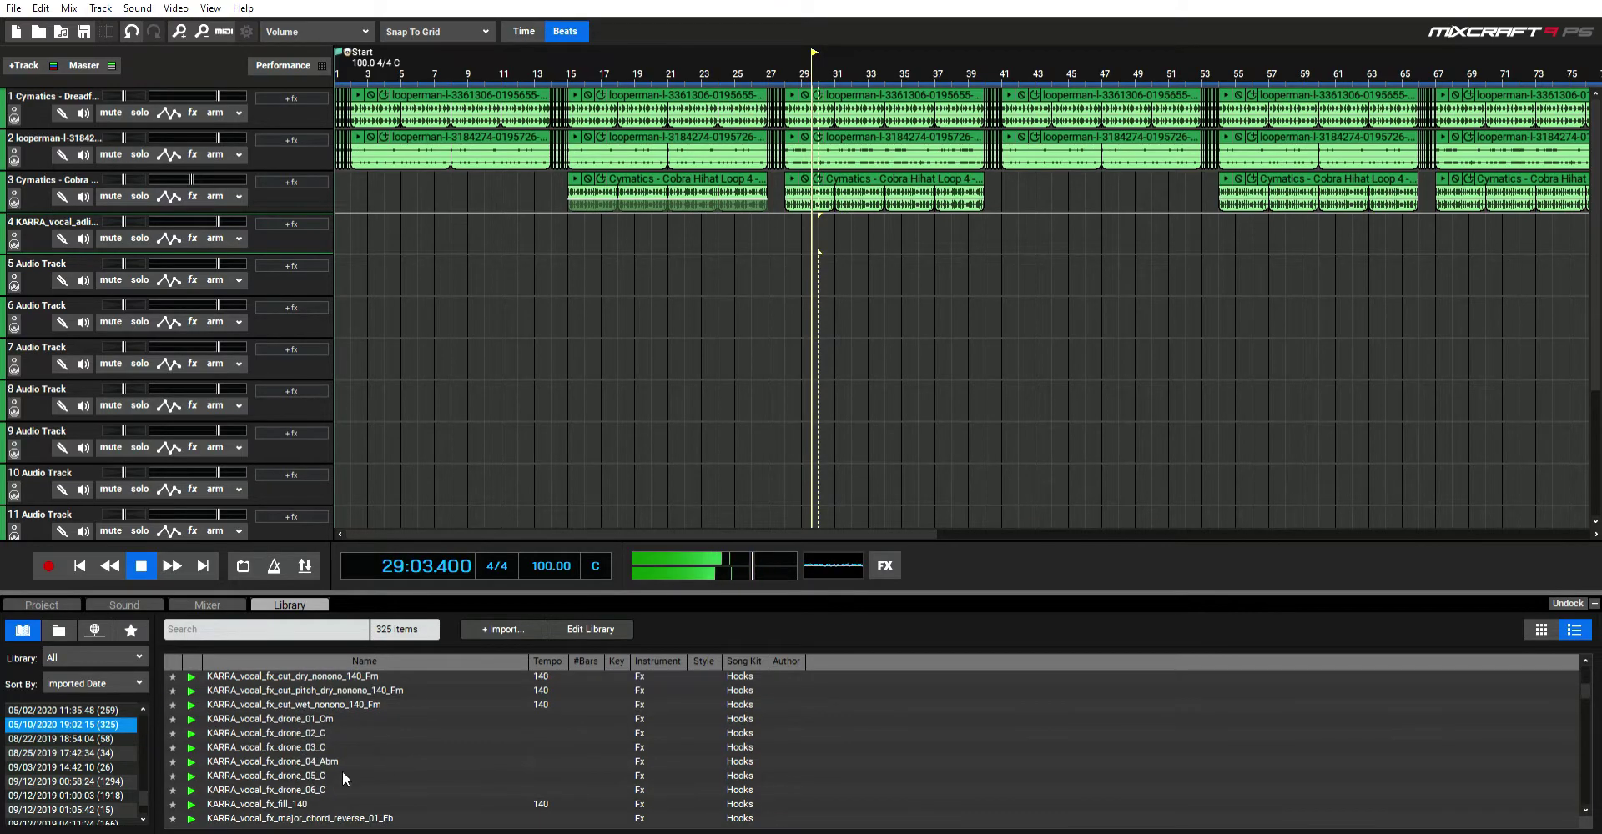
Step: Audition KARRA_vocal_fx_drone samples 05_C, 02_C and 03_C in the library
{"action": "left_click", "coordinate": [330, 789]}
{"action": "key", "text": "Up"}
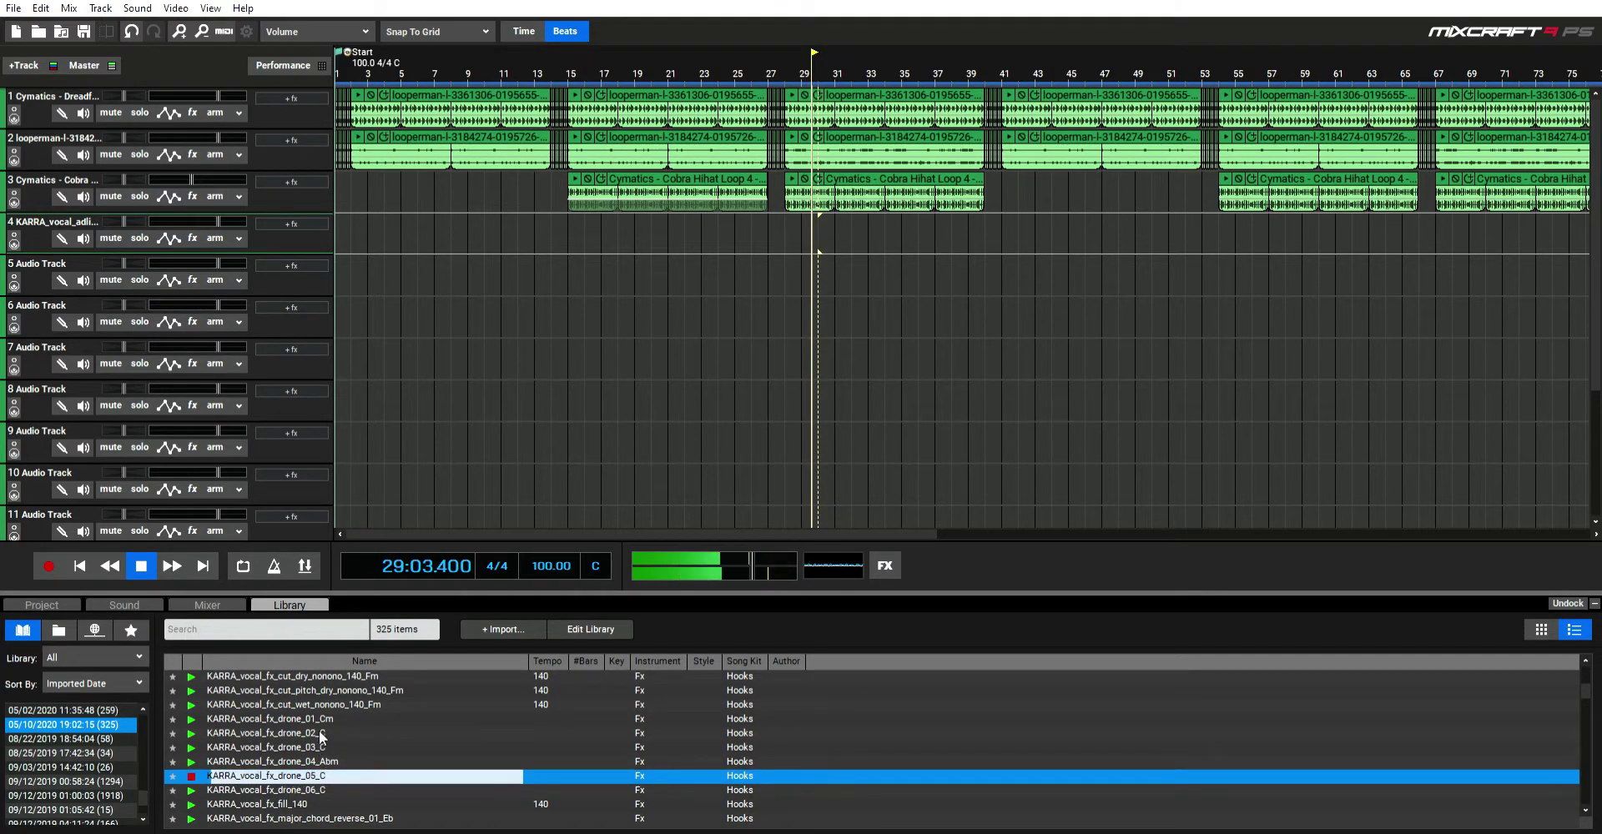
{"action": "left_click", "coordinate": [322, 732]}
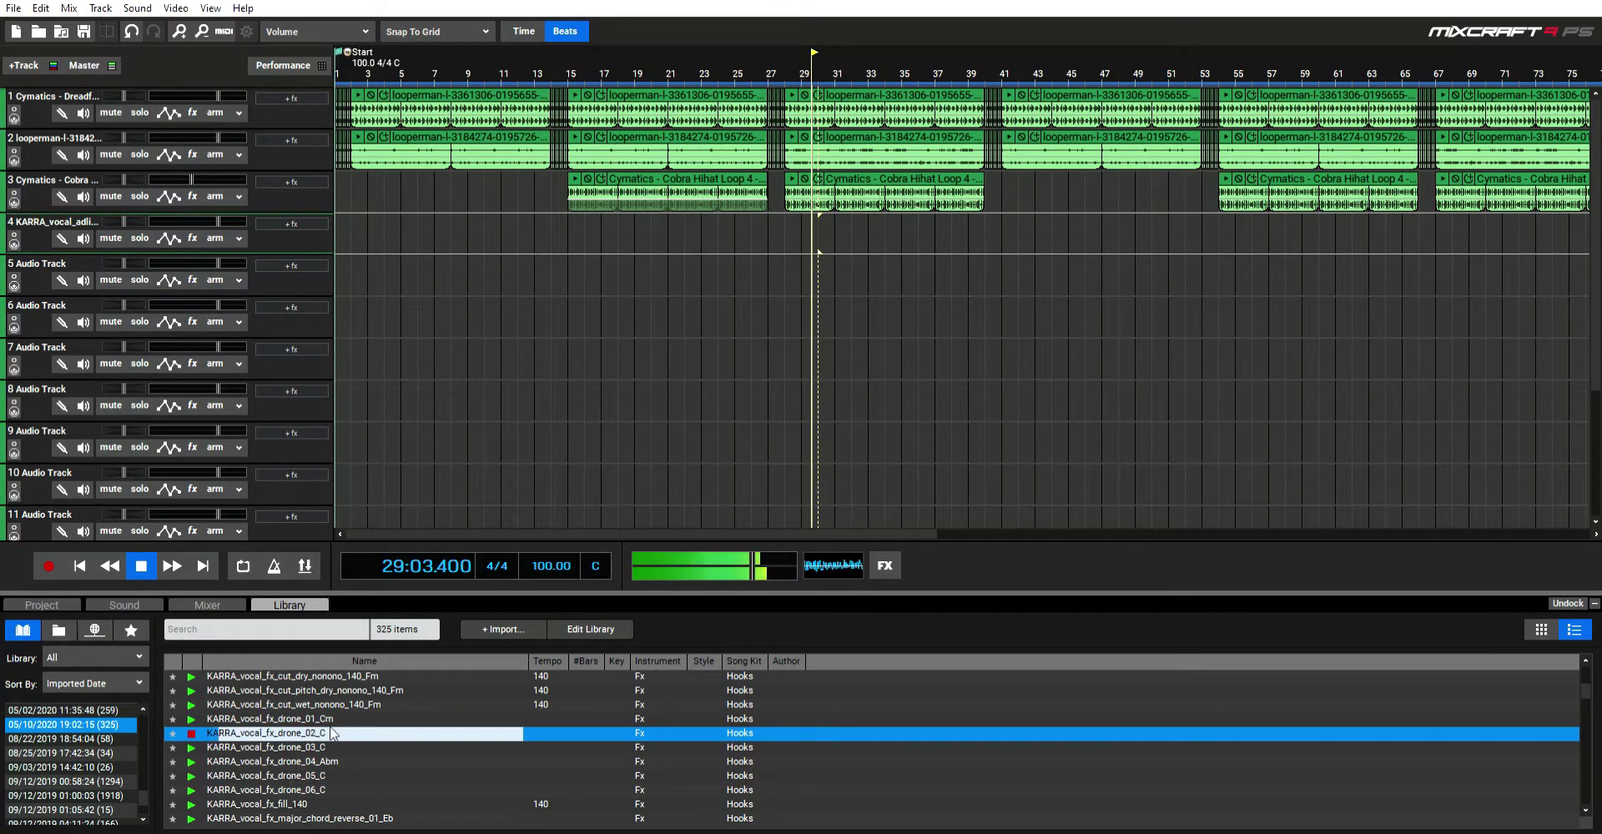
{"action": "key", "text": "Down"}
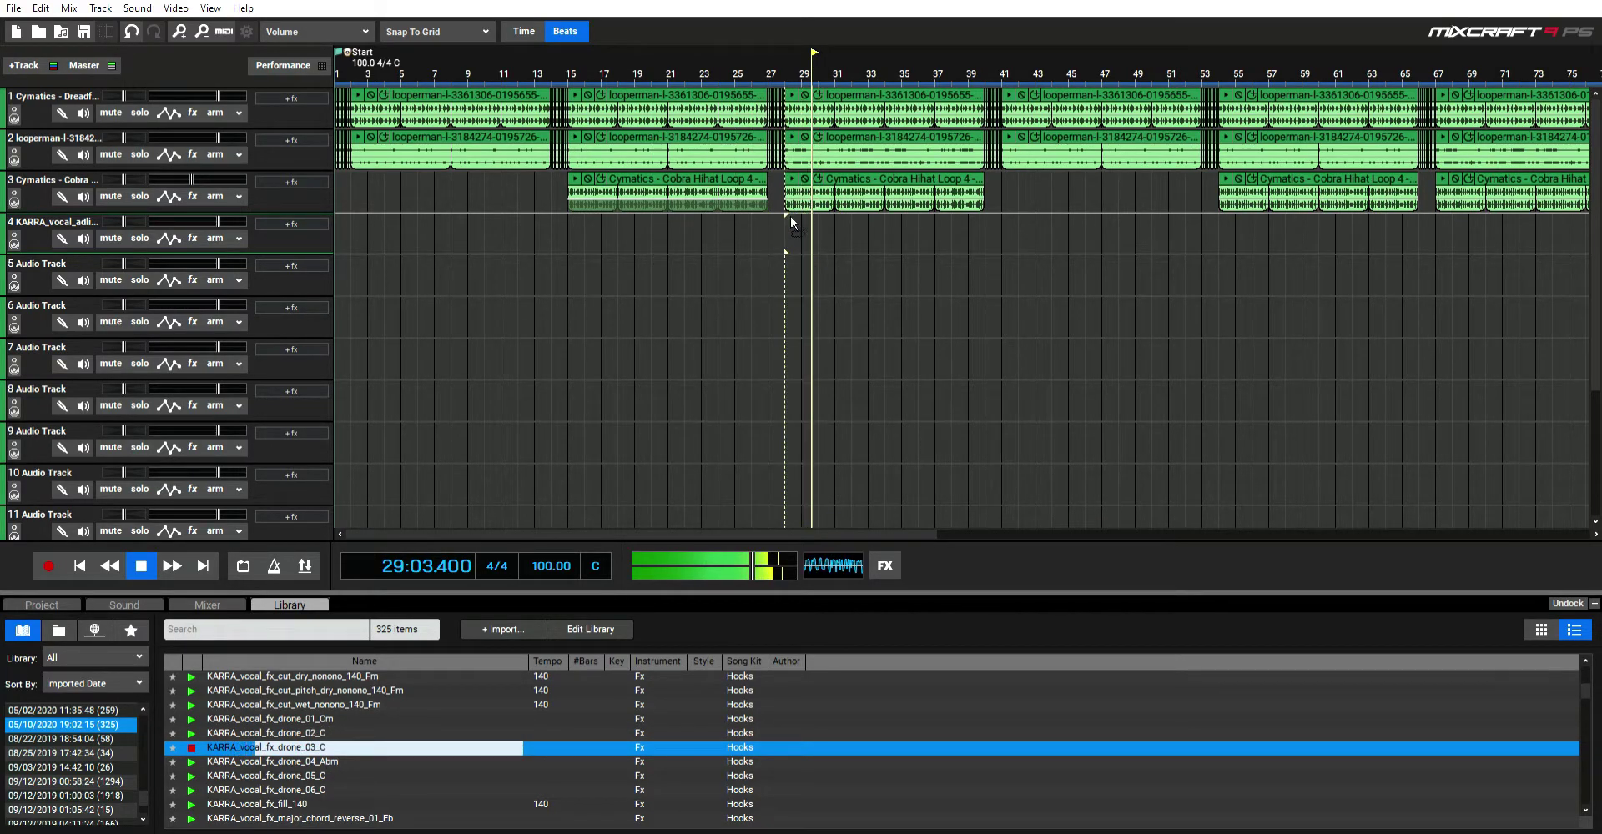
Step: Place KARRA_vocal_fx_drone_03_C on track 4 at bar 28, play it and shorten the clip to end at bar 34
{"action": "left_click_drag", "start_coordinate": [791, 221], "coordinate": [782, 250]}
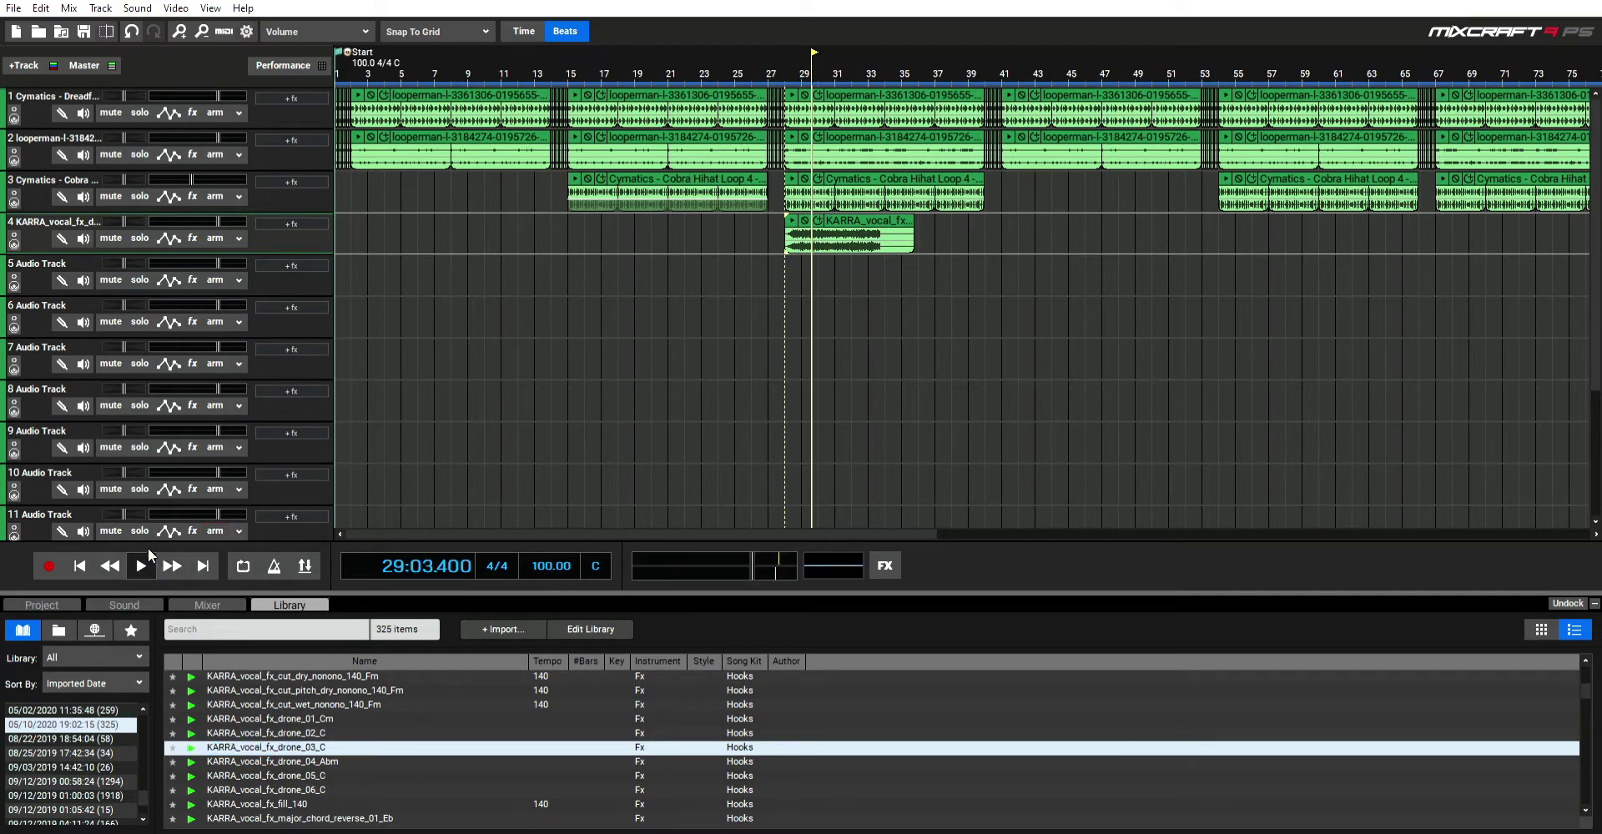
{"action": "left_click", "coordinate": [148, 567]}
{"action": "left_click", "coordinate": [788, 255]}
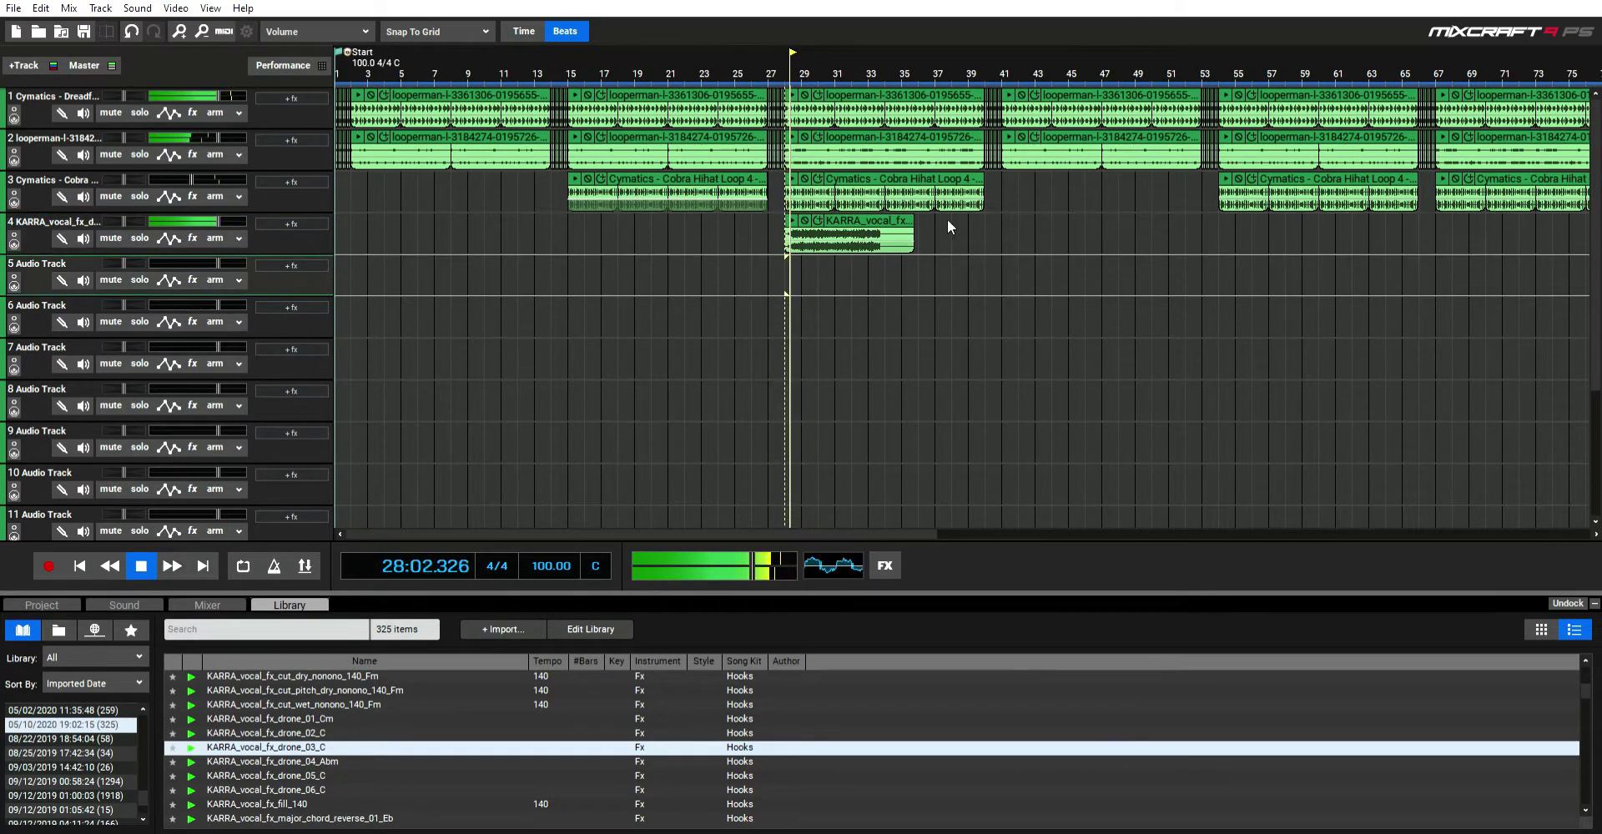
{"action": "left_click_drag", "start_coordinate": [914, 233], "coordinate": [883, 233]}
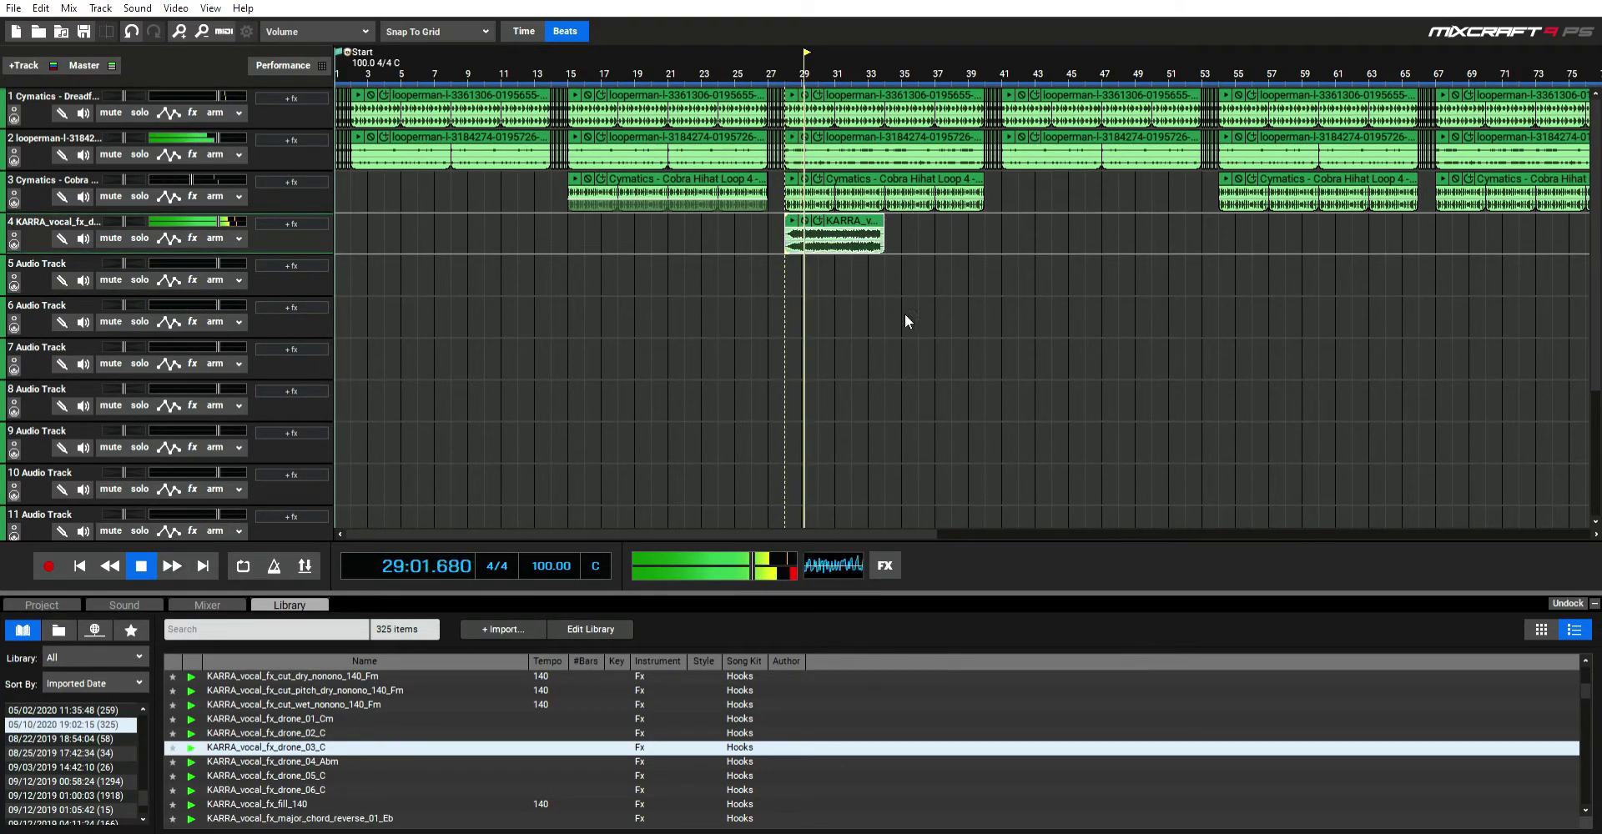
Step: Make the drone clip on track 4 follow the project key, with C as its original clip key, and replay from bar 28
{"action": "left_click", "coordinate": [837, 214]}
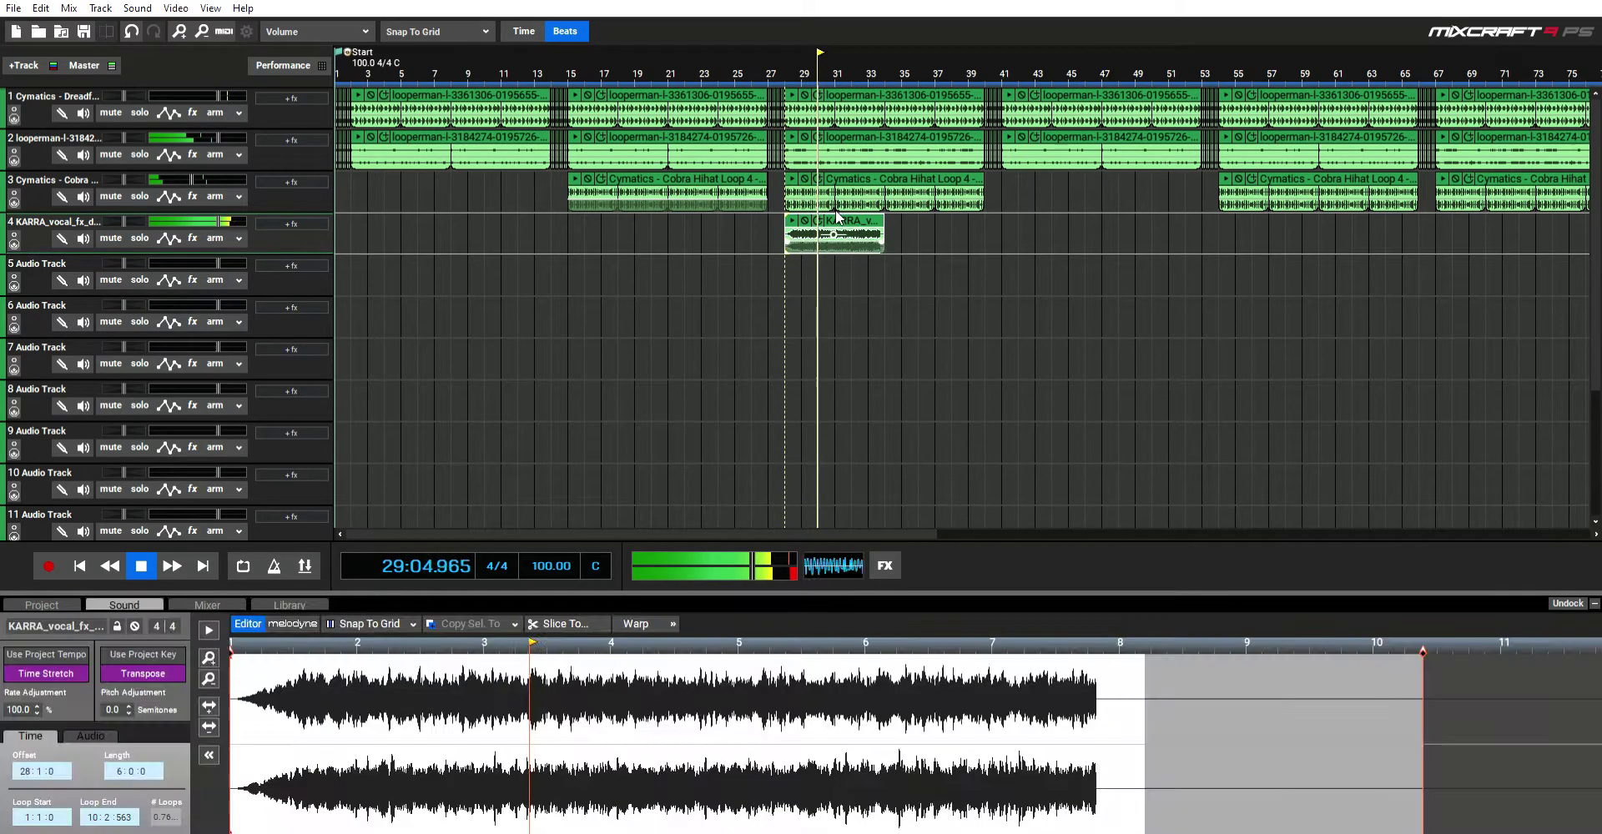
{"action": "left_click", "coordinate": [143, 654]}
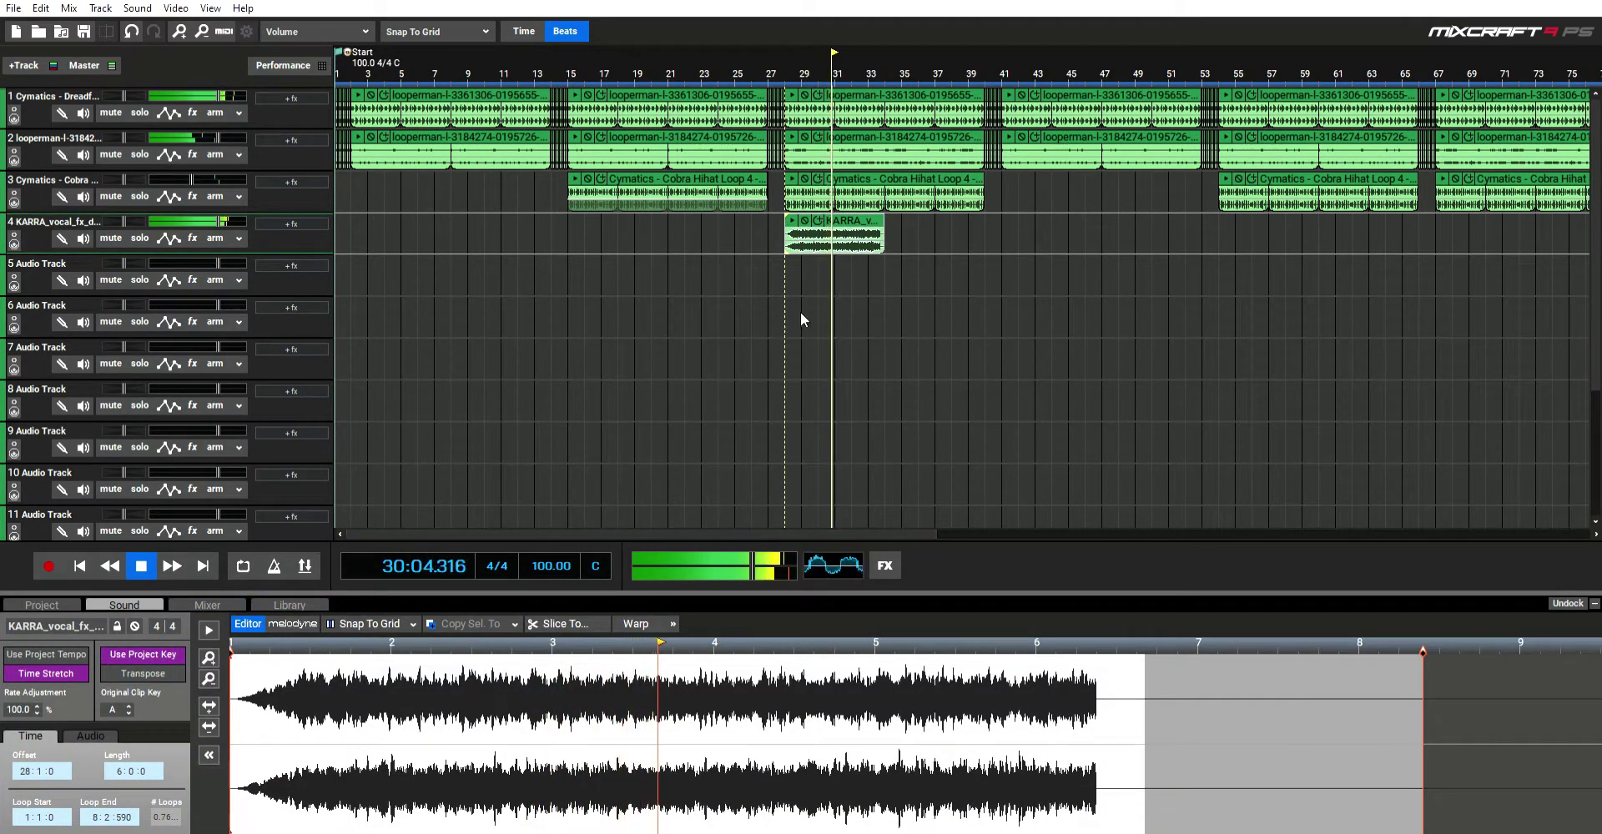
{"action": "left_click", "coordinate": [783, 263]}
{"action": "left_click", "coordinate": [128, 706]}
{"action": "left_click", "coordinate": [129, 706]}
{"action": "left_click", "coordinate": [128, 706]}
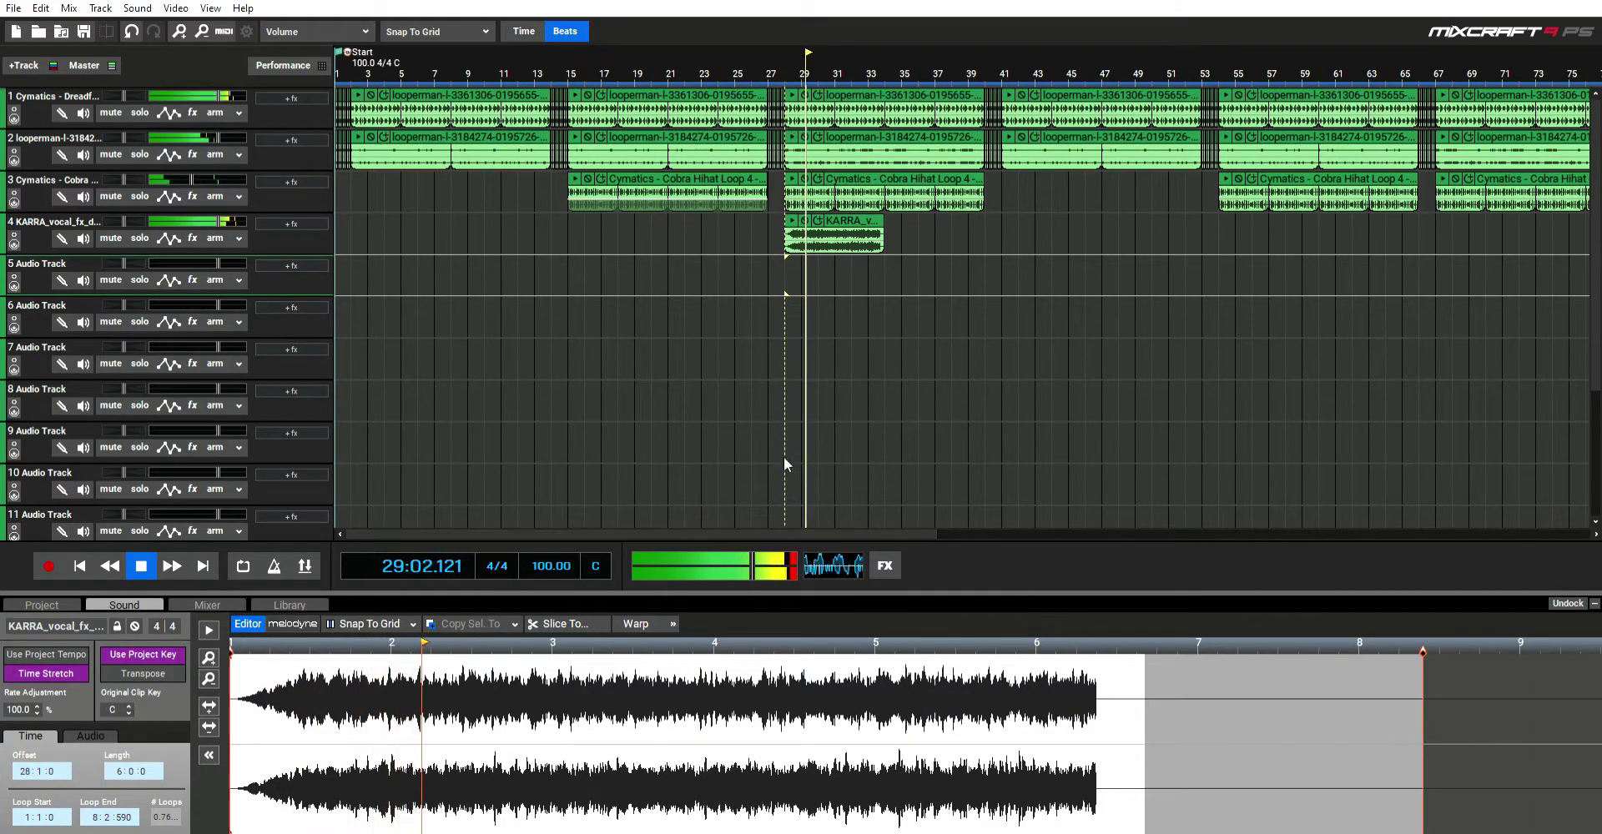
Step: Solo tracks 4 and 2 to hear the vocal drone against the looperman loop alone
{"action": "left_click", "coordinate": [139, 239]}
{"action": "left_click", "coordinate": [139, 154]}
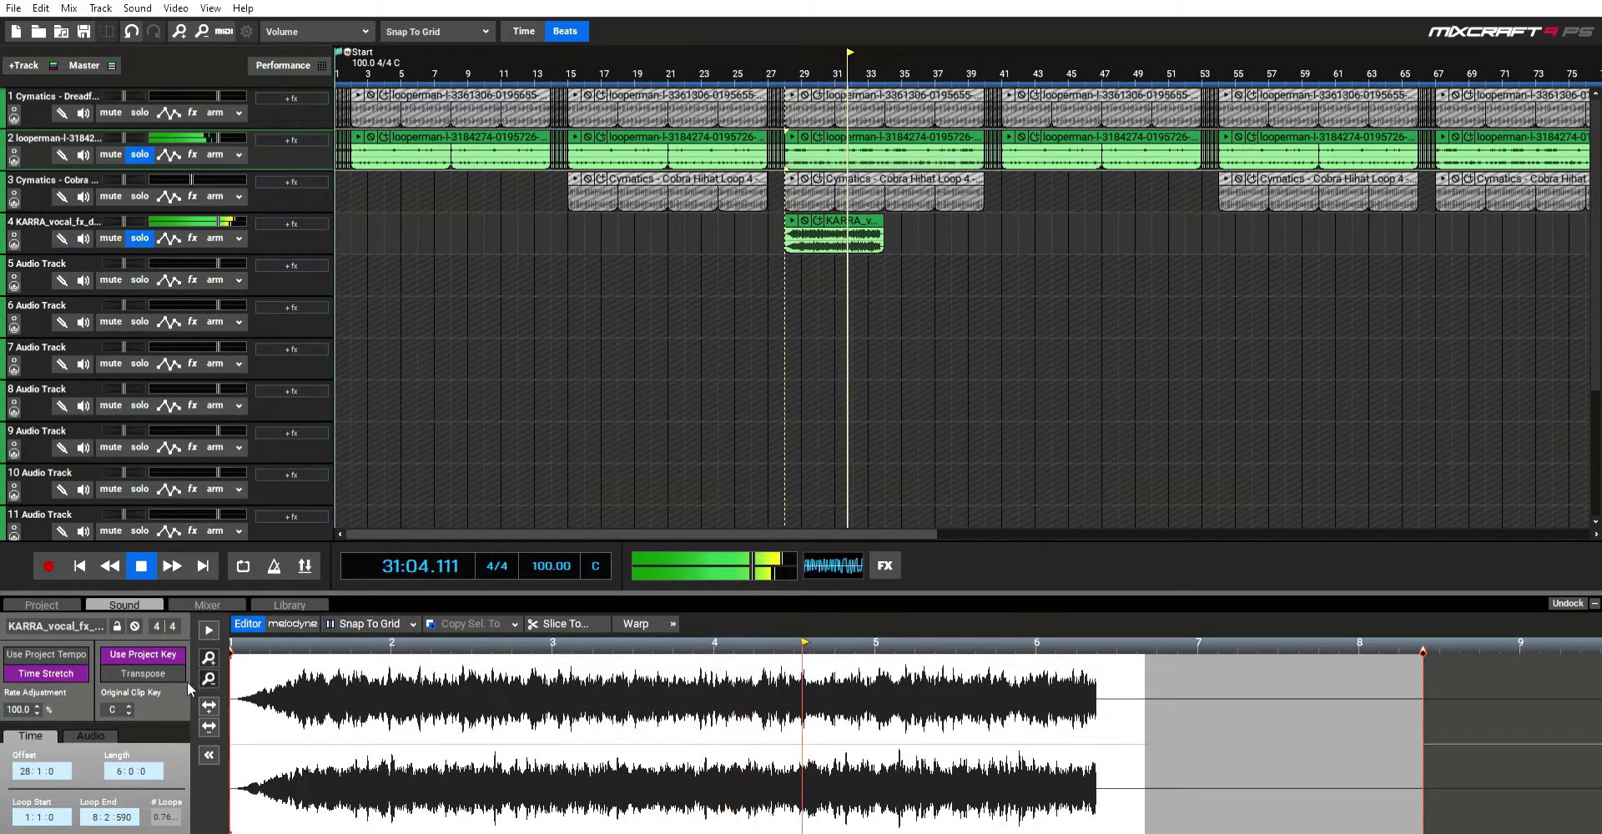
Step: Try G as the drone clip's original key, stop playback and delete the clip from track 4
{"action": "left_click", "coordinate": [129, 713]}
{"action": "left_click", "coordinate": [129, 714]}
{"action": "left_click", "coordinate": [128, 713]}
{"action": "left_click", "coordinate": [129, 713]}
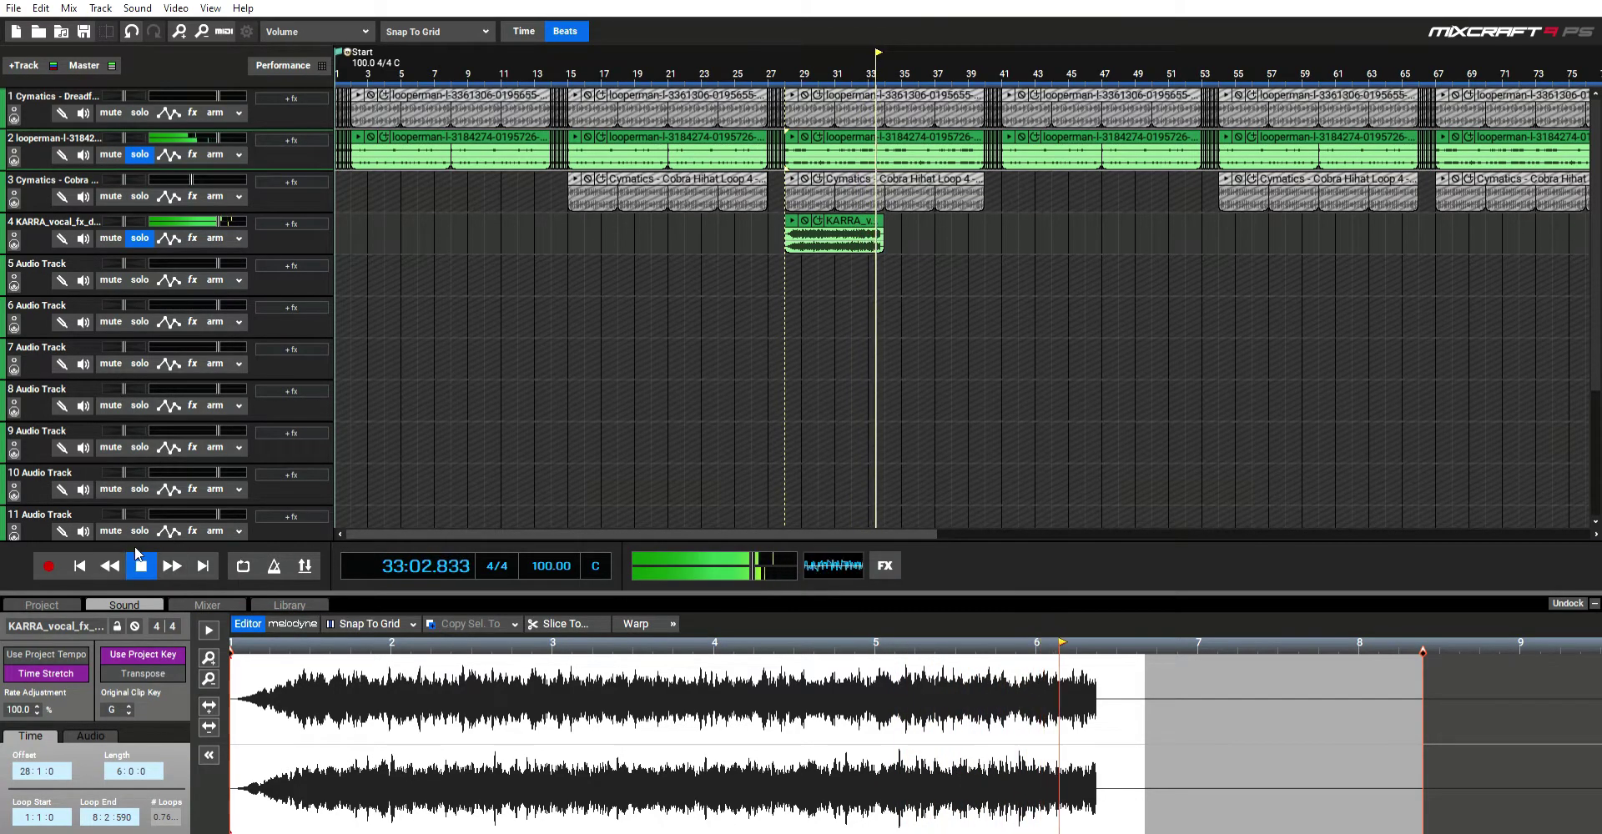
{"action": "left_click", "coordinate": [140, 565]}
{"action": "key", "text": "Delete"}
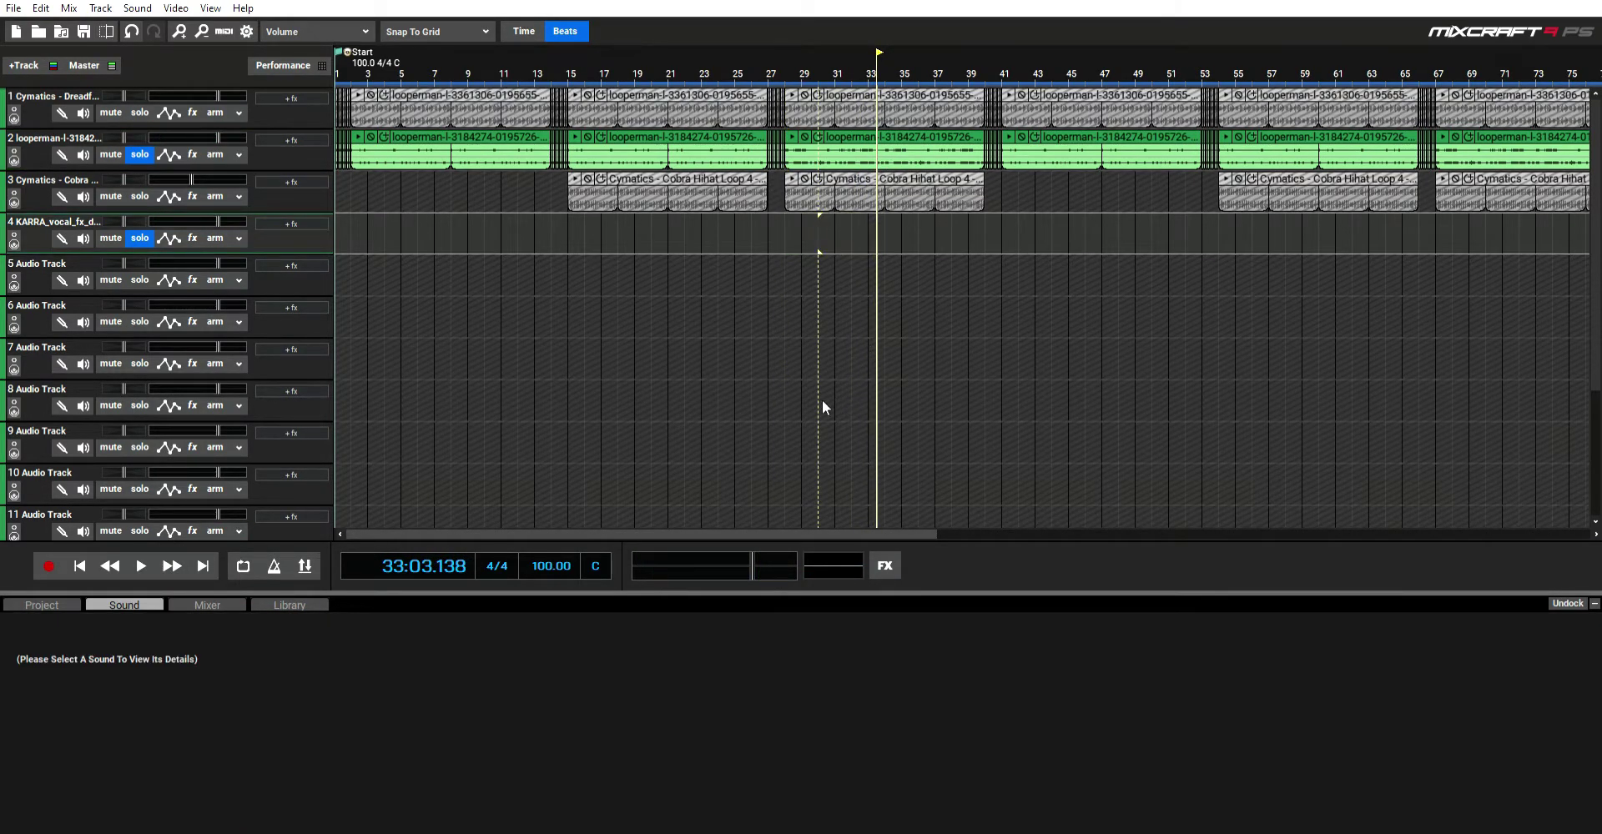
Step: Return to the library and audition the KARRA_vocal_fx_drone samples from 01_Cm to 06_C
{"action": "left_click", "coordinate": [284, 595]}
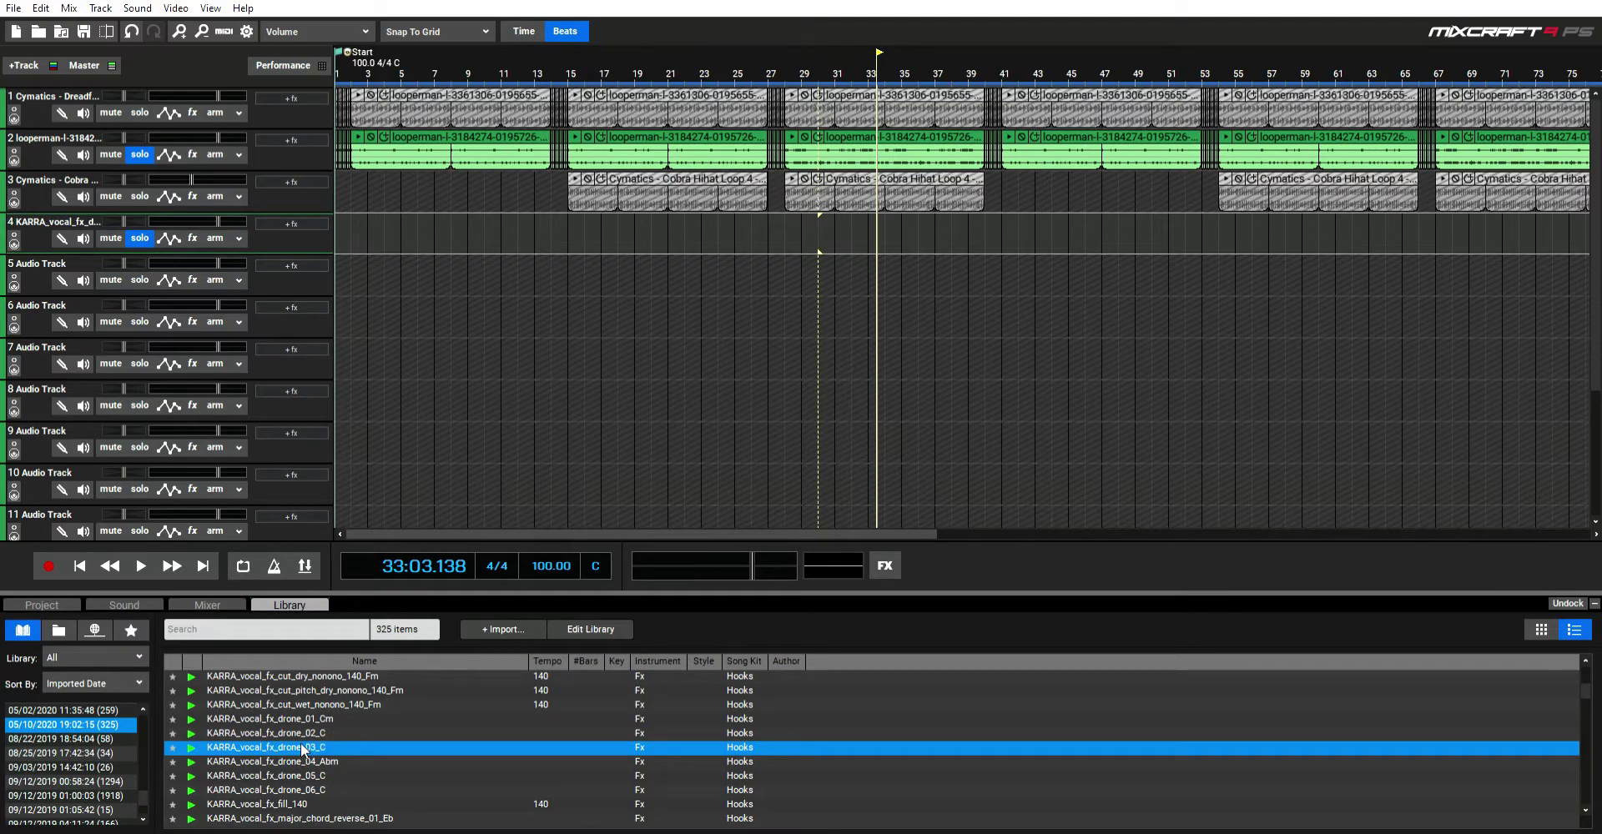
{"action": "key", "text": "Down"}
{"action": "key", "text": "Down"}
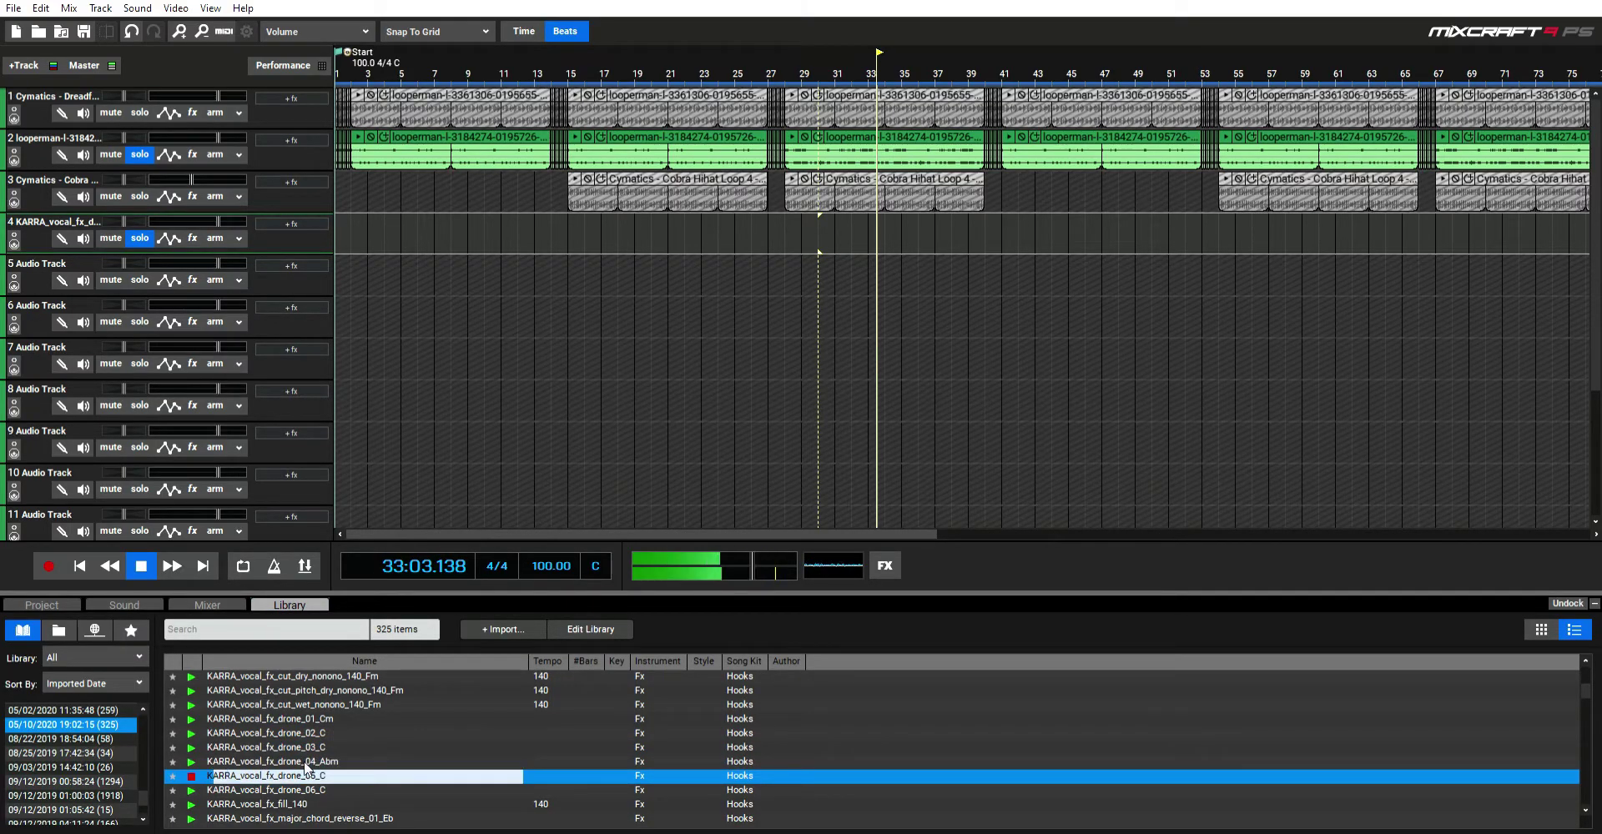
{"action": "key", "text": "Down"}
{"action": "left_click", "coordinate": [323, 718]}
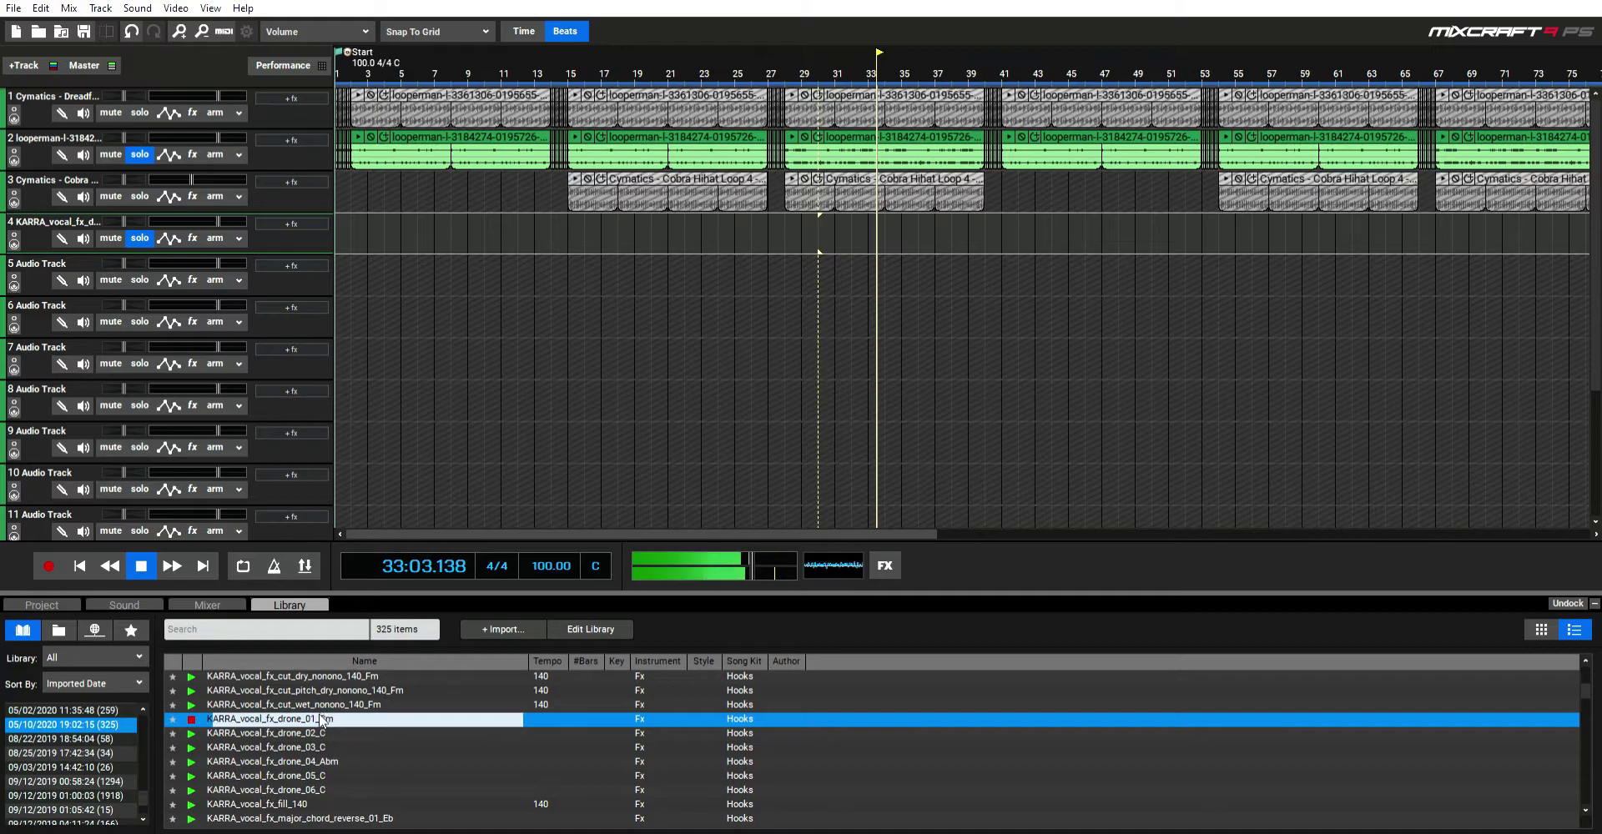
{"action": "left_click", "coordinate": [322, 732]}
{"action": "left_click", "coordinate": [319, 747]}
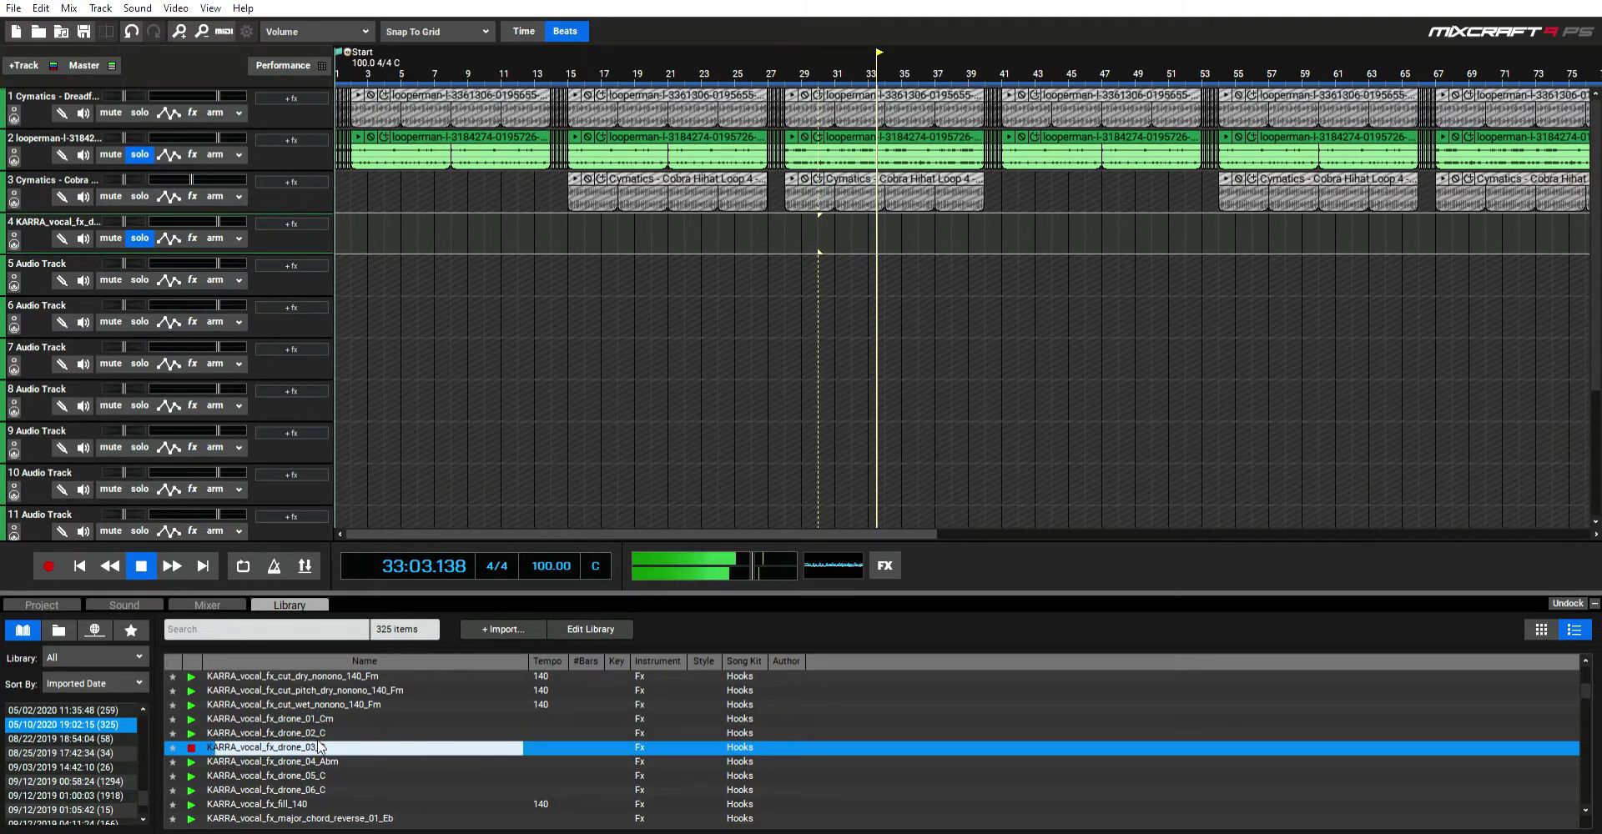
{"action": "left_click", "coordinate": [314, 770]}
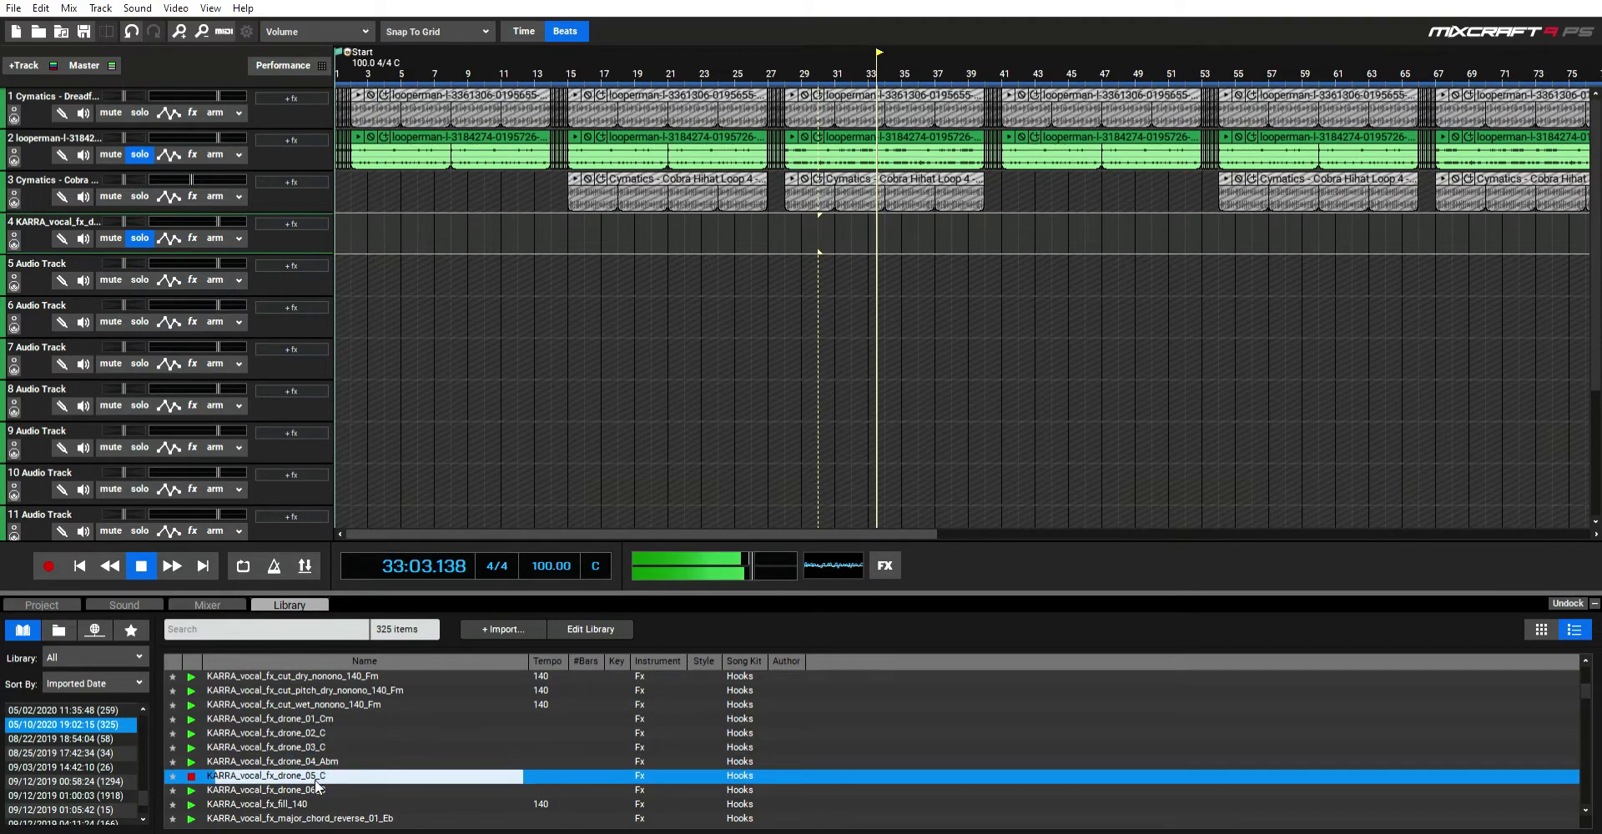
{"action": "key", "text": "Down"}
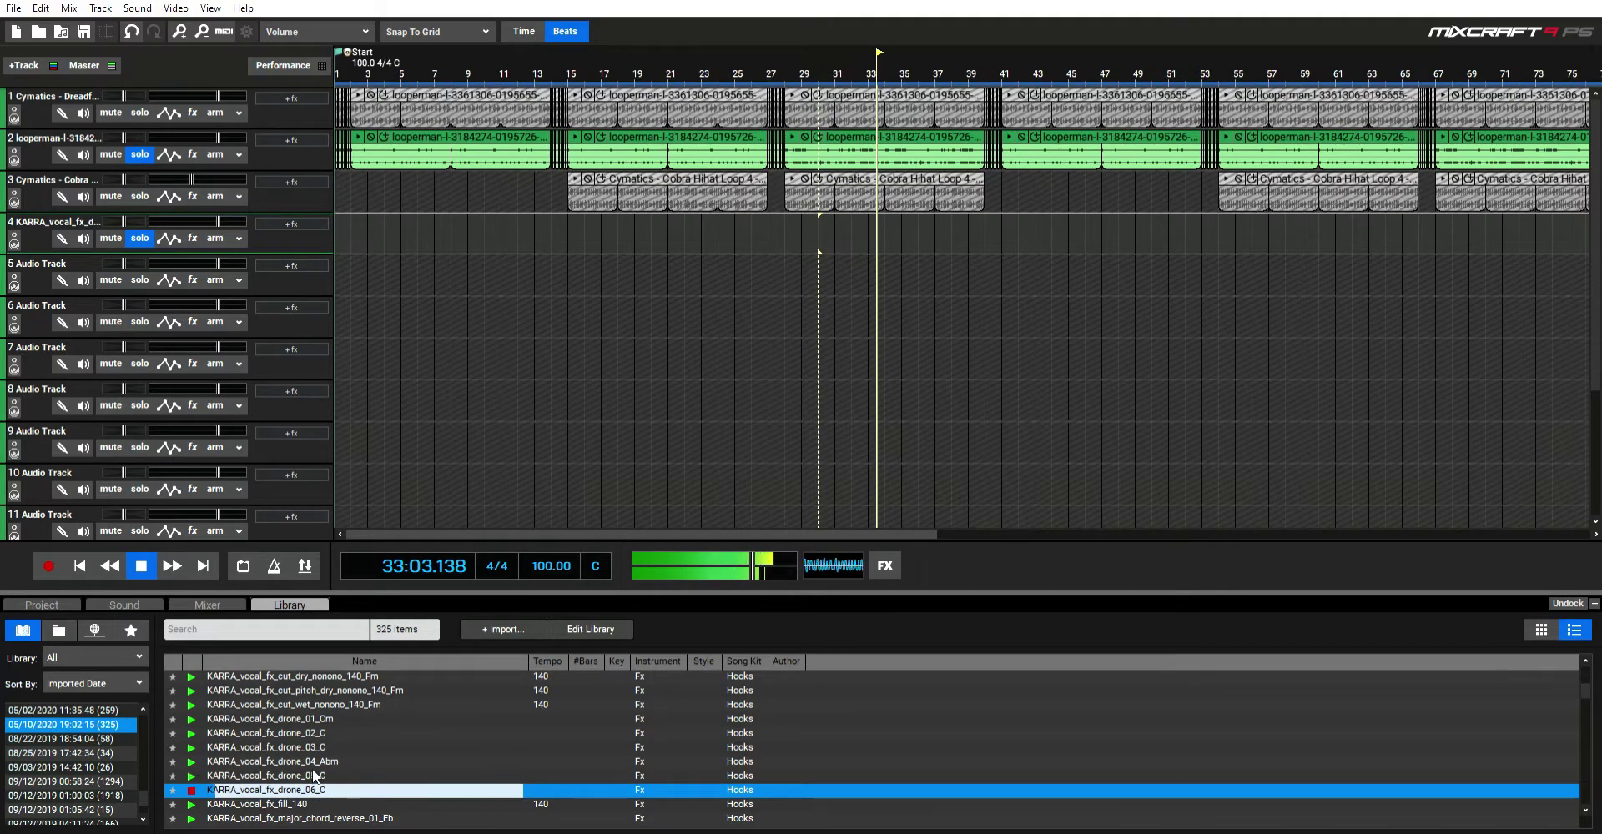
Step: Place KARRA_vocal_fx_drone_06_C on track 4 at bar 28, play it and shorten the clip to end at bar 34
{"action": "left_click_drag", "start_coordinate": [783, 268], "coordinate": [783, 269]}
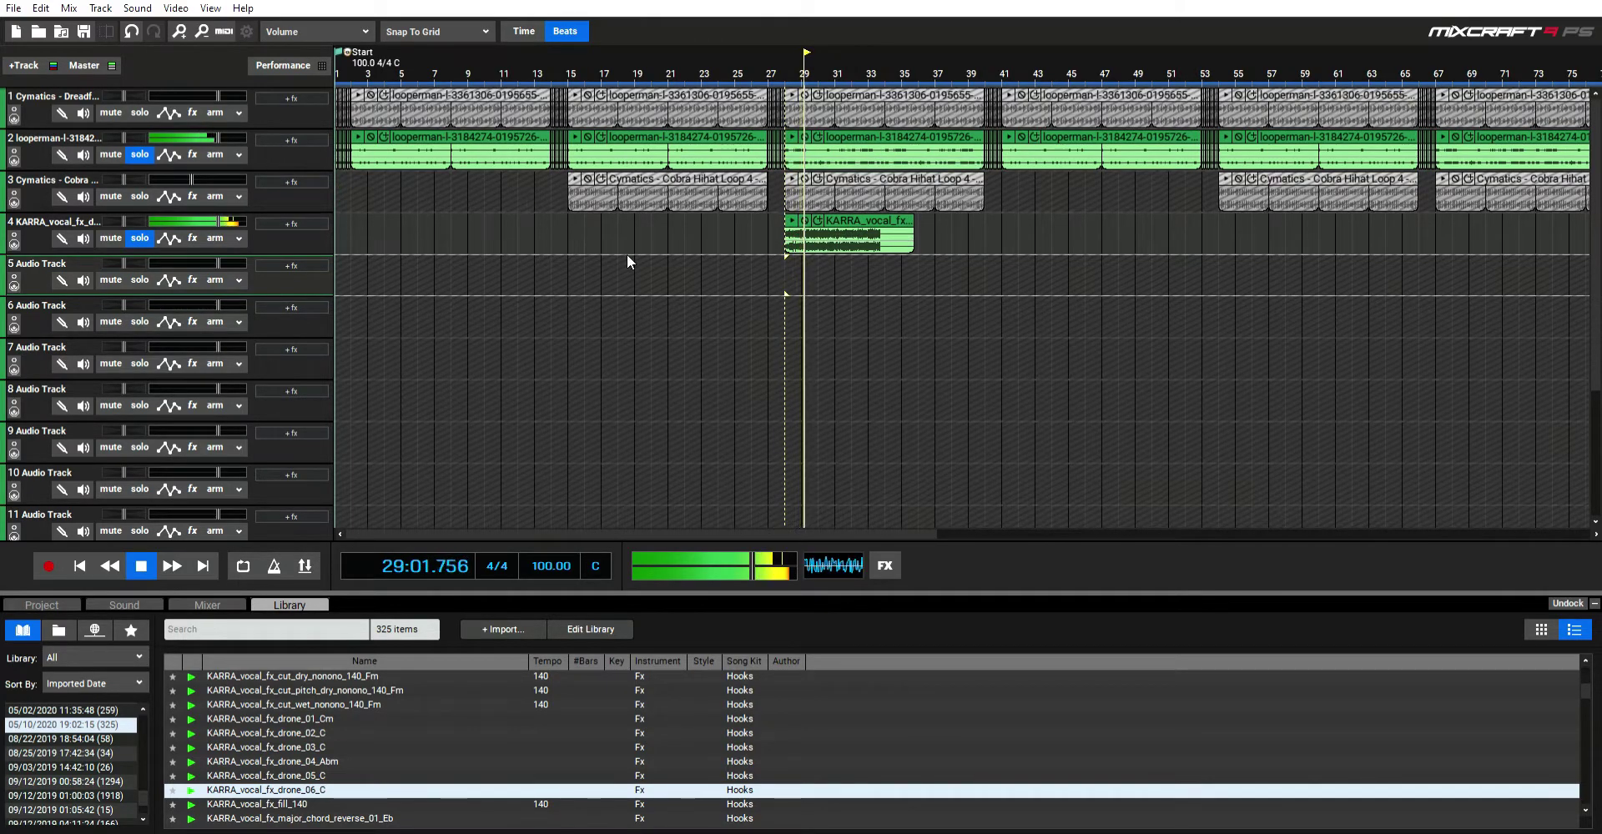
{"action": "left_click", "coordinate": [167, 202]}
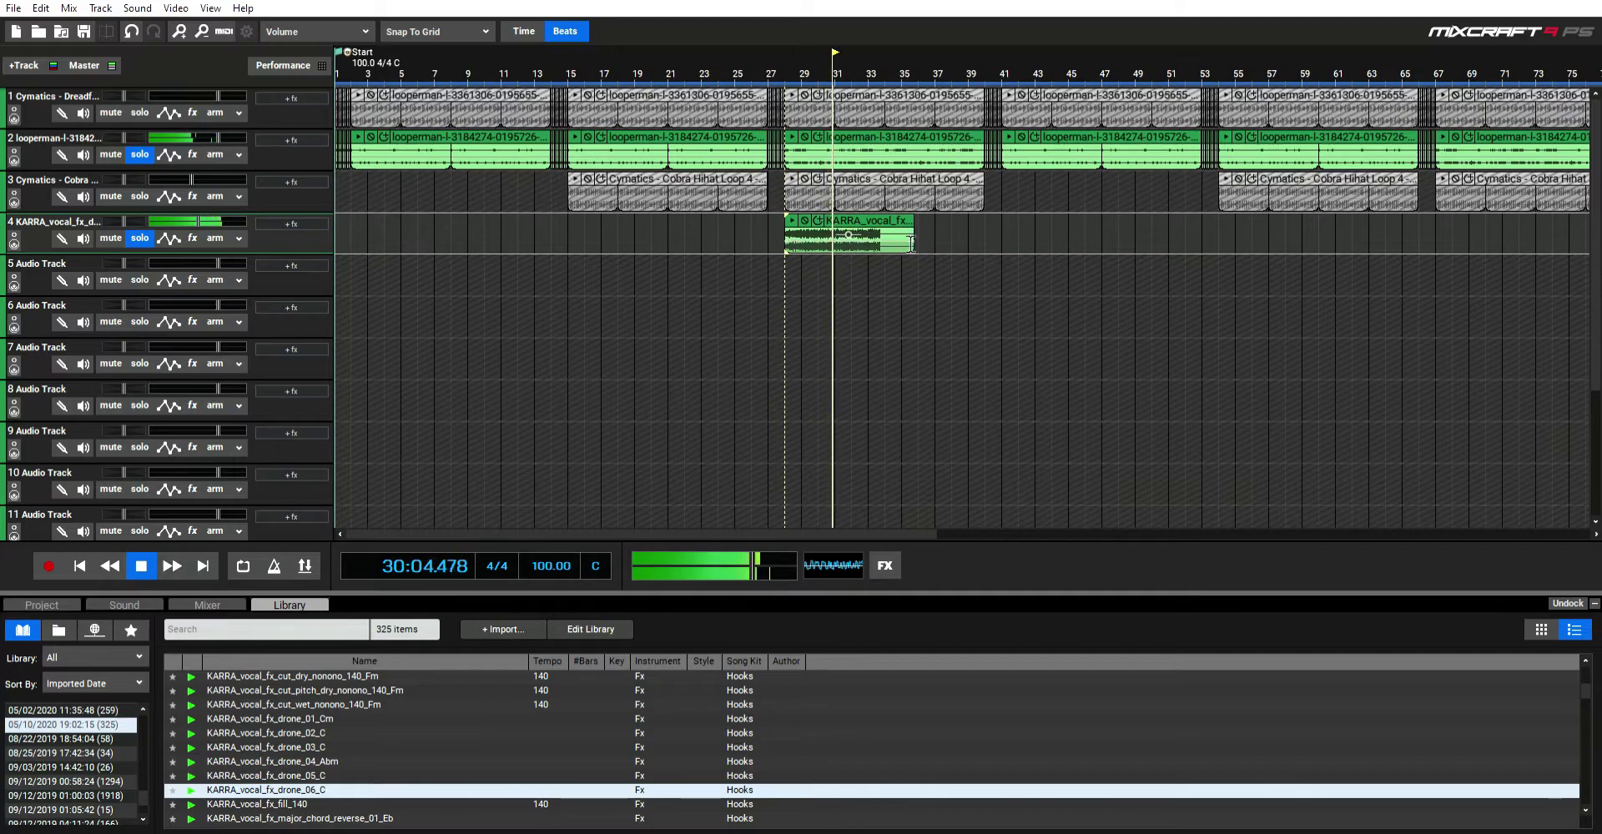
{"action": "left_click_drag", "start_coordinate": [913, 236], "coordinate": [883, 241]}
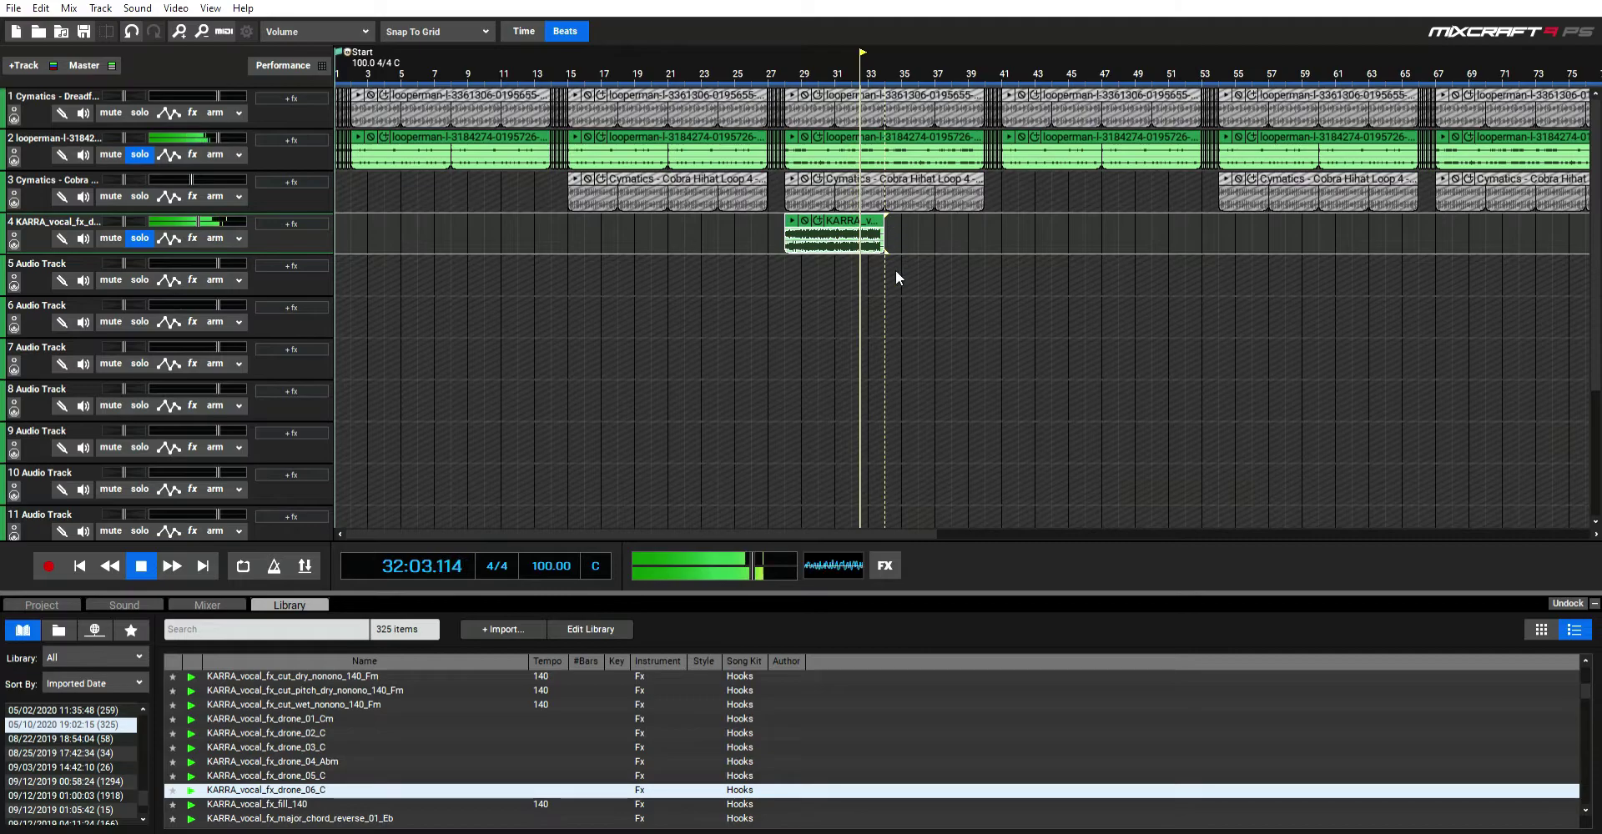
Step: Duplicate the drone clip on track 4 out to bar 40 and overlap another copy across the join, starting at bar 31
{"action": "key", "text": "ctrl+d"}
{"action": "left_click", "coordinate": [1024, 225]}
{"action": "key", "text": "ctrl+v"}
{"action": "left_click_drag", "start_coordinate": [1075, 222], "coordinate": [891, 229]}
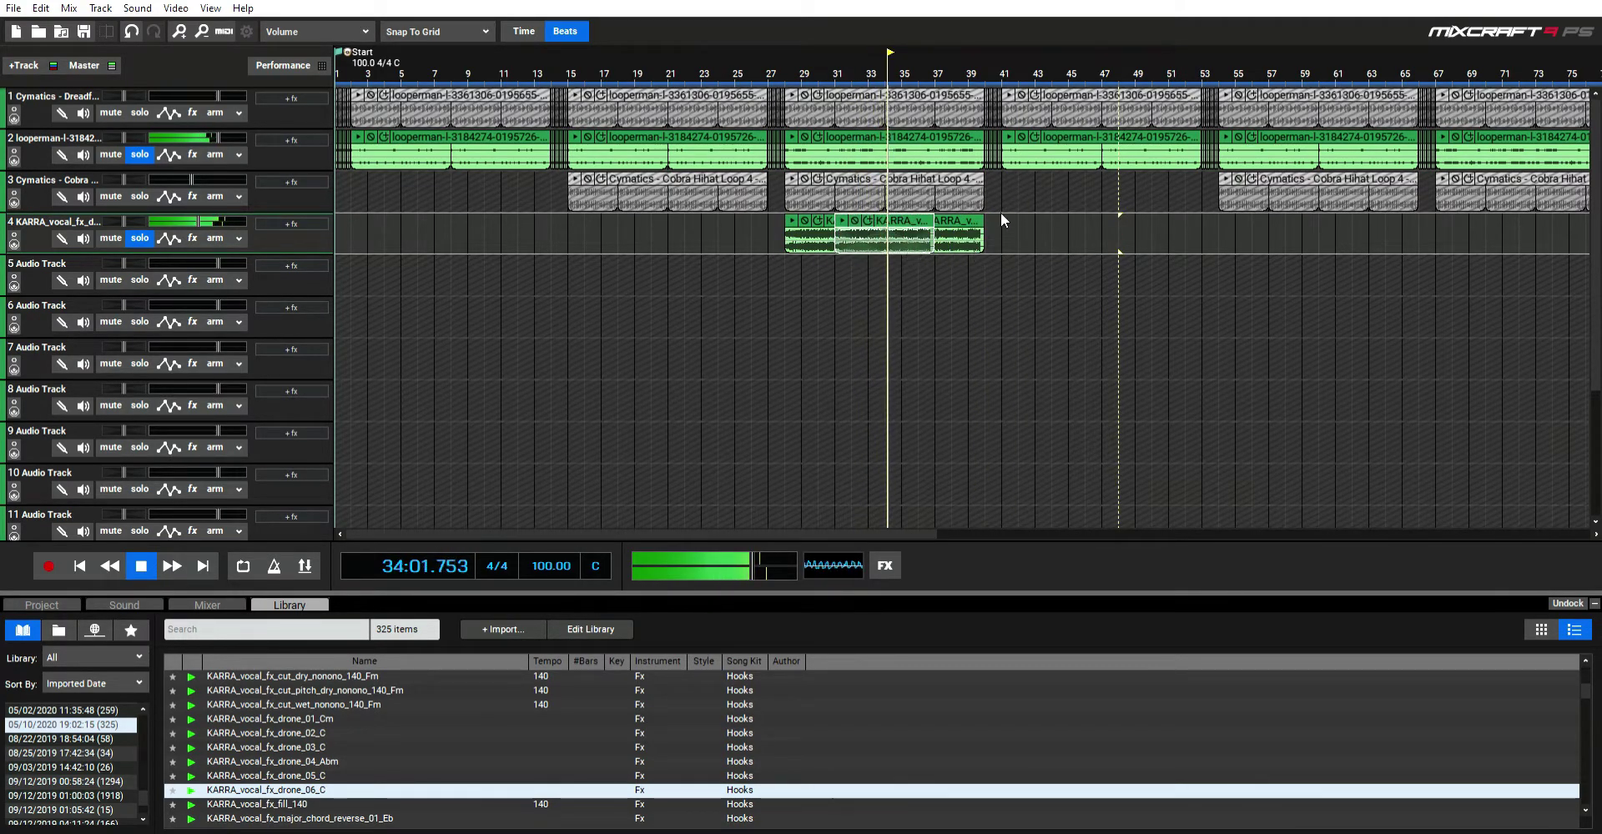
Step: Shape a volume fade-in on the overlapping drone copy, rising from its start at bar 31 to a point at bar 34
{"action": "left_click", "coordinate": [884, 235]}
{"action": "left_click", "coordinate": [885, 238]}
{"action": "left_click_drag", "start_coordinate": [837, 242], "coordinate": [837, 250]}
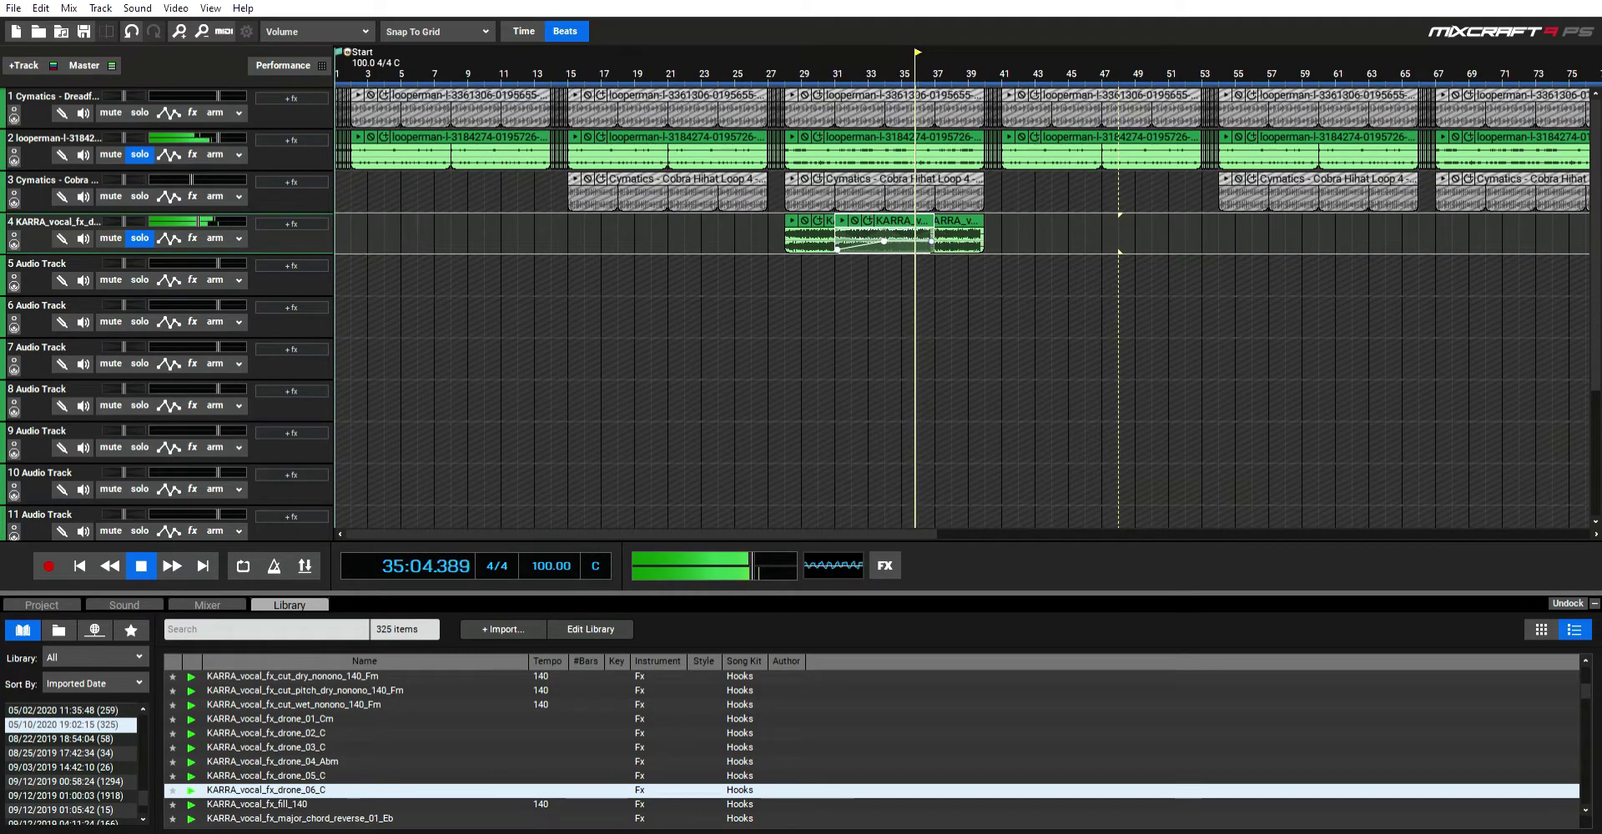
Step: Shape rise-and-fall volume envelopes on the two end-to-end drone clips and merge all the drone clips on track 4 into one
{"action": "left_click", "coordinate": [817, 225]}
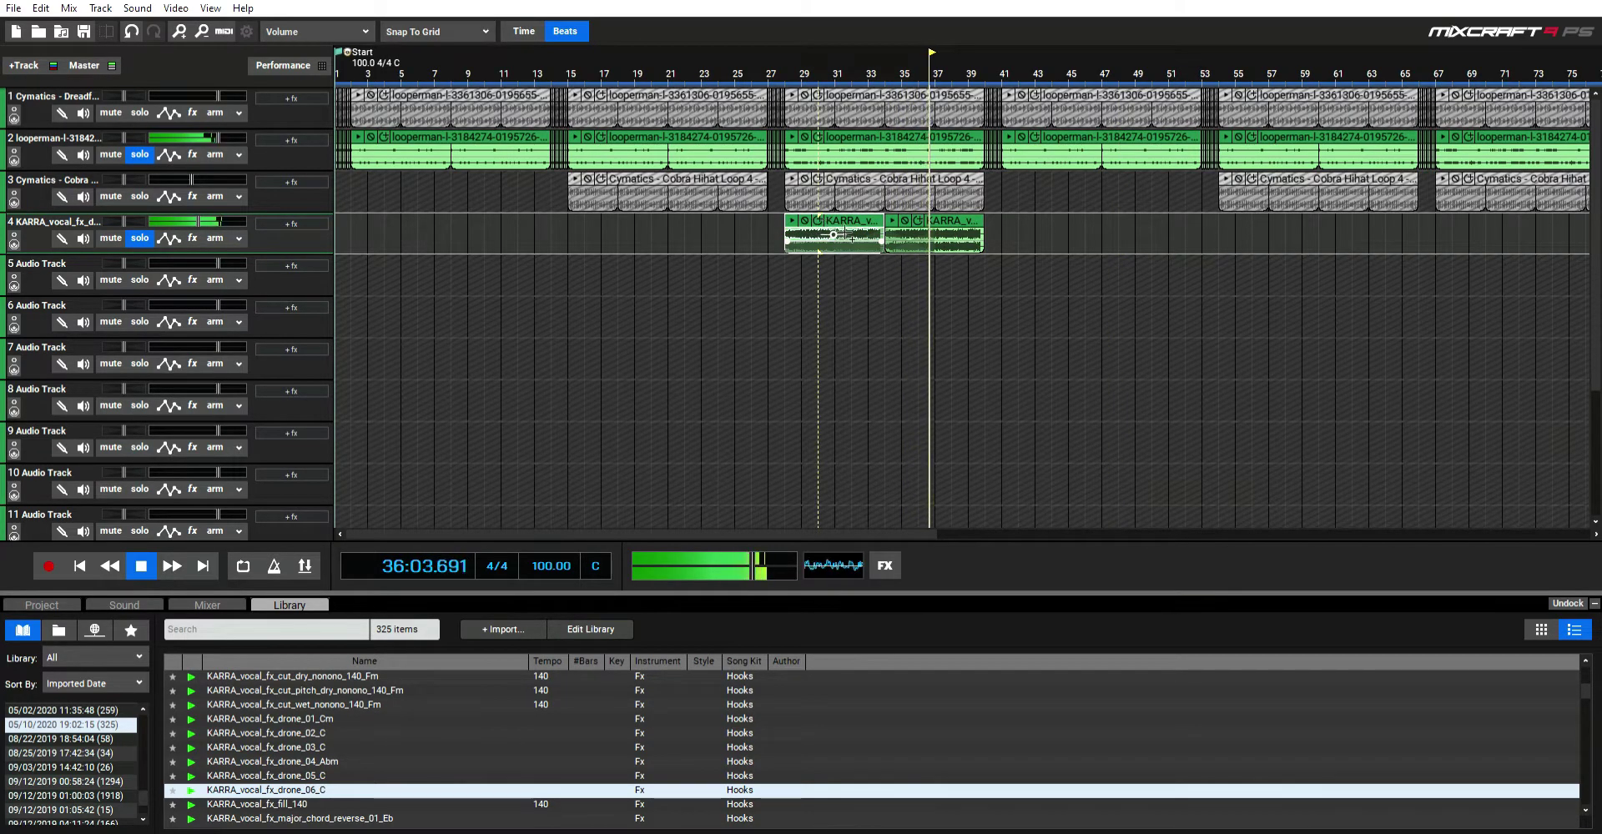
{"action": "left_click_drag", "start_coordinate": [833, 235], "coordinate": [887, 250]}
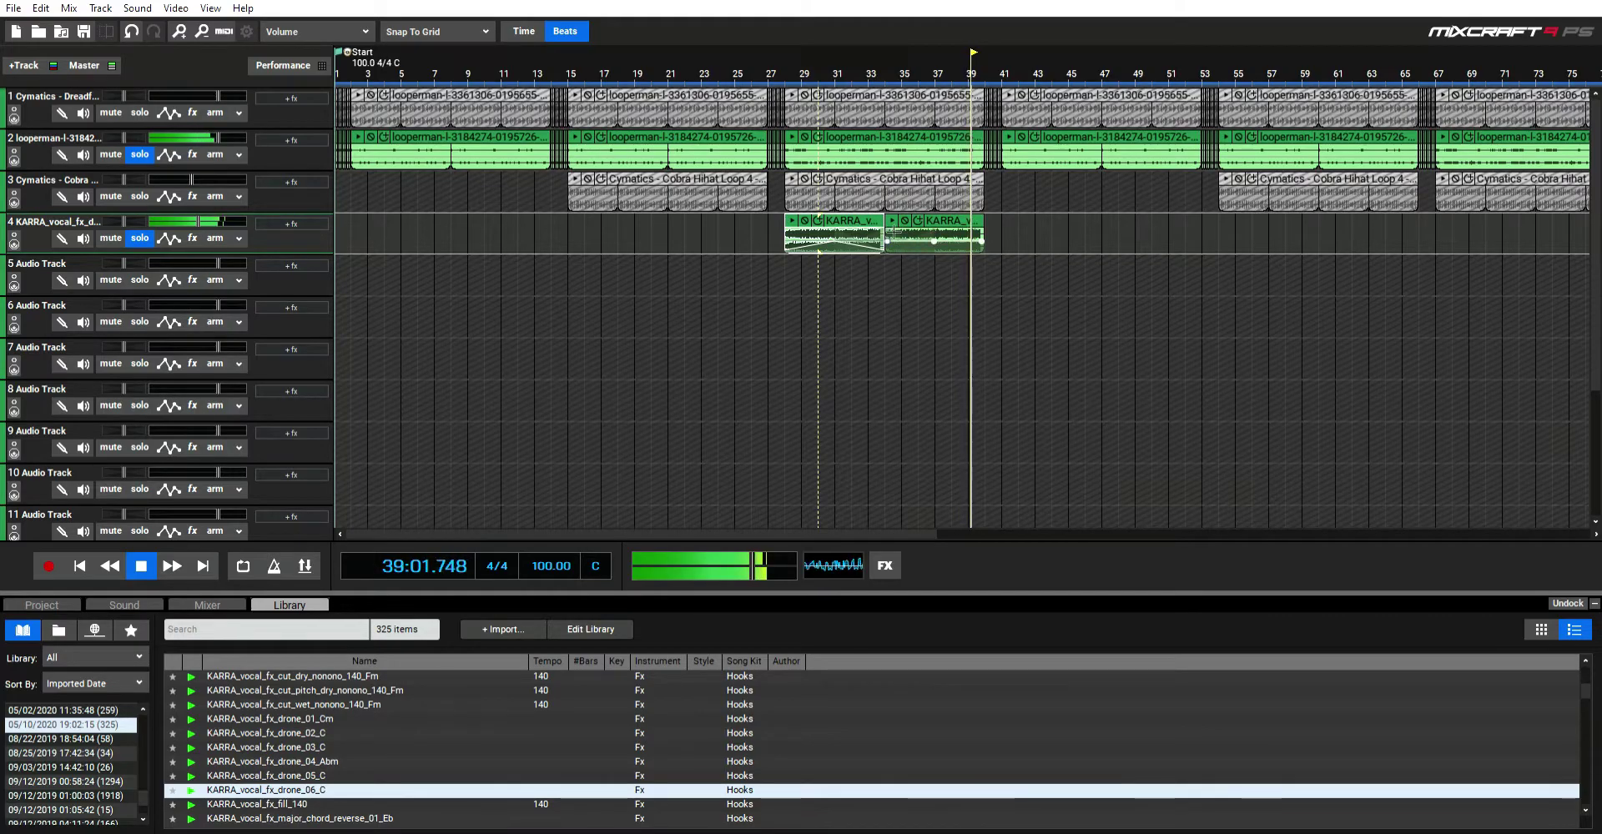
{"action": "left_click_drag", "start_coordinate": [982, 241], "coordinate": [701, 225]}
{"action": "left_click", "coordinate": [844, 219]}
{"action": "key", "text": "ctrl+w"}
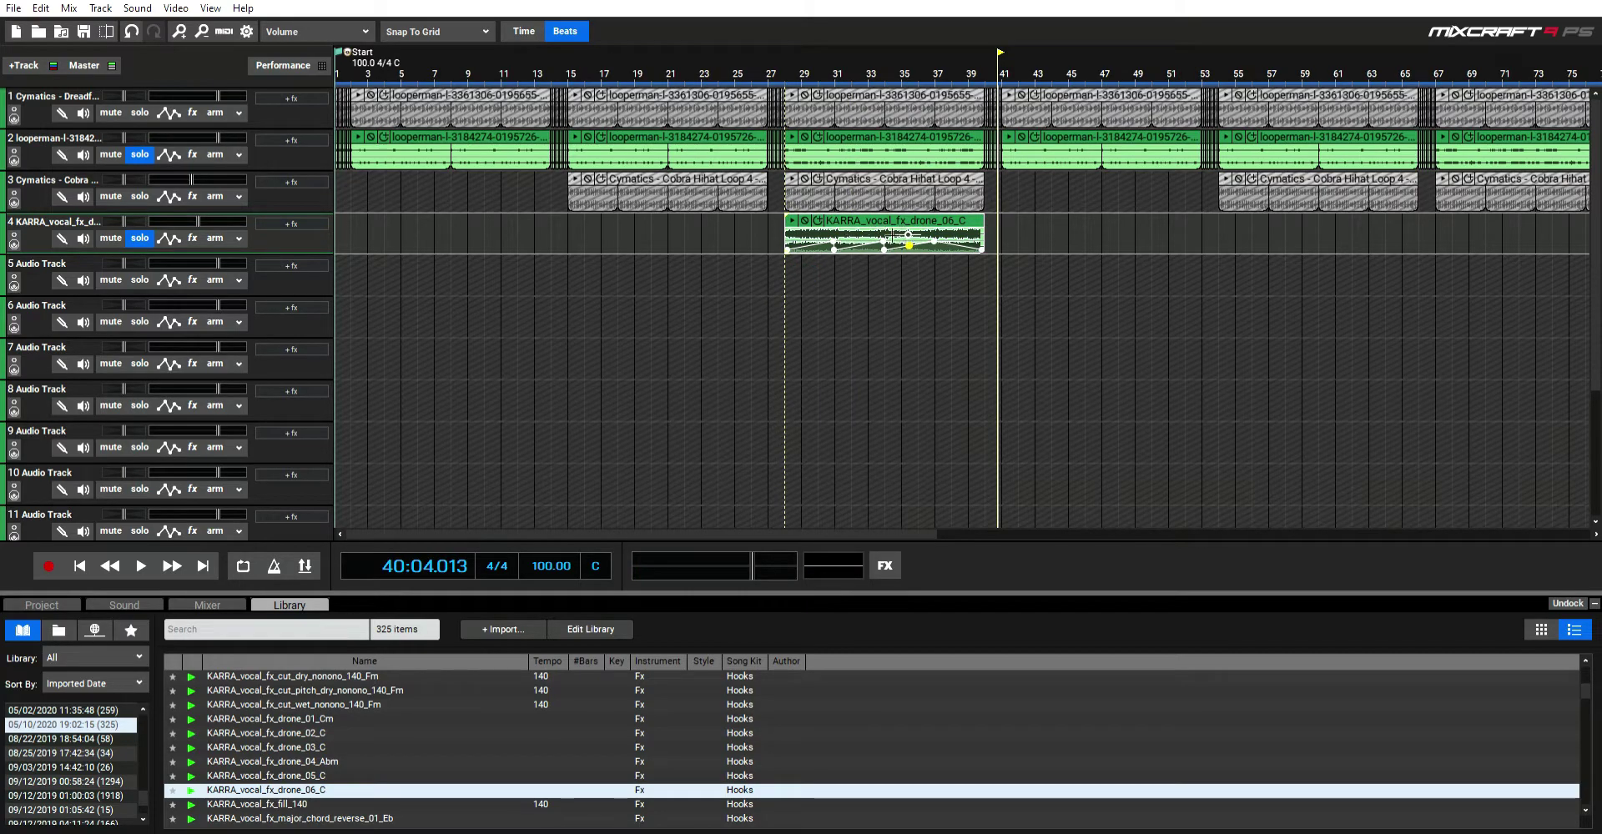
Step: Turn off solo on tracks 4 and 2 and play the full mix from bar 27
{"action": "left_click", "coordinate": [774, 223]}
{"action": "left_click", "coordinate": [139, 238]}
{"action": "left_click", "coordinate": [140, 154]}
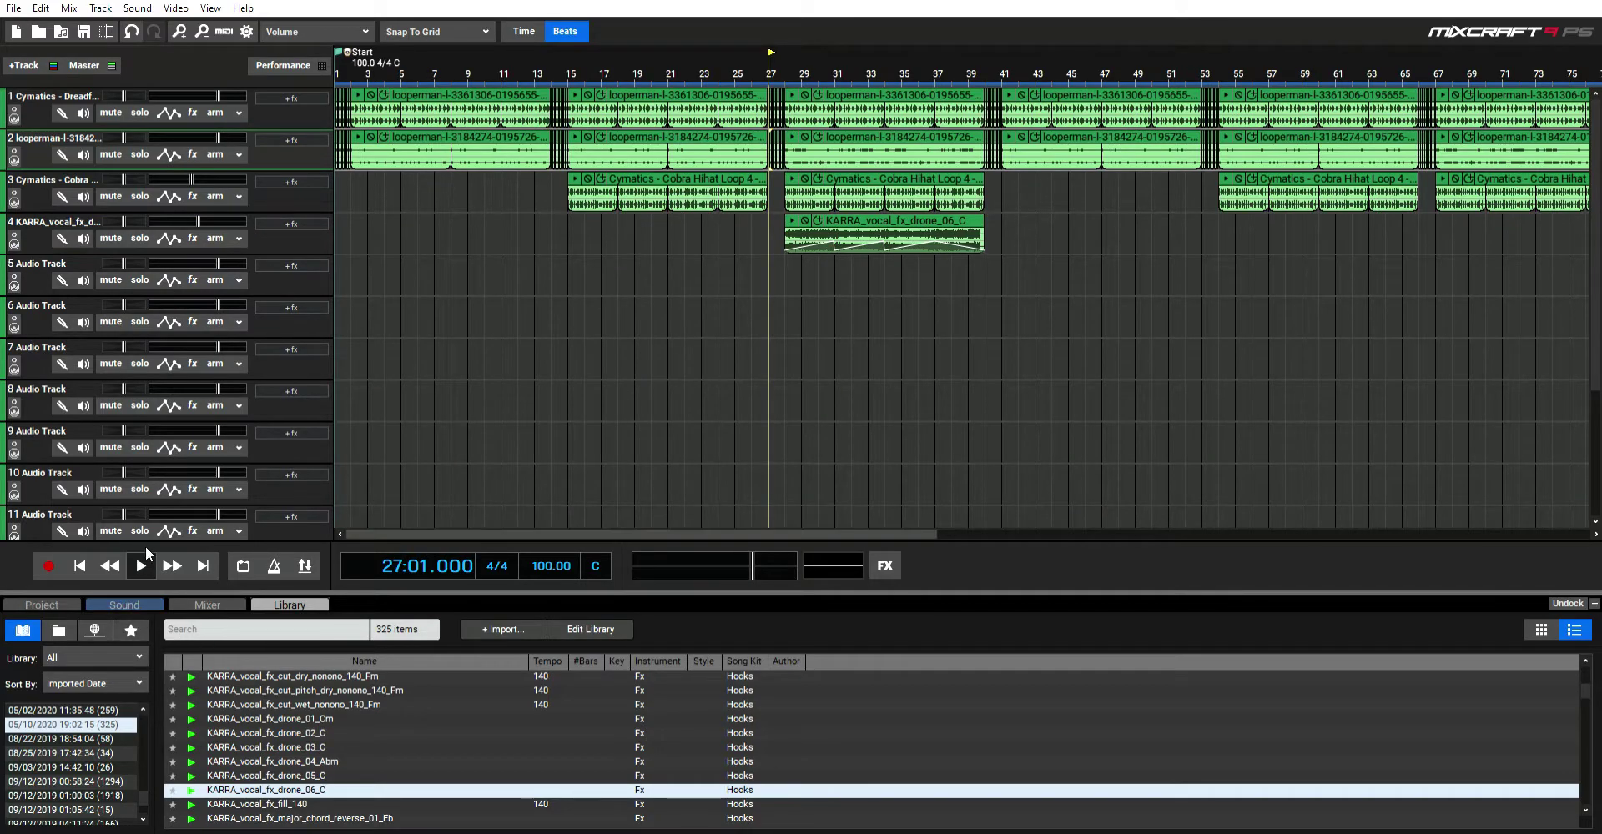
{"action": "left_click", "coordinate": [140, 566]}
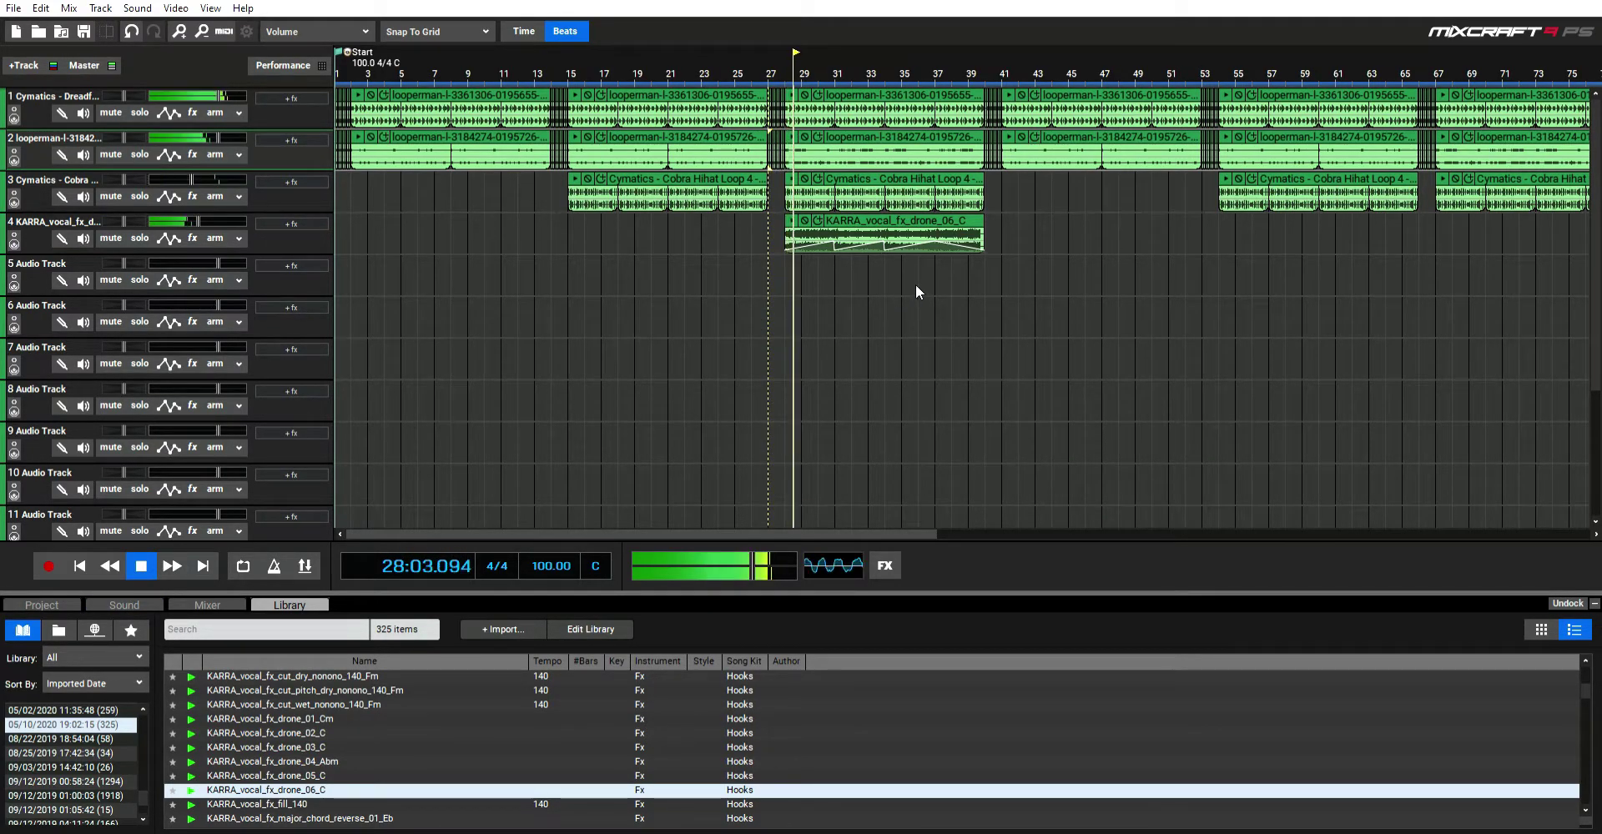
{"action": "double_click", "coordinate": [866, 208]}
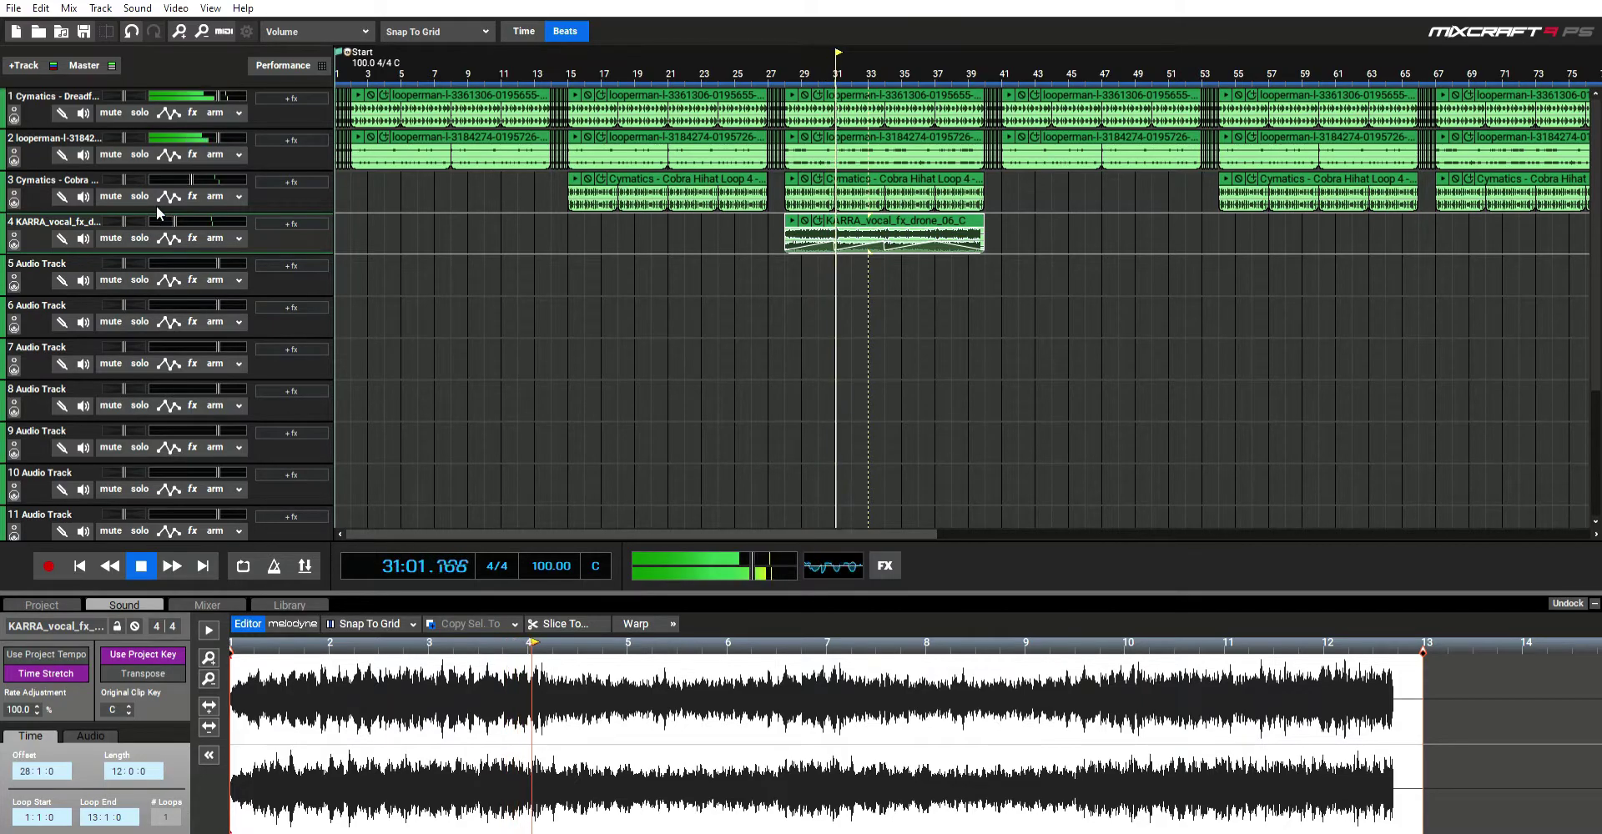
{"action": "key", "text": "space"}
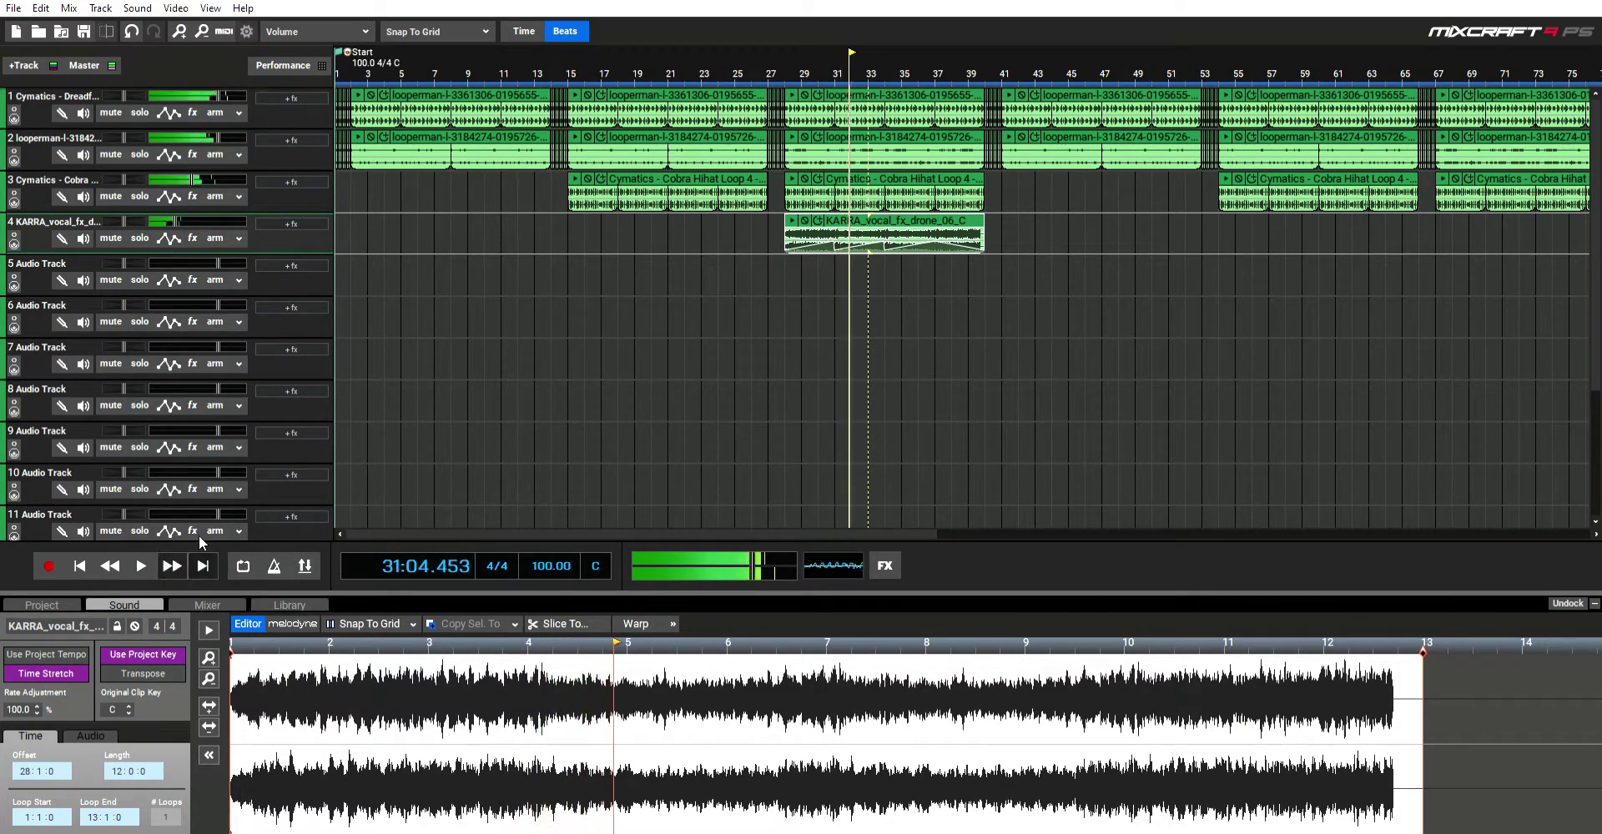
Step: Rework the merged drone's volume envelope, pulling the points at bars 31 and 37 down to the bottom
{"action": "left_click_drag", "start_coordinate": [720, 239], "coordinate": [1103, 225]}
{"action": "left_click", "coordinate": [858, 246]}
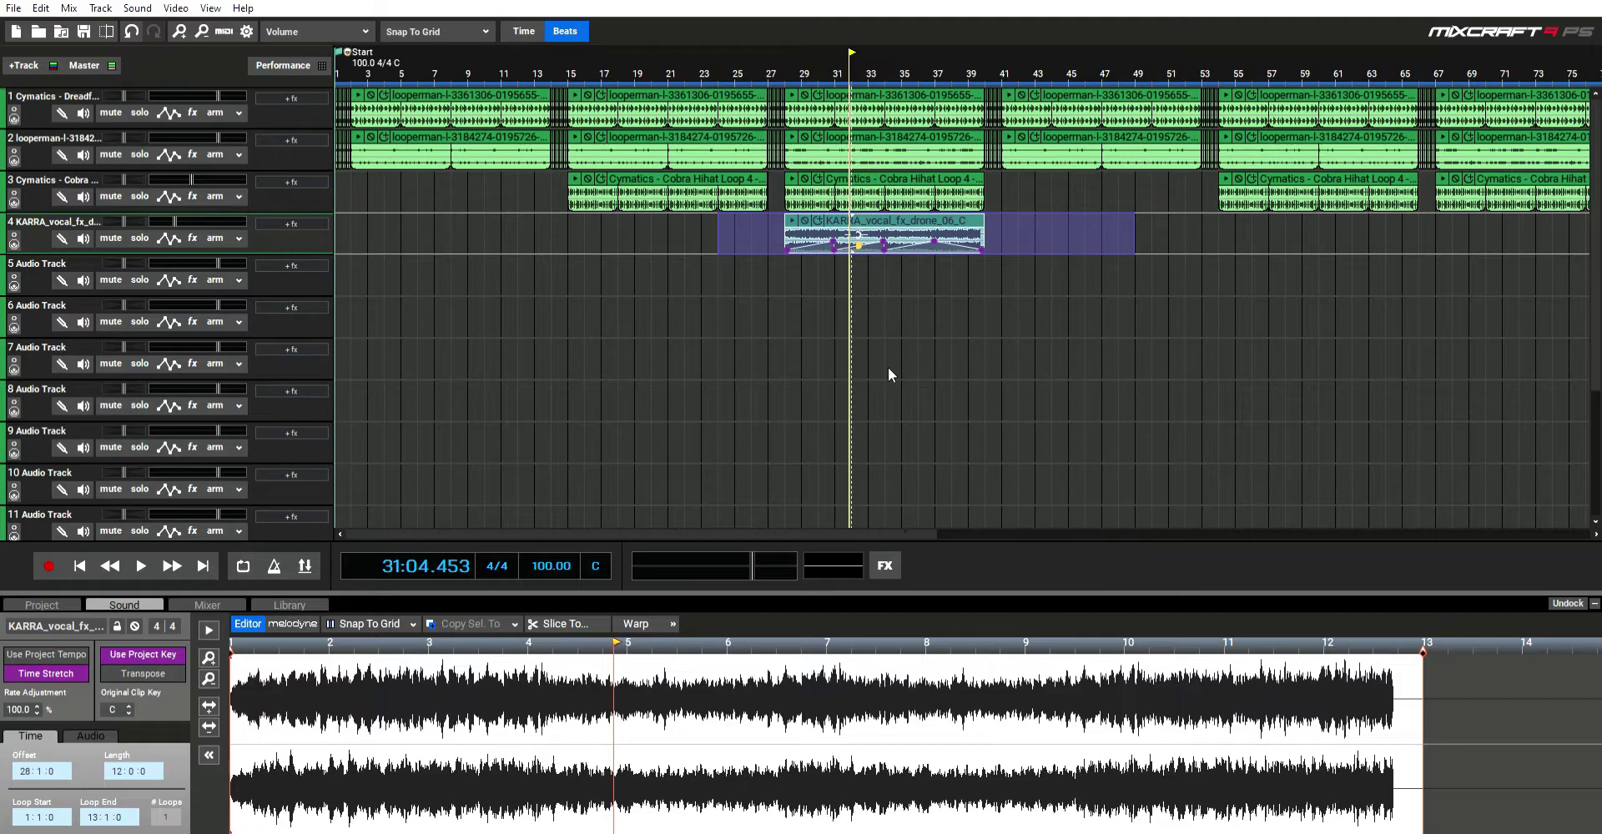
{"action": "left_click", "coordinate": [764, 301]}
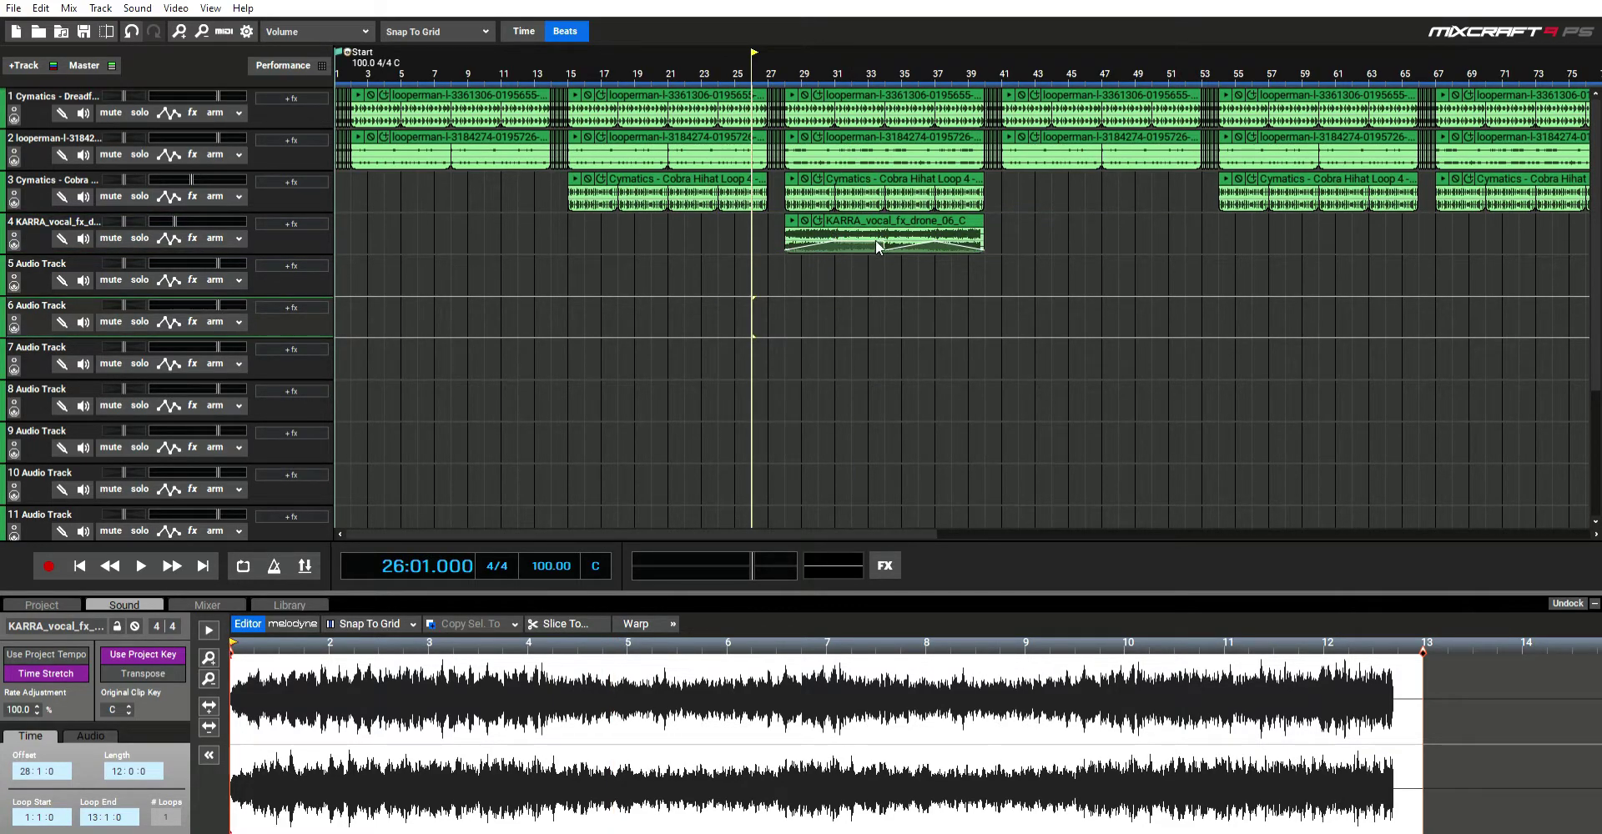
{"action": "key", "text": "ctrl+z"}
{"action": "left_click_drag", "start_coordinate": [832, 241], "coordinate": [833, 251]}
{"action": "left_click_drag", "start_coordinate": [935, 241], "coordinate": [935, 249]}
Step: Play the arrangement from bar 28 and delete the merged drone clip from track 4
{"action": "left_click", "coordinate": [784, 262]}
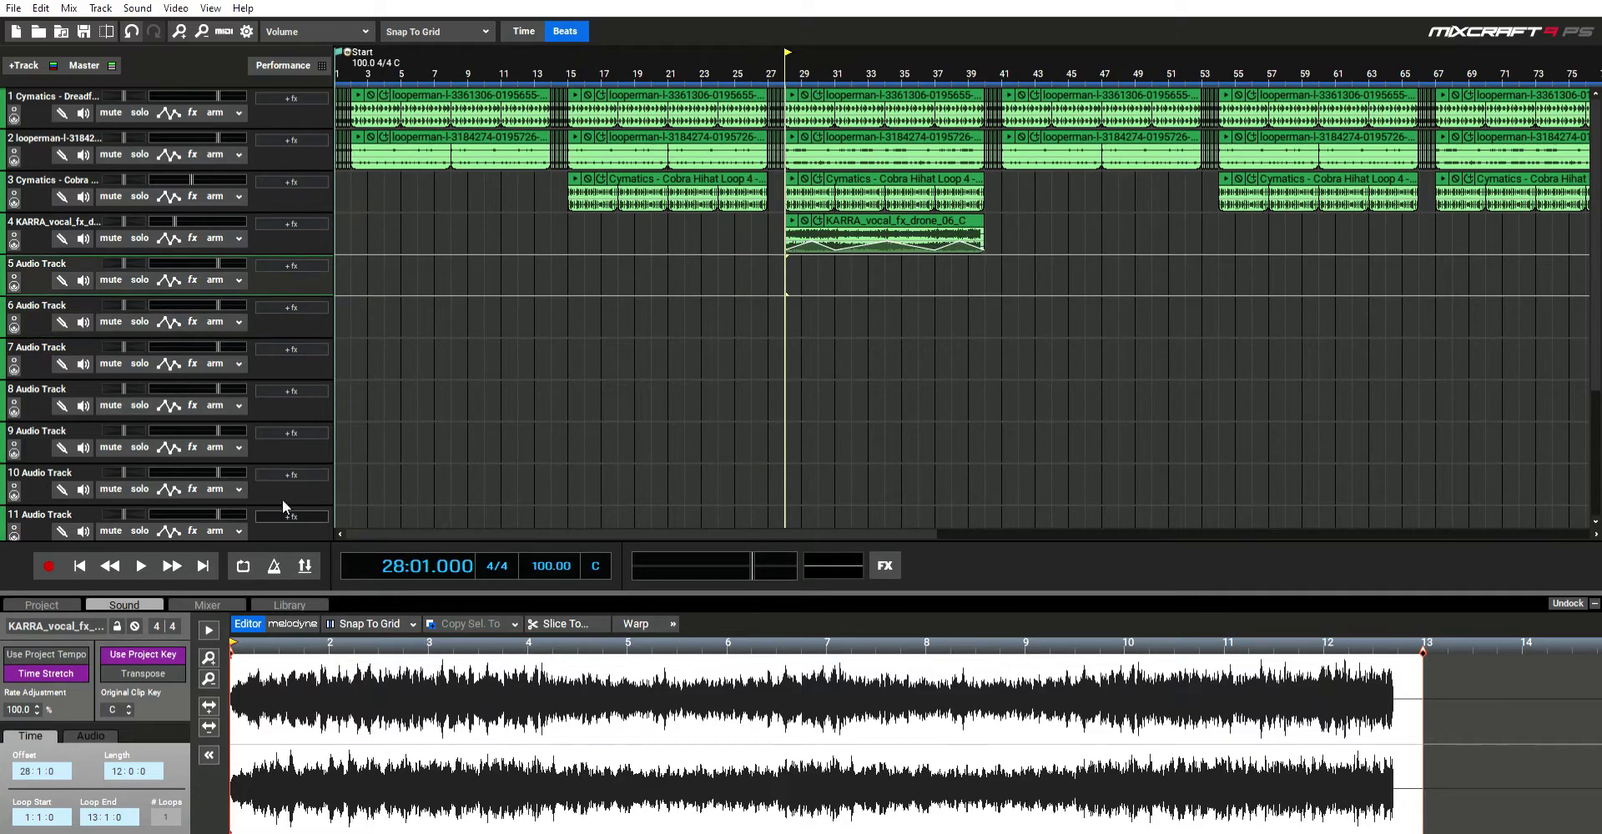
{"action": "key", "text": "space"}
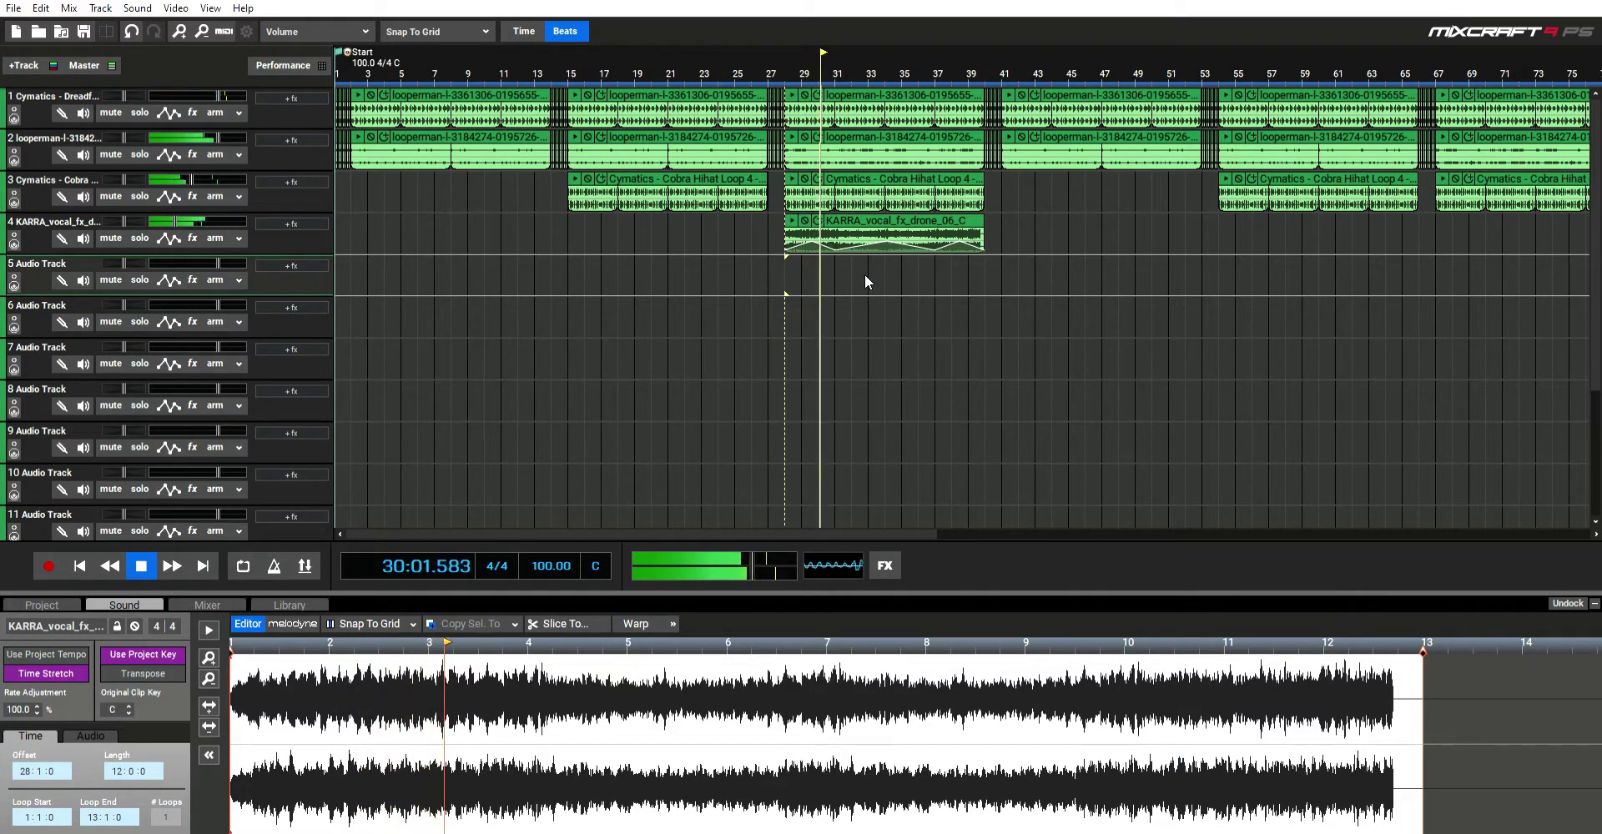
{"action": "left_click", "coordinate": [863, 239]}
{"action": "key", "text": "Delete"}
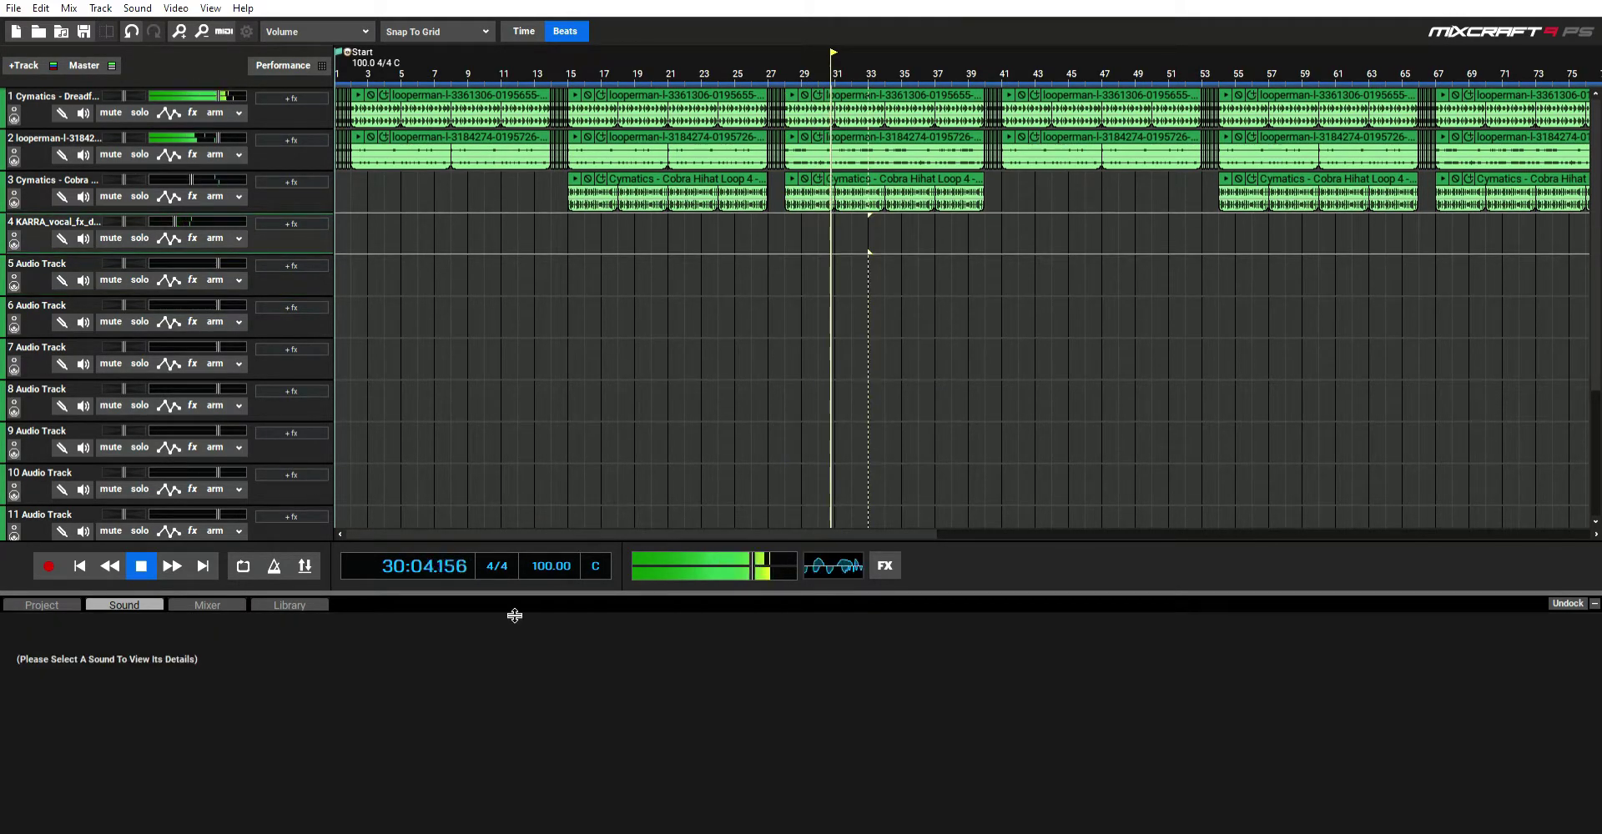
Step: Return to the library and audition KARRA_vocal_fx_phrase_dry_pitch_crashing_down_145_Dm and the KARRA_vocal_fx_reverse samples 03_Cm, 04_Bb and 05_Gm
{"action": "left_click", "coordinate": [289, 605]}
{"action": "scroll", "coordinate": [379, 785], "scroll_direction": "up", "scroll_amount": 1}
{"action": "left_click", "coordinate": [387, 791]}
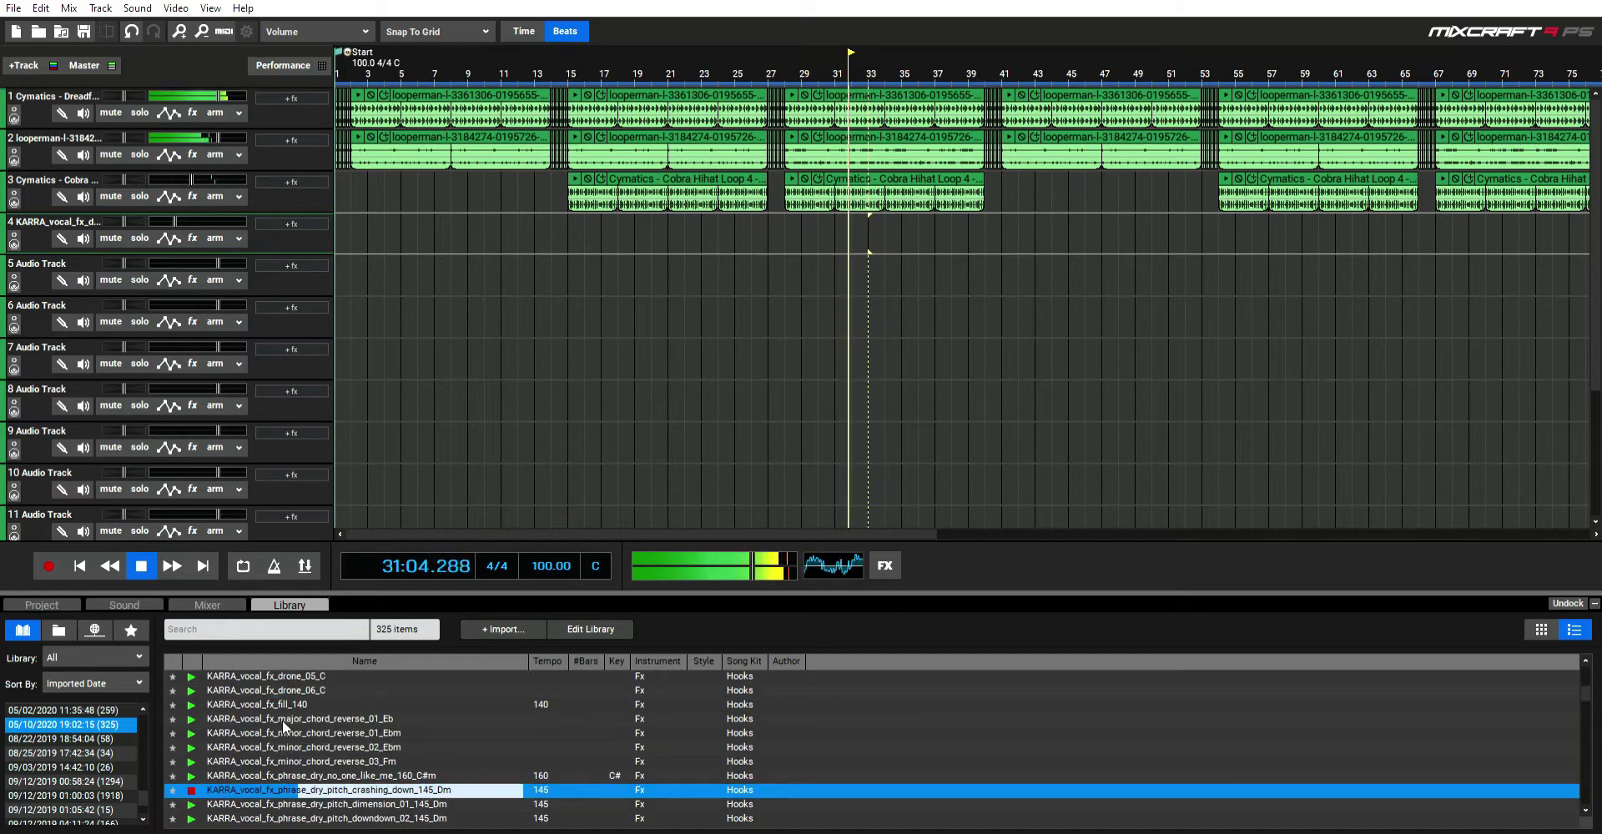
{"action": "scroll", "coordinate": [354, 762], "scroll_direction": "down", "scroll_amount": 5}
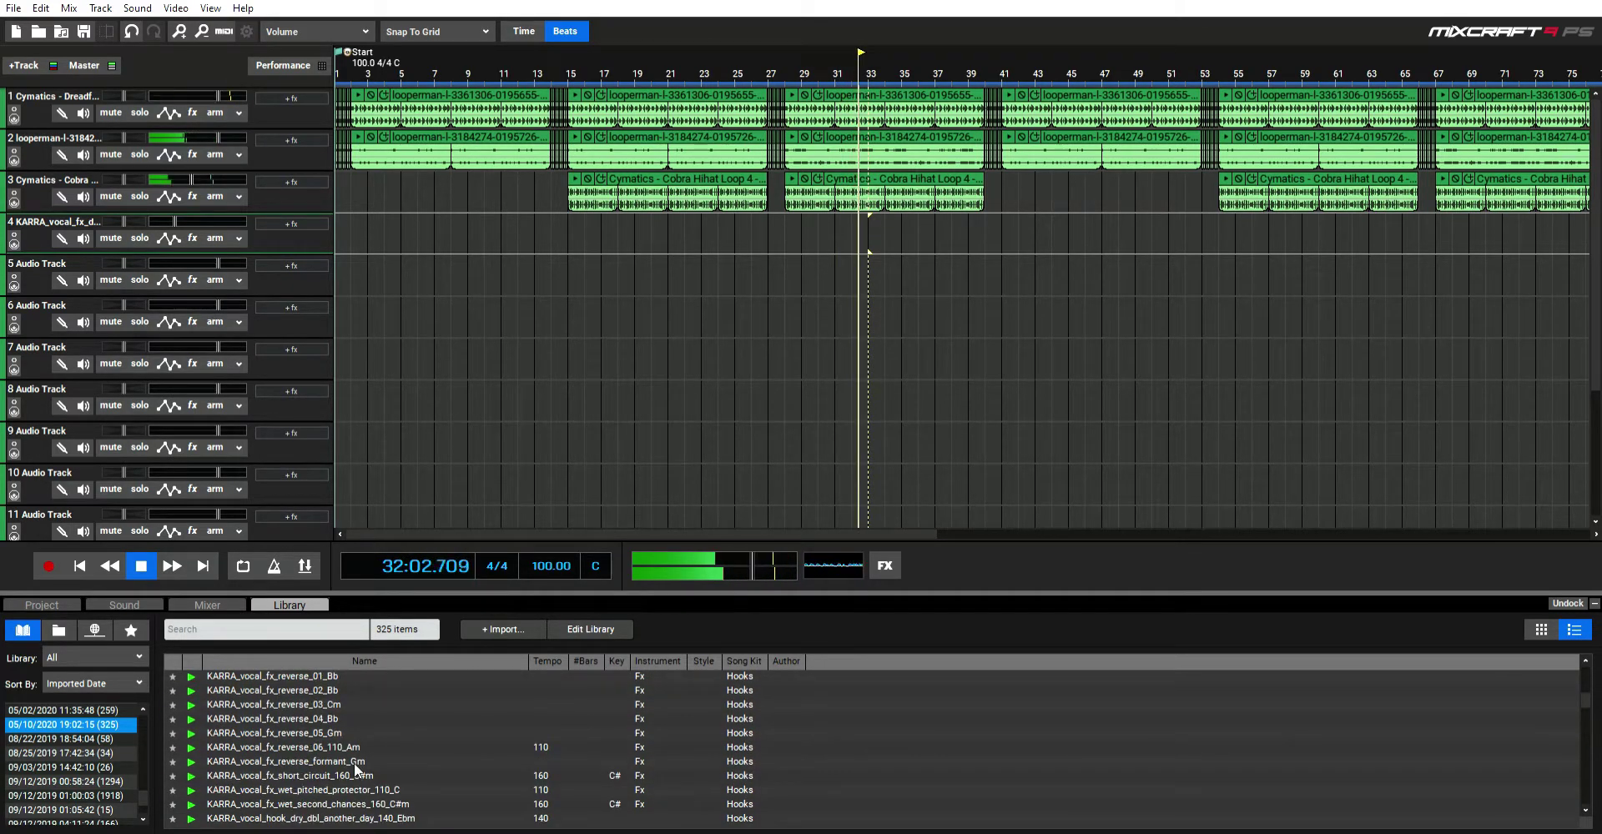
{"action": "left_click", "coordinate": [323, 714]}
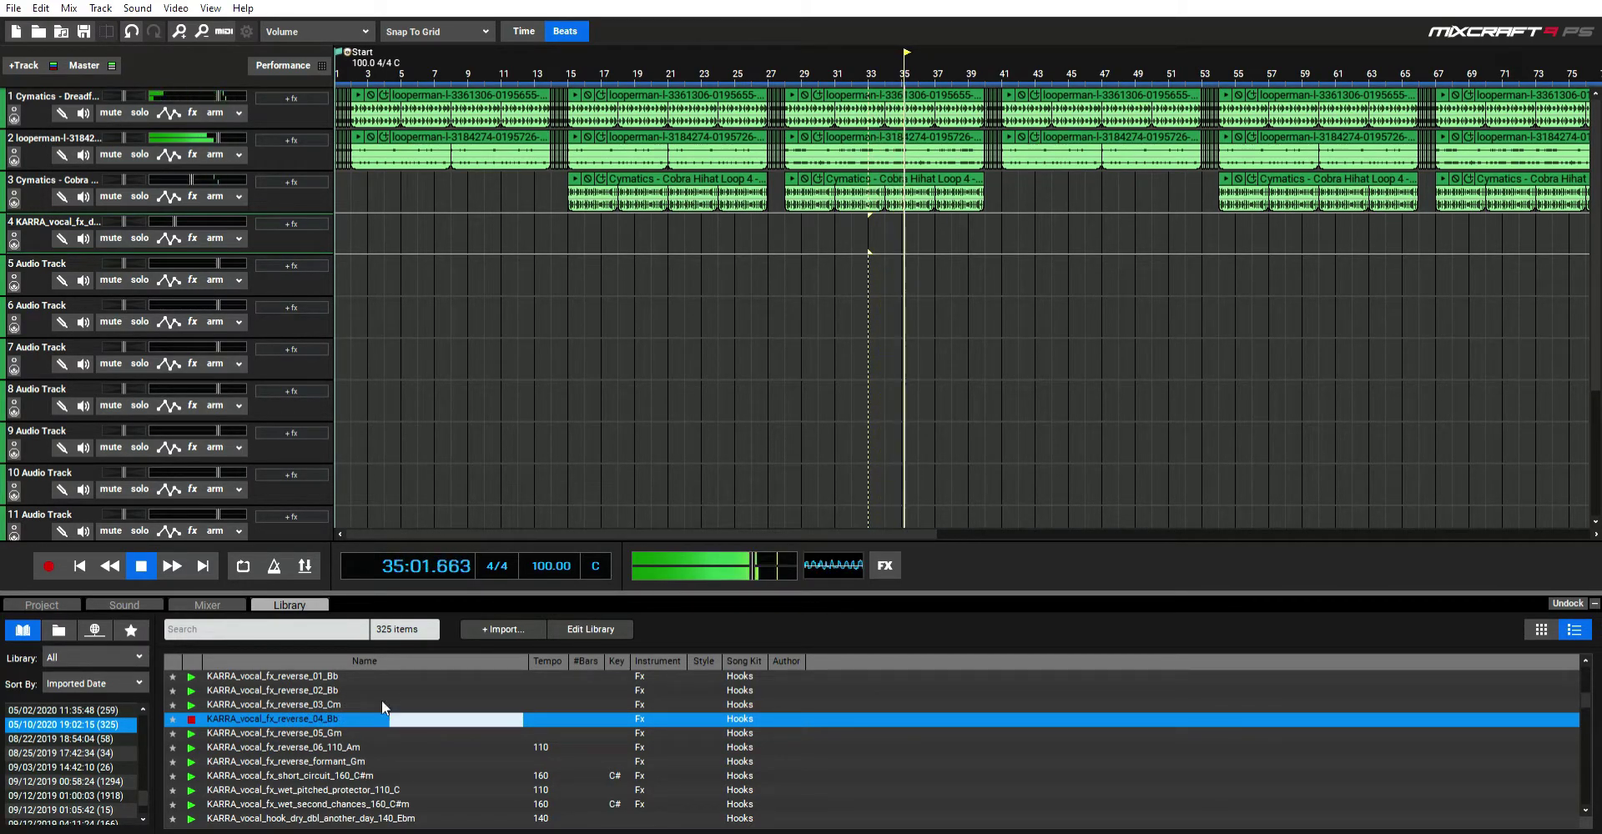
{"action": "key", "text": "Up"}
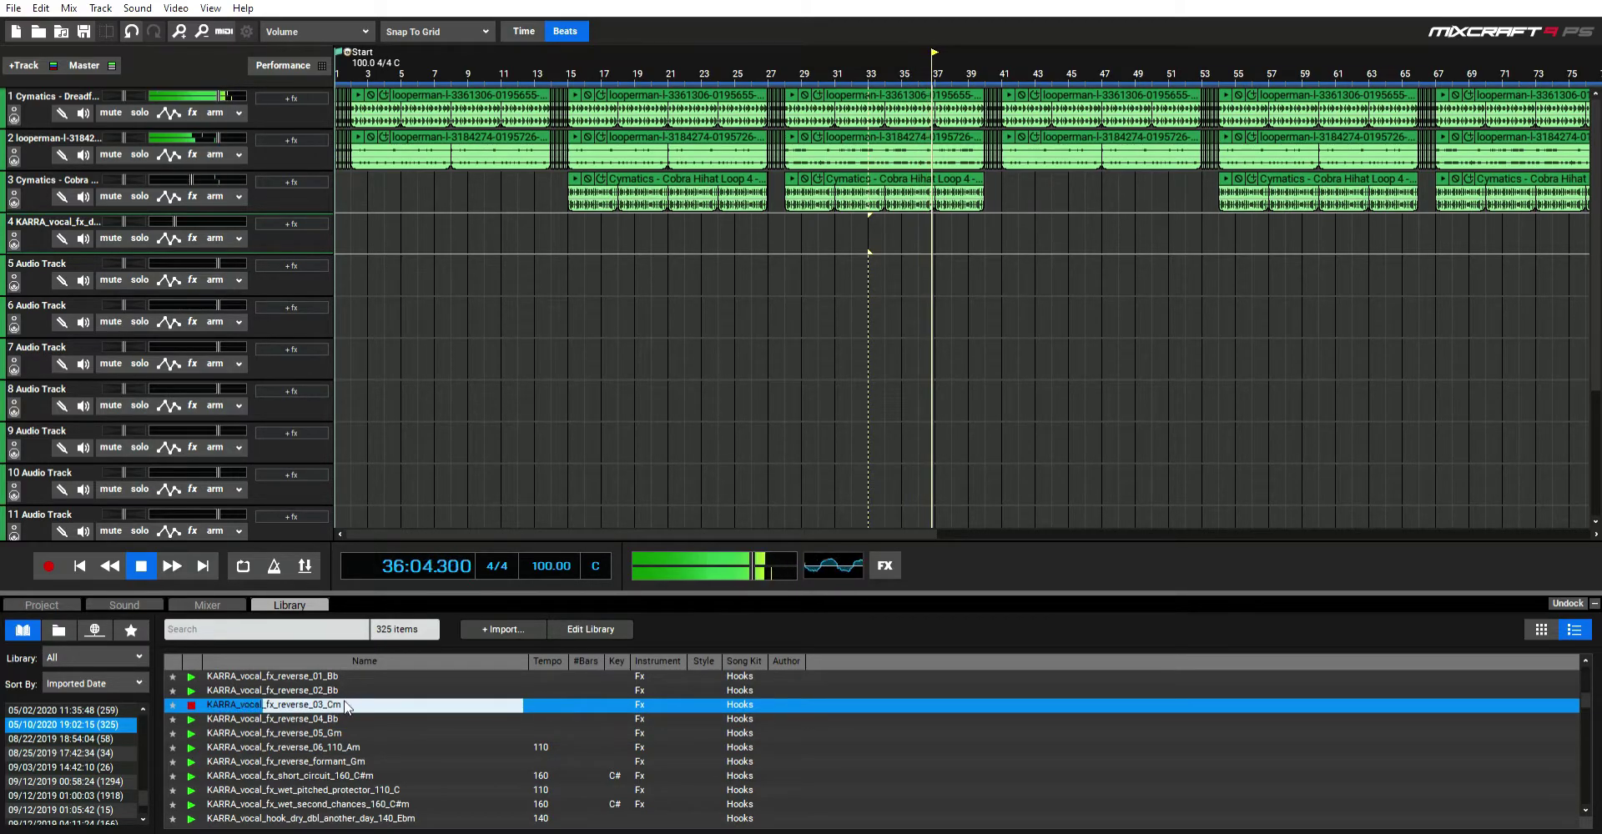
{"action": "key", "text": "Down"}
{"action": "key", "text": "Down"}
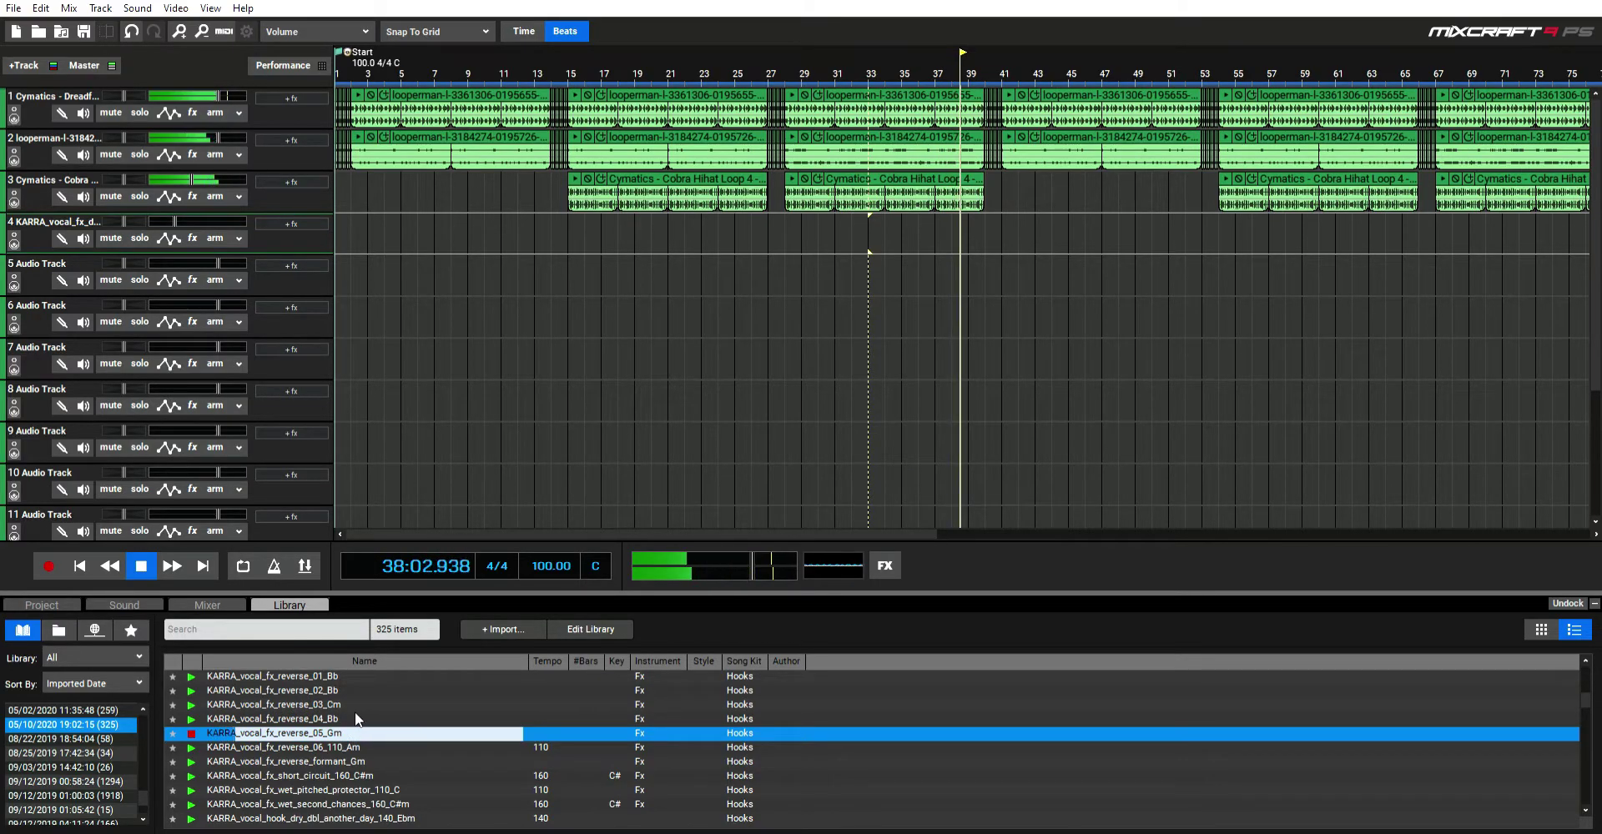
Step: Place KARRA_vocal_fx_reverse_05_Gm on track 4 from bar 37 to bar 40
{"action": "left_click_drag", "start_coordinate": [875, 237], "coordinate": [861, 237]}
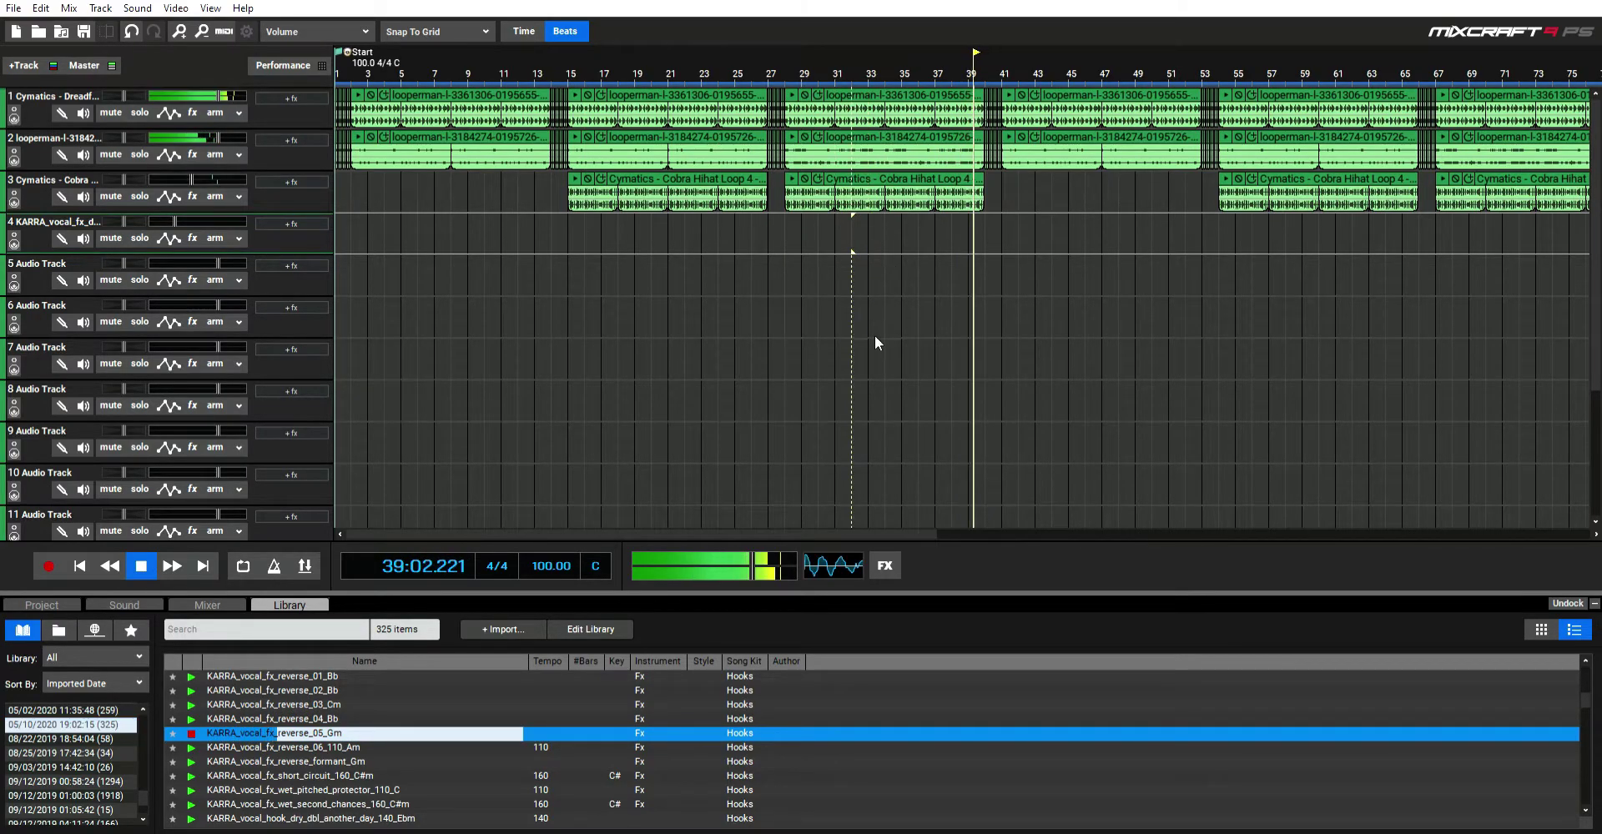
{"action": "mouse_move", "coordinate": [953, 220]}
{"action": "left_mouse_down"}
{"action": "mouse_move", "coordinate": [909, 220]}
{"action": "mouse_move", "coordinate": [995, 217]}
{"action": "mouse_move", "coordinate": [978, 216]}
{"action": "left_mouse_up"}
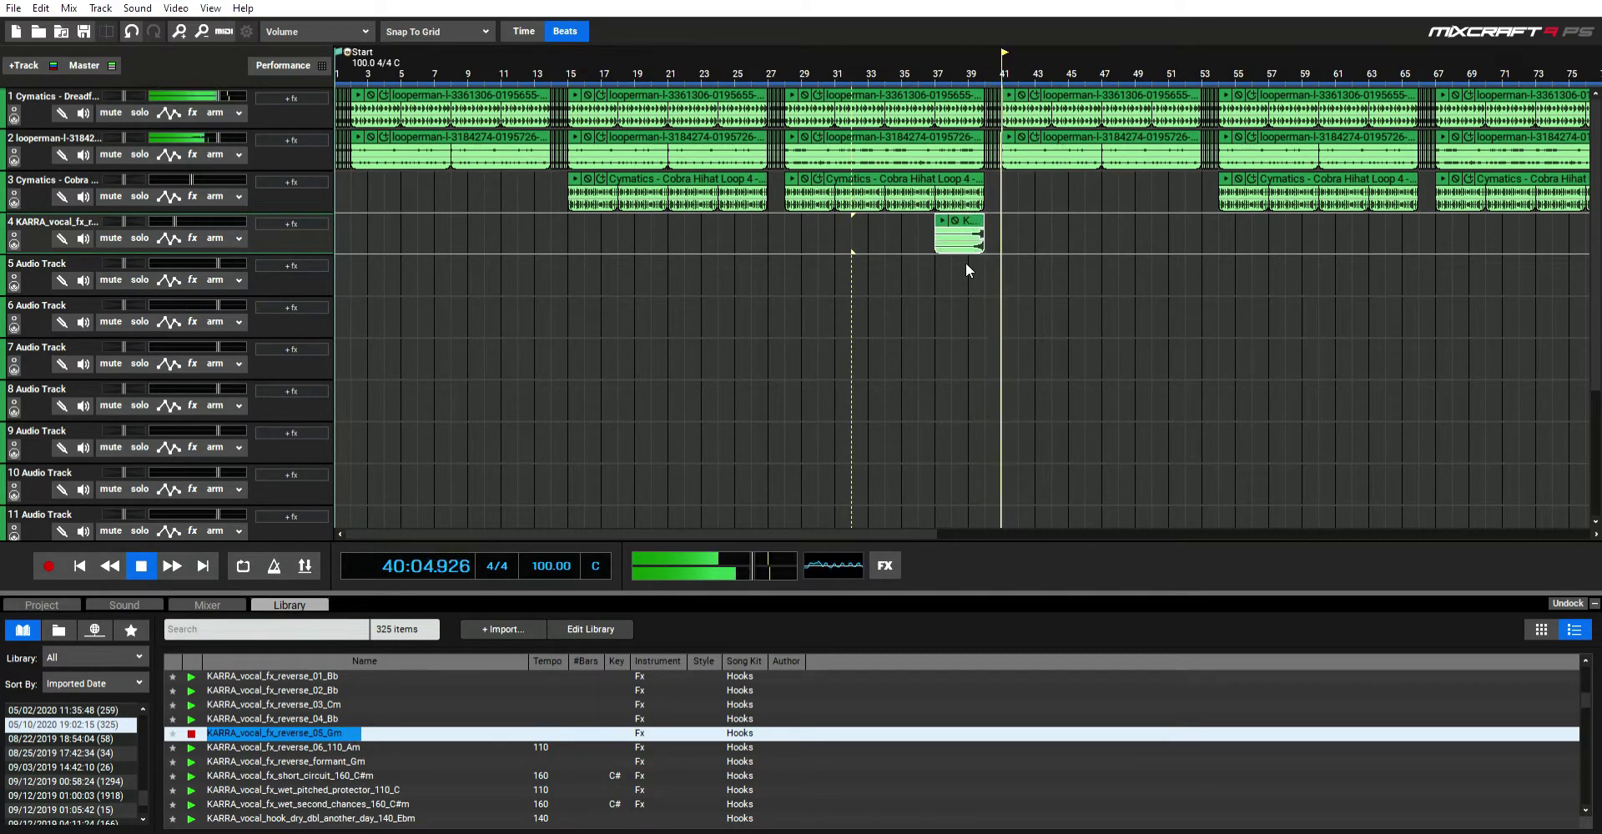
{"action": "double_click", "coordinate": [965, 263]}
Step: Make the reverse clip follow the project key, set its original clip key to C and play it in the mix
{"action": "double_click", "coordinate": [960, 224]}
{"action": "left_click", "coordinate": [143, 654]}
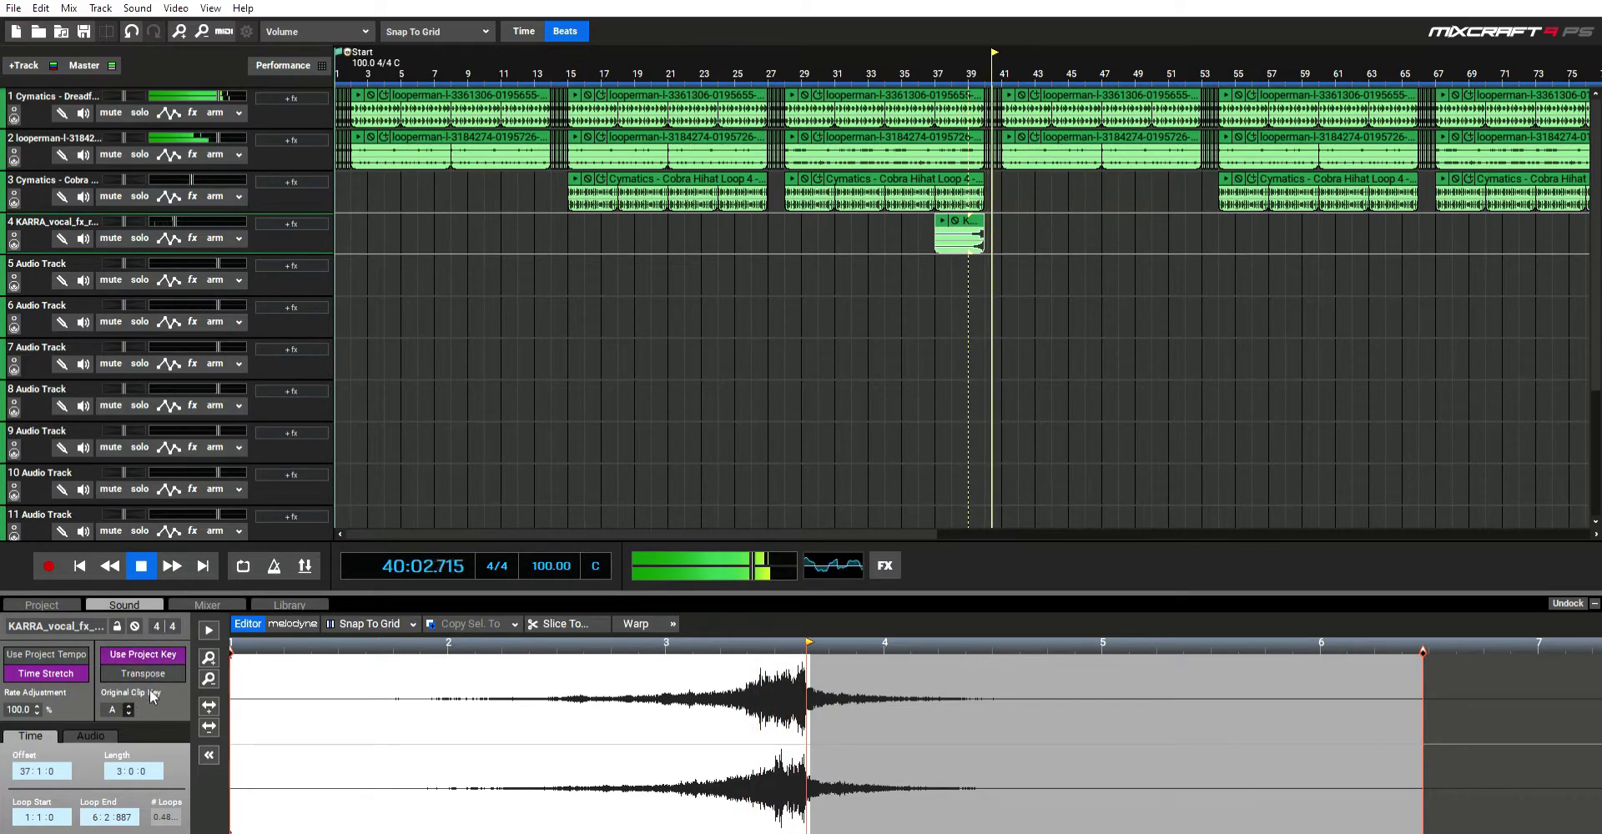
{"action": "left_click", "coordinate": [952, 260]}
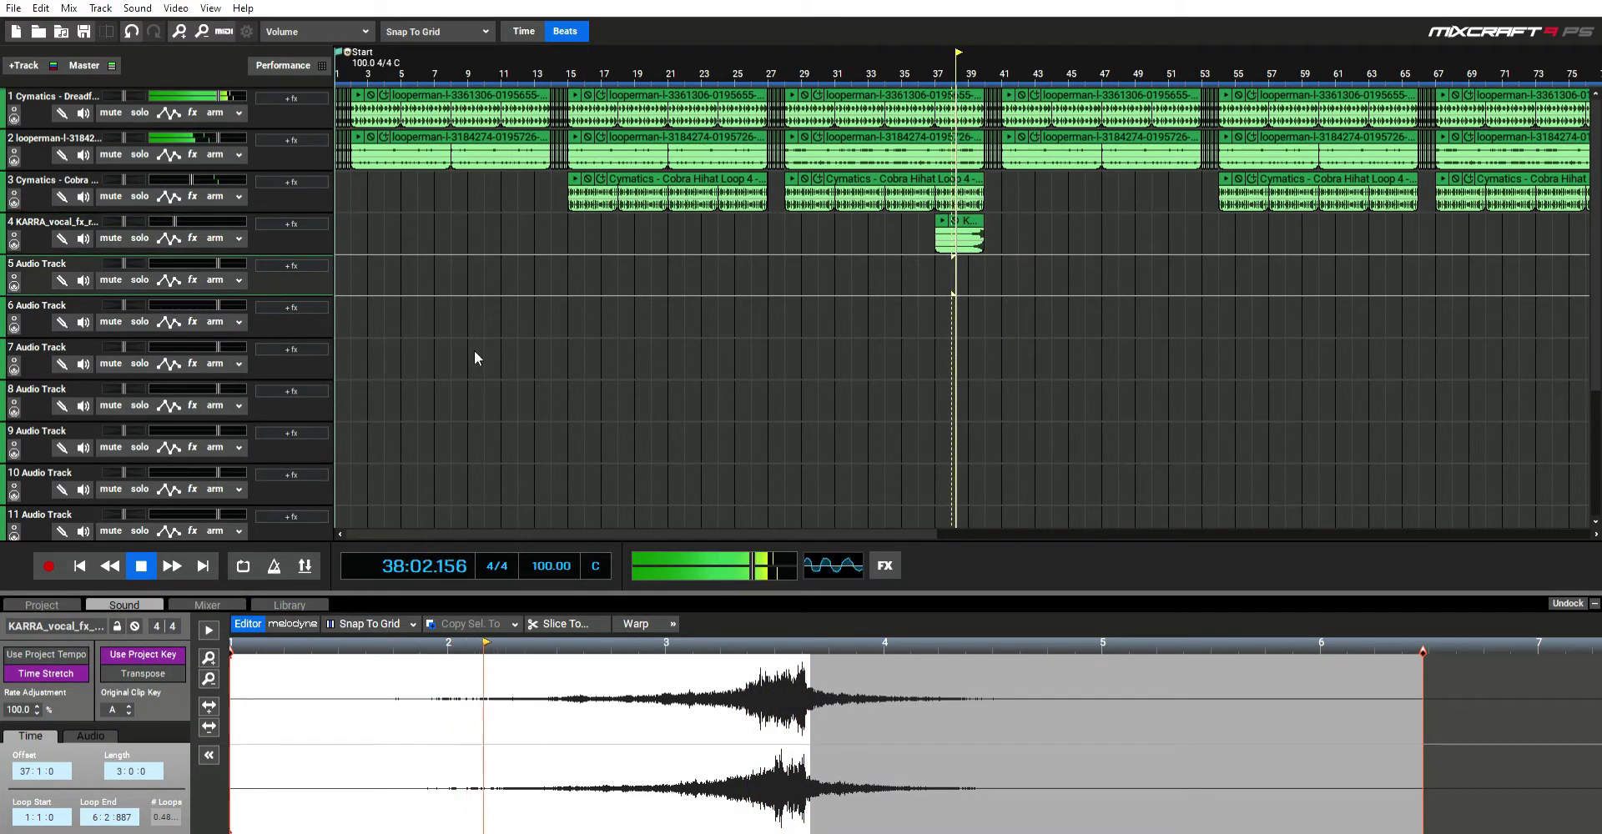
{"action": "left_click", "coordinate": [128, 706]}
{"action": "left_click", "coordinate": [128, 706]}
{"action": "left_click", "coordinate": [128, 706]}
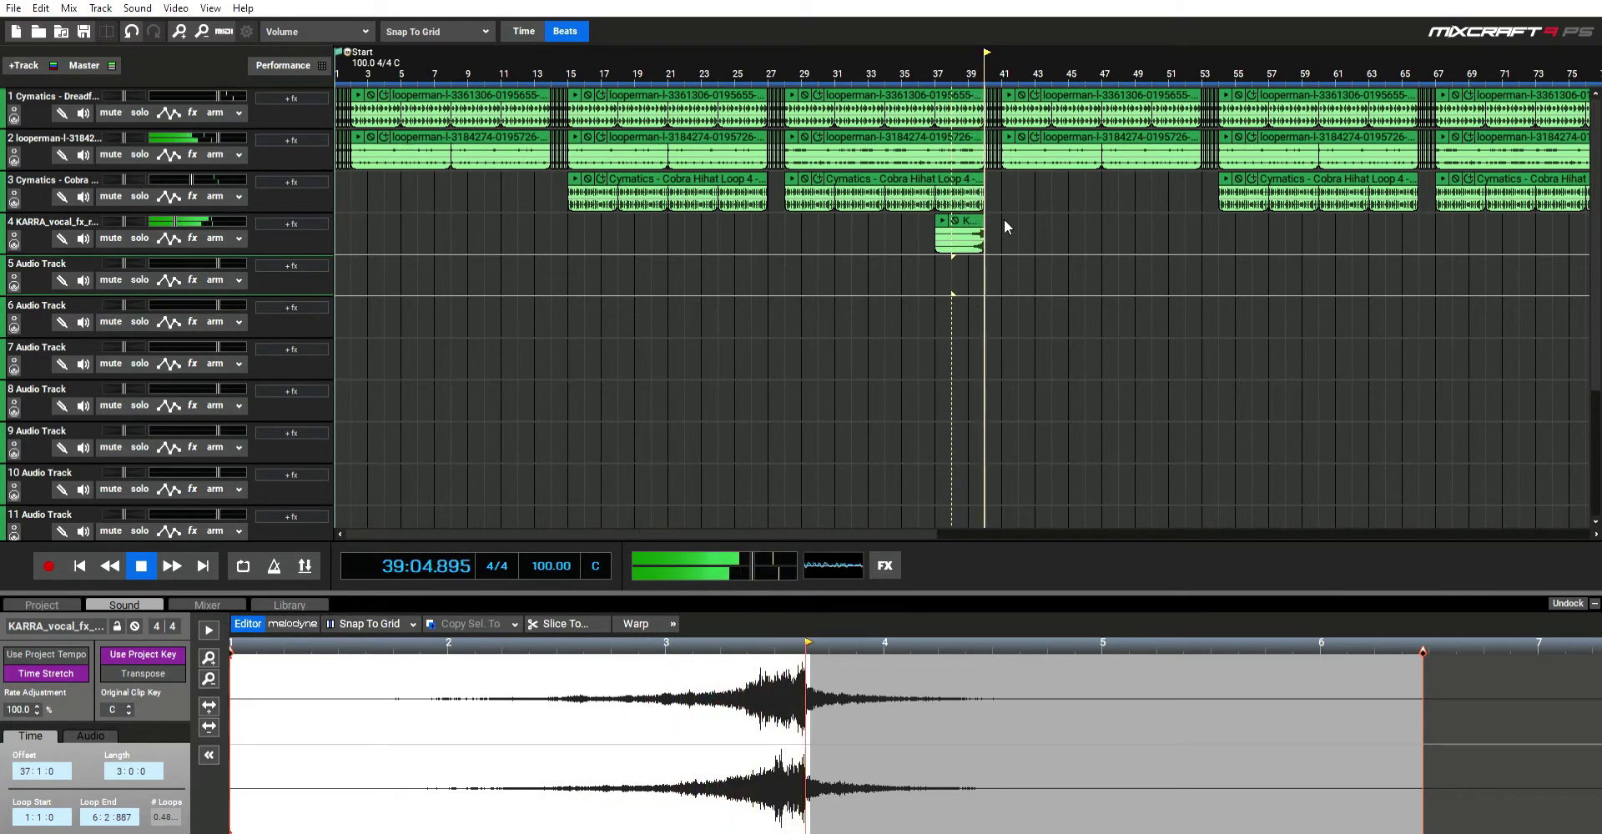
Step: Move the reverse clip to bar 28 on track 4, repeat it back to back up to bar 40 and play the section
{"action": "left_click_drag", "start_coordinate": [972, 212], "coordinate": [822, 212]}
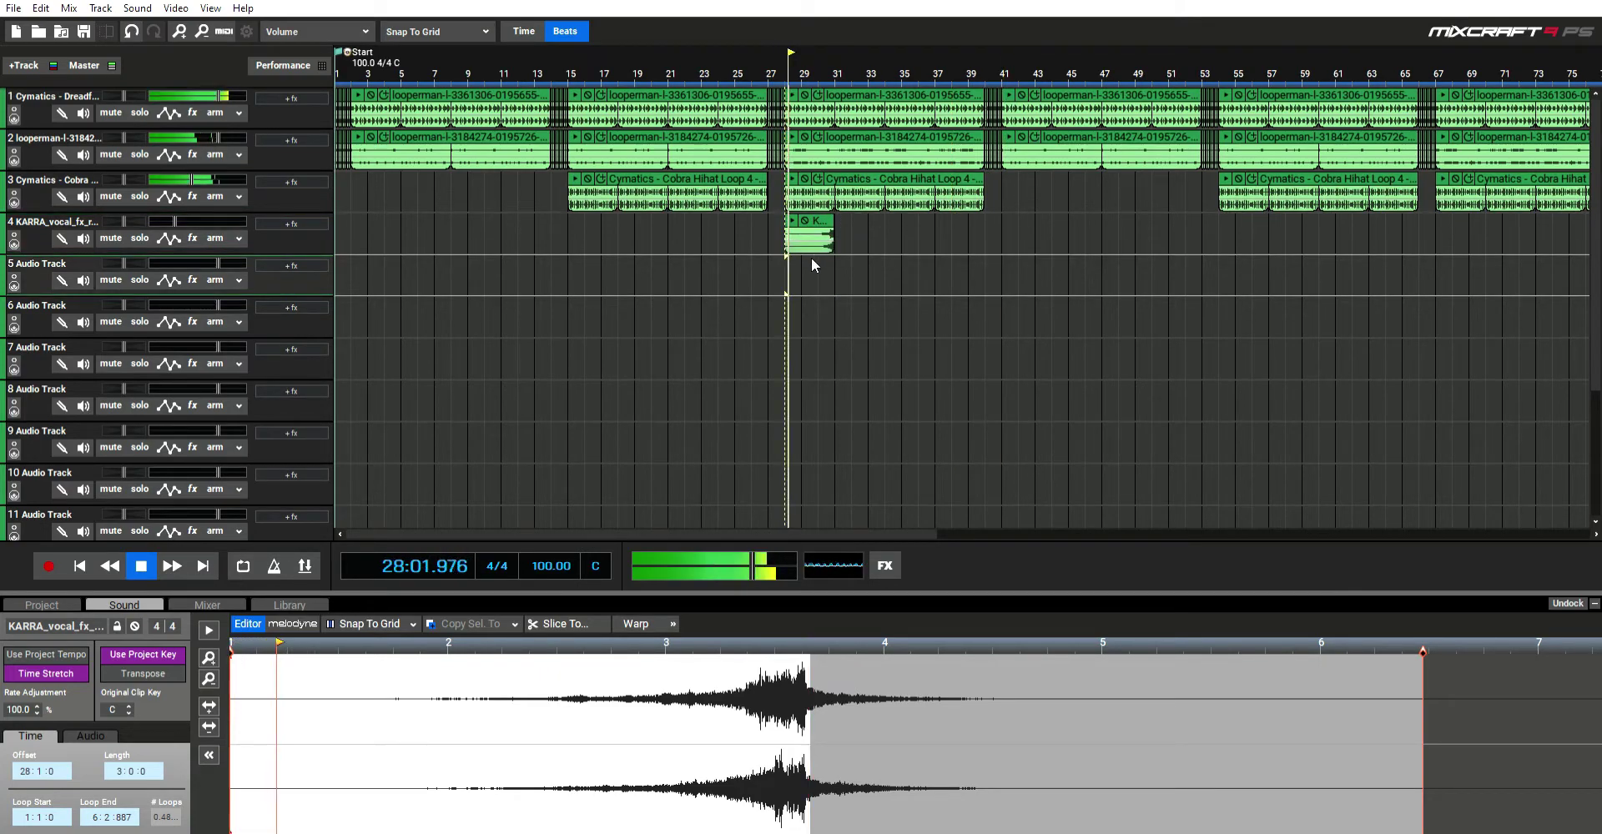
{"action": "left_click", "coordinate": [819, 239]}
{"action": "left_click", "coordinate": [840, 221]}
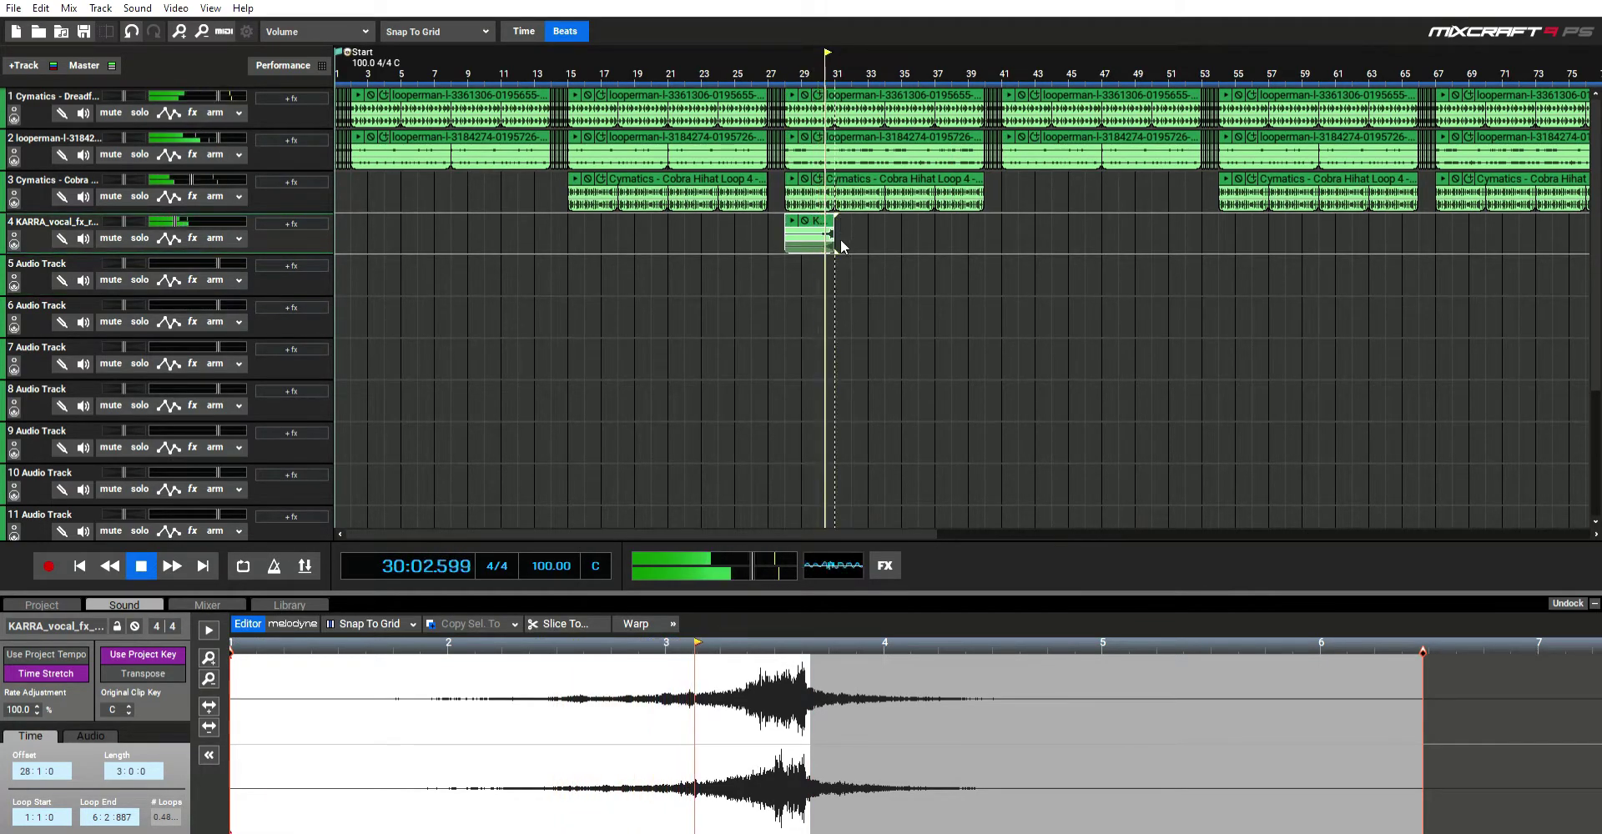
{"action": "key", "text": "ctrl+v"}
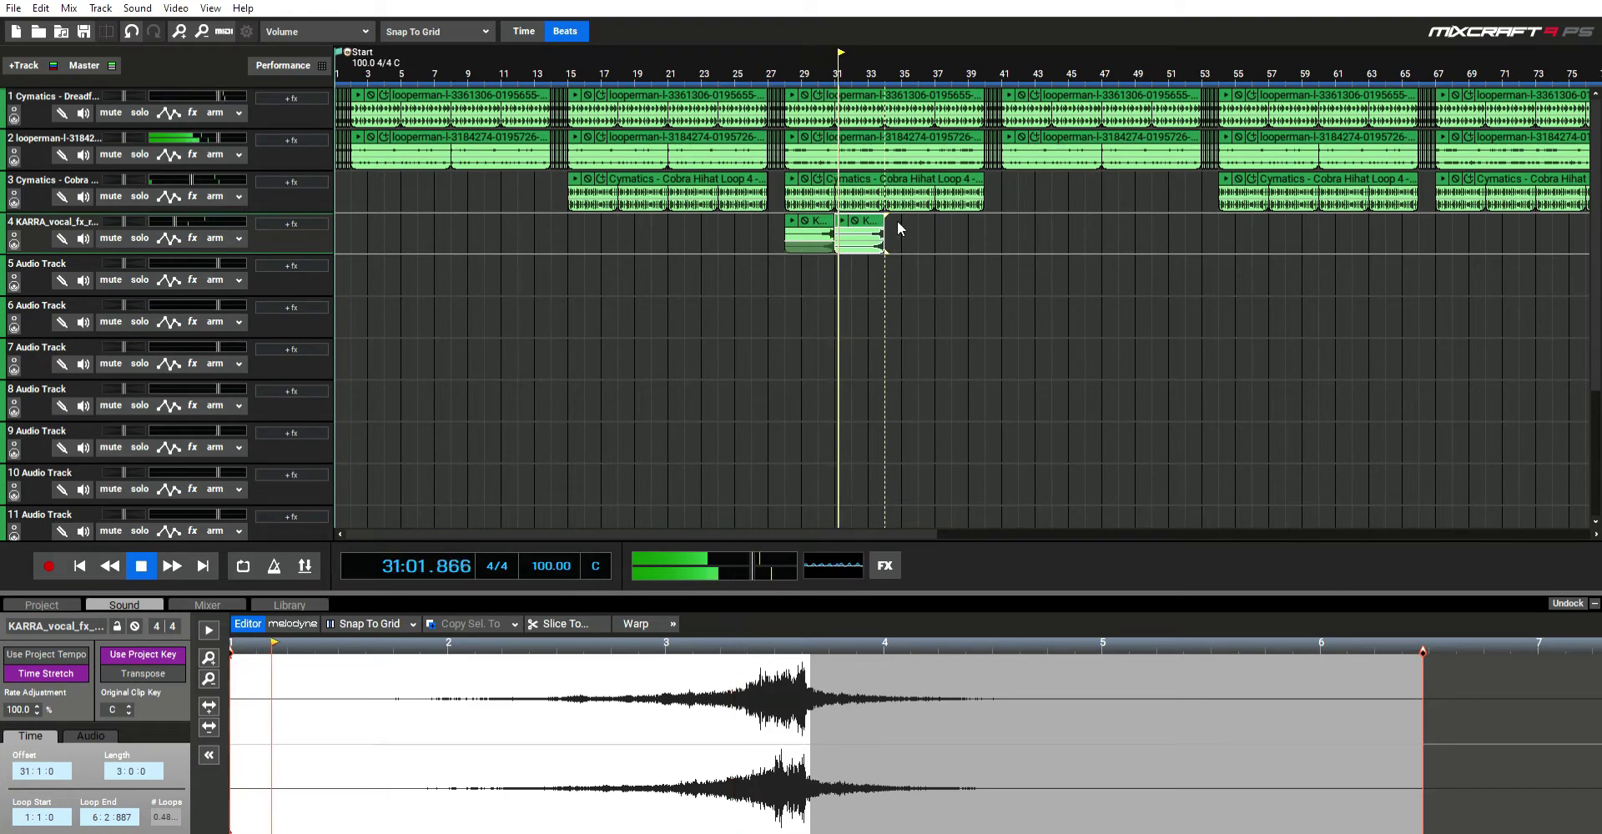
{"action": "key", "text": "ctrl+d"}
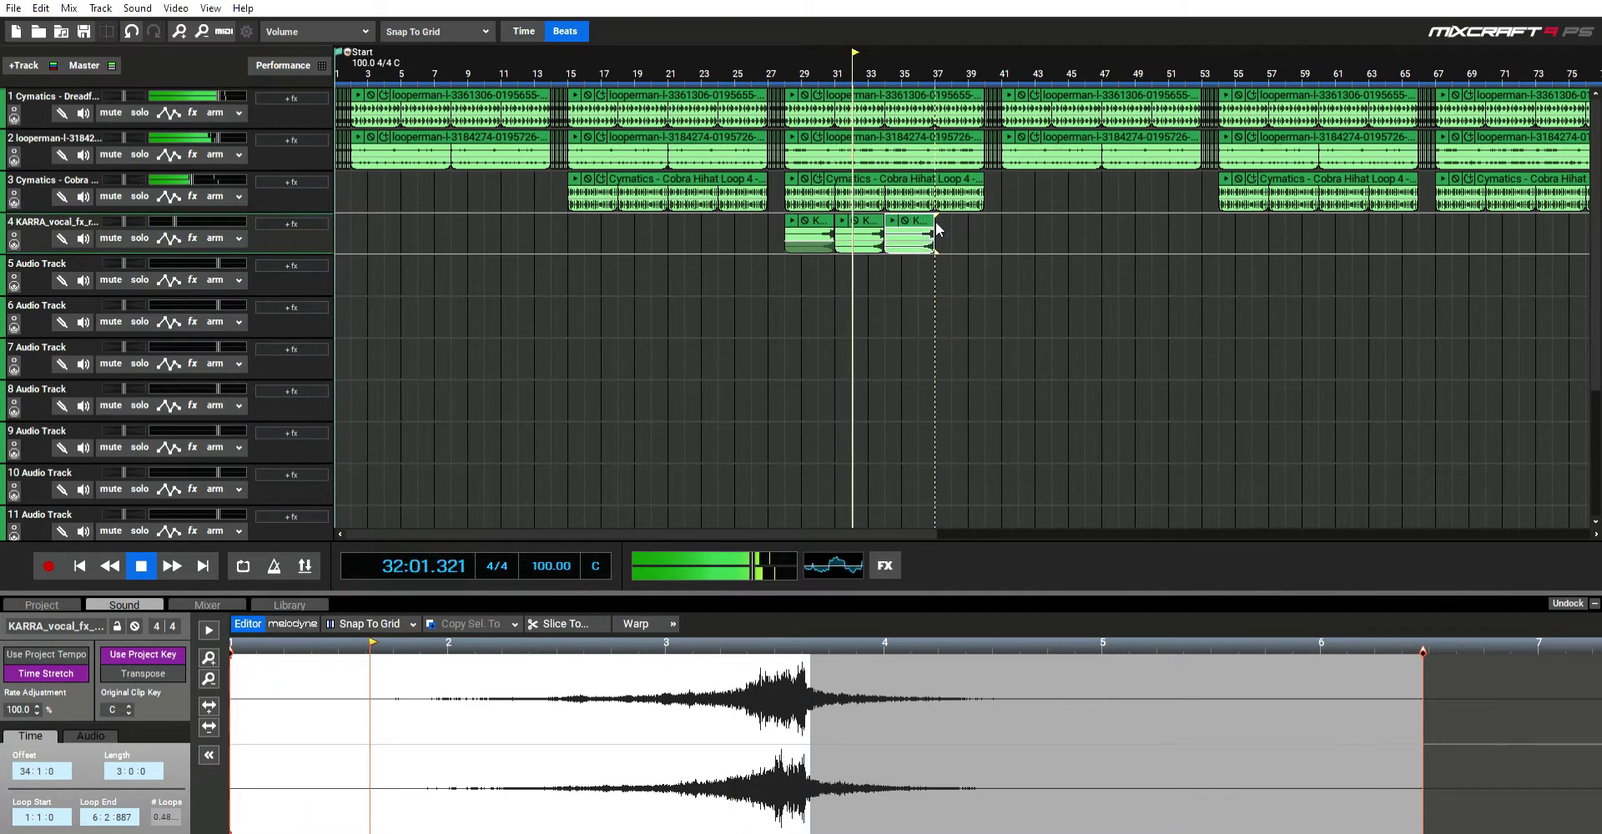
{"action": "key", "text": "ctrl+d"}
{"action": "key", "text": "space"}
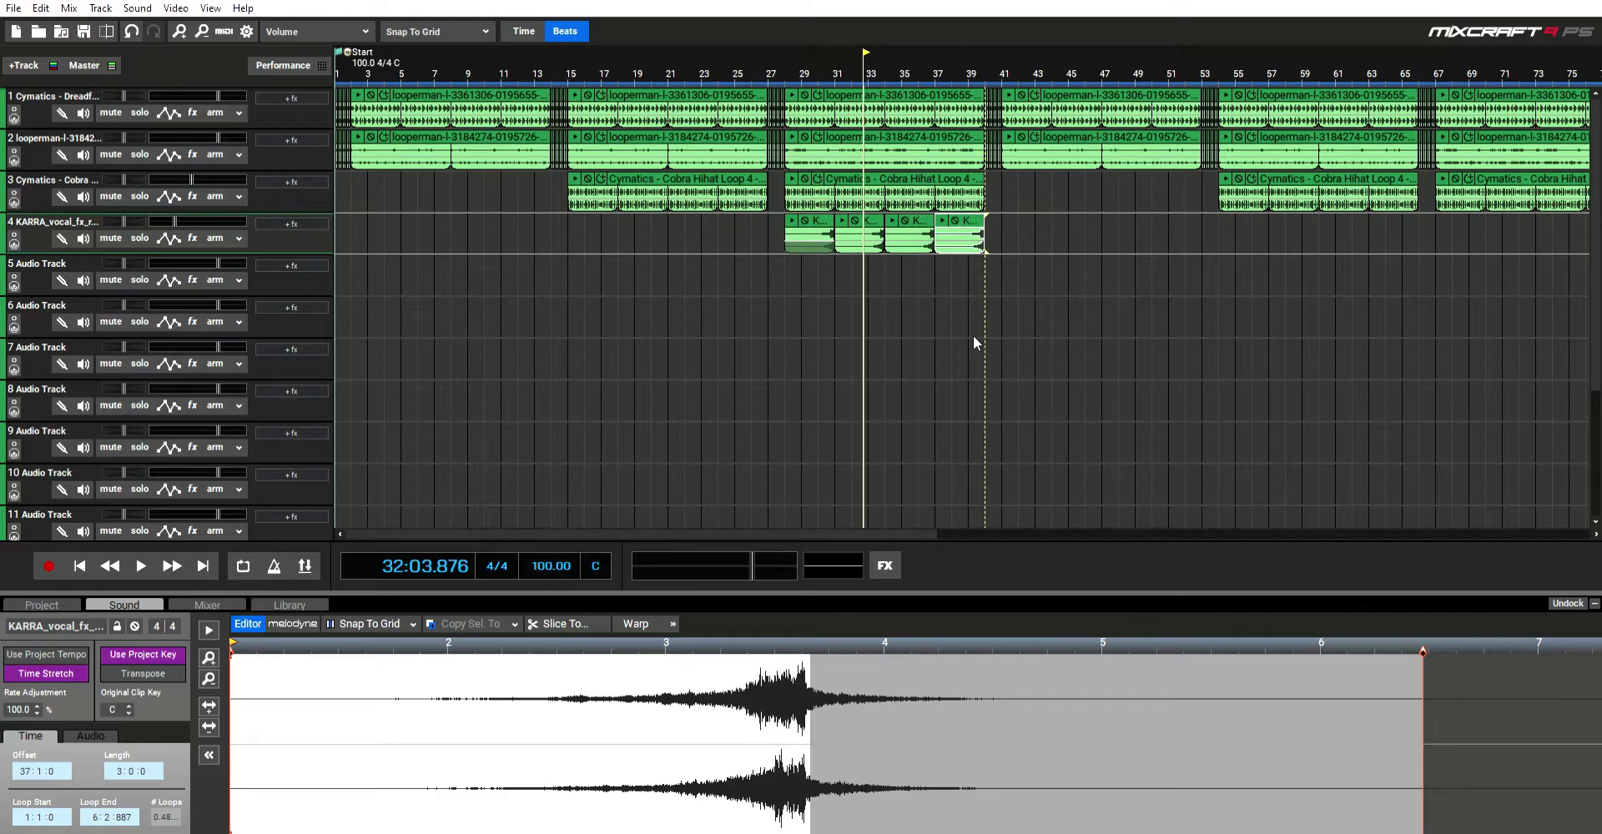
{"action": "left_click", "coordinate": [790, 247]}
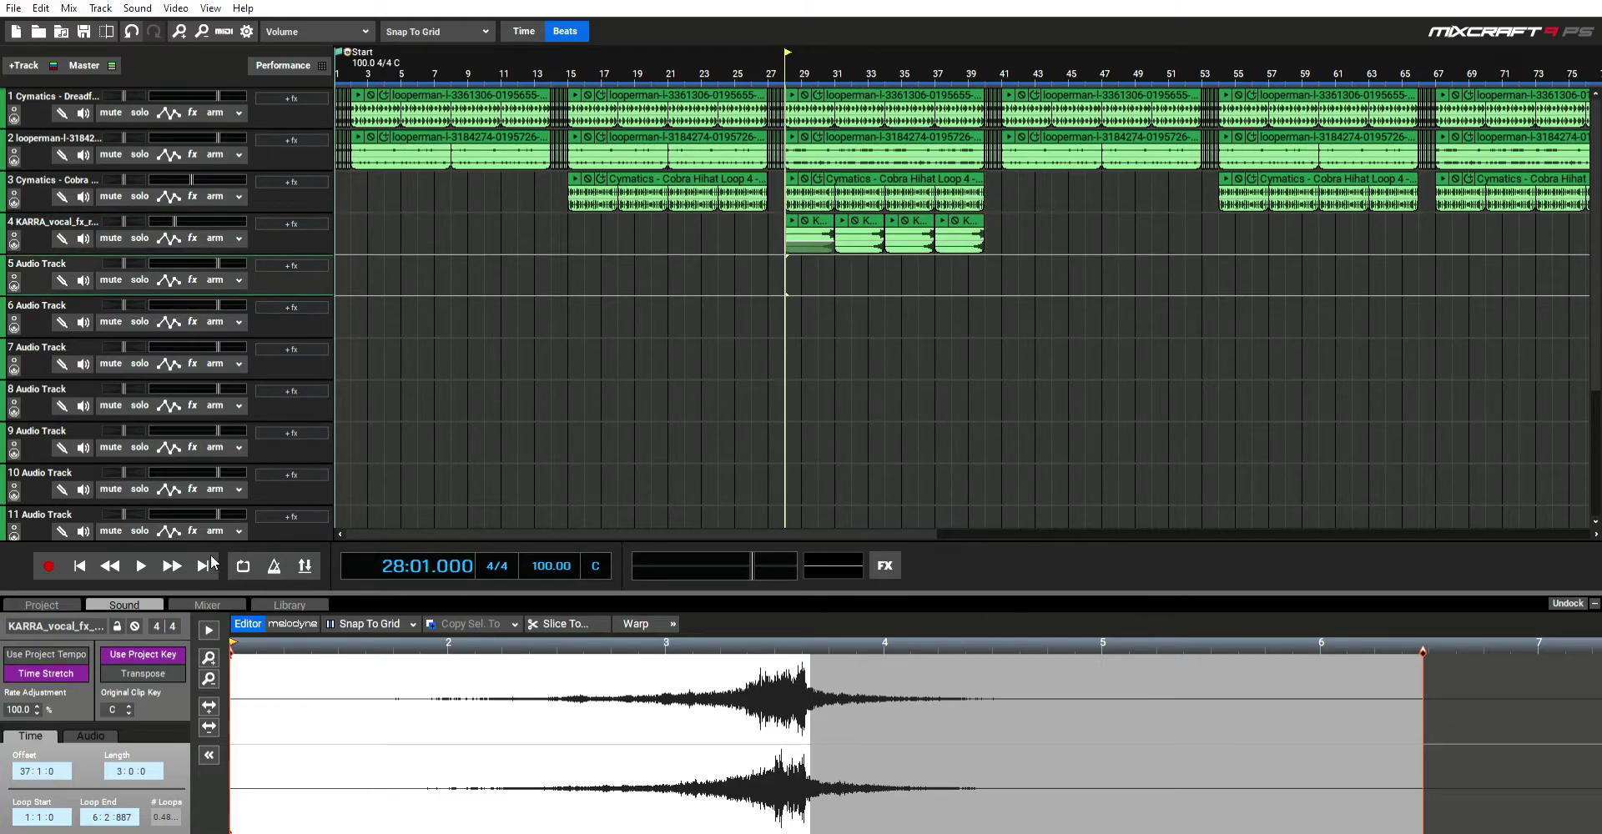
{"action": "key", "text": "space"}
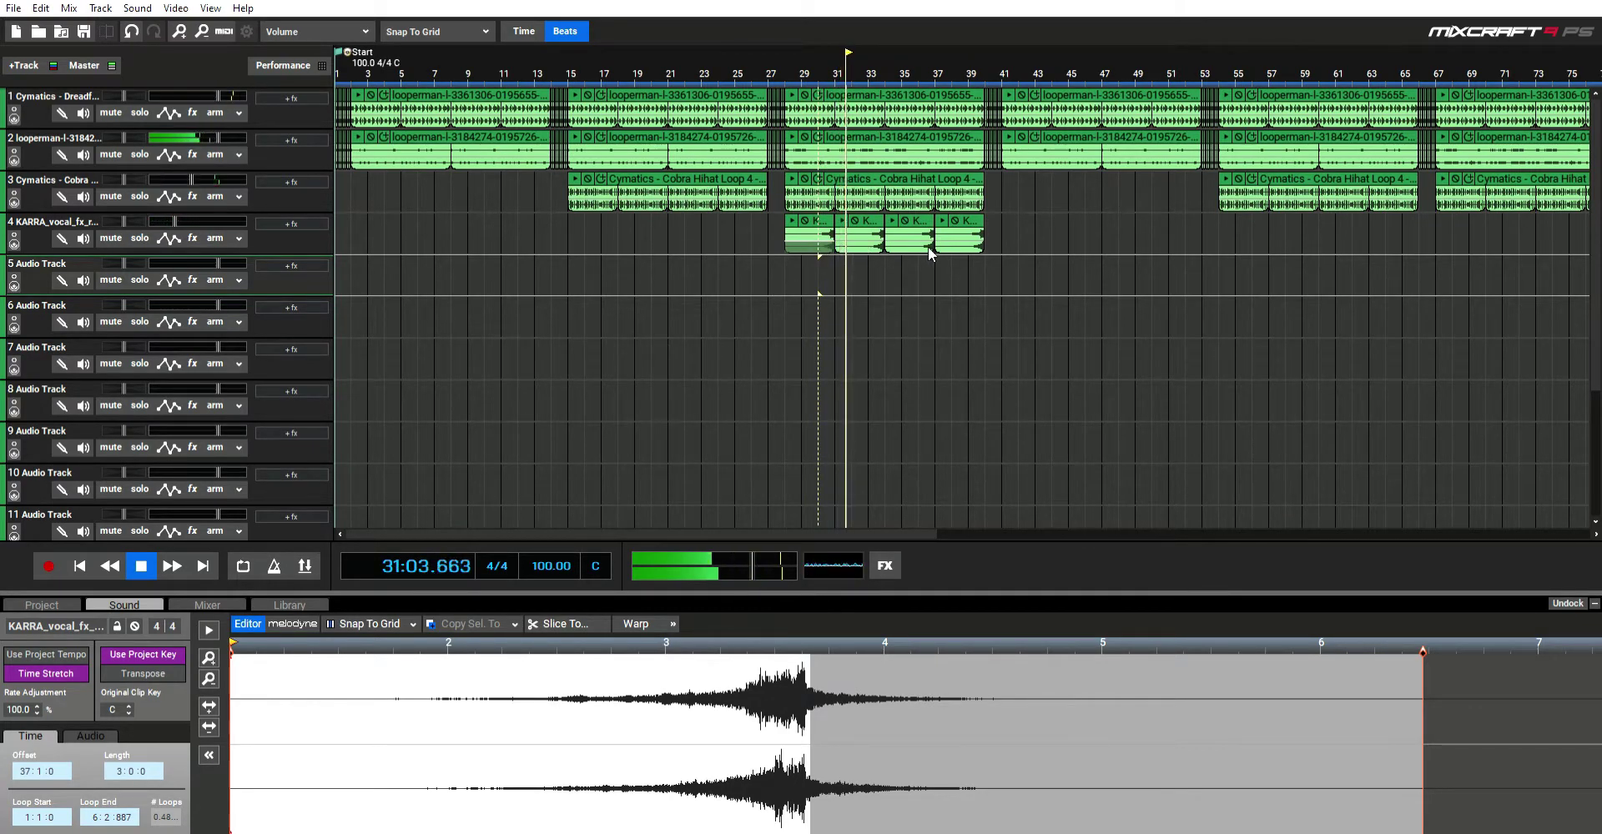
Step: Merge the four reverse clips on track 4 into one clip and paste a copy onto track 5 at bar 28
{"action": "left_click_drag", "start_coordinate": [1047, 221], "coordinate": [769, 218]}
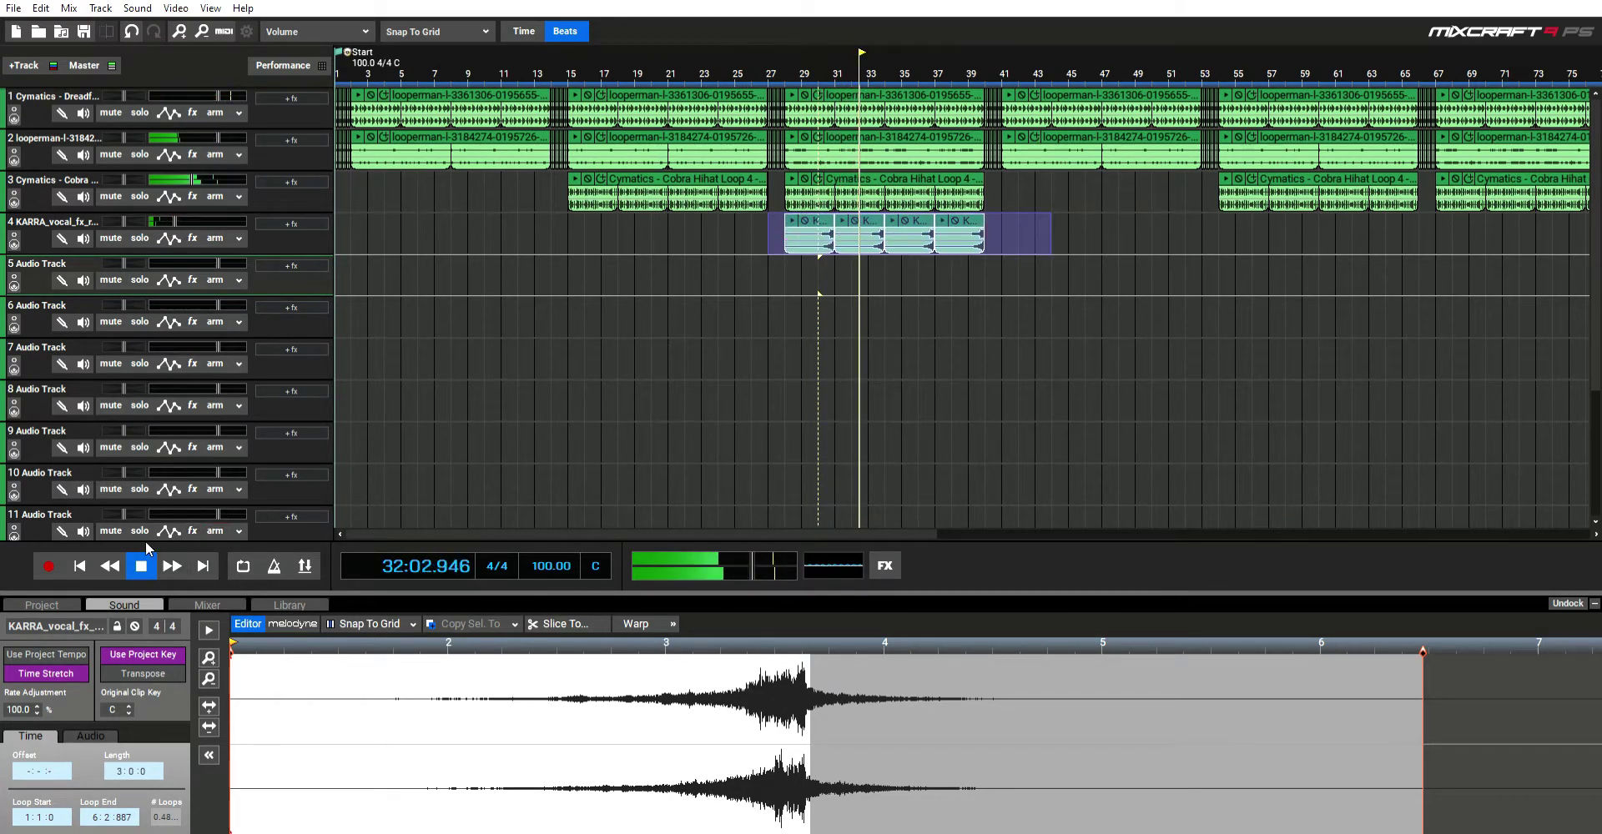
{"action": "key", "text": "space"}
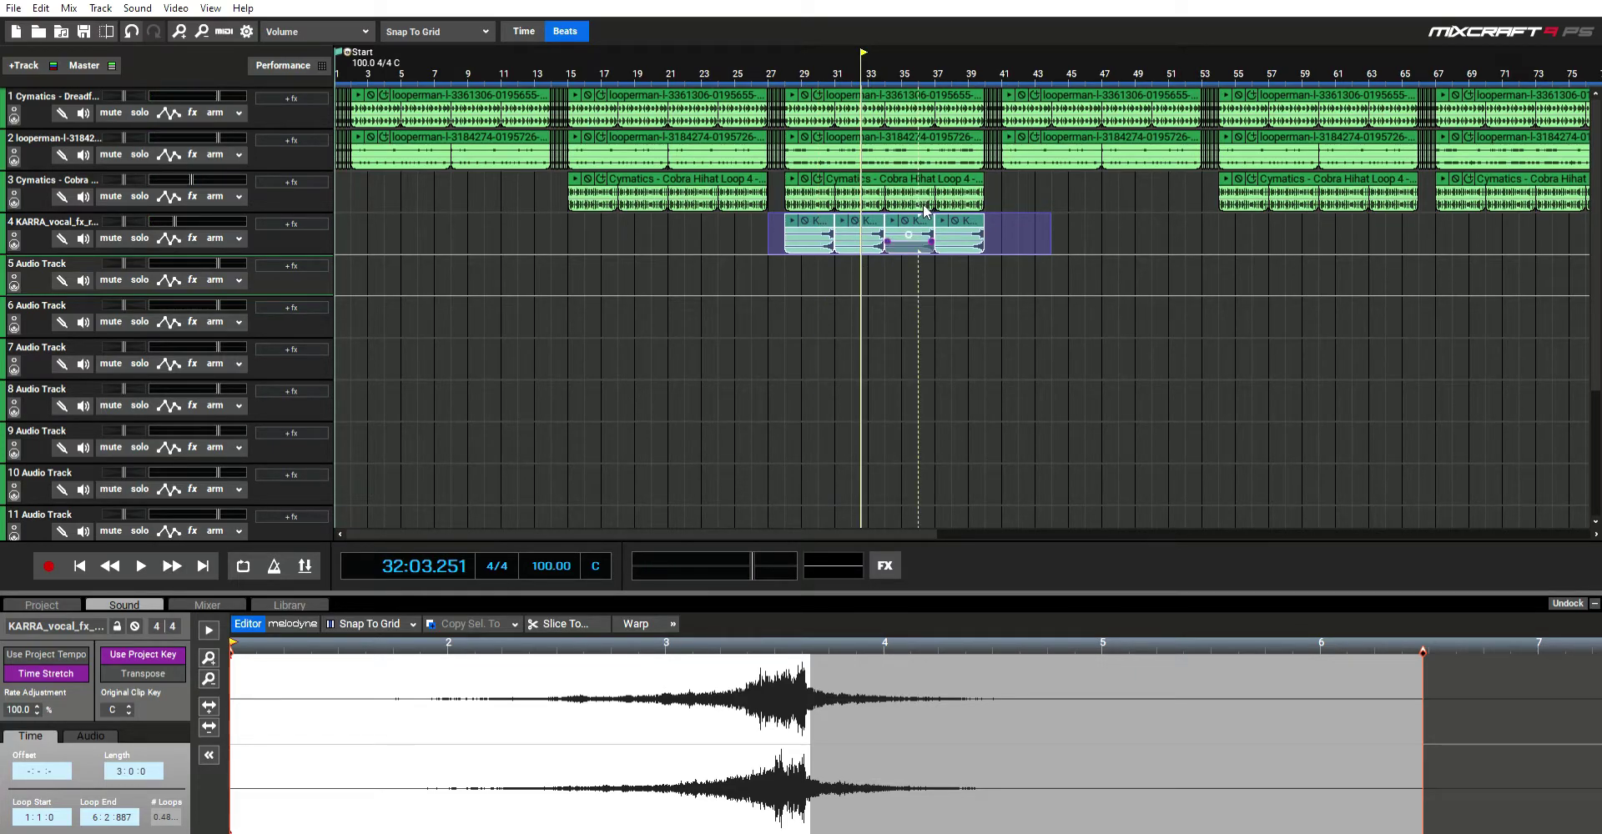
{"action": "left_click", "coordinate": [986, 443]}
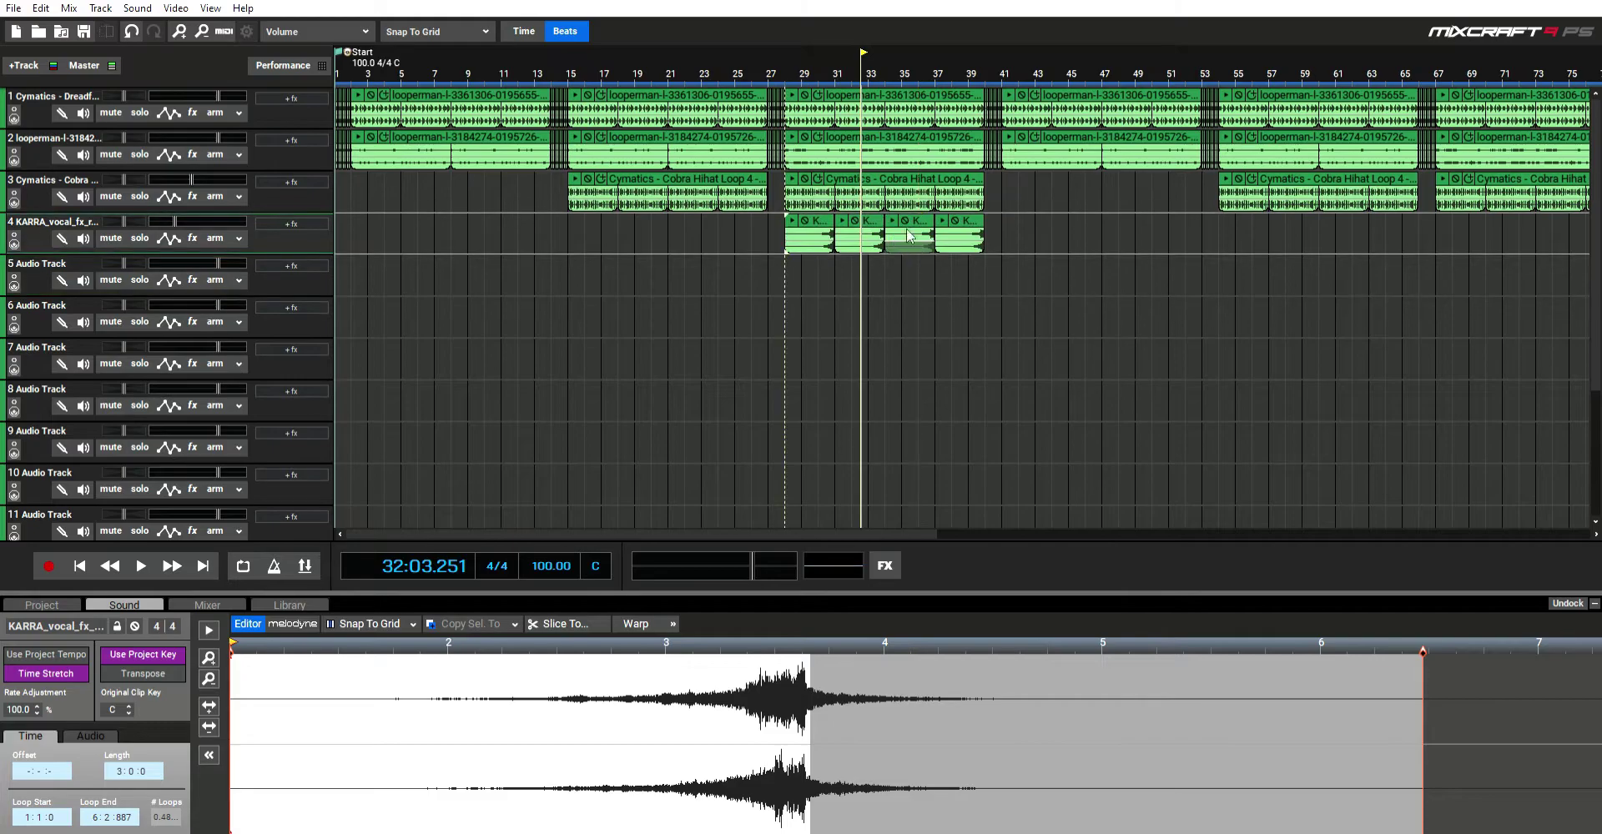
{"action": "left_click", "coordinate": [787, 262]}
{"action": "key", "text": "ctrl+v"}
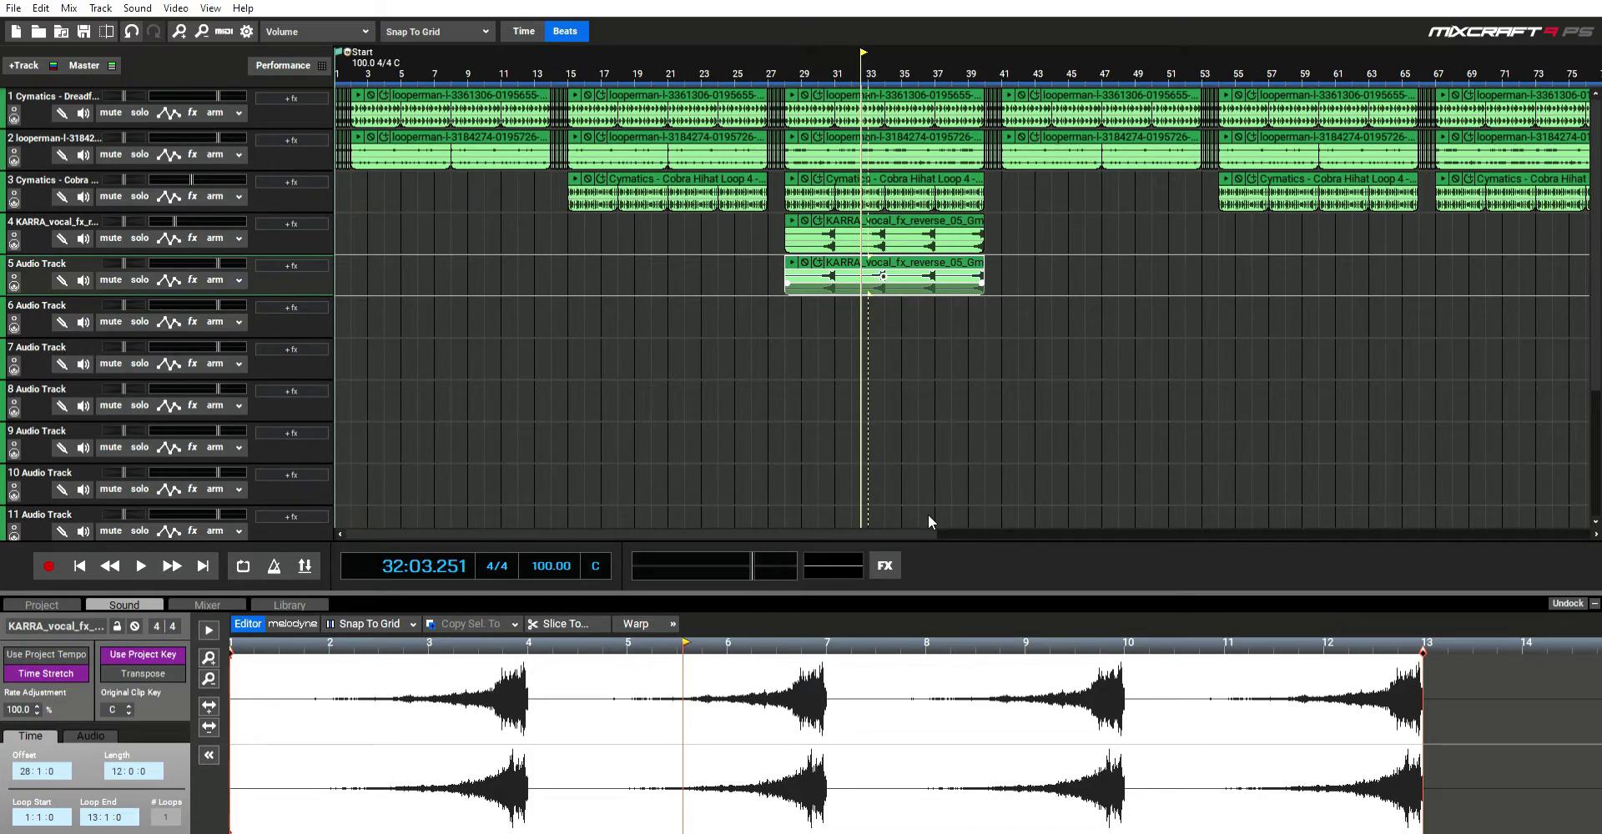
Step: Reverse the copied clip and move it from track 5 up onto the merged clip on track 4
{"action": "key", "text": "ctrl+r"}
{"action": "left_click_drag", "start_coordinate": [915, 257], "coordinate": [913, 216]}
{"action": "left_click_drag", "start_coordinate": [731, 221], "coordinate": [1189, 224]}
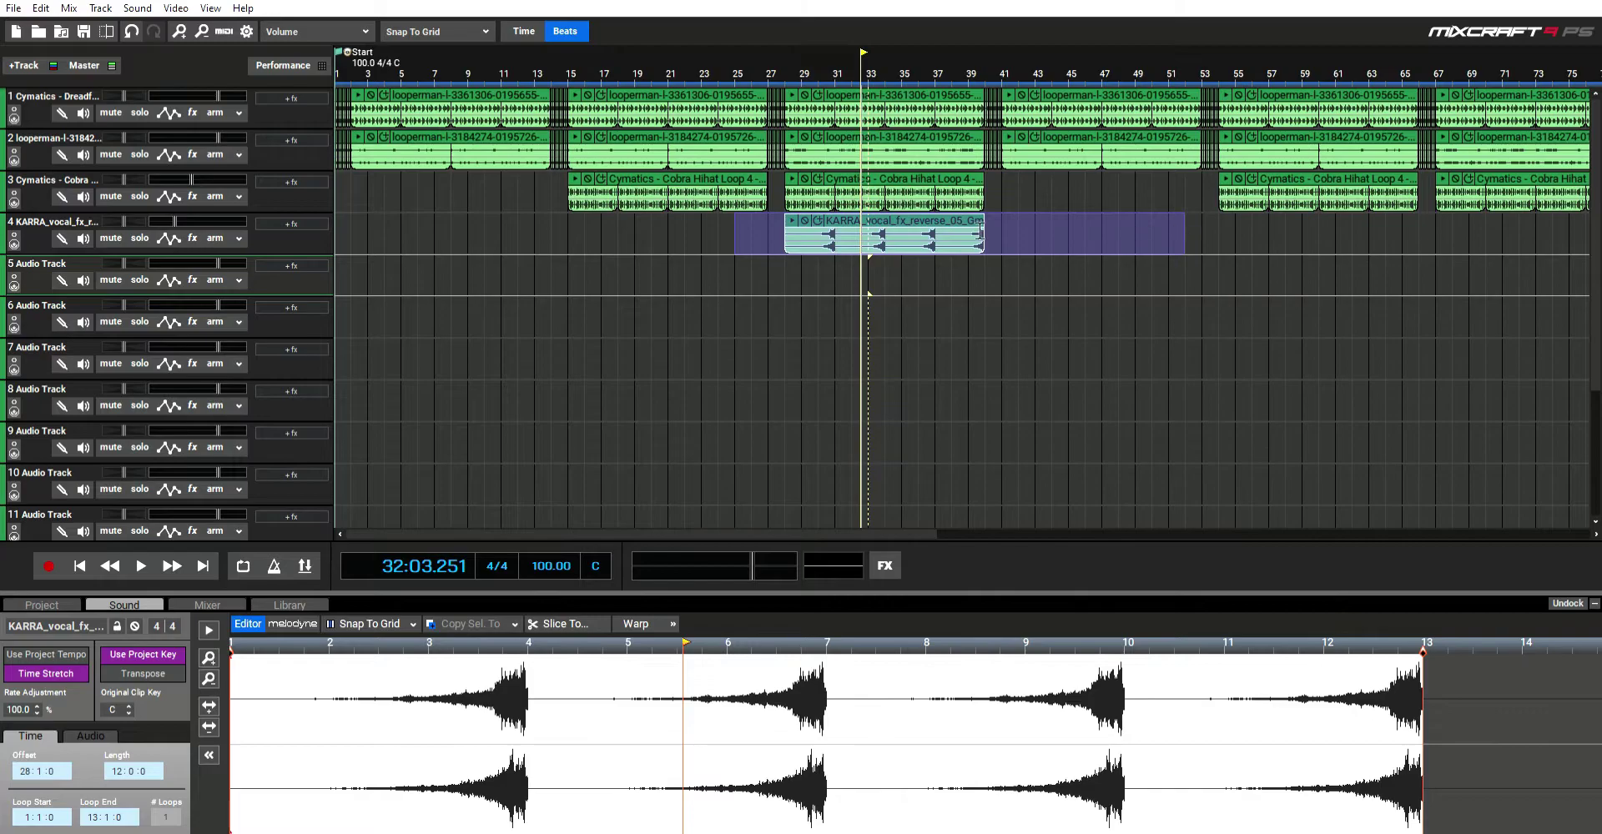
{"action": "left_click", "coordinate": [955, 455]}
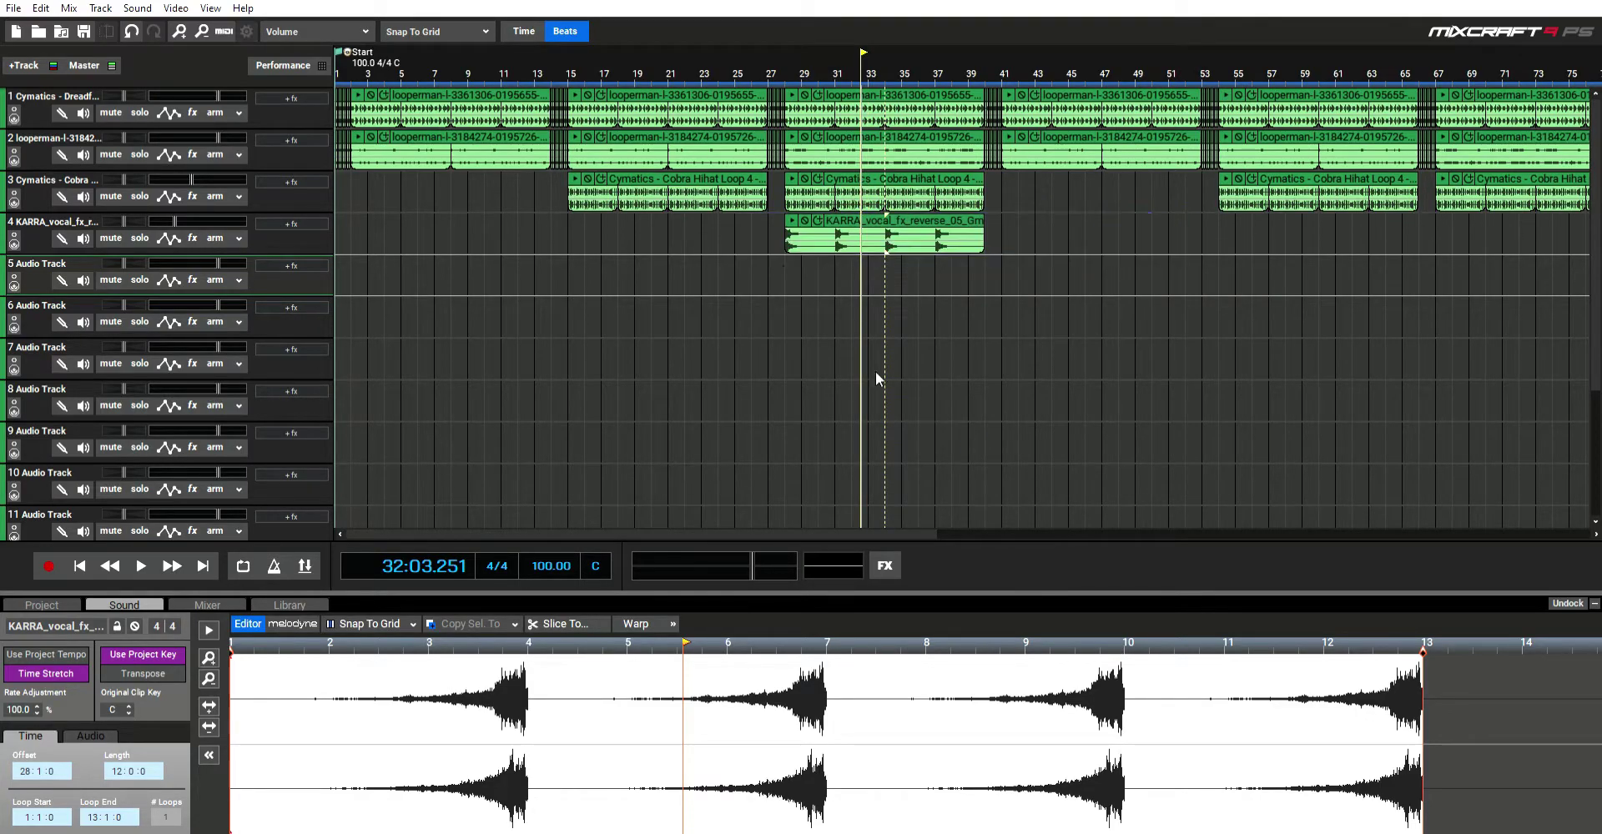
Step: Merge the two overlapping vocal reverse clips on track 4 into one clip and play the result in the mix from bar 28
{"action": "left_click", "coordinate": [788, 254]}
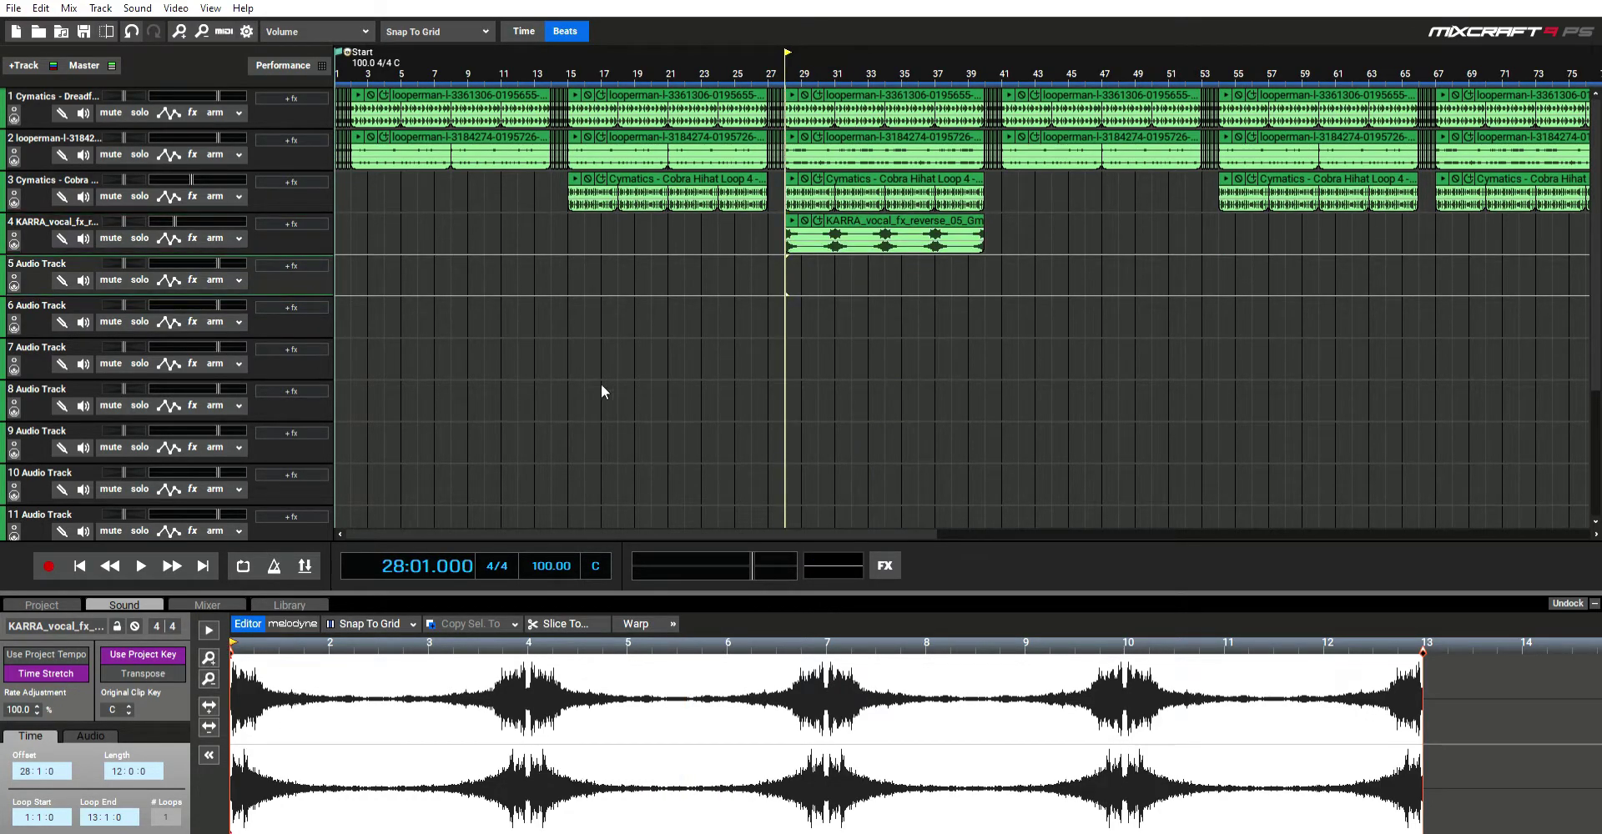
{"action": "left_click", "coordinate": [142, 561]}
{"action": "left_click", "coordinate": [153, 559]}
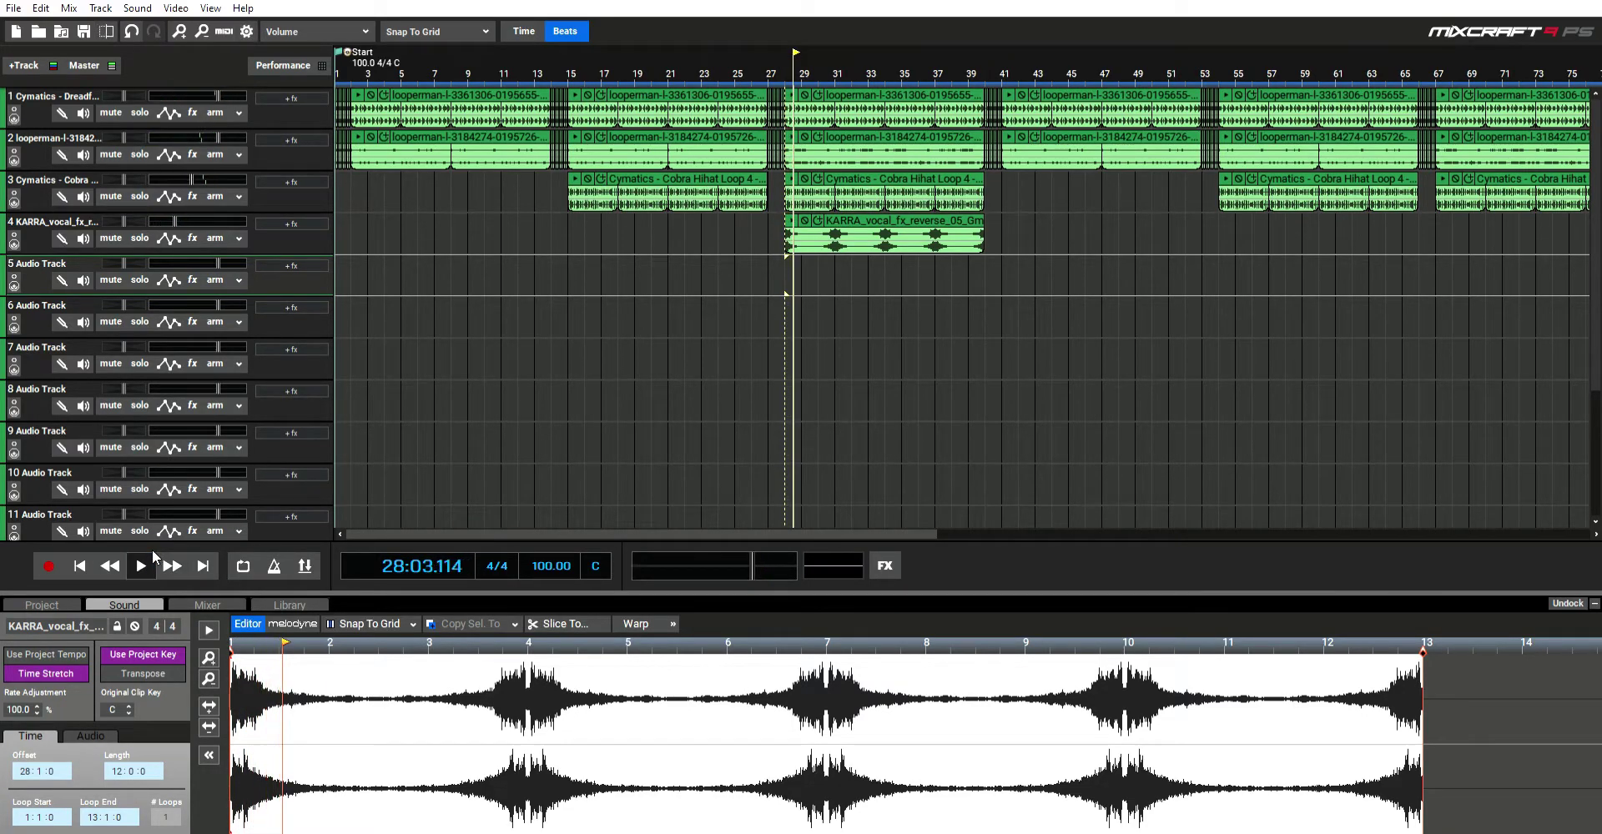
{"action": "left_click", "coordinate": [151, 561]}
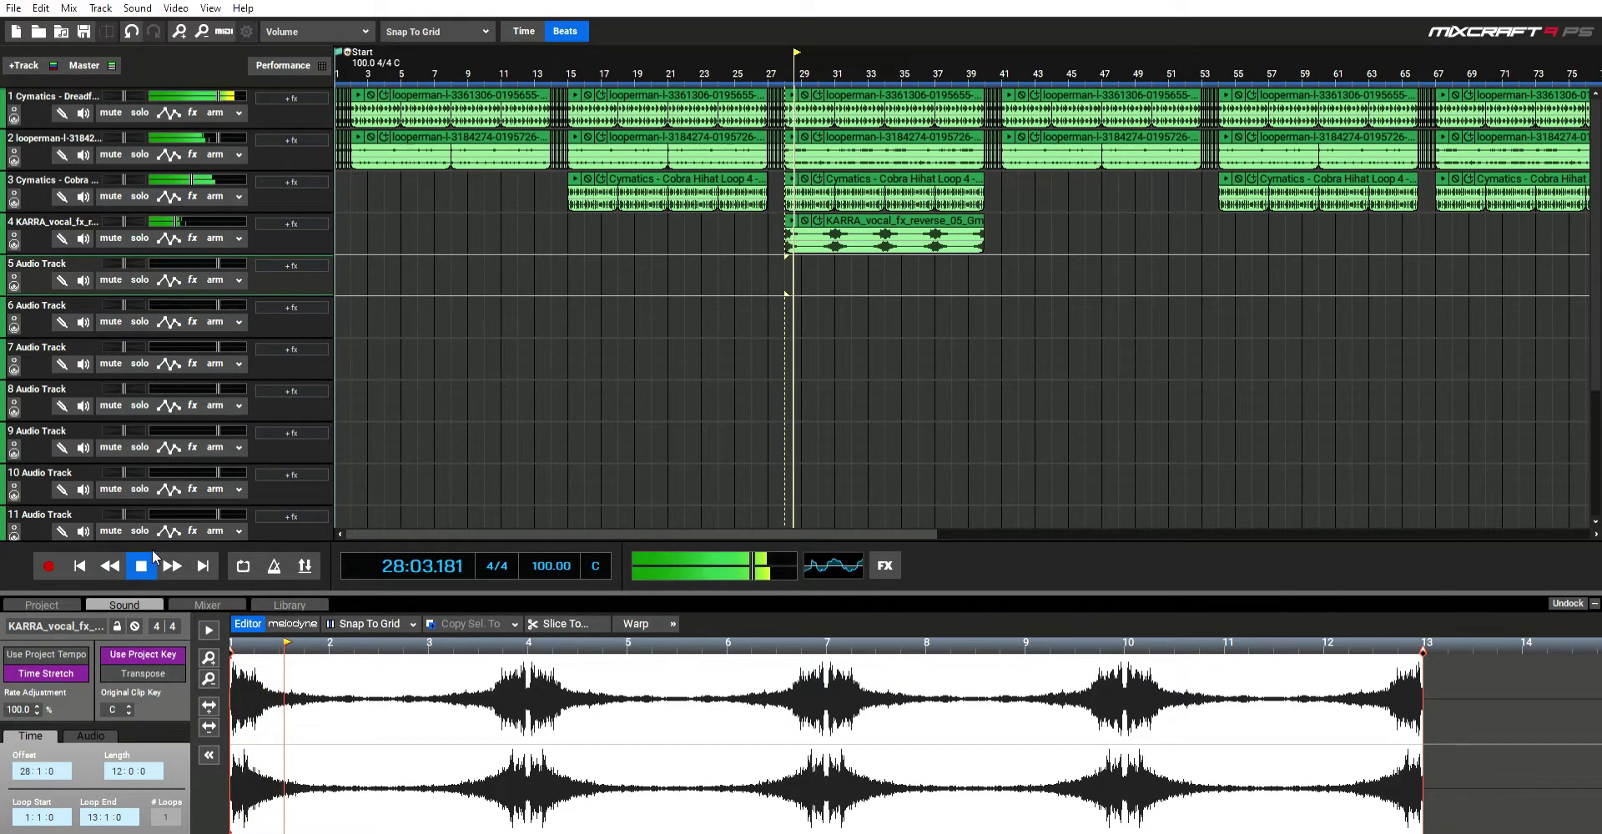
{"action": "left_click", "coordinate": [820, 250]}
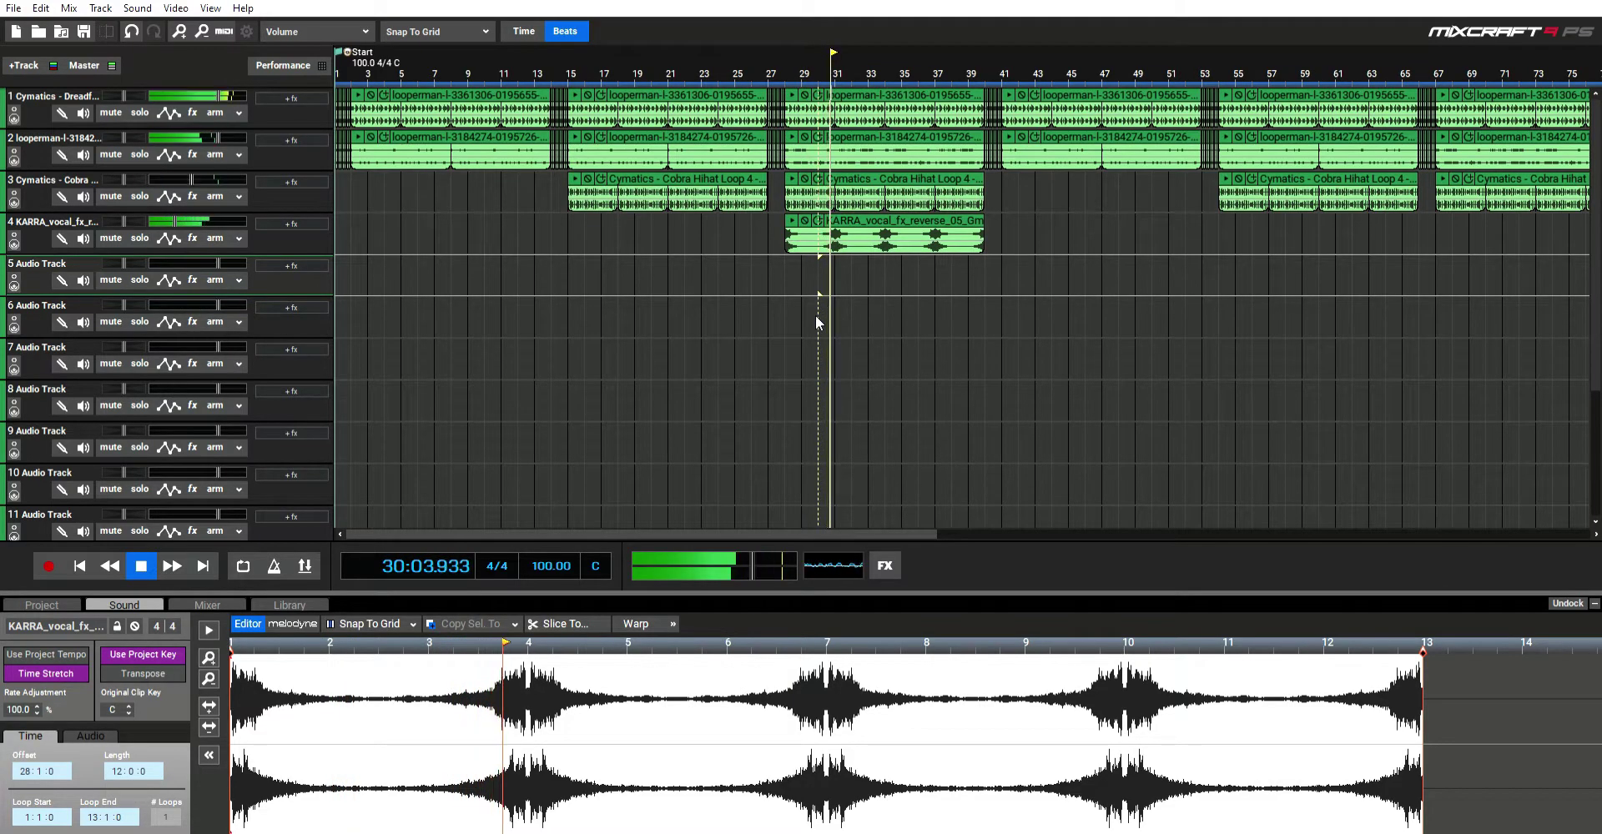
{"action": "left_click", "coordinate": [145, 558]}
{"action": "left_click", "coordinate": [786, 254]}
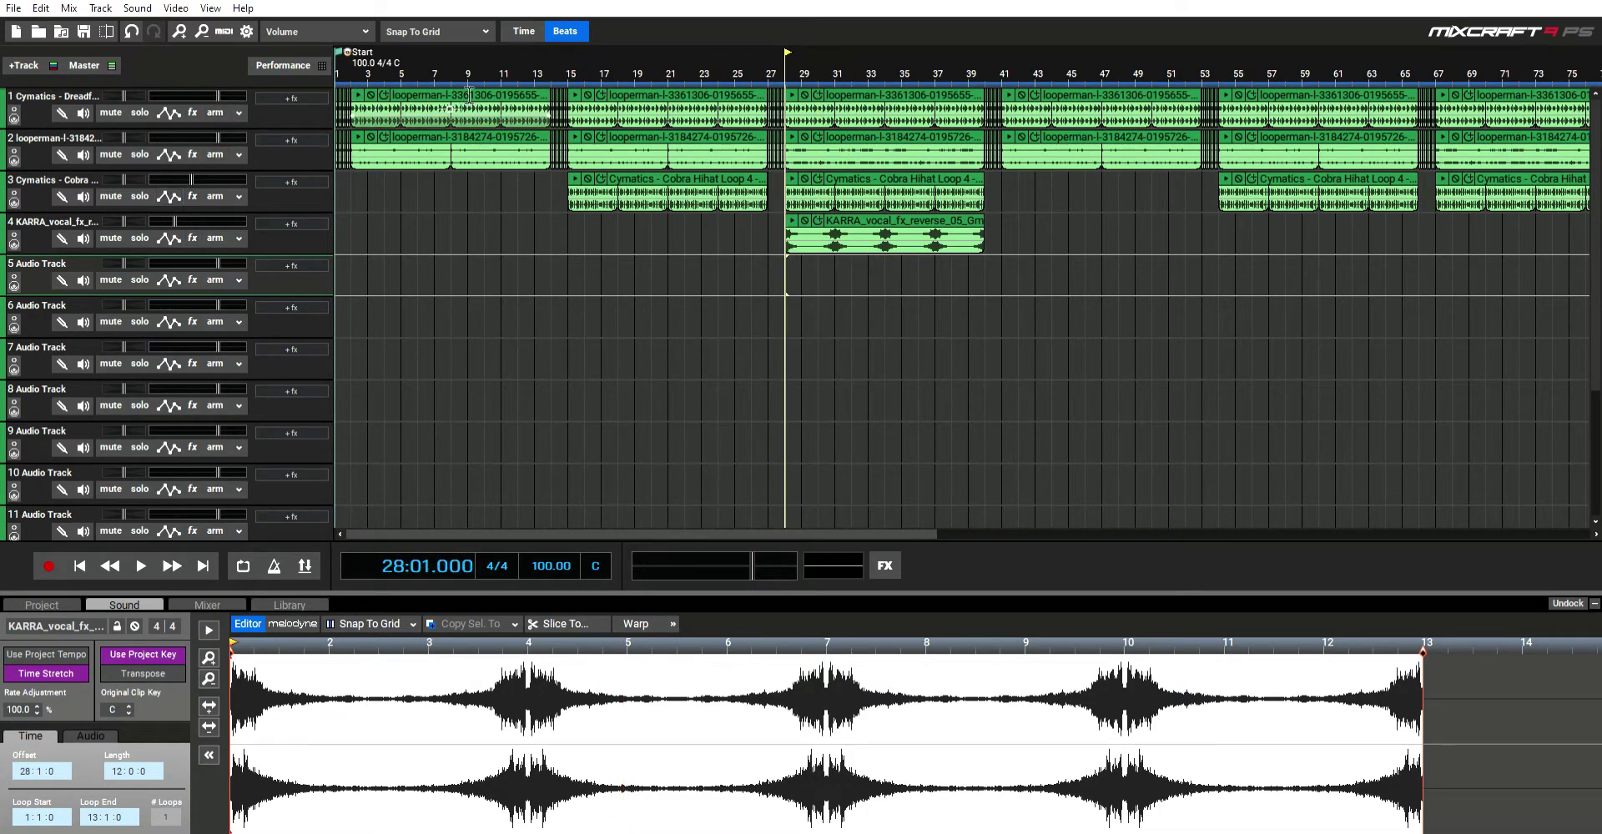
Step: Add the TB Broadcast Multi effect to tracks 1 and 2, add AC Compressor to track 2, and play from bar 7
{"action": "left_click", "coordinate": [192, 111]}
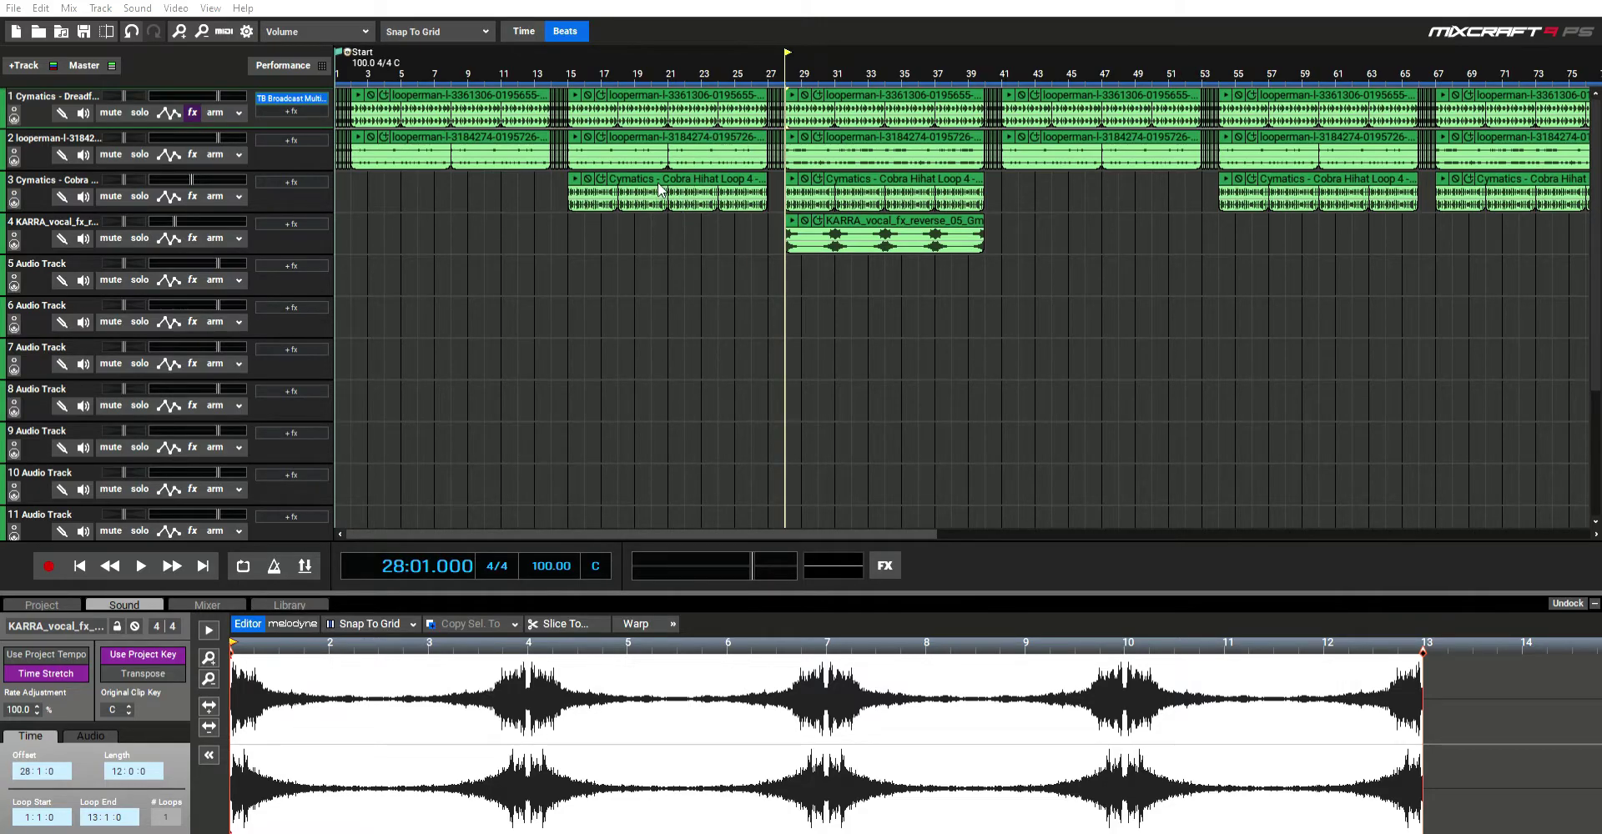
{"action": "left_click", "coordinate": [193, 154]}
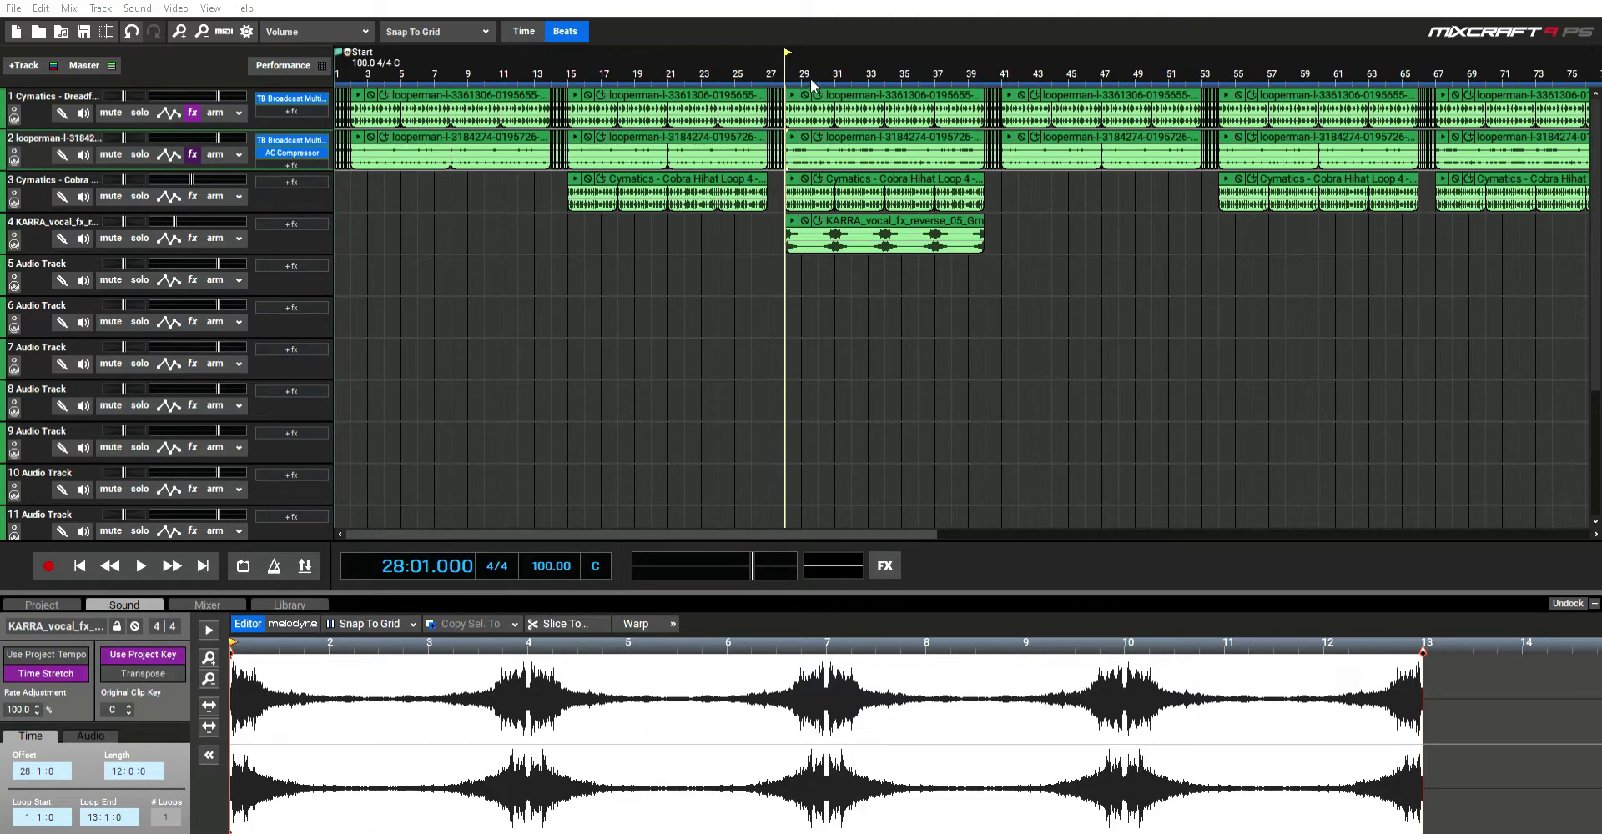
{"action": "left_click", "coordinate": [458, 185]}
{"action": "left_click", "coordinate": [143, 564]}
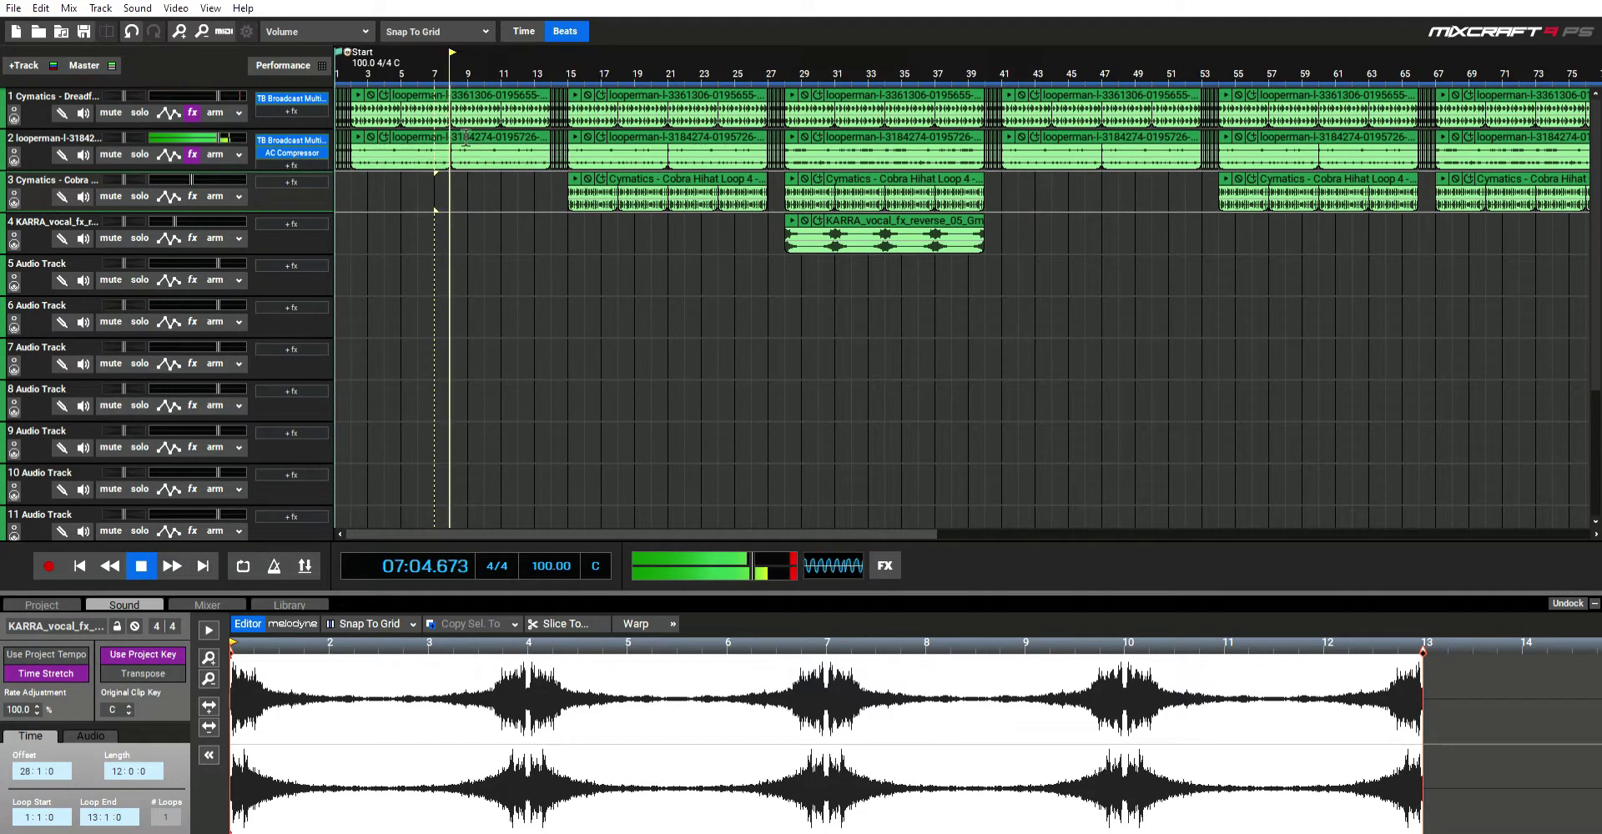
{"action": "left_click", "coordinate": [167, 80]}
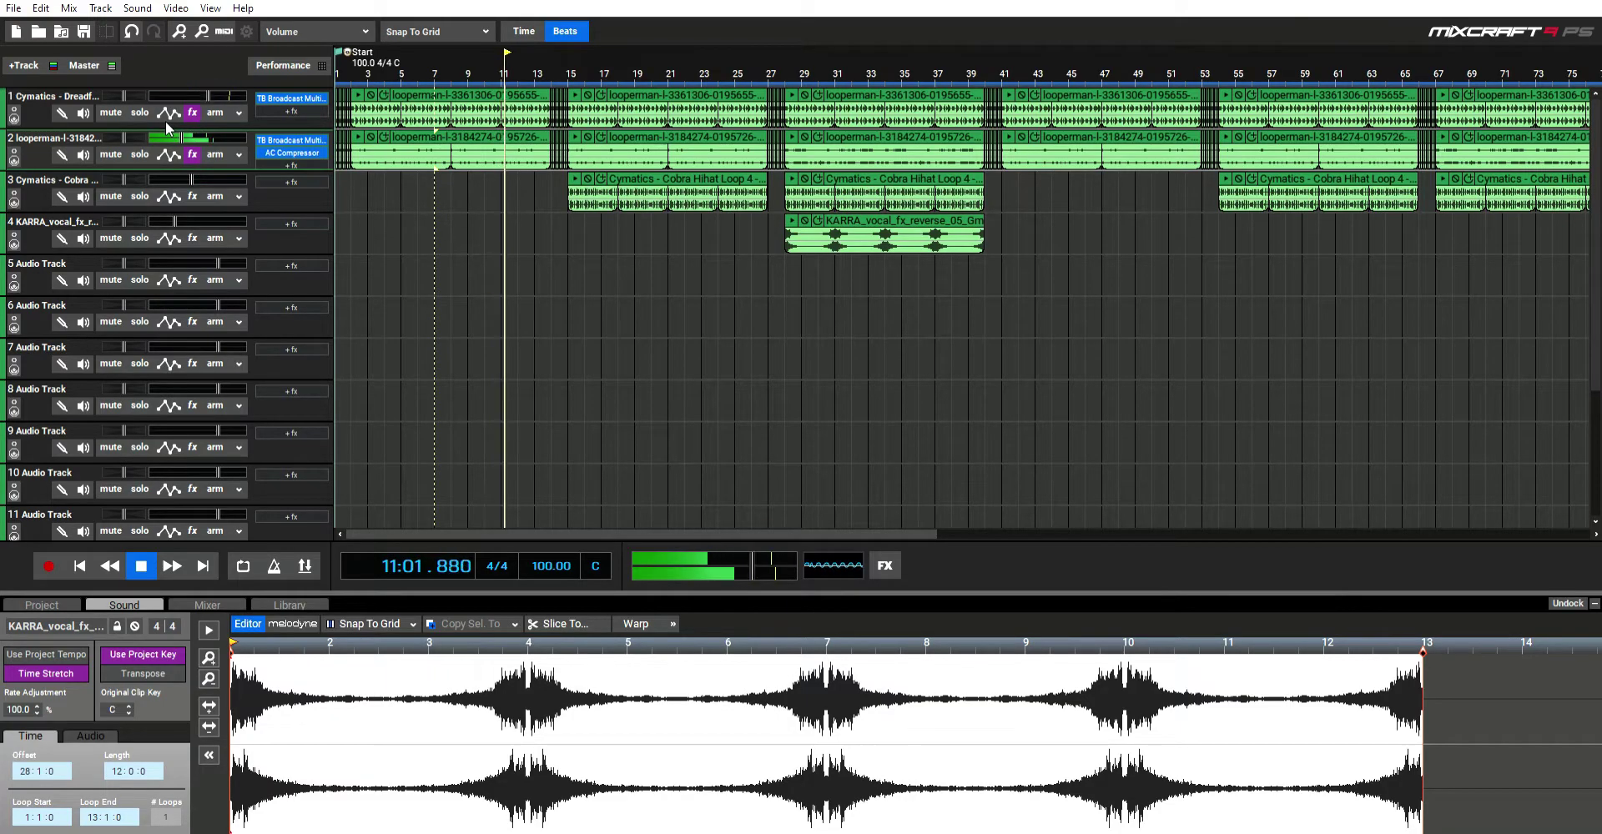
Step: Add the TB Broadcast Multi effect to hi-hat track 3 and vocal track 4 during playback, and stop the mix
{"action": "left_click", "coordinate": [197, 180]}
{"action": "left_click", "coordinate": [573, 594]}
{"action": "left_click", "coordinate": [649, 205]}
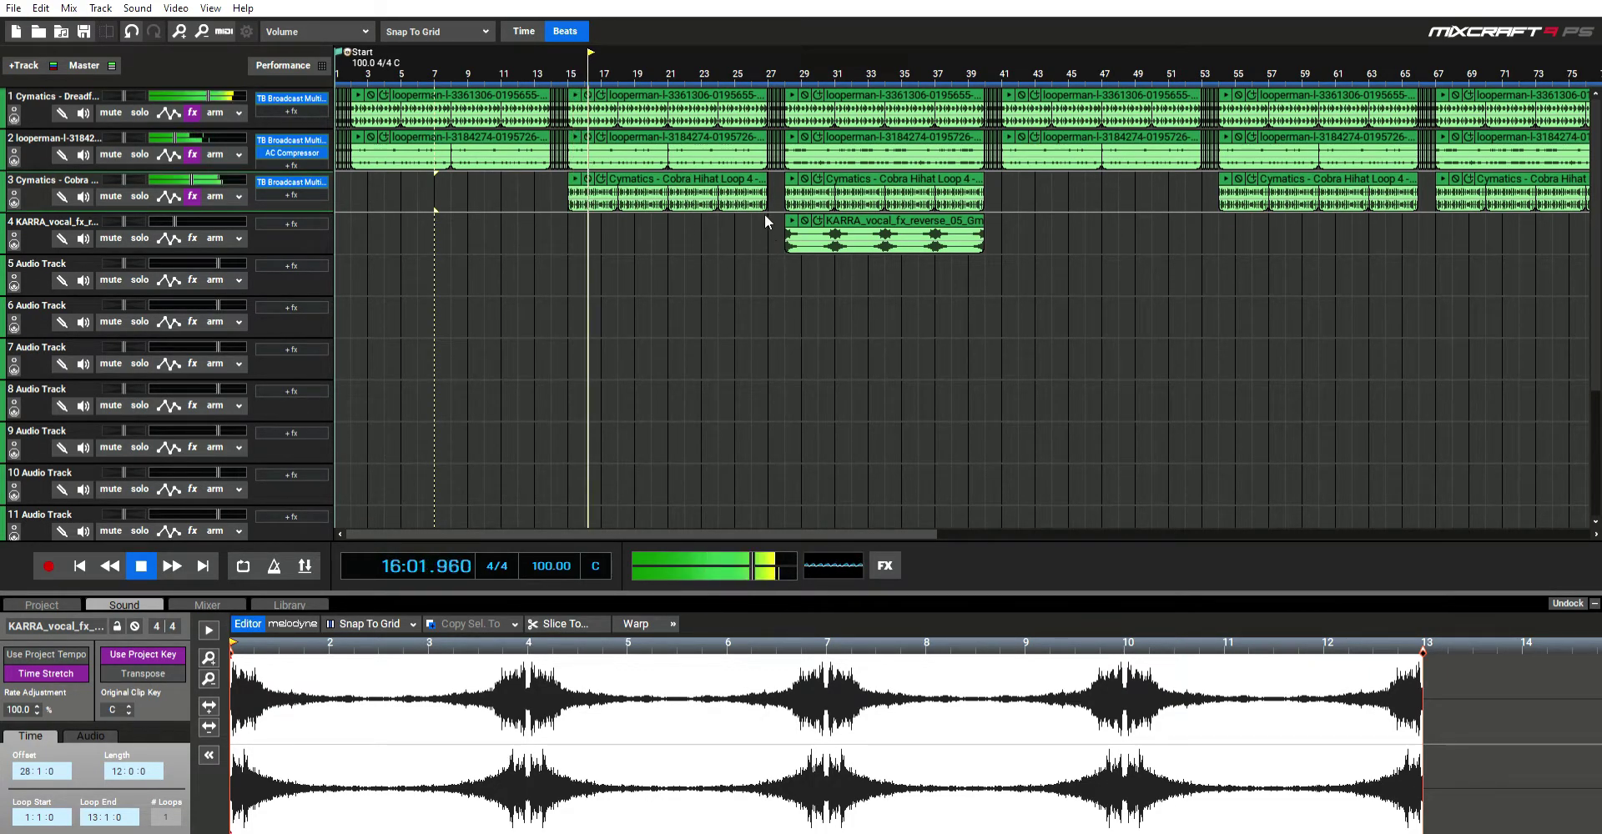
{"action": "left_click", "coordinate": [273, 232]}
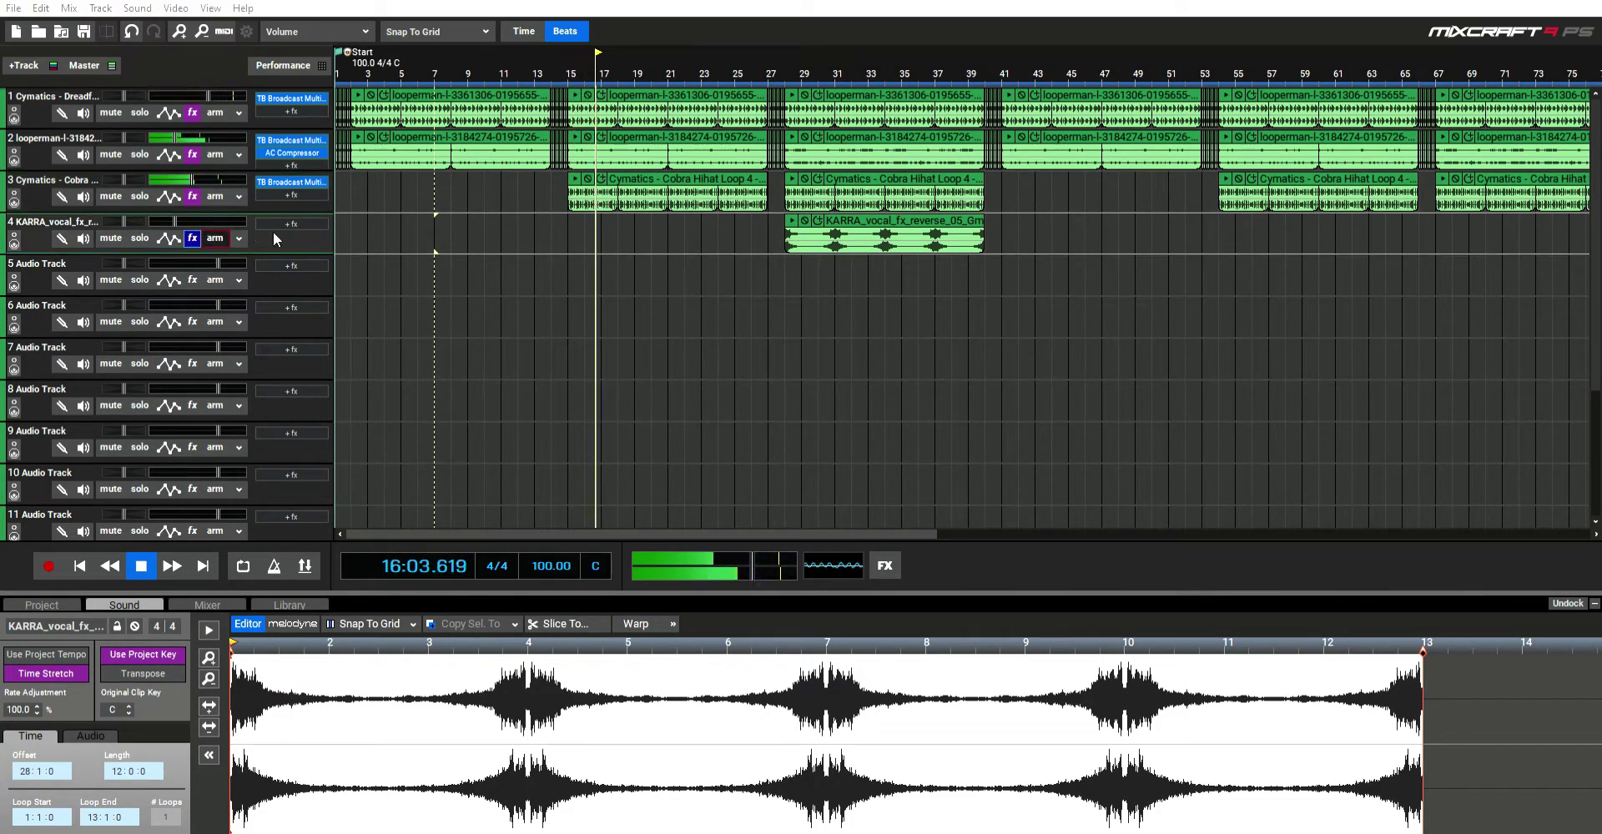
{"action": "left_click", "coordinate": [579, 638]}
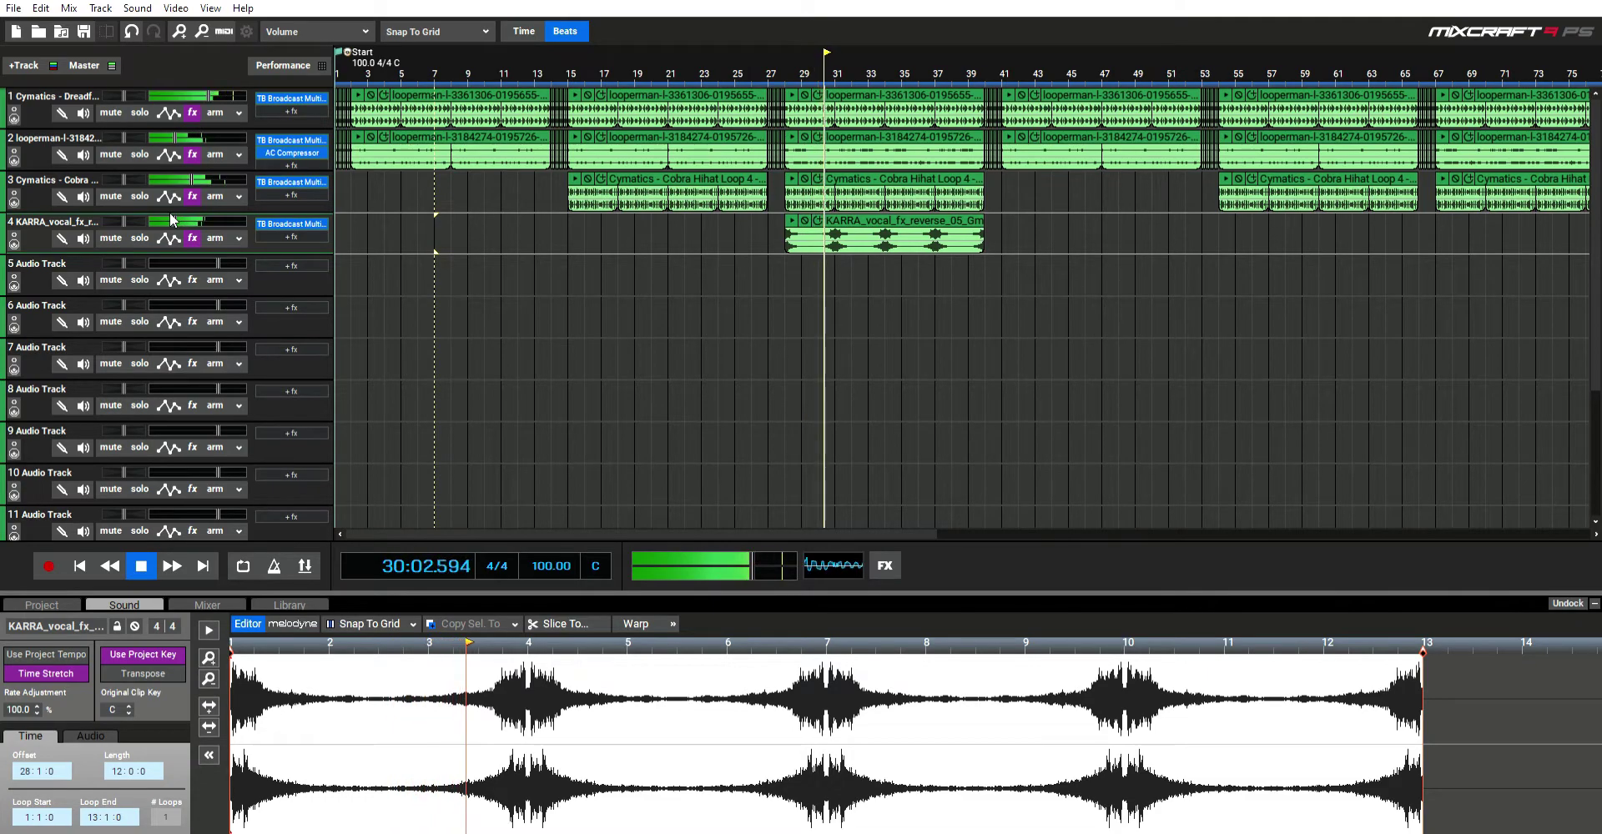
{"action": "key", "text": "space"}
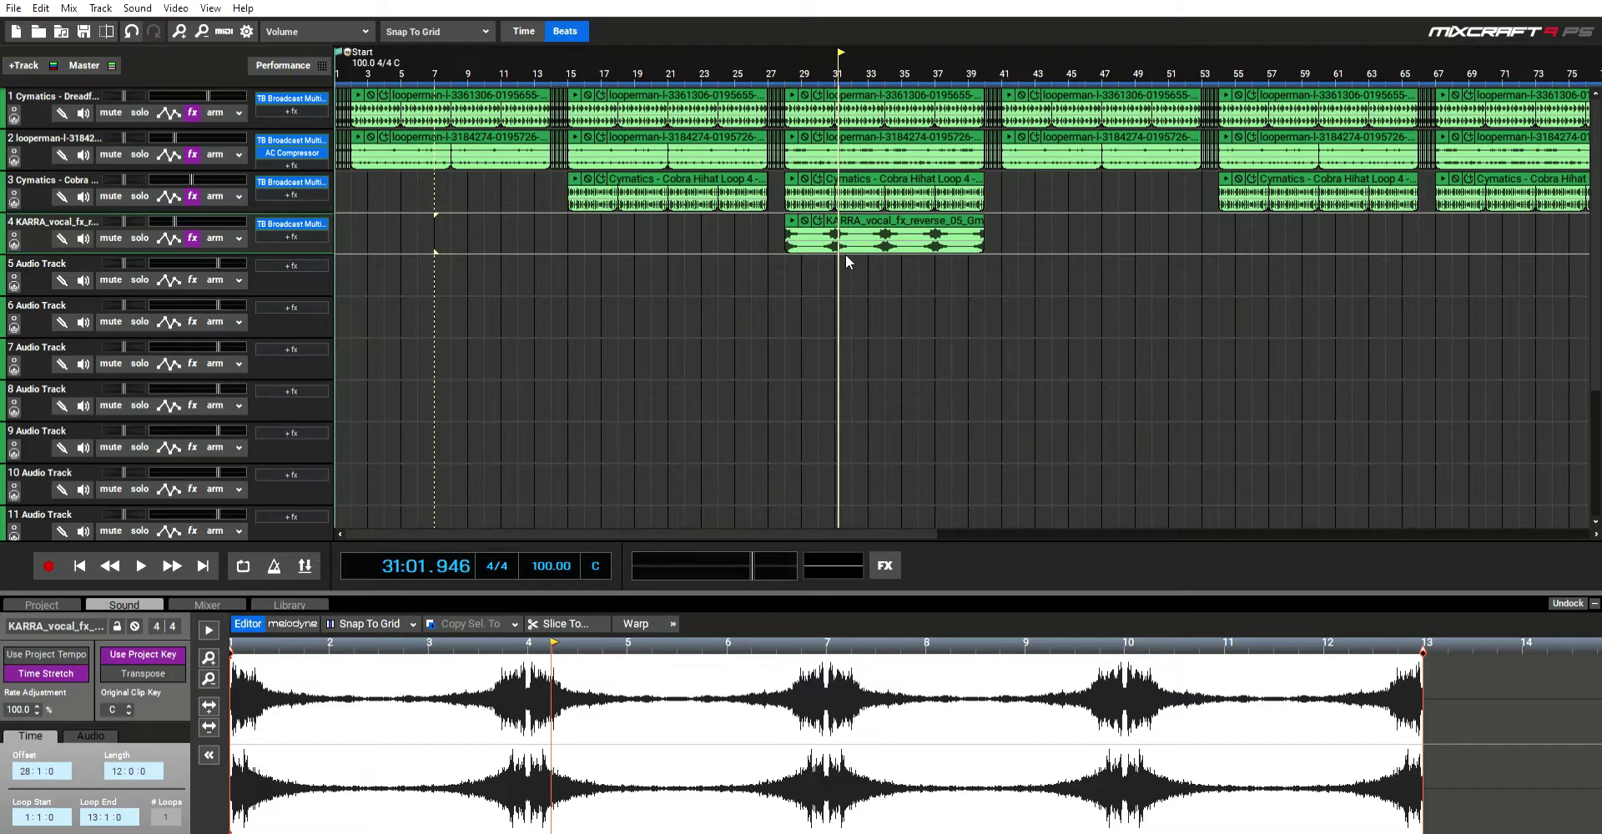
Step: Set the merged reverse clip's original clip key to D and play the section from bar 27
{"action": "left_click", "coordinate": [875, 215]}
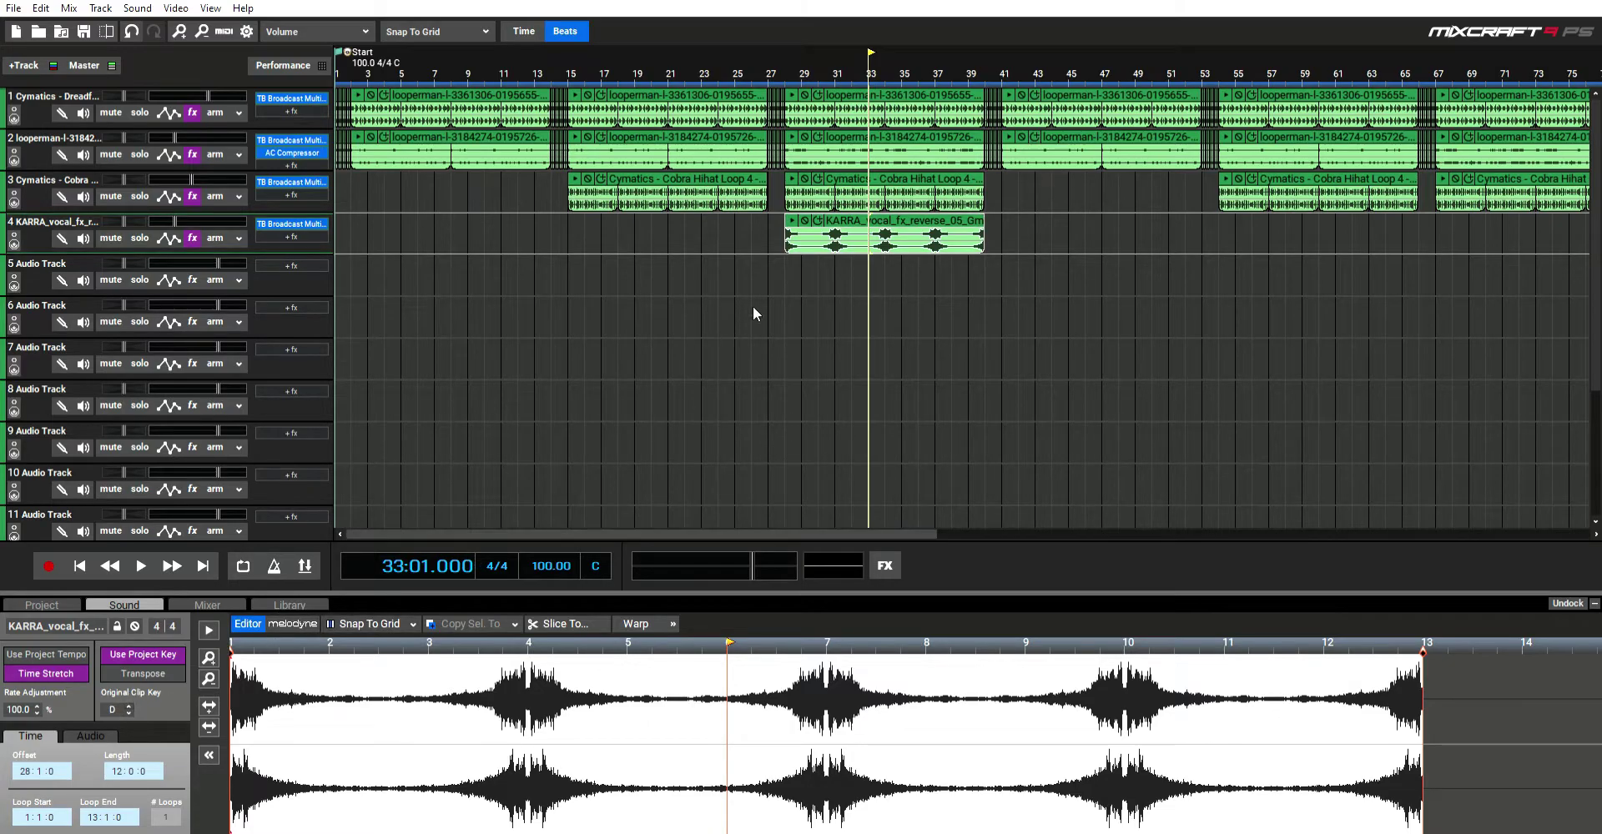
{"action": "key", "text": "space"}
{"action": "left_click", "coordinate": [771, 276]}
{"action": "left_click", "coordinate": [173, 567]}
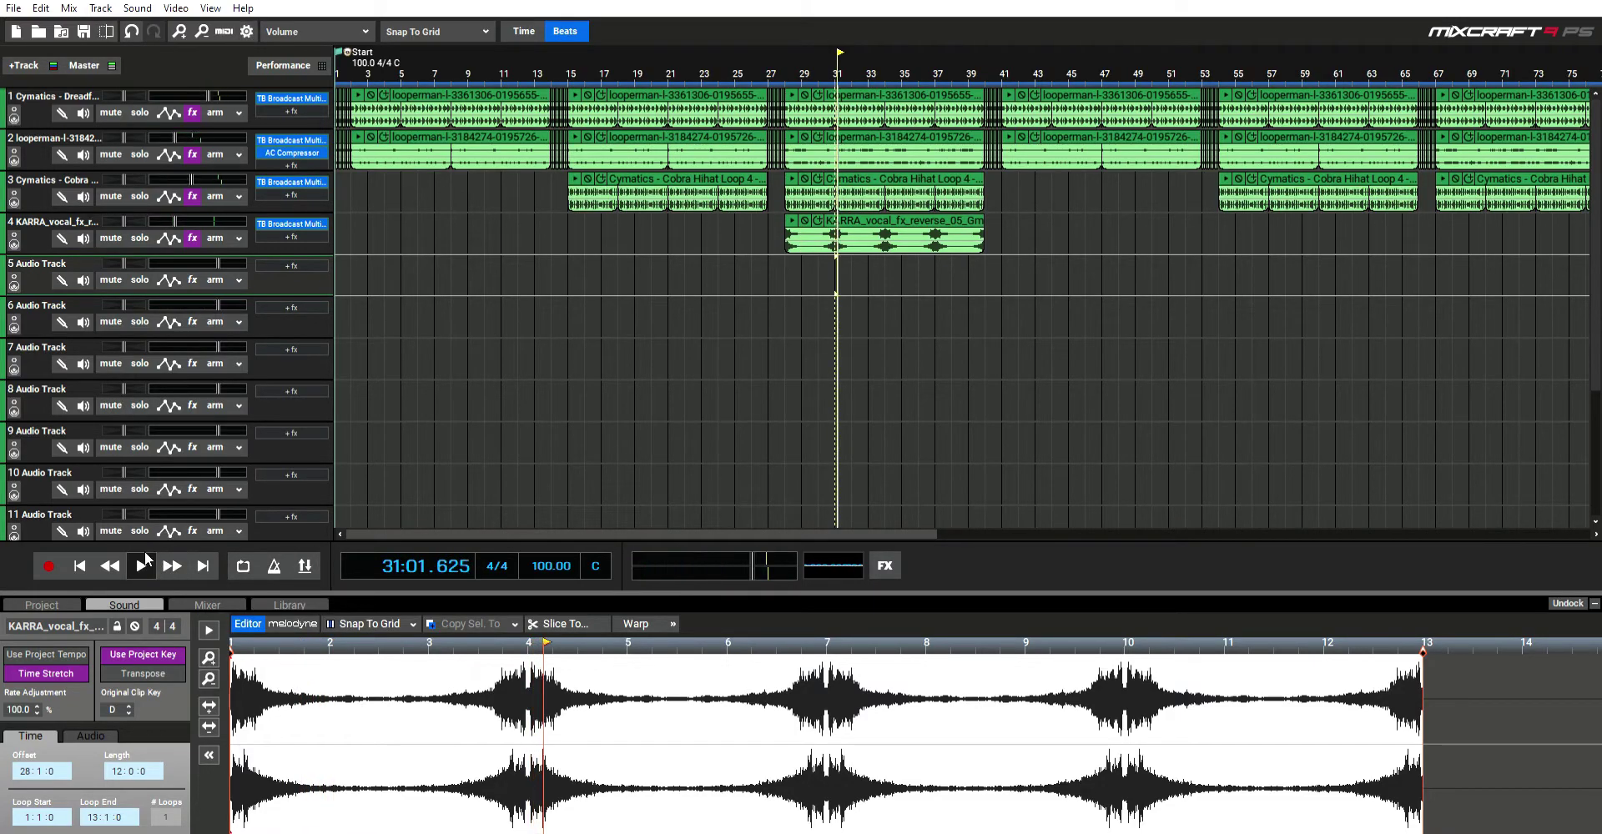
{"action": "left_click", "coordinate": [771, 248]}
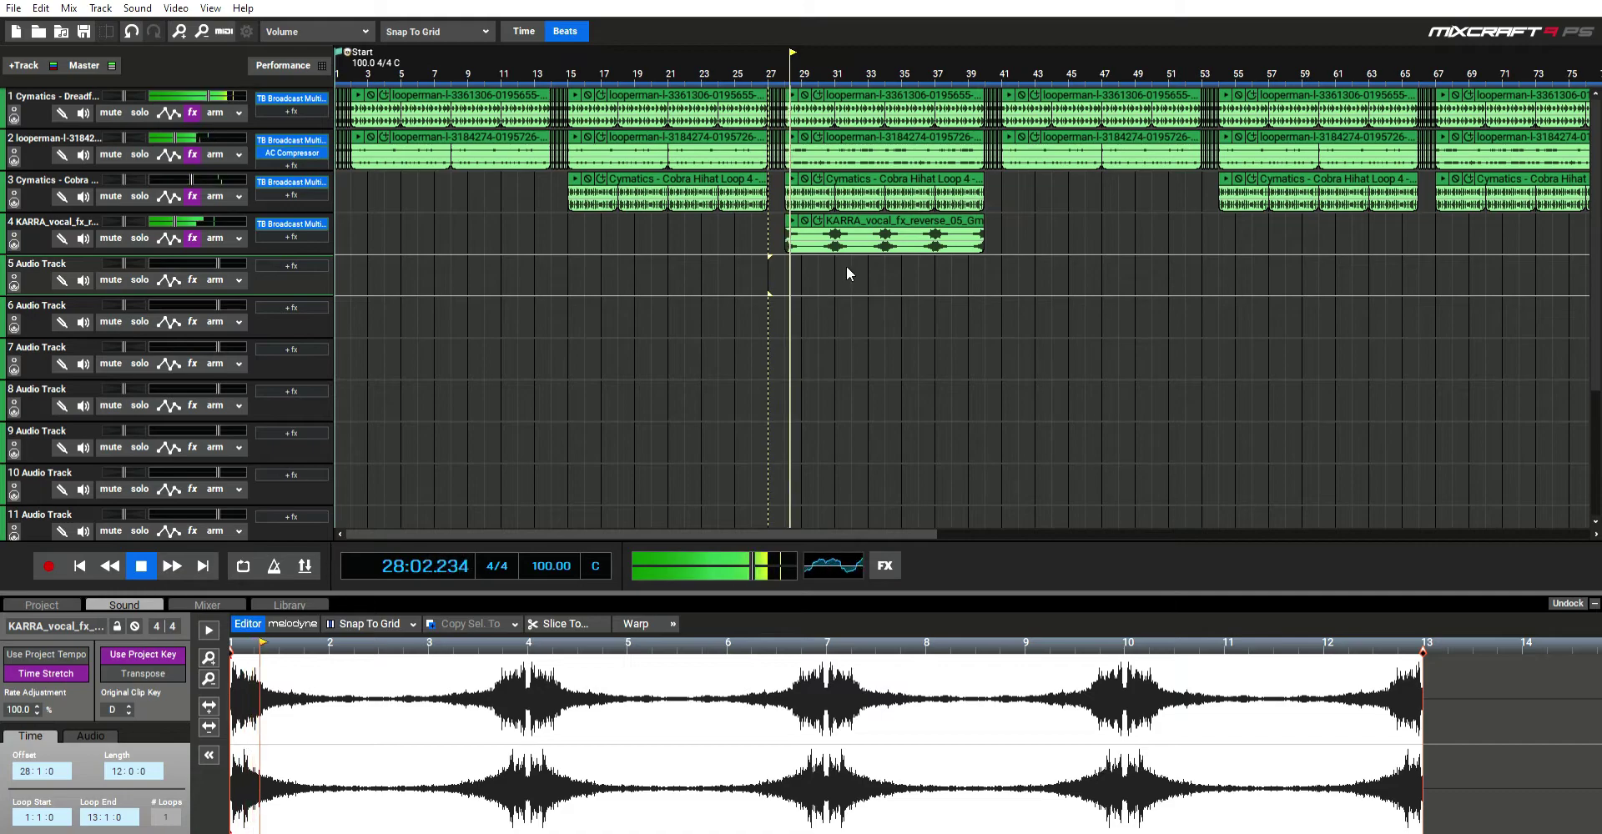
Step: Lower the volume of track 4, add the CL Flanger effect to it and play the section from bar 28
{"action": "left_click_drag", "start_coordinate": [174, 222], "coordinate": [164, 222]}
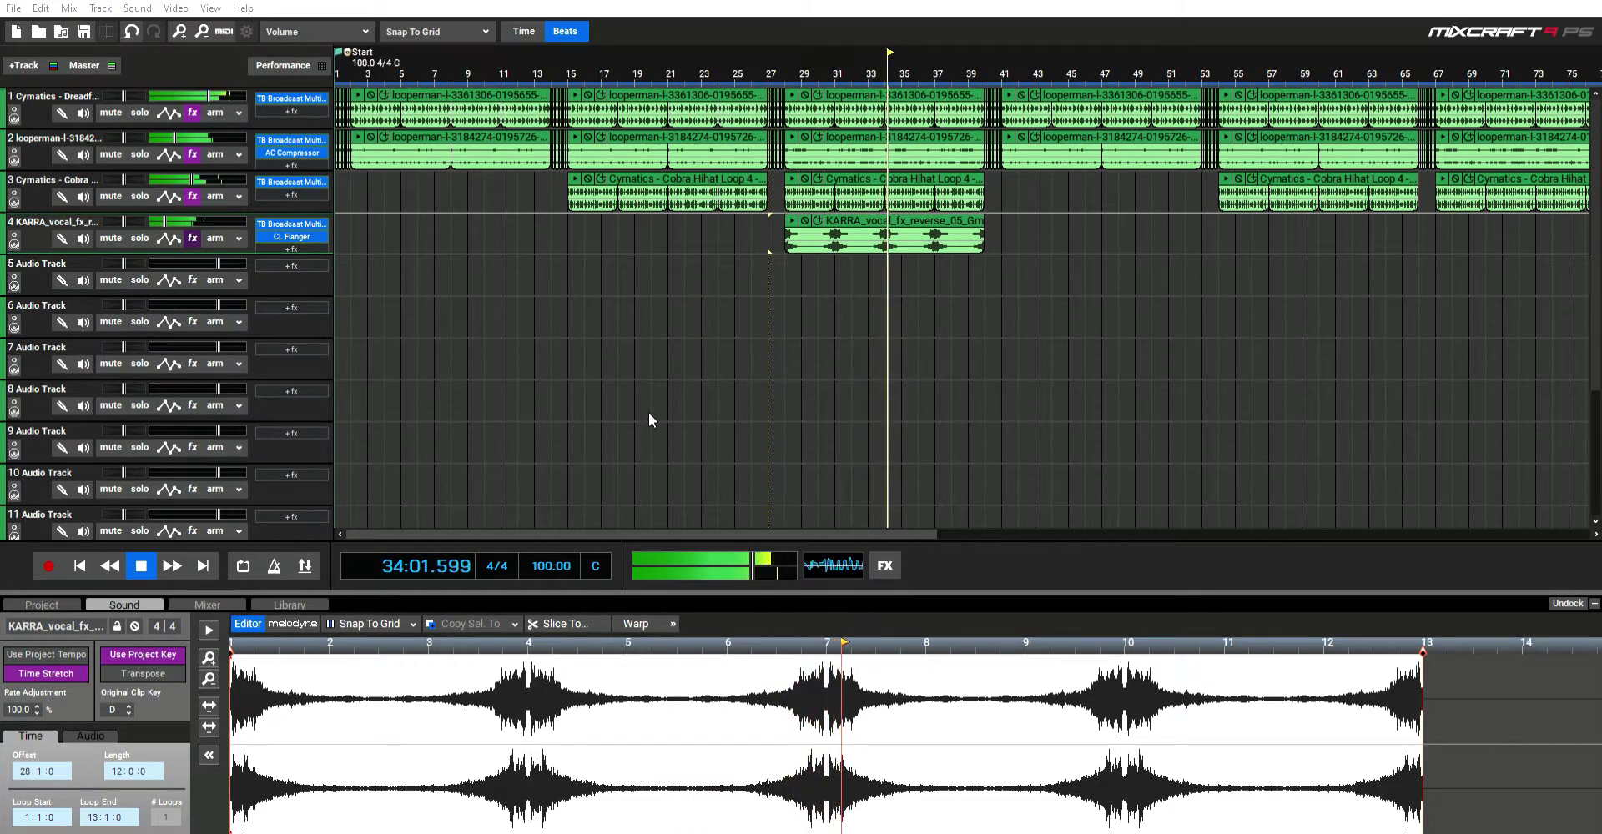
{"action": "left_click", "coordinate": [782, 257]}
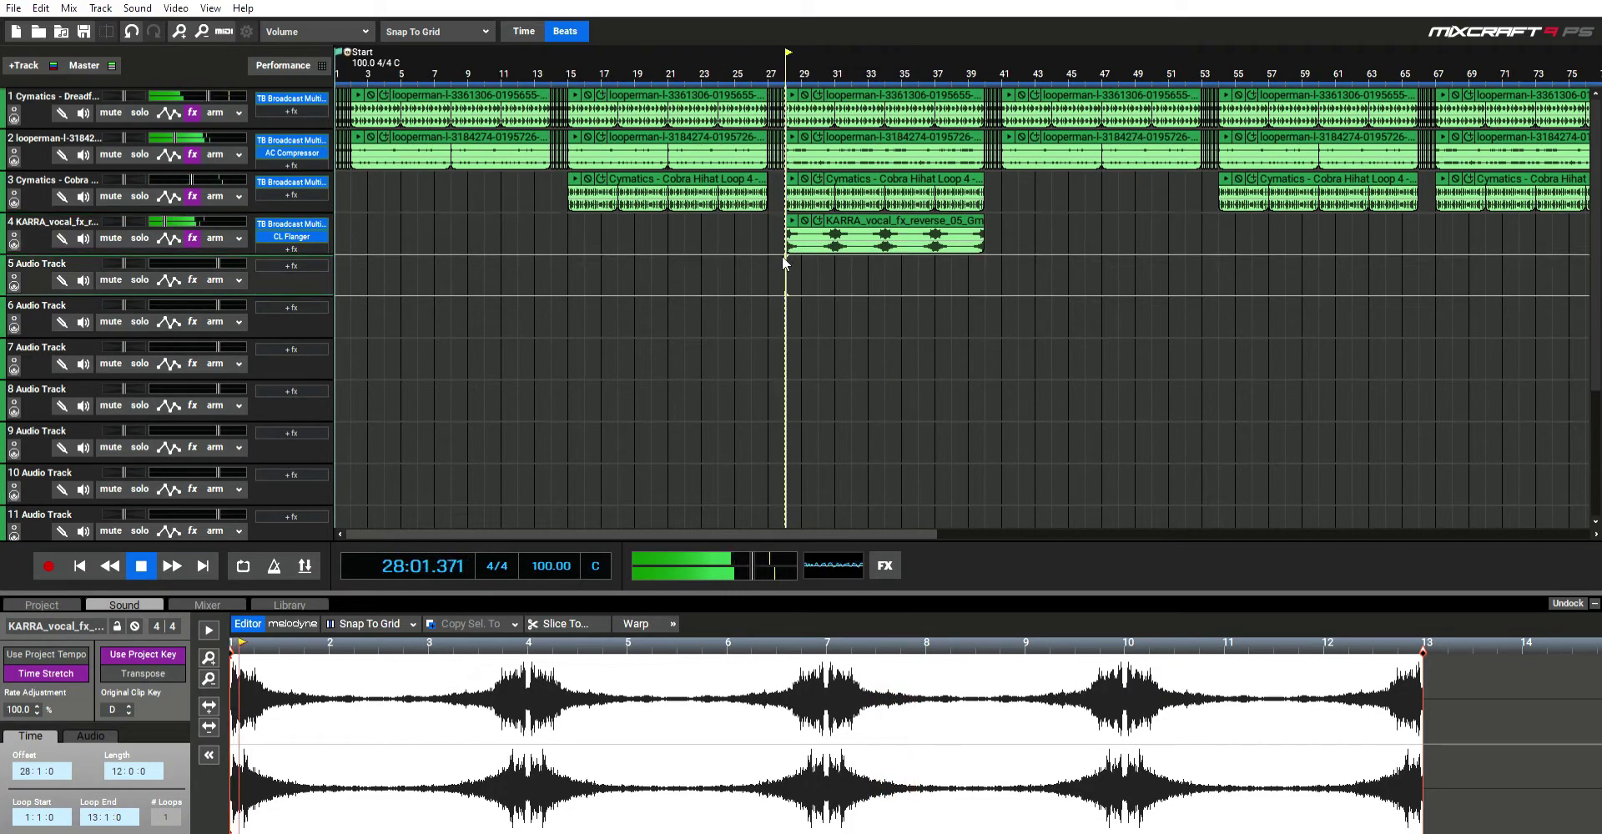
{"action": "left_click", "coordinate": [830, 284]}
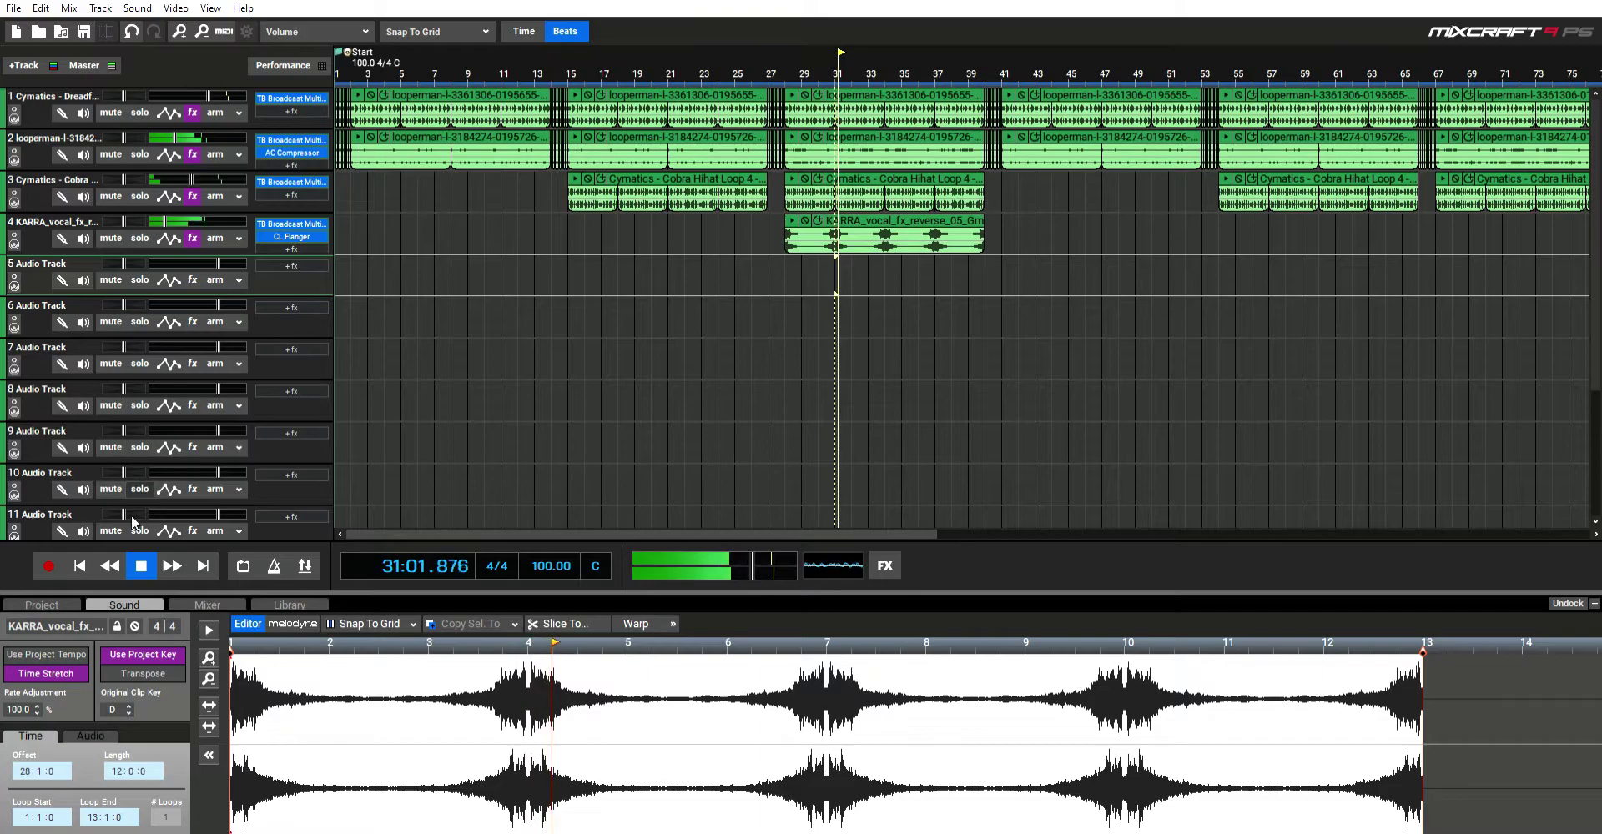
{"action": "left_click", "coordinate": [153, 561]}
Step: Delete the merged vocal reverse clip from track 4
{"action": "left_click", "coordinate": [837, 224]}
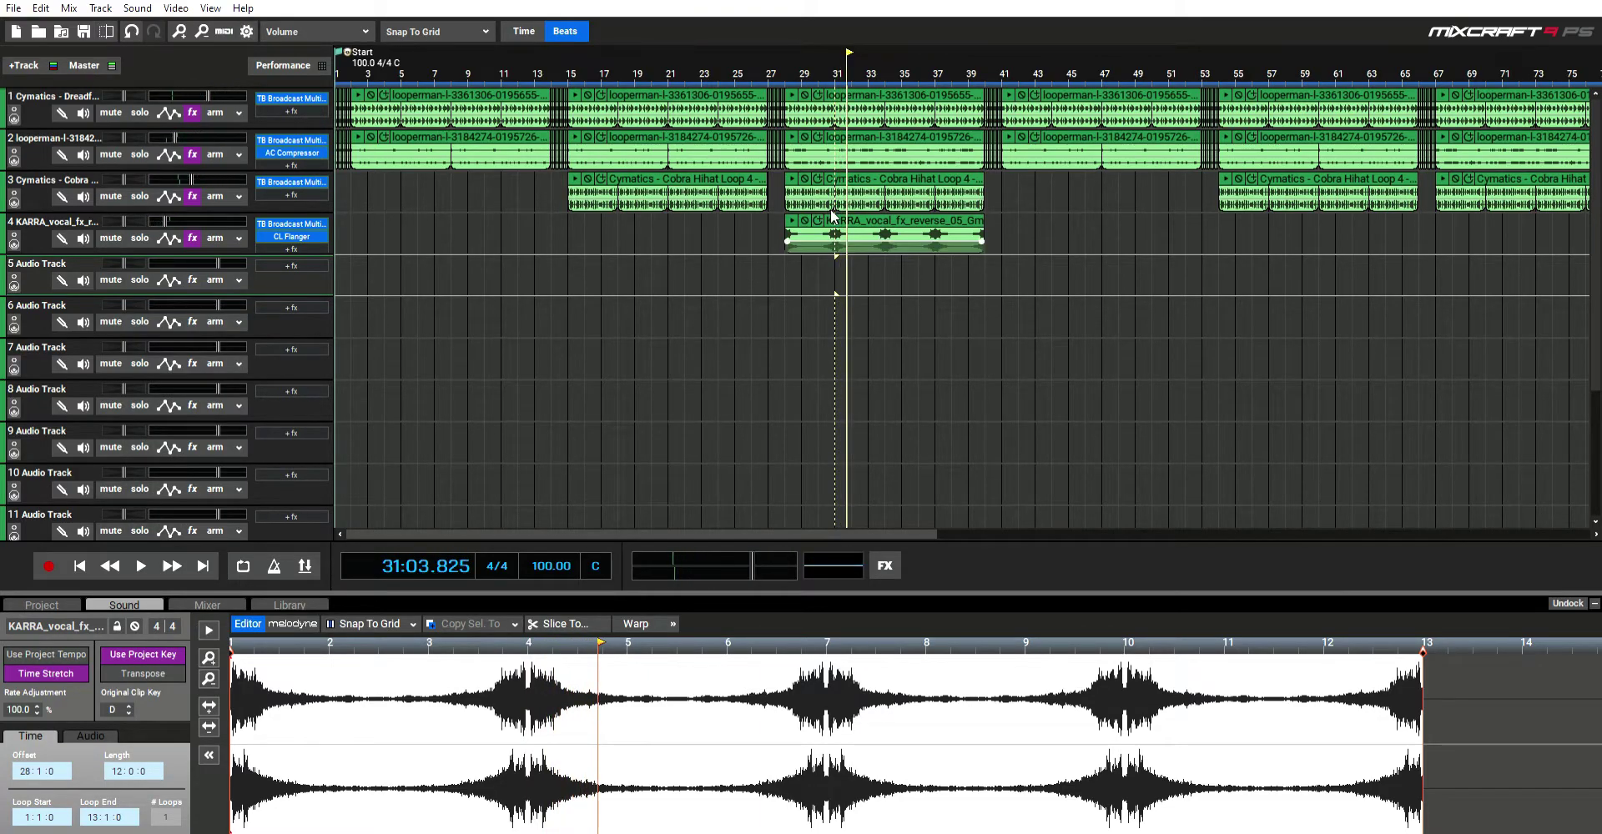
{"action": "key", "text": "Delete"}
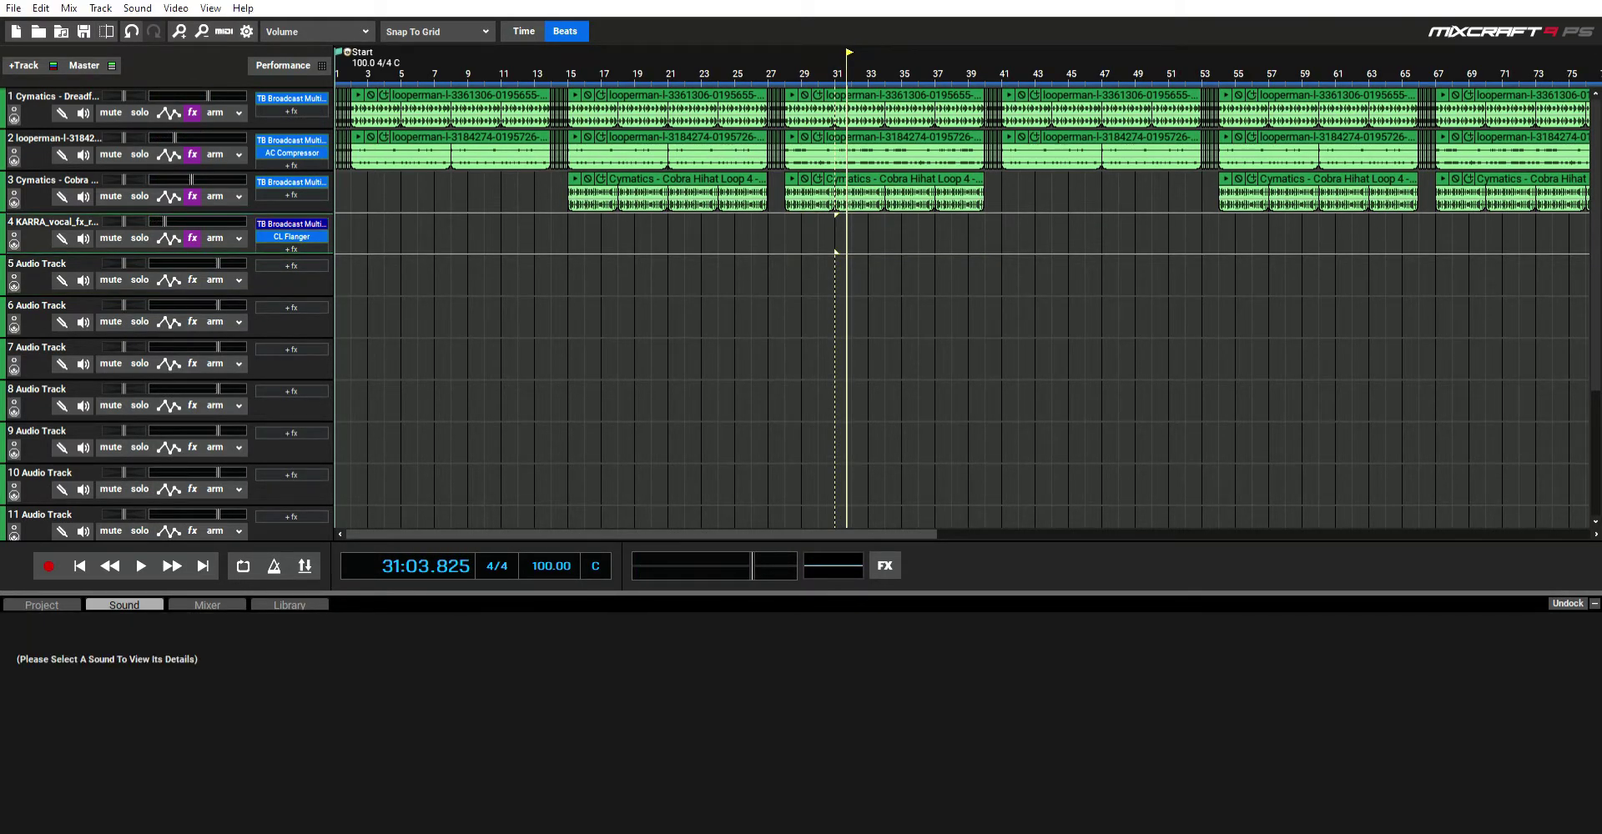
{"action": "left_click", "coordinate": [291, 237]}
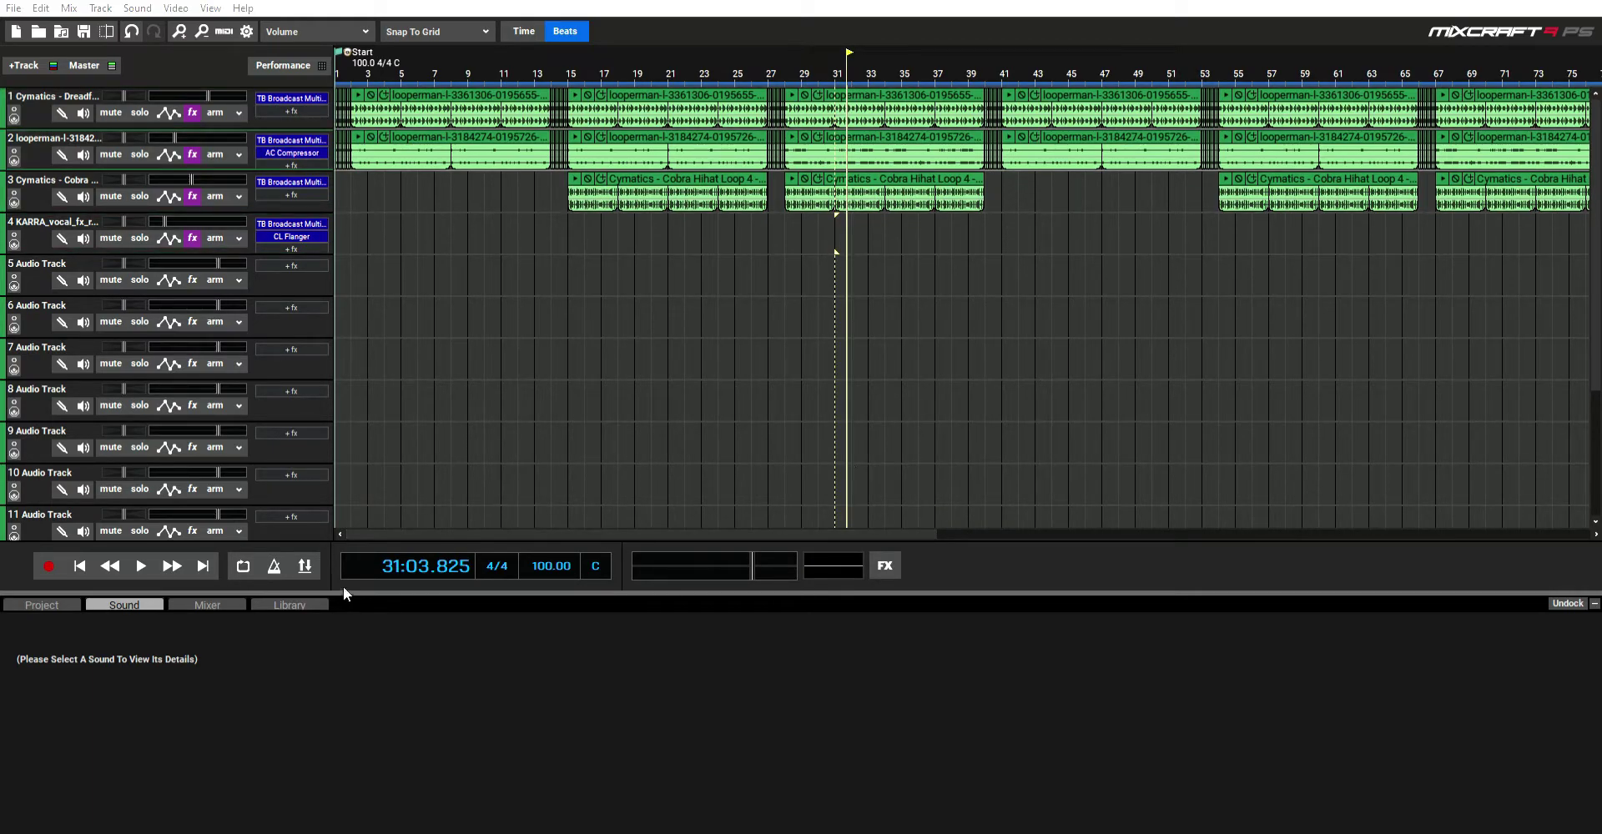
Step: Audition KARRA vocal effects and dry vocal hooks in the sound library
{"action": "left_click", "coordinate": [292, 605]}
{"action": "left_click", "coordinate": [351, 772]}
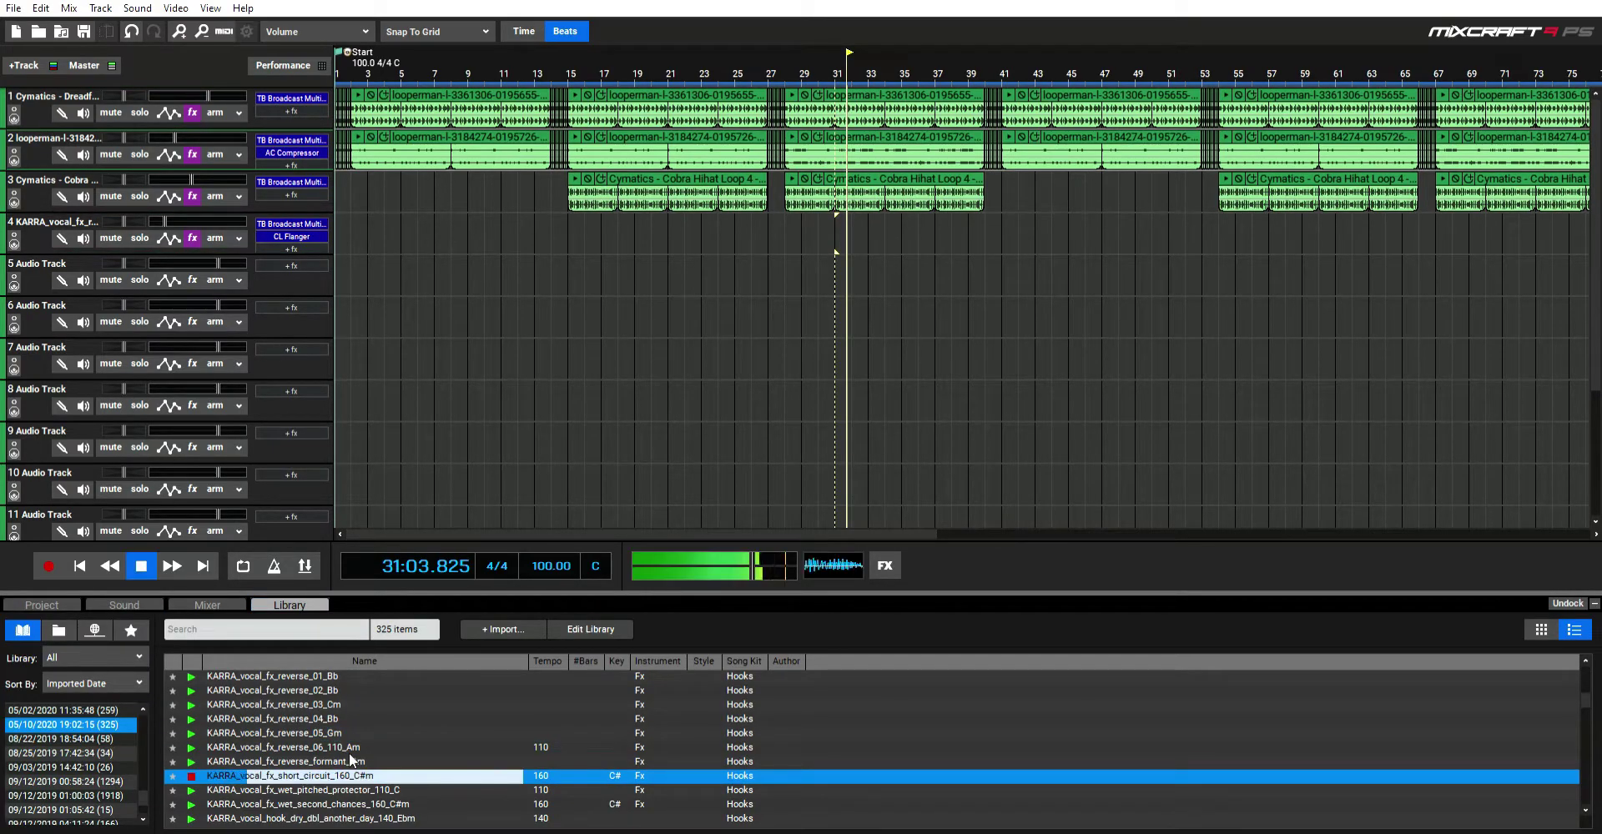
{"action": "scroll", "coordinate": [350, 761], "scroll_direction": "down", "scroll_amount": 1}
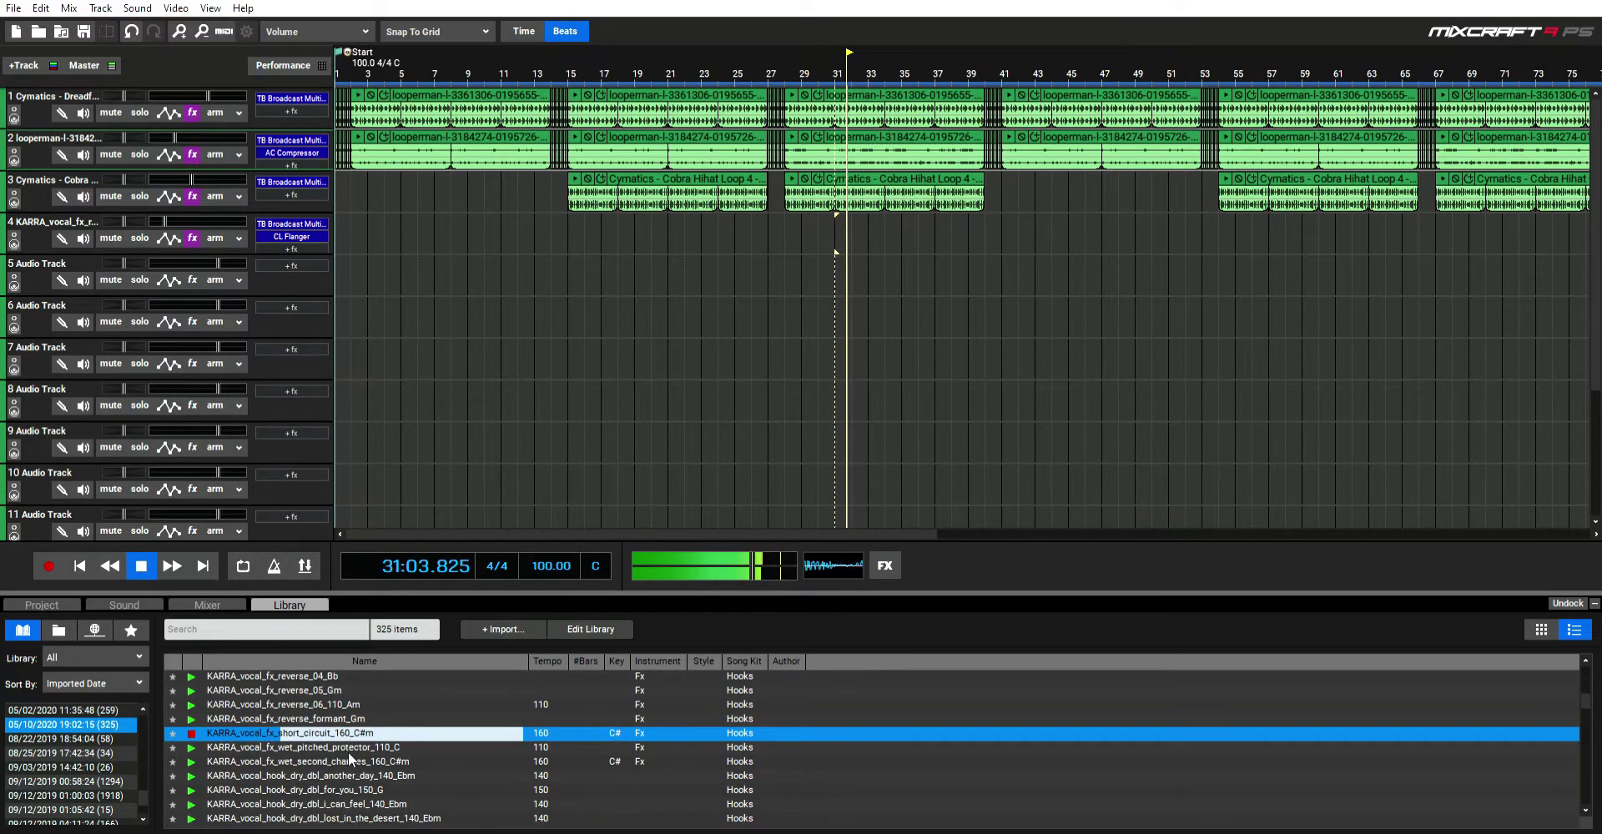
{"action": "scroll", "coordinate": [407, 748], "scroll_direction": "down", "scroll_amount": 2}
{"action": "left_click", "coordinate": [408, 751]}
{"action": "scroll", "coordinate": [409, 755], "scroll_direction": "down", "scroll_amount": 3}
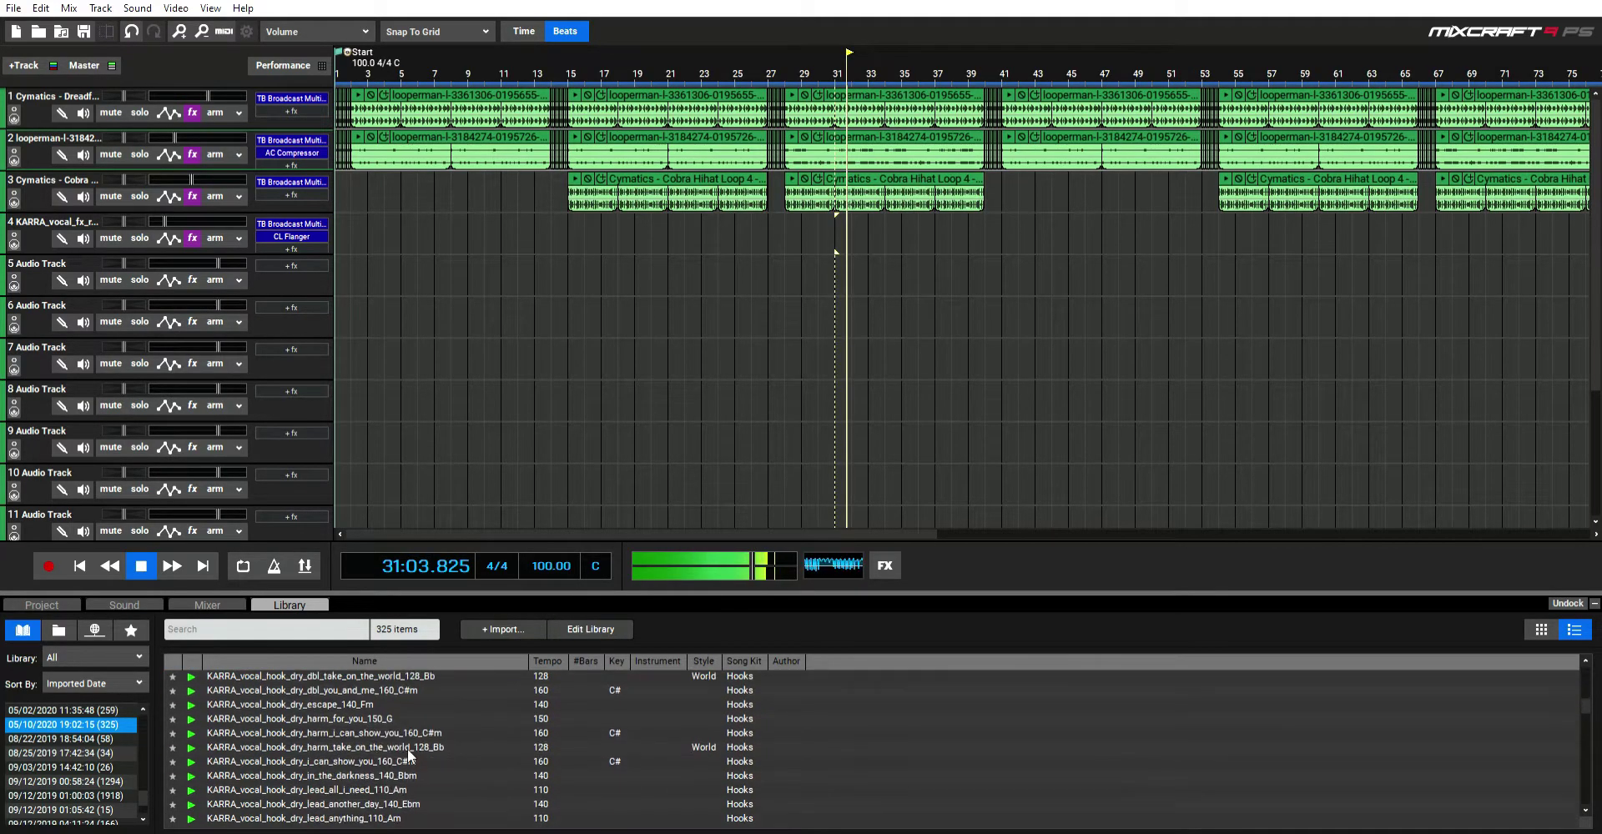
{"action": "left_click", "coordinate": [407, 755]}
Step: Place Cymatics - Odyssey Big Clap 6 from the 05/02/2020 import on track 4 at bar 28 and play it from bar 27
{"action": "scroll", "coordinate": [58, 728], "scroll_direction": "up", "scroll_amount": 1}
{"action": "left_click", "coordinate": [58, 753]}
{"action": "left_click", "coordinate": [382, 739]}
{"action": "scroll", "coordinate": [382, 739], "scroll_direction": "down", "scroll_amount": 3}
{"action": "left_click", "coordinate": [382, 740]}
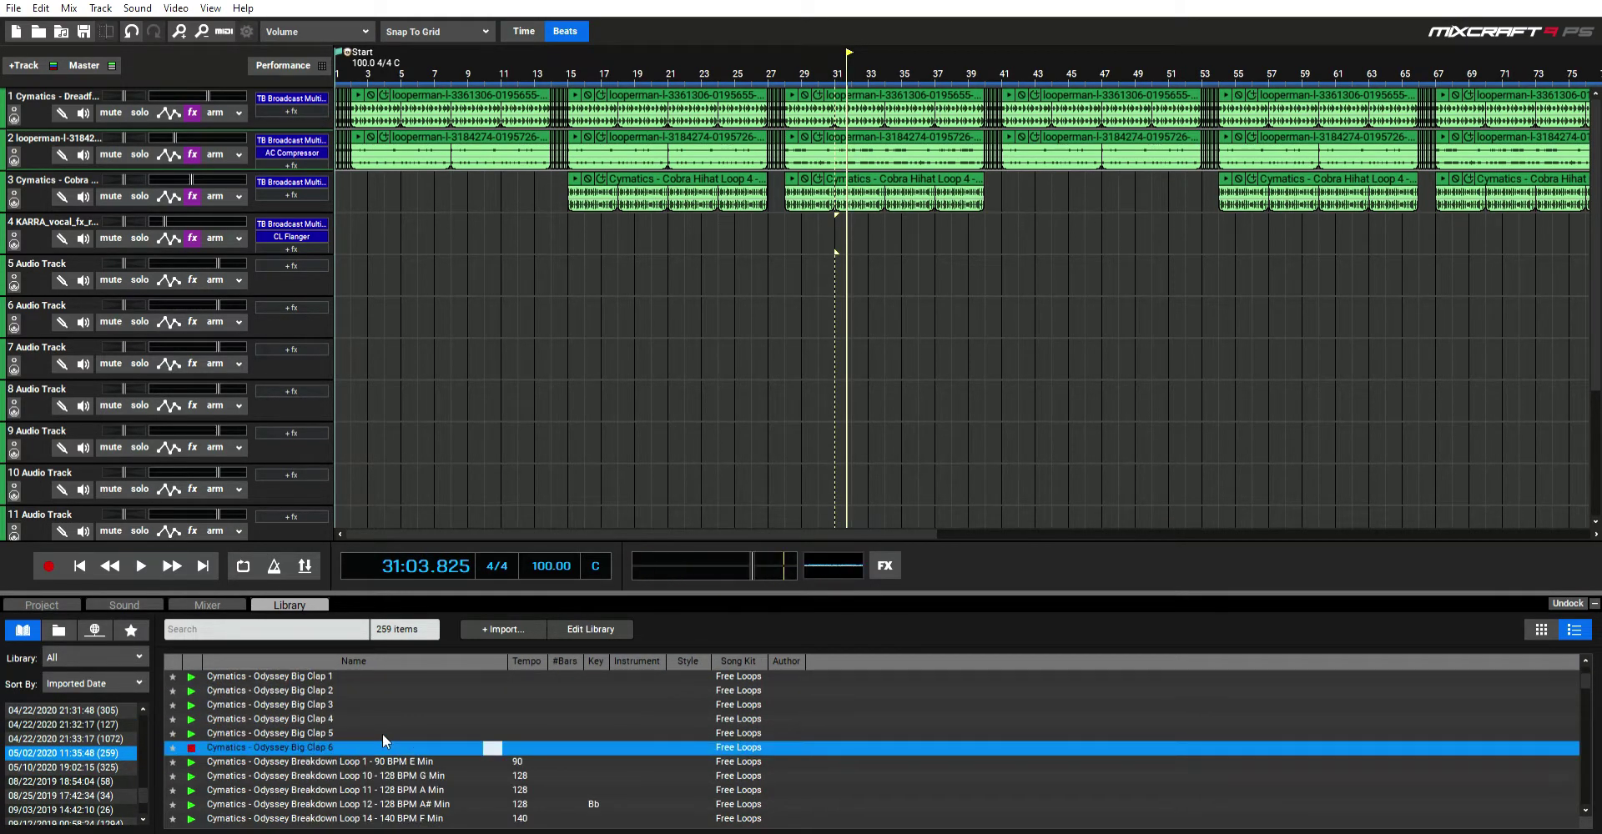
{"action": "scroll", "coordinate": [382, 734], "scroll_direction": "down", "scroll_amount": 4}
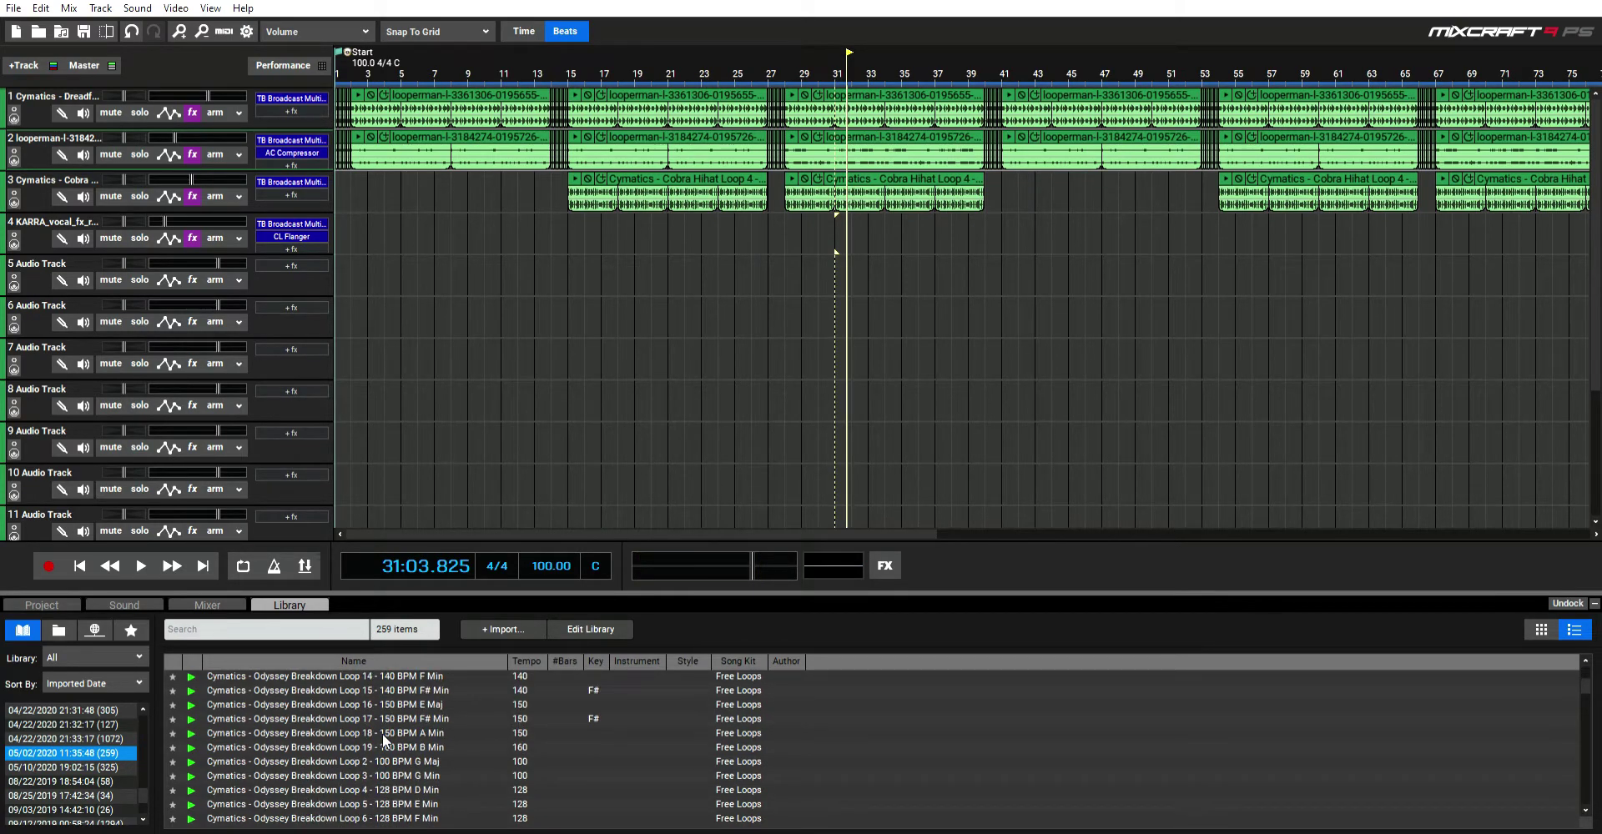
{"action": "scroll", "coordinate": [382, 734], "scroll_direction": "up", "scroll_amount": 4}
{"action": "left_click", "coordinate": [295, 705]}
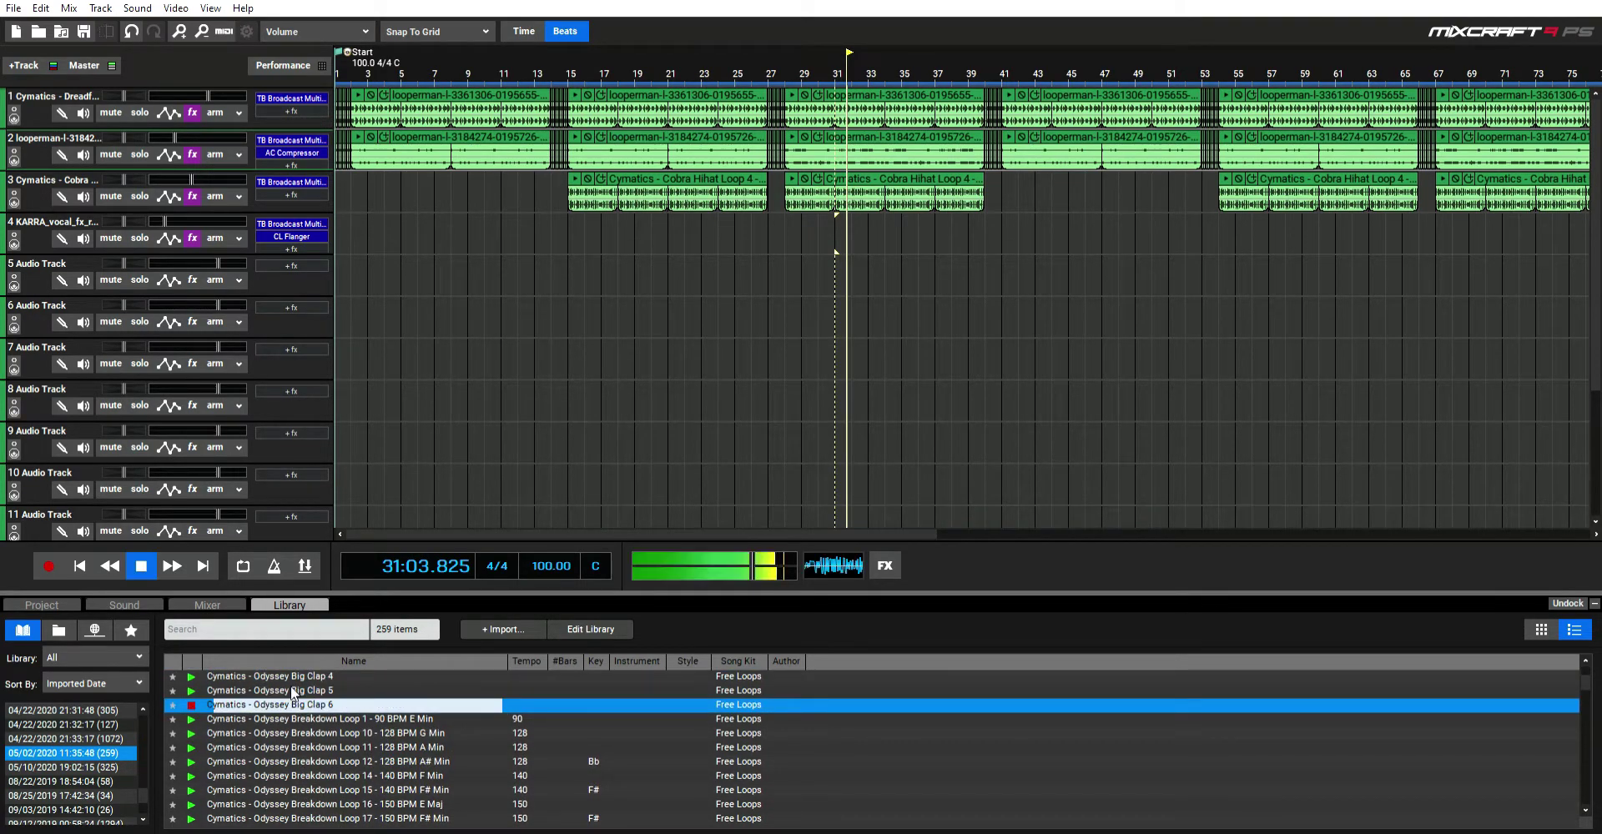
{"action": "left_click_drag", "start_coordinate": [790, 215], "coordinate": [768, 252]}
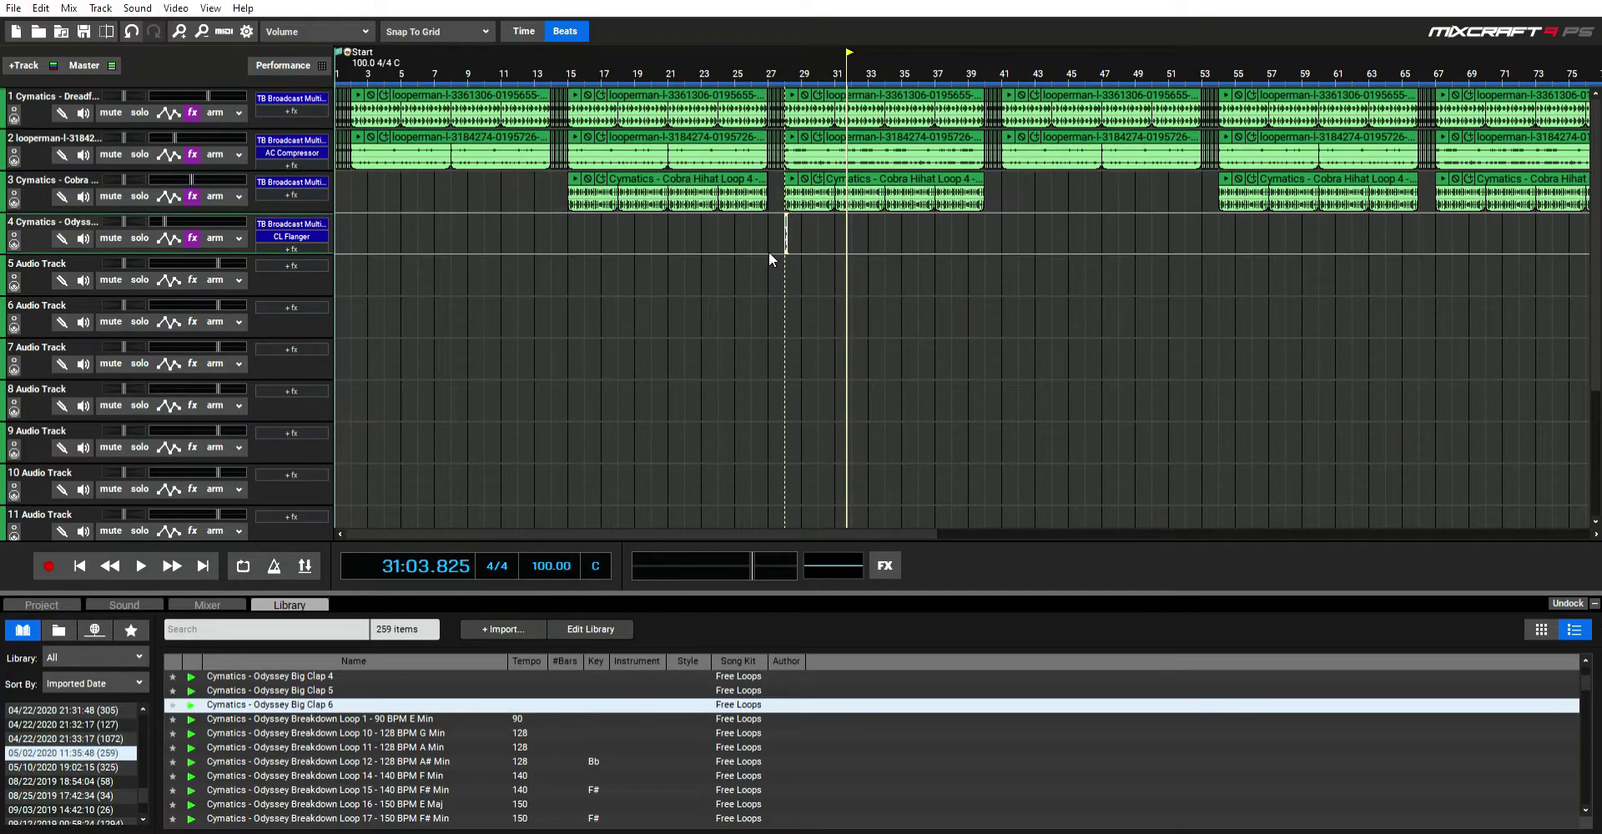
{"action": "left_click", "coordinate": [138, 564]}
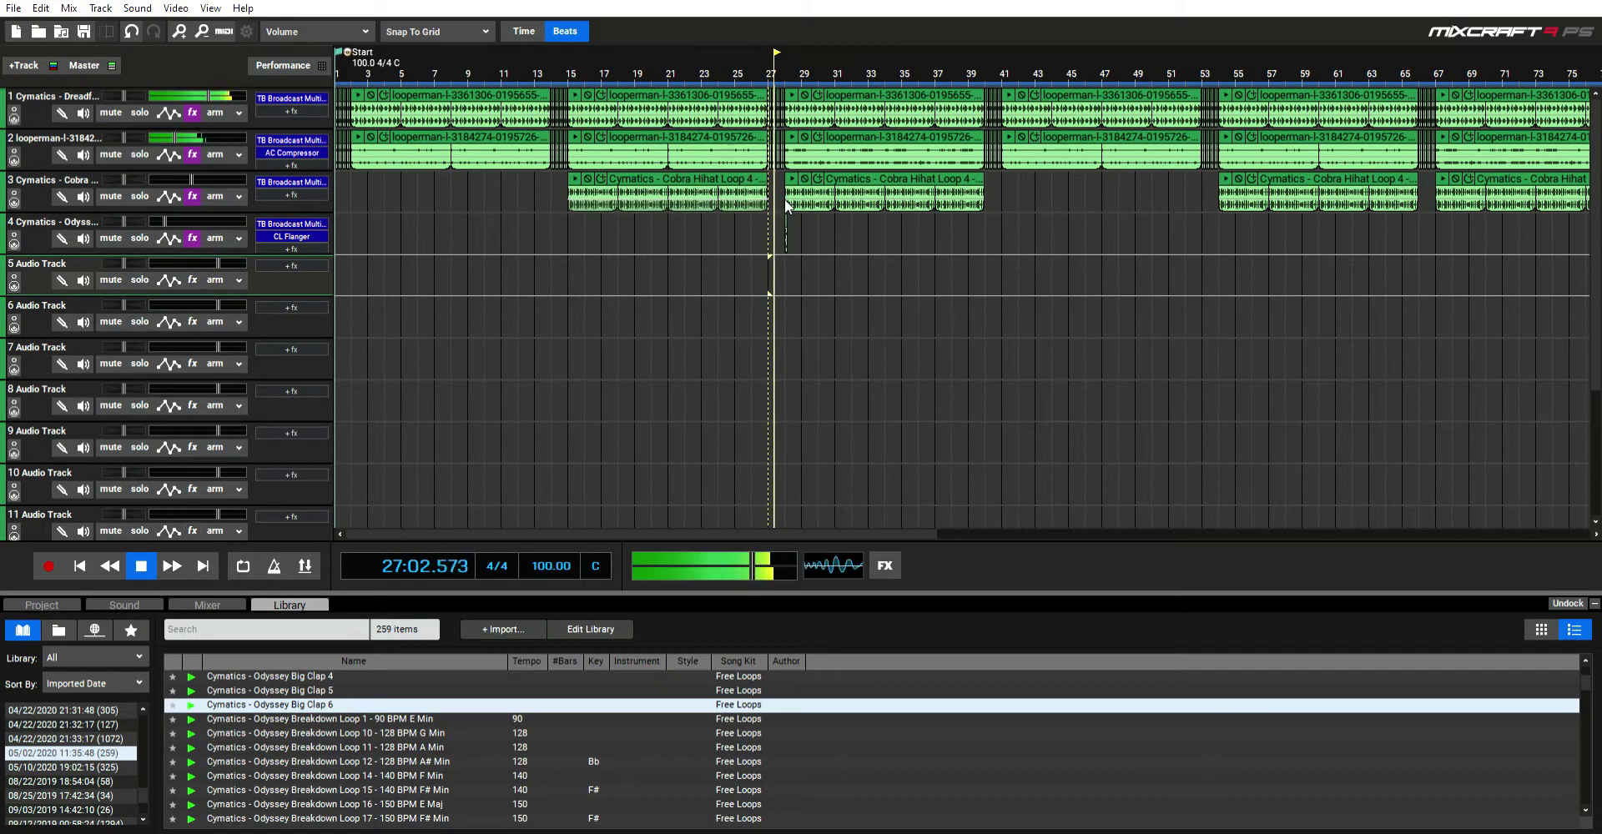
Step: Paste a second Big Clap 6 on track 4 halfway through bar 28 and remove the CL Flanger from the track
{"action": "left_click", "coordinate": [784, 233]}
{"action": "key", "text": "ctrl+v"}
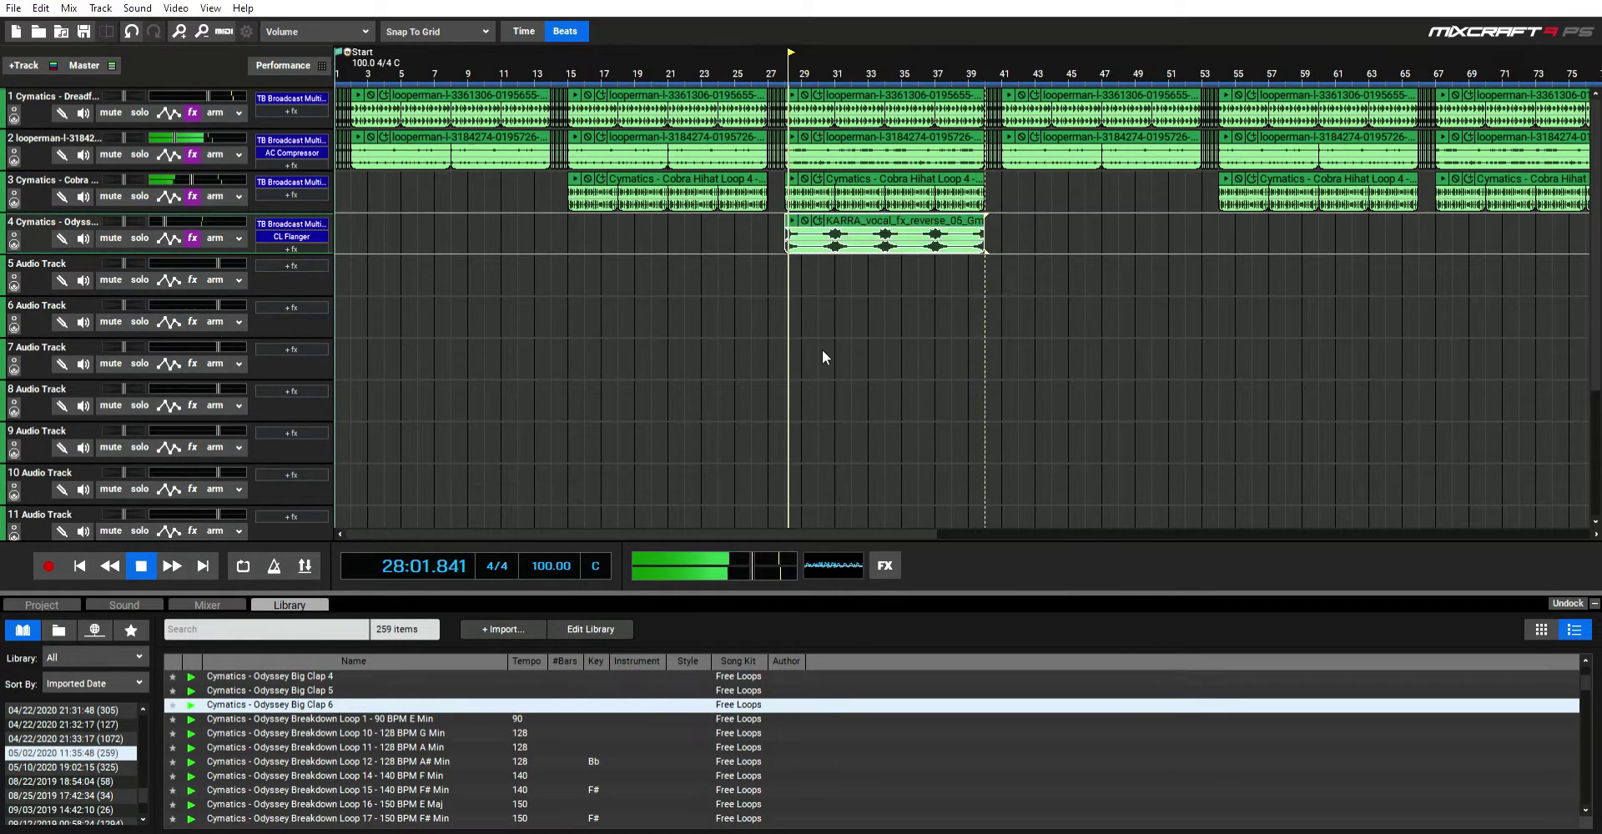
{"action": "scroll", "coordinate": [871, 240], "scroll_direction": "up", "scroll_amount": 2}
{"action": "left_click_drag", "start_coordinate": [1355, 233], "coordinate": [960, 228]}
{"action": "double_click", "coordinate": [918, 265]}
{"action": "scroll", "coordinate": [943, 260], "scroll_direction": "up", "scroll_amount": 1}
{"action": "left_click", "coordinate": [1047, 227]}
{"action": "key", "text": "ctrl+v"}
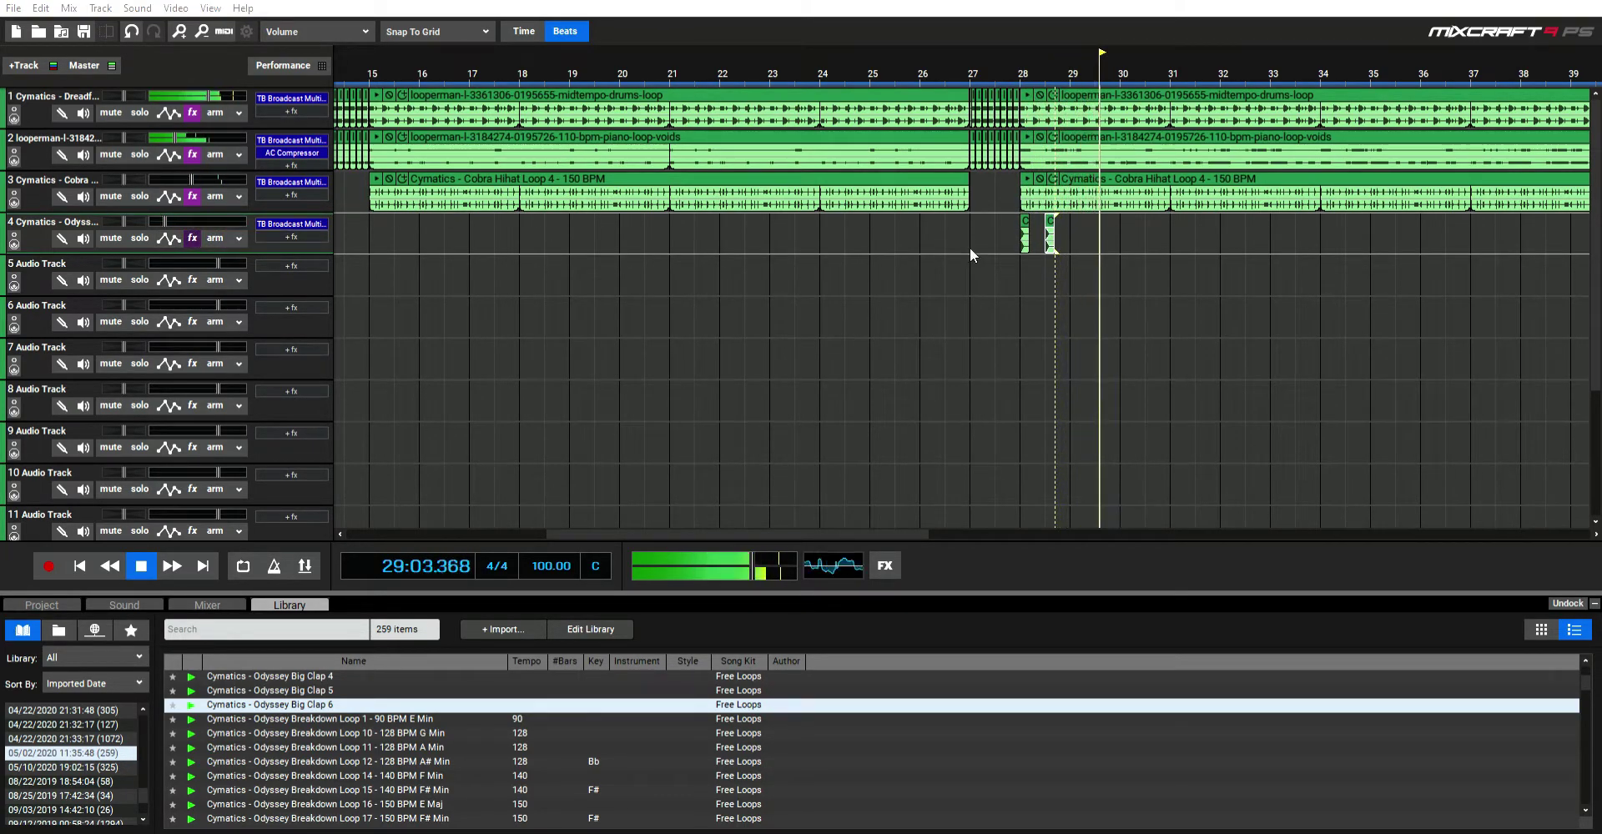
Step: Play the claps from bar 28 and paste two more on track 4, at bar 29 and halfway through it
{"action": "left_click", "coordinate": [1011, 260]}
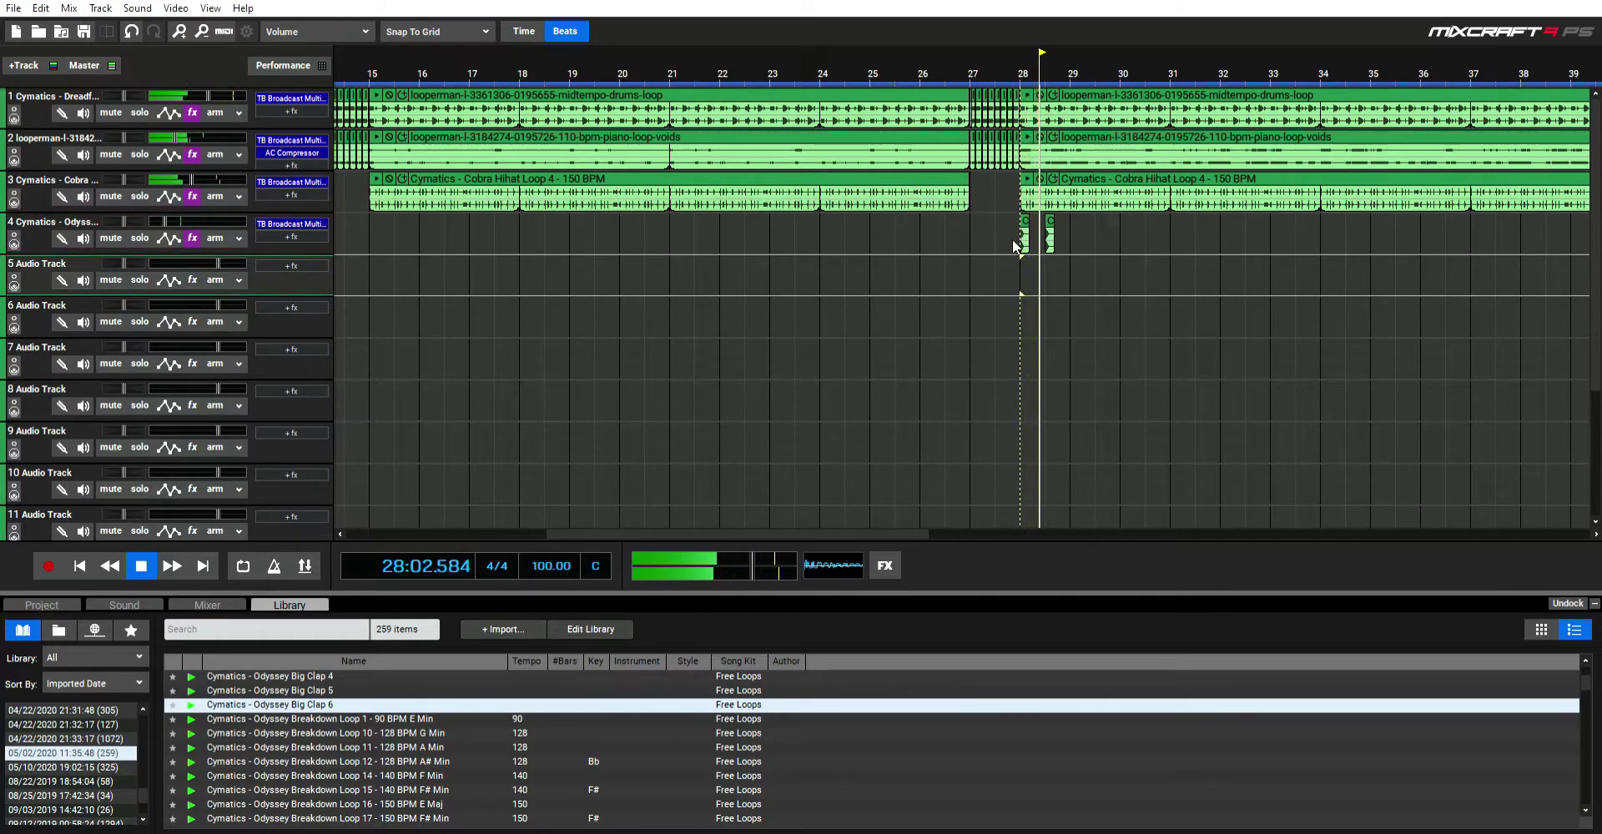
{"action": "left_click", "coordinate": [1018, 248]}
{"action": "left_click", "coordinate": [953, 319]}
{"action": "left_click", "coordinate": [1078, 237]}
{"action": "key", "text": "ctrl+v"}
{"action": "key", "text": "ctrl+v"}
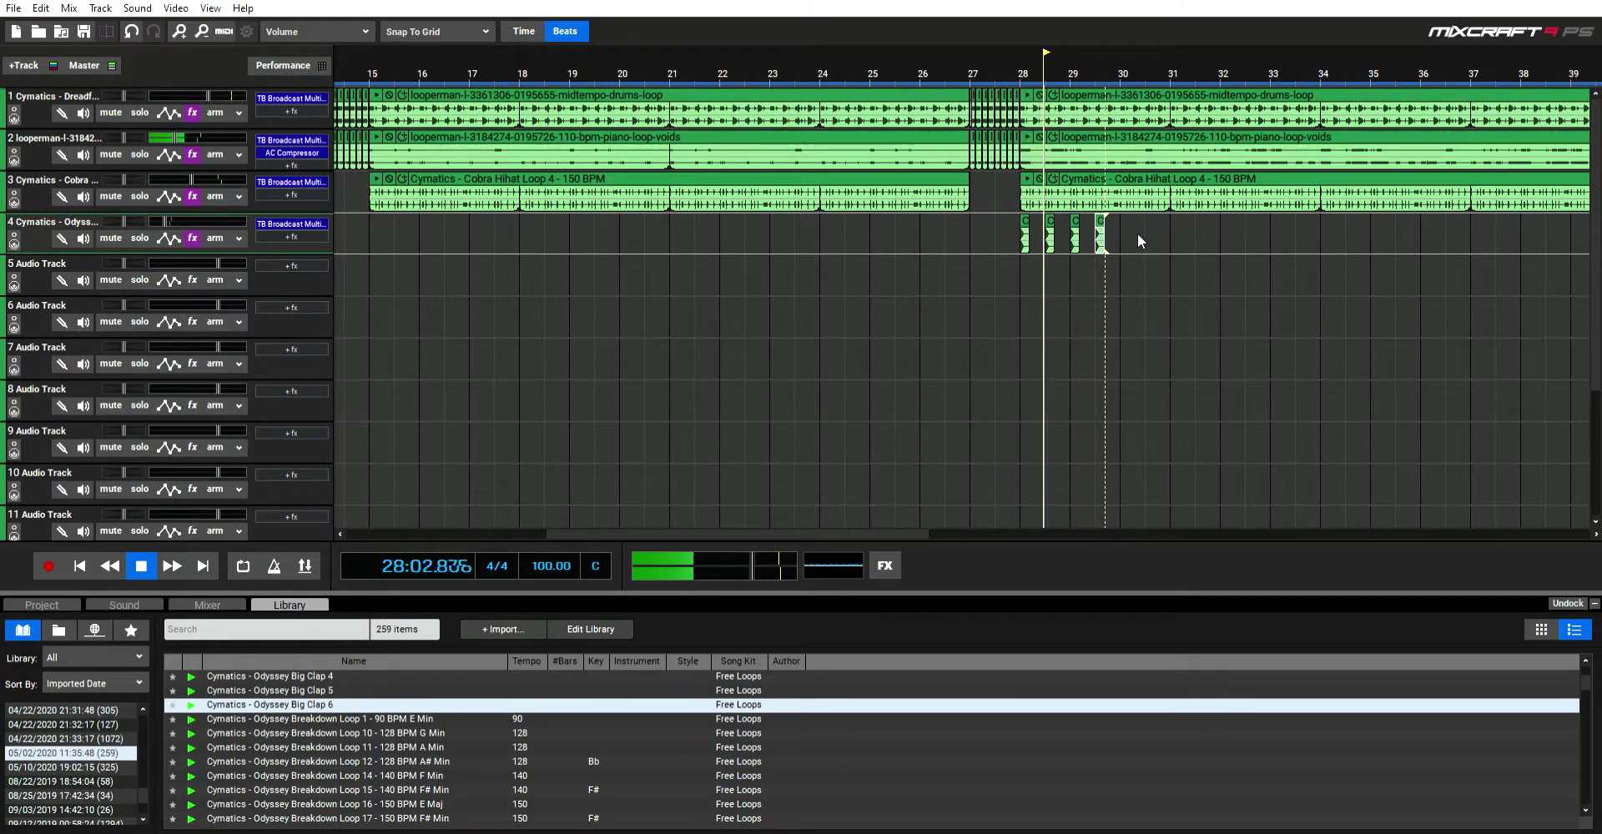
{"action": "scroll", "coordinate": [1128, 237], "scroll_direction": "up", "scroll_amount": 2}
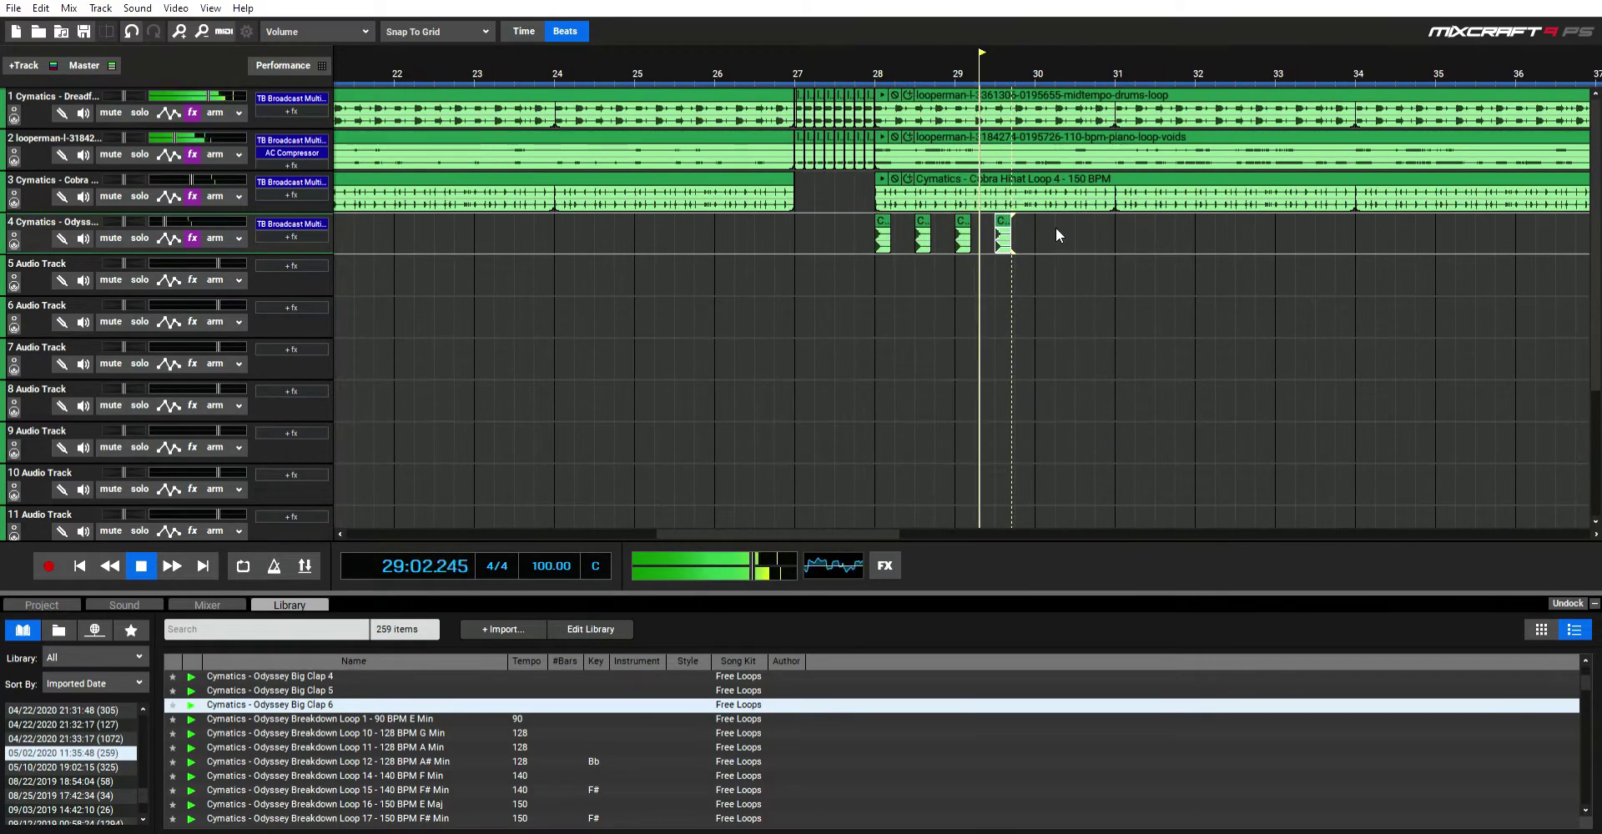
Step: Paste three more claps on track 4: three quarters through bar 29, at bar 30 and halfway through bar 30
{"action": "key", "text": "ctrl+v"}
{"action": "left_click", "coordinate": [858, 285]}
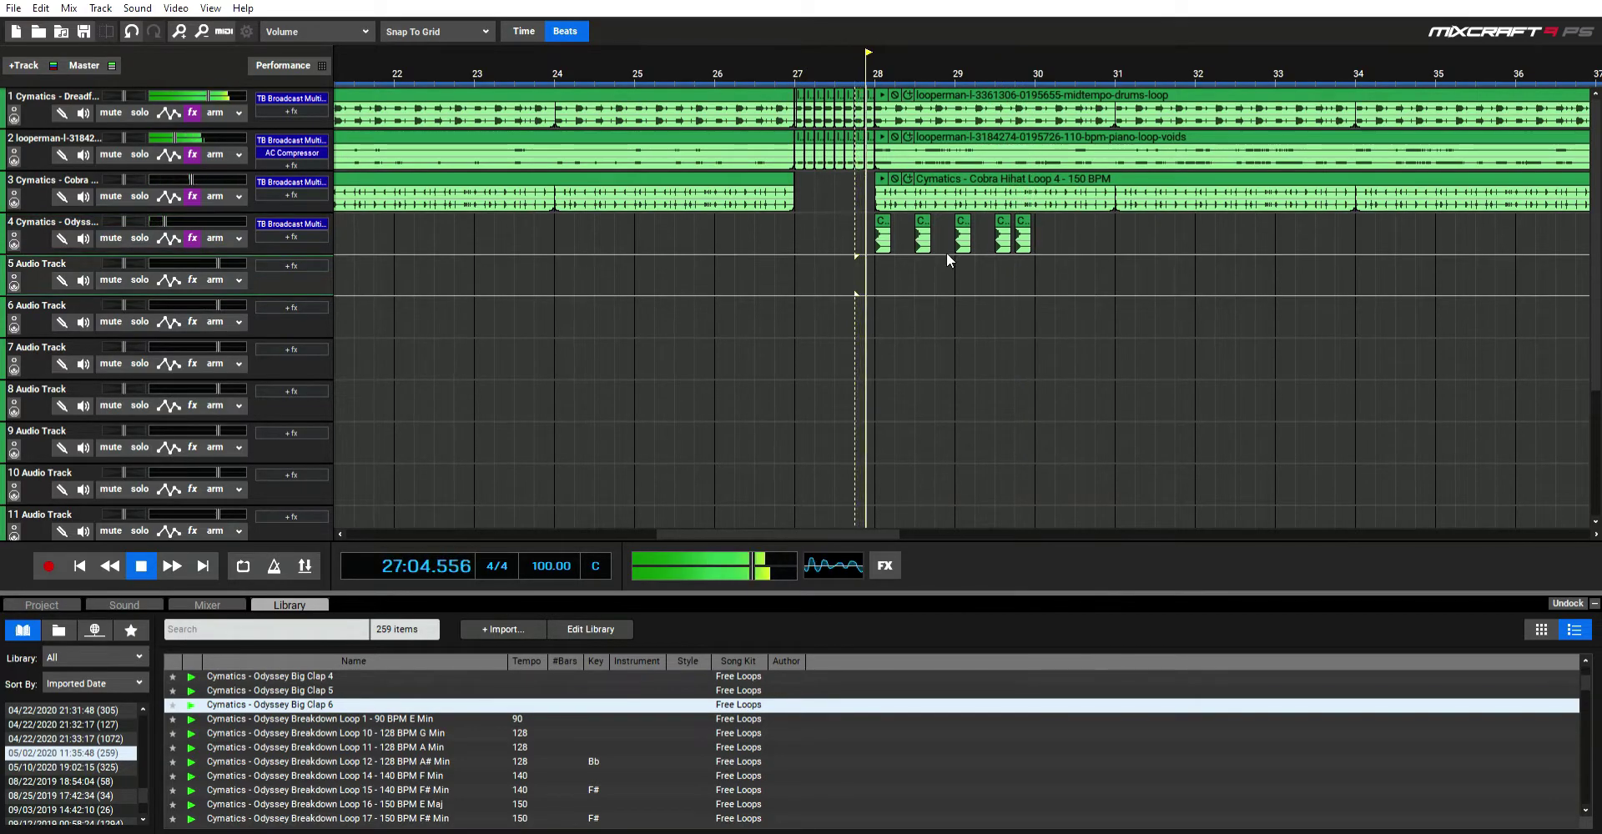
{"action": "left_click", "coordinate": [1040, 230]}
{"action": "key", "text": "ctrl+v"}
{"action": "left_click", "coordinate": [1080, 244]}
{"action": "key", "text": "ctrl+v"}
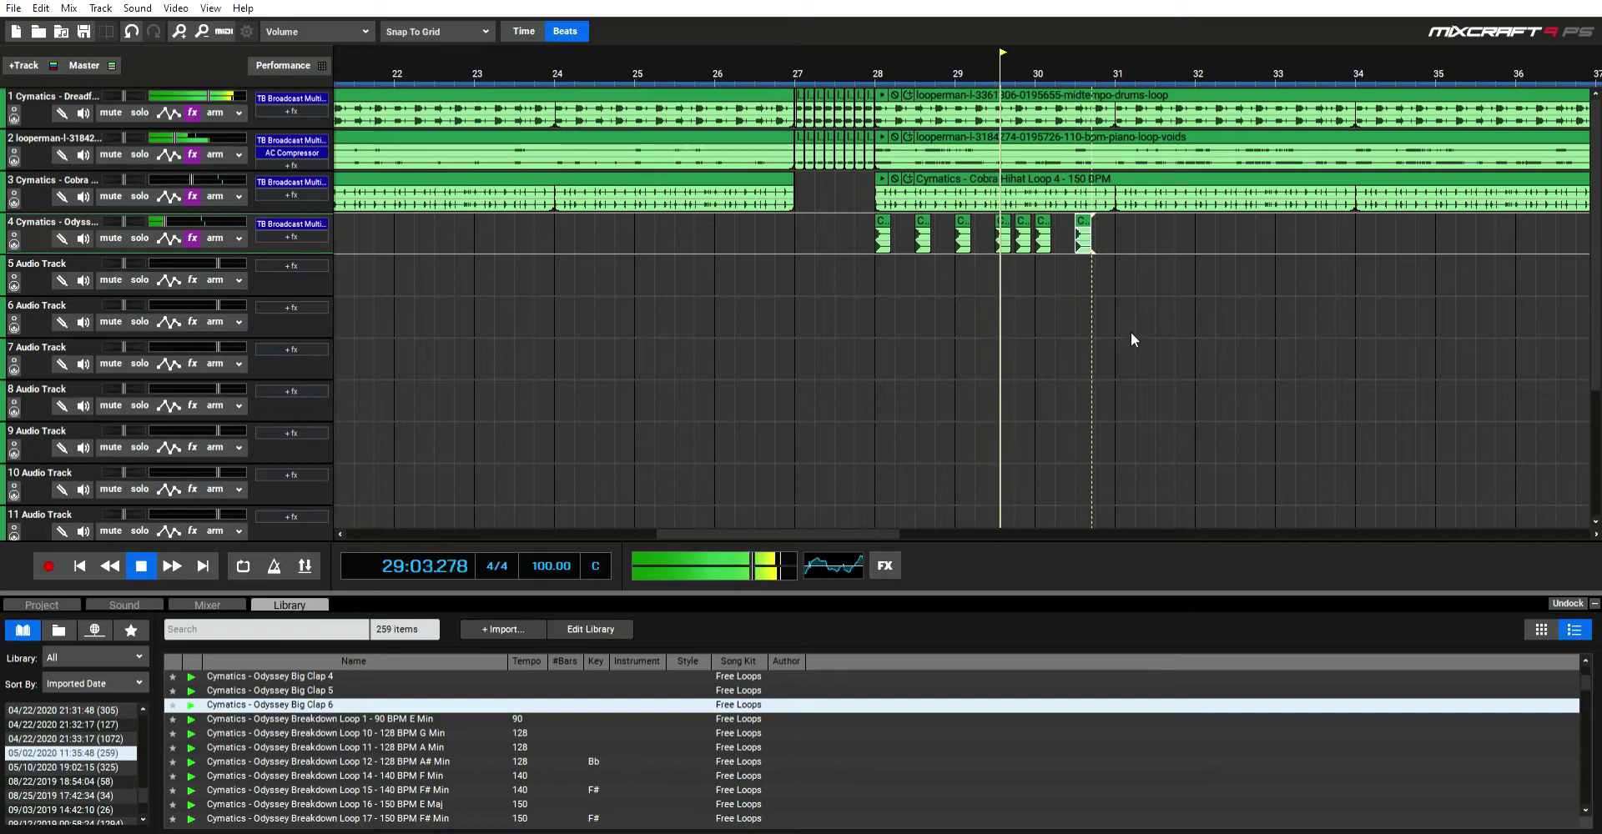
Step: Shorten the claps in the second half of bar 29 on track 4 and fill it with four evenly spaced short hits
{"action": "scroll", "coordinate": [1099, 251], "scroll_direction": "up", "scroll_amount": 2}
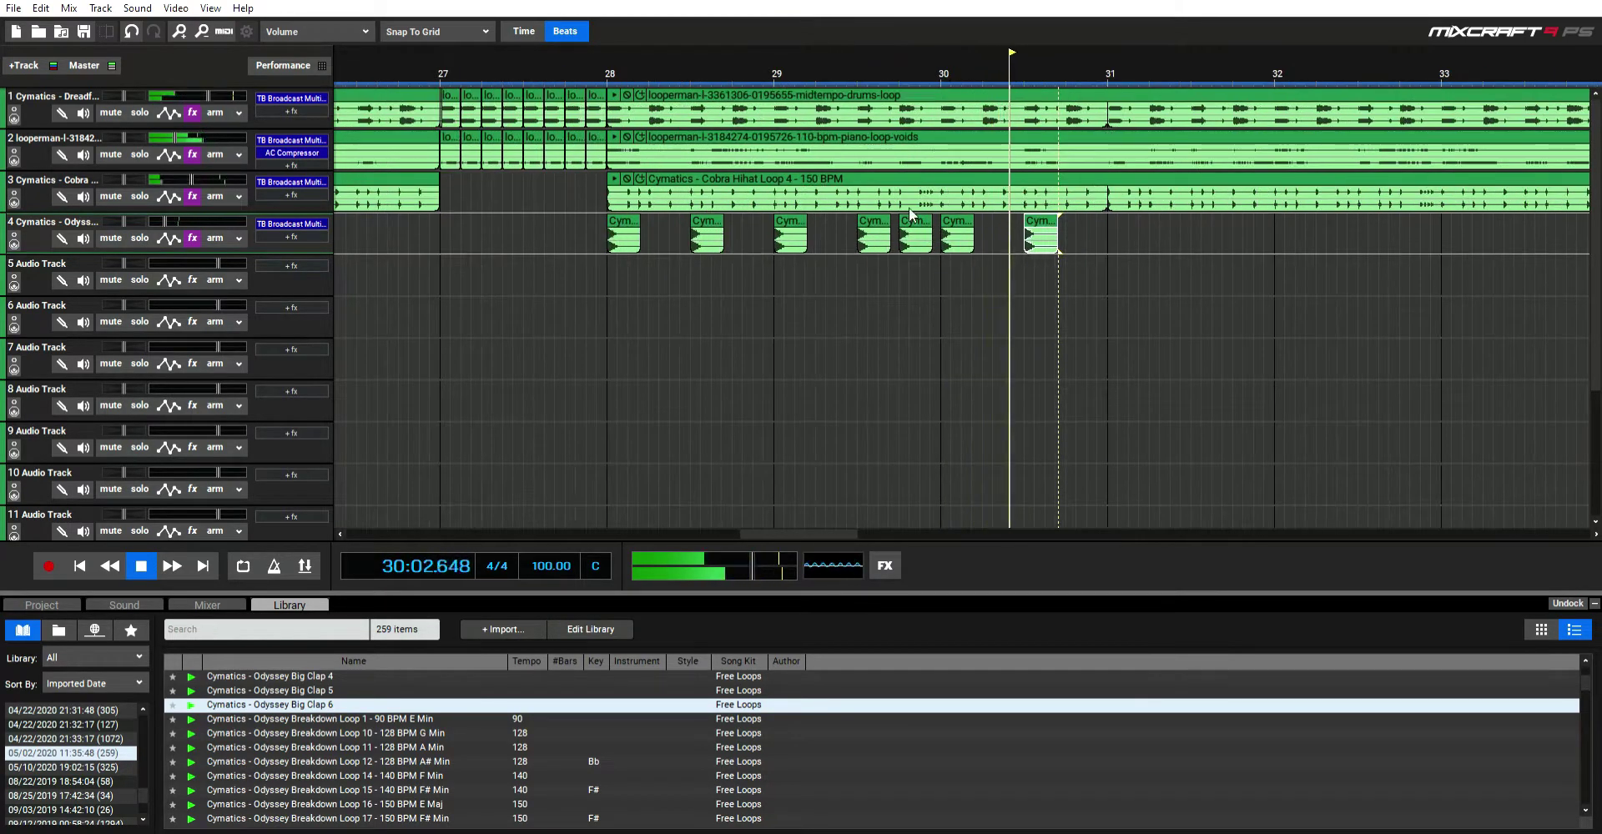
{"action": "left_click_drag", "start_coordinate": [916, 221], "coordinate": [906, 221]}
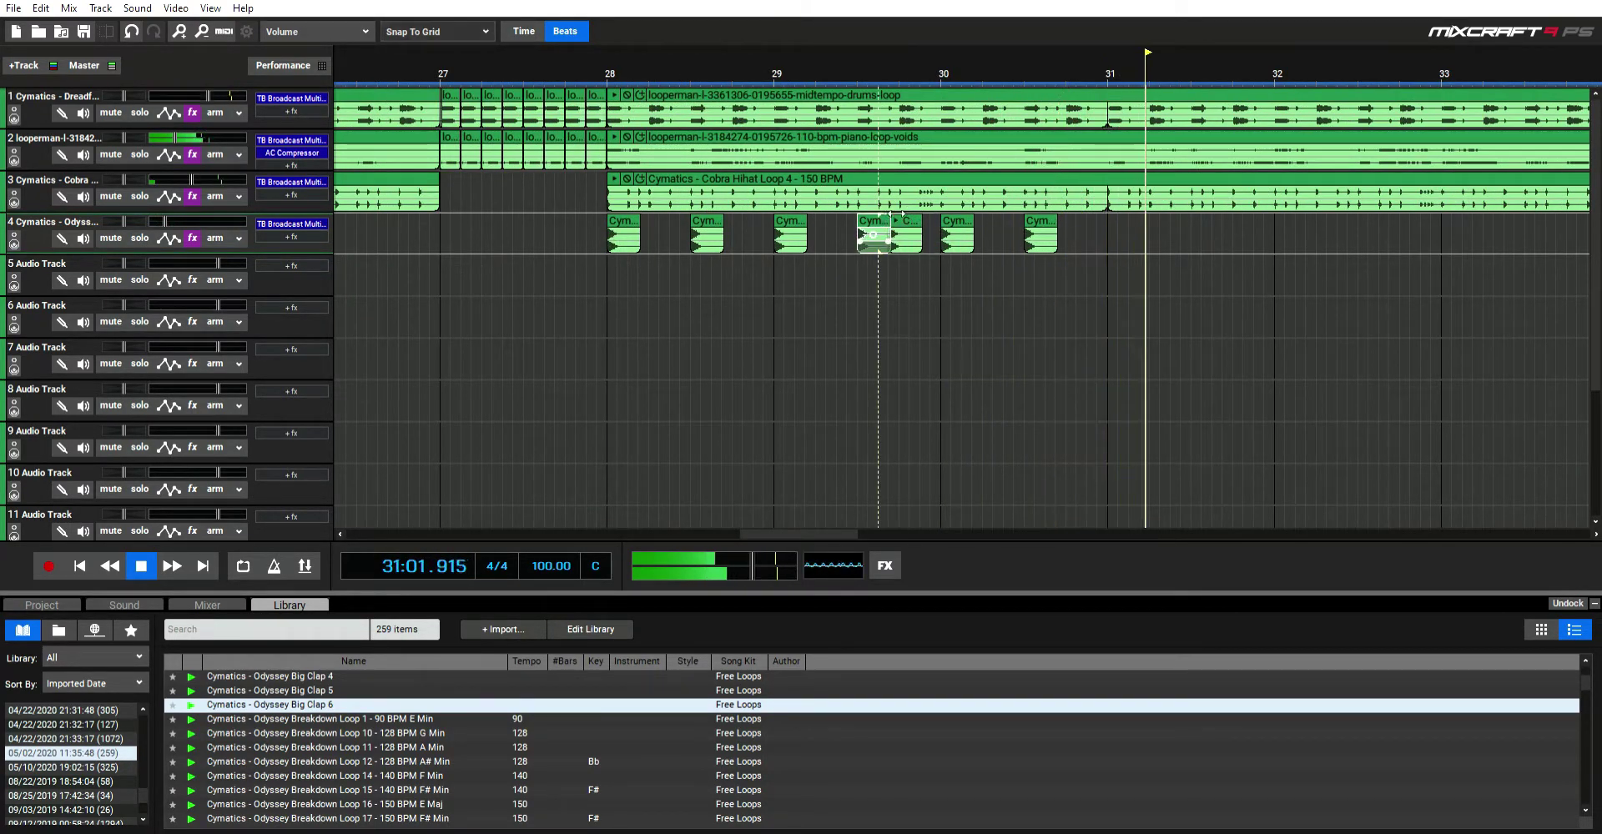
{"action": "left_click", "coordinate": [839, 247]}
{"action": "mouse_move", "coordinate": [921, 219]}
{"action": "left_mouse_down"}
{"action": "mouse_move", "coordinate": [890, 221]}
{"action": "mouse_move", "coordinate": [916, 223]}
{"action": "left_mouse_up"}
{"action": "left_click", "coordinate": [826, 299]}
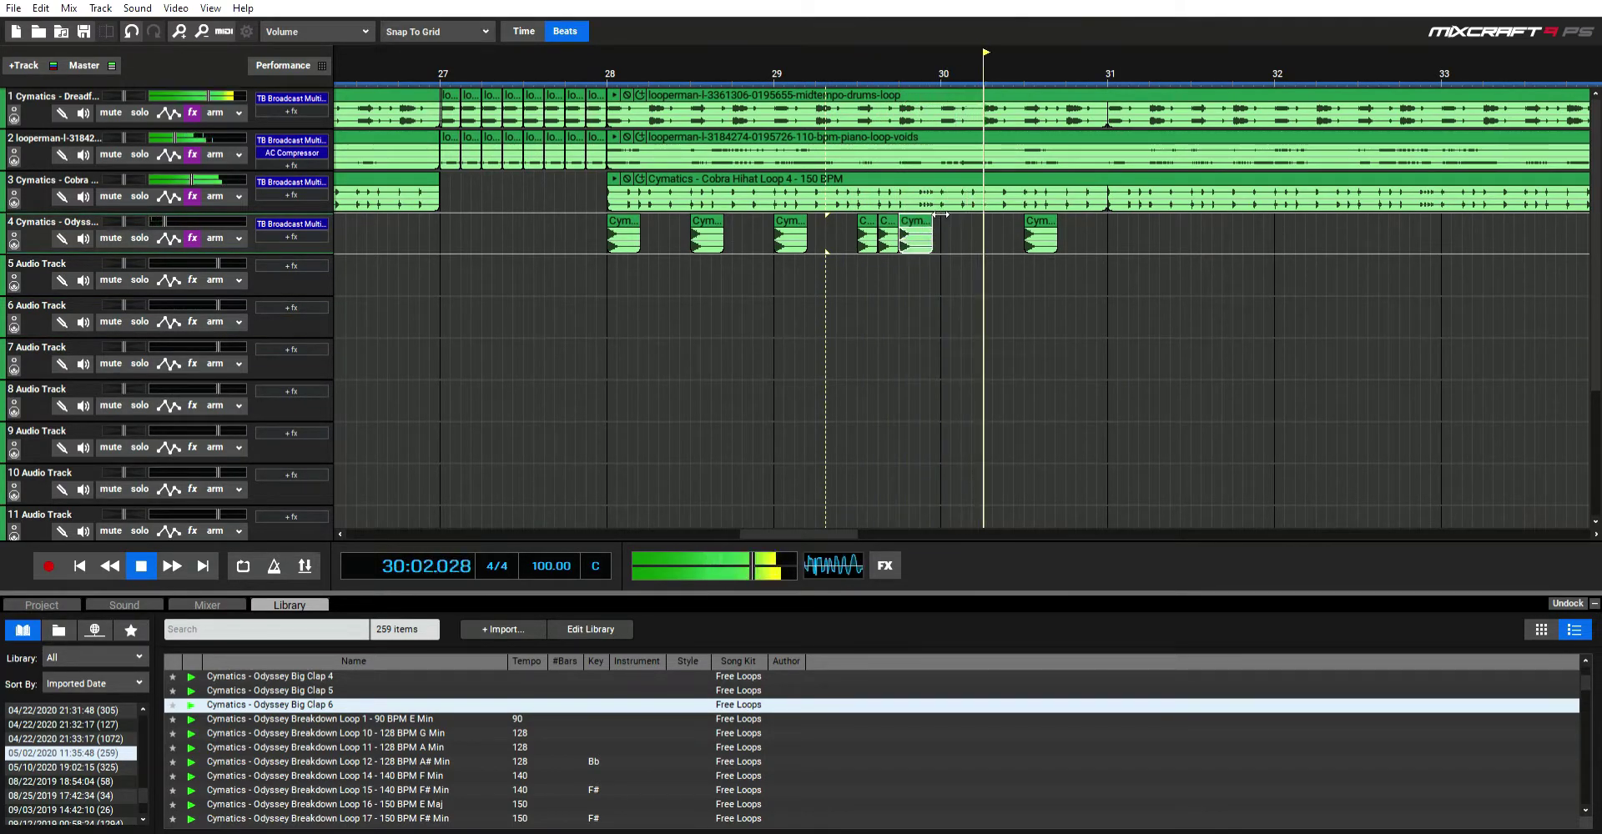
{"action": "left_click_drag", "start_coordinate": [932, 220], "coordinate": [919, 221]}
{"action": "left_click", "coordinate": [827, 276]}
{"action": "left_click", "coordinate": [910, 225]}
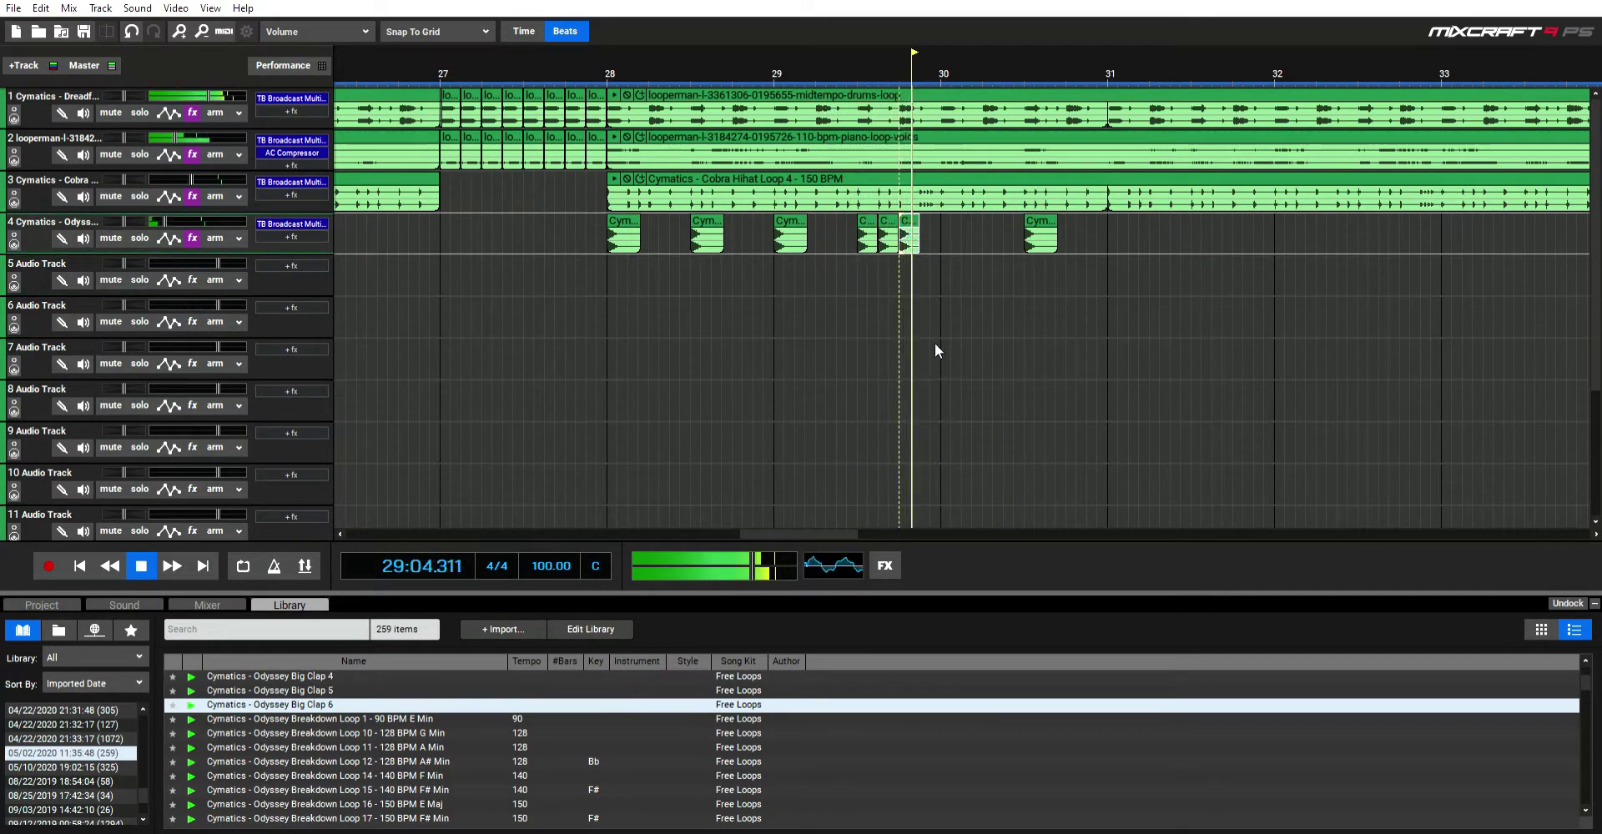
{"action": "left_click", "coordinate": [921, 219]}
{"action": "key", "text": "ctrl+v"}
Step: Play from bar 27, move the last clap on track 4 to bar 30 and paste another halfway through that bar
{"action": "left_click", "coordinate": [463, 302]}
{"action": "left_click_drag", "start_coordinate": [1041, 222], "coordinate": [958, 223]}
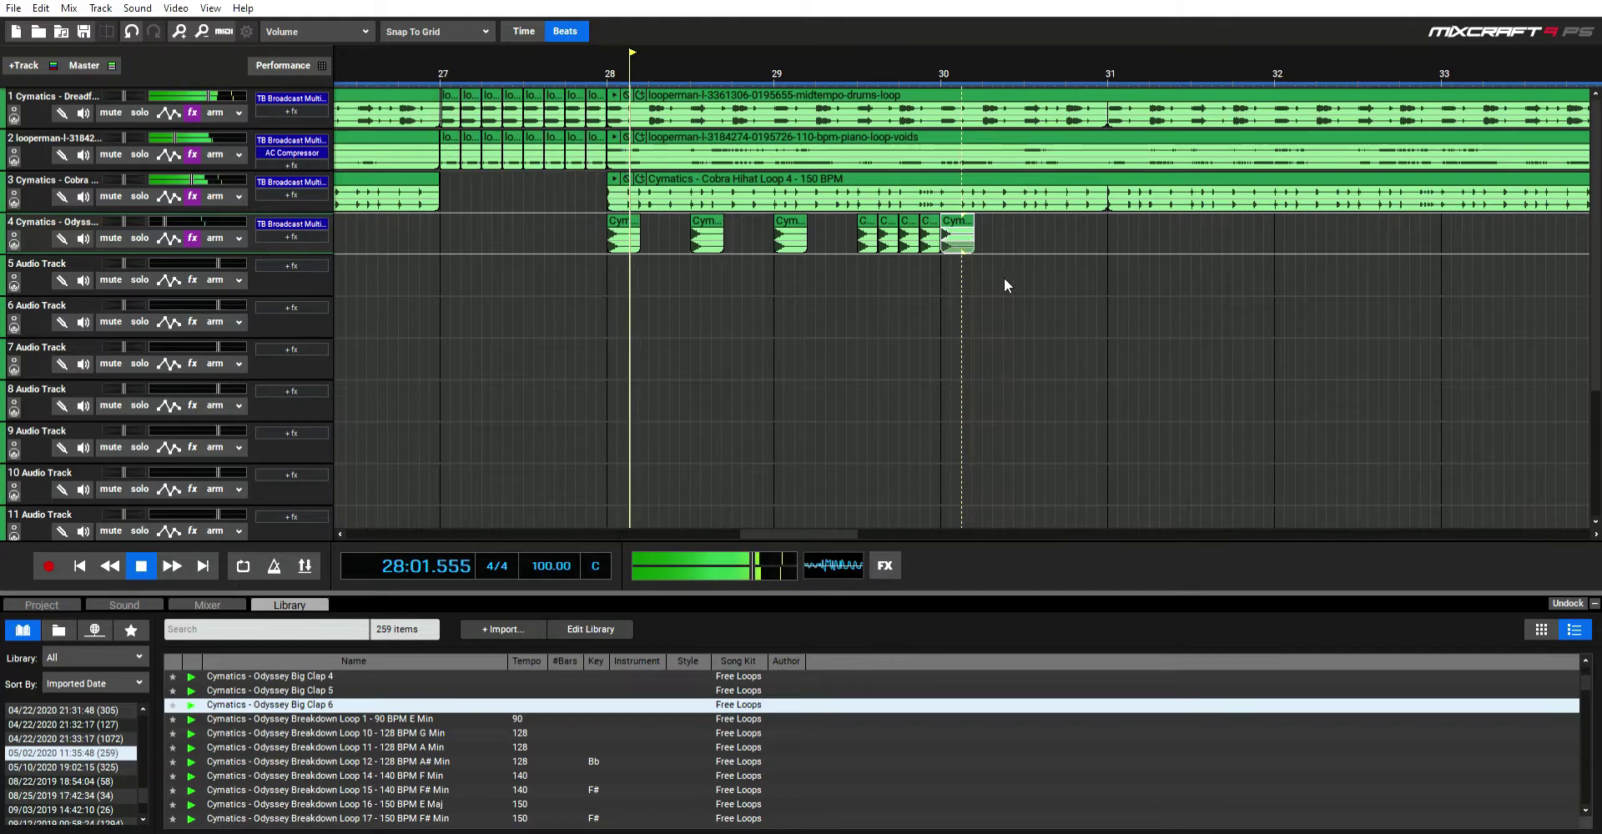
{"action": "scroll", "coordinate": [1028, 242], "scroll_direction": "down", "scroll_amount": 3}
{"action": "left_click", "coordinate": [1075, 224]}
{"action": "key", "text": "ctrl+v"}
Step: Copy the three-bar clap pattern from bars 28–30 on track 4 and repeat it at bars 31, 34 and 37
{"action": "left_click_drag", "start_coordinate": [1149, 239], "coordinate": [957, 214]}
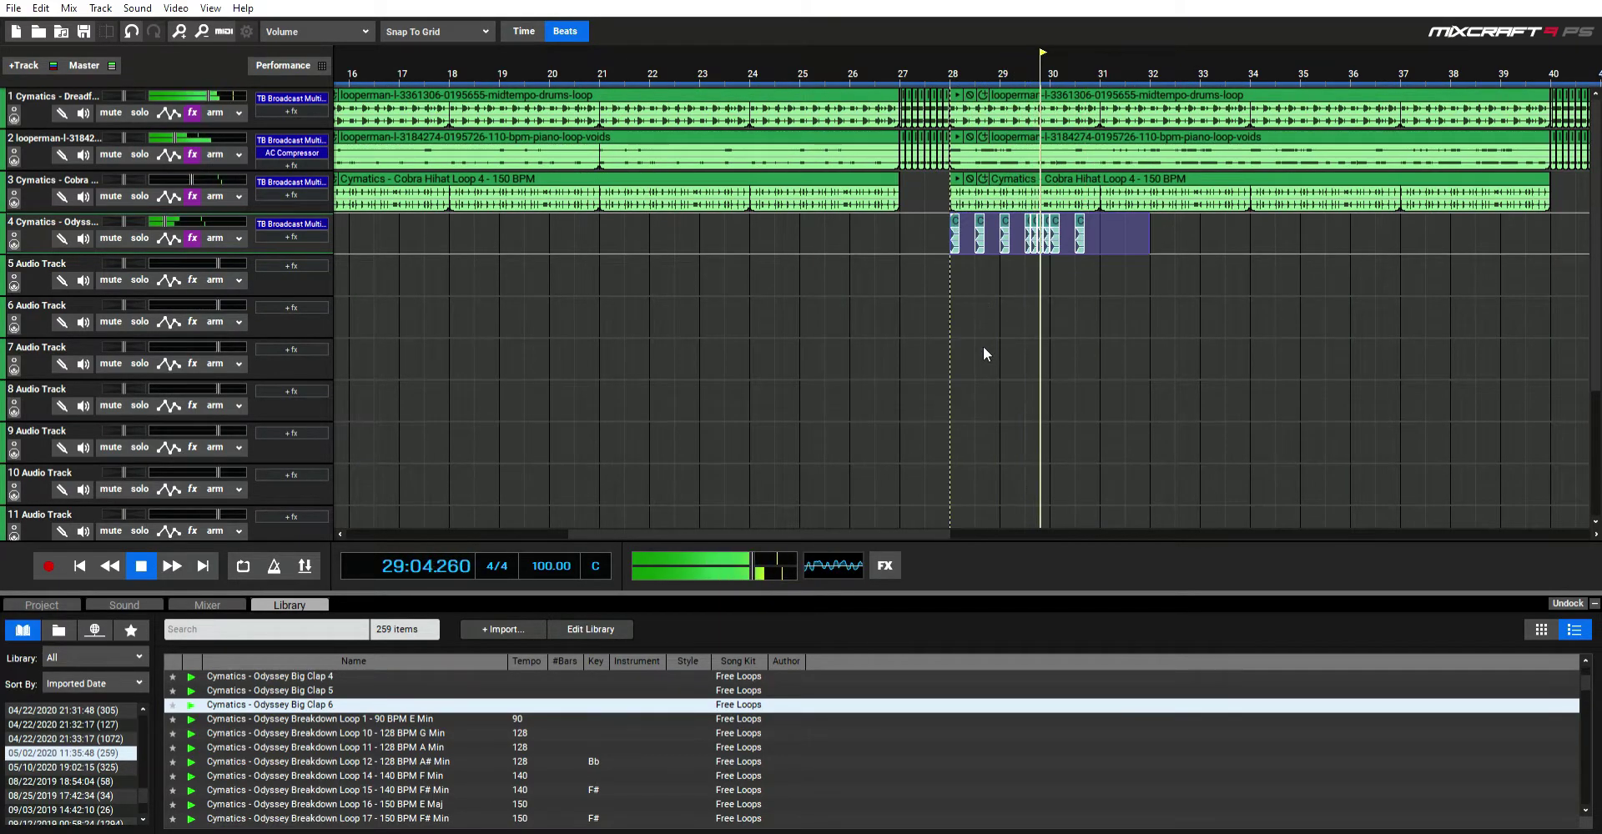
{"action": "key", "text": "ctrl+v"}
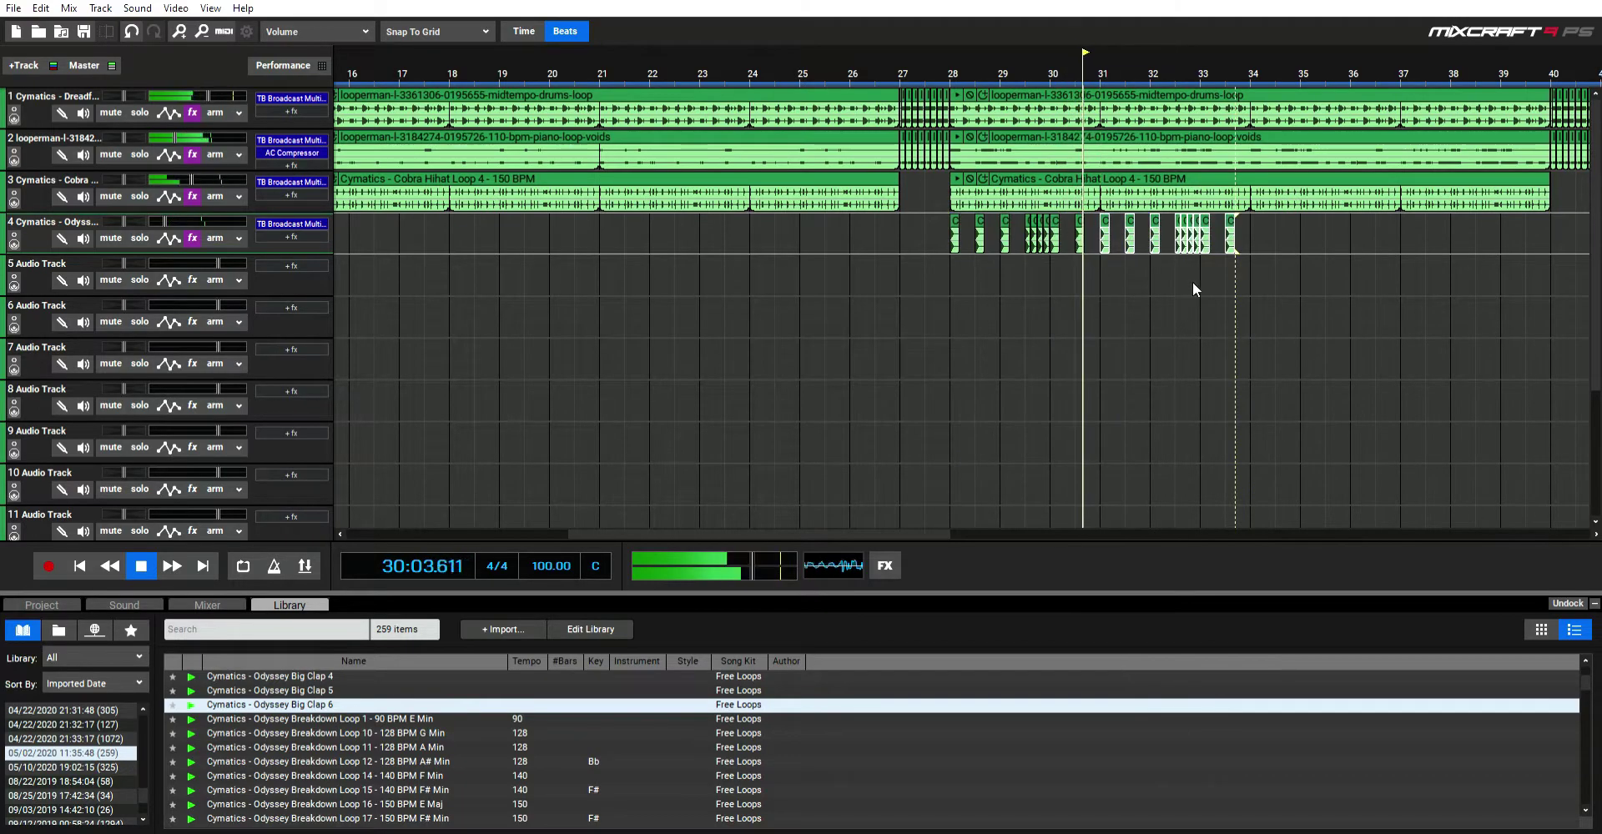
{"action": "key", "text": "ctrl+v"}
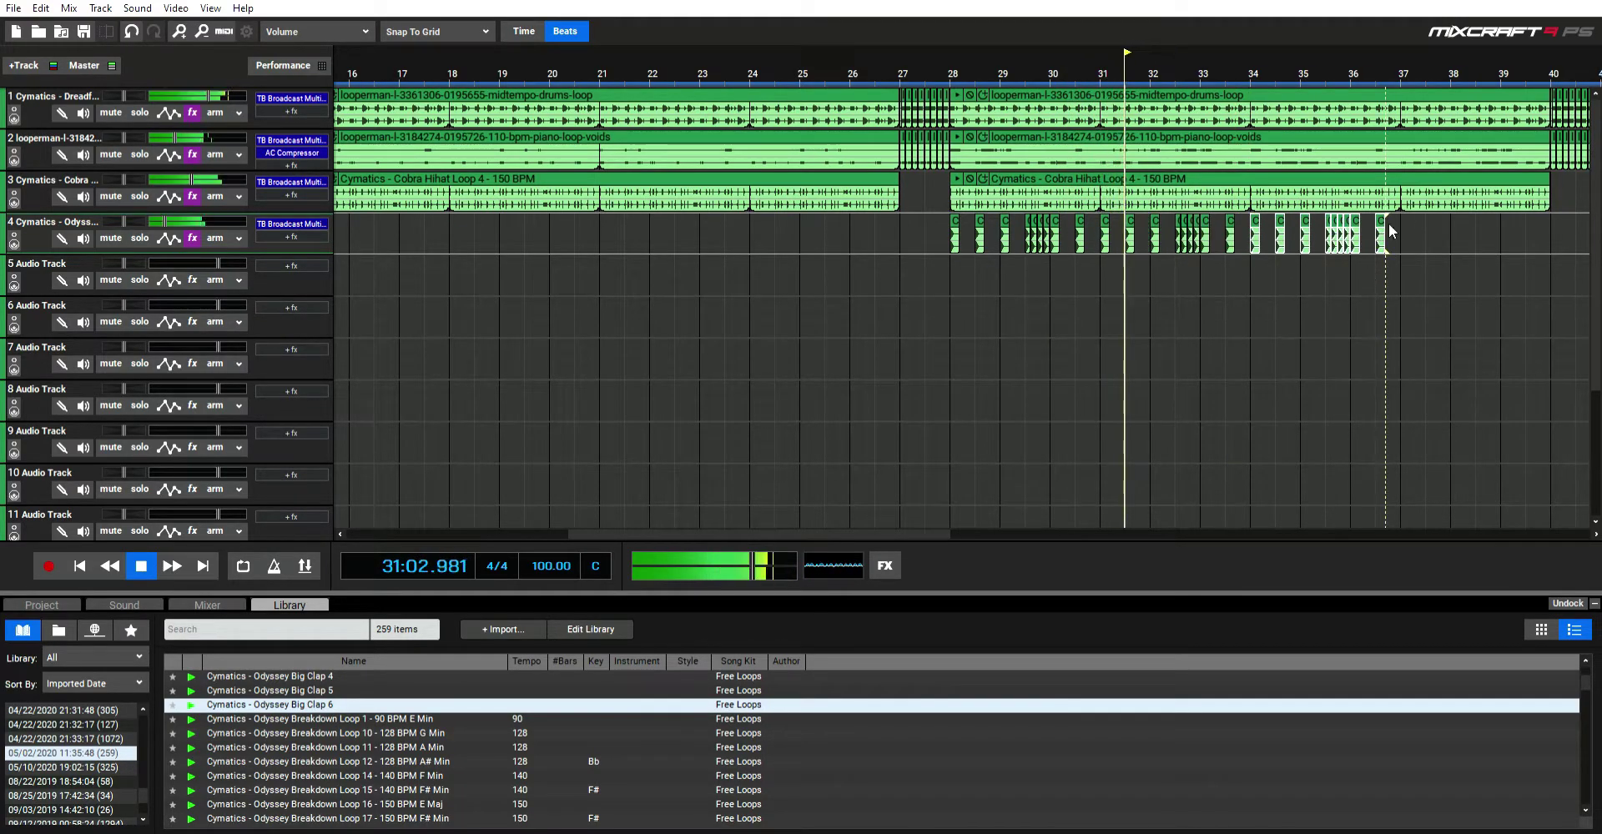
{"action": "key", "text": "ctrl+v"}
Step: Copy the four short claps from the second half of bar 32 on track 4 and fill bar 40 with them
{"action": "left_click_drag", "start_coordinate": [1172, 257], "coordinate": [1198, 238]}
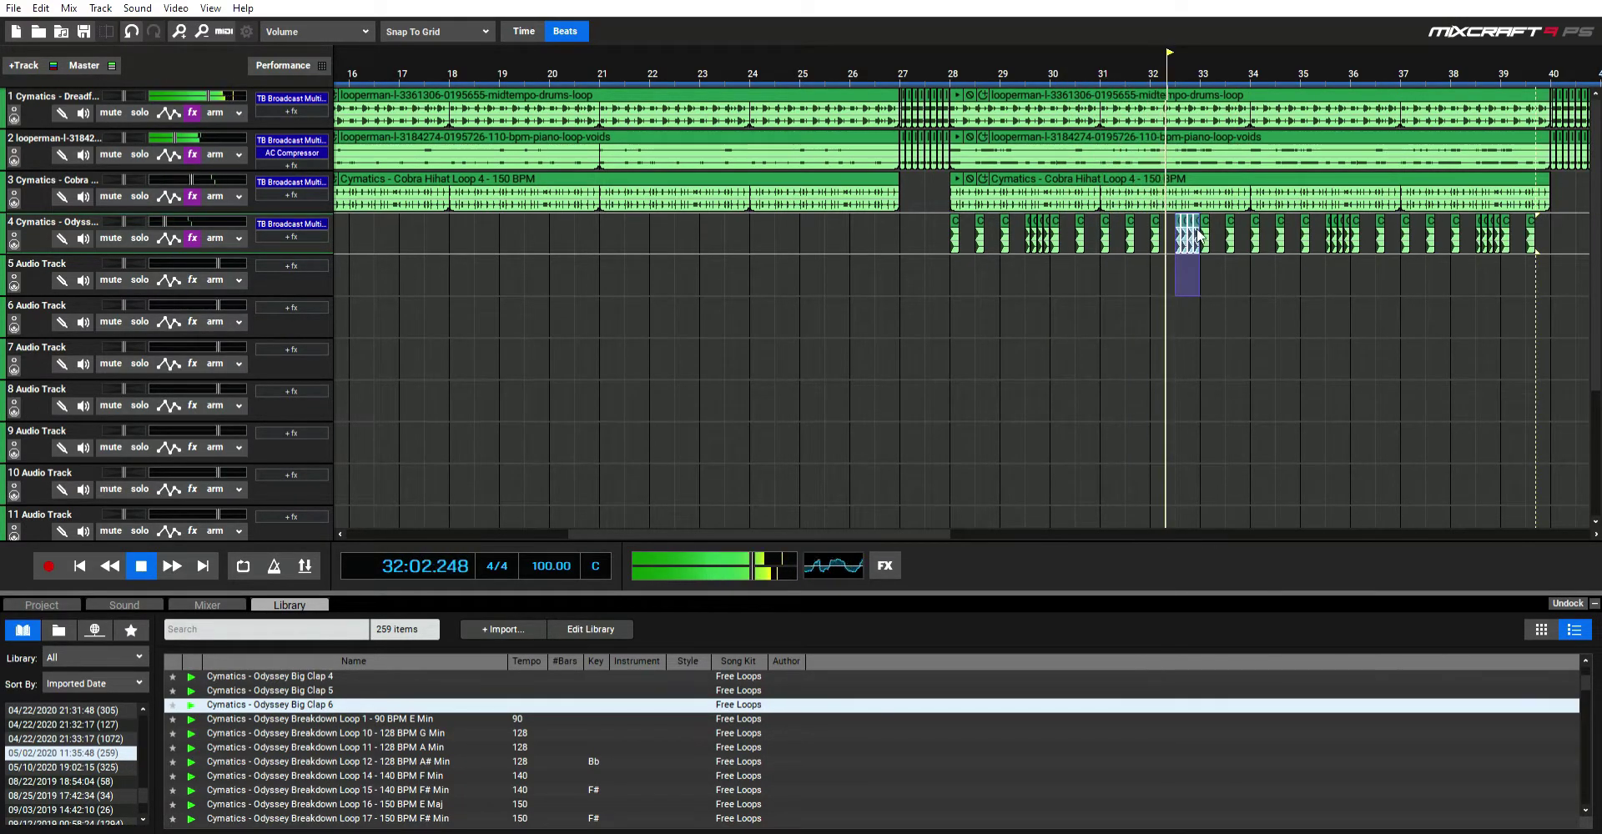
{"action": "scroll", "coordinate": [1256, 354], "scroll_direction": "down", "scroll_amount": 1}
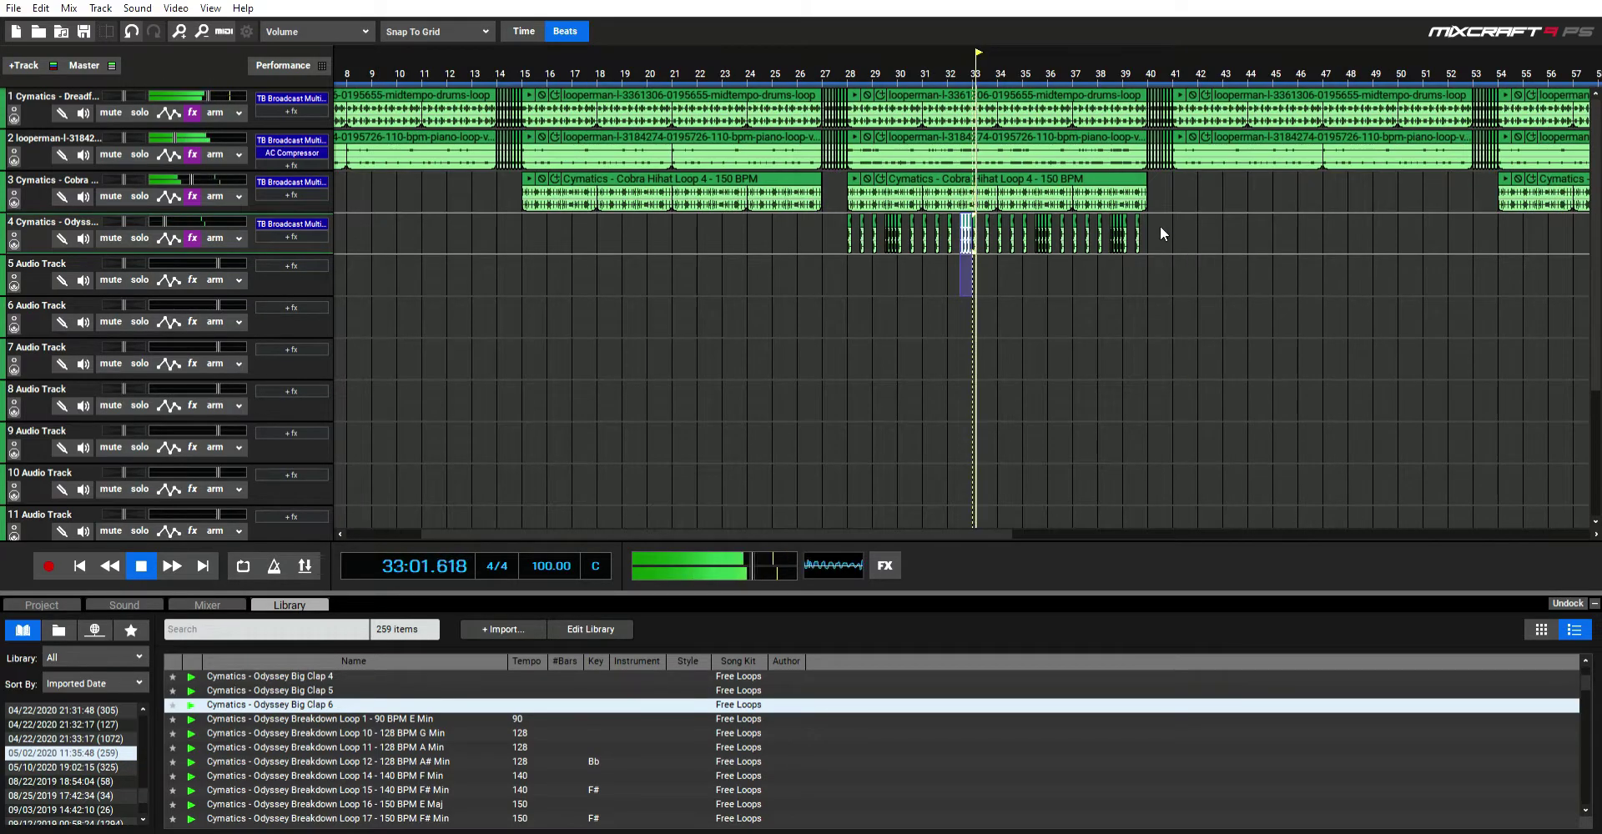
{"action": "key", "text": "ctrl+v"}
{"action": "scroll", "coordinate": [1230, 310], "scroll_direction": "up", "scroll_amount": 2}
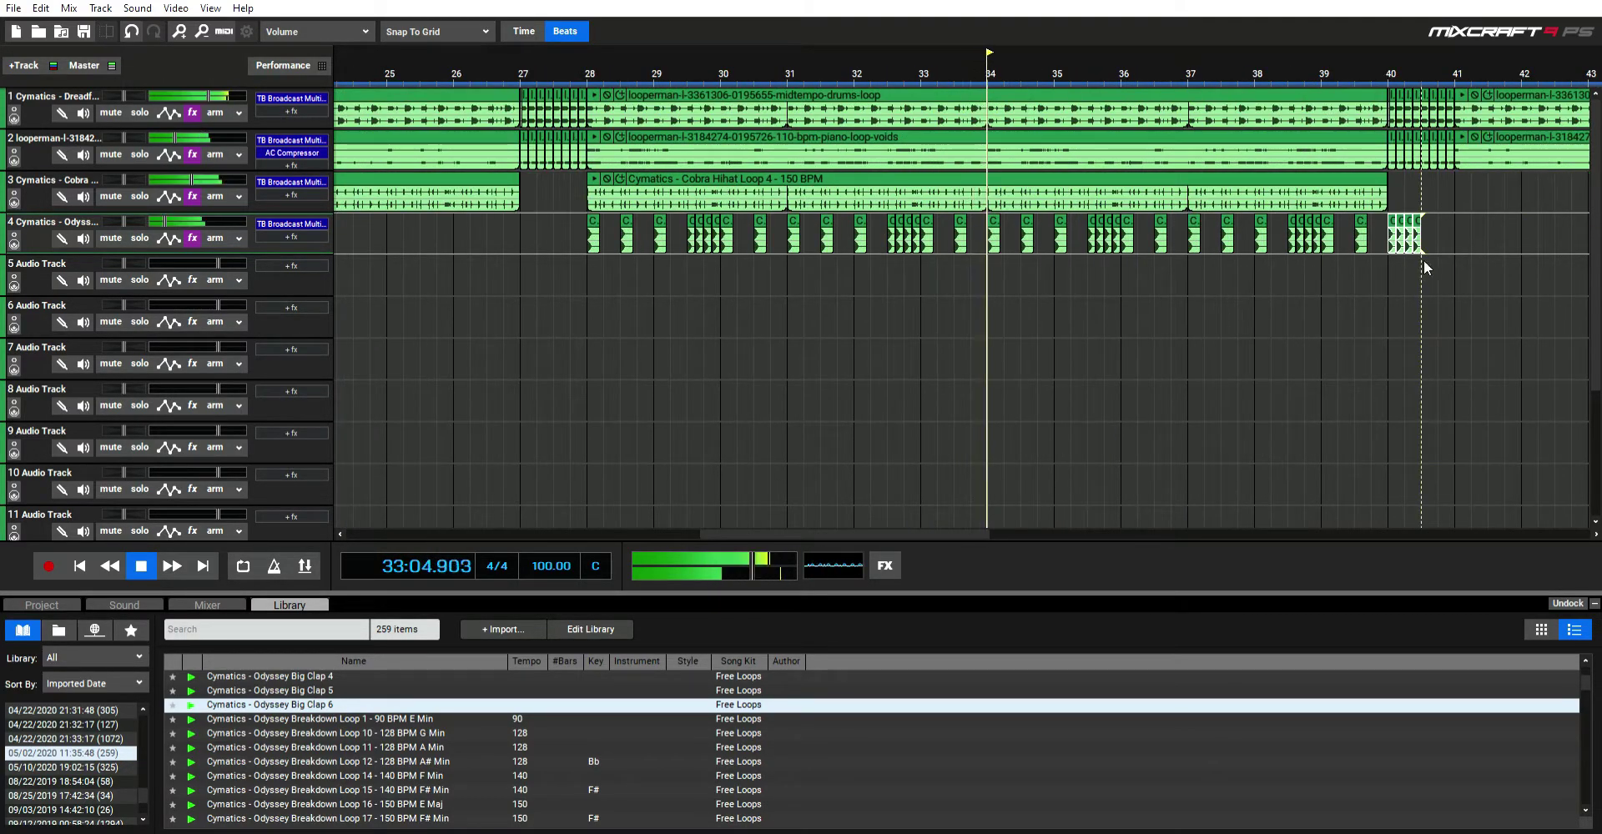
{"action": "scroll", "coordinate": [1459, 309], "scroll_direction": "down", "scroll_amount": 3}
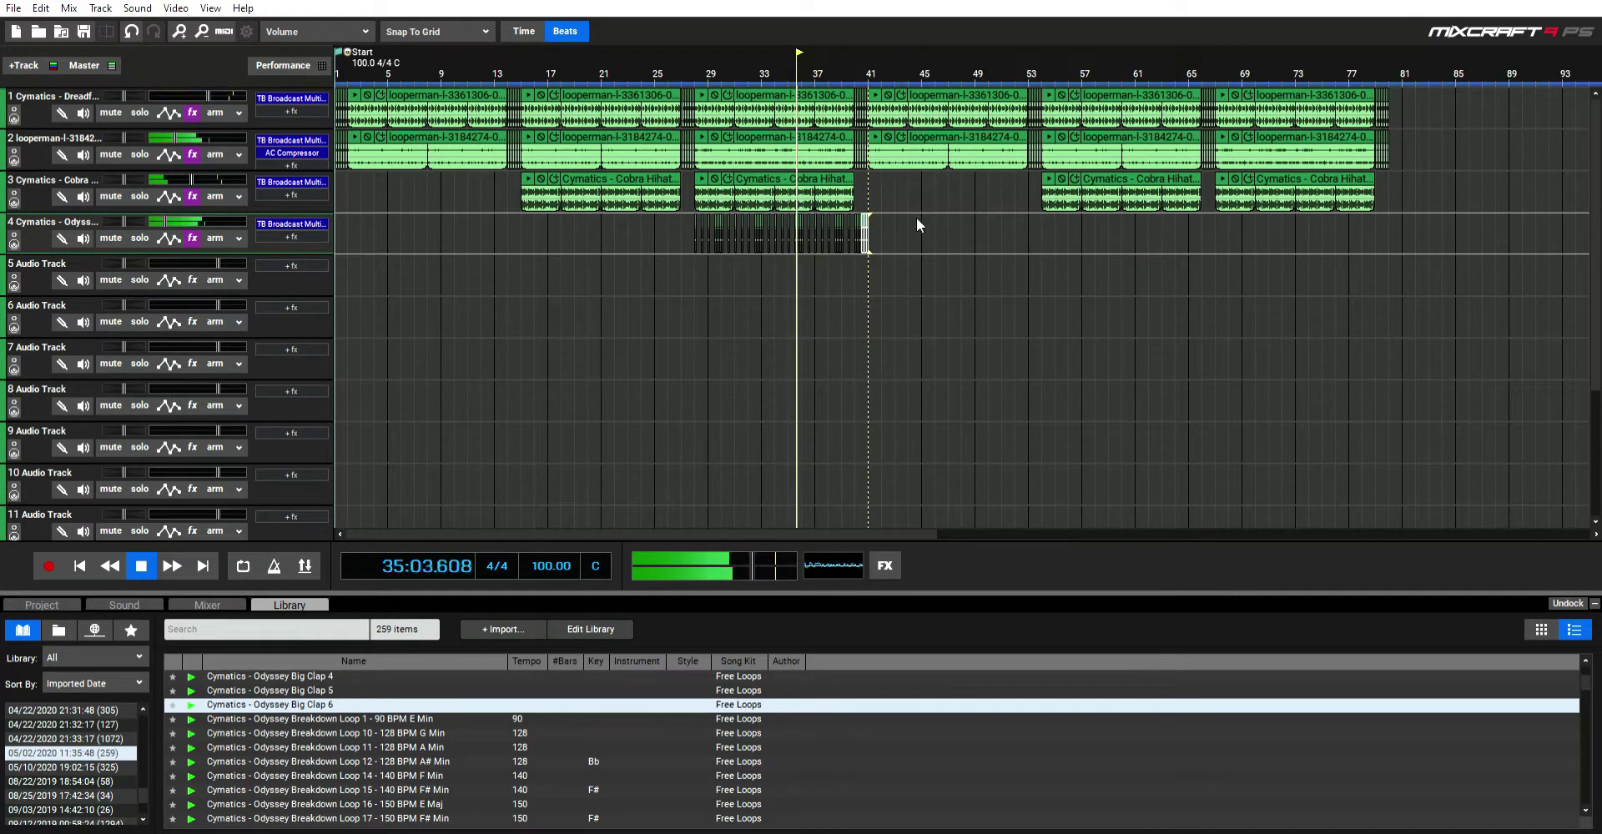
Step: Copy the whole clap section from bars 28–40 on track 4 and paste it at bars 67, 41 and 54
{"action": "left_click_drag", "start_coordinate": [922, 222], "coordinate": [692, 214]}
{"action": "left_click", "coordinate": [723, 217]}
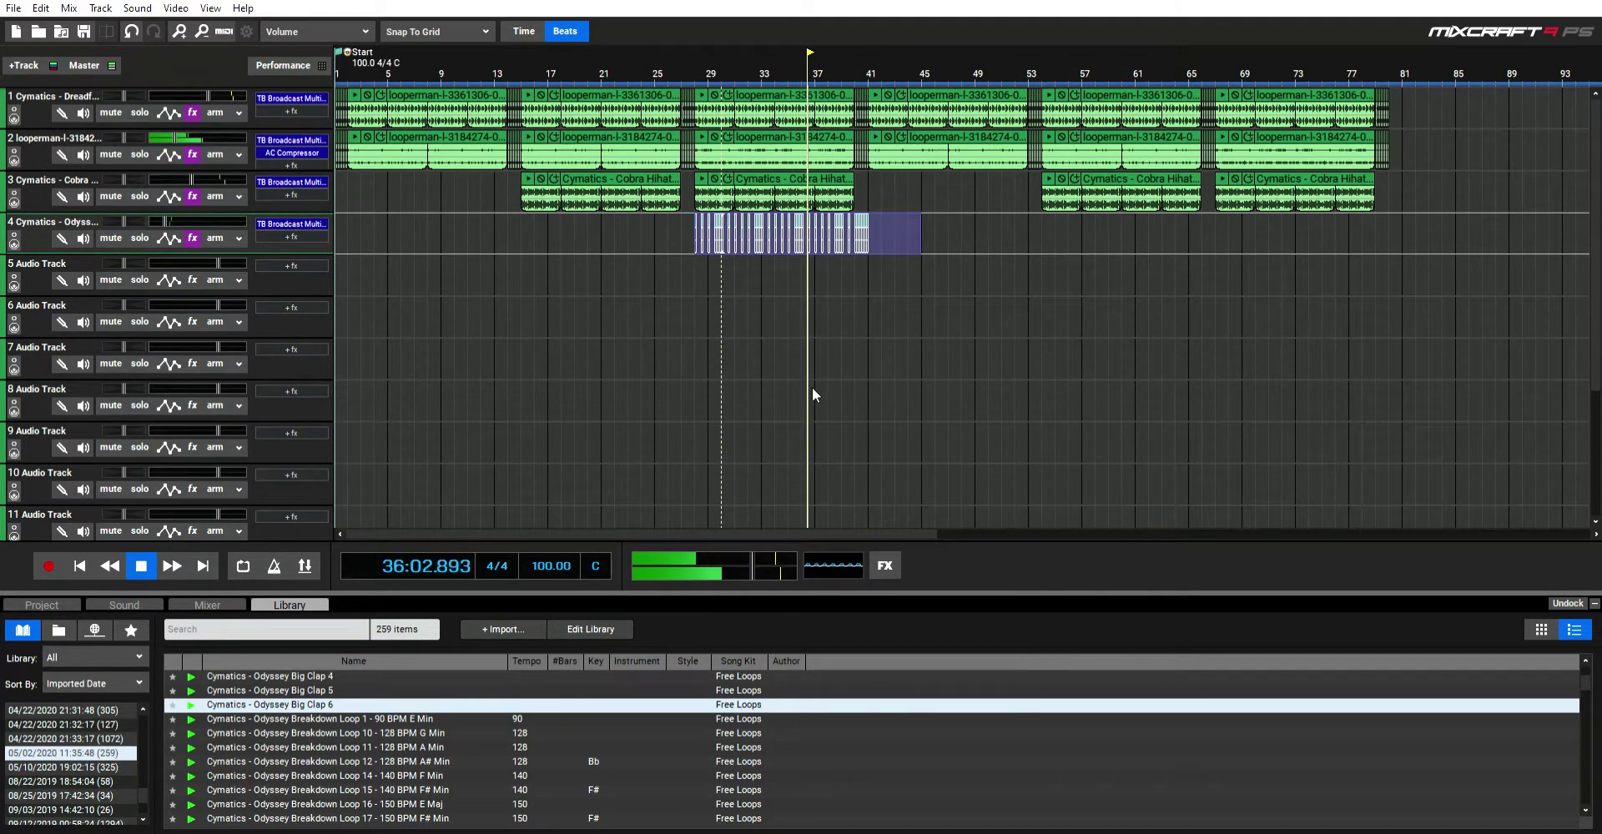
{"action": "left_click", "coordinate": [1221, 223]}
{"action": "key", "text": "ctrl+v"}
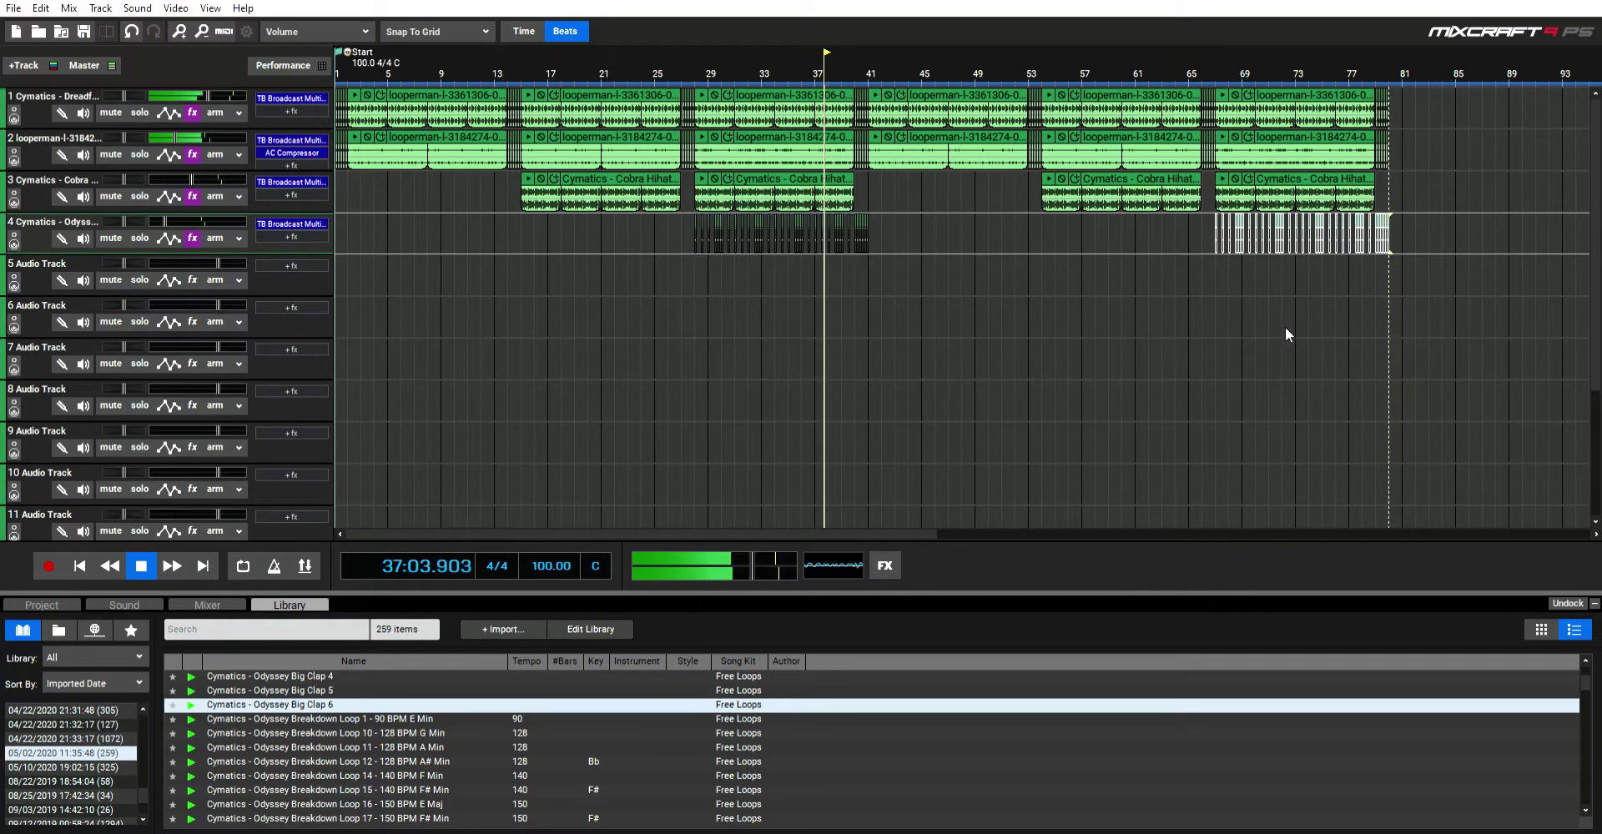
{"action": "left_click", "coordinate": [873, 215]}
{"action": "key", "text": "ctrl+v"}
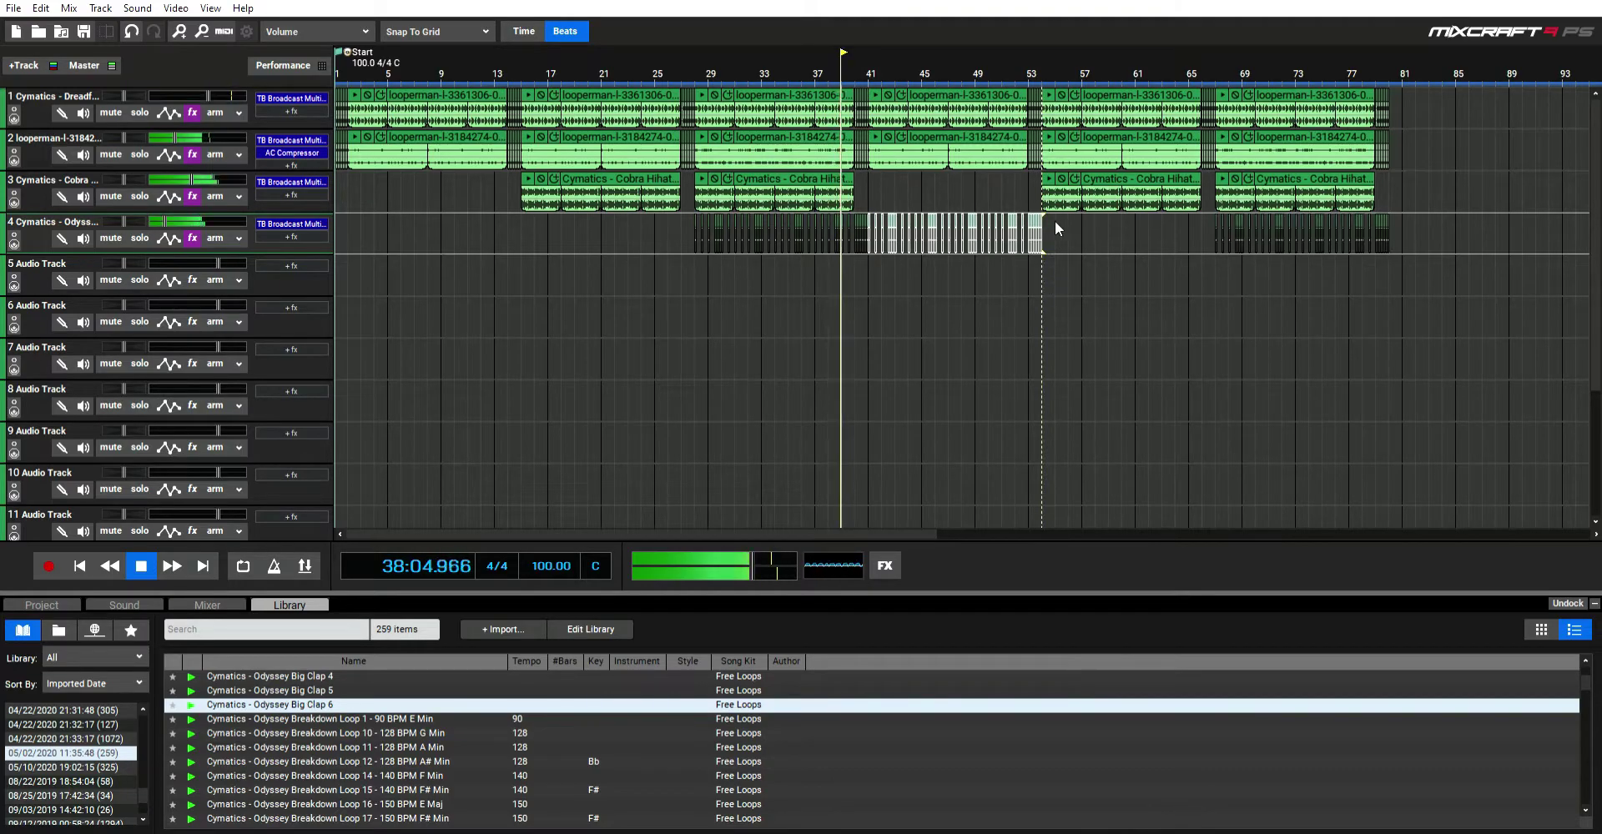
{"action": "key", "text": "ctrl+v"}
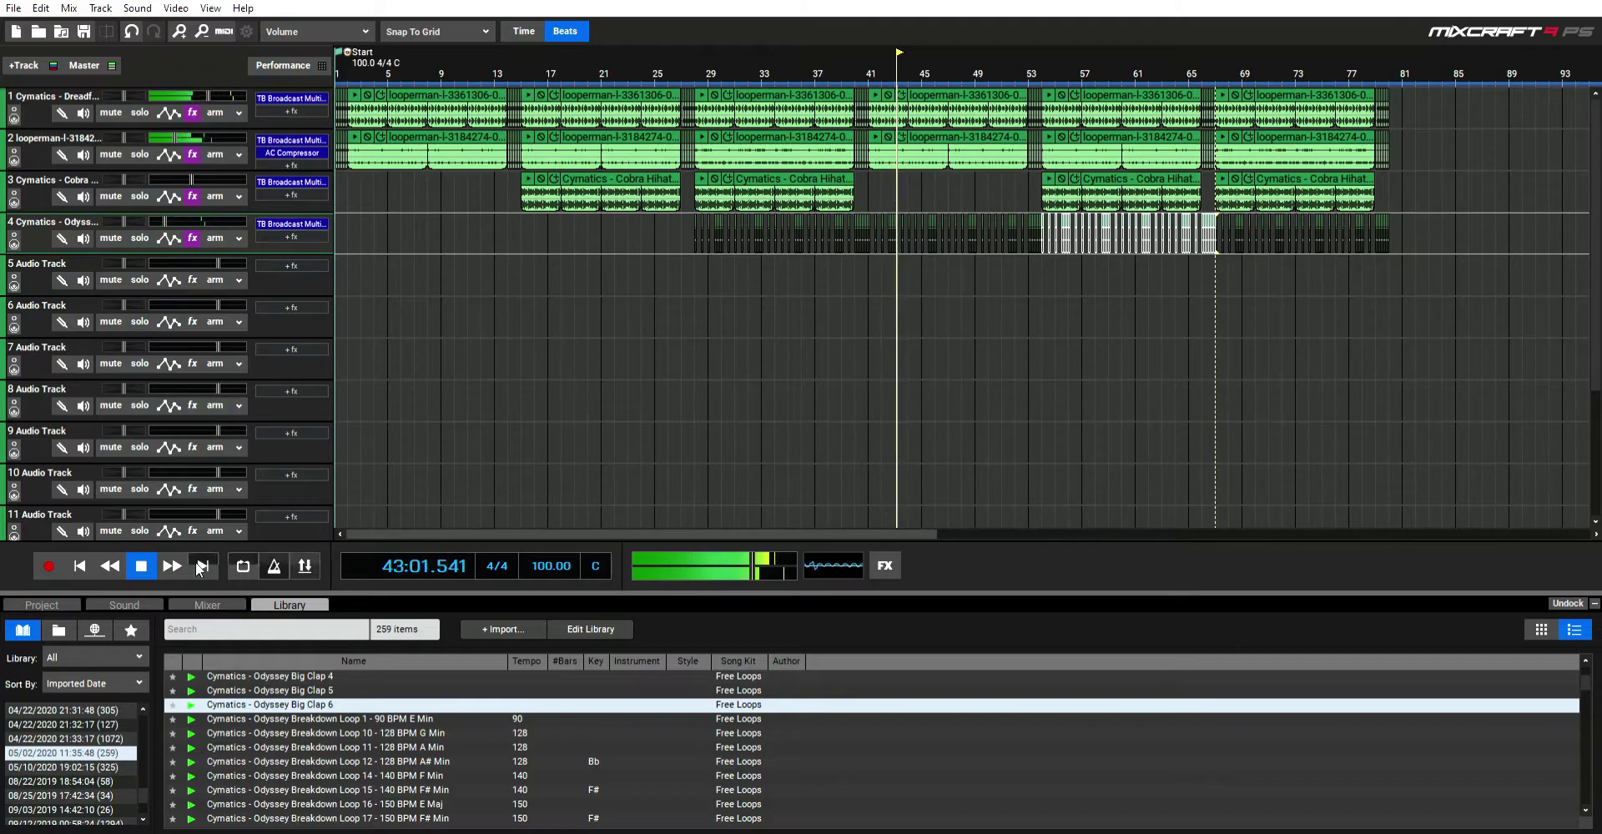
Step: Stop playback and audition Cymatics - Odyssey samples in the 05/02/2020 import, down to the Dubstep top drum loops
{"action": "left_click", "coordinate": [141, 567]}
{"action": "scroll", "coordinate": [344, 749], "scroll_direction": "up", "scroll_amount": 4}
{"action": "scroll", "coordinate": [344, 749], "scroll_direction": "down", "scroll_amount": 5}
{"action": "left_click", "coordinate": [346, 757]}
{"action": "left_click", "coordinate": [346, 757]}
{"action": "scroll", "coordinate": [345, 756], "scroll_direction": "down", "scroll_amount": 2}
{"action": "left_click", "coordinate": [346, 756]}
{"action": "scroll", "coordinate": [345, 756], "scroll_direction": "down", "scroll_amount": 1}
{"action": "left_click", "coordinate": [345, 756]}
{"action": "scroll", "coordinate": [345, 756], "scroll_direction": "down", "scroll_amount": 2}
{"action": "left_click", "coordinate": [345, 756]}
{"action": "scroll", "coordinate": [346, 756], "scroll_direction": "down", "scroll_amount": 2}
{"action": "left_click", "coordinate": [345, 756]}
{"action": "scroll", "coordinate": [345, 756], "scroll_direction": "down", "scroll_amount": 2}
{"action": "left_click", "coordinate": [346, 756]}
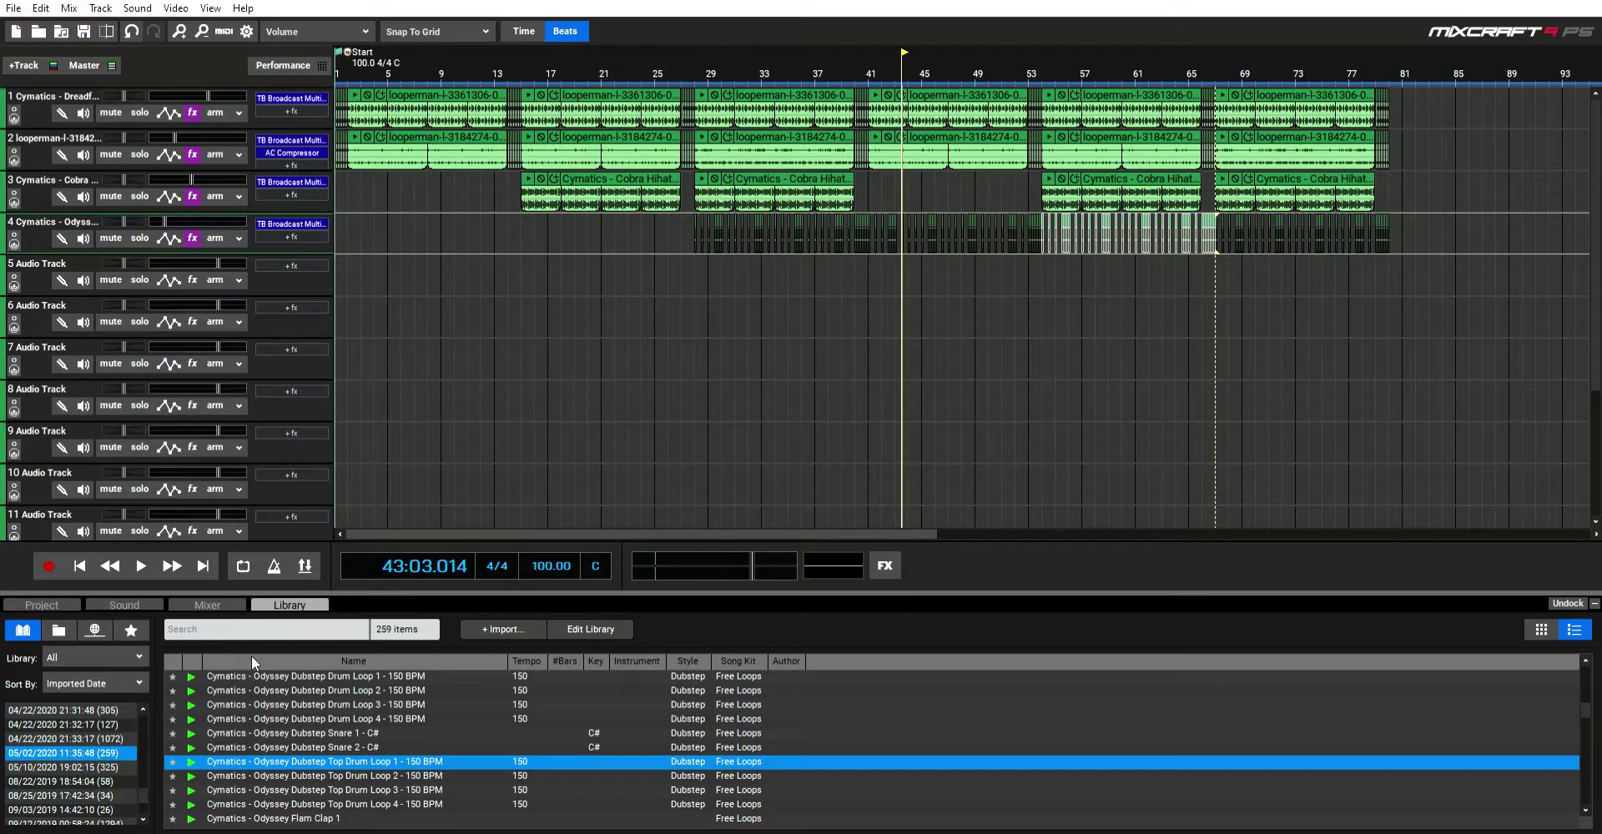
Step: Audition the Cymatics - Odyssey Future Bass and House samples further down the same import
{"action": "scroll", "coordinate": [300, 755], "scroll_direction": "down", "scroll_amount": 3}
{"action": "left_click", "coordinate": [300, 759]}
{"action": "scroll", "coordinate": [303, 760], "scroll_direction": "down", "scroll_amount": 2}
{"action": "left_click", "coordinate": [304, 789]}
{"action": "scroll", "coordinate": [307, 768], "scroll_direction": "down", "scroll_amount": 3}
{"action": "left_click", "coordinate": [307, 774]}
{"action": "scroll", "coordinate": [309, 766], "scroll_direction": "down", "scroll_amount": 3}
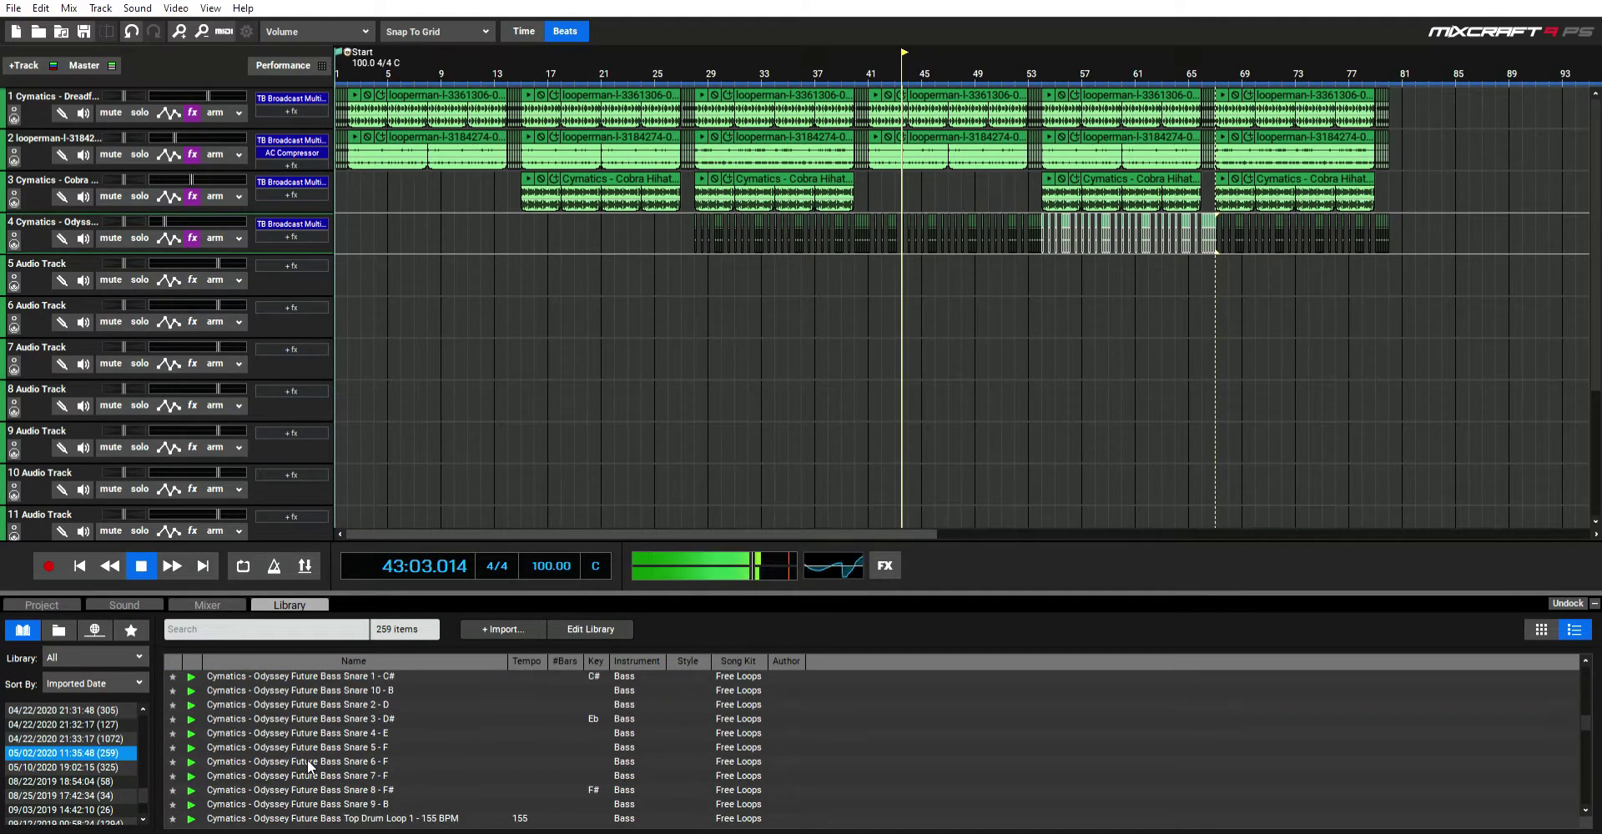
{"action": "left_click", "coordinate": [309, 772]}
{"action": "scroll", "coordinate": [309, 766], "scroll_direction": "down", "scroll_amount": 3}
{"action": "left_click", "coordinate": [308, 775]}
{"action": "scroll", "coordinate": [309, 766], "scroll_direction": "down", "scroll_amount": 5}
{"action": "left_click", "coordinate": [308, 774]}
{"action": "scroll", "coordinate": [309, 767], "scroll_direction": "down", "scroll_amount": 3}
{"action": "left_click", "coordinate": [308, 774]}
{"action": "scroll", "coordinate": [309, 766], "scroll_direction": "down", "scroll_amount": 3}
{"action": "left_click", "coordinate": [309, 775]}
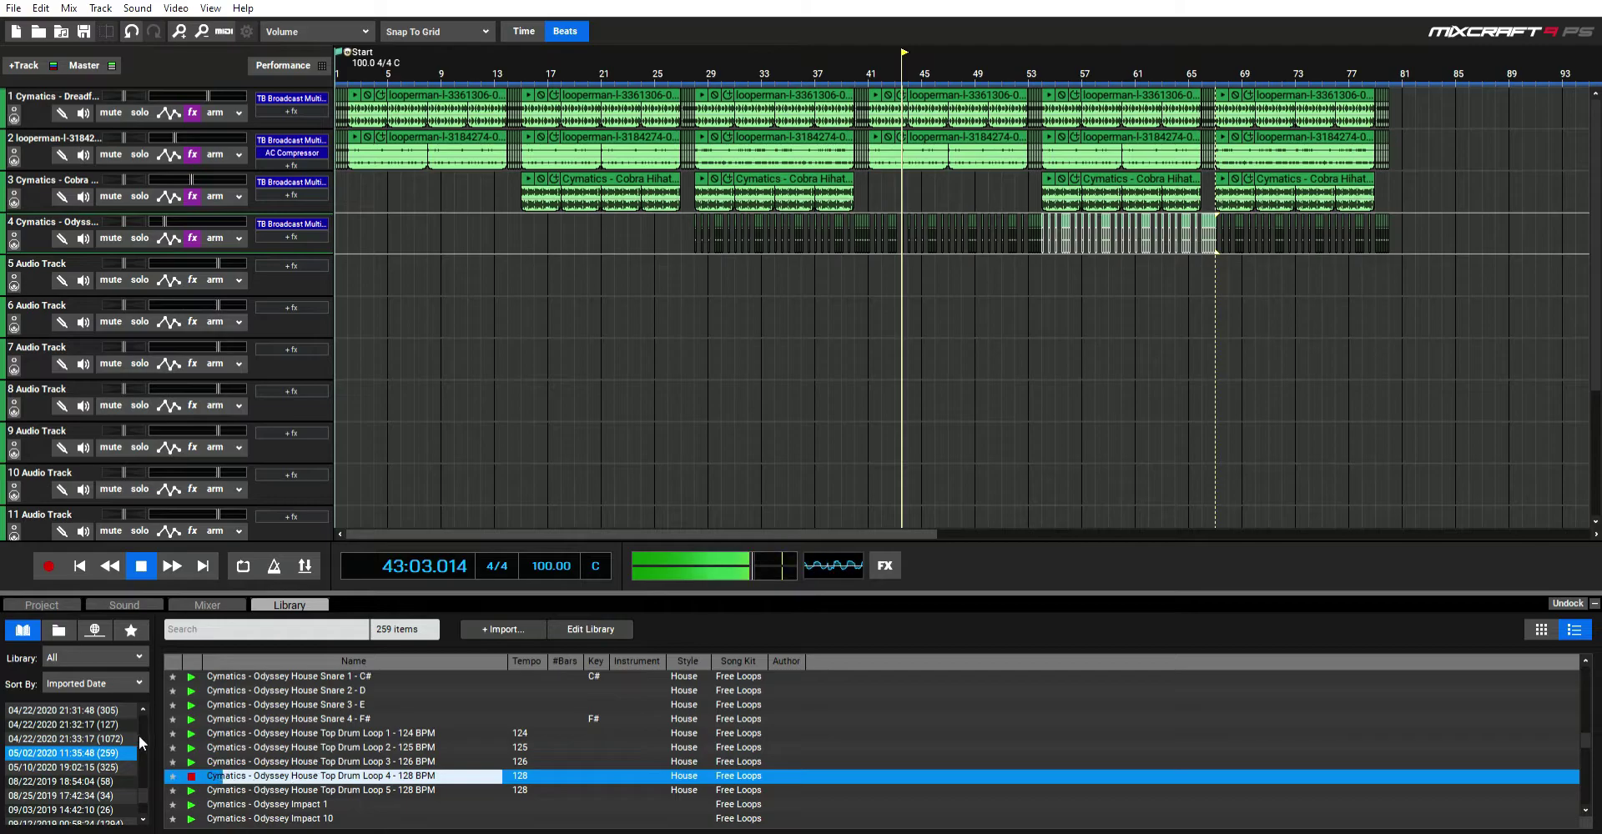
Step: Audition bass, demo and synth samples from the Another Set Of Loops imports dated 04/22/2020
{"action": "left_click", "coordinate": [92, 724]}
{"action": "left_click", "coordinate": [272, 747]}
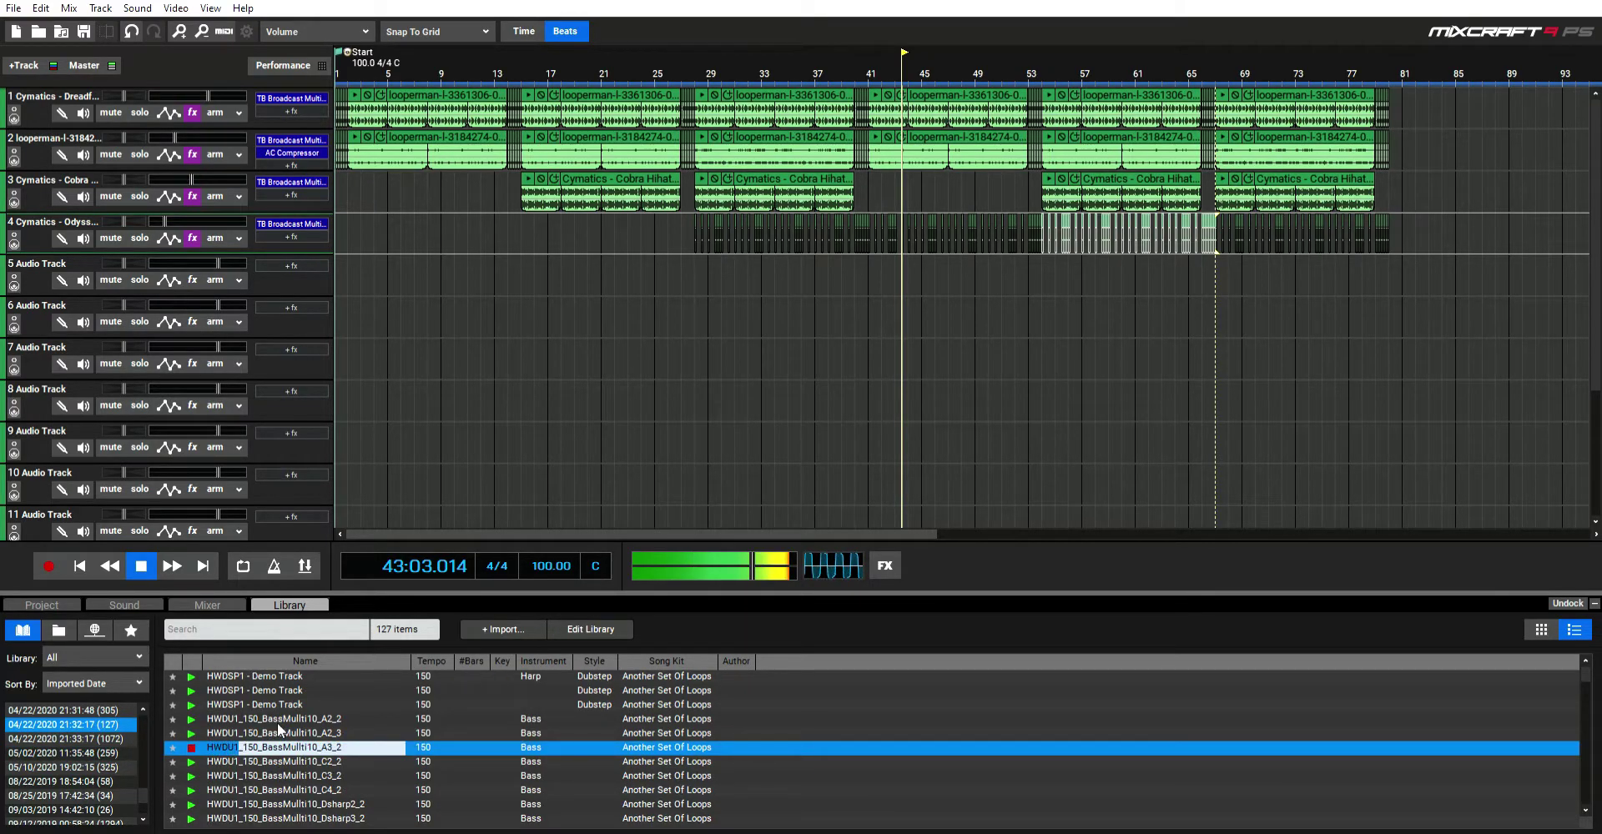
{"action": "scroll", "coordinate": [53, 755], "scroll_direction": "up", "scroll_amount": 2}
{"action": "left_click", "coordinate": [47, 764]}
{"action": "left_click", "coordinate": [272, 731]}
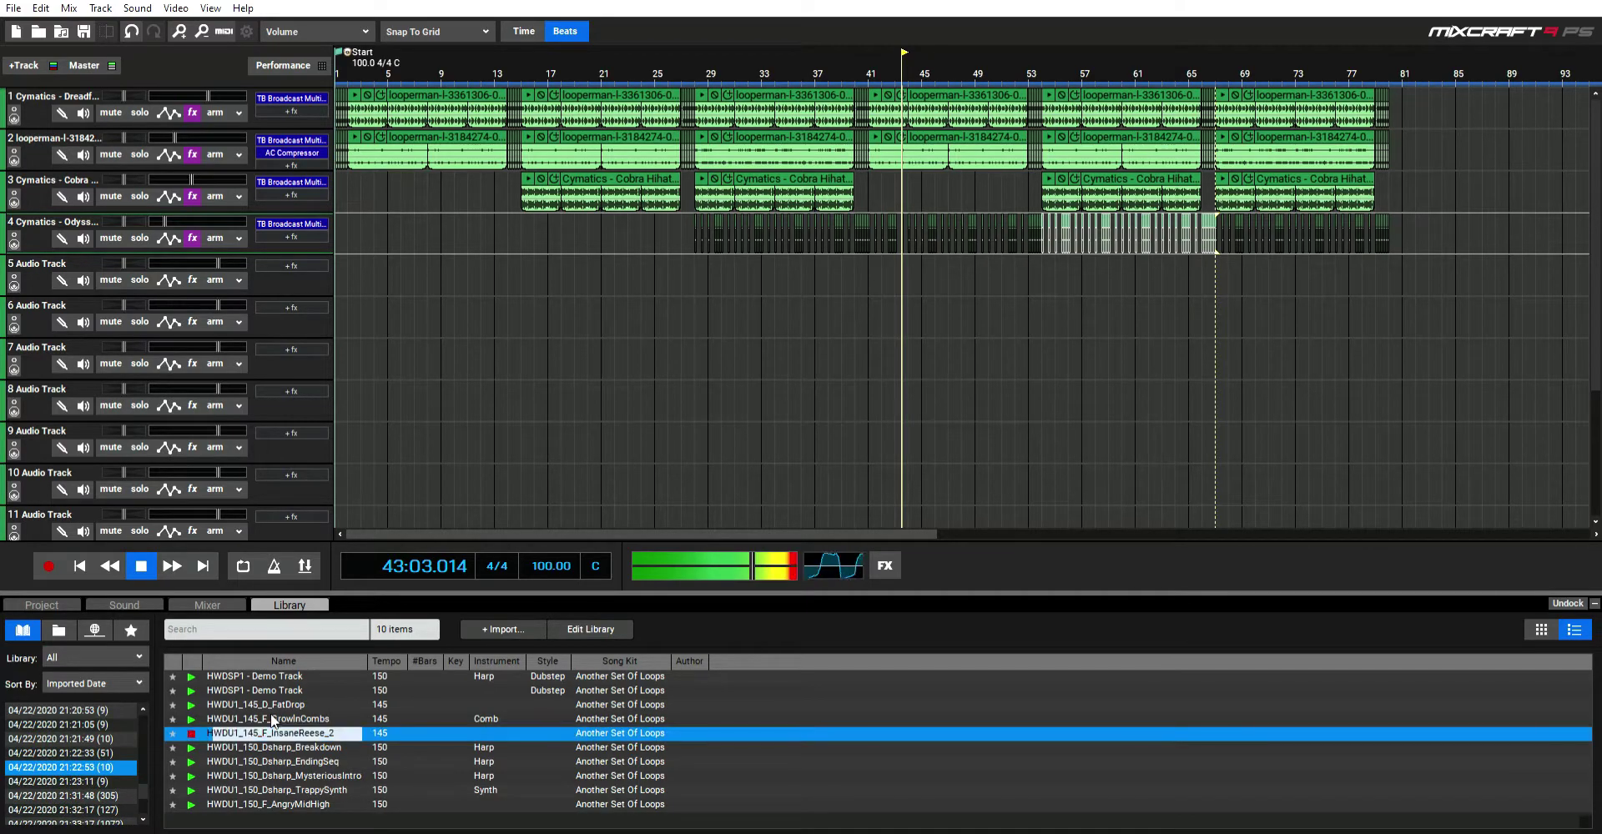
{"action": "left_click", "coordinate": [283, 701]}
{"action": "left_click", "coordinate": [283, 687]}
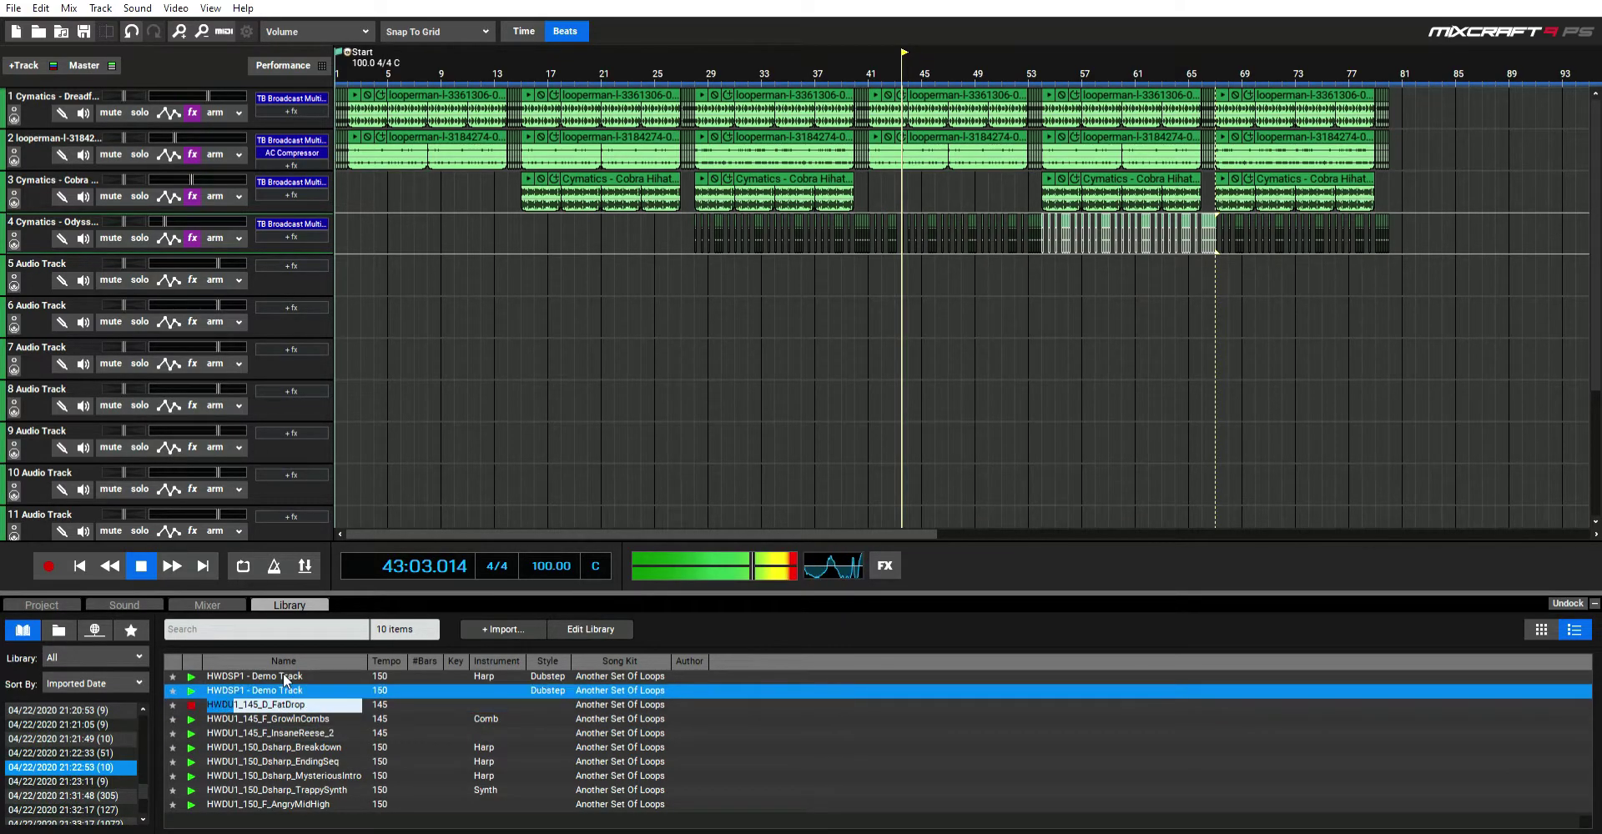
{"action": "left_click", "coordinate": [100, 725]}
{"action": "left_click", "coordinate": [382, 717]}
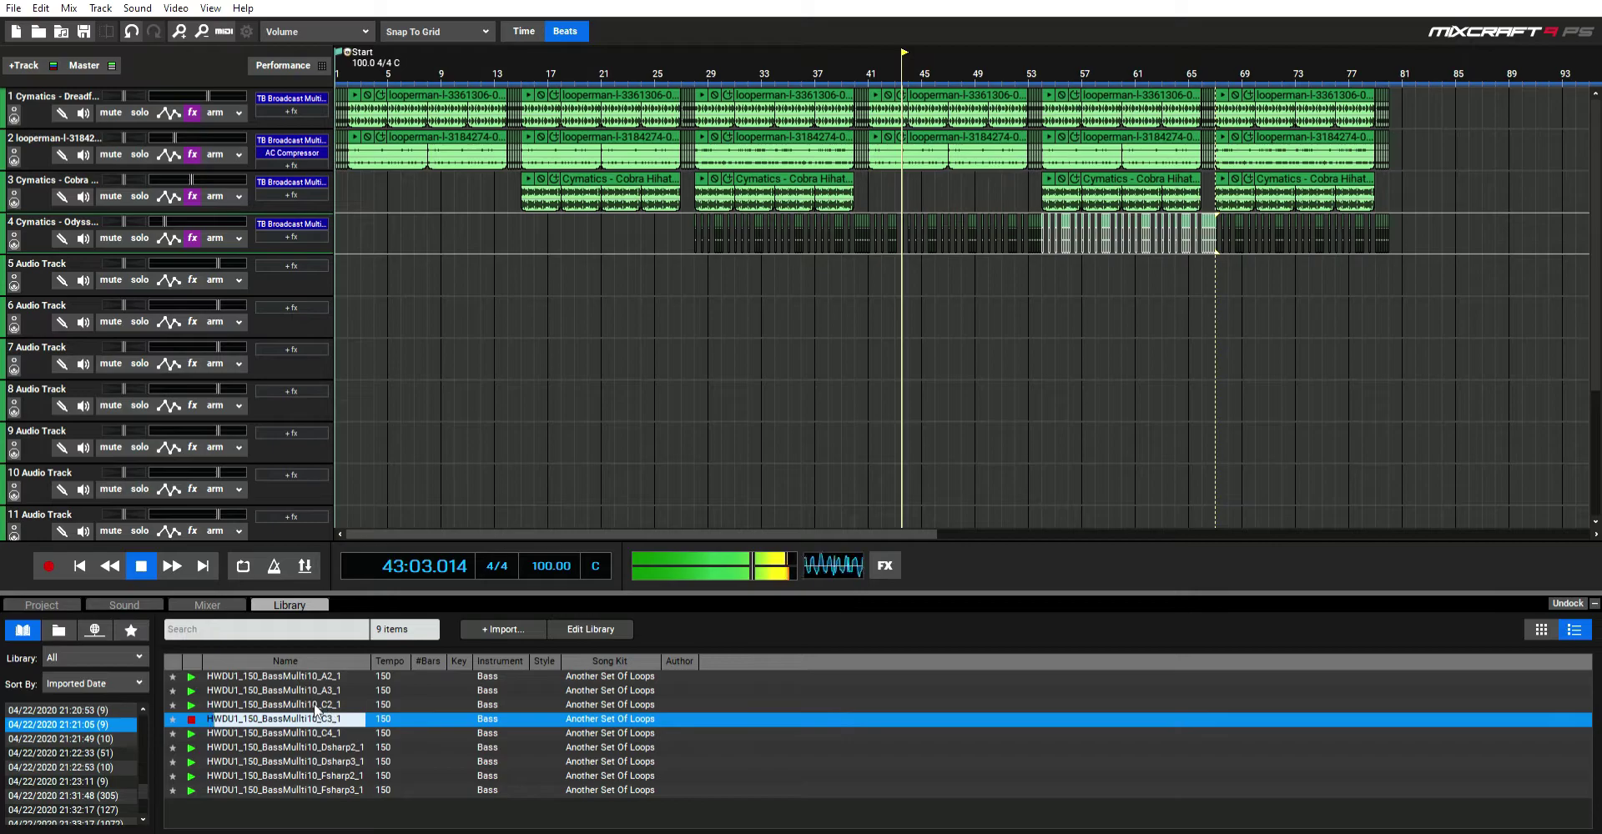
{"action": "left_click", "coordinate": [293, 775]}
{"action": "scroll", "coordinate": [96, 751], "scroll_direction": "up", "scroll_amount": 4}
{"action": "scroll", "coordinate": [96, 749], "scroll_direction": "up", "scroll_amount": 3}
{"action": "left_click", "coordinate": [96, 753]}
{"action": "left_click", "coordinate": [232, 704]}
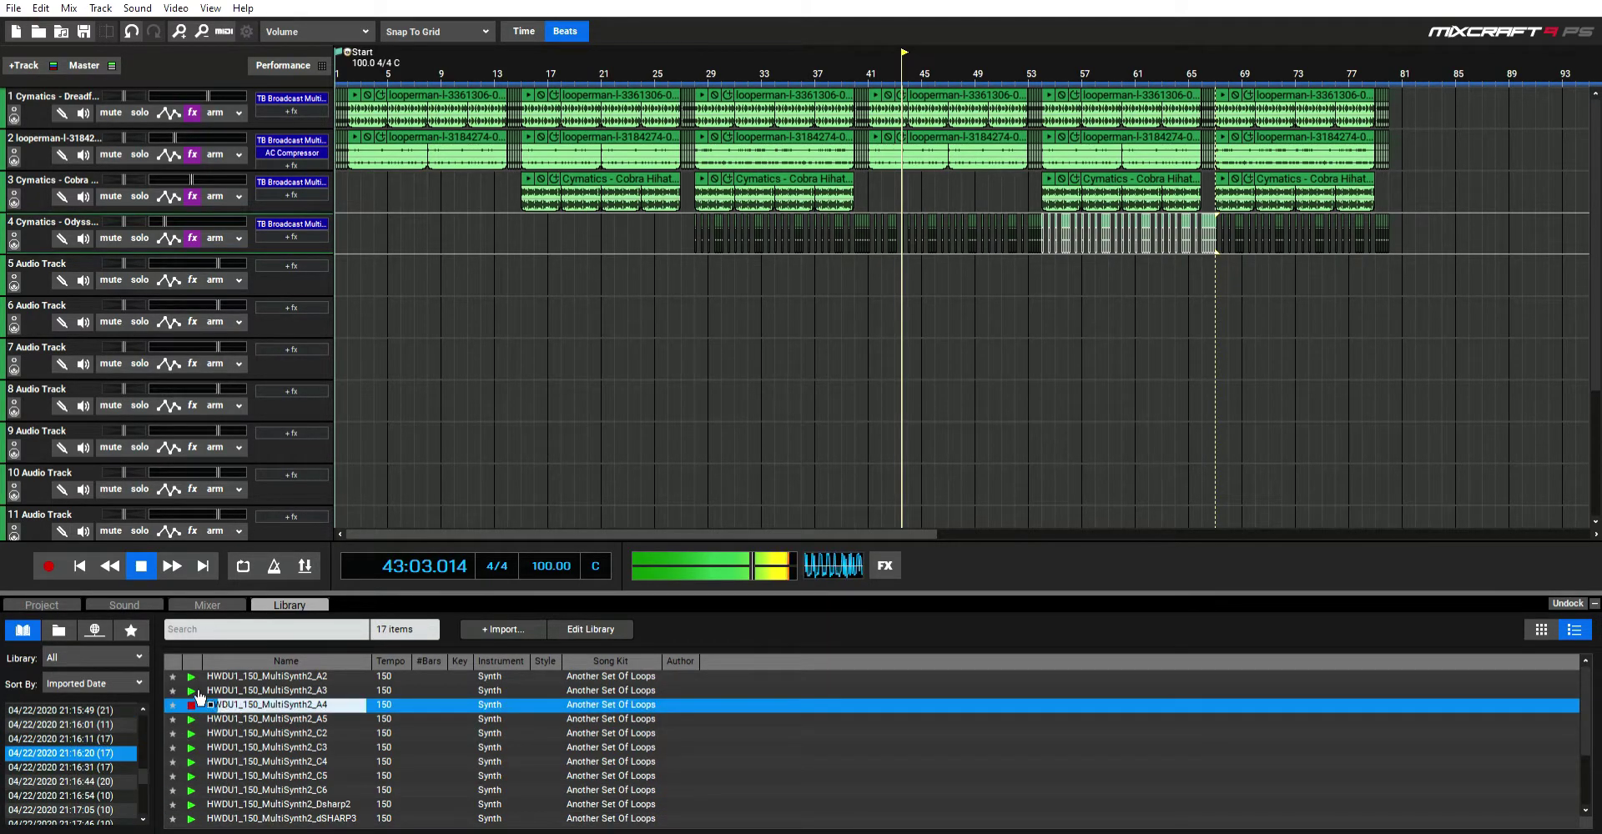
Step: Audition HEAVY BASS PACK samples in the 03/21/2020 02:41:10 import, through FB_140_Am_Massive Arp_FRK
{"action": "scroll", "coordinate": [96, 751], "scroll_direction": "up", "scroll_amount": 4}
{"action": "left_click", "coordinate": [62, 725]}
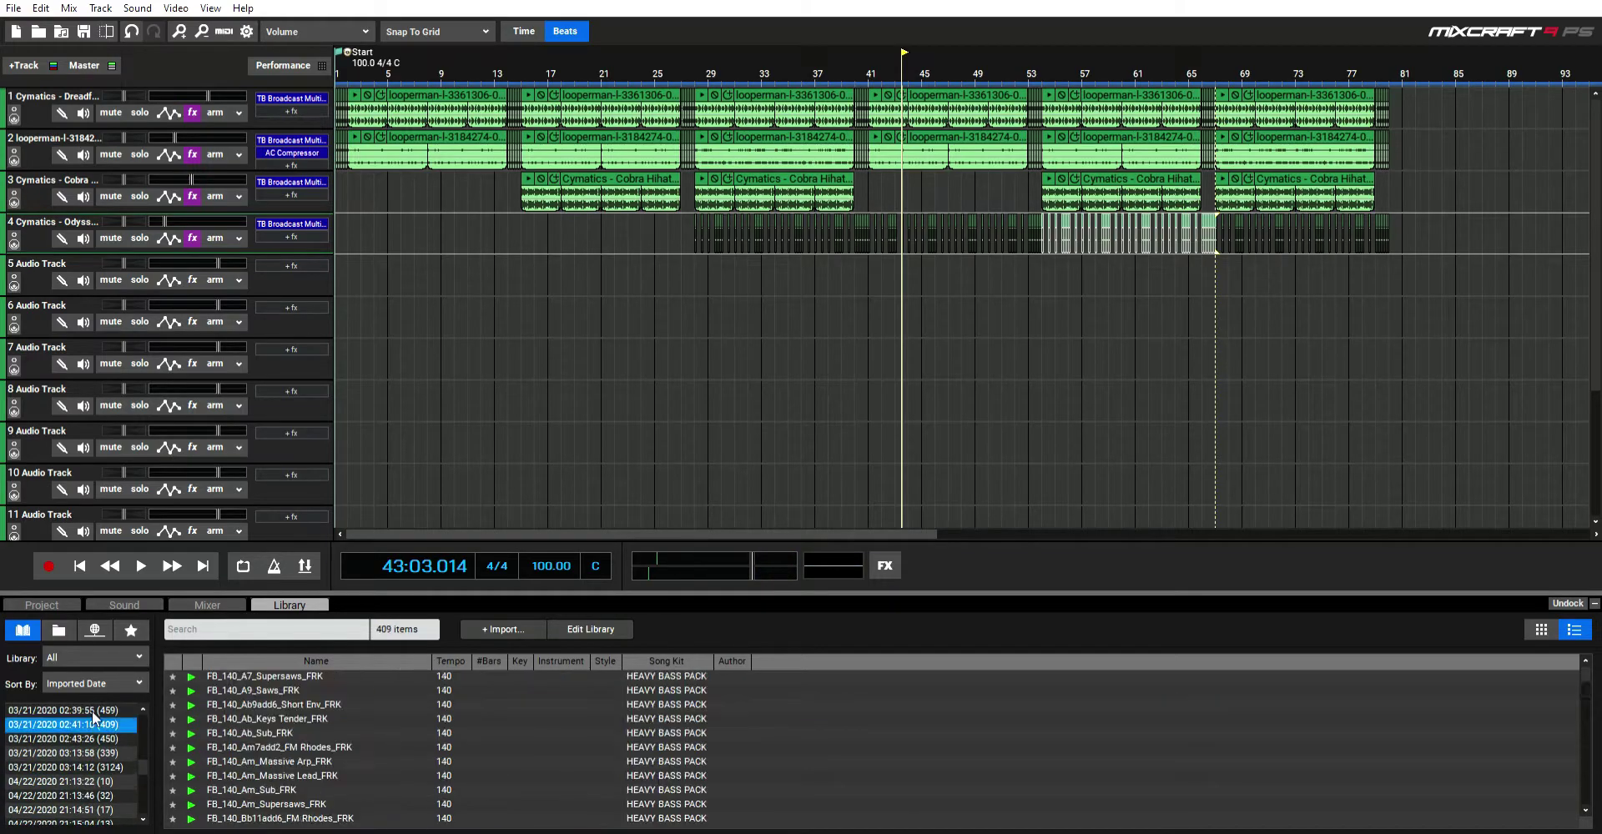
{"action": "left_click", "coordinate": [284, 715]}
{"action": "key", "text": "Down"}
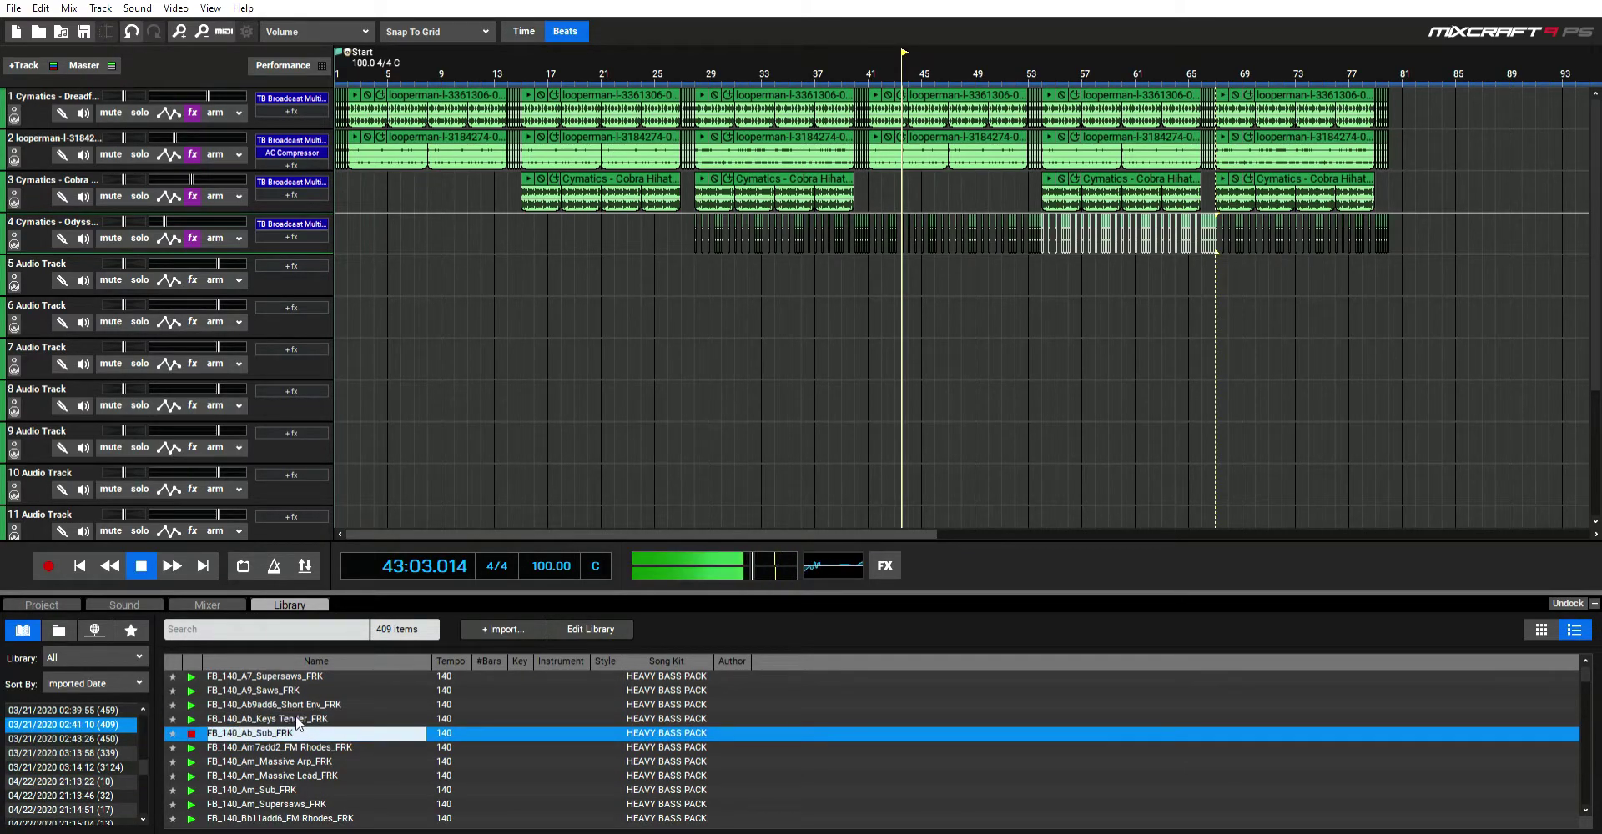
{"action": "key", "text": "Down"}
{"action": "key", "text": "Down"}
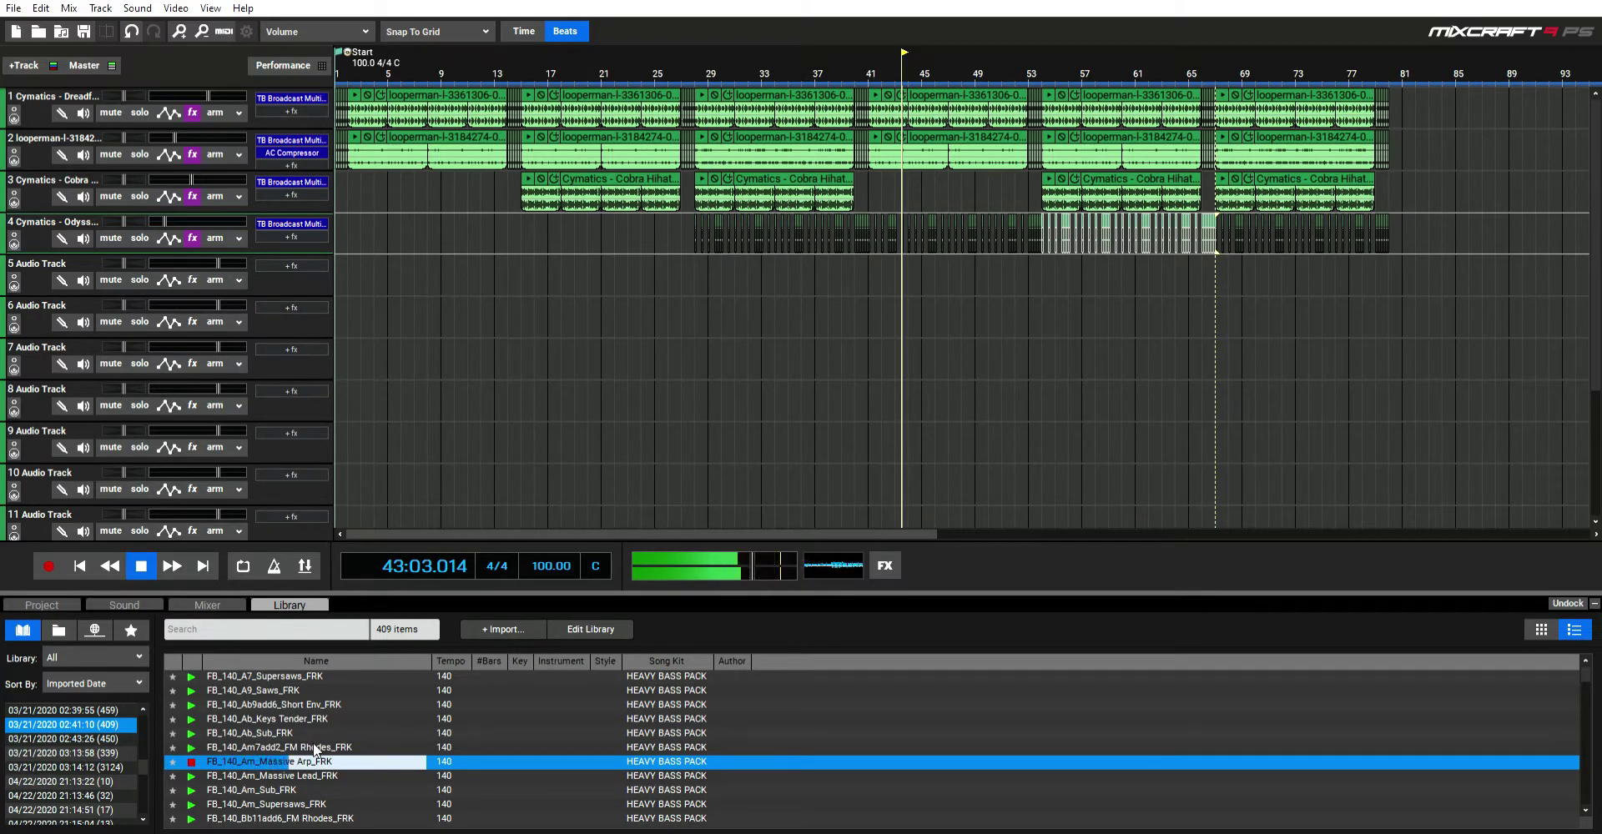
Step: Try FB_140_Am_Massive Arp_FRK on track 5 at bar 41, play it with the arrangement and delete the clip
{"action": "left_click_drag", "start_coordinate": [871, 263], "coordinate": [872, 272]}
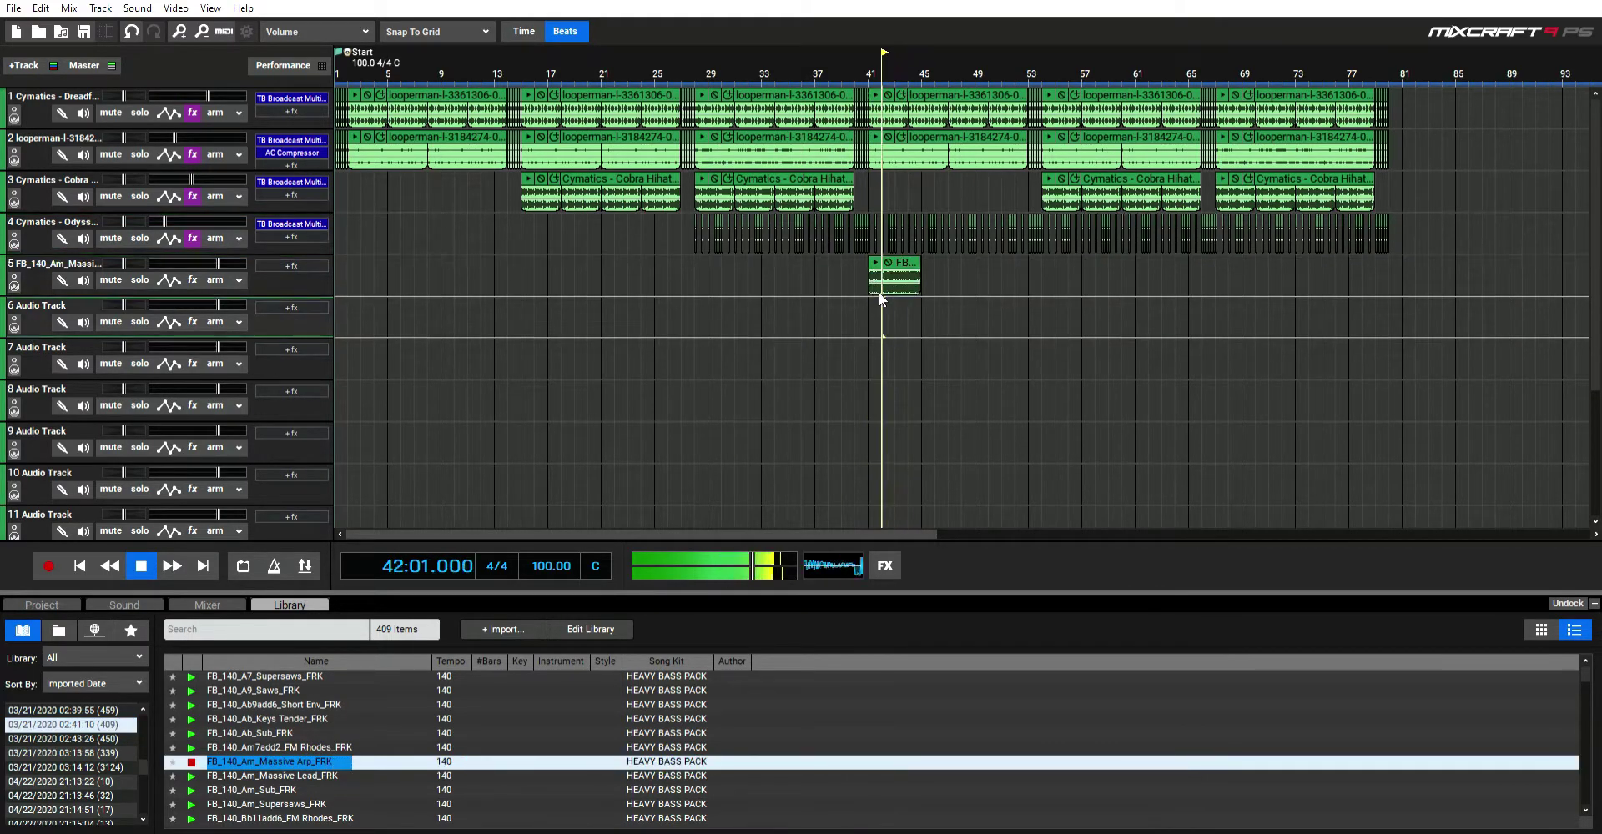
{"action": "left_click", "coordinate": [872, 310]}
{"action": "left_click", "coordinate": [172, 565]}
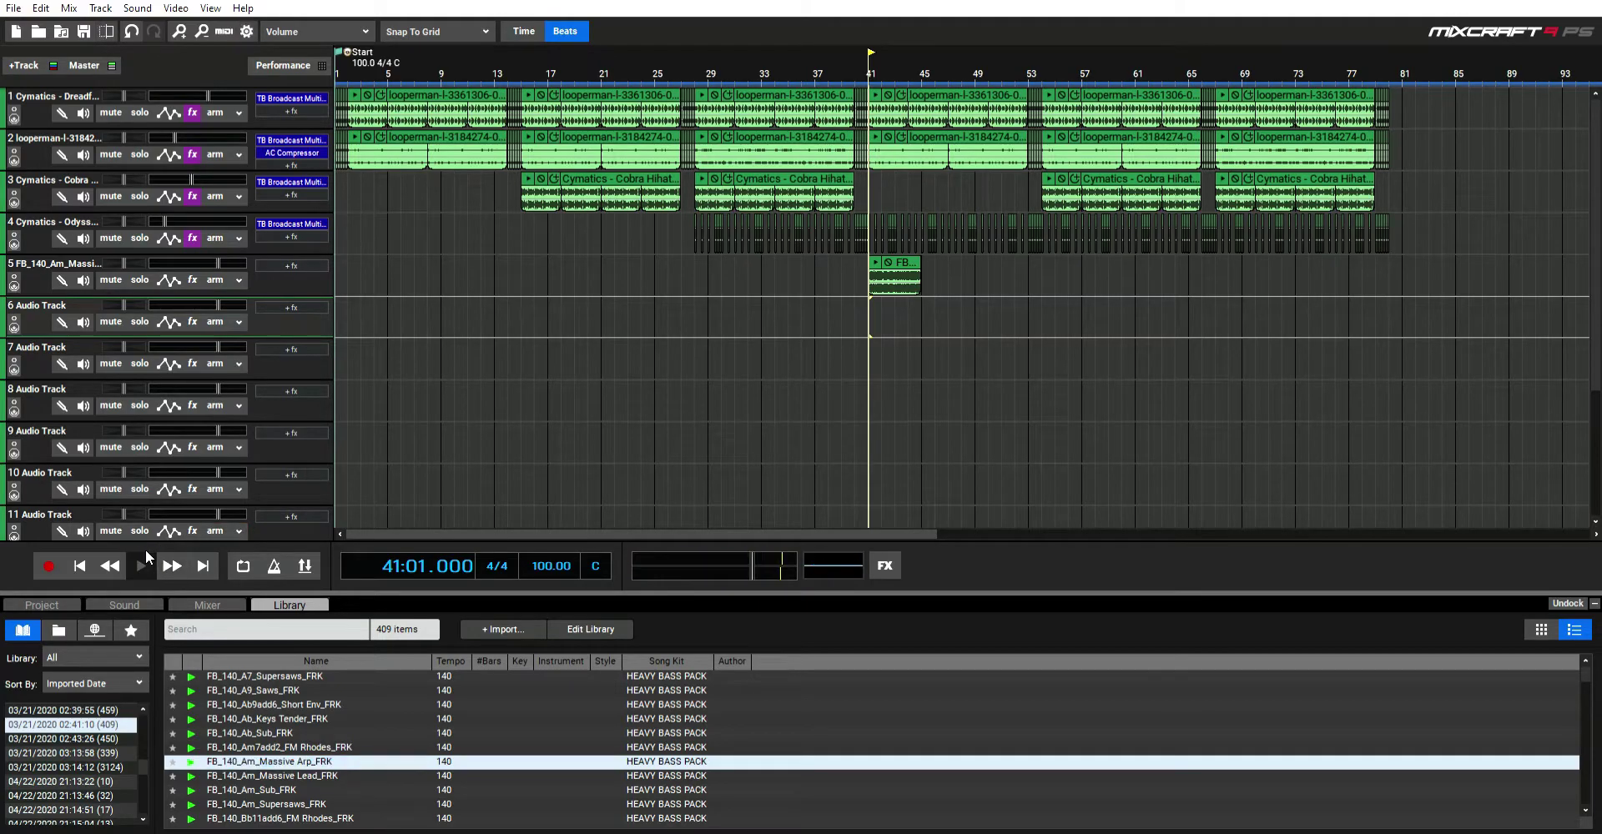
{"action": "scroll", "coordinate": [981, 263], "scroll_direction": "up", "scroll_amount": 1}
{"action": "left_click", "coordinate": [1020, 276]}
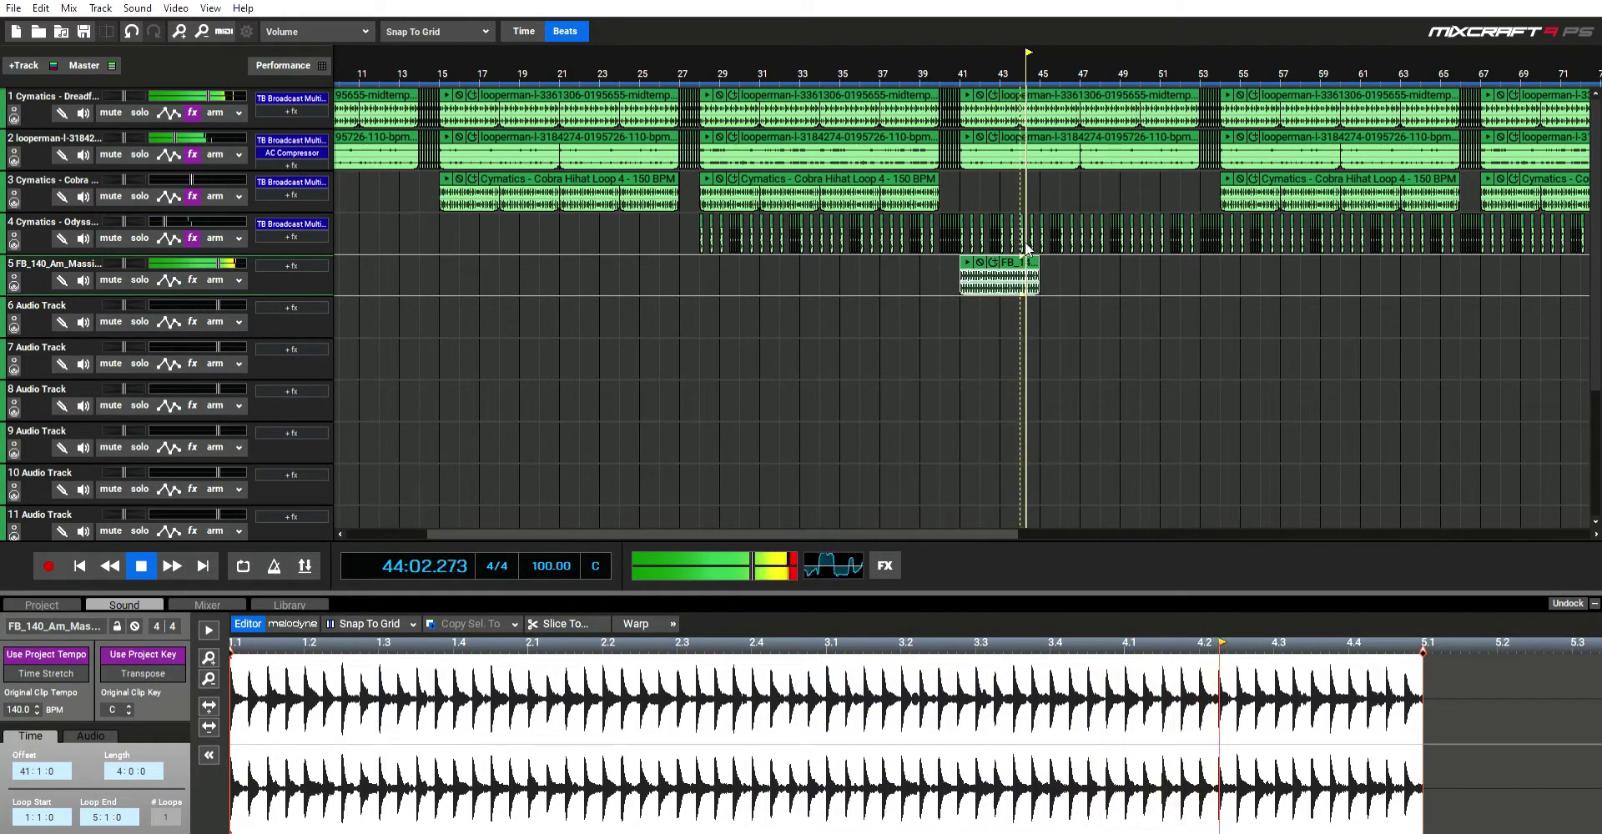
{"action": "key", "text": "Delete"}
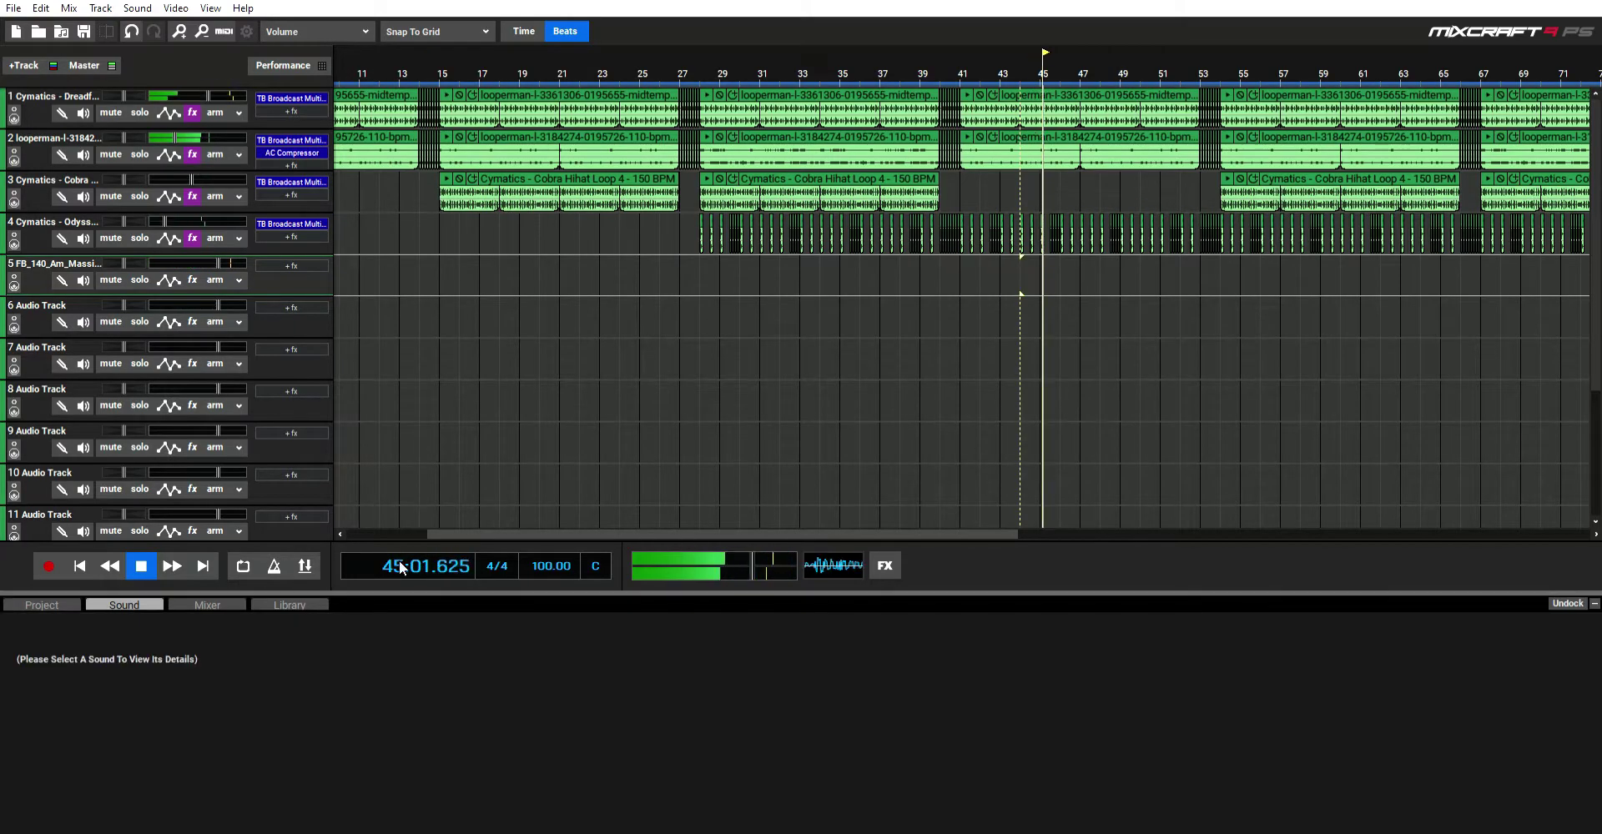
Step: Audition HEAVY BASS PACK samples from FB_140_D9_Supersaws_FRK through the drum loops, and stop the arrangement playback
{"action": "left_click", "coordinate": [284, 604]}
{"action": "left_click", "coordinate": [290, 719]}
{"action": "scroll", "coordinate": [321, 724], "scroll_direction": "down", "scroll_amount": 5}
{"action": "scroll", "coordinate": [321, 728], "scroll_direction": "down", "scroll_amount": 5}
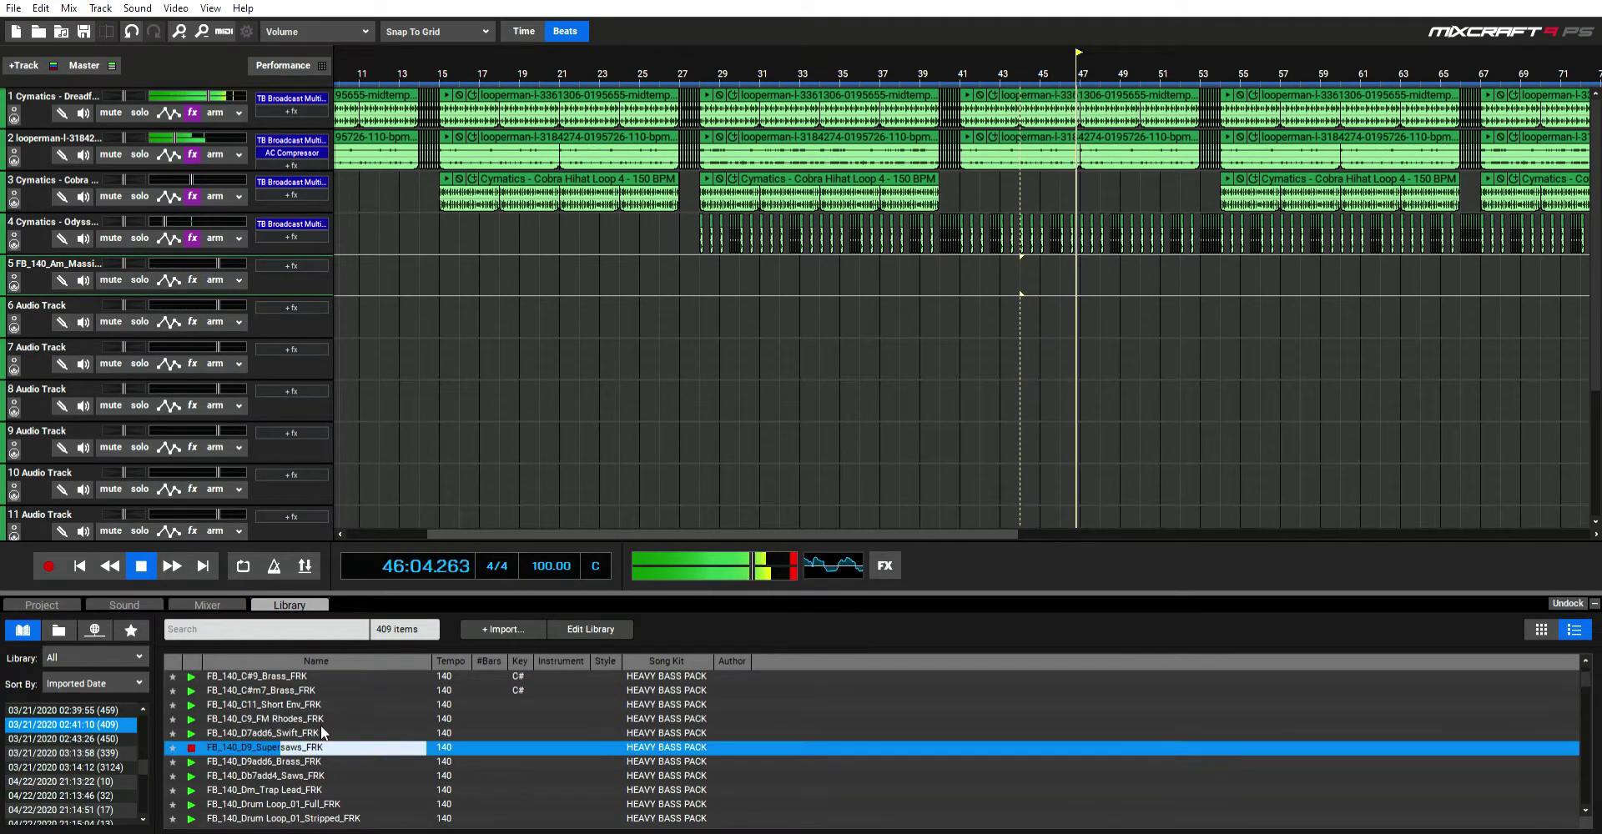
{"action": "left_click", "coordinate": [321, 724]}
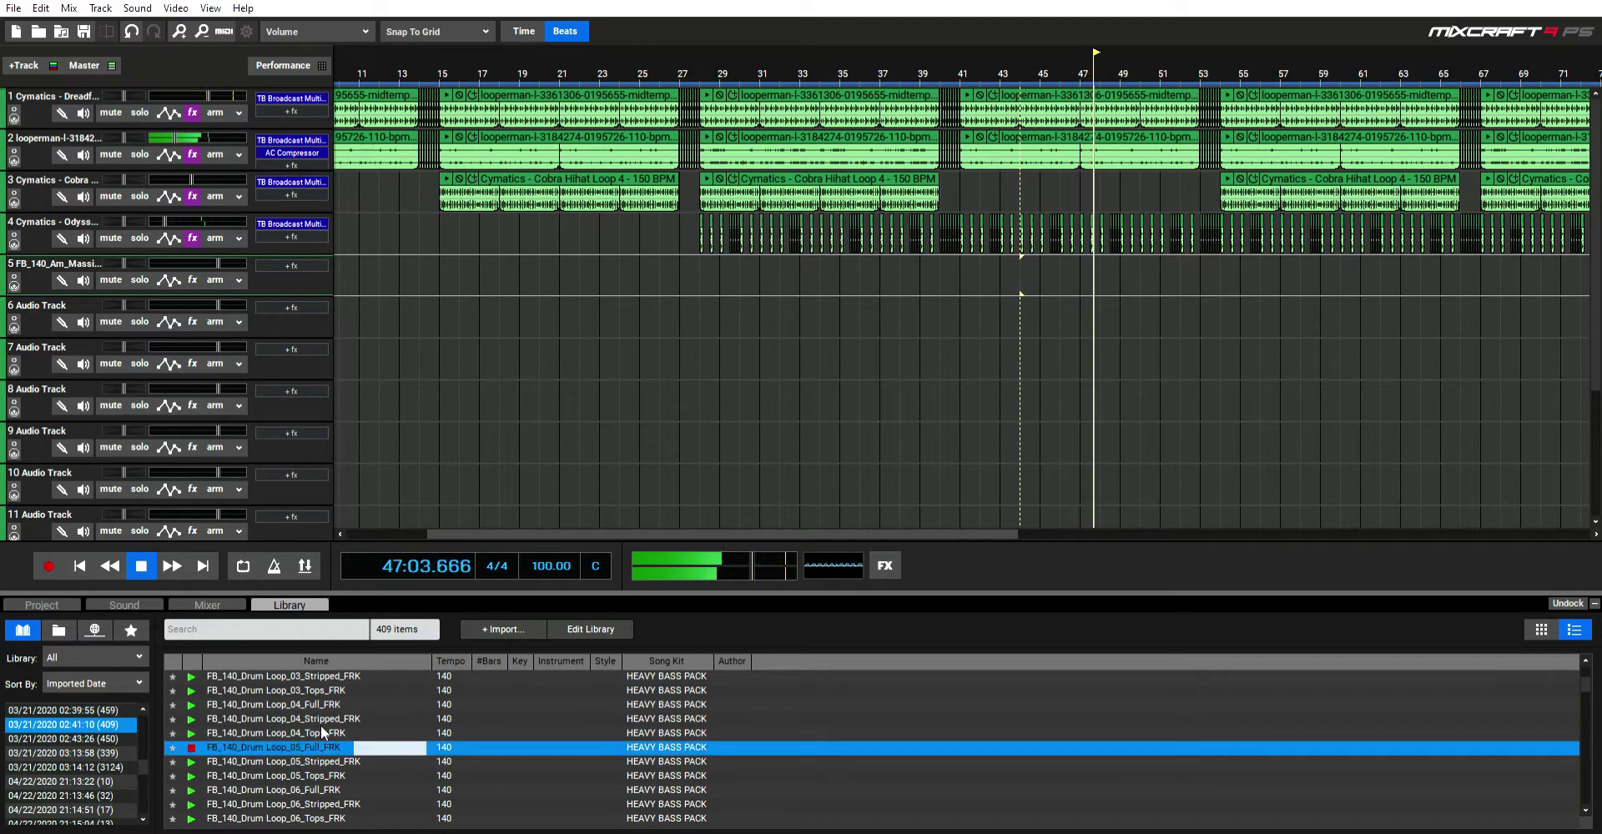
{"action": "scroll", "coordinate": [320, 725], "scroll_direction": "down", "scroll_amount": 3}
{"action": "left_click", "coordinate": [320, 724]}
{"action": "scroll", "coordinate": [321, 725], "scroll_direction": "down", "scroll_amount": 1}
{"action": "scroll", "coordinate": [320, 725], "scroll_direction": "down", "scroll_amount": 2}
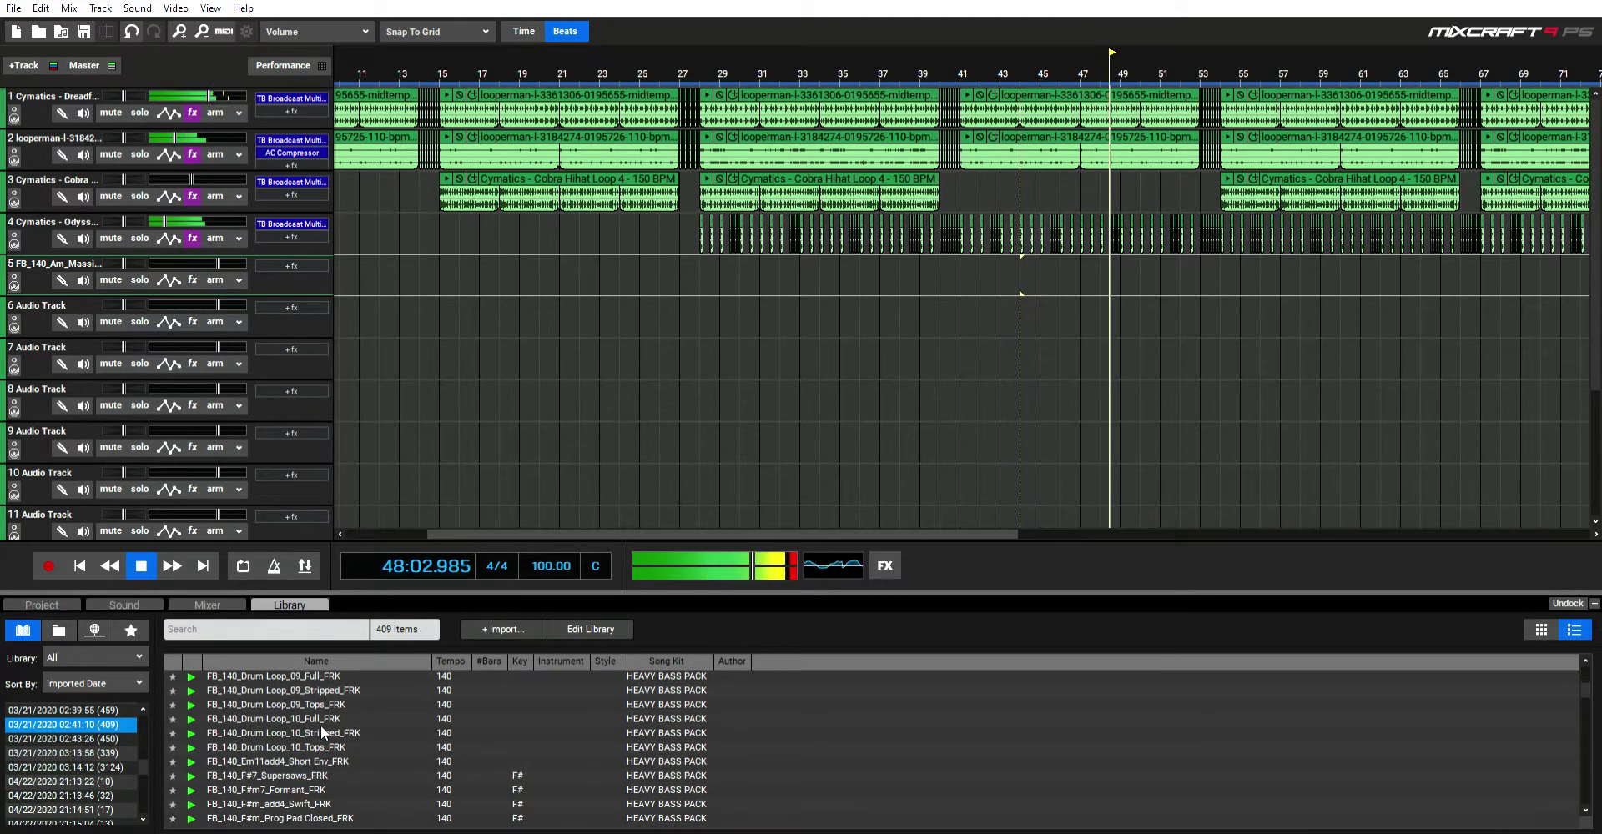
{"action": "left_click", "coordinate": [321, 746]}
{"action": "left_click", "coordinate": [140, 565]}
Step: Audition the FB_140 G#m chill bass, chill keys, funky lead and warm bass samples and the G7add6 formants without the arrangement
{"action": "scroll", "coordinate": [342, 751], "scroll_direction": "down", "scroll_amount": 3}
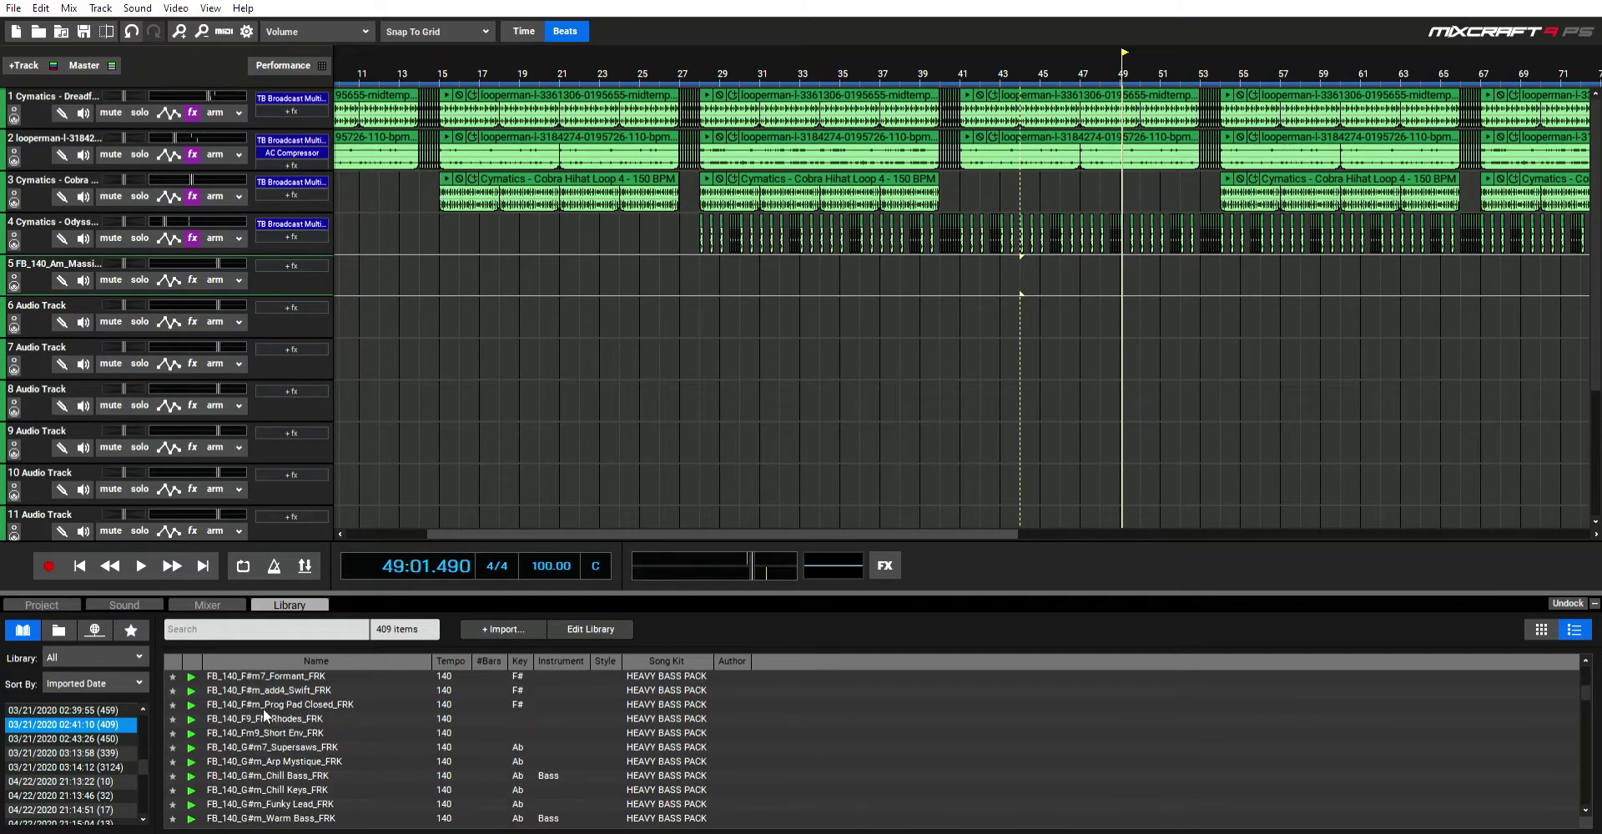
{"action": "left_click", "coordinate": [343, 791]}
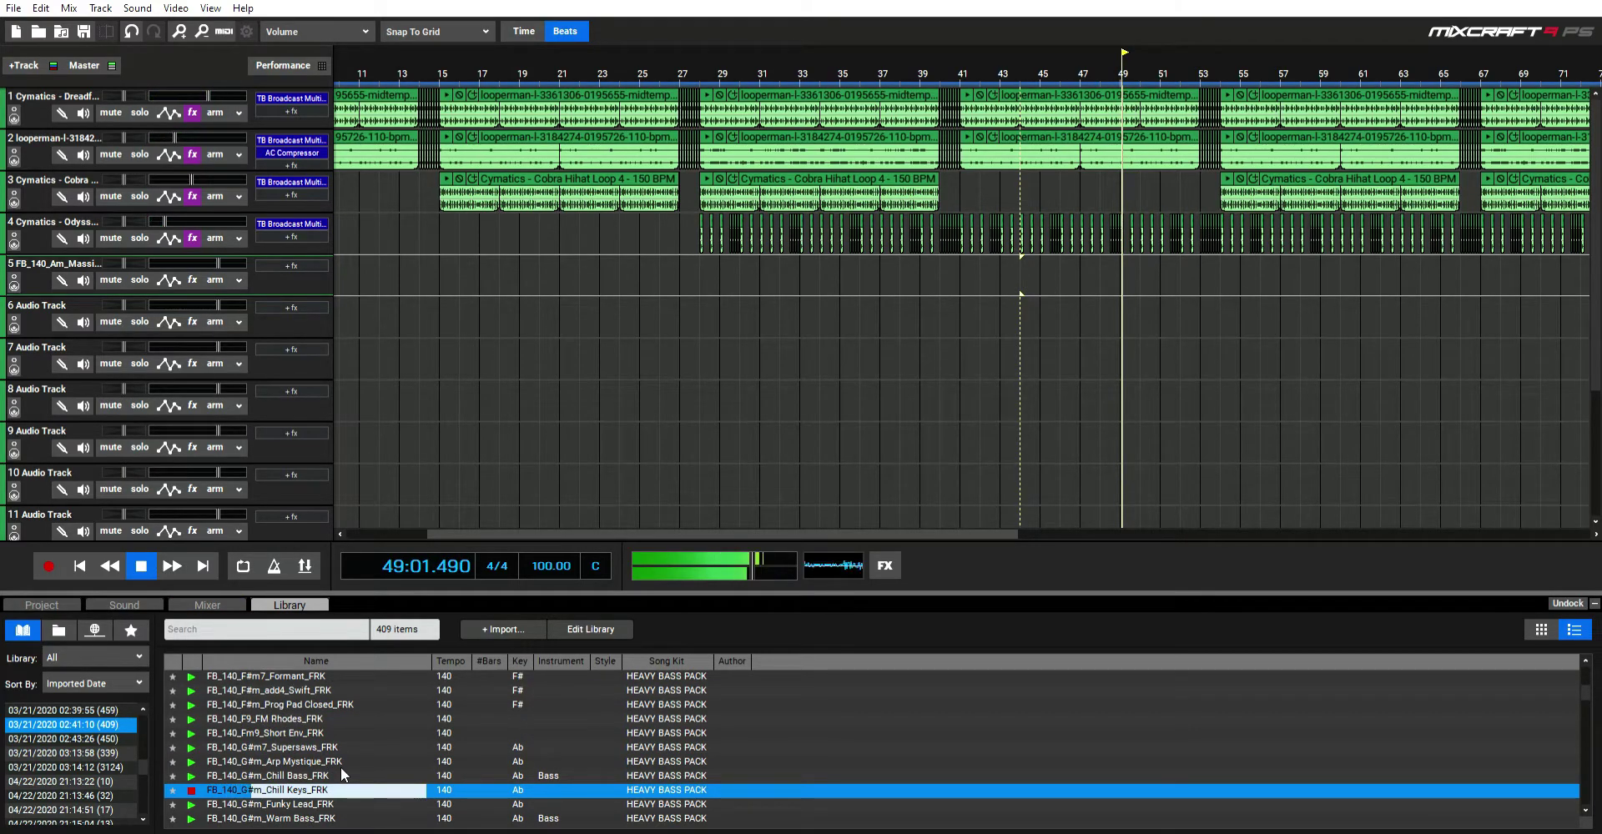
{"action": "scroll", "coordinate": [342, 775], "scroll_direction": "down", "scroll_amount": 2}
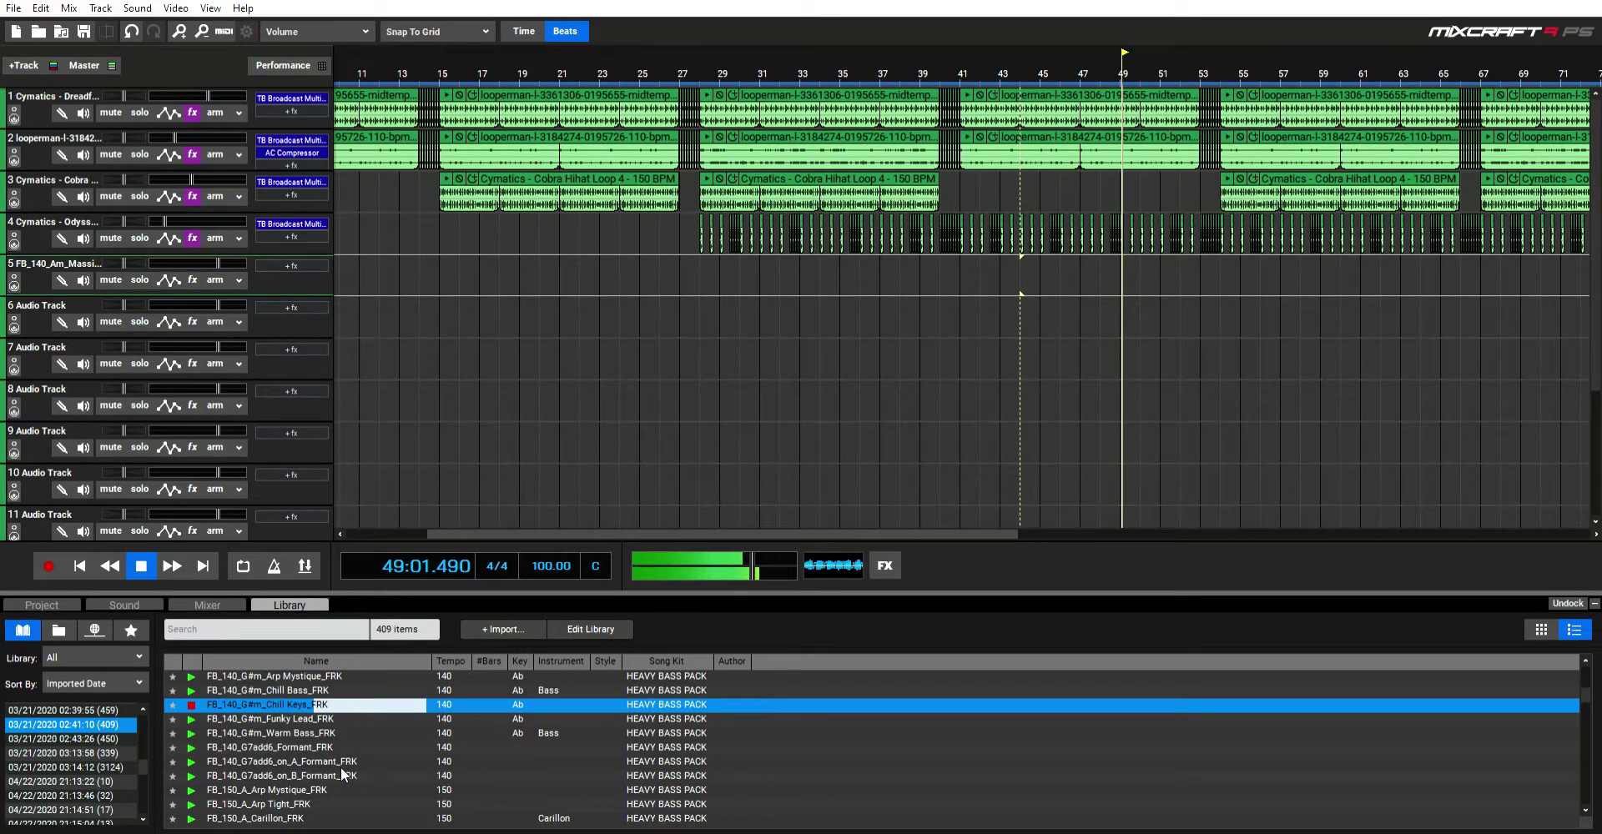
{"action": "left_click", "coordinate": [343, 790]}
{"action": "left_click", "coordinate": [298, 718]}
{"action": "key", "text": "Down"}
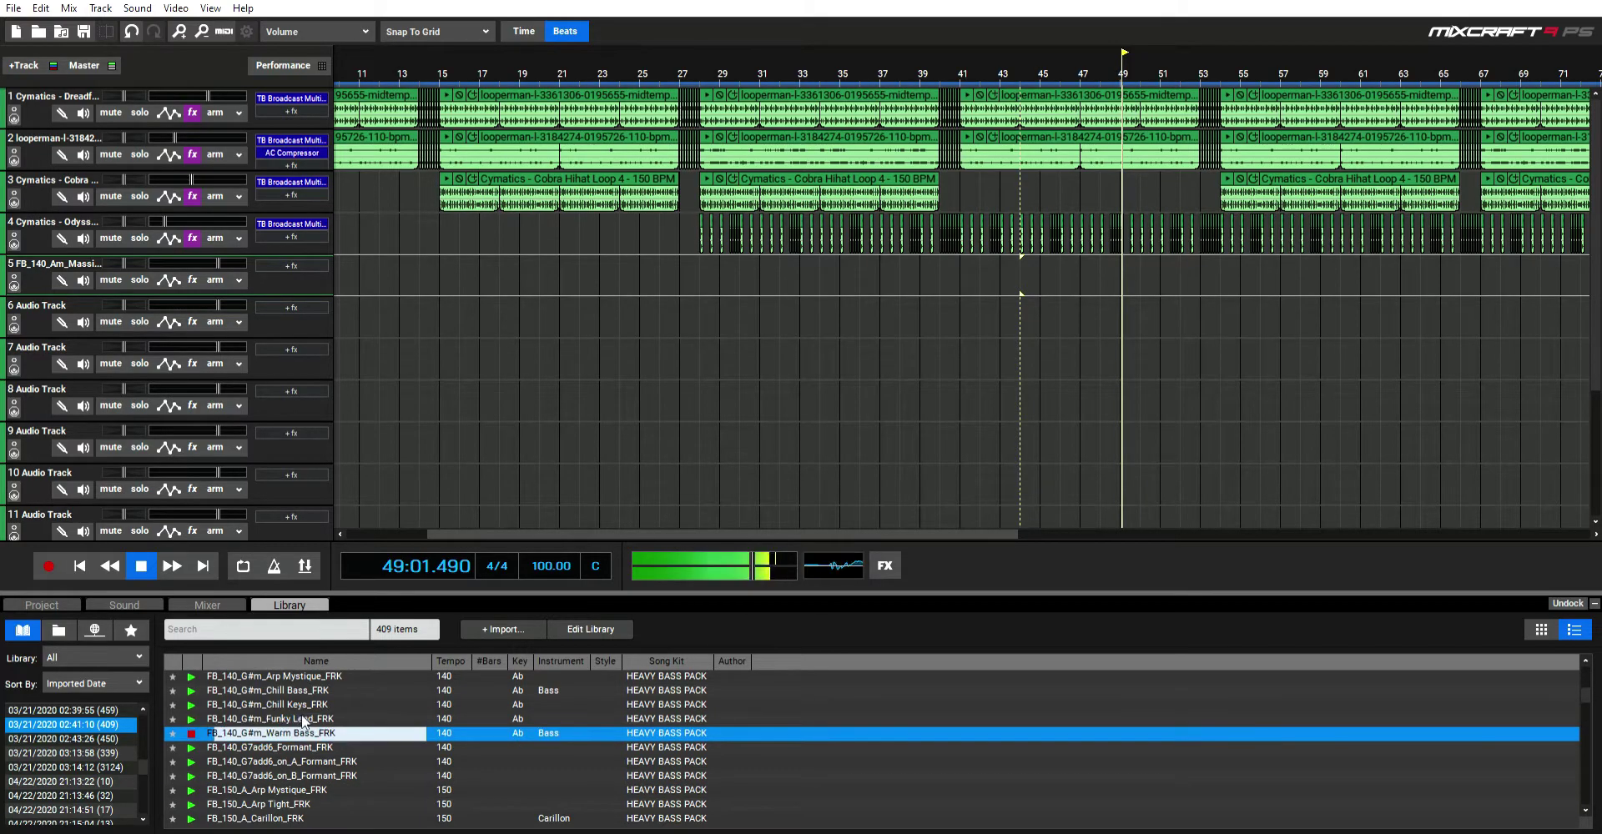
{"action": "key", "text": "Down"}
{"action": "key", "text": "Down"}
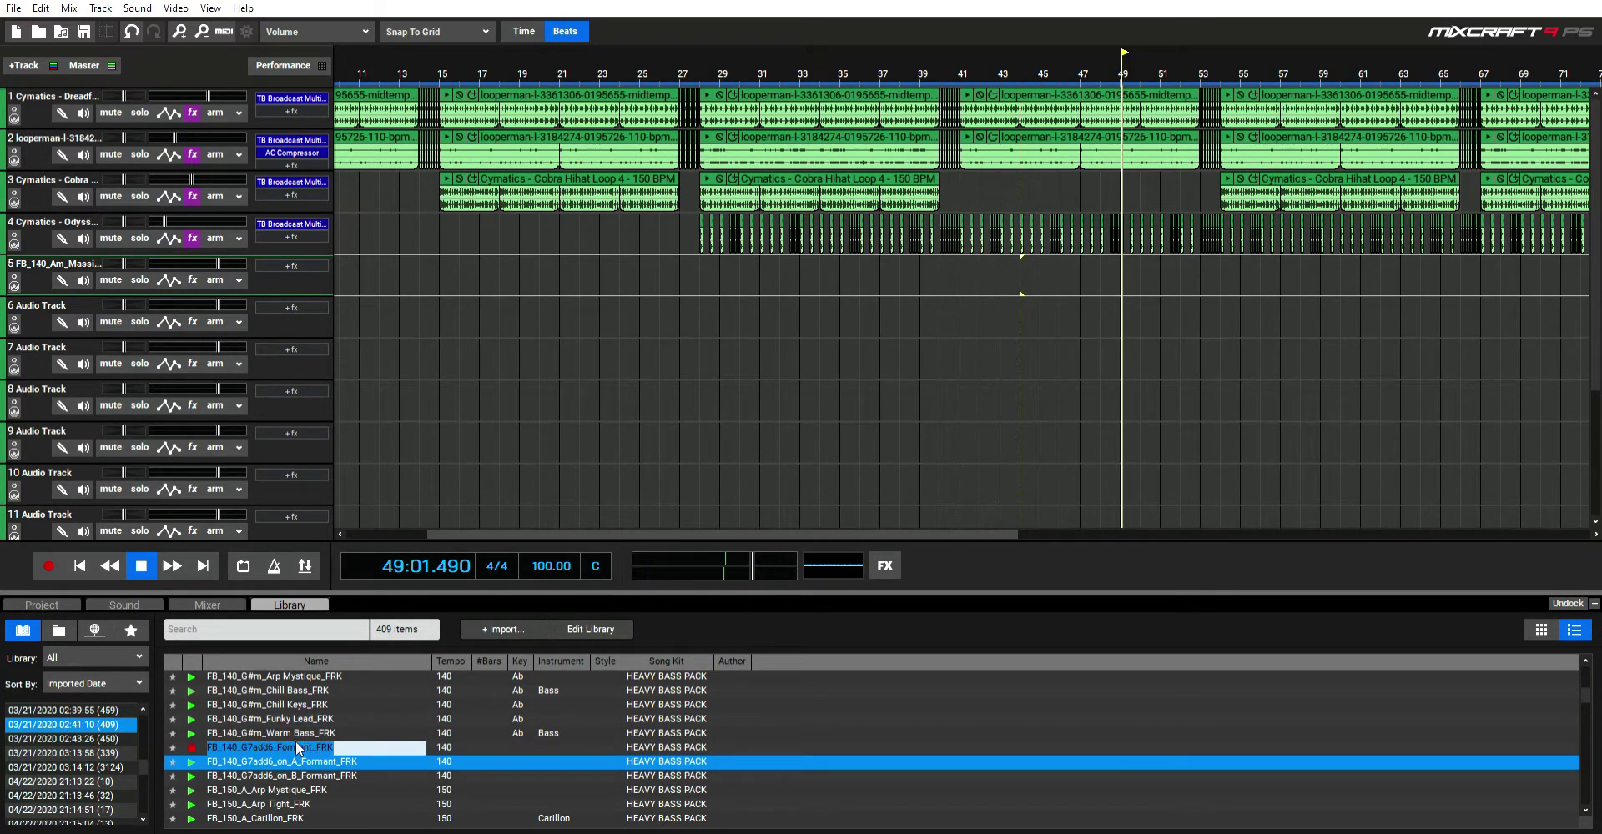
{"action": "left_click", "coordinate": [296, 690]}
{"action": "key", "text": "Down"}
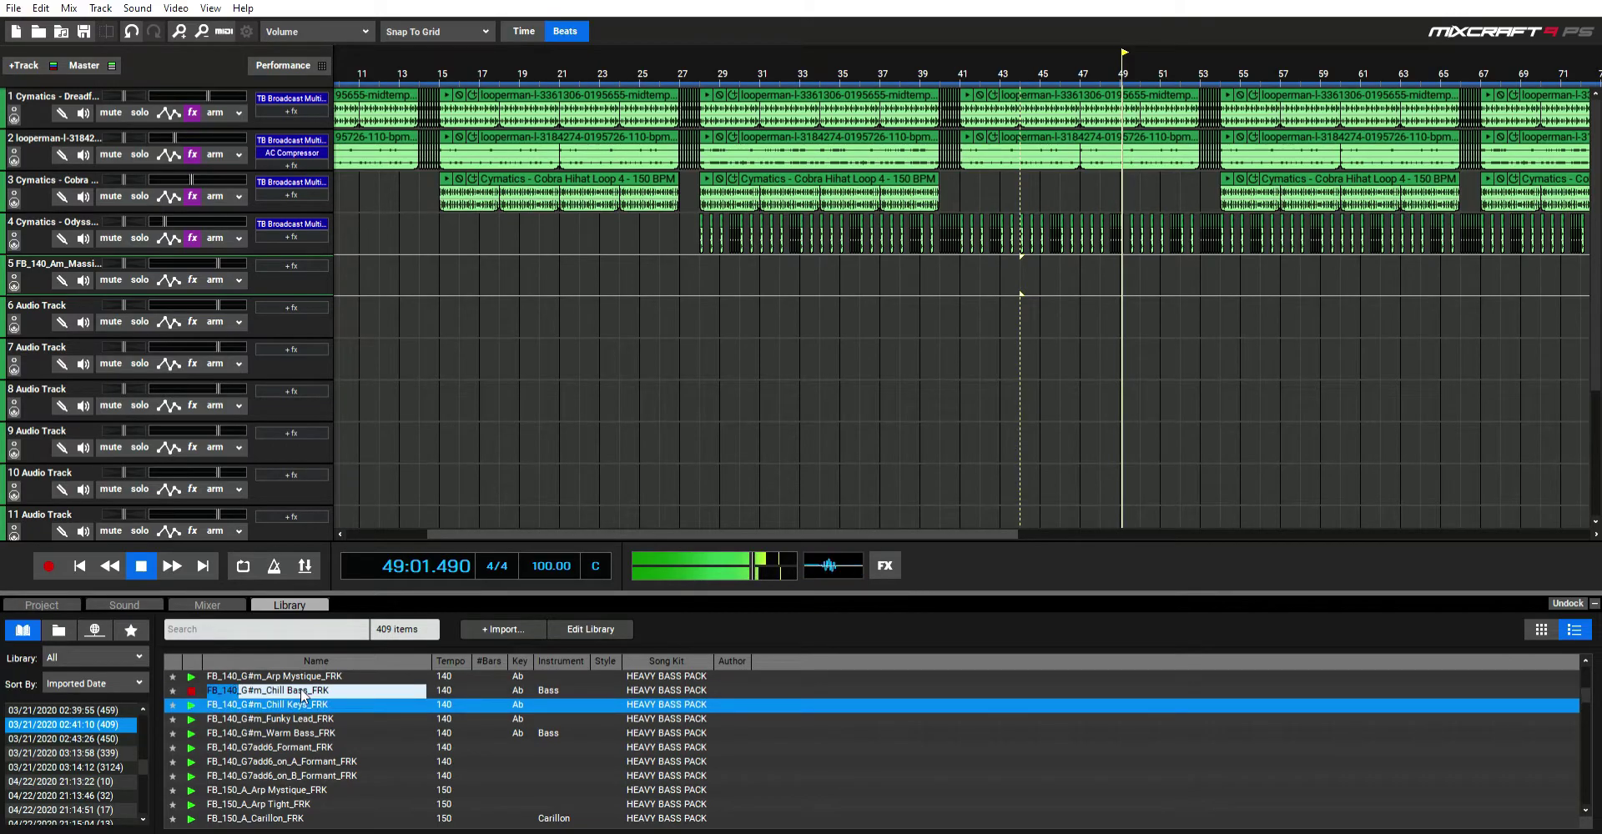
{"action": "scroll", "coordinate": [115, 762], "scroll_direction": "up", "scroll_amount": 2}
Step: Open the 03/21/2020 02:39:31 import and audition its C# instrument samples from MBM_C#_Instrument_Brass_01_FRK to Choir_03
{"action": "left_click", "coordinate": [125, 723]}
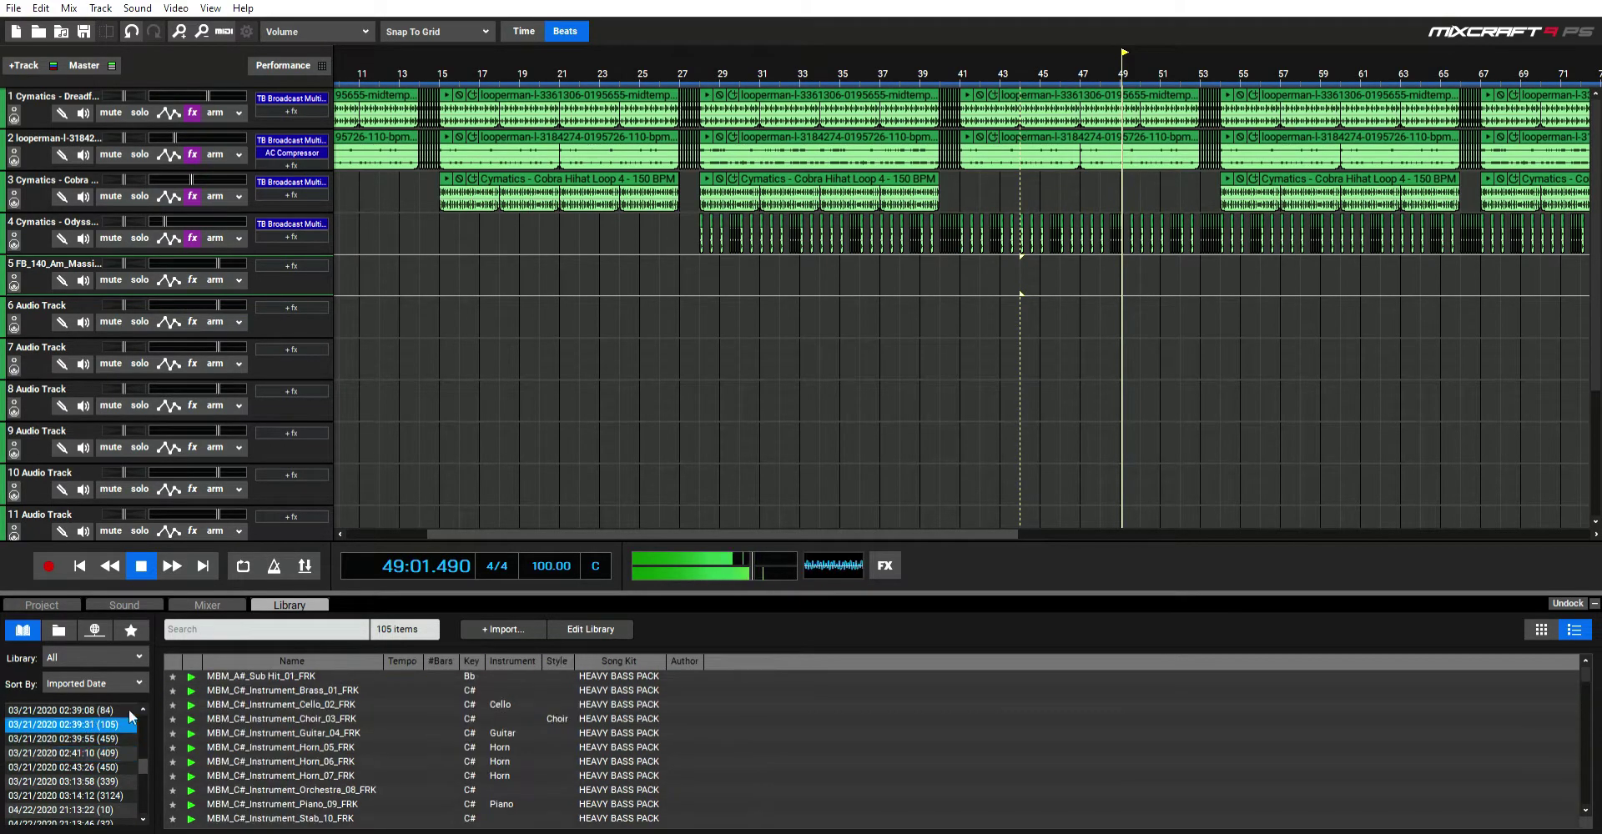
{"action": "left_click", "coordinate": [310, 691]}
{"action": "key", "text": "Down"}
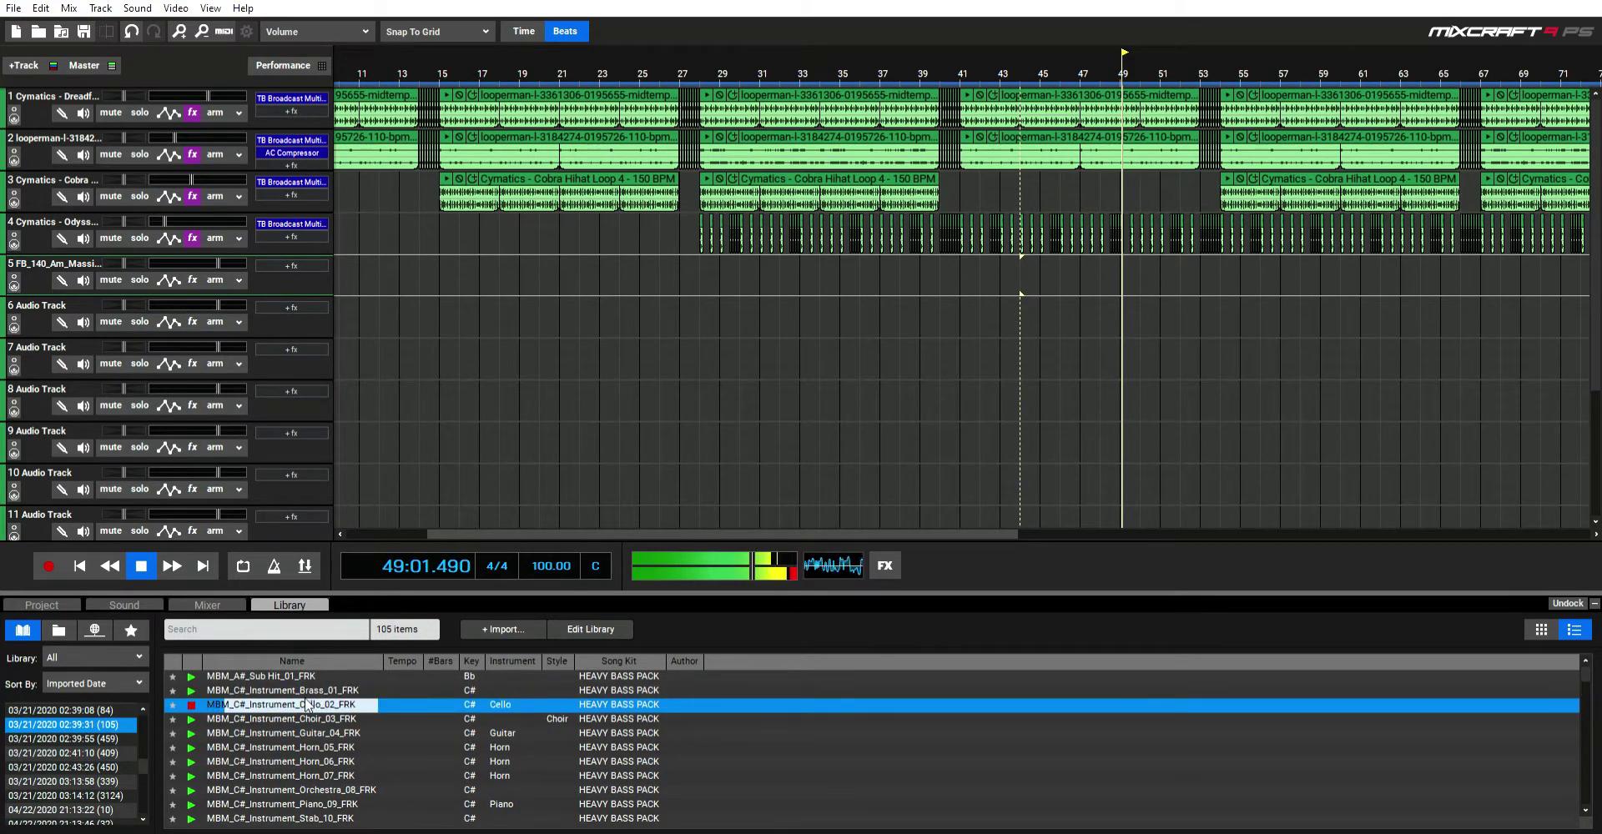
{"action": "key", "text": "Down"}
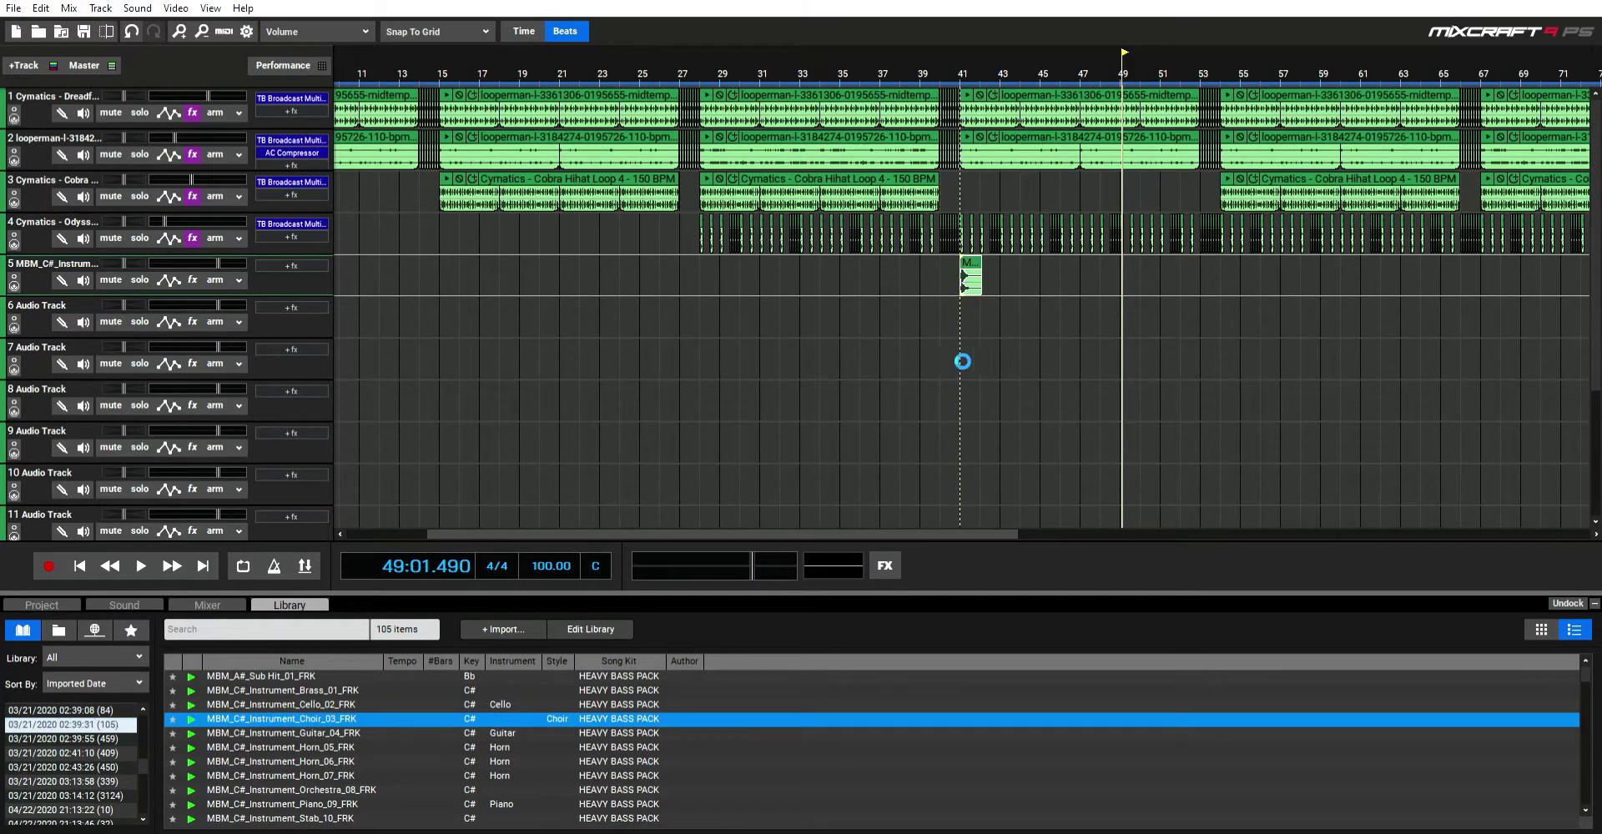
Step: Try MBM_C#_Instrument_Choir_03_FRK on track 5 at bar 41 with its original clip key set to C, and delete the clip
{"action": "left_click_drag", "start_coordinate": [955, 315], "coordinate": [945, 304]}
{"action": "left_click", "coordinate": [144, 567]}
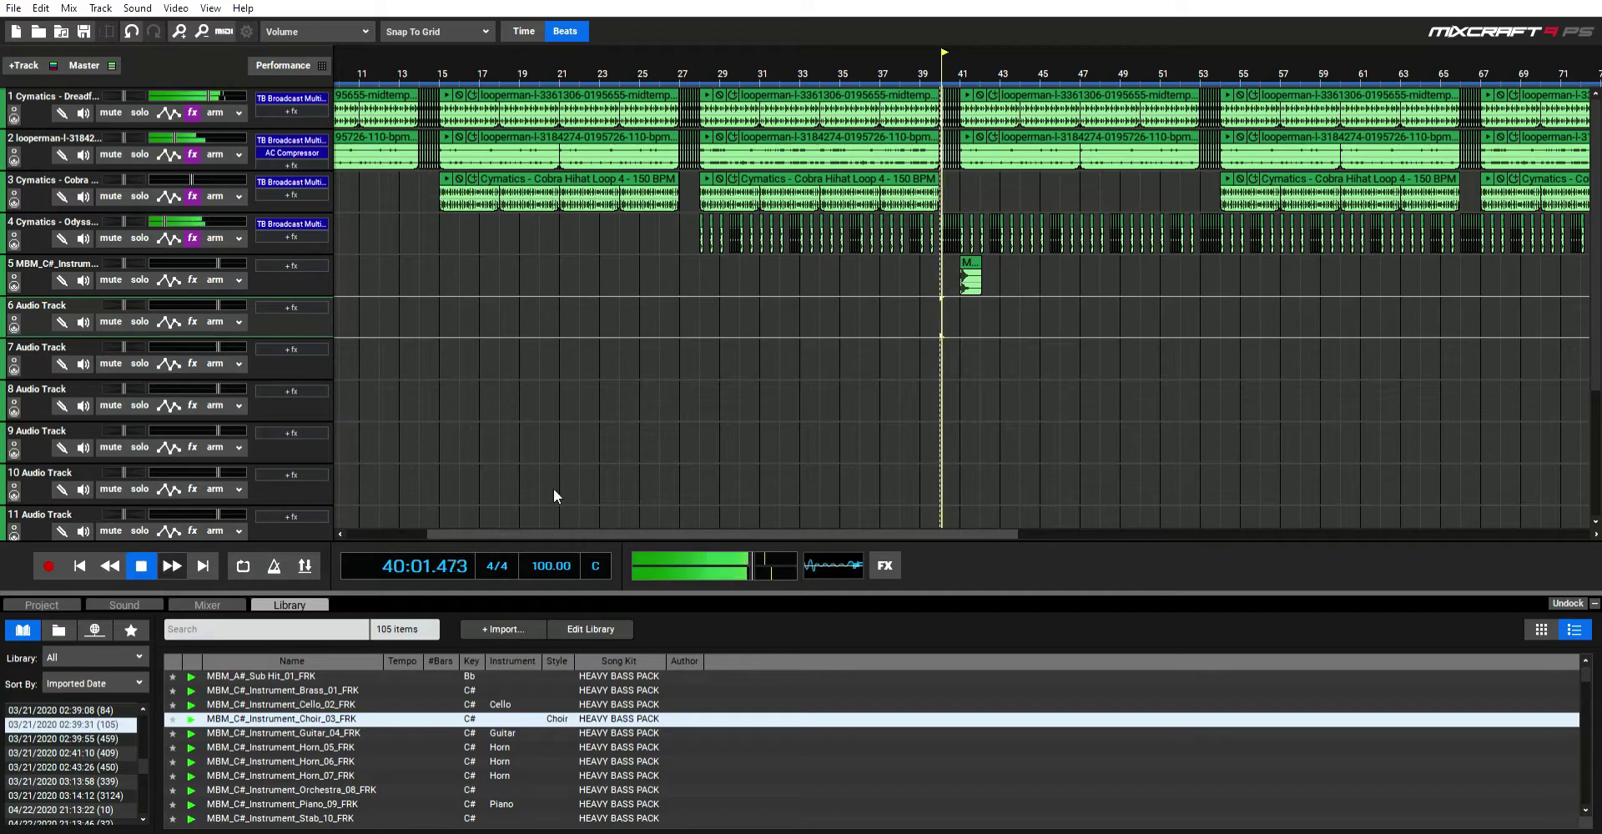
{"action": "left_click", "coordinate": [969, 262]}
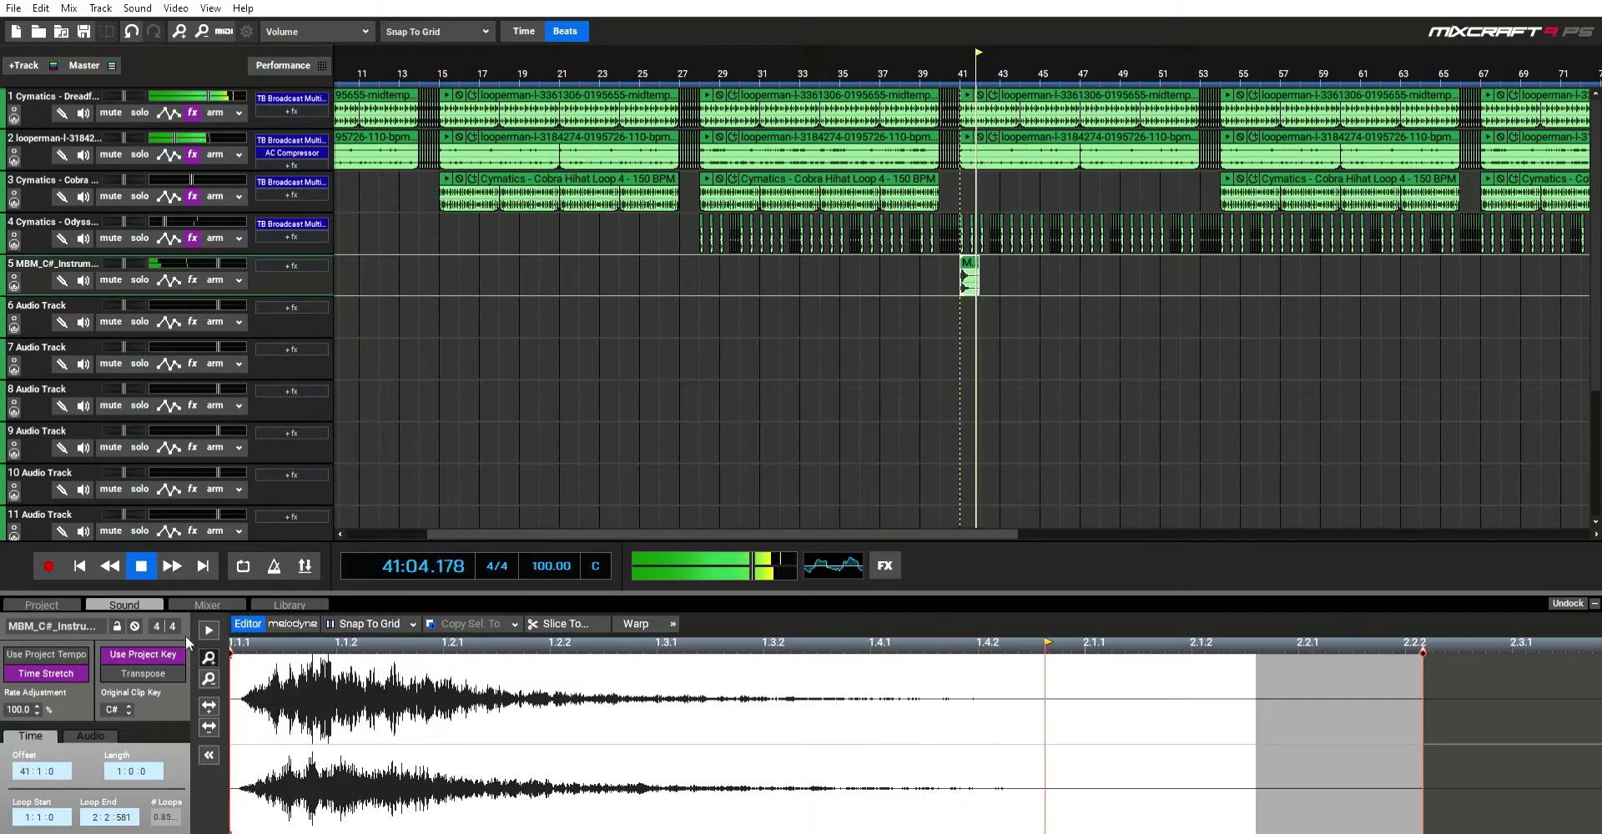
{"action": "left_click", "coordinate": [129, 707]}
{"action": "left_click", "coordinate": [918, 306]}
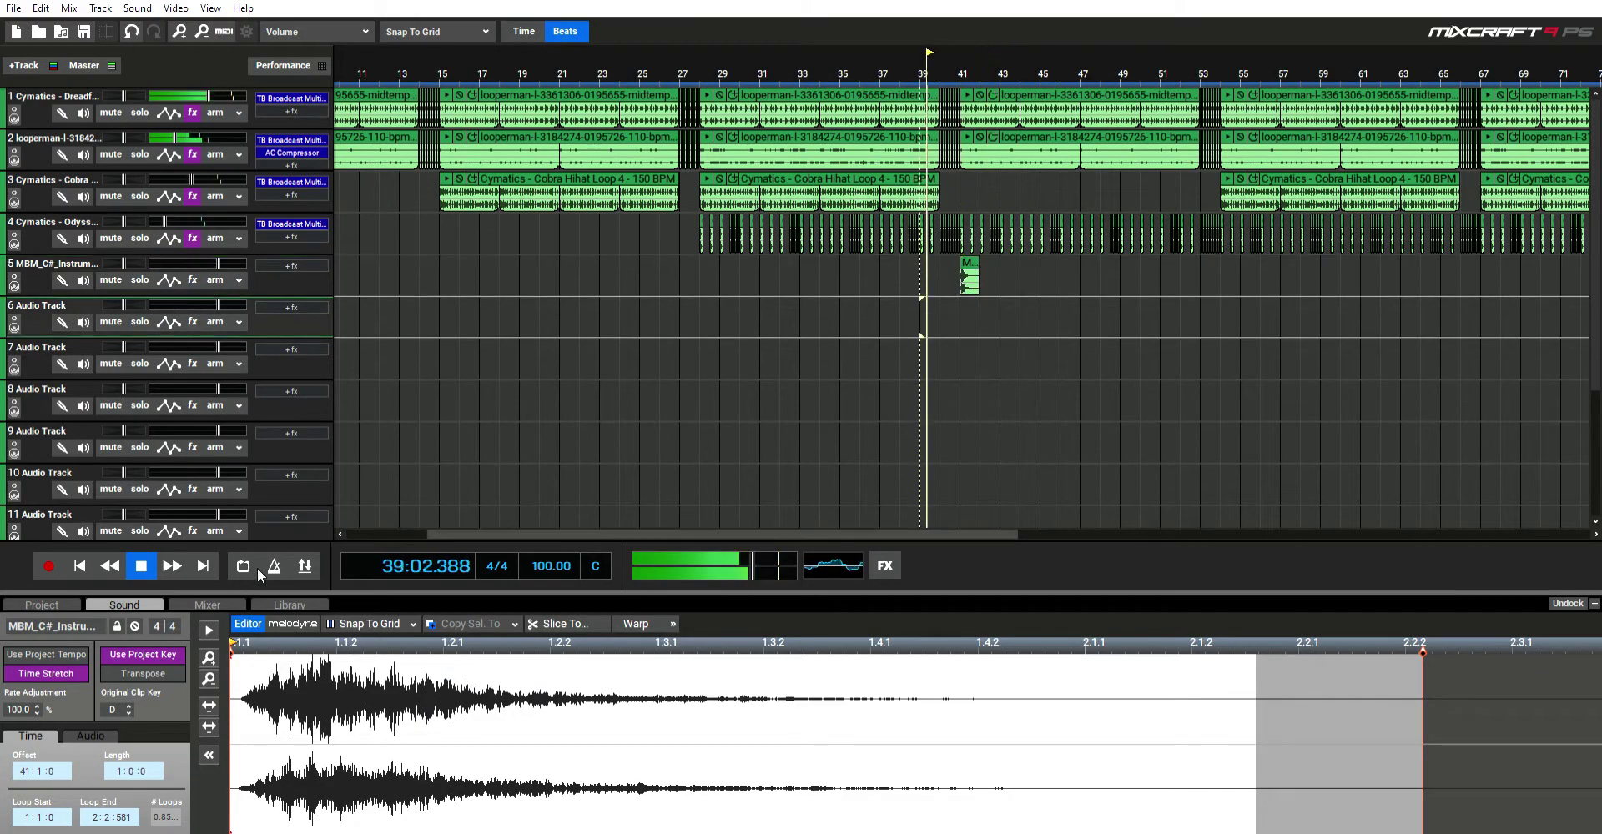
{"action": "left_click", "coordinate": [128, 714]}
{"action": "left_click", "coordinate": [129, 713]}
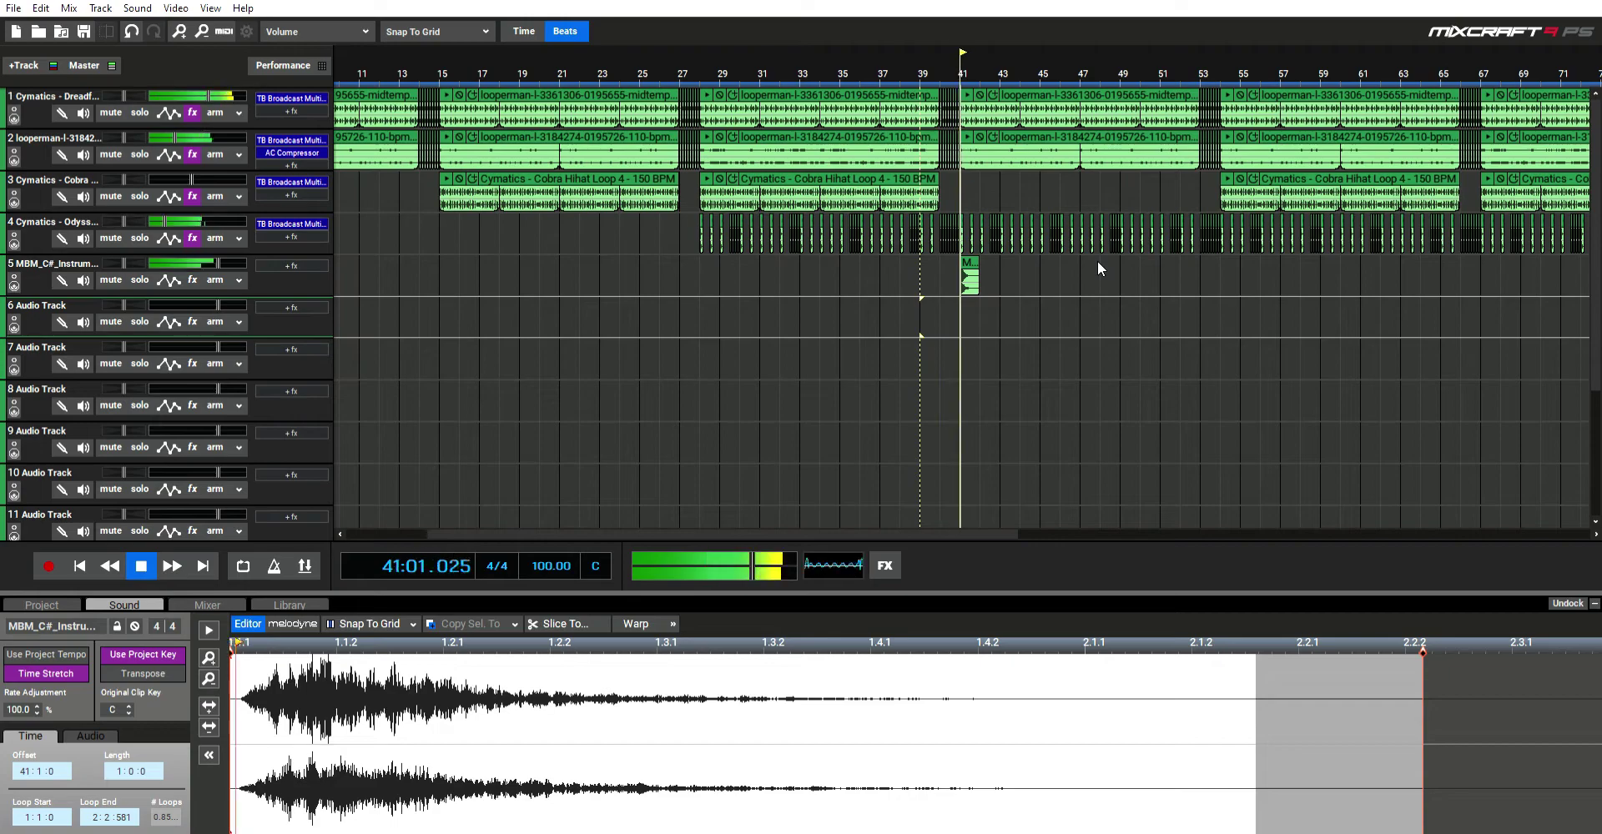
{"action": "left_click", "coordinate": [970, 277]}
{"action": "key", "text": "Delete"}
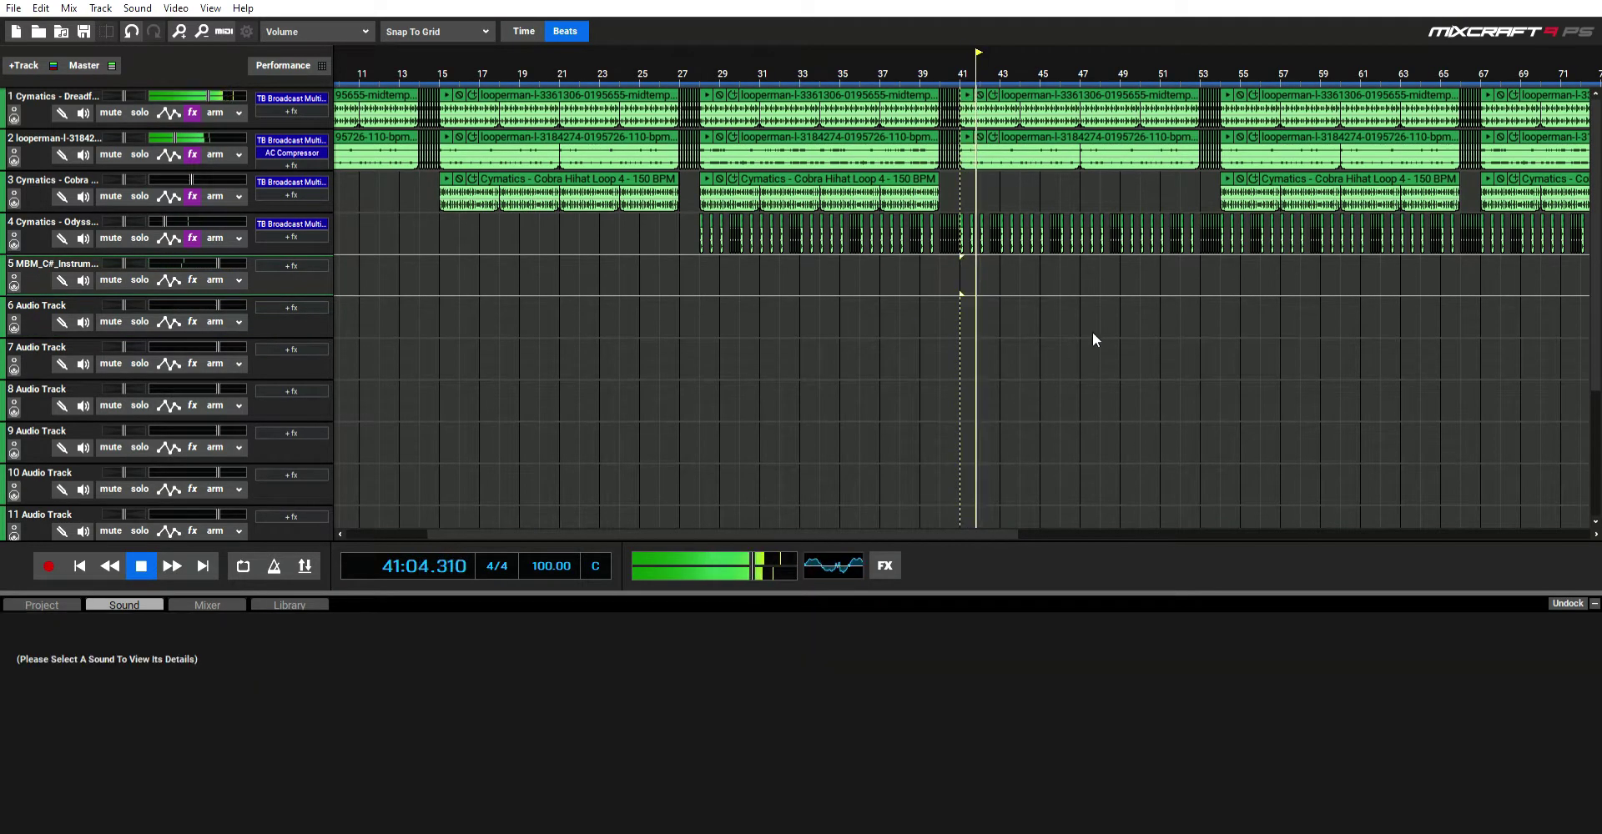
Step: Select the range from bar 54 to bar 66 covering the clips on track 4
{"action": "scroll", "coordinate": [1093, 333], "scroll_direction": "down", "scroll_amount": 3}
{"action": "scroll", "coordinate": [869, 317], "scroll_direction": "up", "scroll_amount": 1}
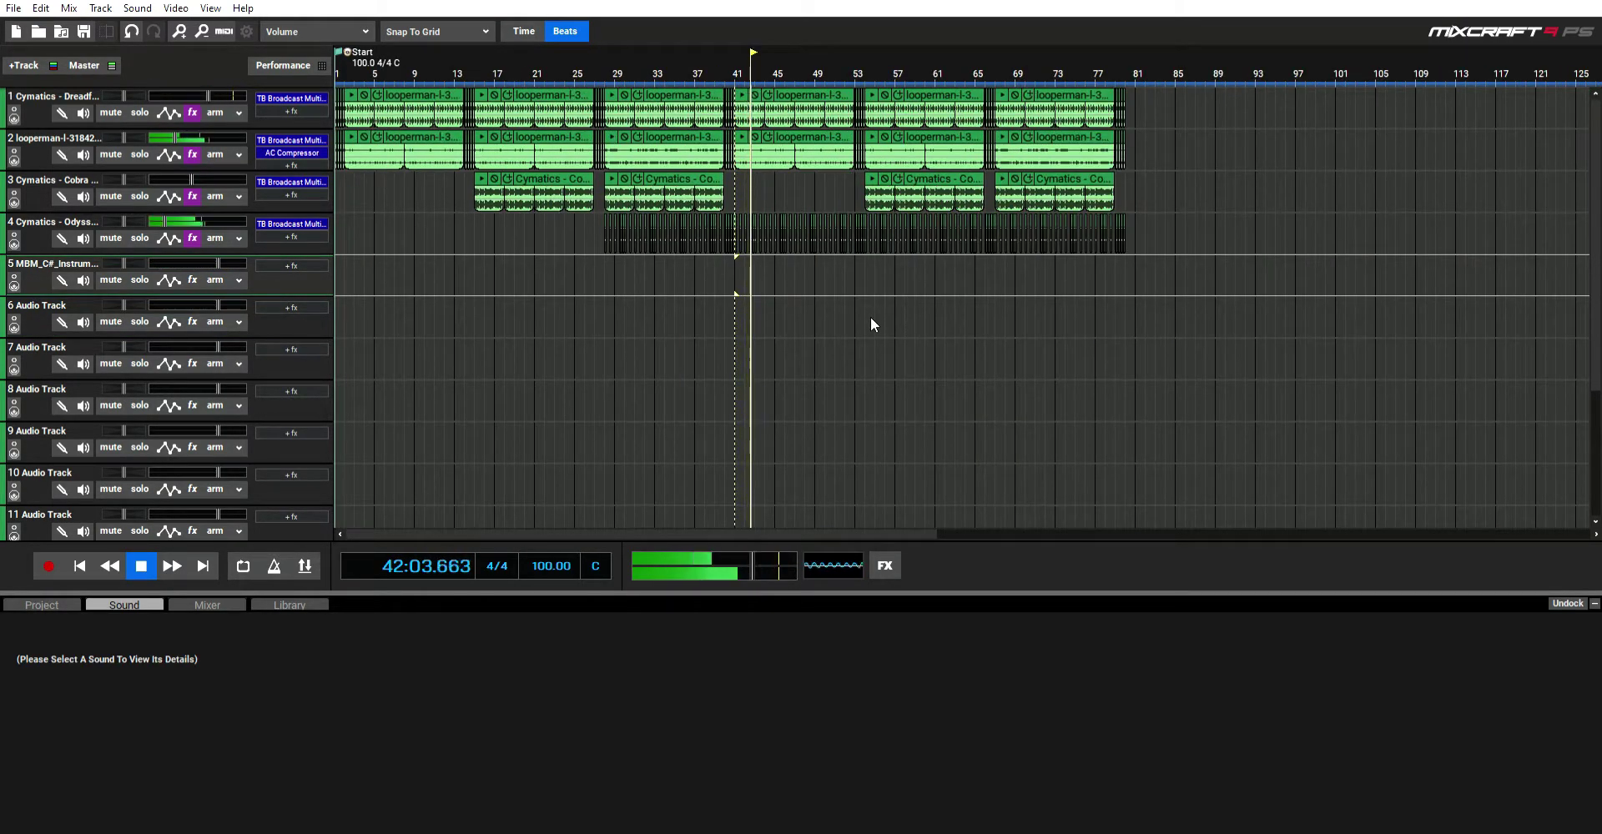
{"action": "left_click_drag", "start_coordinate": [864, 273], "coordinate": [981, 217]}
{"action": "left_click", "coordinate": [936, 233]}
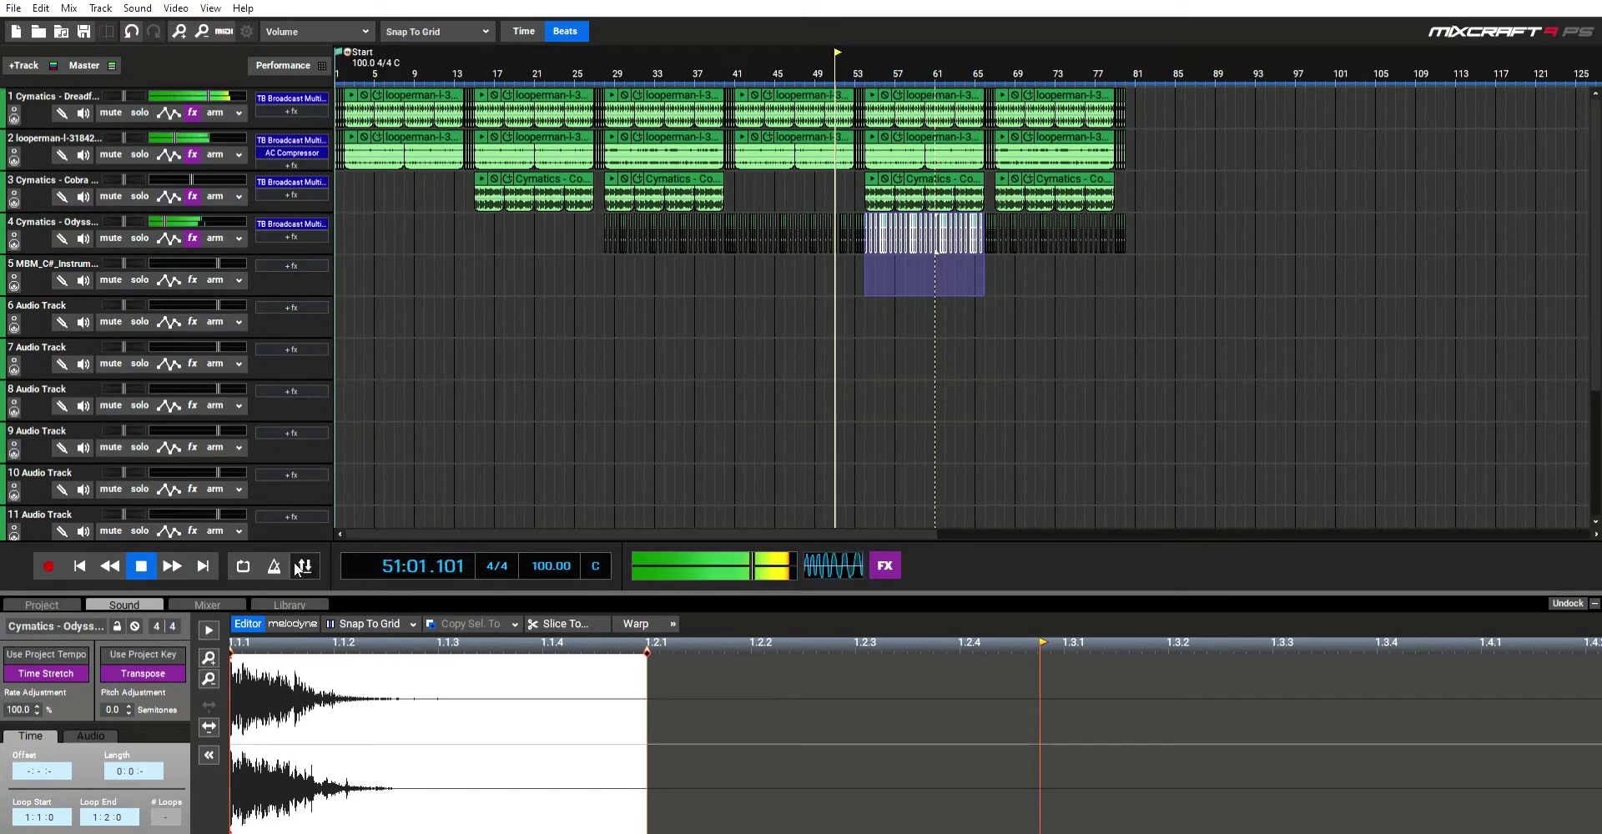
Step: Audition the sub hits, downshifter effects and F# instruments in the 03/21/2020 02:39:31 import, through MBM_F#_Instrument_Slap Bass_17_FRK
{"action": "left_click", "coordinate": [292, 602]}
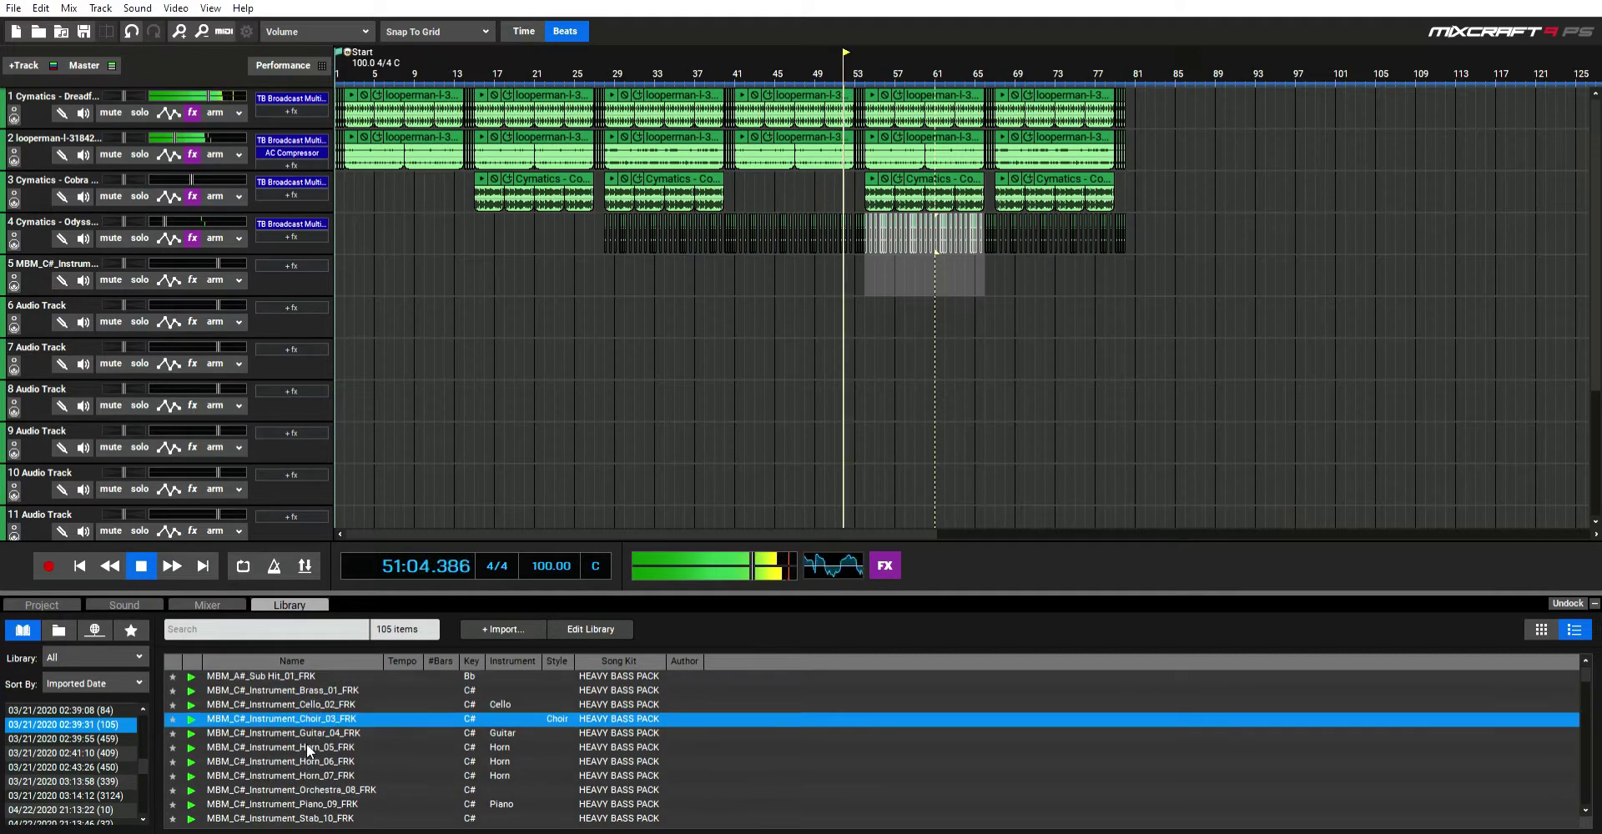
{"action": "scroll", "coordinate": [307, 743], "scroll_direction": "down", "scroll_amount": 5}
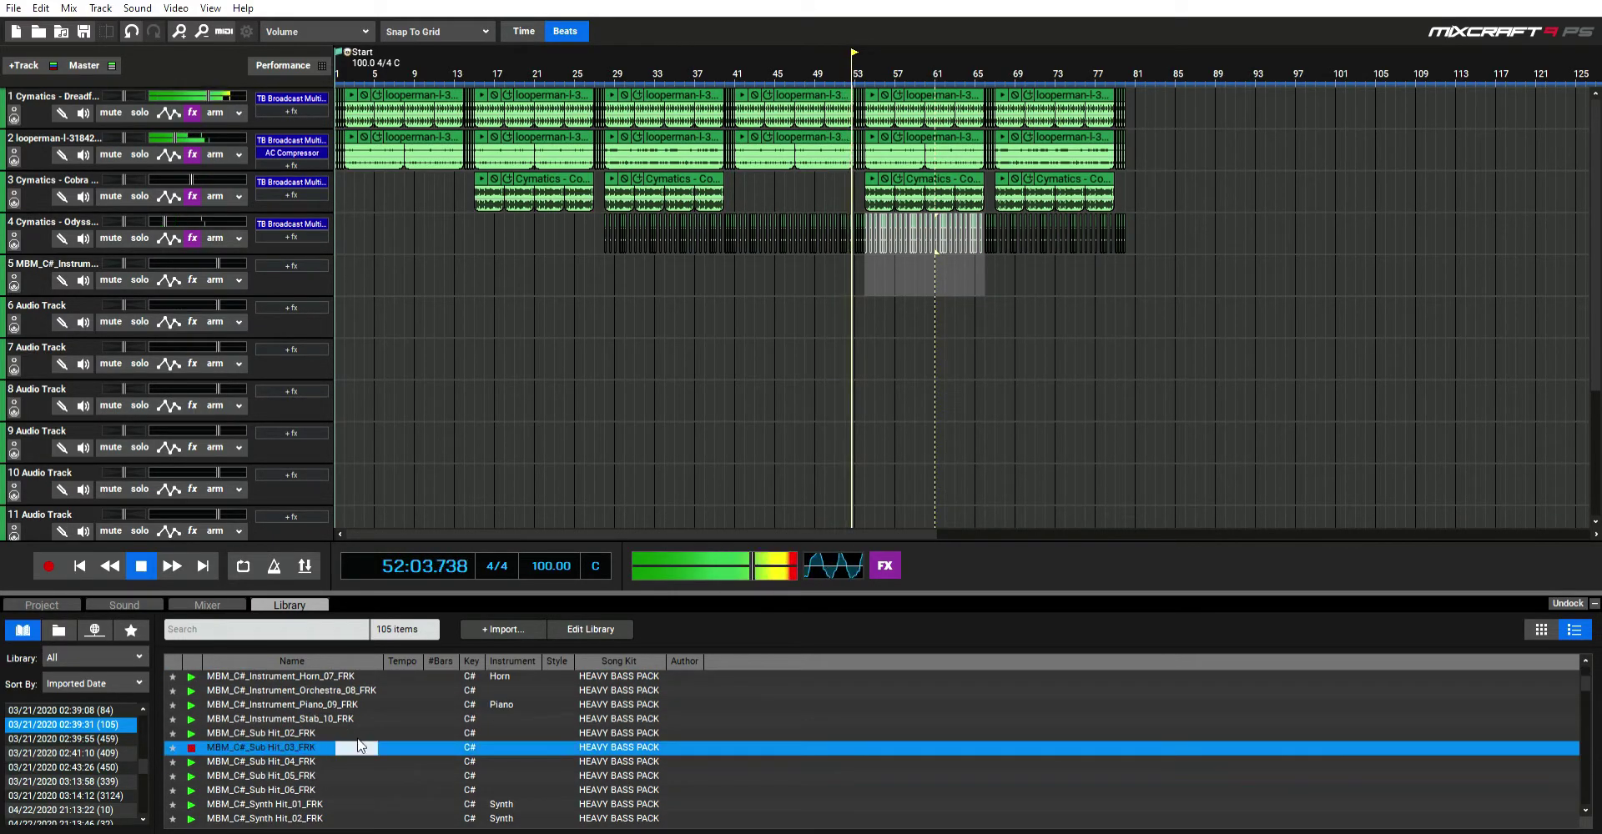
{"action": "left_click", "coordinate": [358, 741]}
{"action": "scroll", "coordinate": [358, 742], "scroll_direction": "down", "scroll_amount": 2}
{"action": "left_click", "coordinate": [358, 742]}
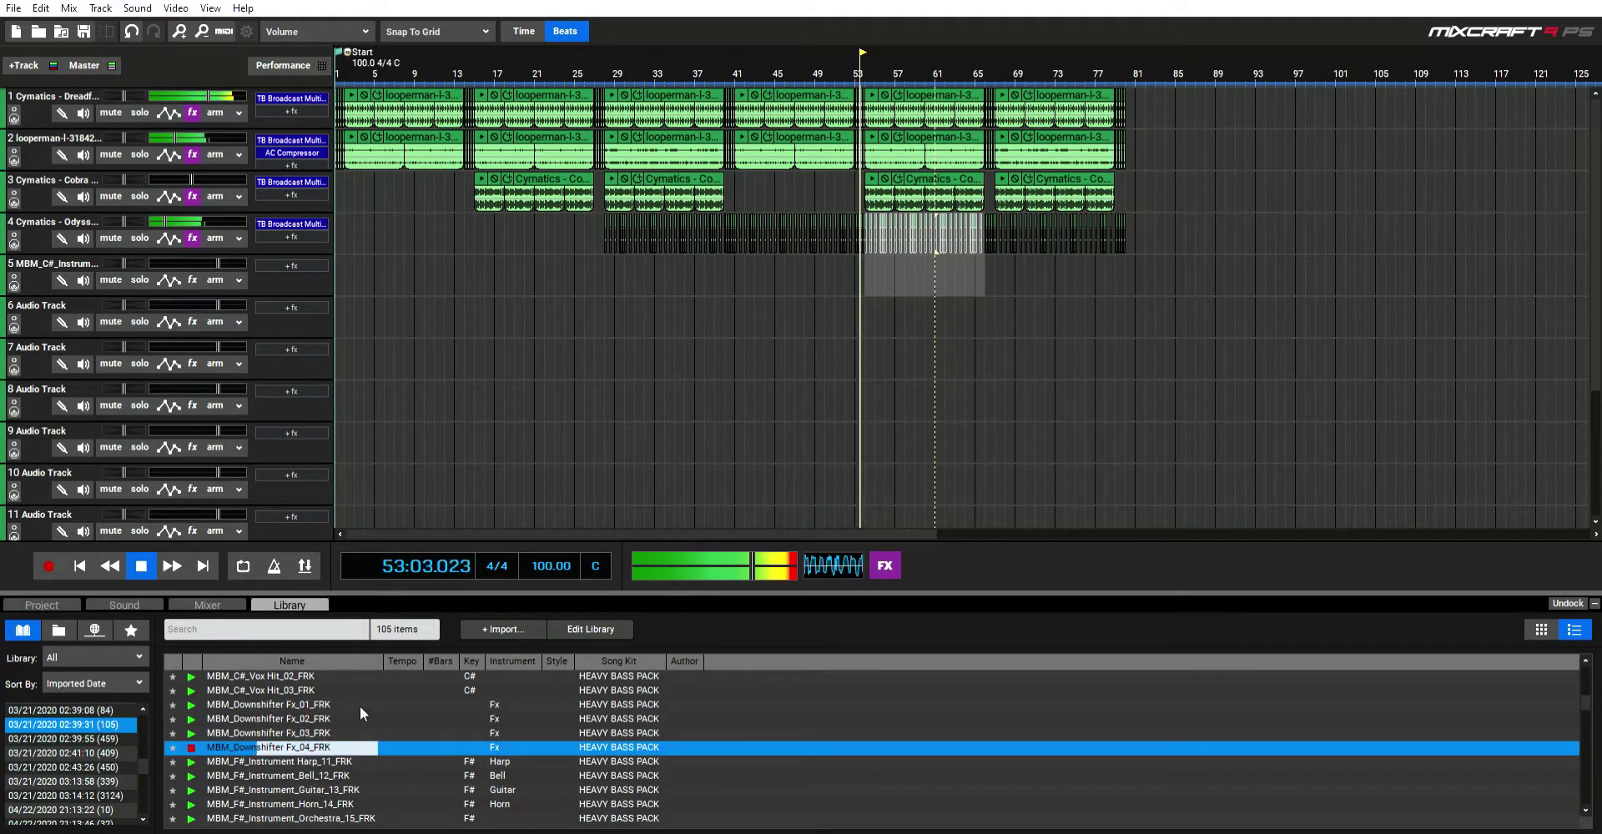
{"action": "left_click", "coordinate": [318, 771]}
{"action": "scroll", "coordinate": [337, 744], "scroll_direction": "down", "scroll_amount": 2}
{"action": "left_click", "coordinate": [337, 756]}
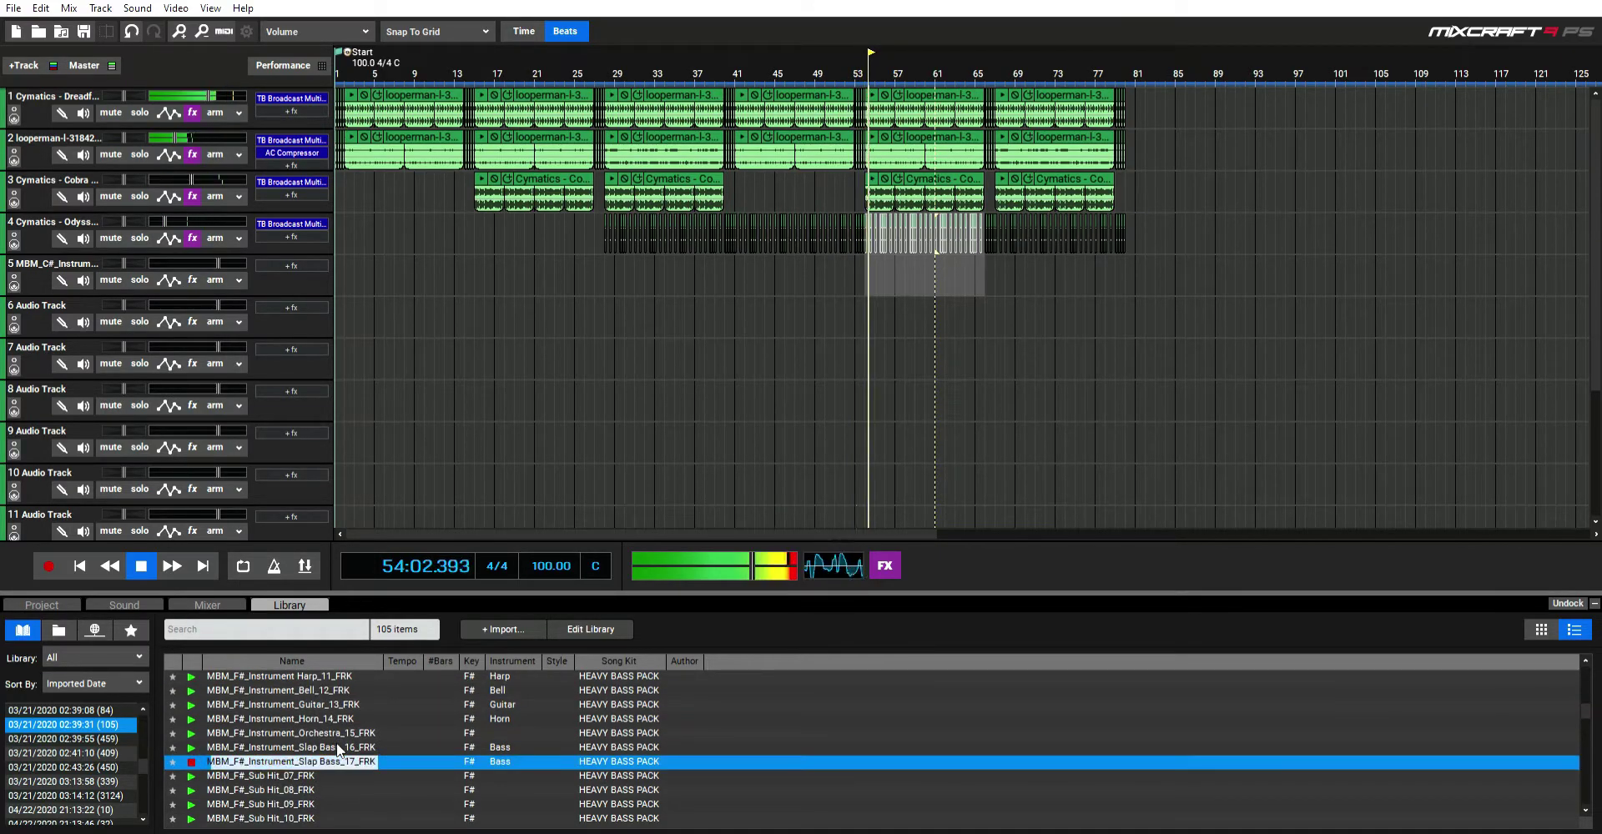
{"action": "scroll", "coordinate": [338, 744], "scroll_direction": "down", "scroll_amount": 2}
{"action": "scroll", "coordinate": [342, 740], "scroll_direction": "up", "scroll_amount": 2}
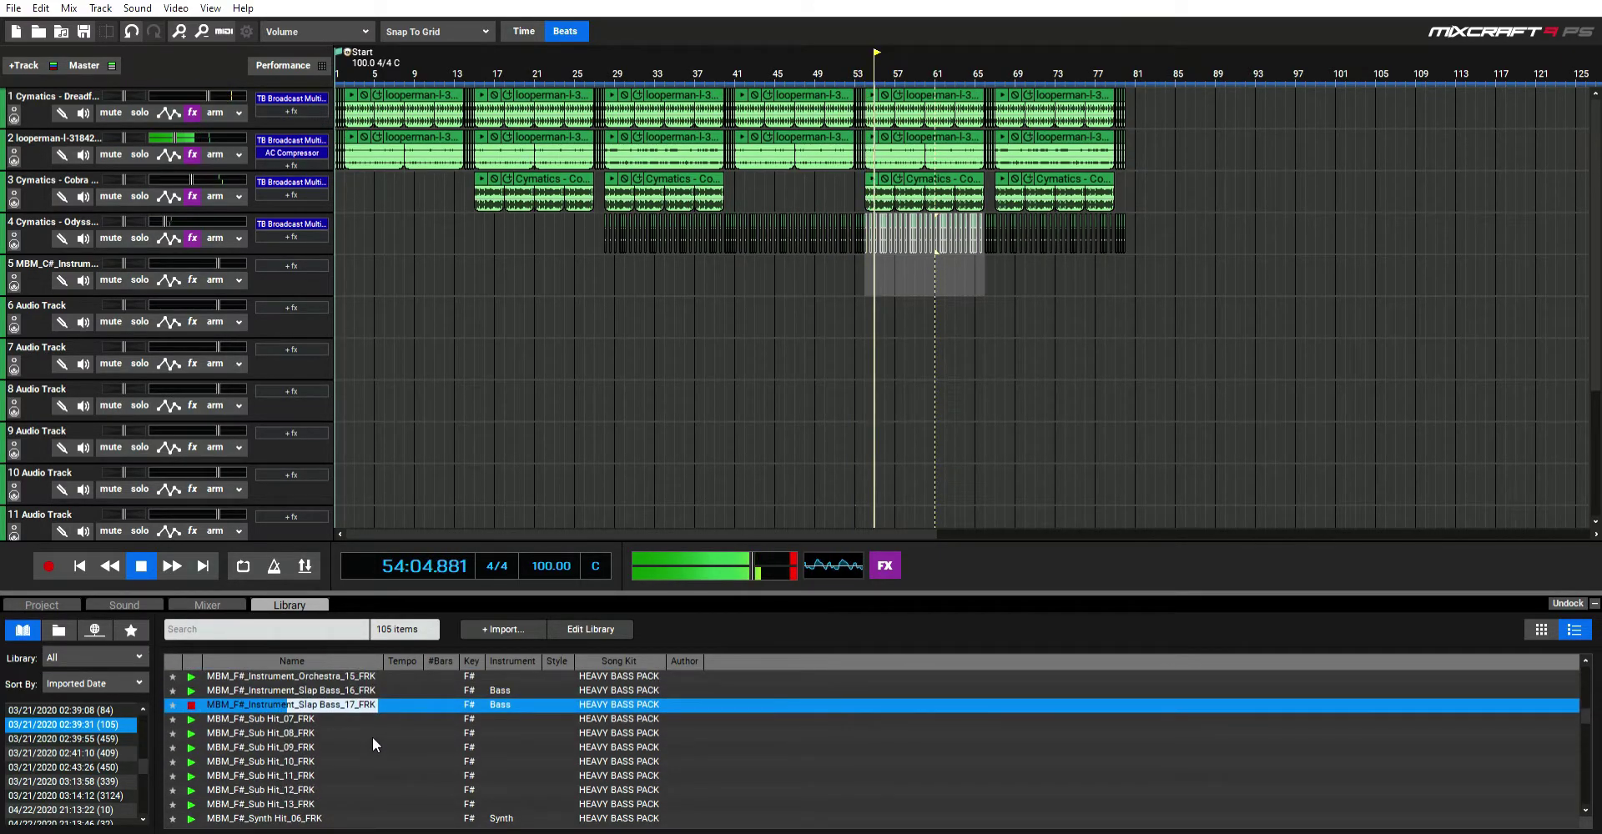
{"action": "left_click", "coordinate": [343, 698]}
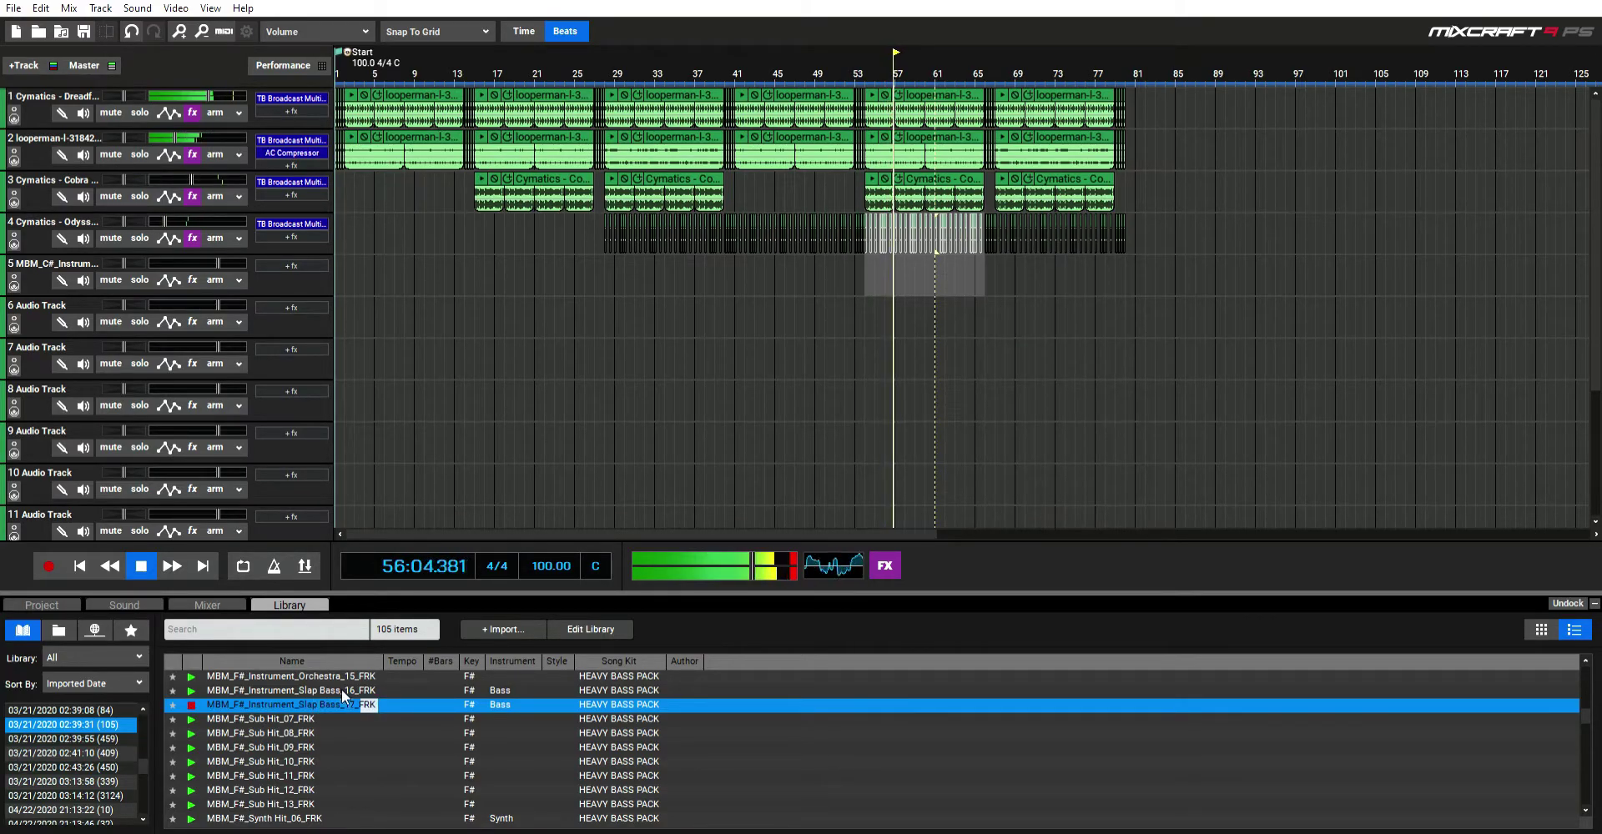
Step: Try MBM_F#_Instrument_Slap Bass_17_FRK on track 5 at bar 54 with its original clip key set to C, and delete the clip
{"action": "left_click_drag", "start_coordinate": [879, 271], "coordinate": [865, 258]}
{"action": "scroll", "coordinate": [868, 255], "scroll_direction": "up", "scroll_amount": 4}
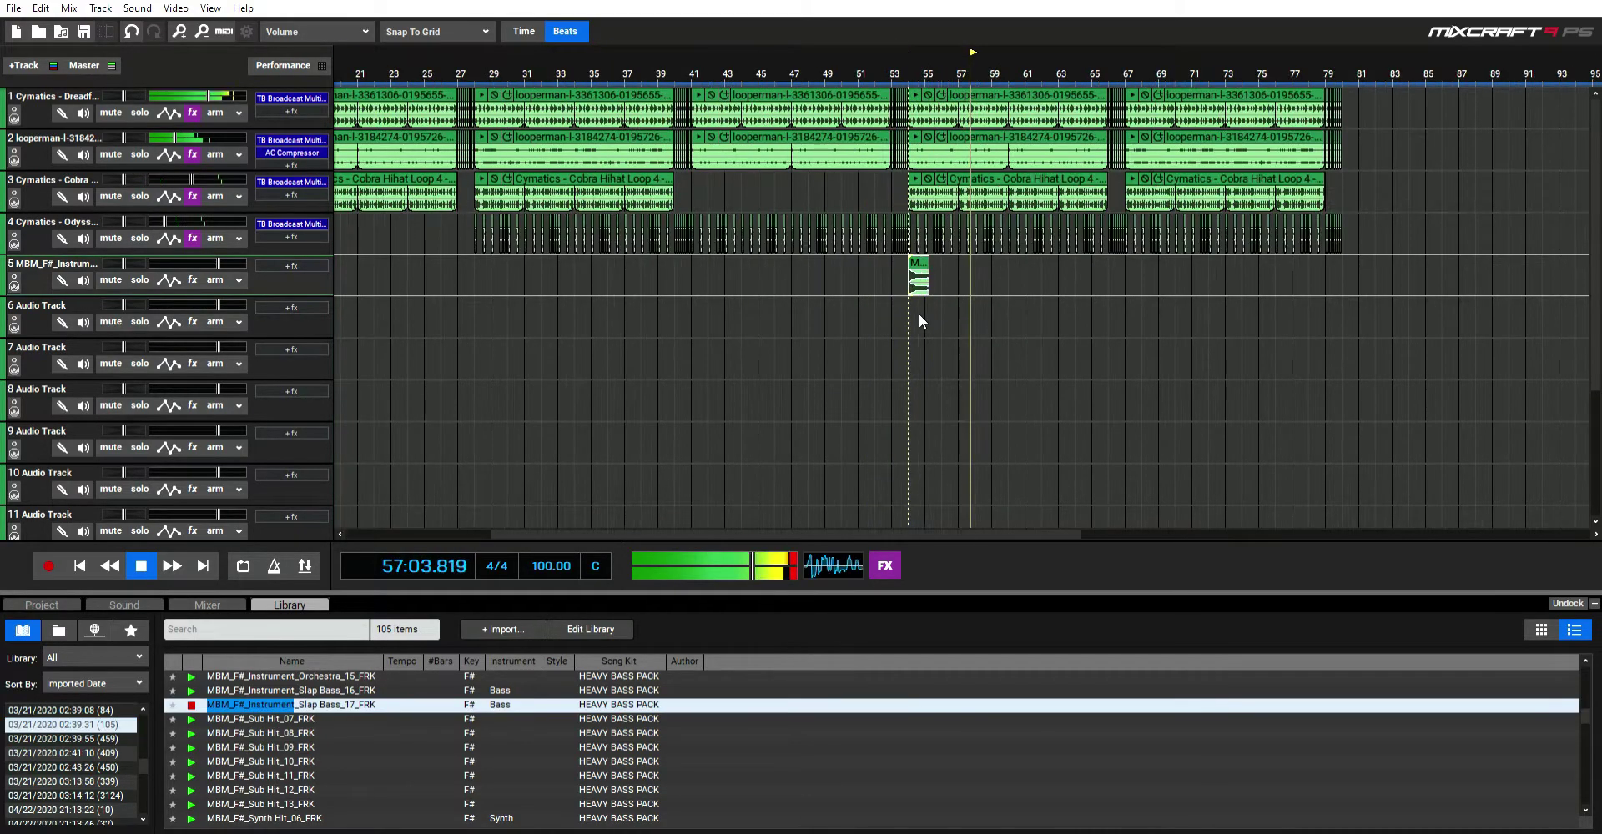
{"action": "left_click", "coordinate": [864, 271]}
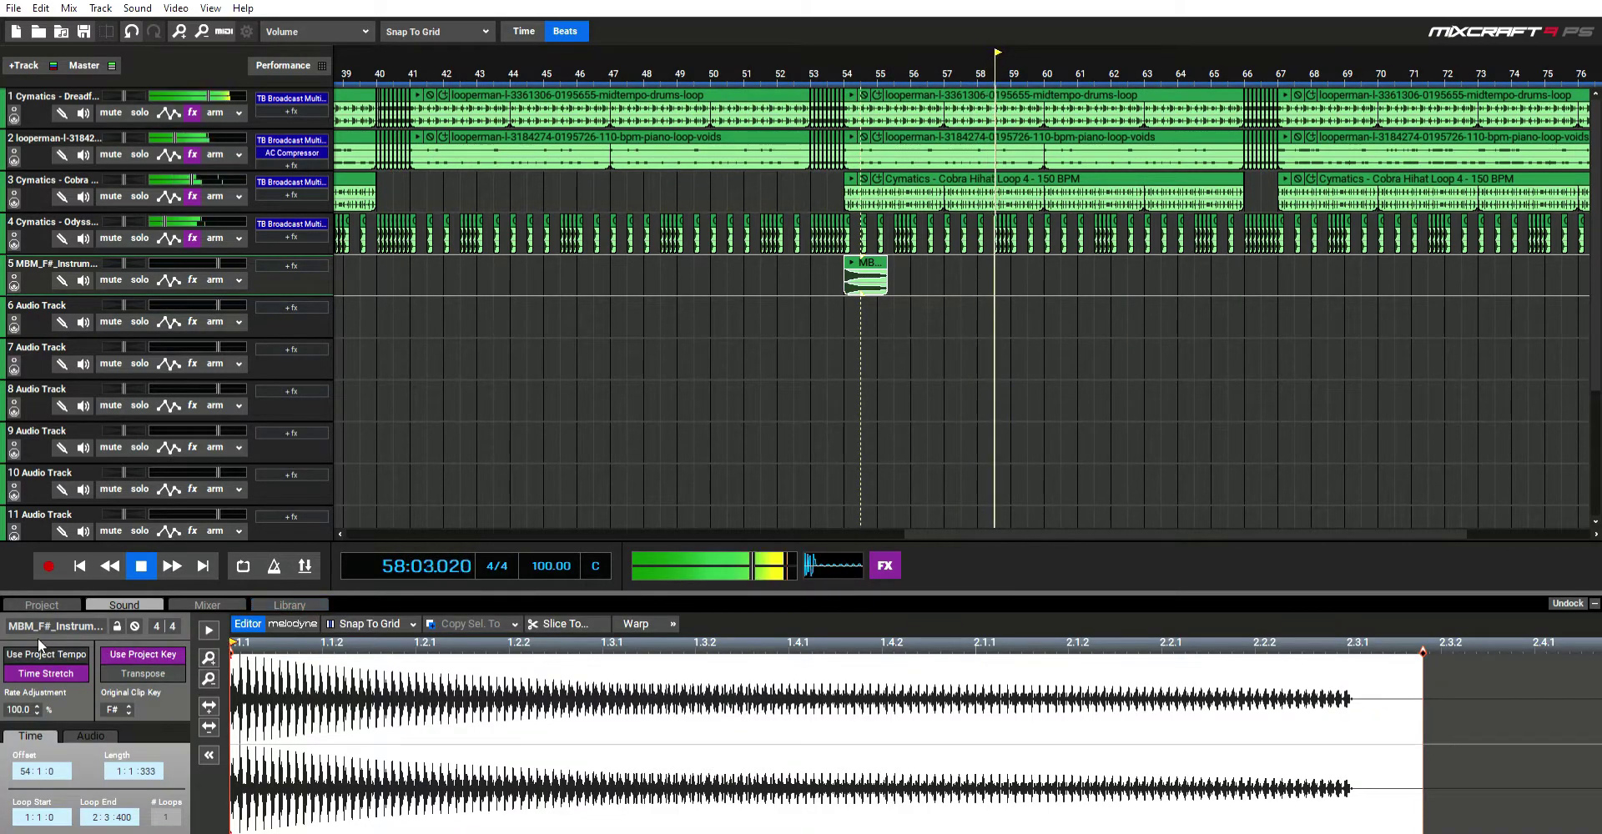
{"action": "left_click", "coordinate": [128, 706]}
{"action": "left_click", "coordinate": [129, 706]}
{"action": "left_click", "coordinate": [128, 706]}
{"action": "left_click", "coordinate": [129, 706]}
{"action": "left_click", "coordinate": [129, 706]}
{"action": "scroll", "coordinate": [130, 693], "scroll_direction": "up", "scroll_amount": 1}
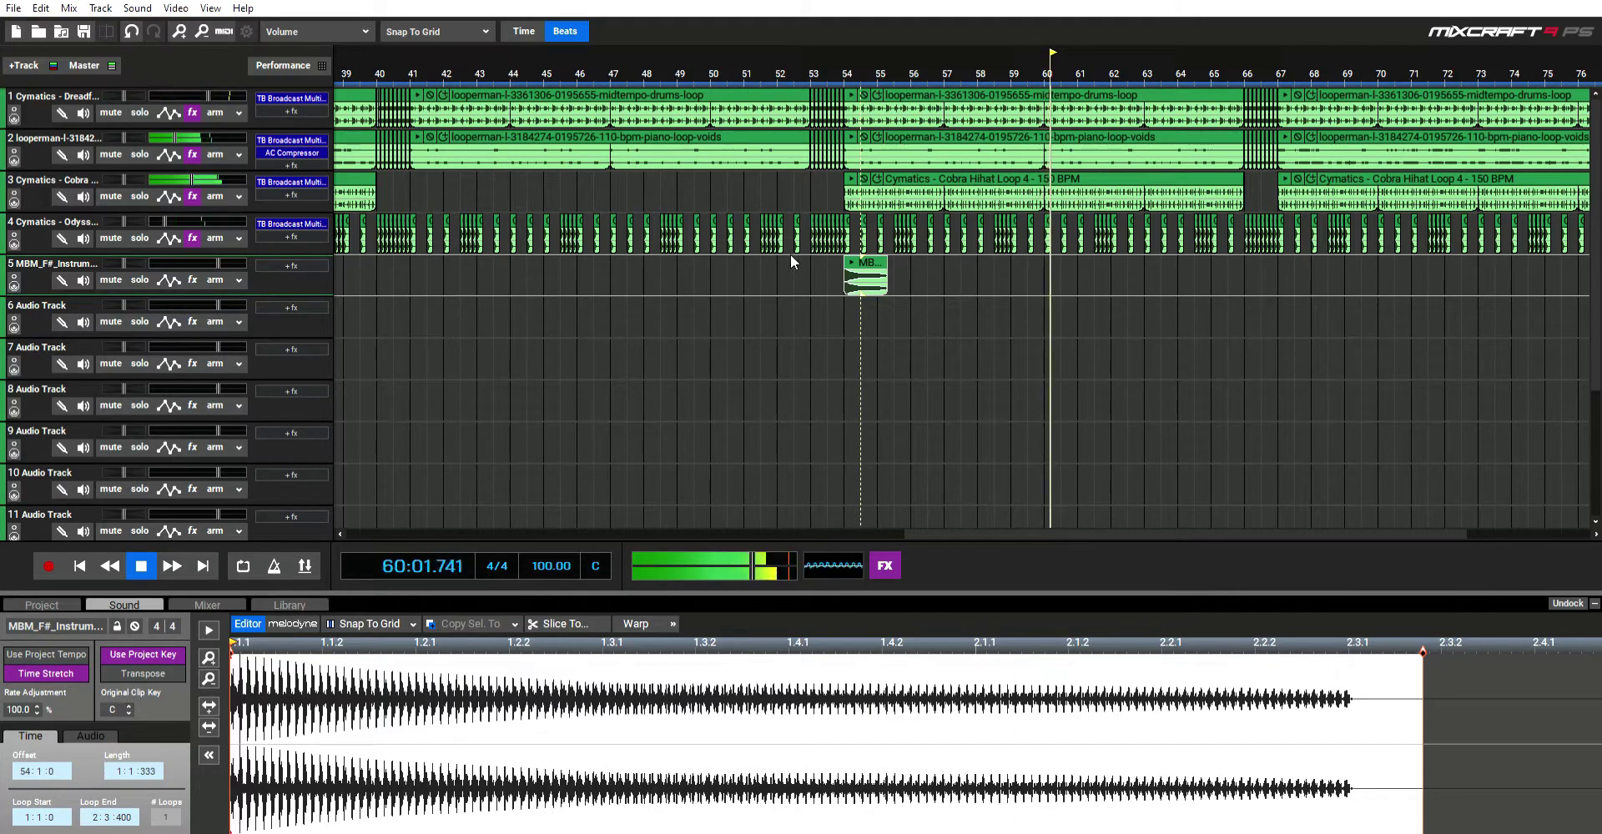
{"action": "left_click", "coordinate": [813, 301]}
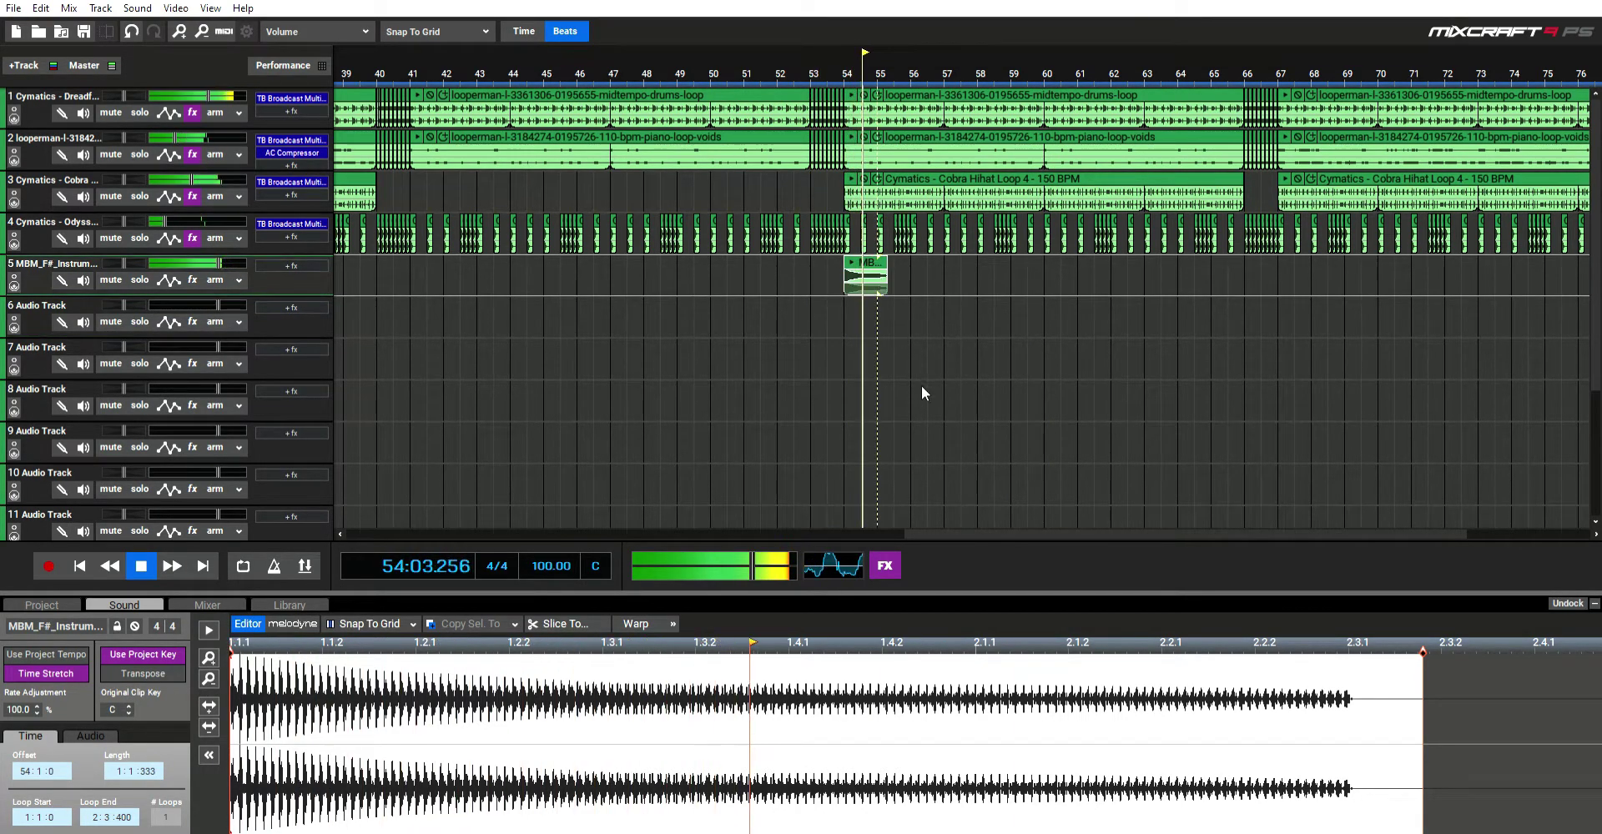
{"action": "key", "text": "Delete"}
Step: Audition the samples below MBM_F#_Instrument_Slap Bass_17_FRK, from the F# sub hits through MBM_Impact Fx_04_FRK
{"action": "left_click", "coordinate": [288, 604]}
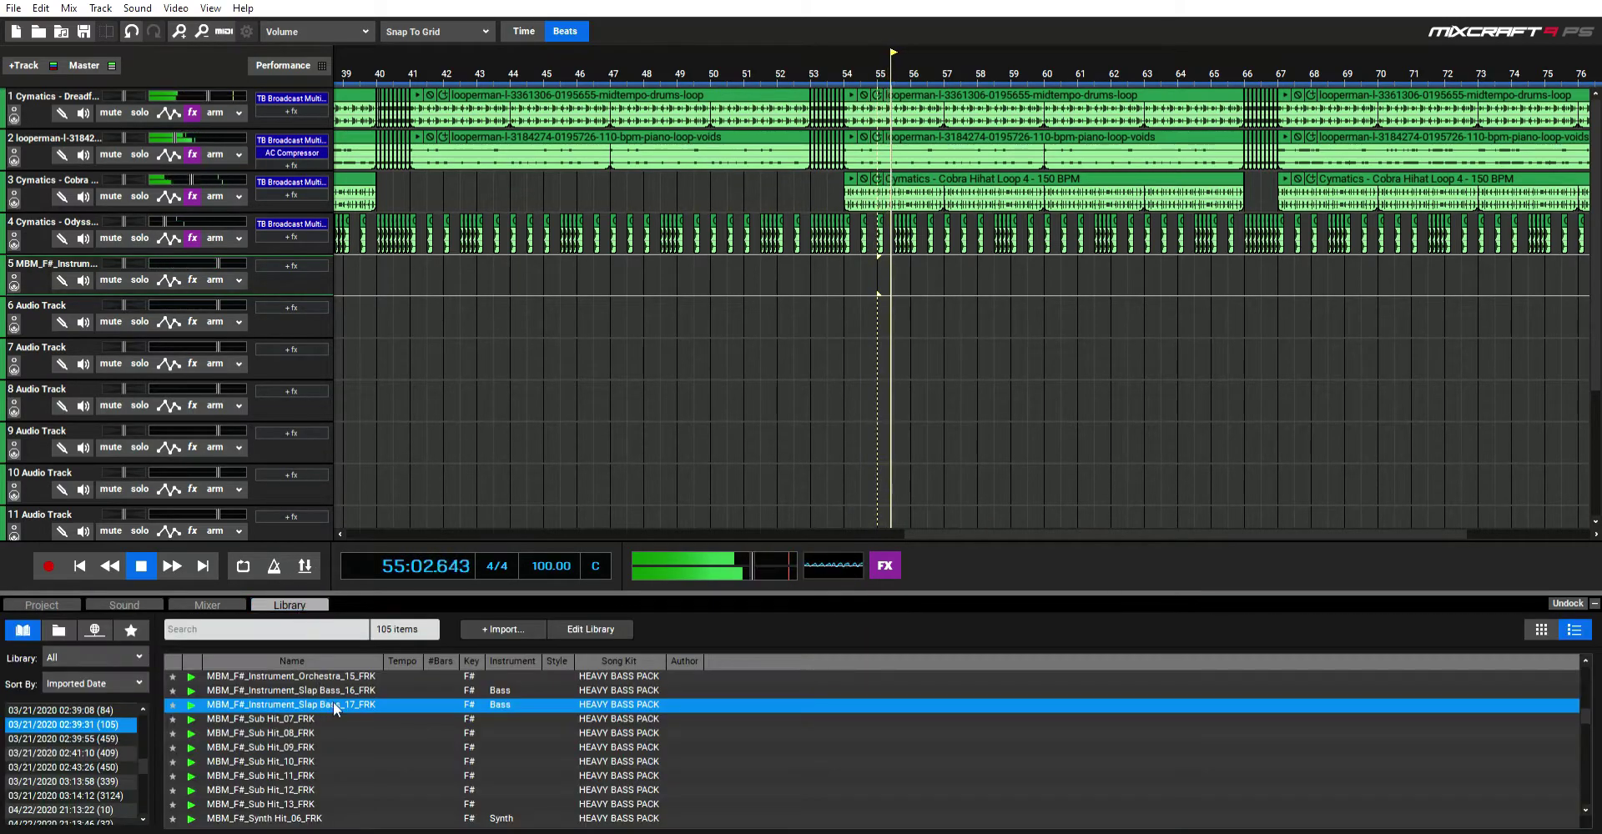
{"action": "left_click", "coordinate": [334, 715]}
{"action": "scroll", "coordinate": [334, 712], "scroll_direction": "down", "scroll_amount": 7}
{"action": "left_click", "coordinate": [334, 715]}
{"action": "scroll", "coordinate": [334, 712], "scroll_direction": "down", "scroll_amount": 9}
{"action": "left_click", "coordinate": [334, 715]}
{"action": "scroll", "coordinate": [334, 710], "scroll_direction": "down", "scroll_amount": 2}
{"action": "left_click", "coordinate": [334, 716]}
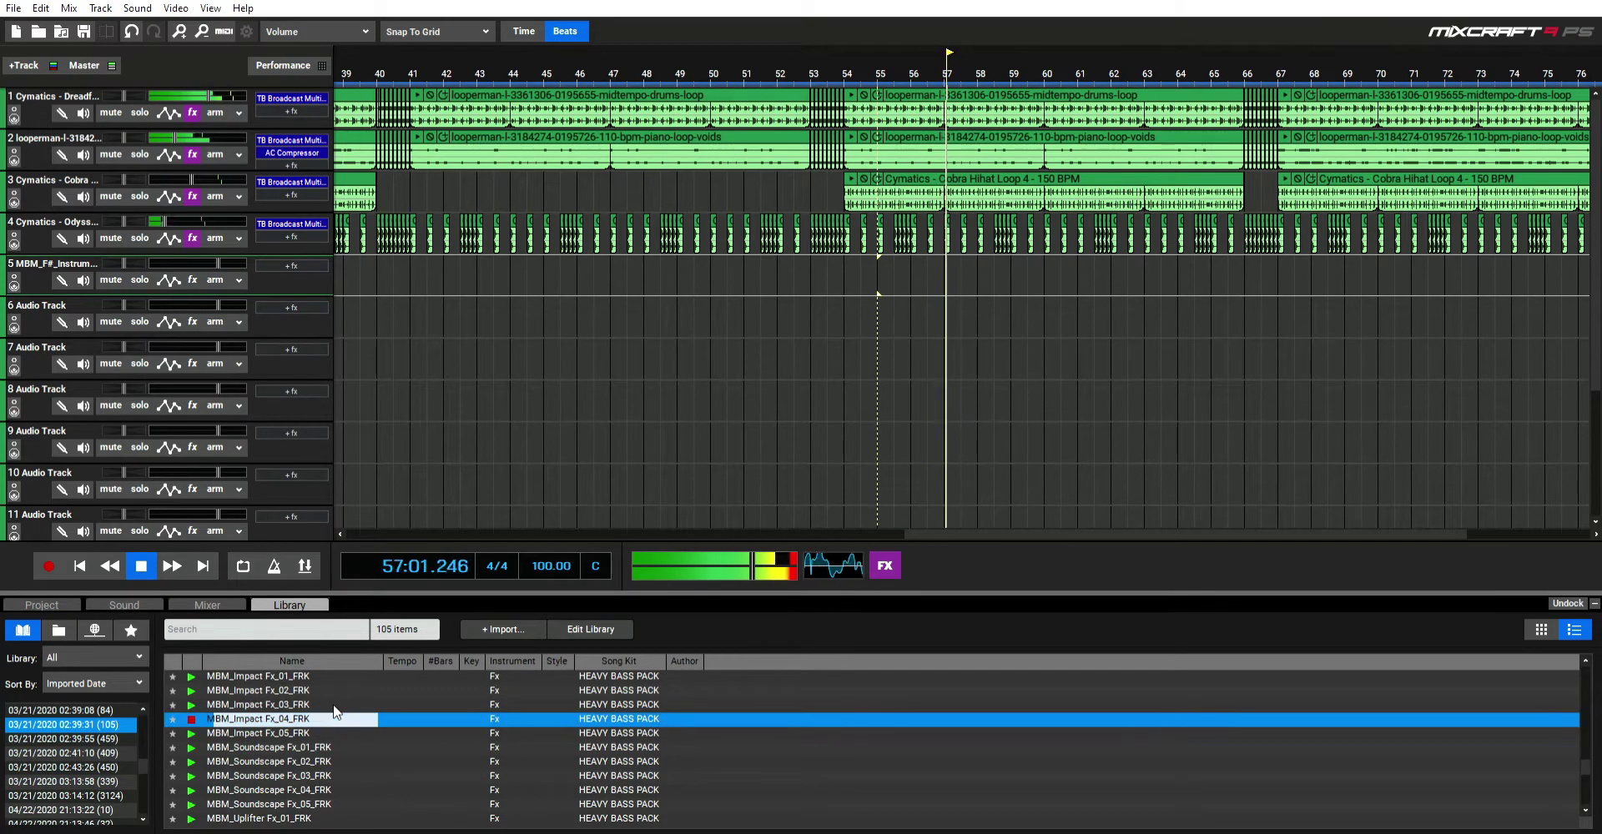
Step: Audition the MBM_Uplifter Fx samples further down the import, comparing Uplifter Fx_01 and Uplifter Fx_02 against the playing arrangement
{"action": "scroll", "coordinate": [334, 709], "scroll_direction": "down", "scroll_amount": 2}
{"action": "left_click", "coordinate": [333, 715]}
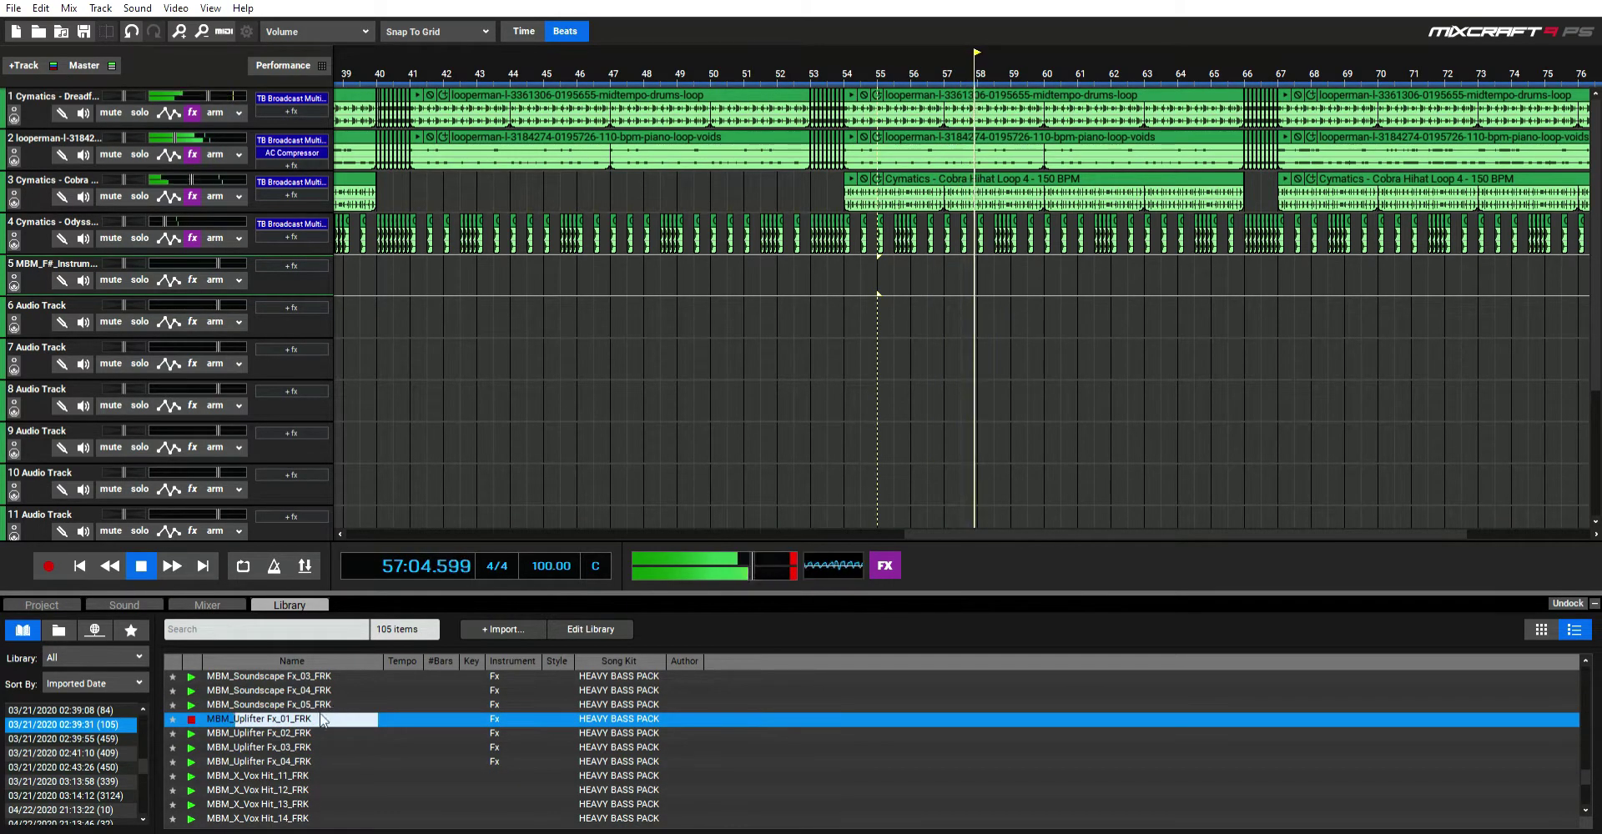
{"action": "scroll", "coordinate": [945, 358], "scroll_direction": "down", "scroll_amount": 3}
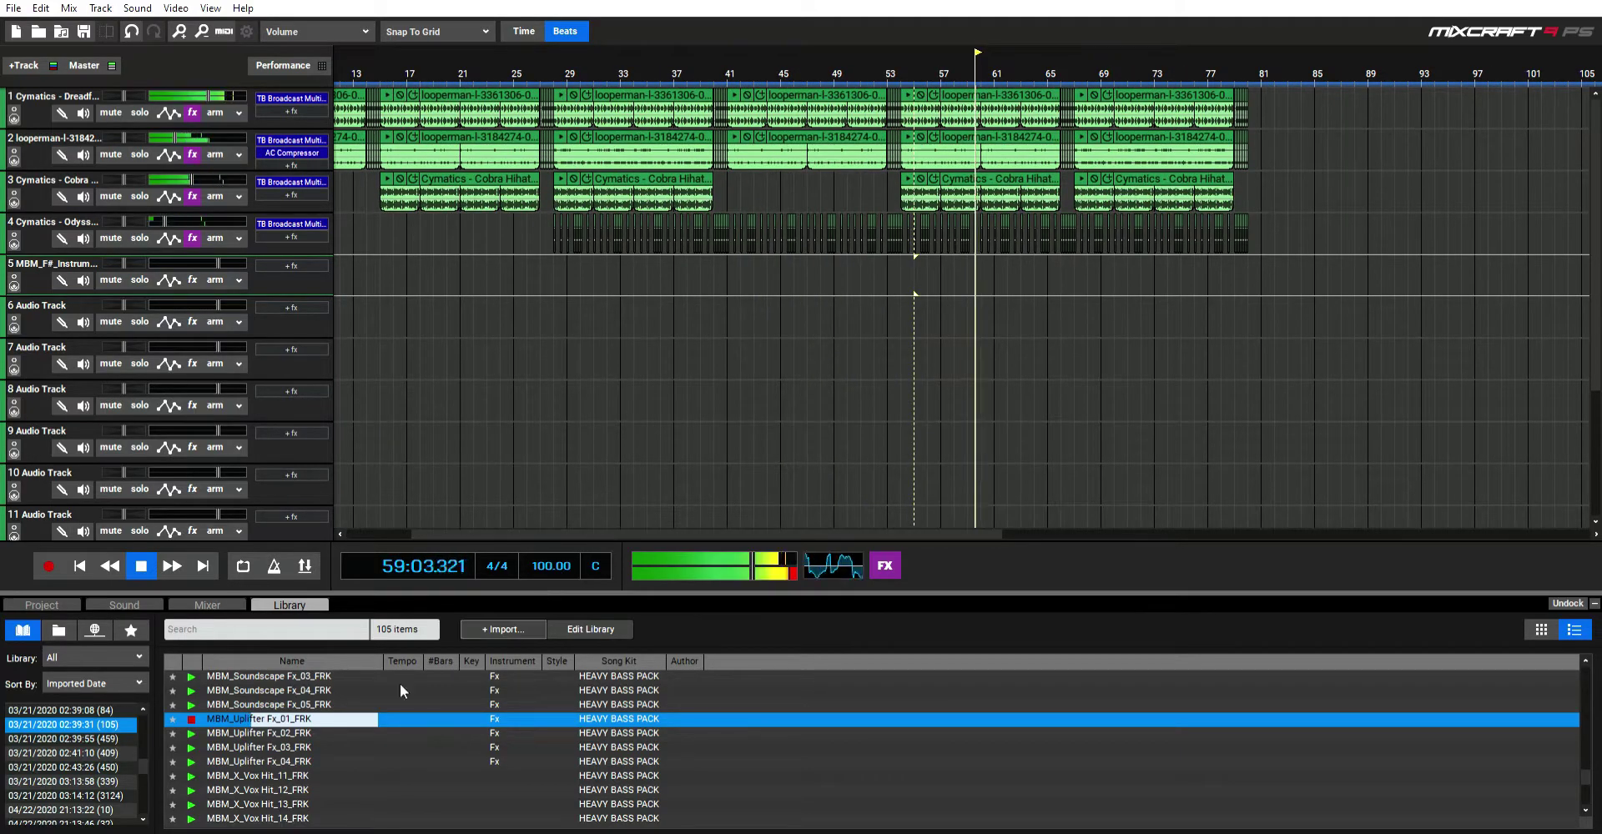
{"action": "left_click", "coordinate": [334, 759]}
{"action": "left_click", "coordinate": [308, 731]}
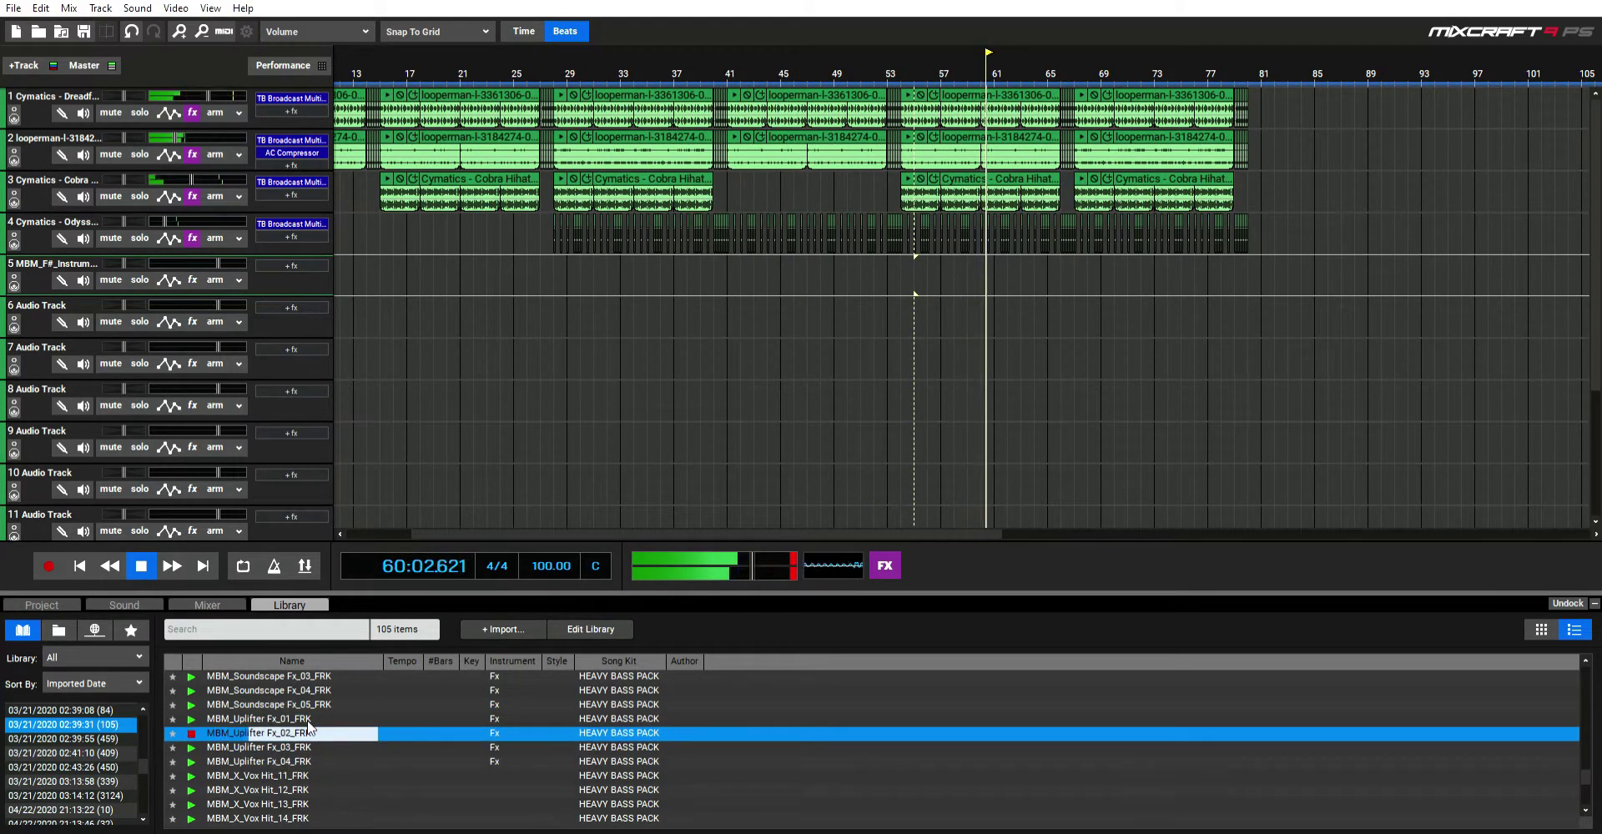
{"action": "left_click", "coordinate": [308, 720]}
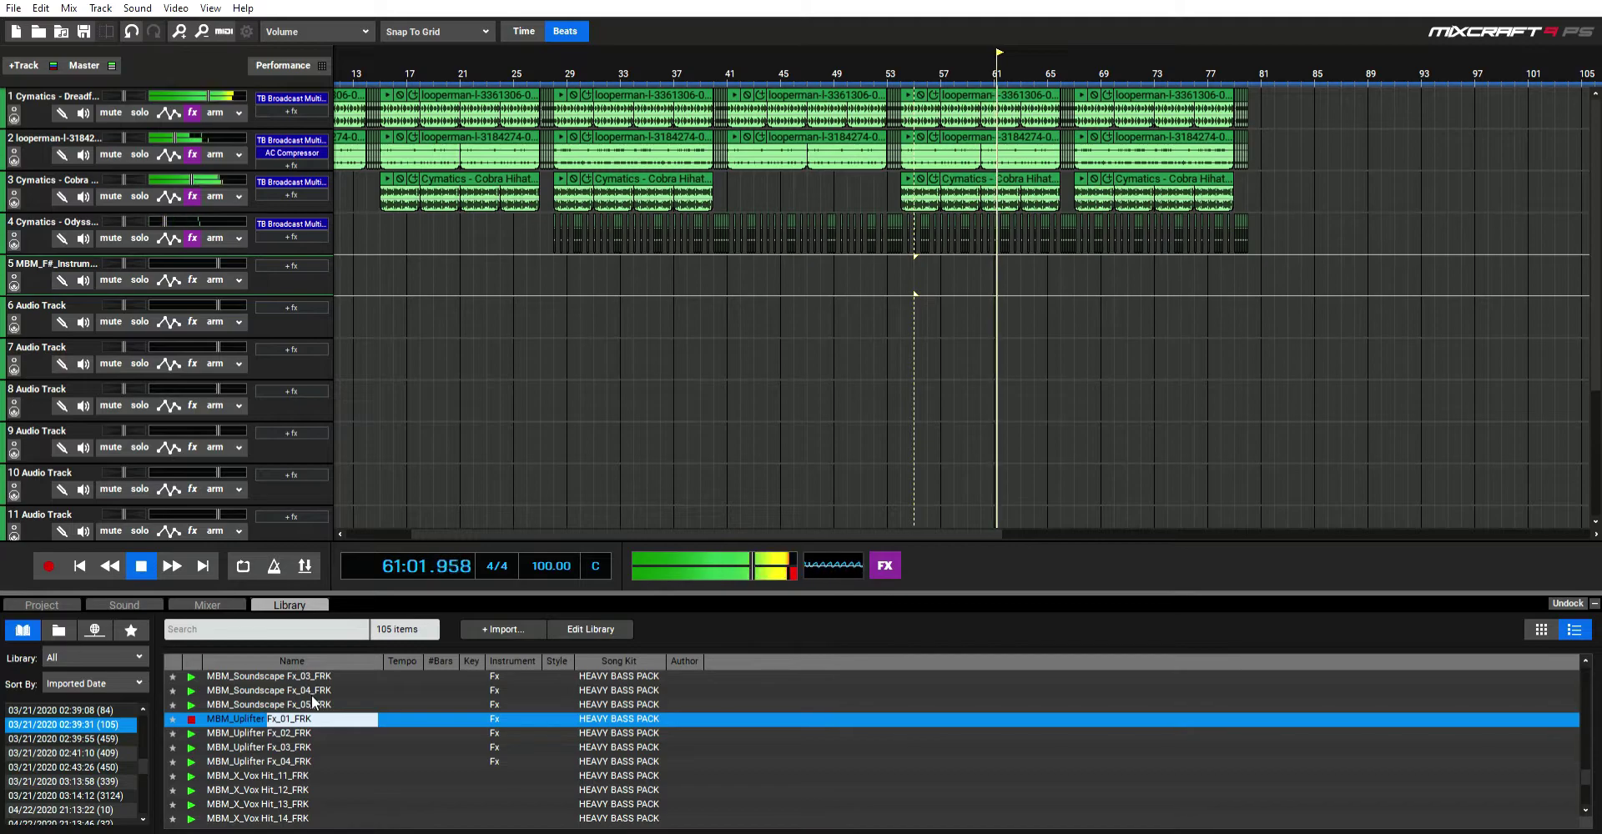
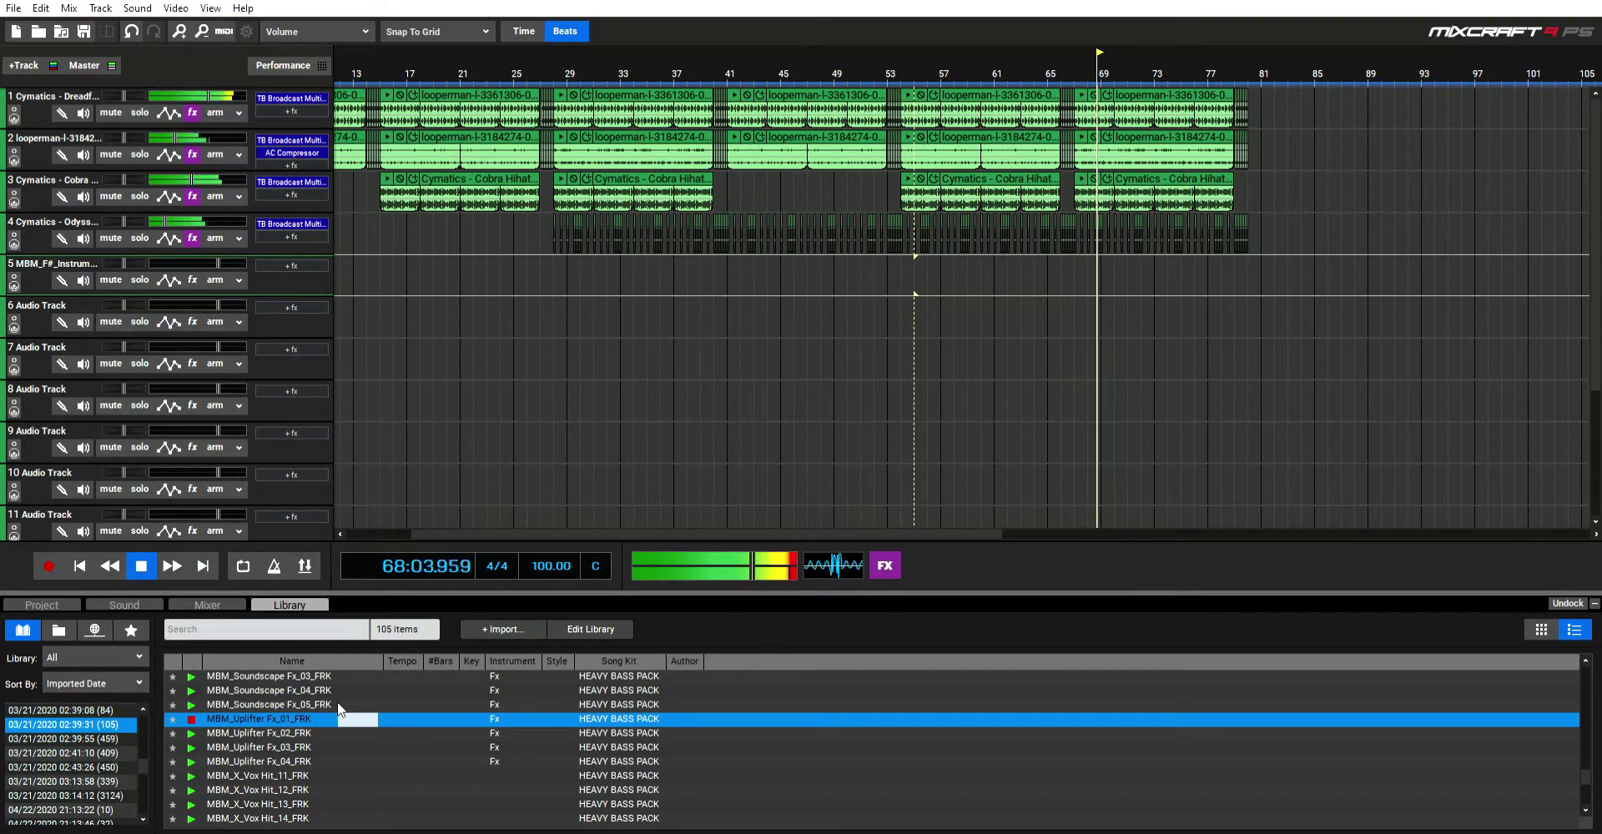
Step: Try MBM_Uplifter Fx_01_FRK on track 5 at bar 28 and make the clip use the project tempo
{"action": "left_click", "coordinate": [563, 257]}
{"action": "left_click_drag", "start_coordinate": [564, 253], "coordinate": [568, 265]}
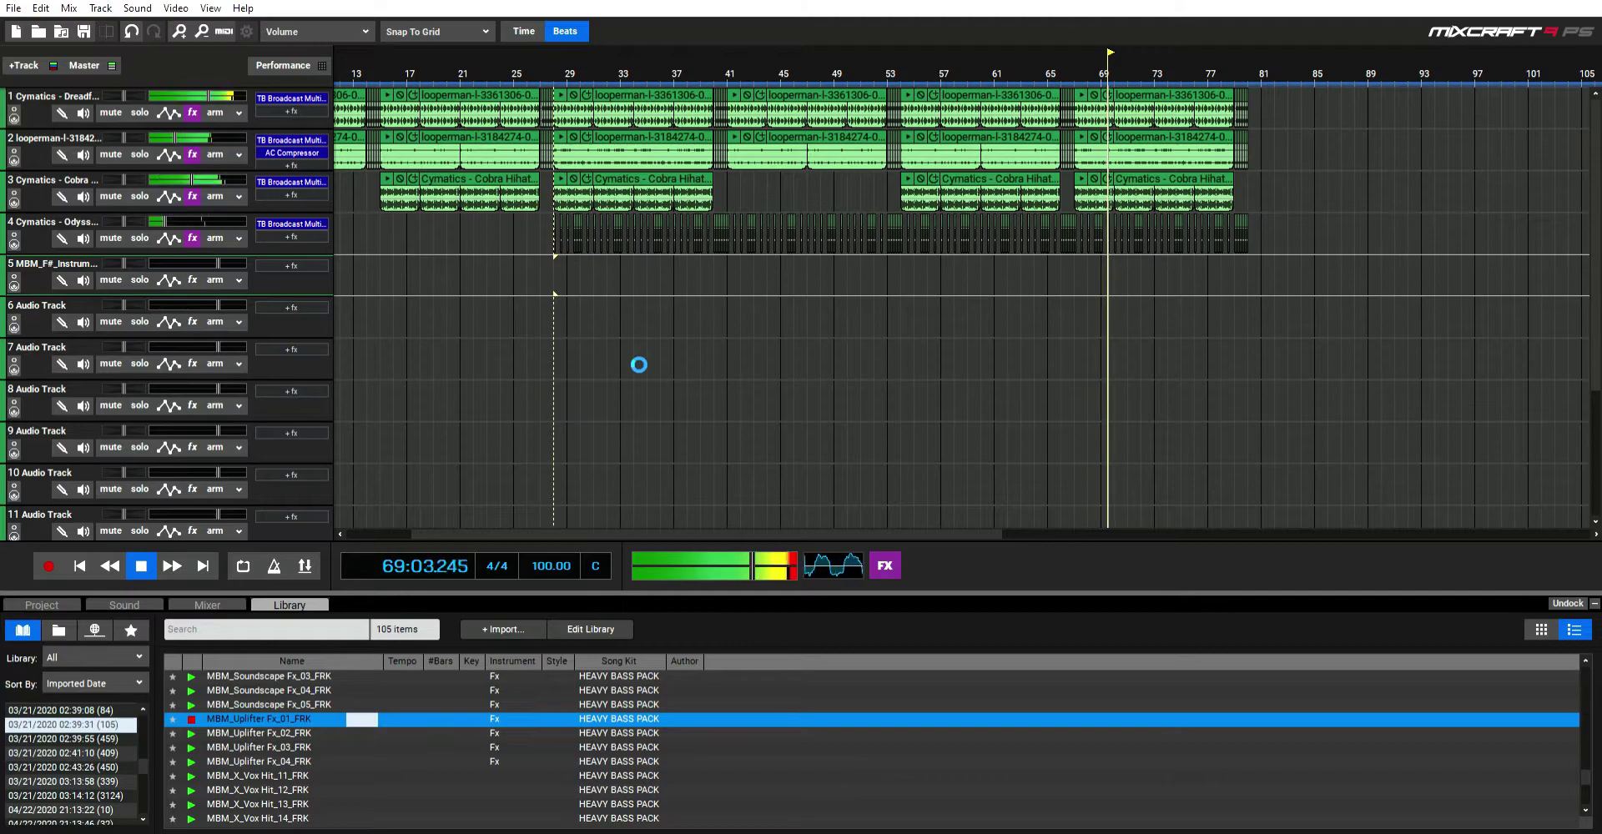
{"action": "left_click", "coordinate": [143, 565]}
{"action": "double_click", "coordinate": [662, 262]}
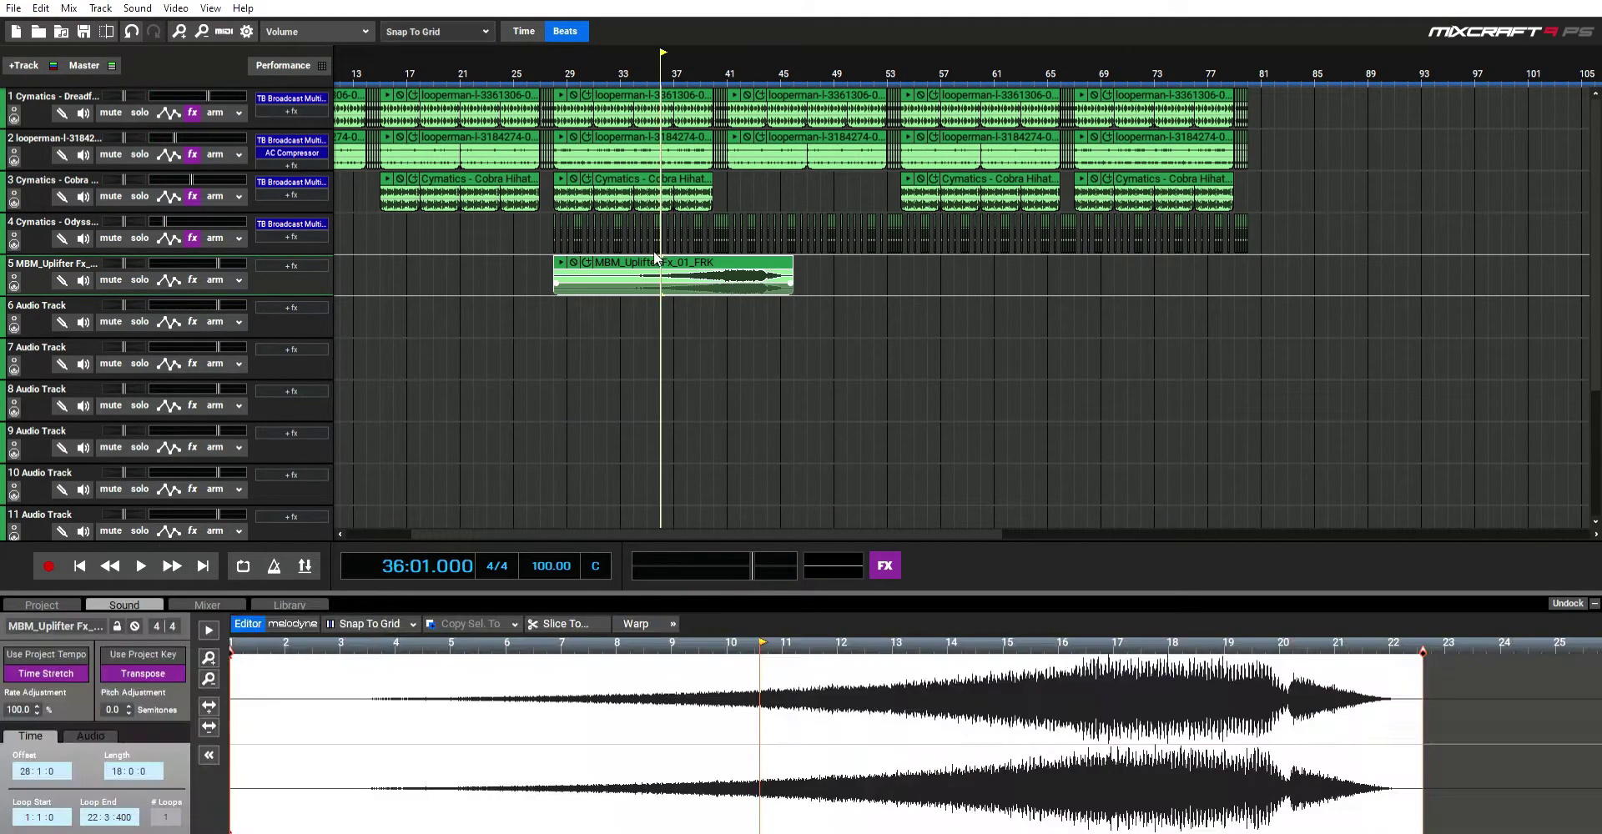
{"action": "left_click", "coordinate": [43, 655]}
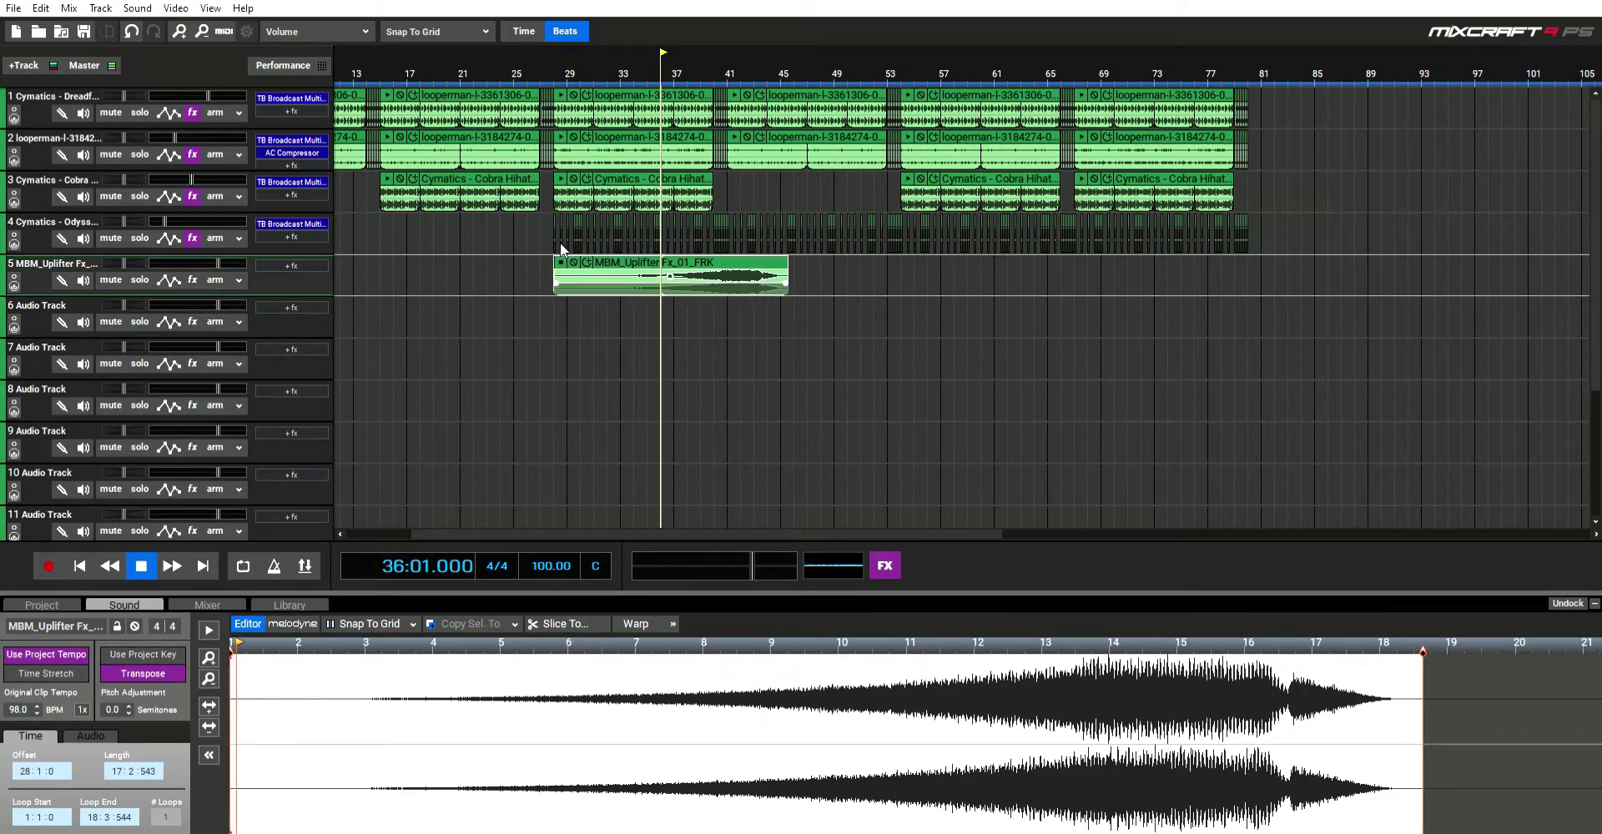
Step: Trim the uplifter clip's start and end to 12 bars, starting at bar 28, and play it with the arrangement
{"action": "left_click_drag", "start_coordinate": [555, 260], "coordinate": [615, 253]}
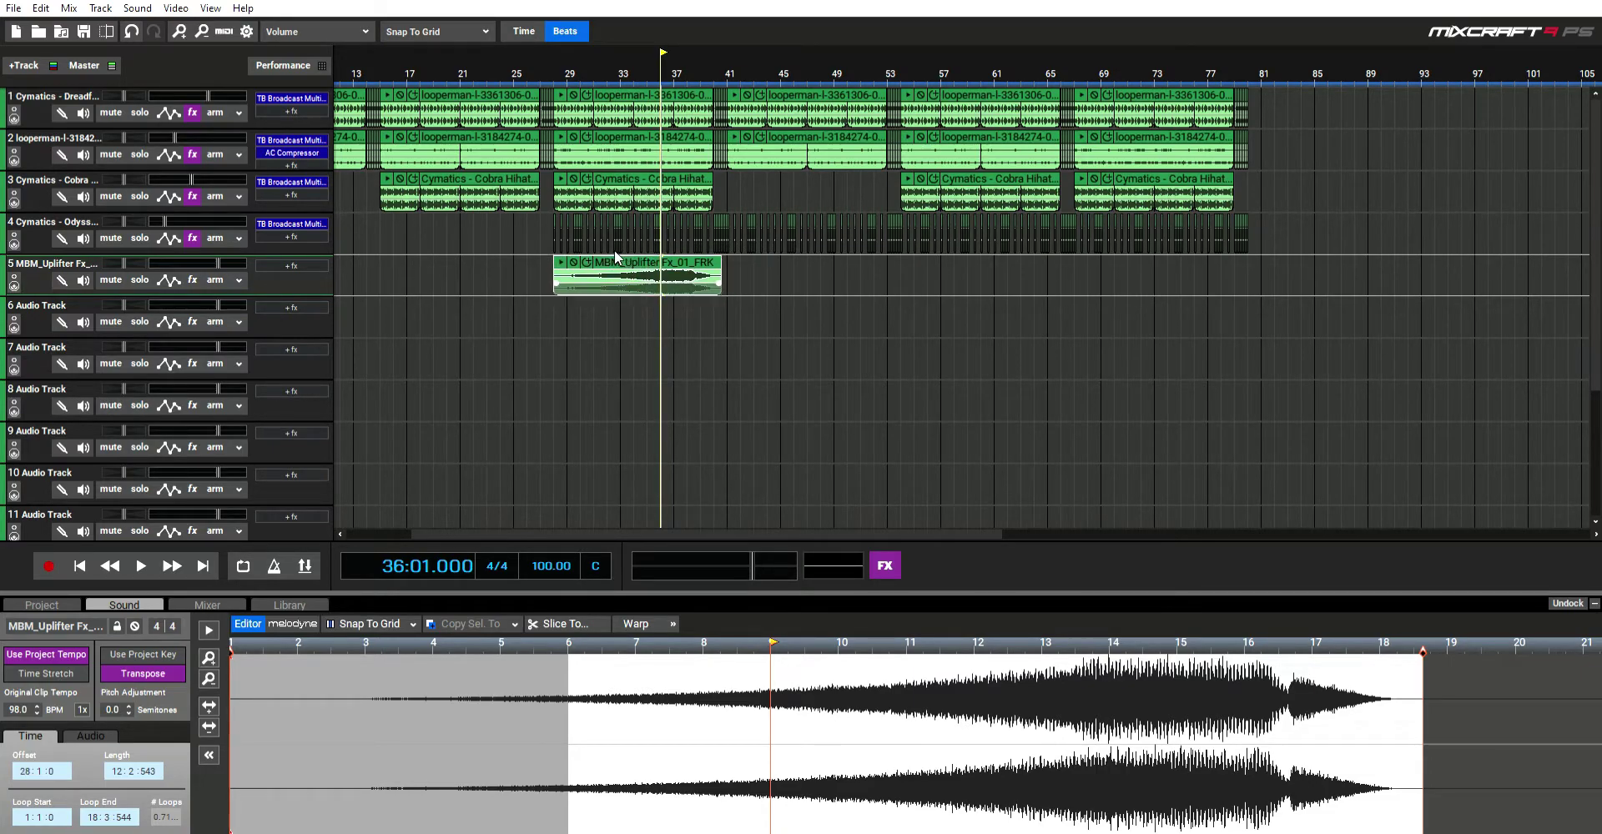
{"action": "left_click_drag", "start_coordinate": [728, 259], "coordinate": [718, 259]}
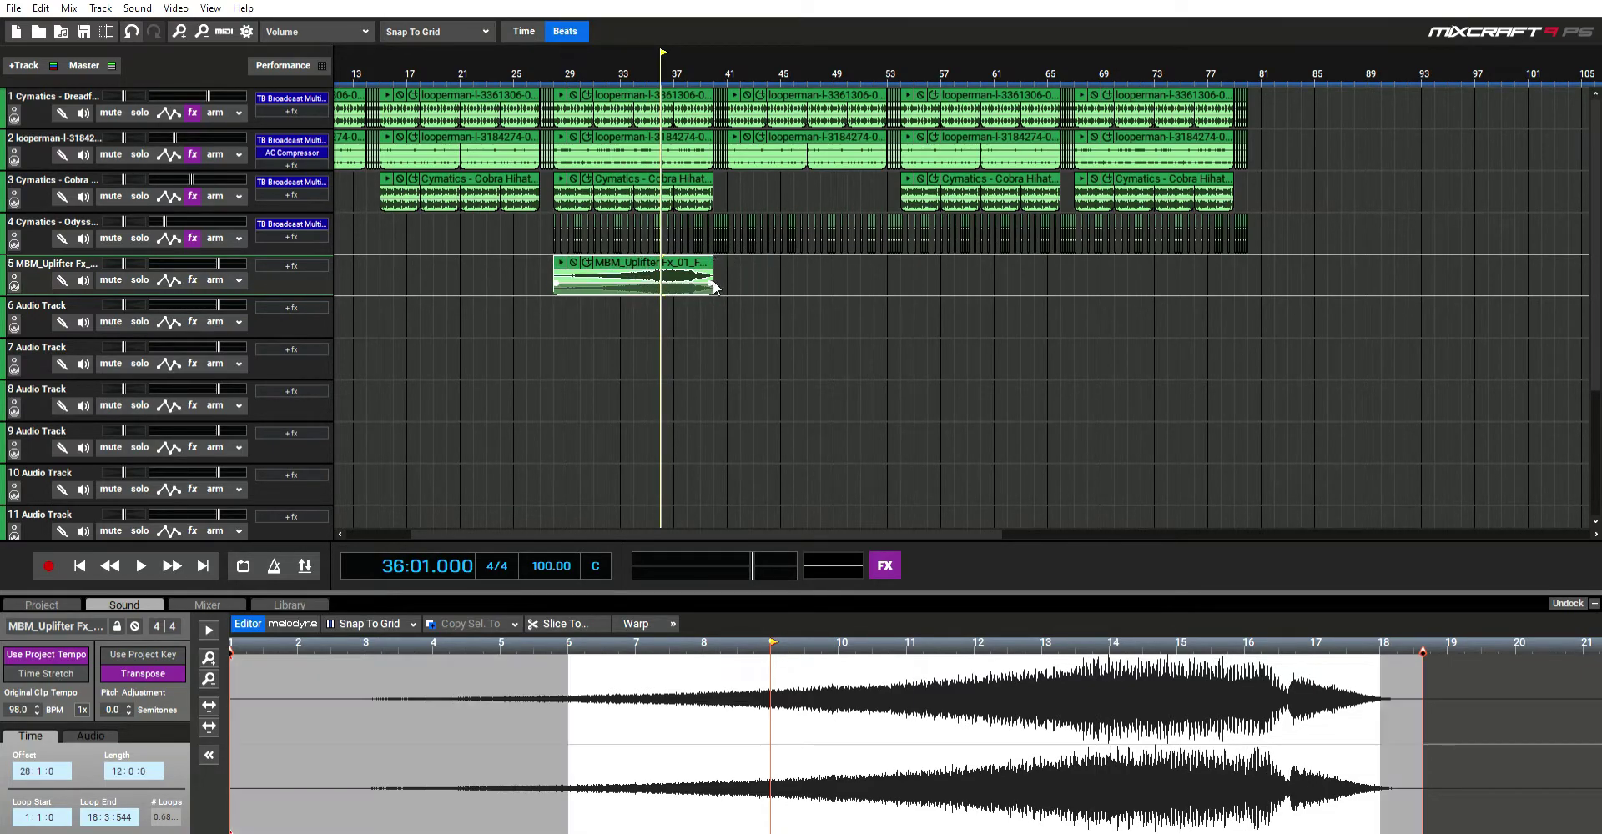
{"action": "left_click", "coordinate": [559, 300]}
{"action": "left_click", "coordinate": [142, 566]}
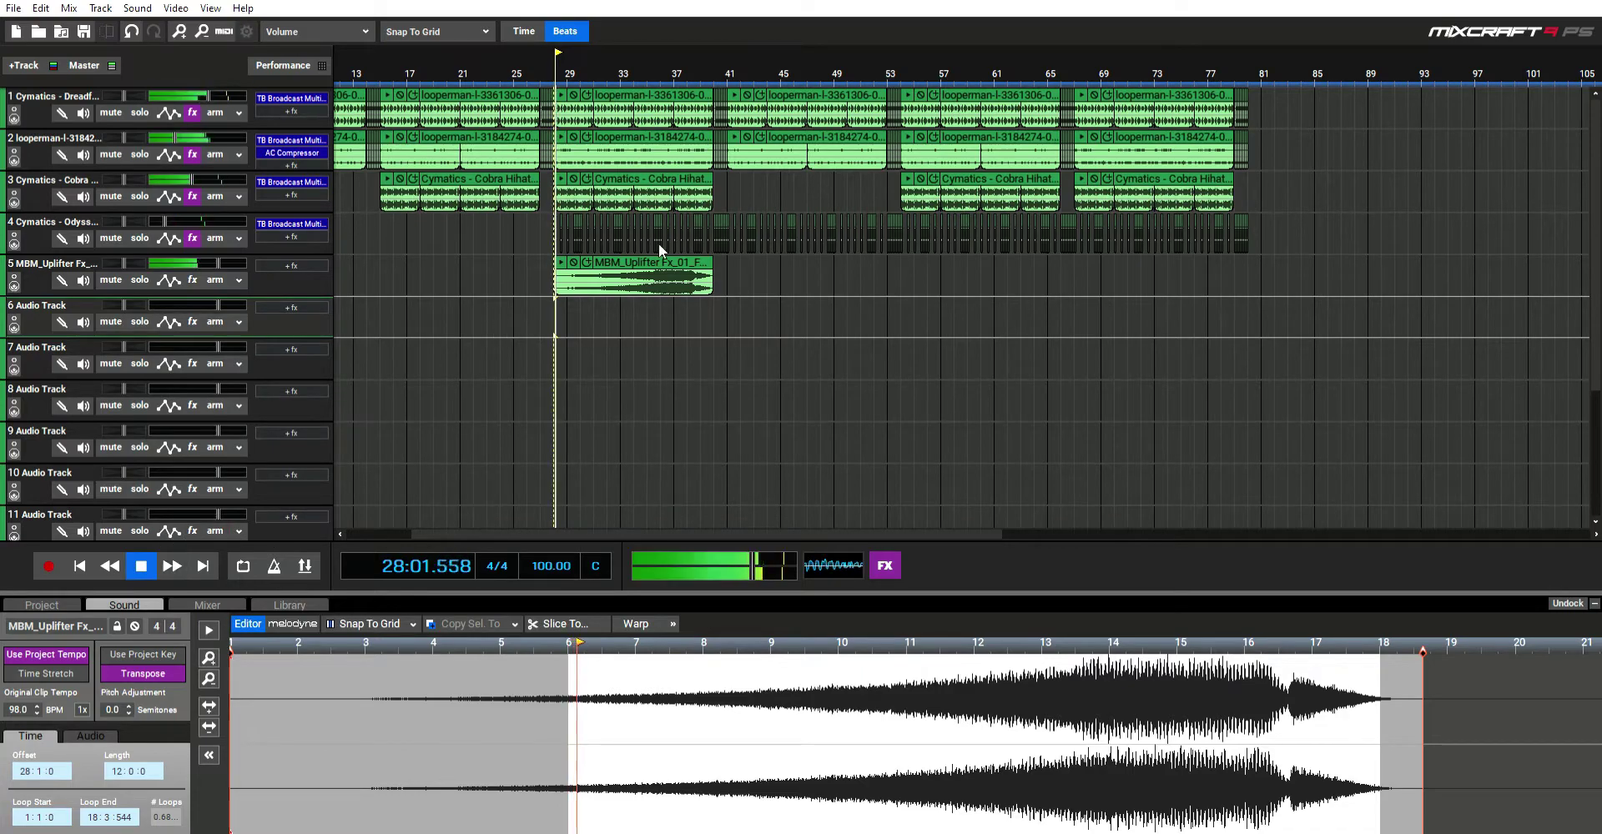
Step: Try the uplifter clip in the project key with its original clip key set to F#, and delete the clip
{"action": "left_click", "coordinate": [610, 264]}
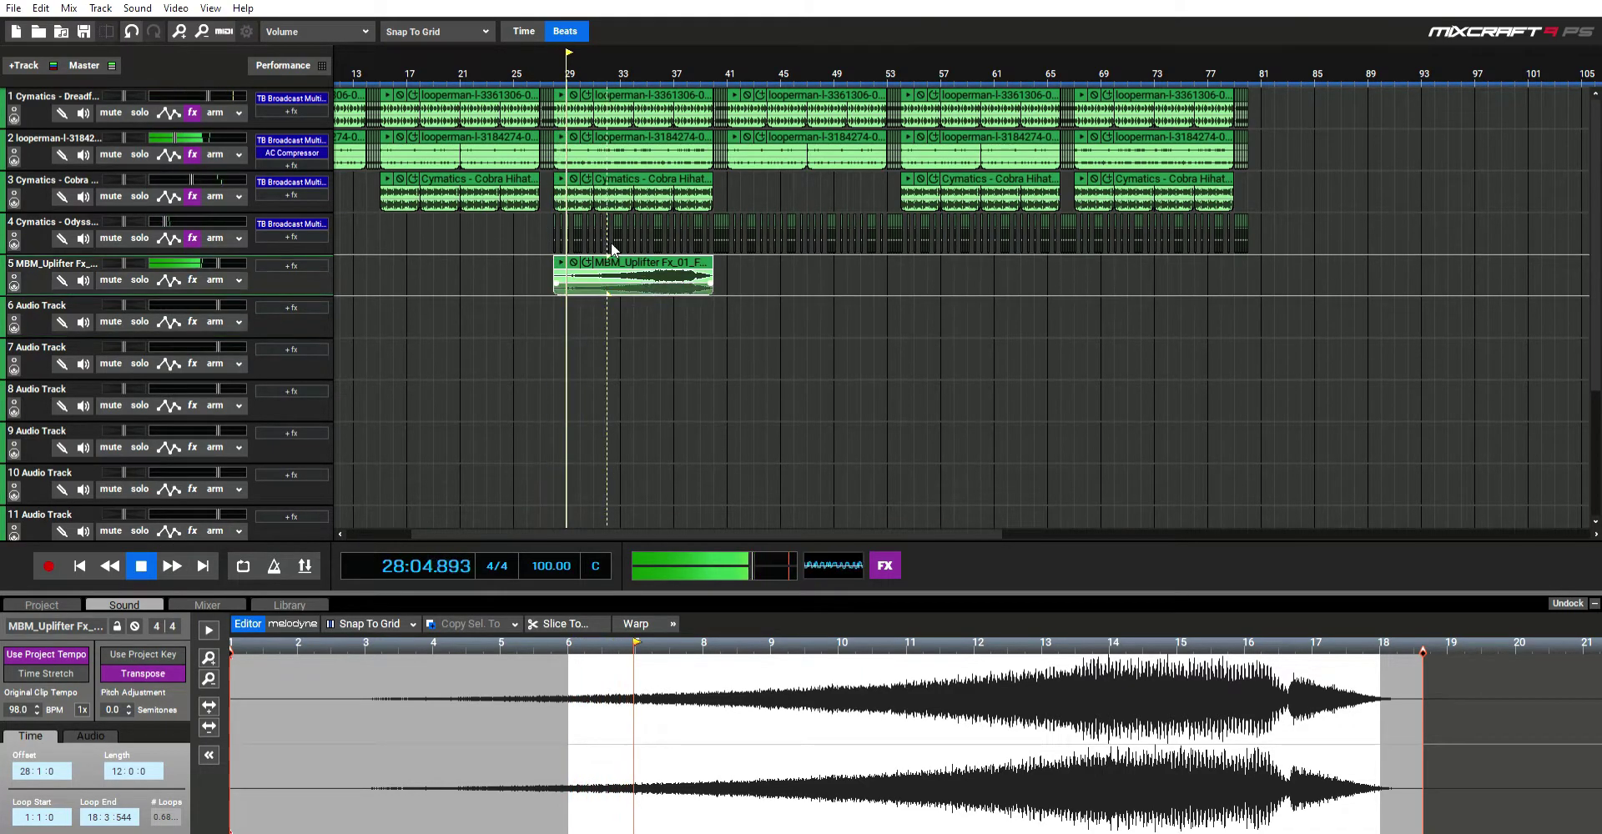
{"action": "left_click", "coordinate": [139, 654]}
{"action": "left_click_drag", "start_coordinate": [128, 706], "coordinate": [129, 690]}
{"action": "scroll", "coordinate": [130, 697], "scroll_direction": "up", "scroll_amount": 5}
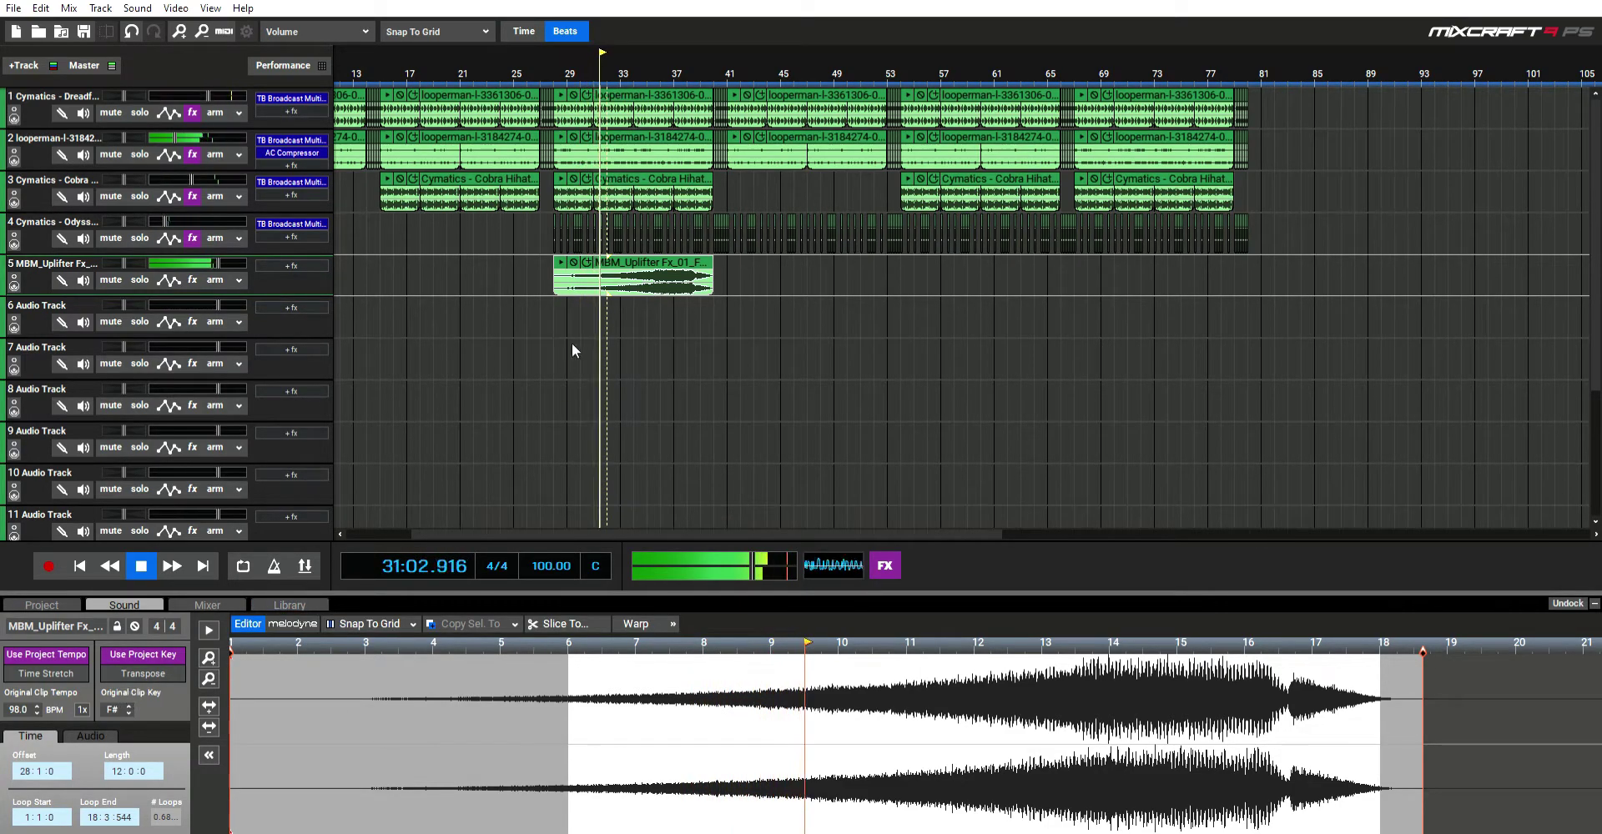
{"action": "key", "text": "Delete"}
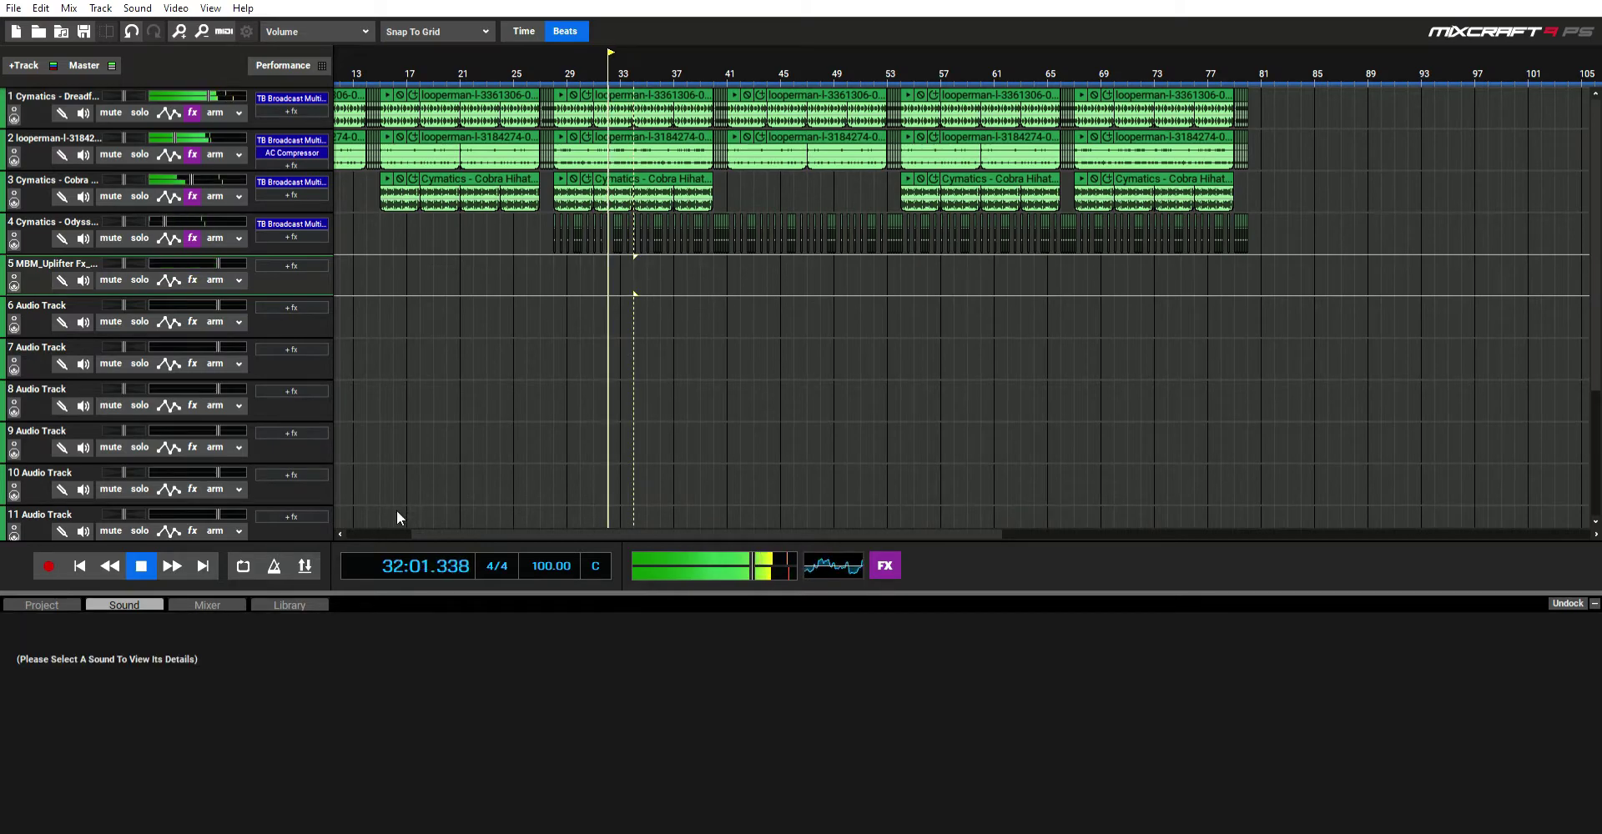
Step: Place MBM_Impact Fx_01_FRK on track 5 at bar 28 and add the TB Broadcast Multi effect to the track
{"action": "left_click", "coordinate": [289, 605]}
{"action": "scroll", "coordinate": [297, 762], "scroll_direction": "up", "scroll_amount": 10}
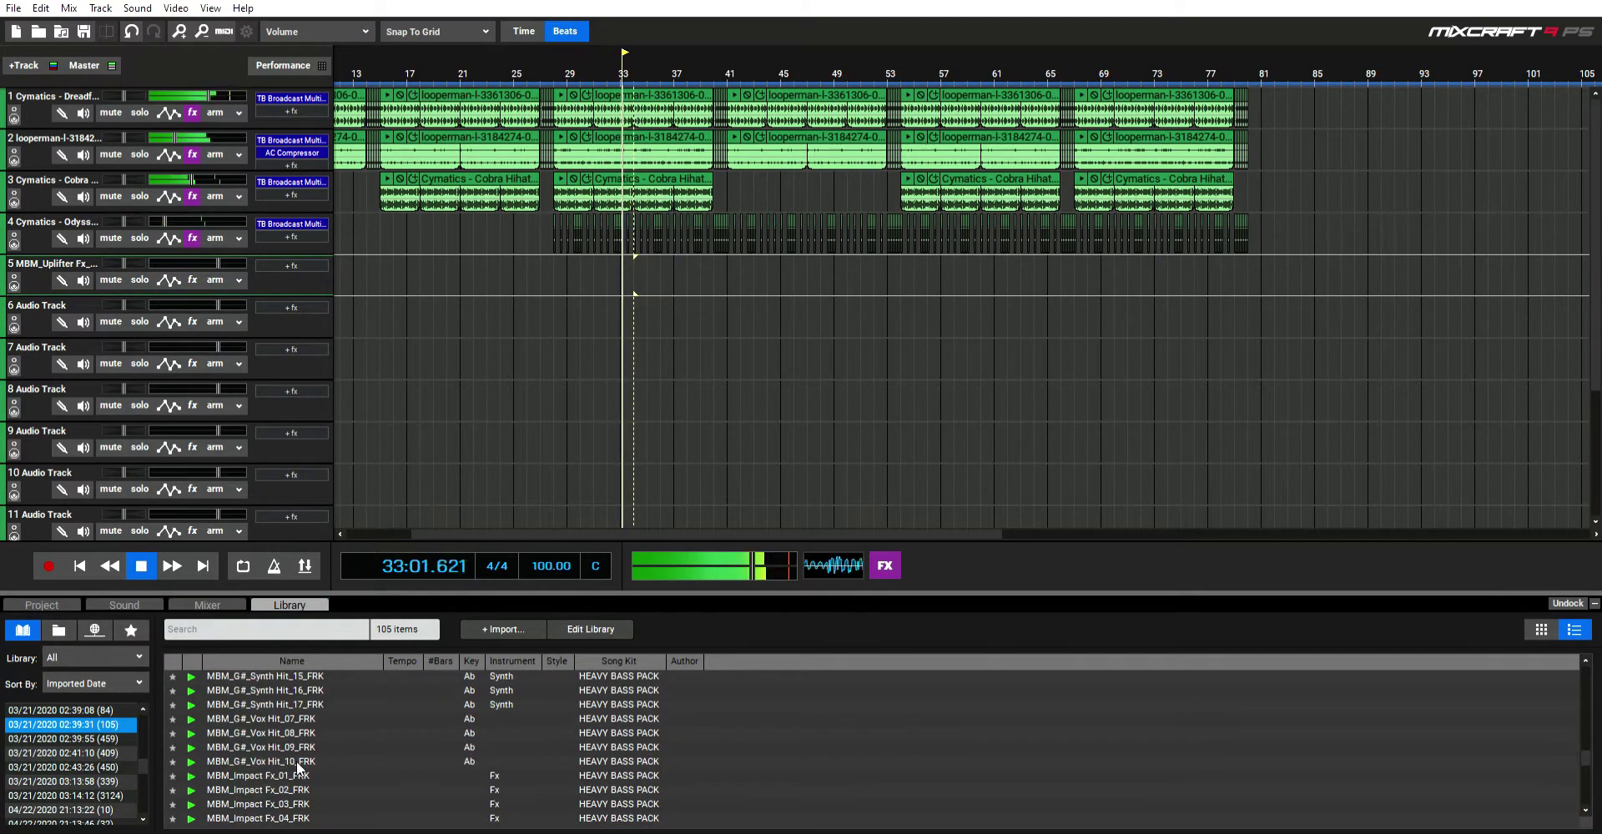
{"action": "left_click", "coordinate": [297, 776]}
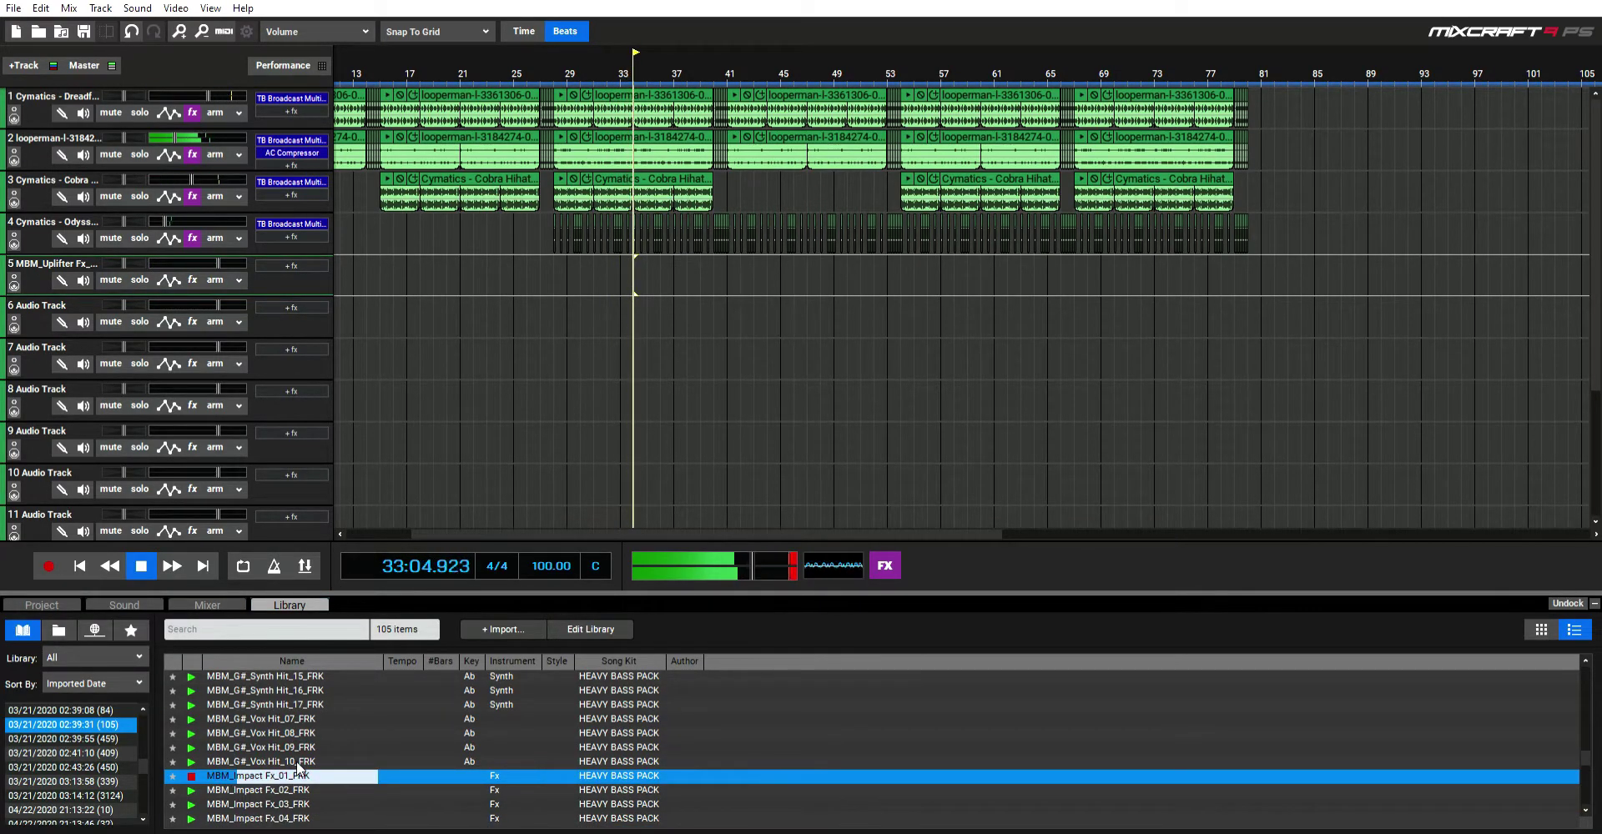
{"action": "left_click_drag", "start_coordinate": [303, 768], "coordinate": [558, 262]}
{"action": "left_click", "coordinate": [540, 298]}
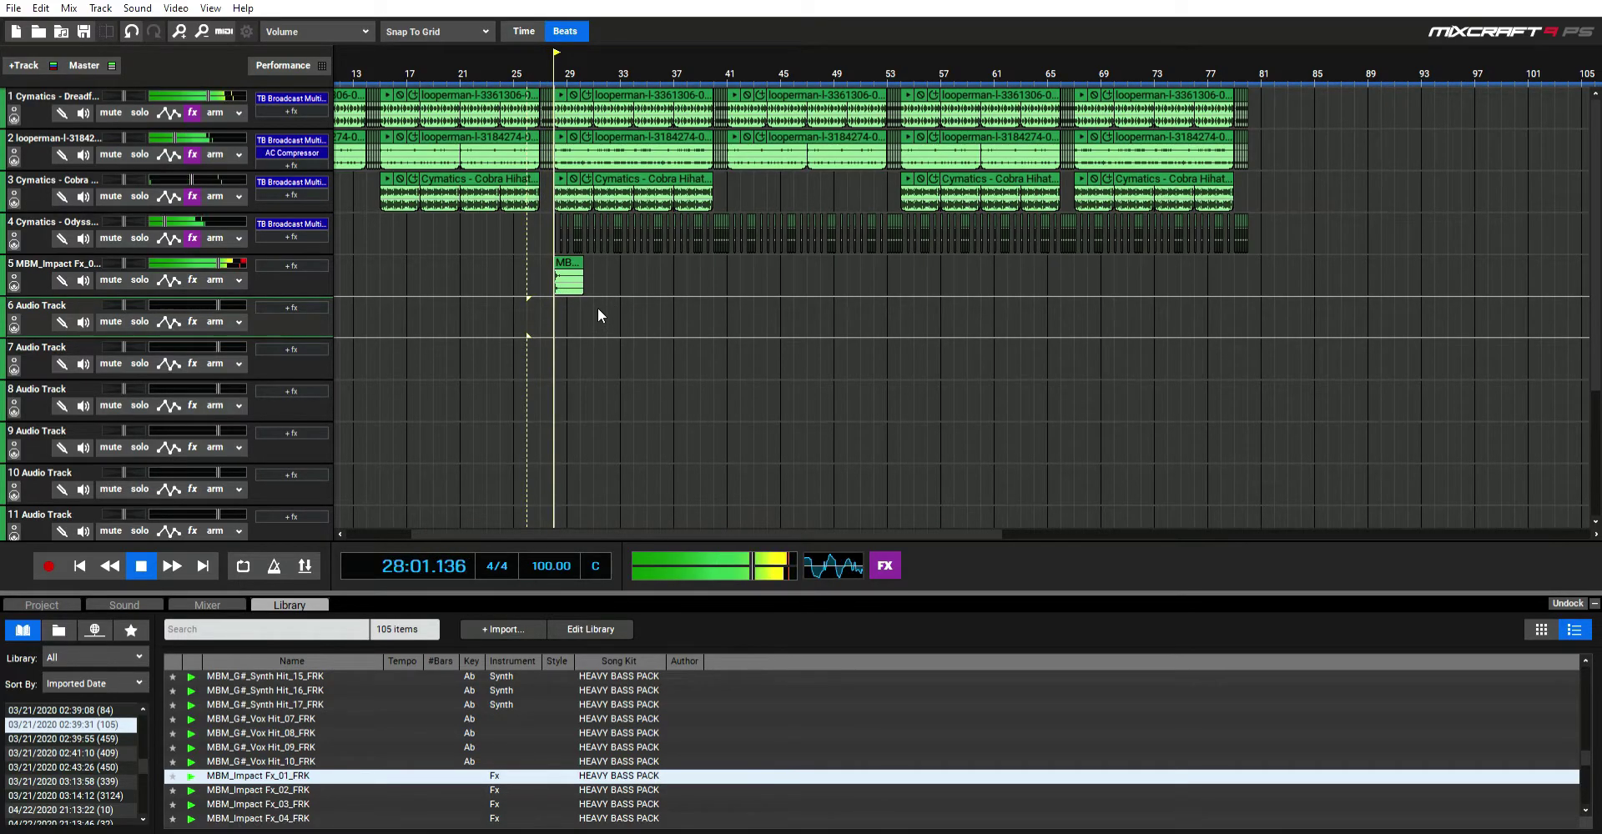
{"action": "left_click", "coordinate": [189, 265]}
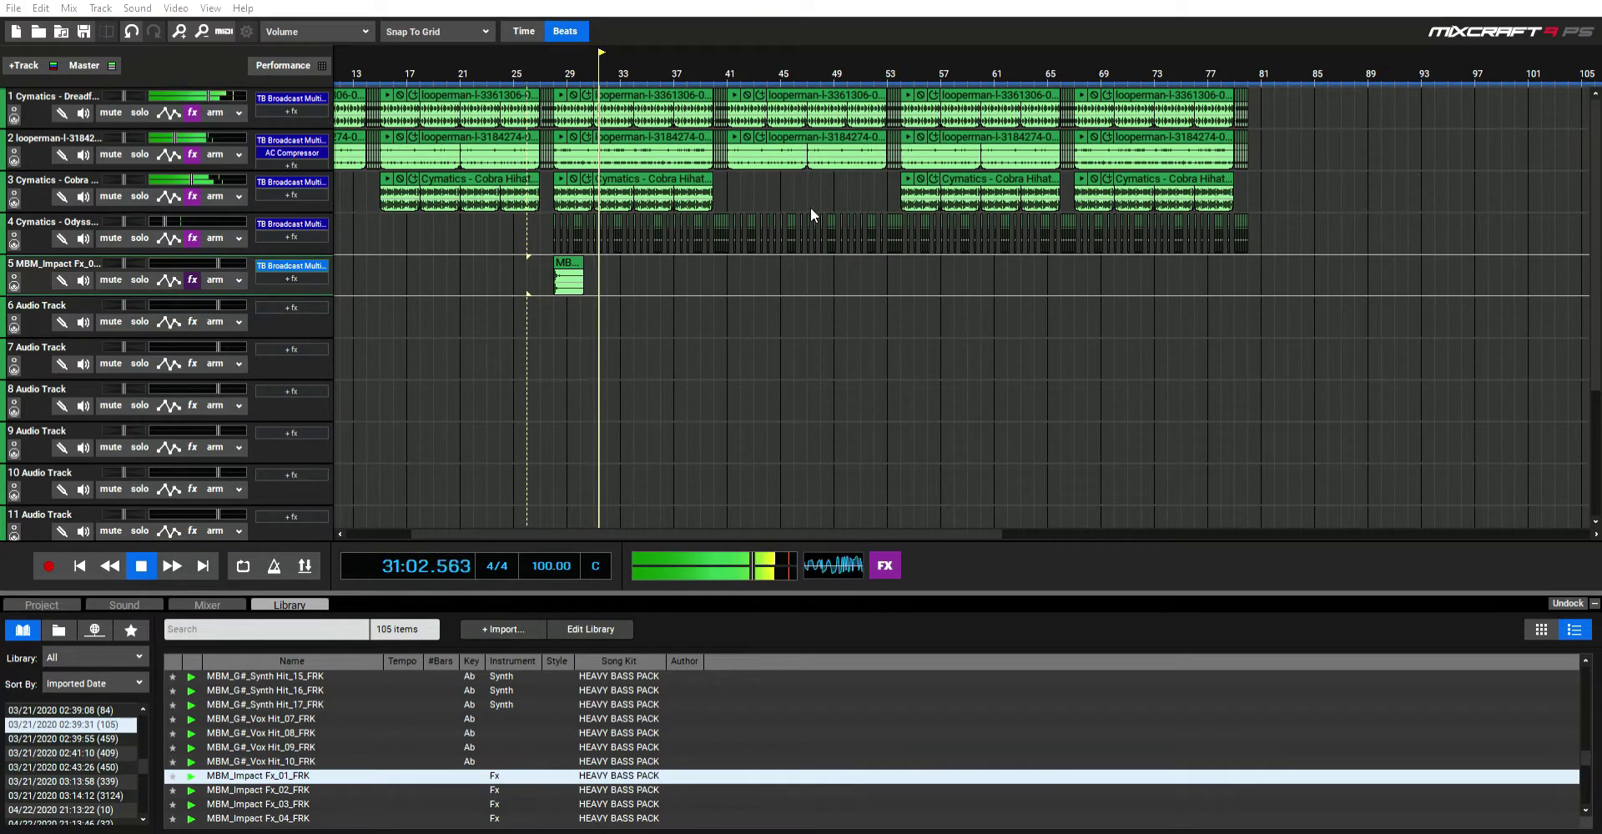
Step: Shorten the impact clip at bar 28 to about an eighth of a bar, checking each trim in playback
{"action": "scroll", "coordinate": [784, 344], "scroll_direction": "up", "scroll_amount": 2}
{"action": "left_click", "coordinate": [819, 324]}
{"action": "left_click_drag", "start_coordinate": [981, 281], "coordinate": [868, 284]}
{"action": "key", "text": "Delete"}
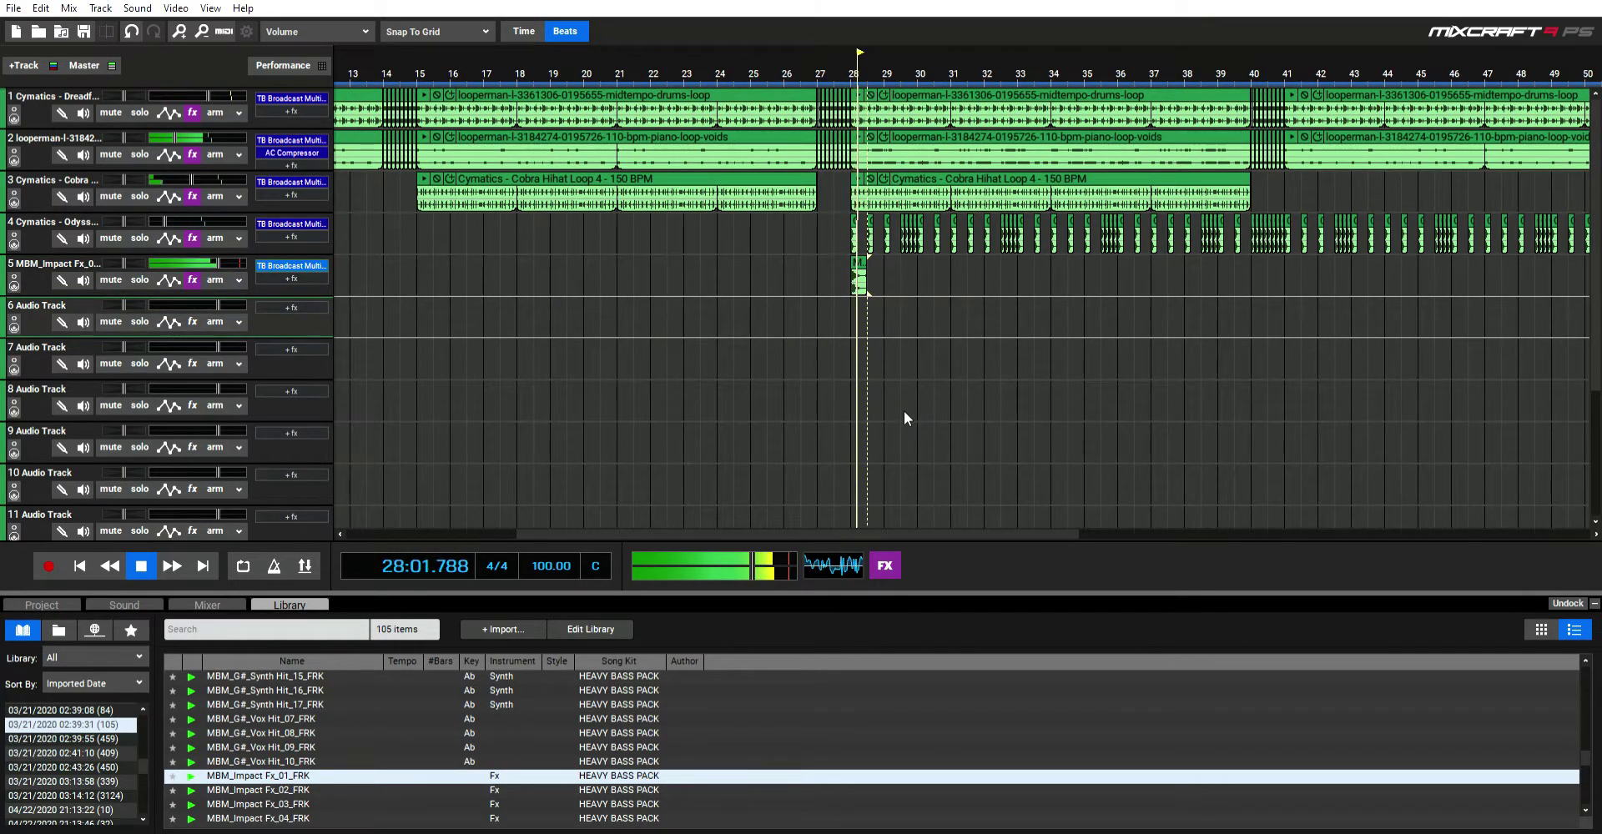
{"action": "scroll", "coordinate": [893, 335], "scroll_direction": "up", "scroll_amount": 1}
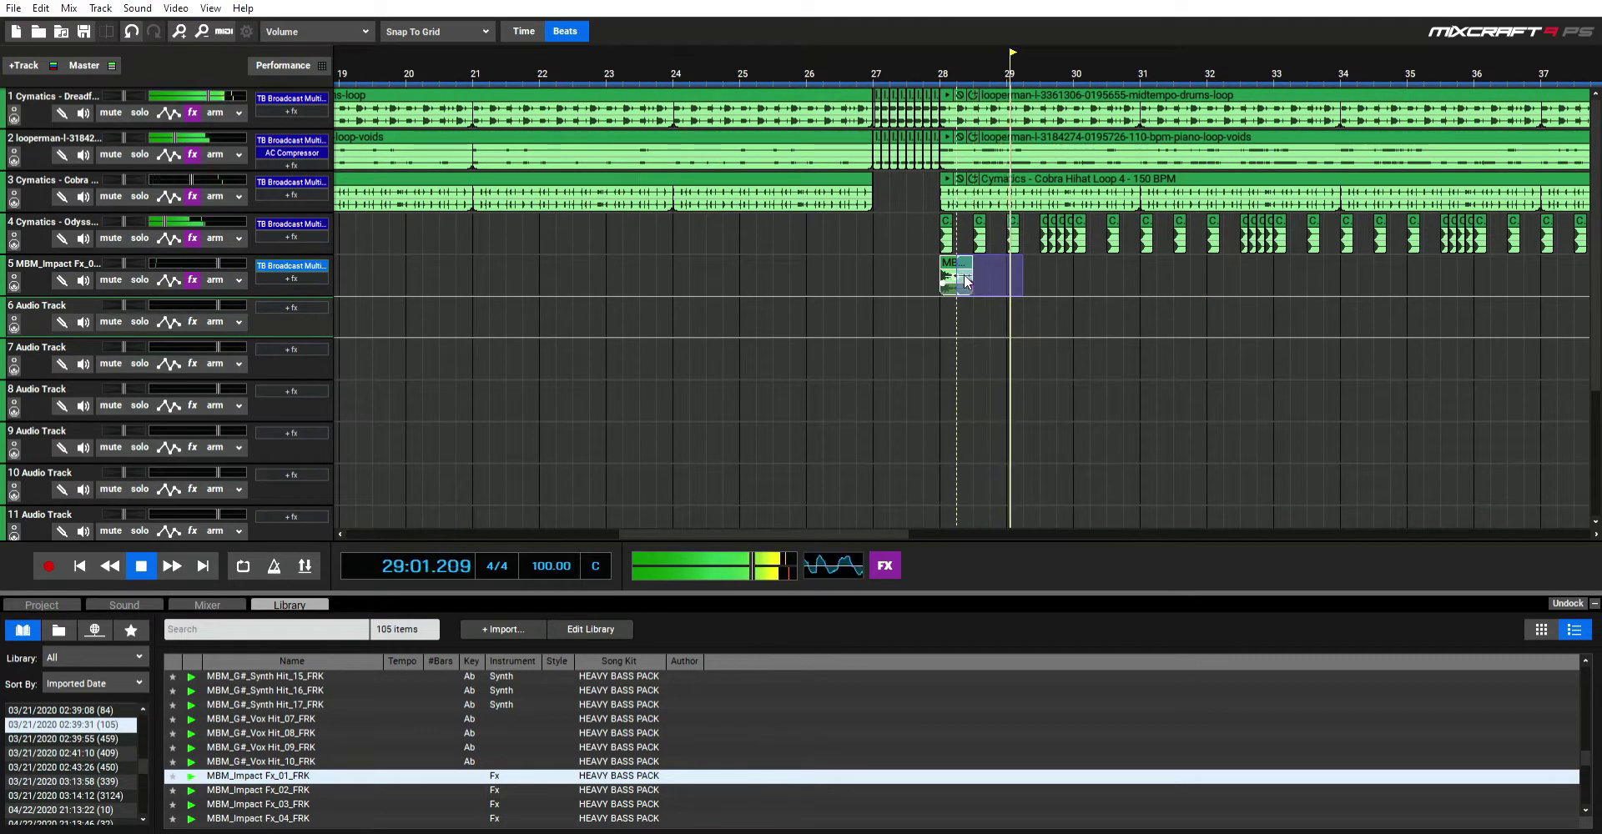
{"action": "left_click", "coordinate": [917, 312]}
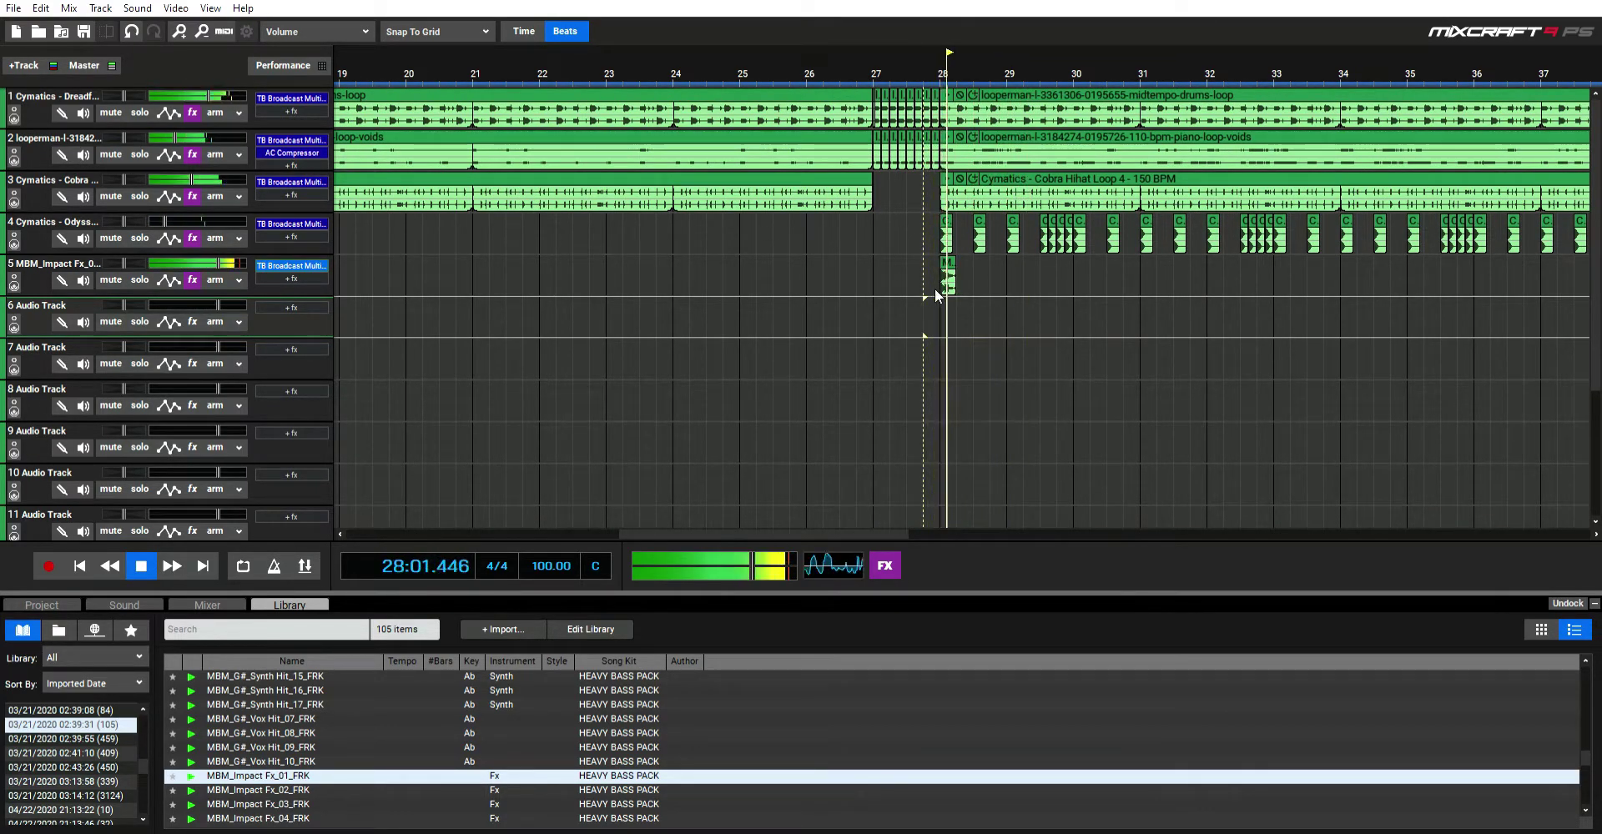
{"action": "scroll", "coordinate": [973, 253], "scroll_direction": "up", "scroll_amount": 1}
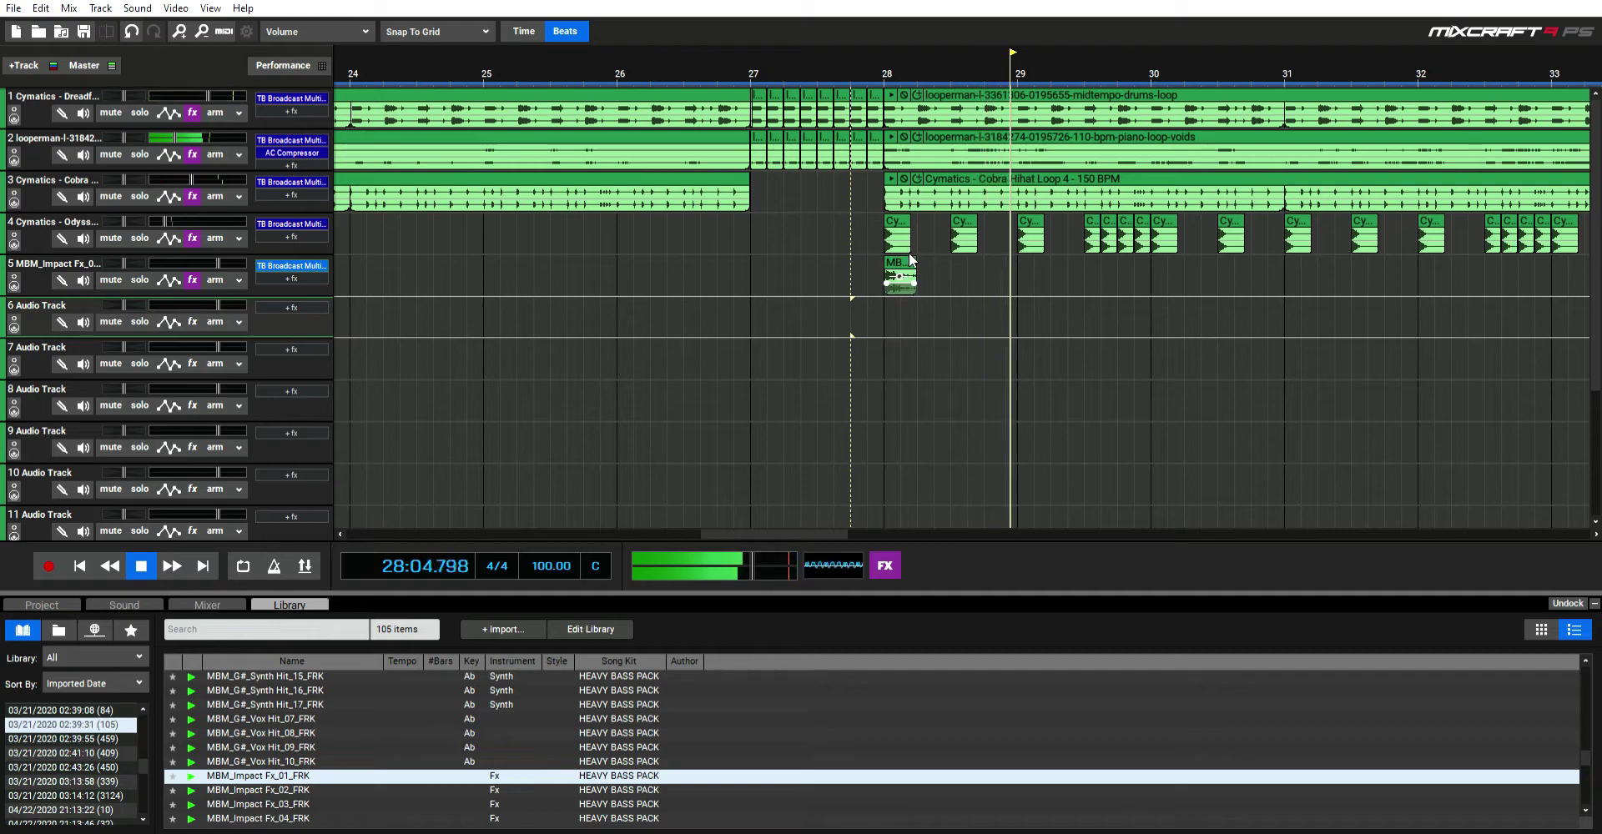
{"action": "left_click_drag", "start_coordinate": [915, 280], "coordinate": [900, 280]}
{"action": "left_click", "coordinate": [855, 309]}
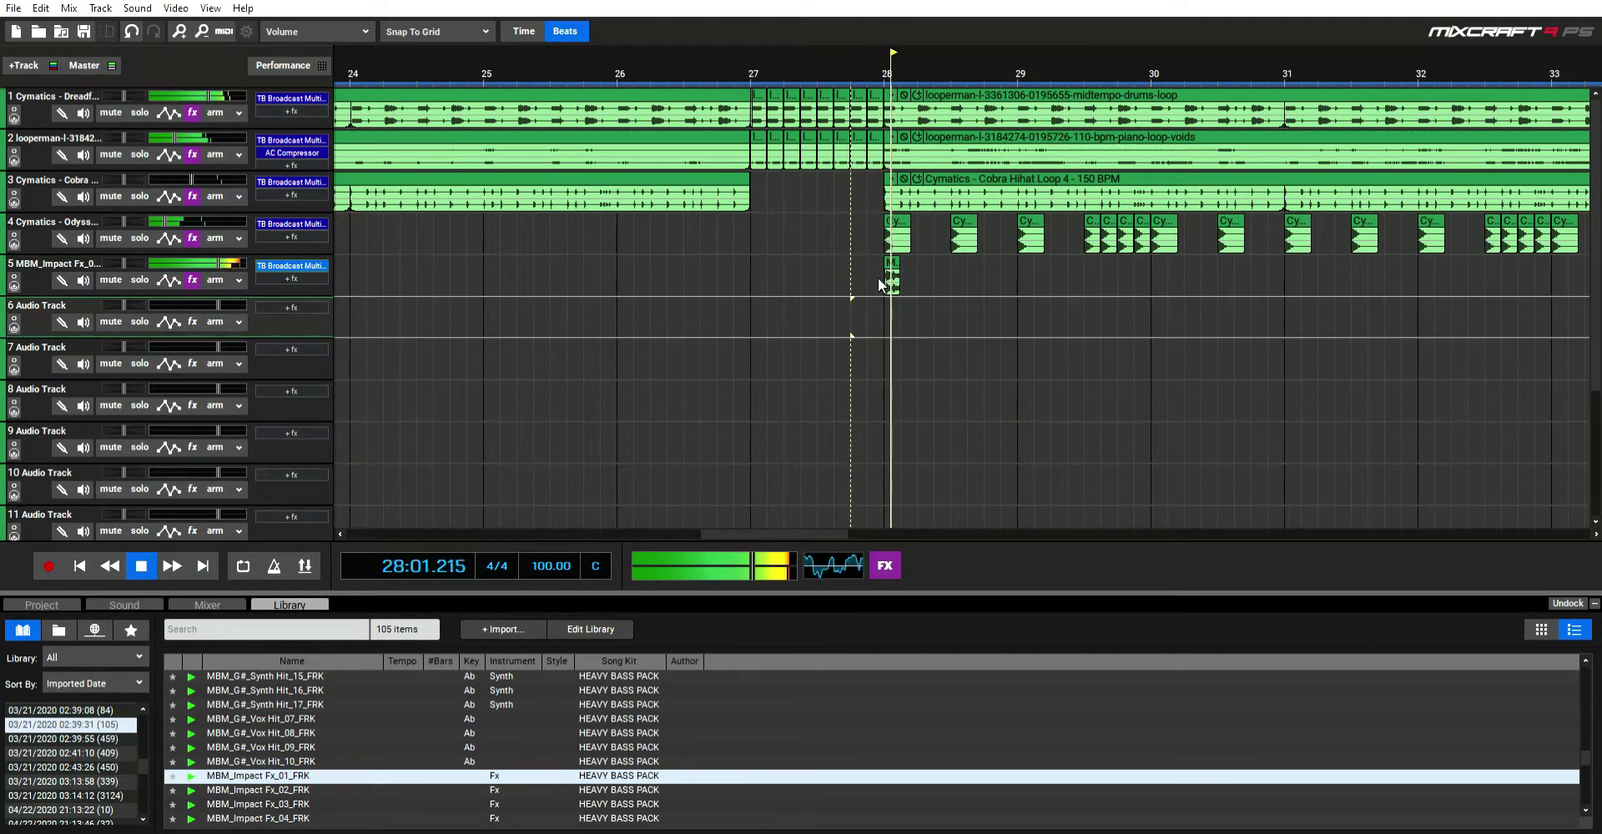
{"action": "left_click", "coordinate": [895, 286]}
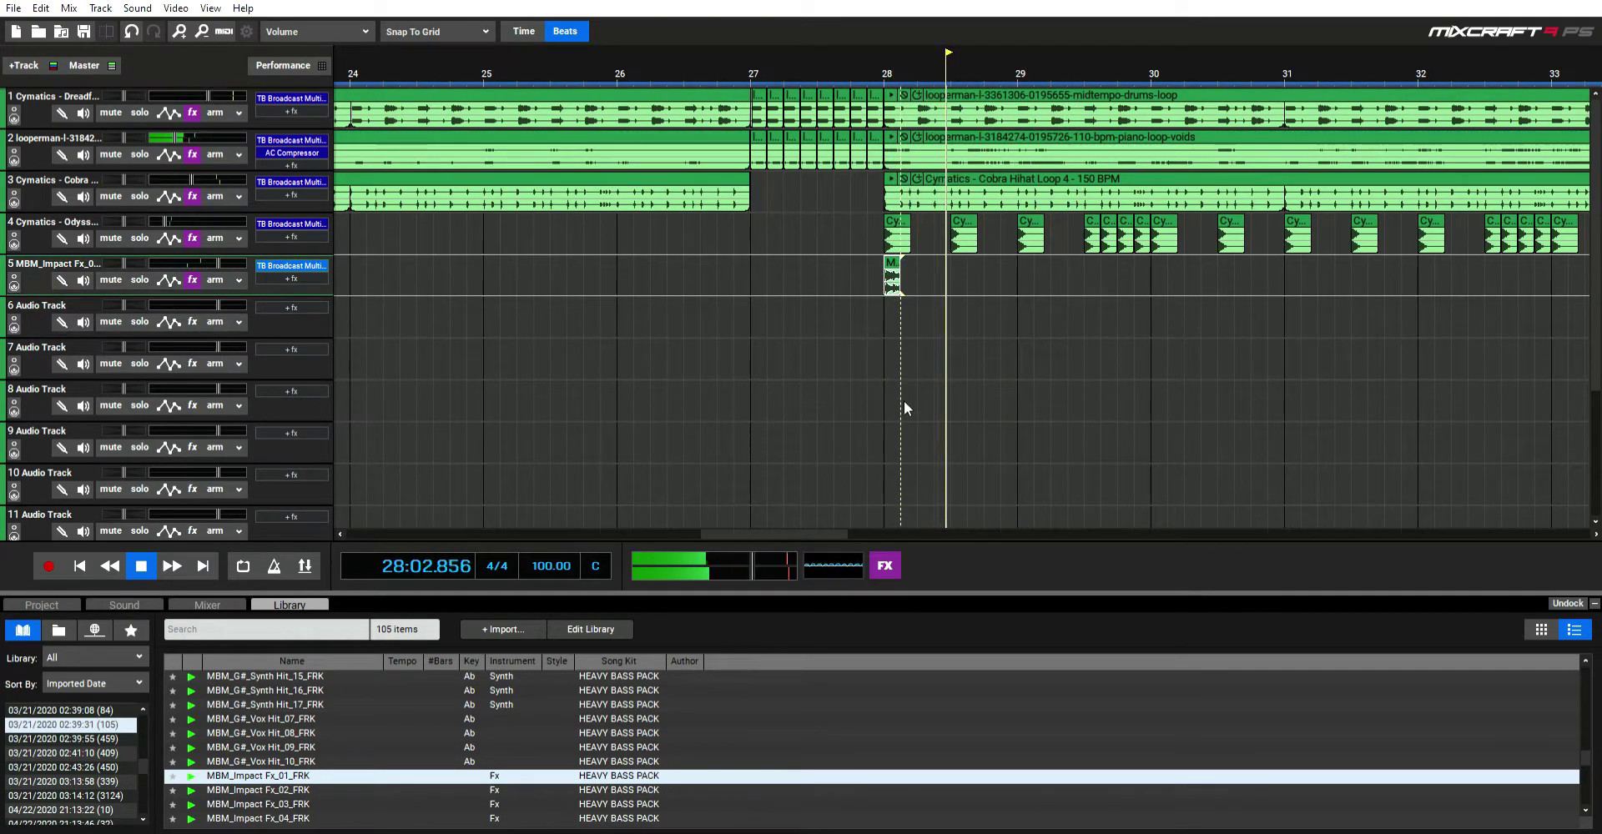
Step: Paste four copies of the shortened impact clip on track 5 under the rapid claps just before bar 30
{"action": "left_click", "coordinate": [1084, 274]}
{"action": "key", "text": "ctrl+v"}
{"action": "left_click", "coordinate": [886, 314]}
{"action": "left_click", "coordinate": [1100, 280]}
{"action": "key", "text": "ctrl+v"}
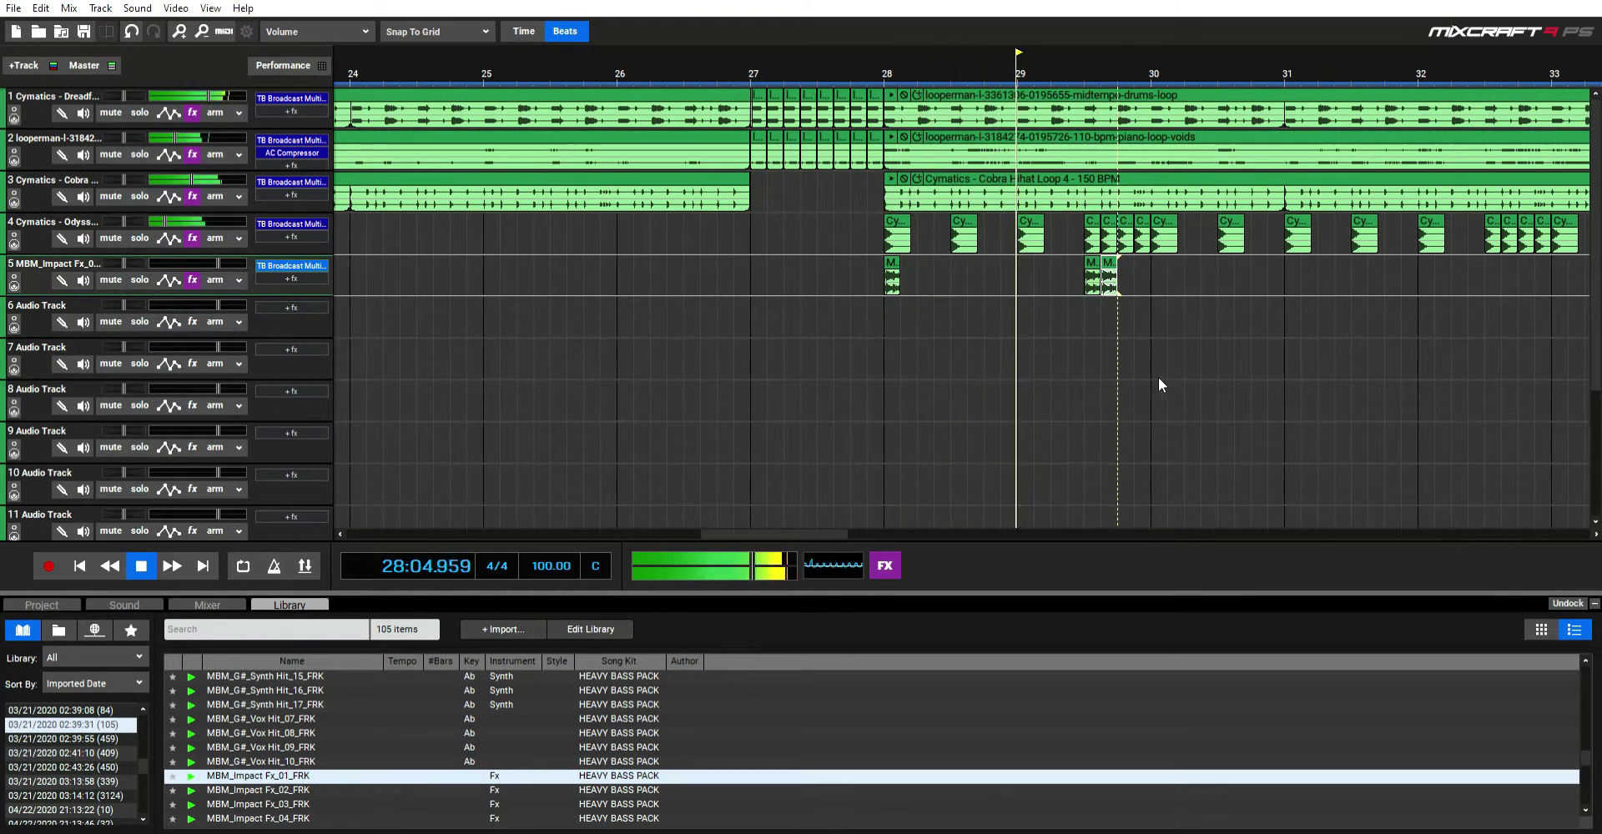
{"action": "key", "text": "ctrl+v"}
{"action": "key", "text": "ctrl+v"}
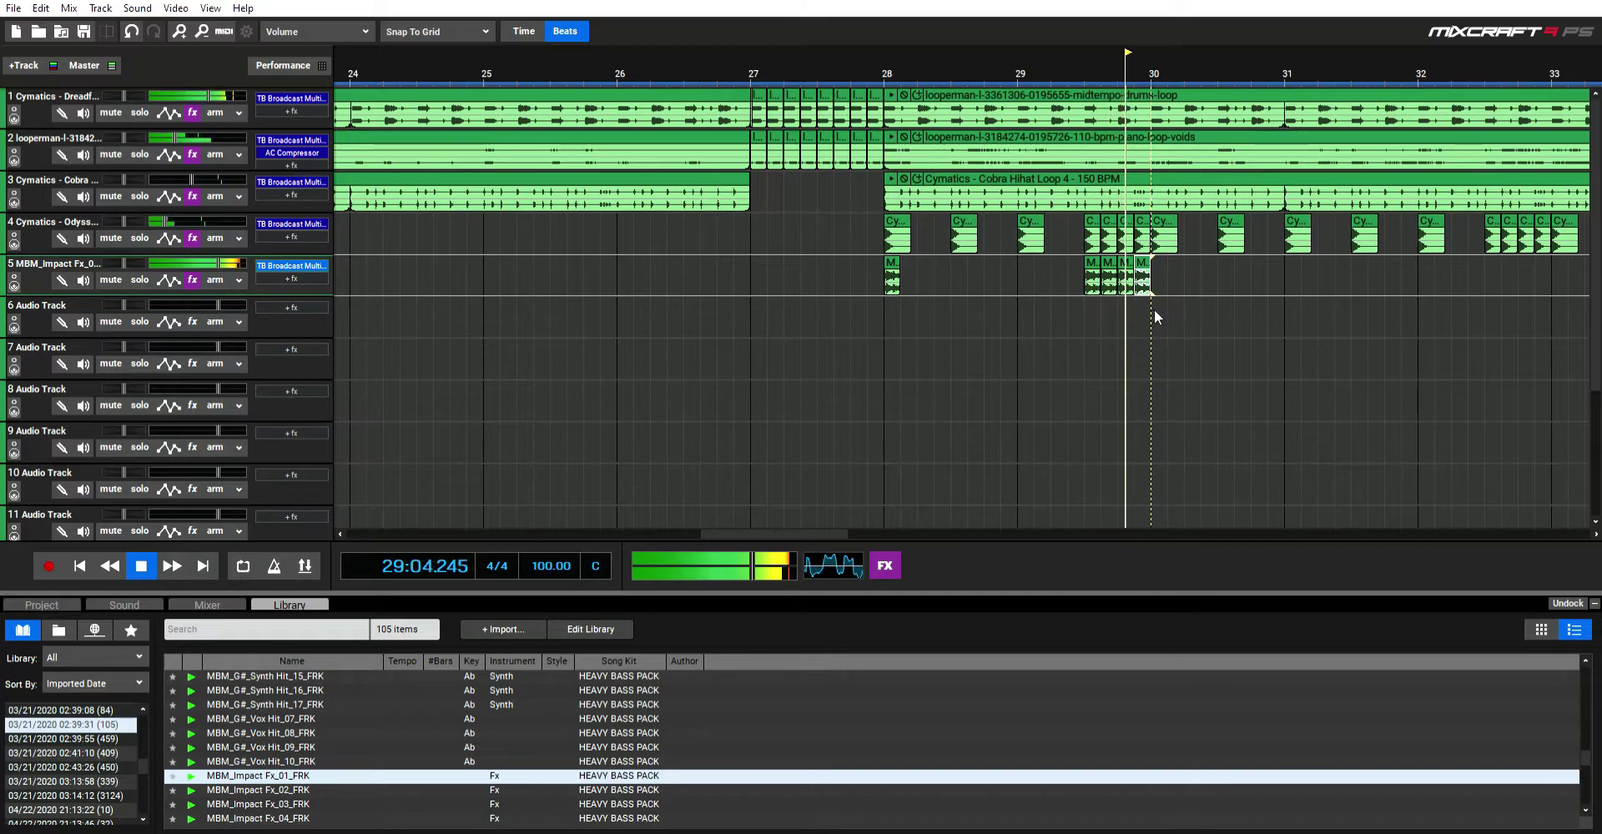
Step: Delete all the impact clips from track 5
{"action": "scroll", "coordinate": [1165, 309], "scroll_direction": "down", "scroll_amount": 1}
{"action": "left_click_drag", "start_coordinate": [1009, 270], "coordinate": [807, 270]}
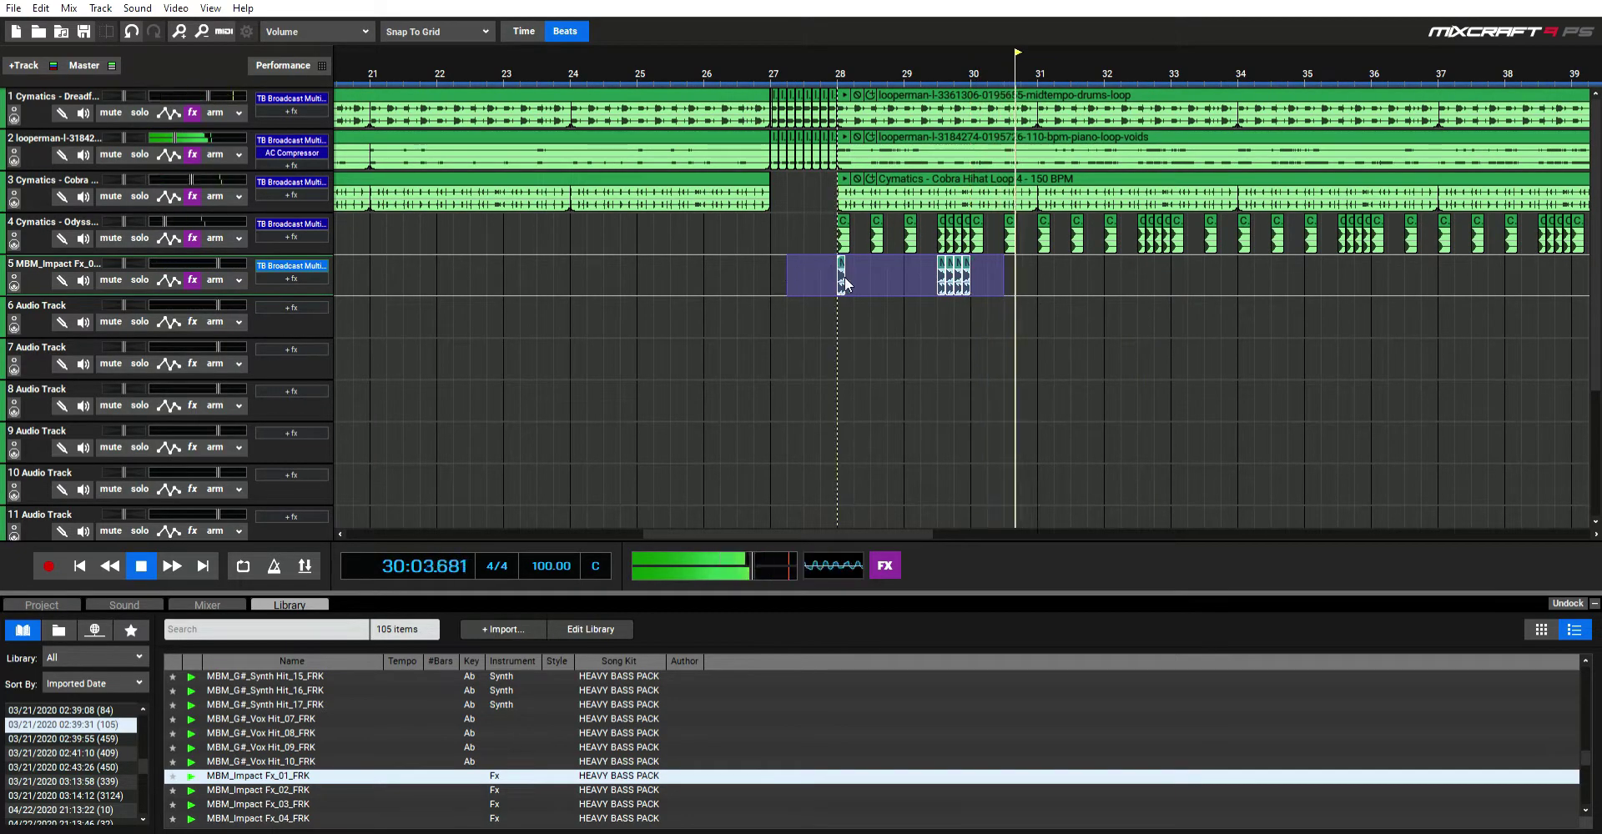
{"action": "key", "text": "Delete"}
Step: Audition the ZombieMario FxNoise loop in the 03/21/2020 02:38:15 import and, with playback stopped, the BrainCrusher Pluck loop in the 02:36:20 import
{"action": "scroll", "coordinate": [75, 751], "scroll_direction": "up", "scroll_amount": 2}
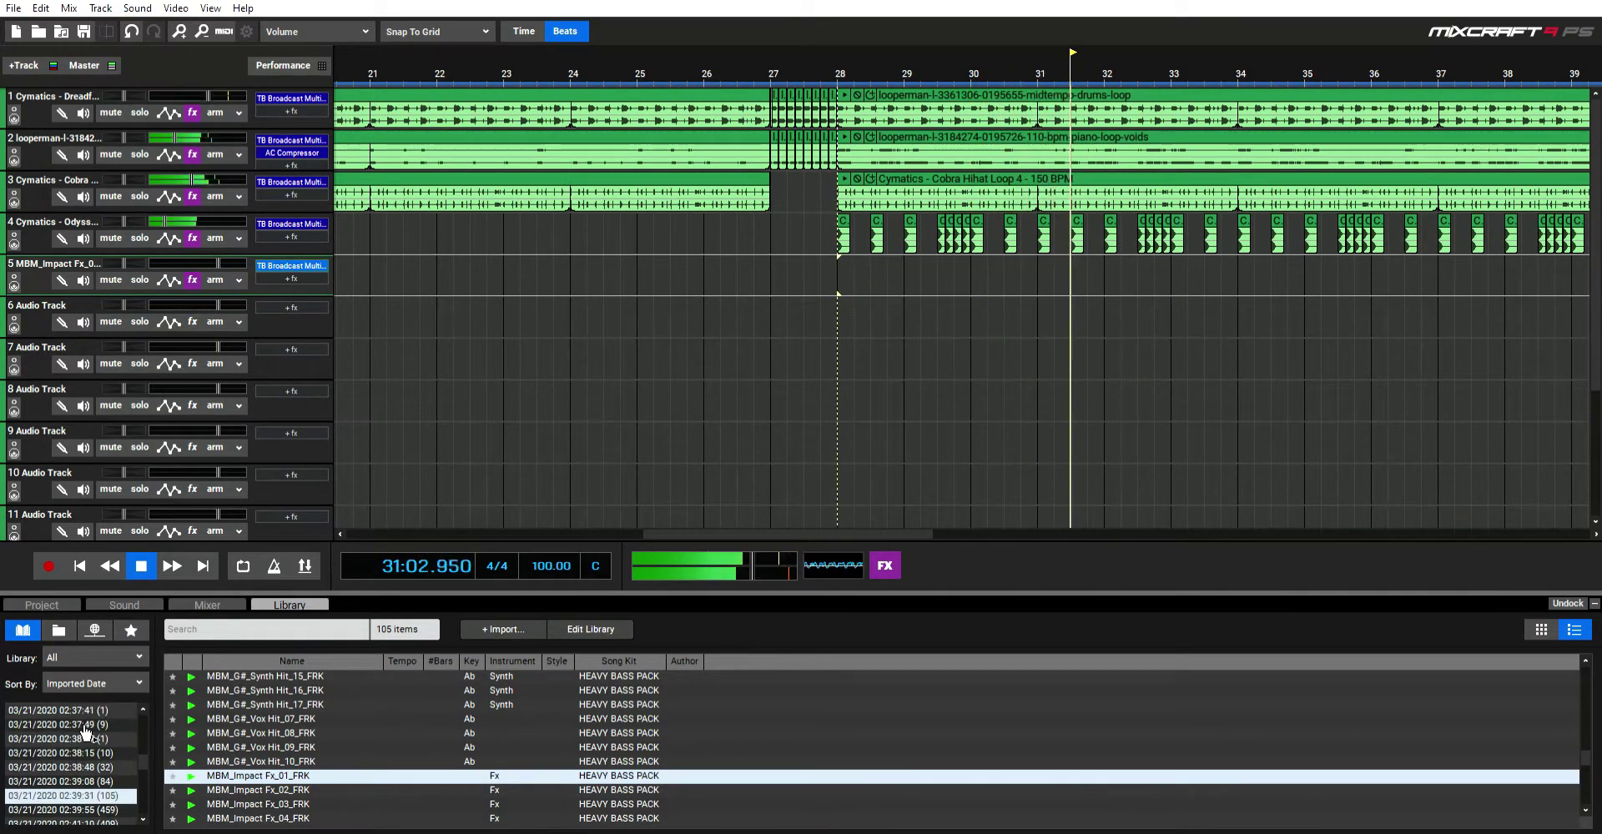
{"action": "left_click", "coordinate": [67, 738]}
{"action": "left_click", "coordinate": [67, 752]}
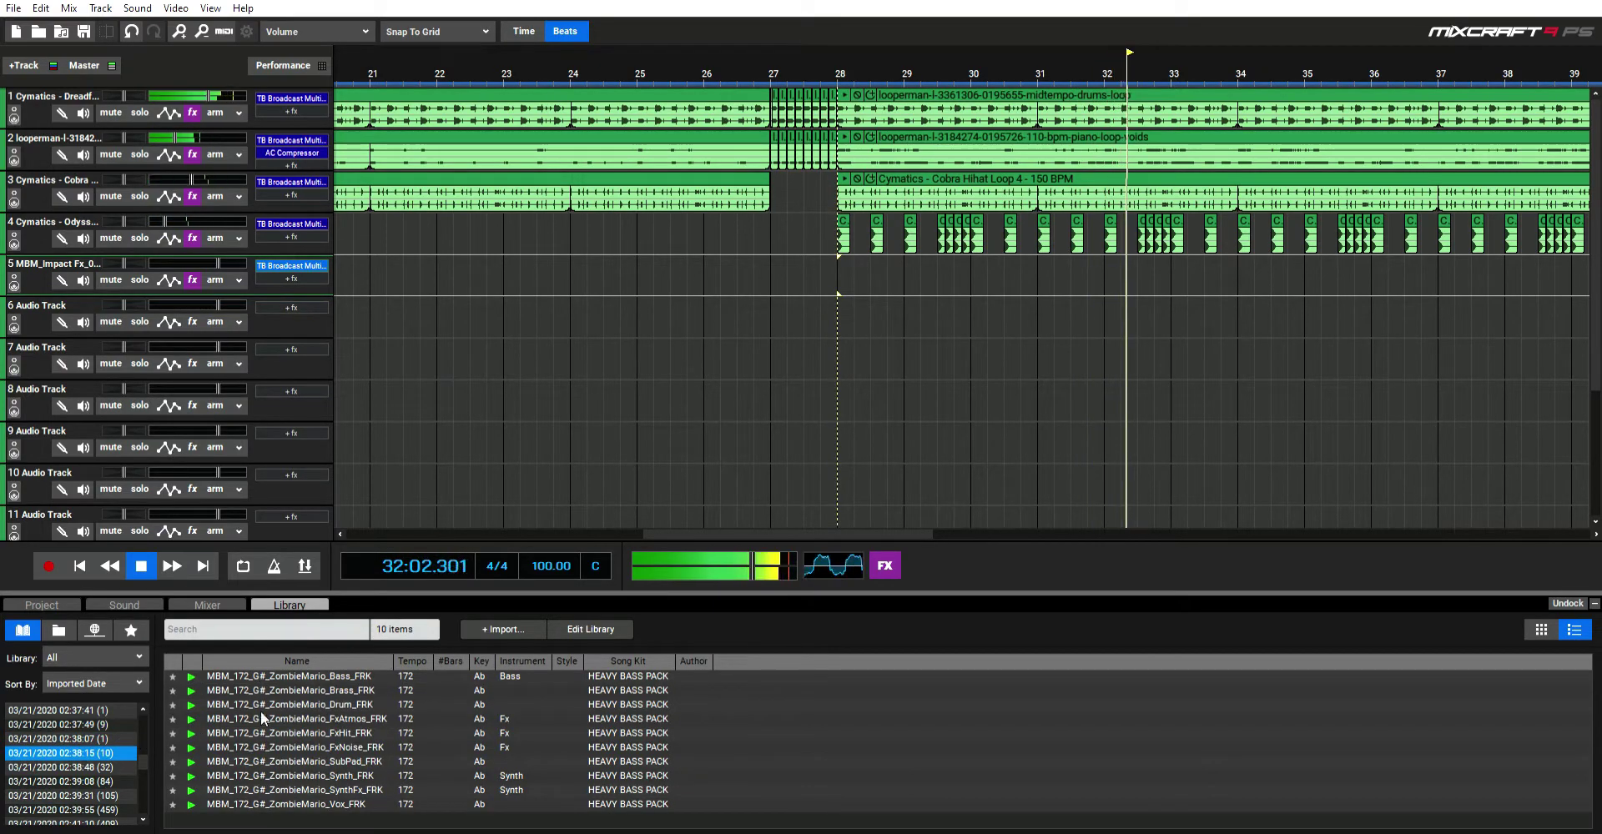
{"action": "left_click", "coordinate": [287, 746]}
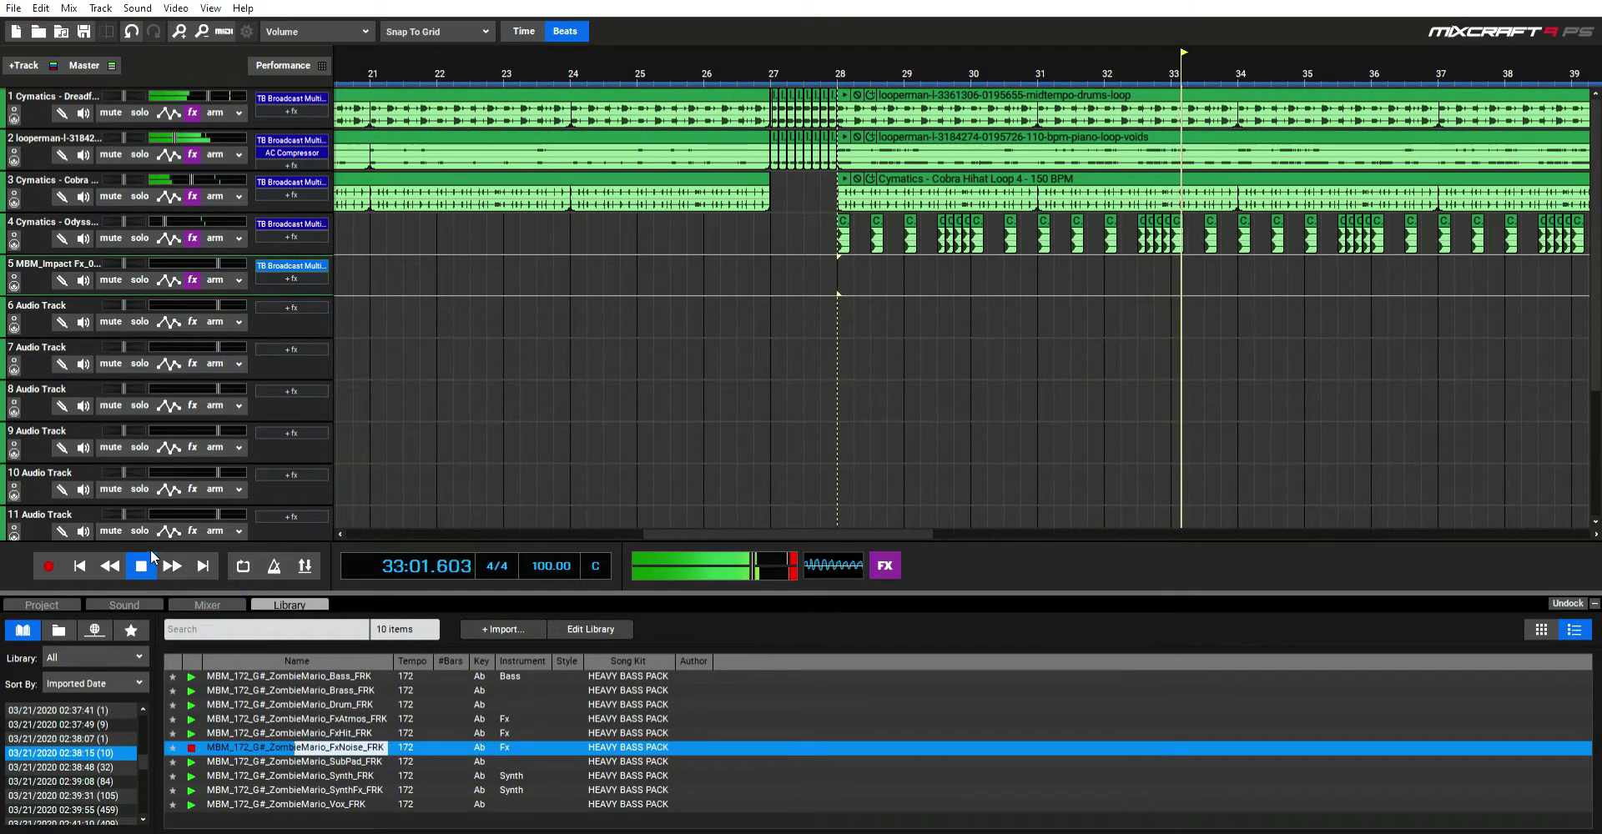
{"action": "key", "text": "space"}
{"action": "scroll", "coordinate": [106, 716], "scroll_direction": "up", "scroll_amount": 2}
{"action": "left_click", "coordinate": [107, 721]}
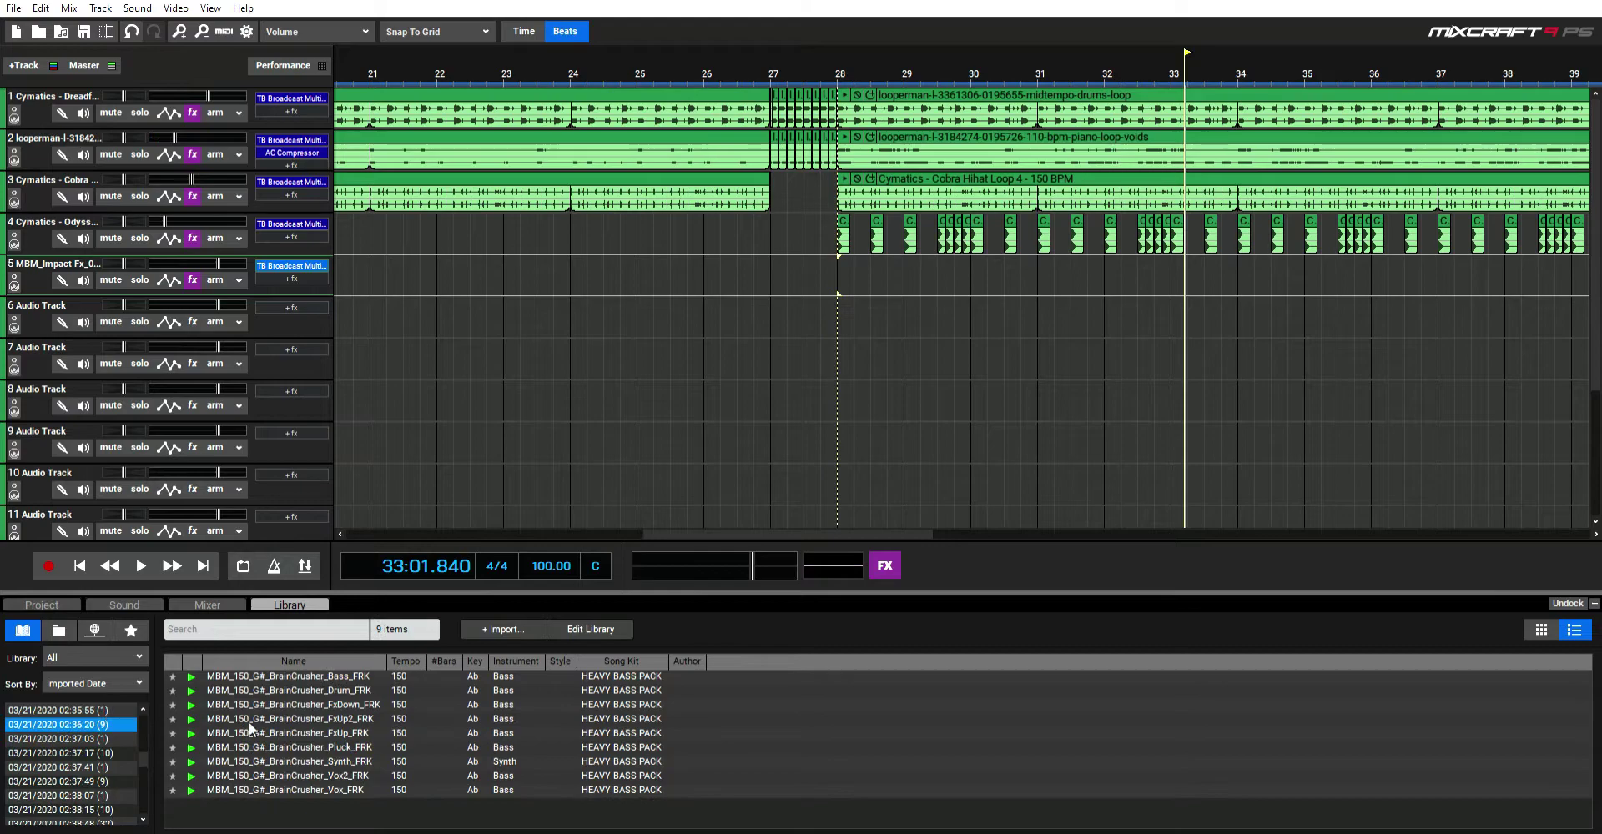
{"action": "left_click", "coordinate": [253, 746]}
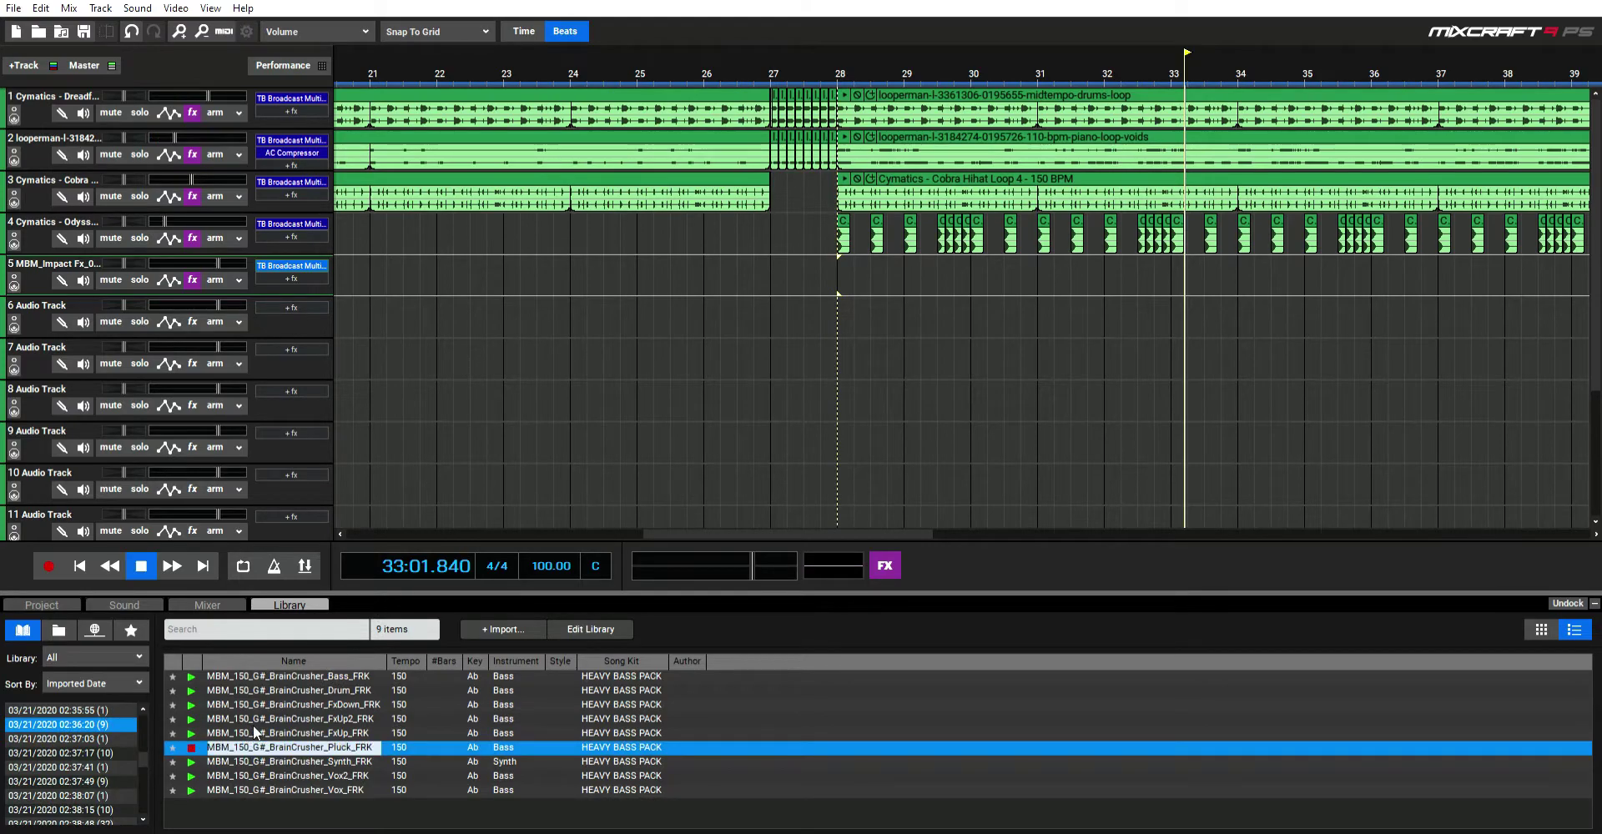
Step: Browse the 03/21/2020 02:34:58 and 02:33:13 imports, auditioning SEV3_A#_150_Vox_03_FRK in the latter
{"action": "scroll", "coordinate": [106, 731], "scroll_direction": "up", "scroll_amount": 2}
{"action": "left_click", "coordinate": [105, 738]}
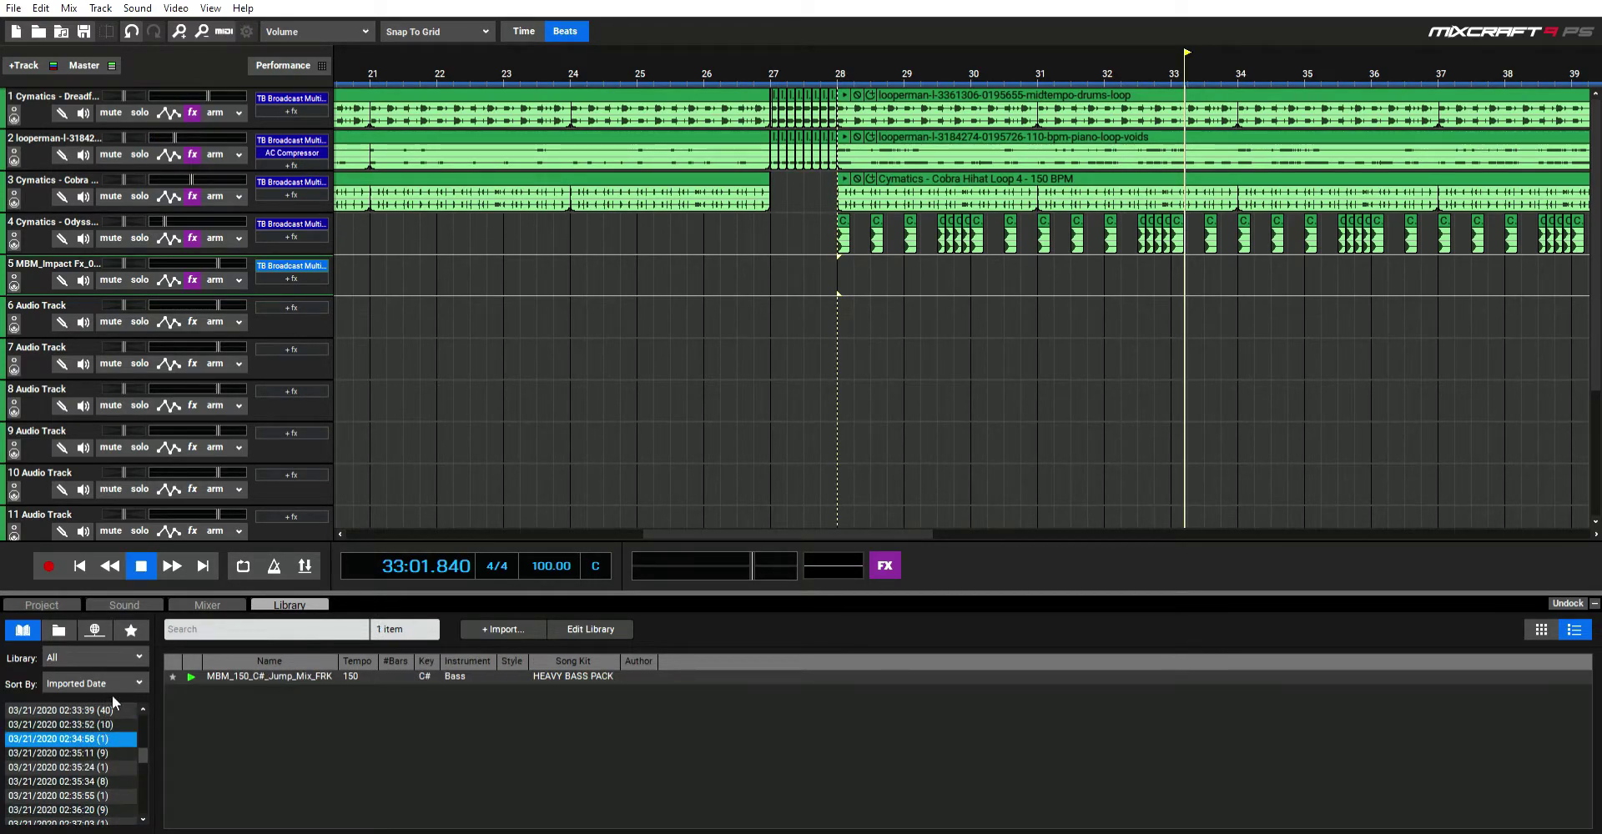
{"action": "scroll", "coordinate": [111, 695], "scroll_direction": "up", "scroll_amount": 2}
{"action": "left_click", "coordinate": [112, 706]}
{"action": "left_click", "coordinate": [80, 751]}
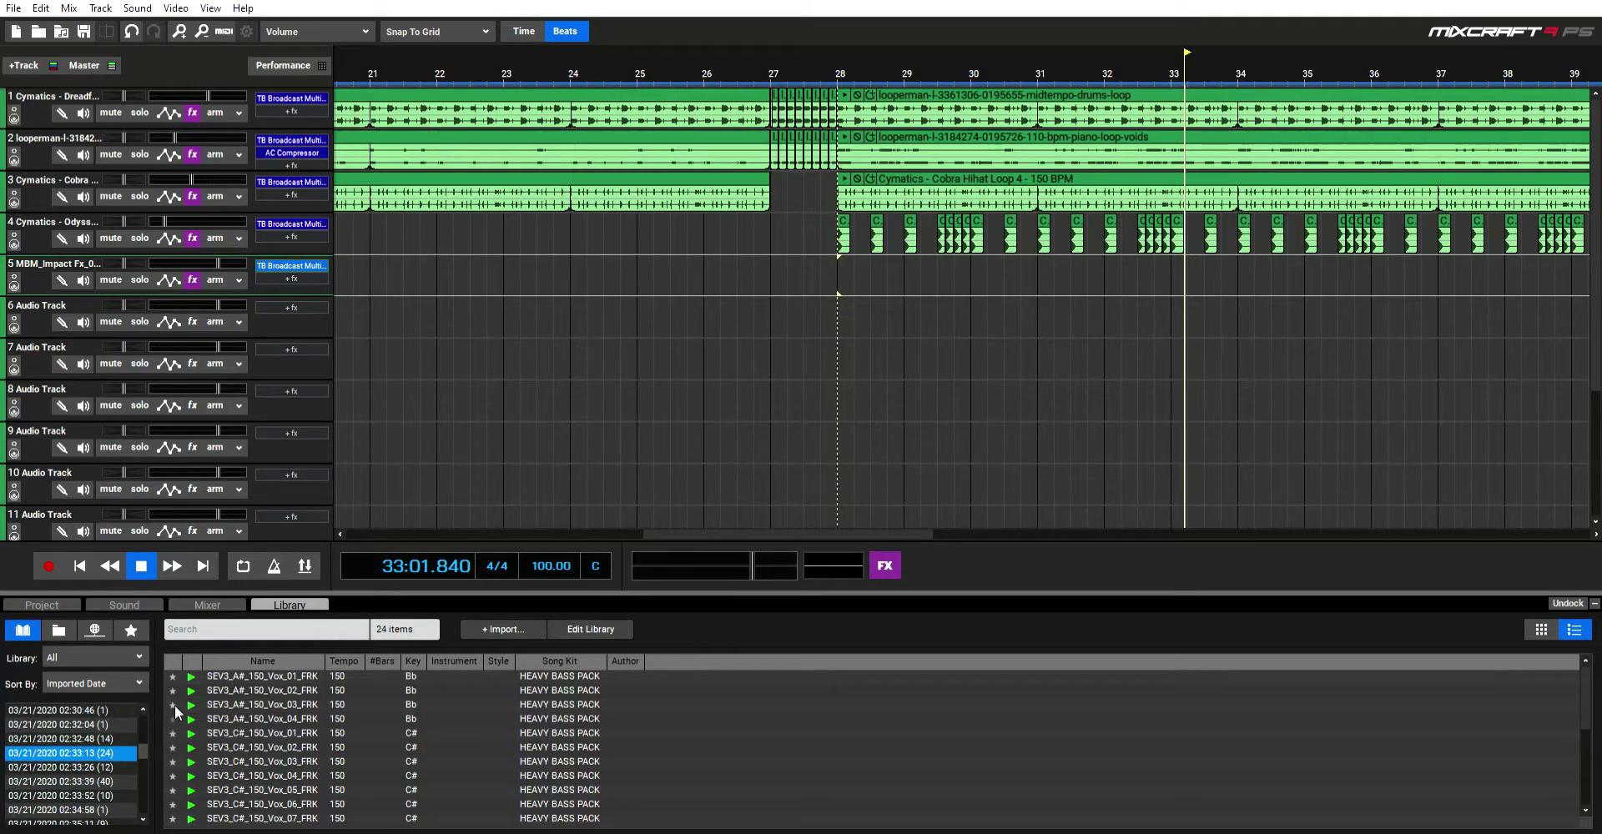
{"action": "left_click", "coordinate": [354, 703]}
Step: Audition Cymatics 2020 Dark Melody Loops 10 and 12 in the 01/10/2020 01:03:49 import
{"action": "scroll", "coordinate": [134, 728], "scroll_direction": "up", "scroll_amount": 5}
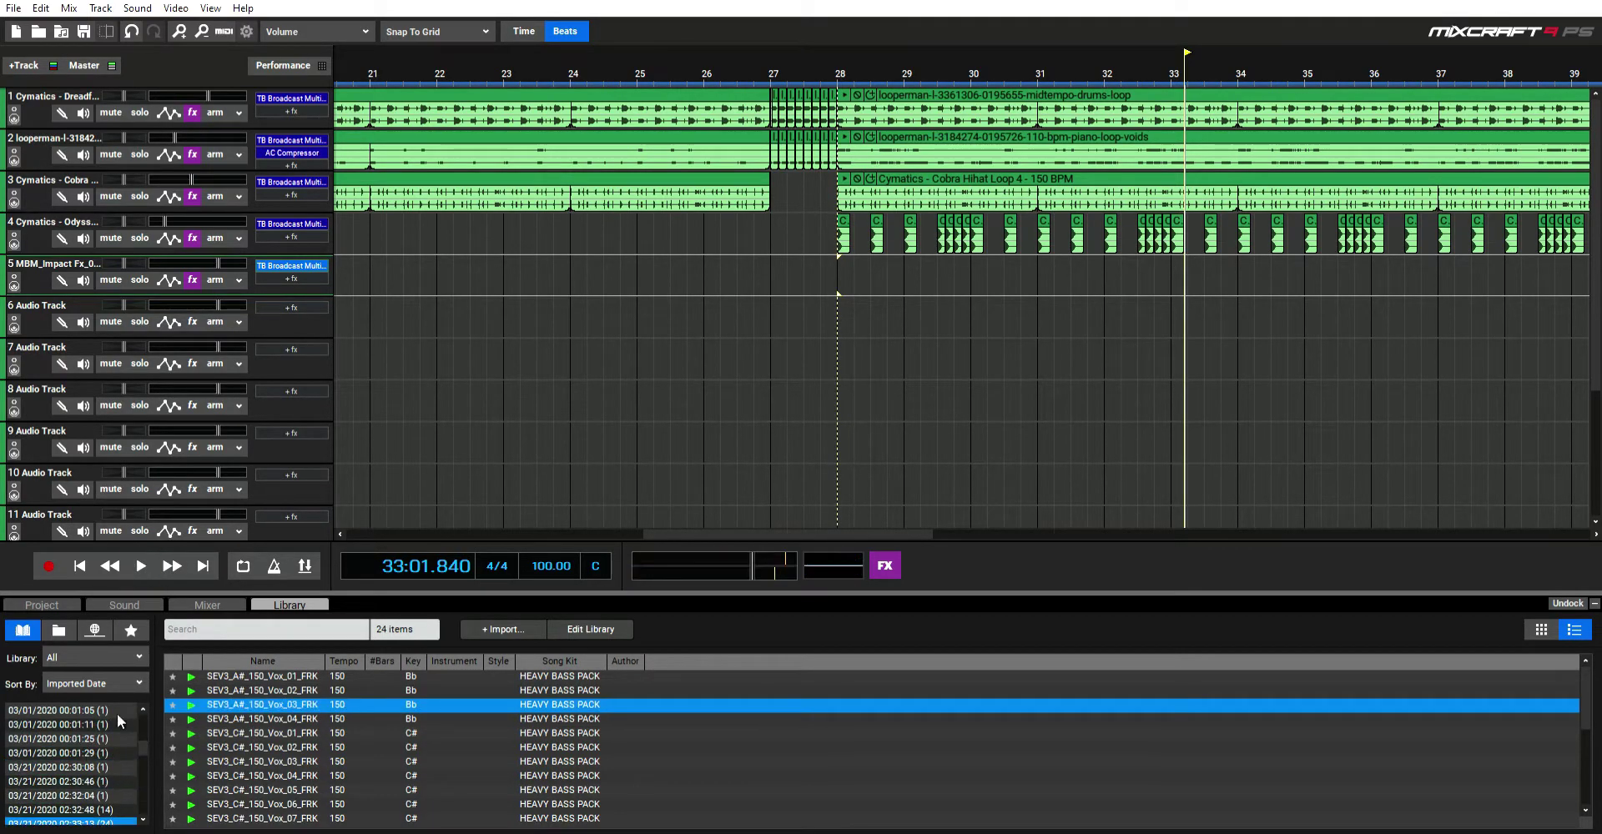
{"action": "scroll", "coordinate": [100, 726], "scroll_direction": "up", "scroll_amount": 10}
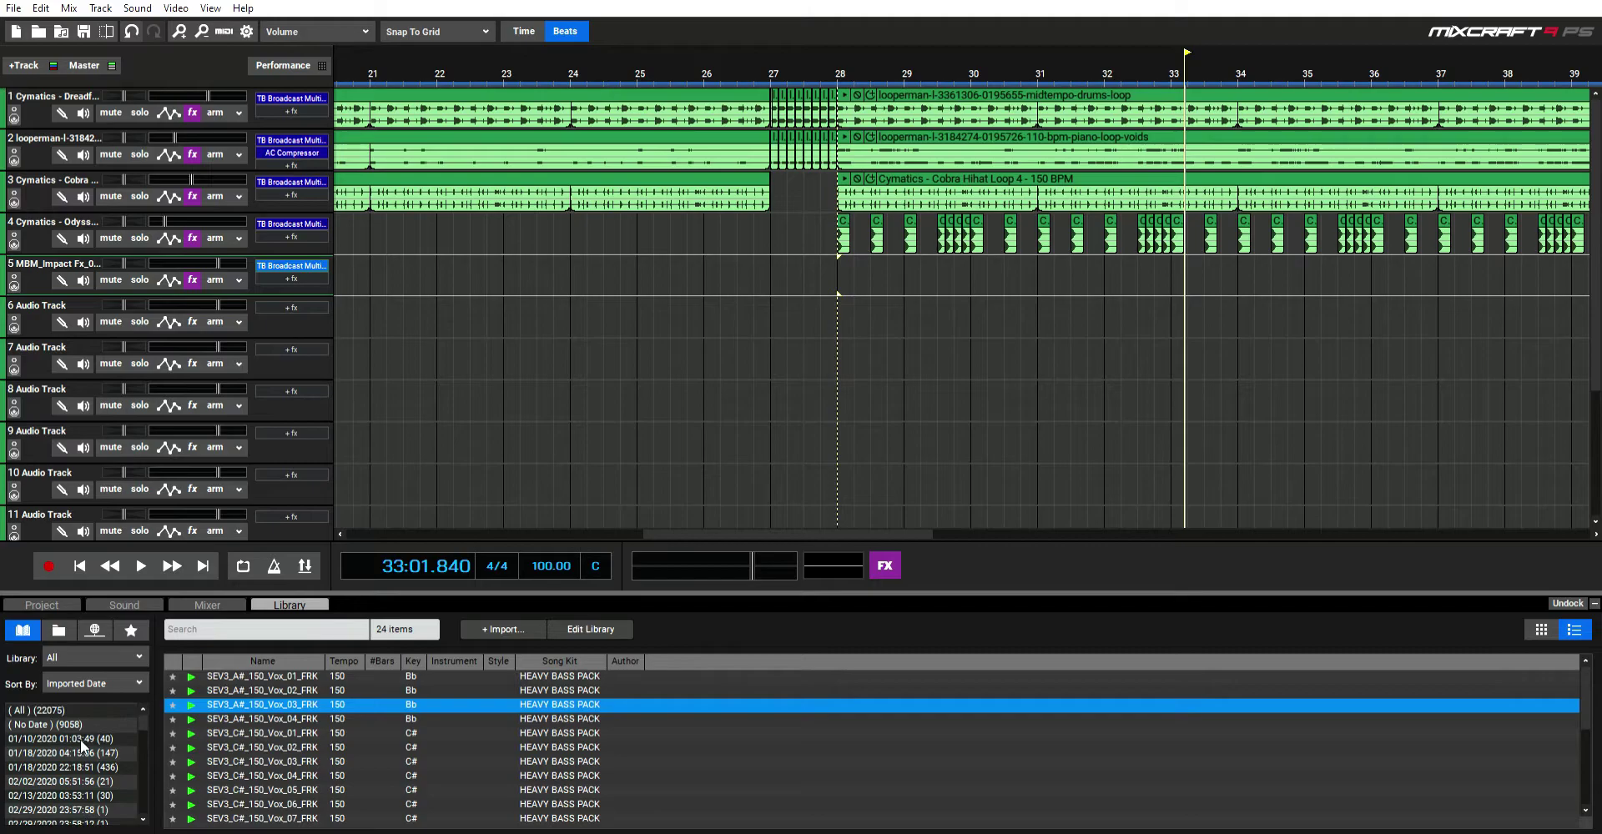
{"action": "left_click", "coordinate": [80, 738]}
{"action": "left_click", "coordinate": [340, 745]}
{"action": "left_click", "coordinate": [384, 772]}
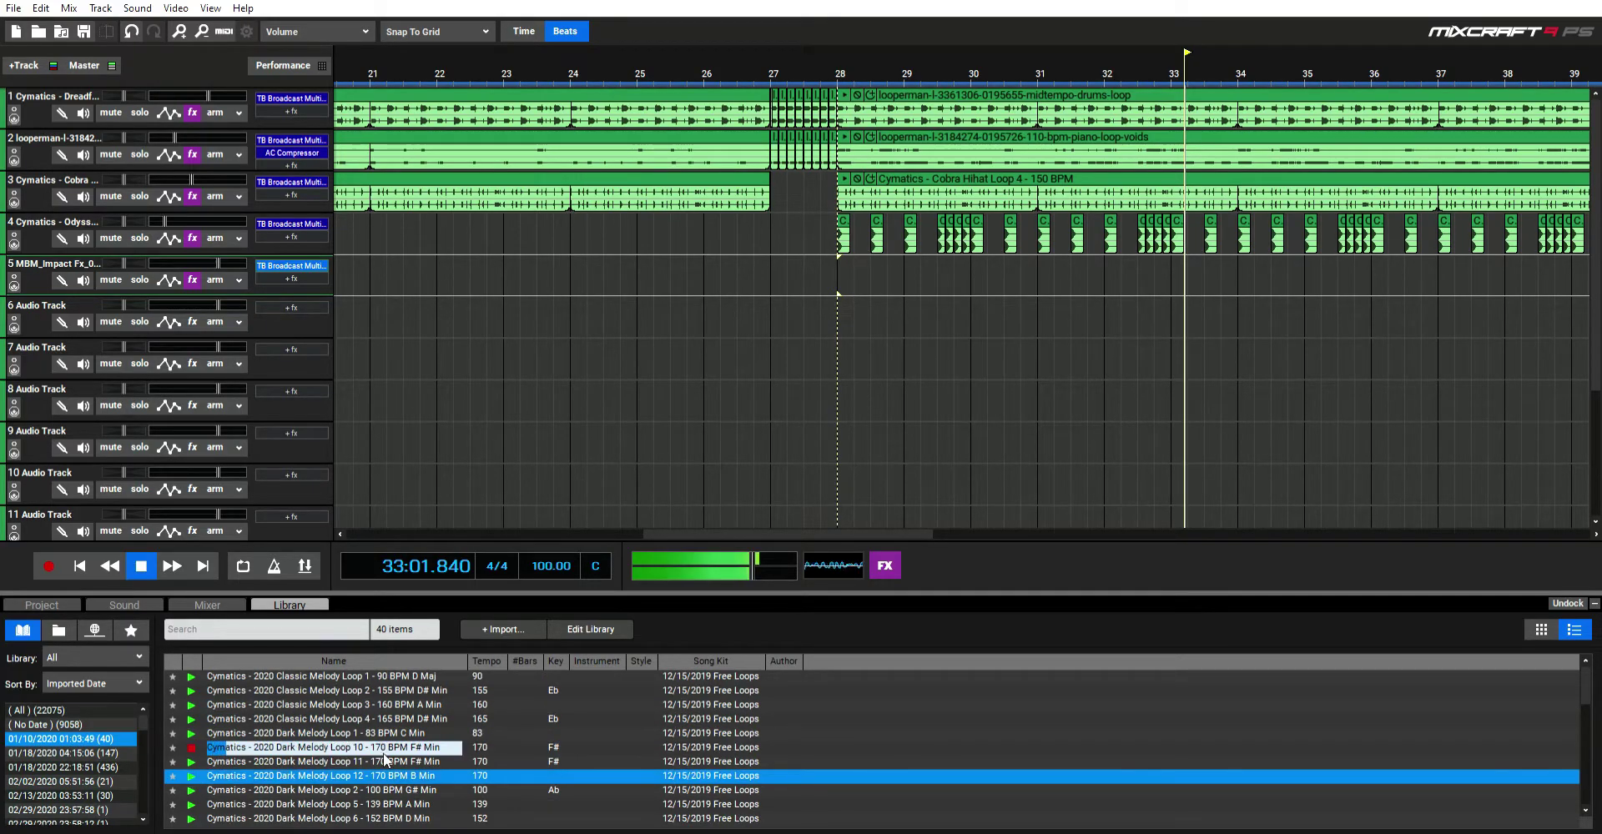
Step: Audition the Cymatics Rhodes sounds in the 02/02/2020 05:51:56 import, including Rhodes Chord One Shot 2 - Dm7(11)
{"action": "left_click", "coordinate": [85, 765]}
{"action": "left_click", "coordinate": [94, 780]}
{"action": "left_click", "coordinate": [417, 760]}
{"action": "left_click_drag", "start_coordinate": [421, 750], "coordinate": [420, 753]}
{"action": "left_click", "coordinate": [337, 701]}
{"action": "scroll", "coordinate": [337, 693], "scroll_direction": "down", "scroll_amount": 1}
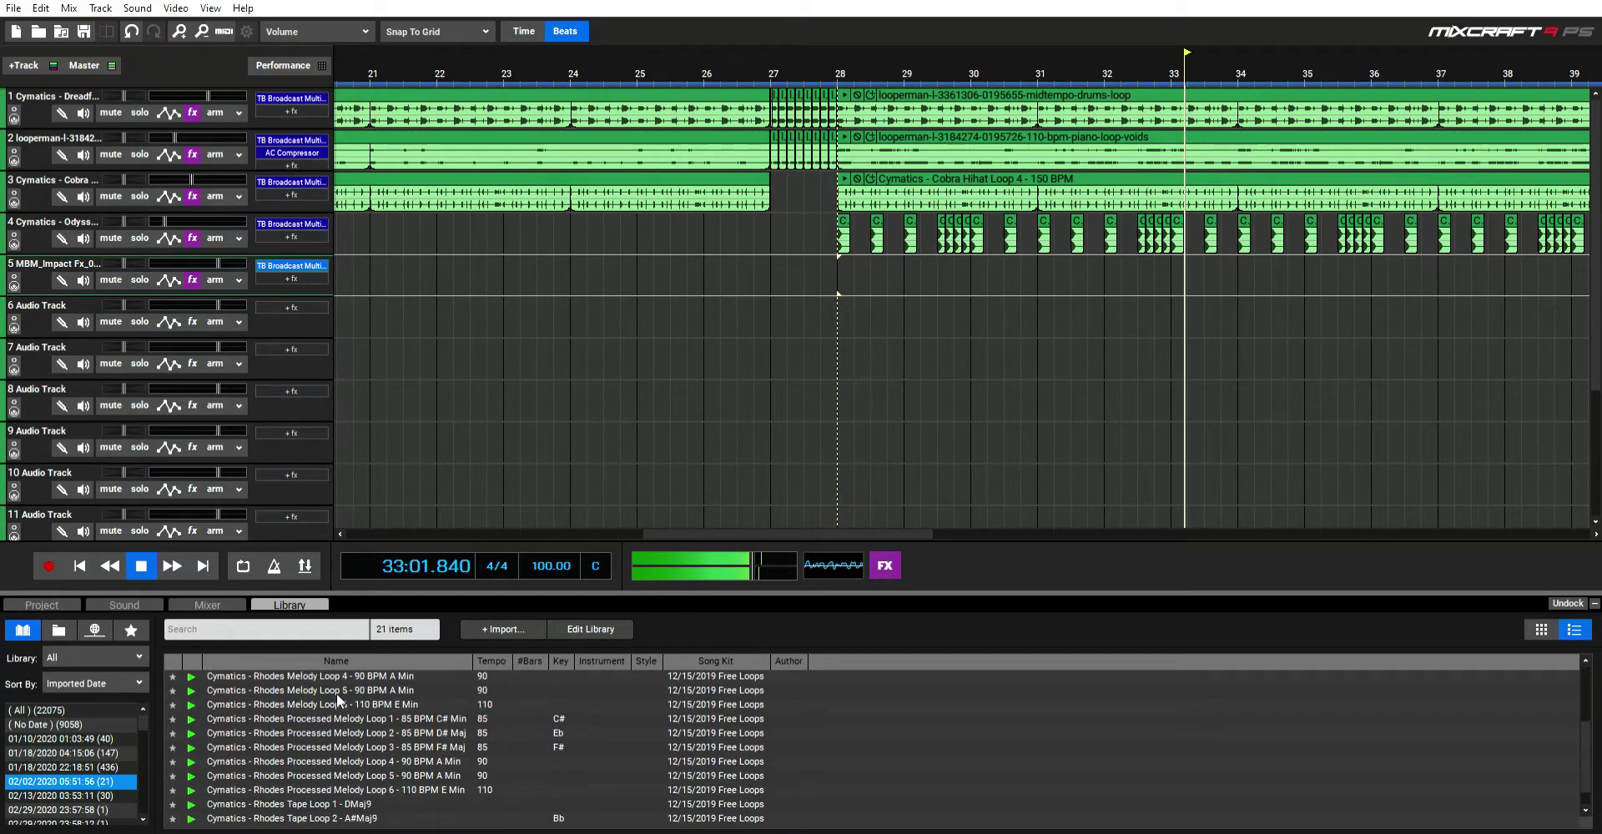
{"action": "scroll", "coordinate": [399, 691], "scroll_direction": "up", "scroll_amount": 1}
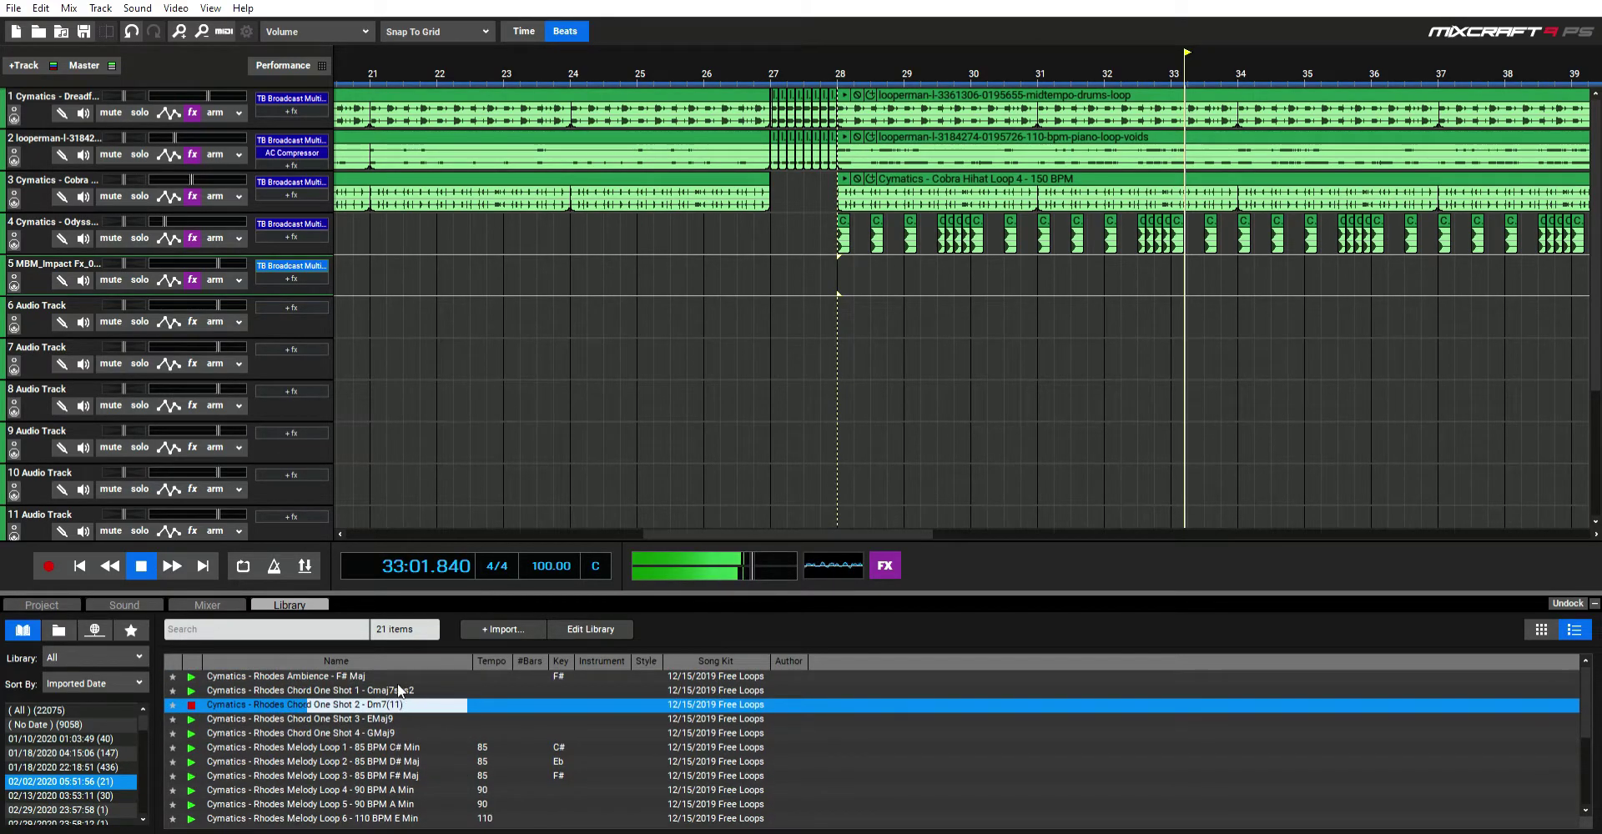
Step: Audition Cymatics Rhodes Chord One Shots 1 and 4 and Rhodes Melody Loop 1 in the 02/02/2020 05:51:56 import, stopping playback
{"action": "left_click", "coordinate": [337, 690]}
{"action": "scroll", "coordinate": [359, 715], "scroll_direction": "down", "scroll_amount": 4}
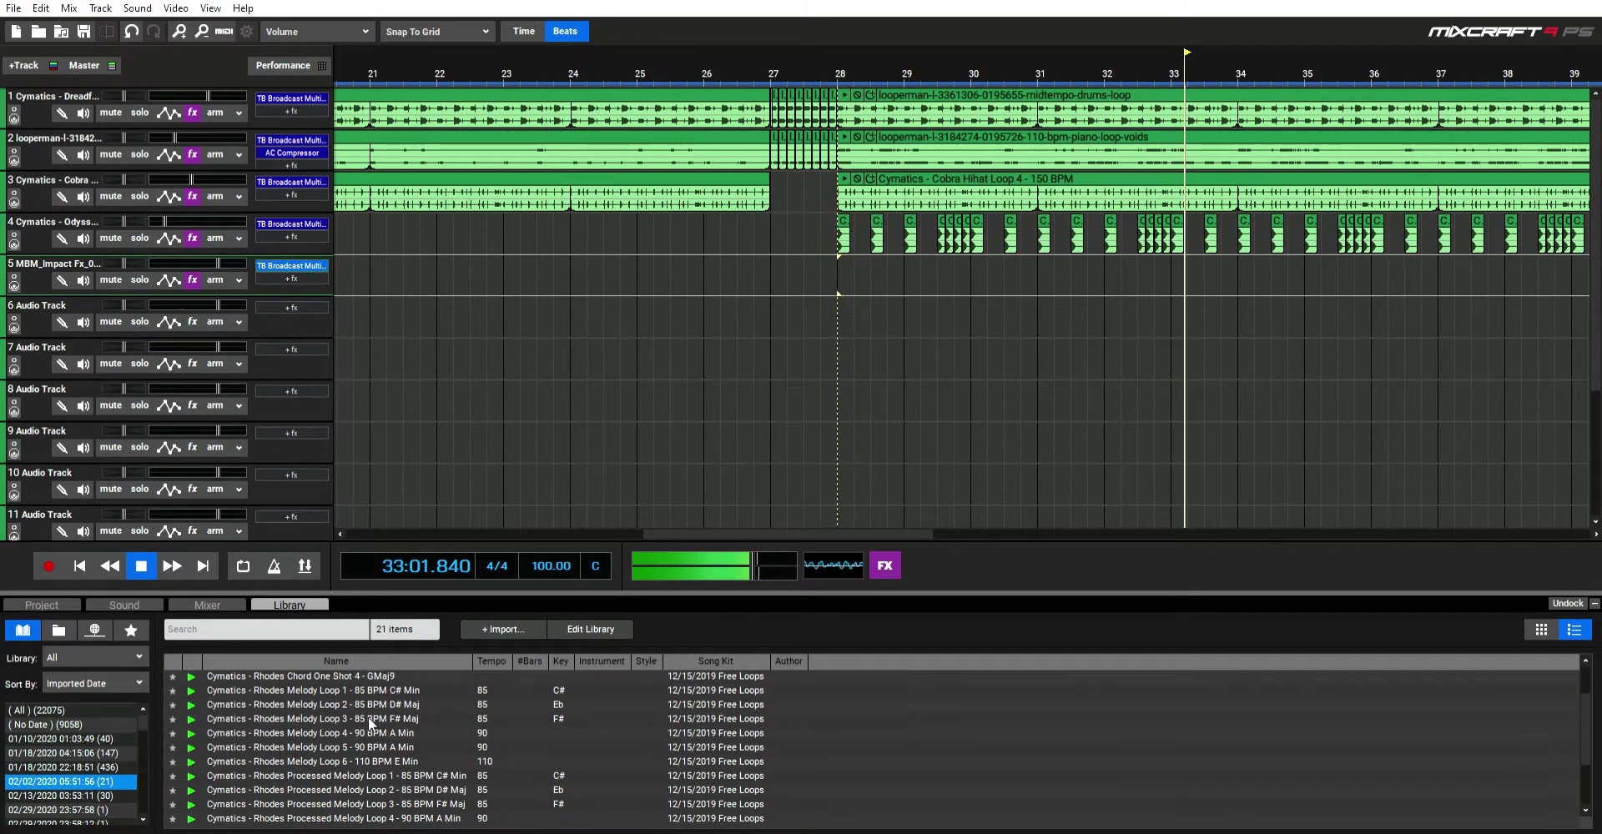
{"action": "left_click", "coordinate": [404, 676]}
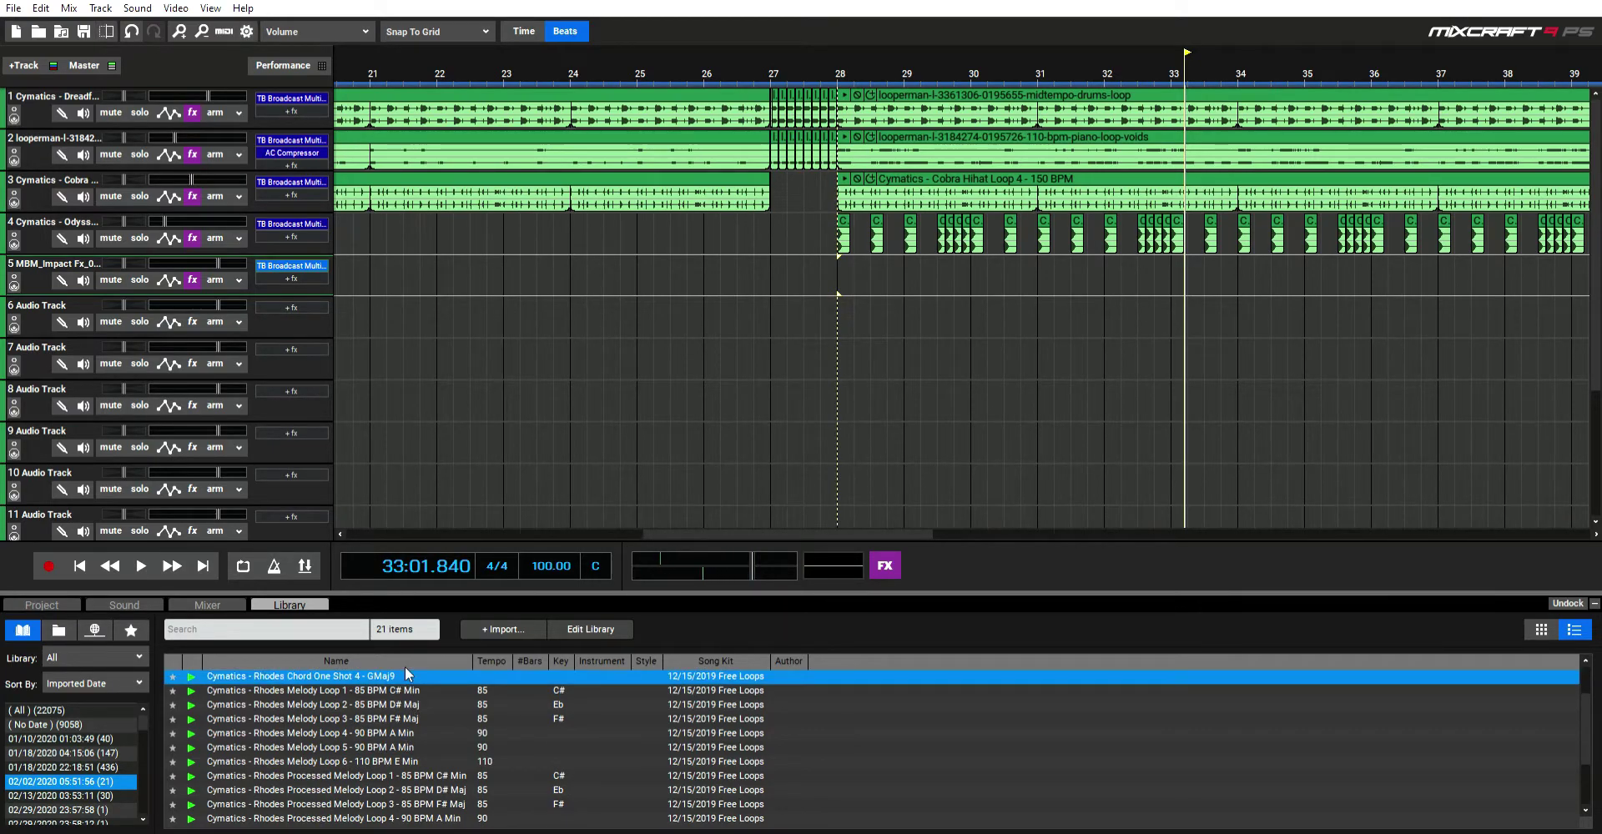
{"action": "left_click", "coordinate": [404, 686]}
{"action": "left_click", "coordinate": [143, 567]}
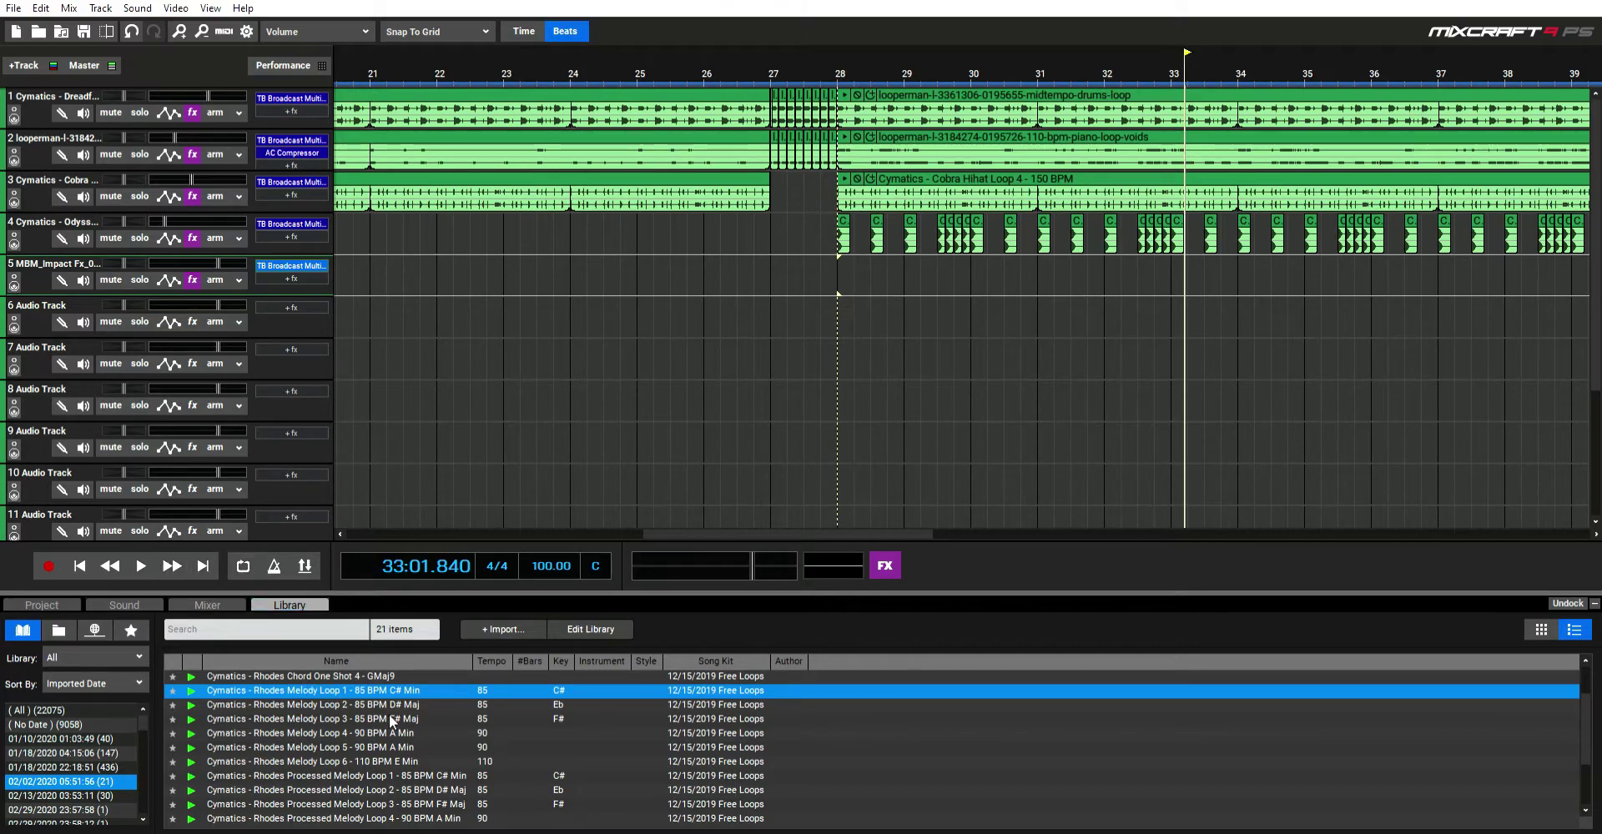
Step: Audition Cymatics Rhodes Processed Melody Loop 1 and Rhodes Tape Loops 2 to 4 in the same import
{"action": "scroll", "coordinate": [343, 689], "scroll_direction": "down", "scroll_amount": 2}
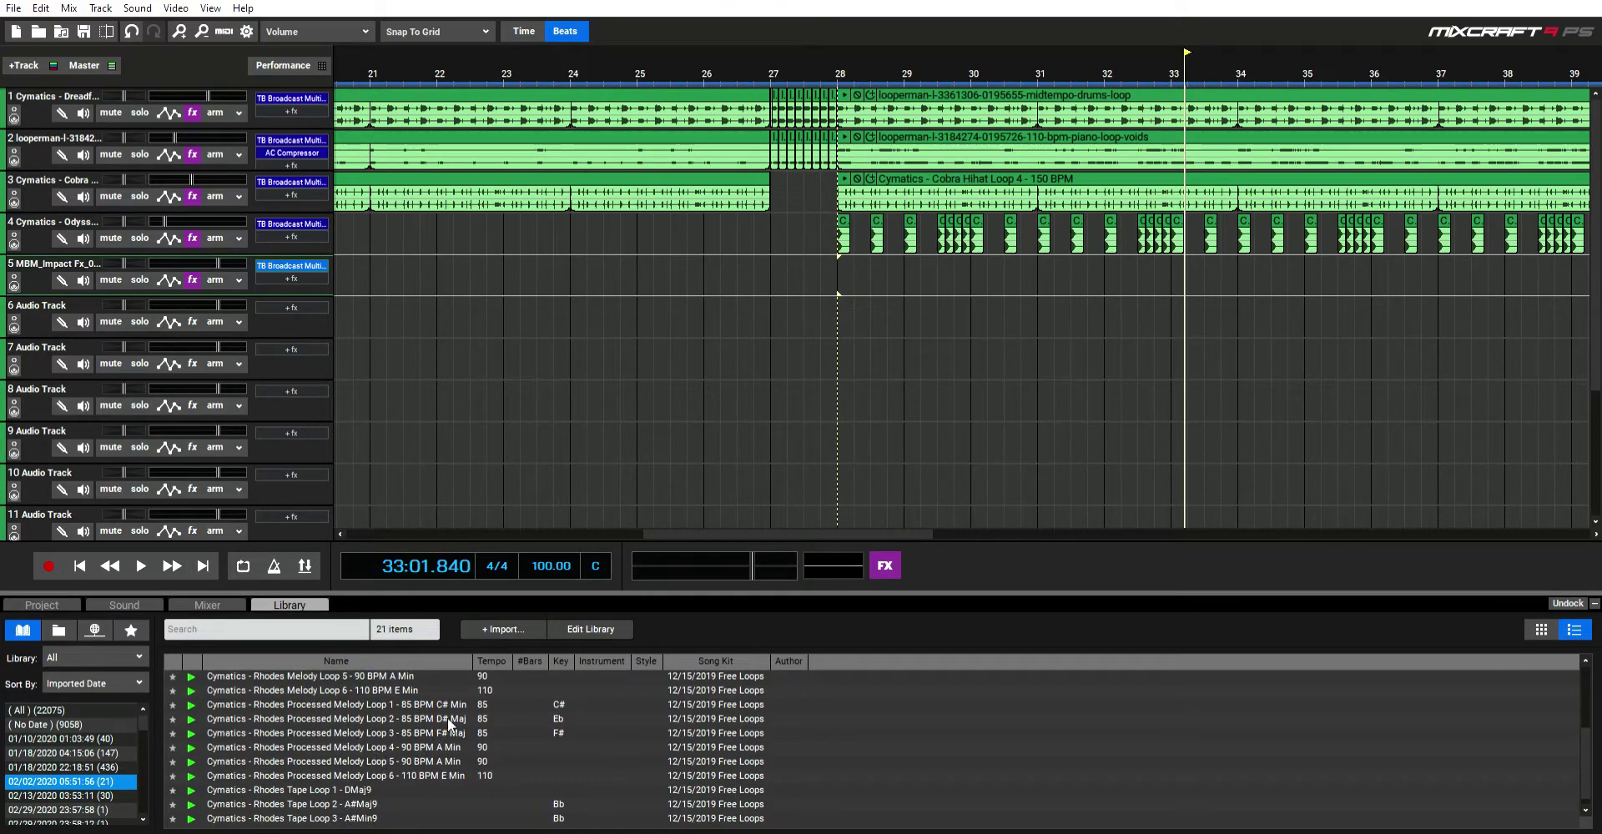
{"action": "left_click", "coordinate": [425, 701]}
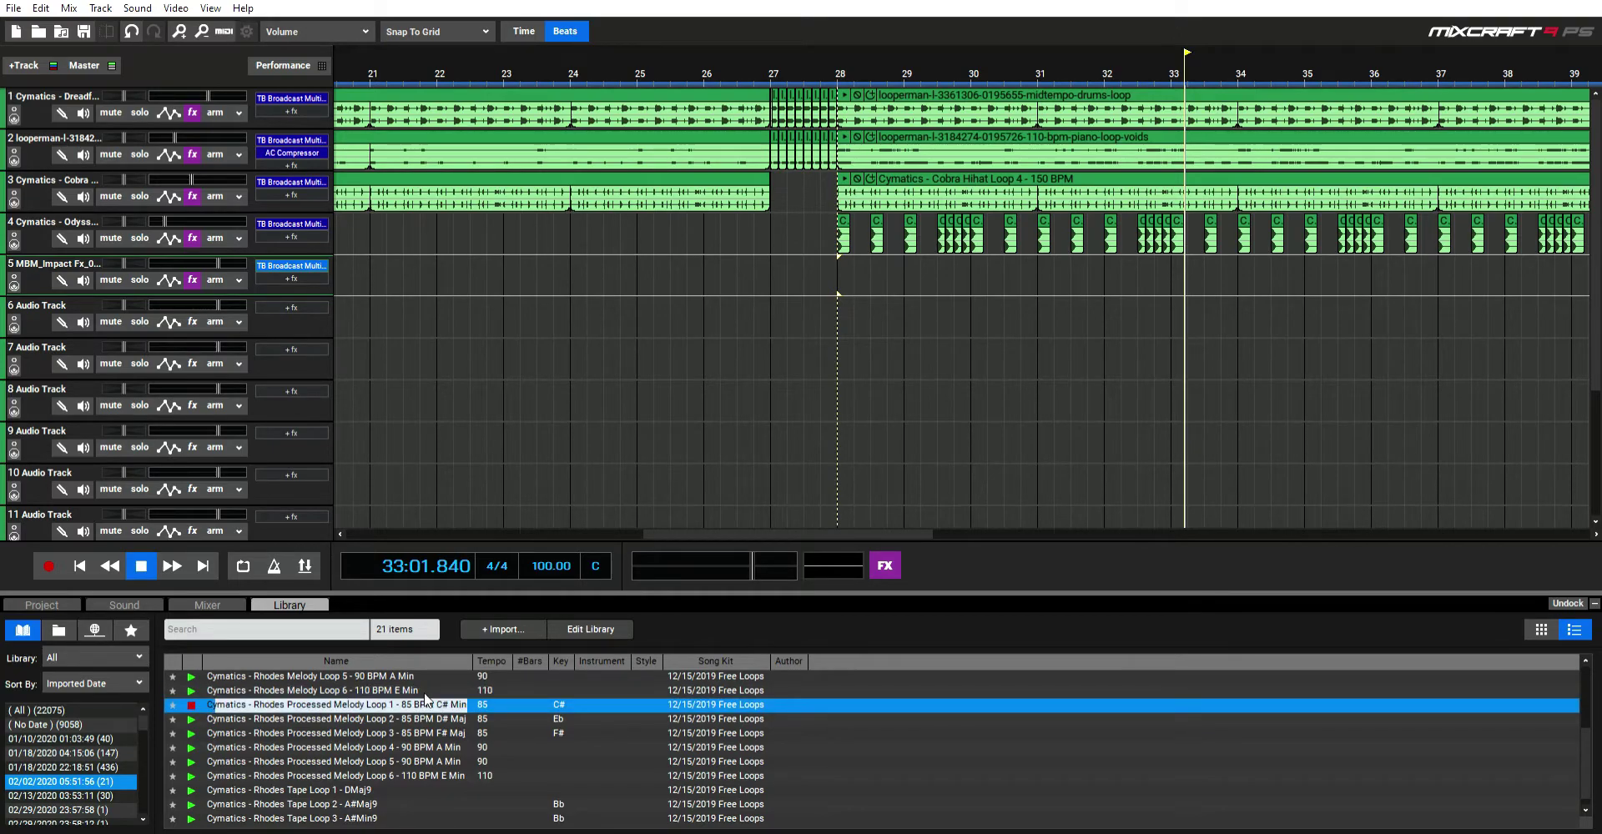
{"action": "scroll", "coordinate": [359, 776], "scroll_direction": "down", "scroll_amount": 1}
{"action": "left_click", "coordinate": [359, 788]}
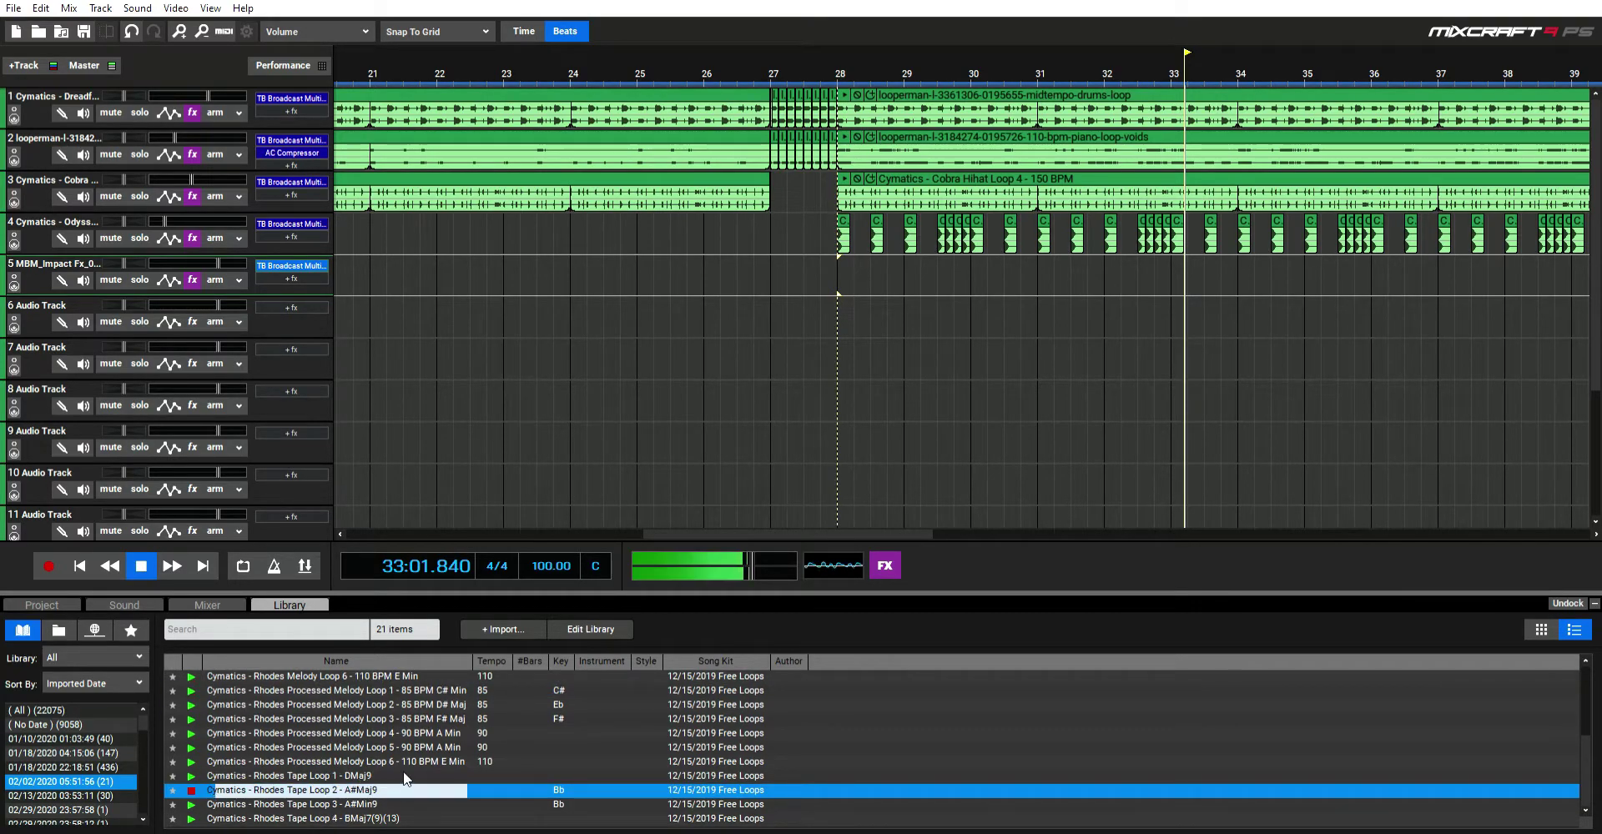
{"action": "key", "text": "Down"}
{"action": "key", "text": "Down"}
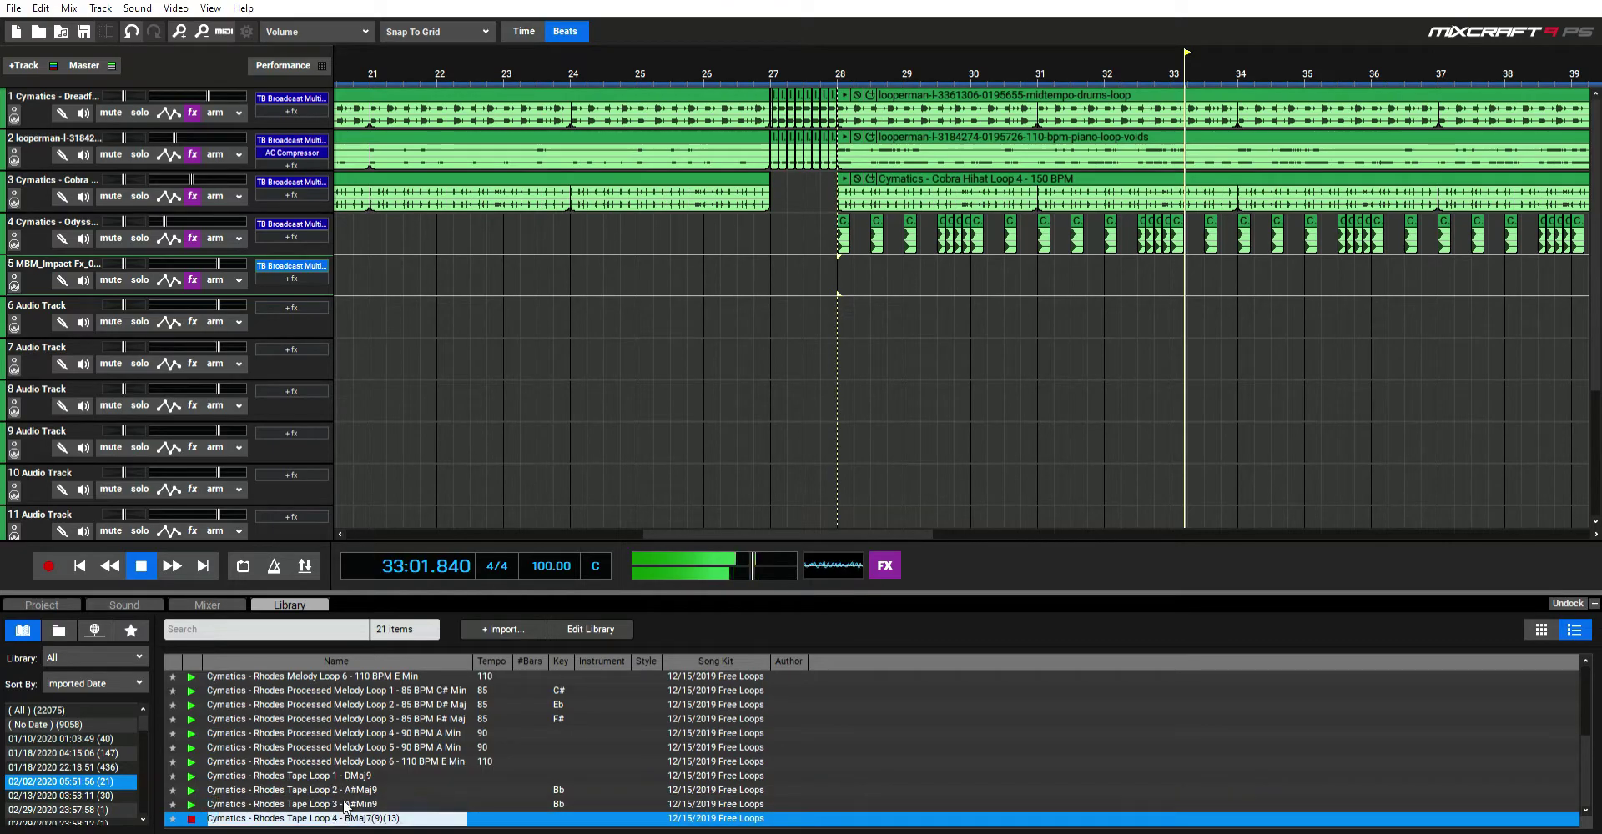
Step: Audition several Rhodes processed loops again, ending with Cymatics Rhodes Melody Loop 1 - 85 BPM C# Min
{"action": "left_click", "coordinate": [347, 758]}
{"action": "left_click", "coordinate": [394, 701]}
{"action": "left_click", "coordinate": [387, 688]}
{"action": "scroll", "coordinate": [387, 676], "scroll_direction": "up", "scroll_amount": 5}
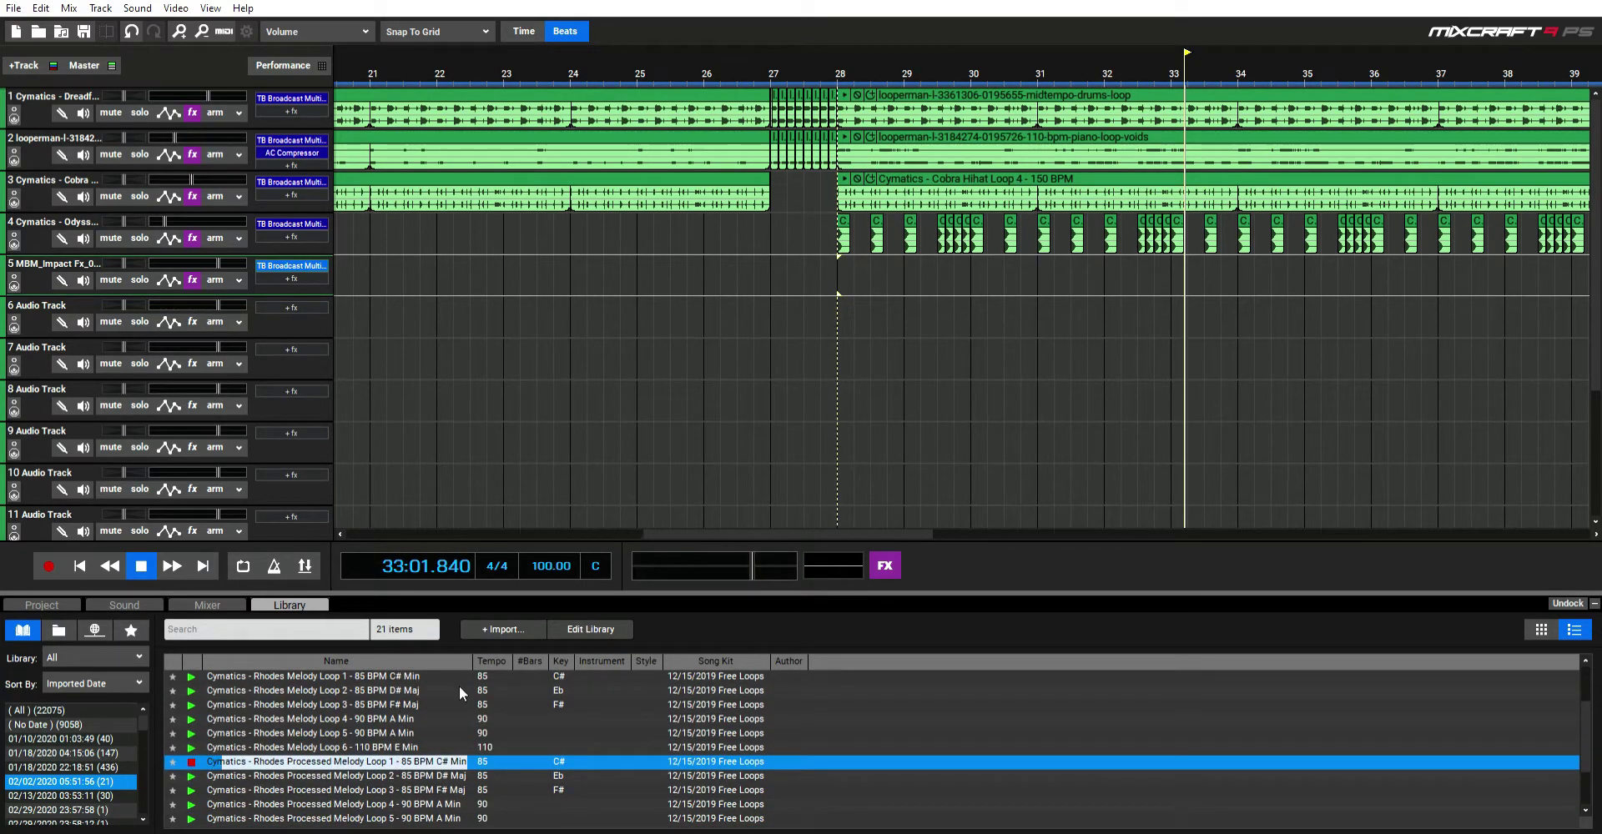
{"action": "left_click", "coordinate": [434, 676]}
{"action": "scroll", "coordinate": [852, 376], "scroll_direction": "down", "scroll_amount": 1}
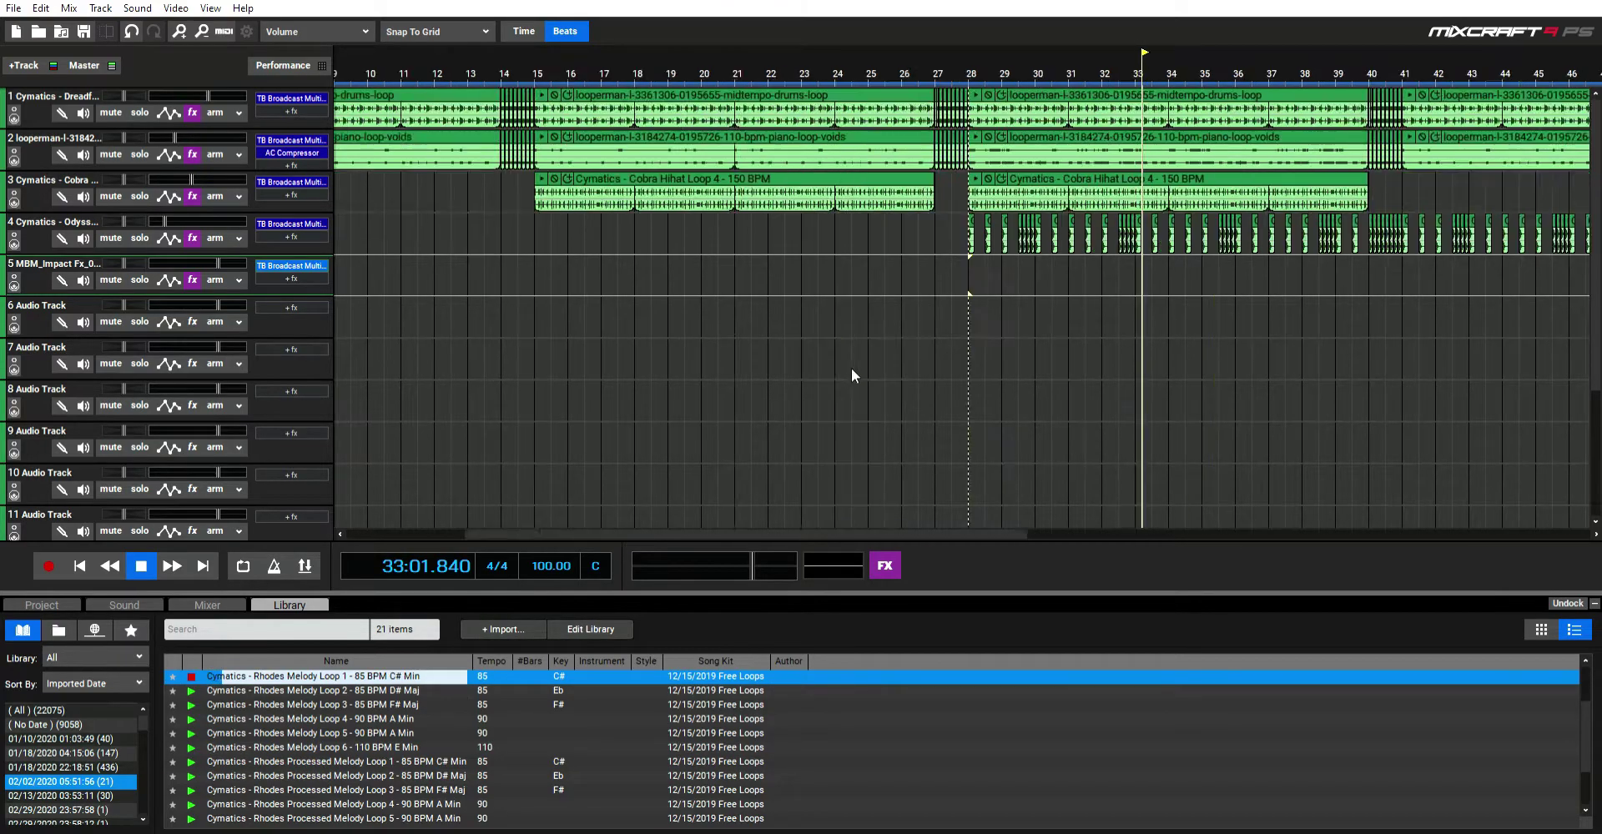
Step: Delete the clap clips on track 4 from bar 54 up to bar 67
{"action": "scroll", "coordinate": [1244, 243], "scroll_direction": "down", "scroll_amount": 3}
{"action": "scroll", "coordinate": [788, 250], "scroll_direction": "up", "scroll_amount": 1}
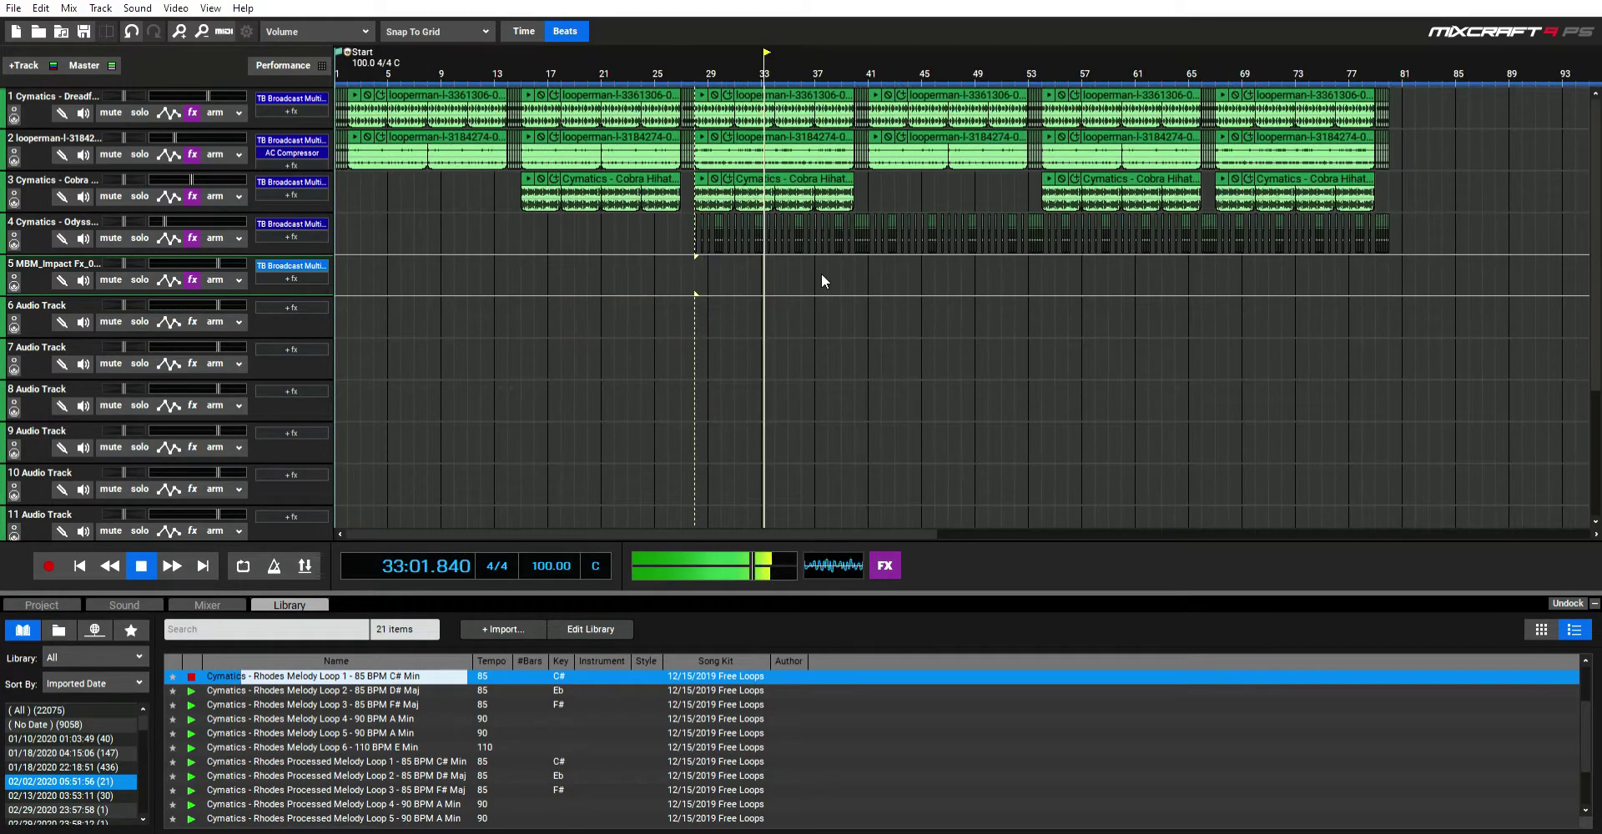
{"action": "scroll", "coordinate": [849, 285], "scroll_direction": "up", "scroll_amount": 1}
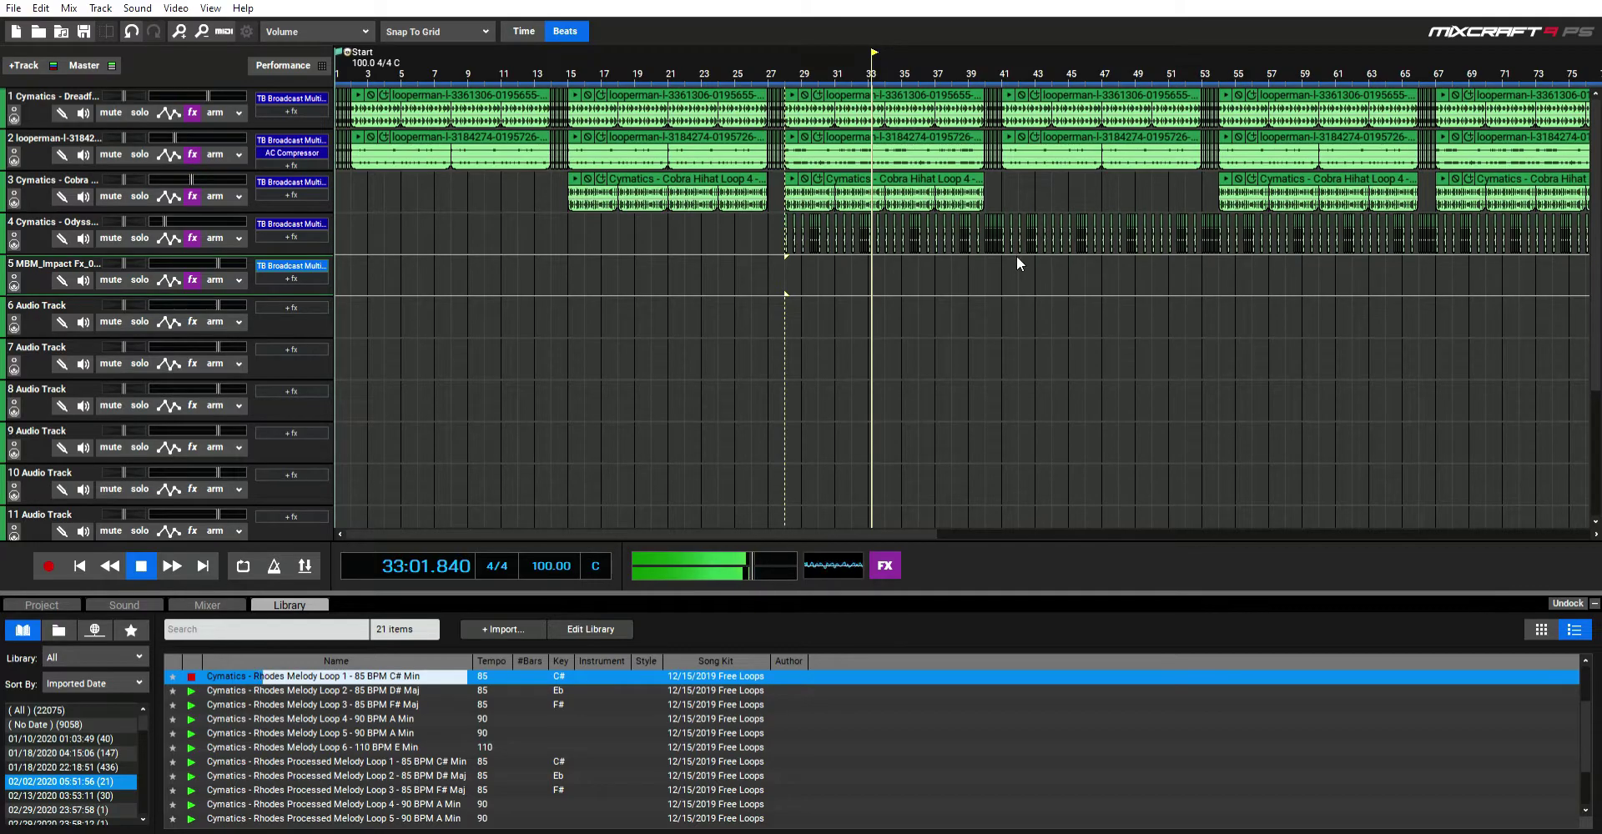
{"action": "scroll", "coordinate": [1203, 190], "scroll_direction": "down", "scroll_amount": 1}
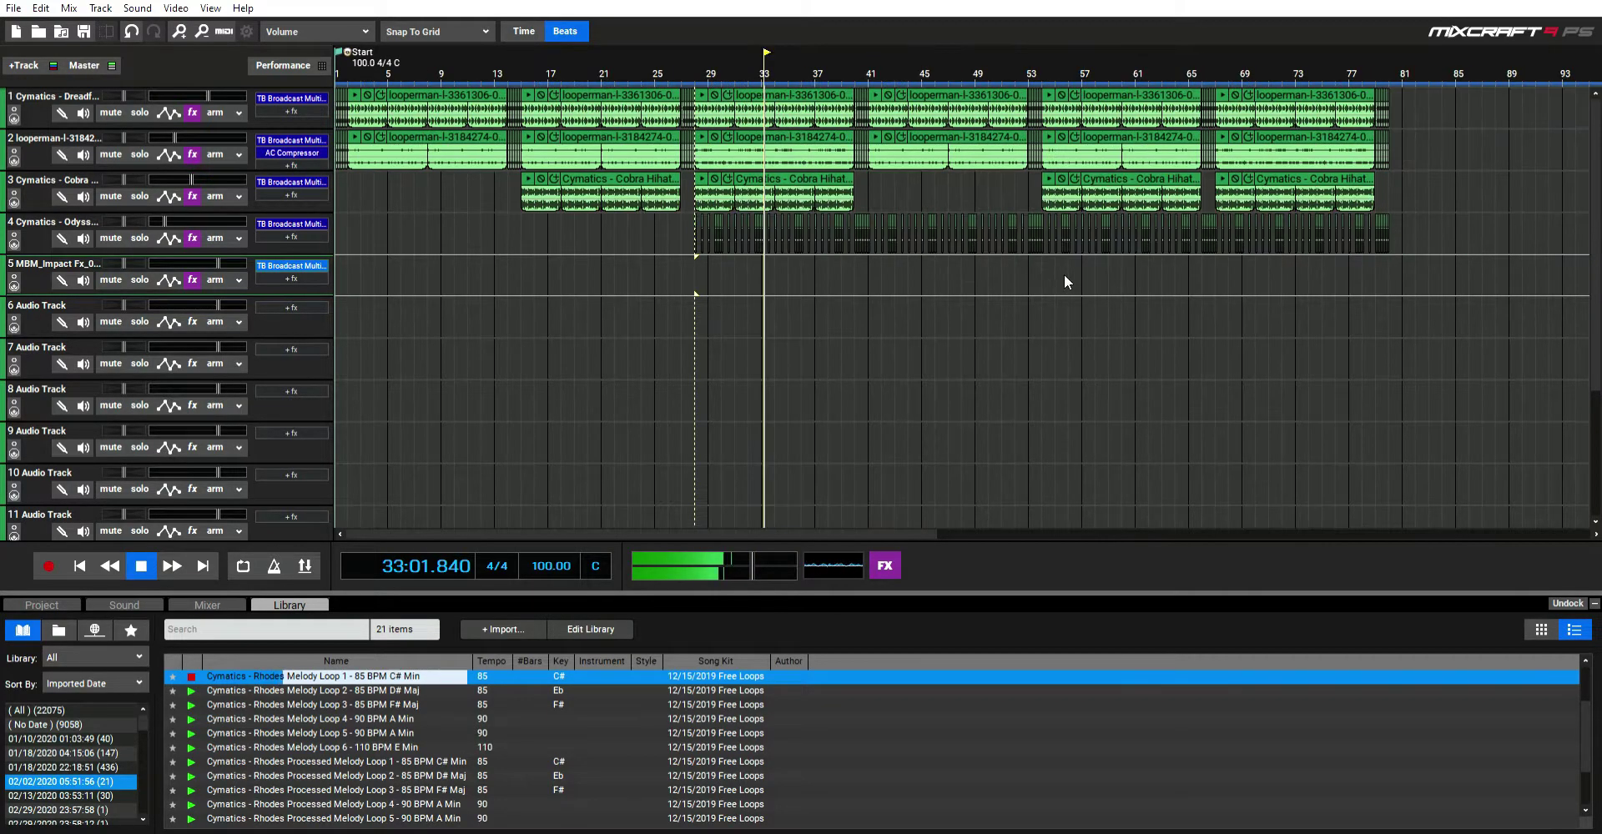
{"action": "left_click_drag", "start_coordinate": [1043, 260], "coordinate": [1201, 219]}
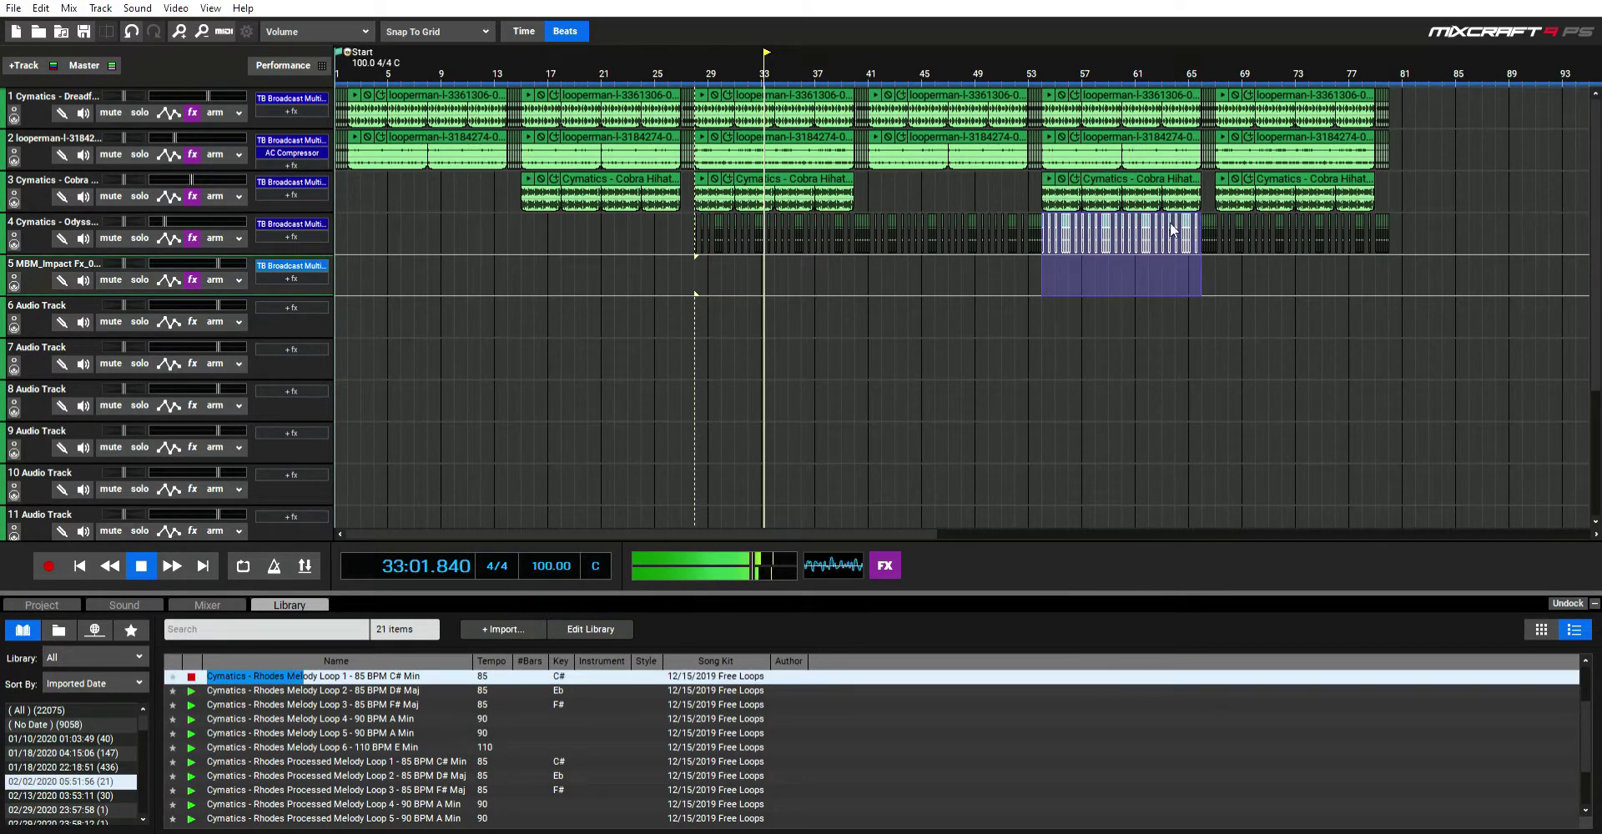
{"action": "key", "text": "Delete"}
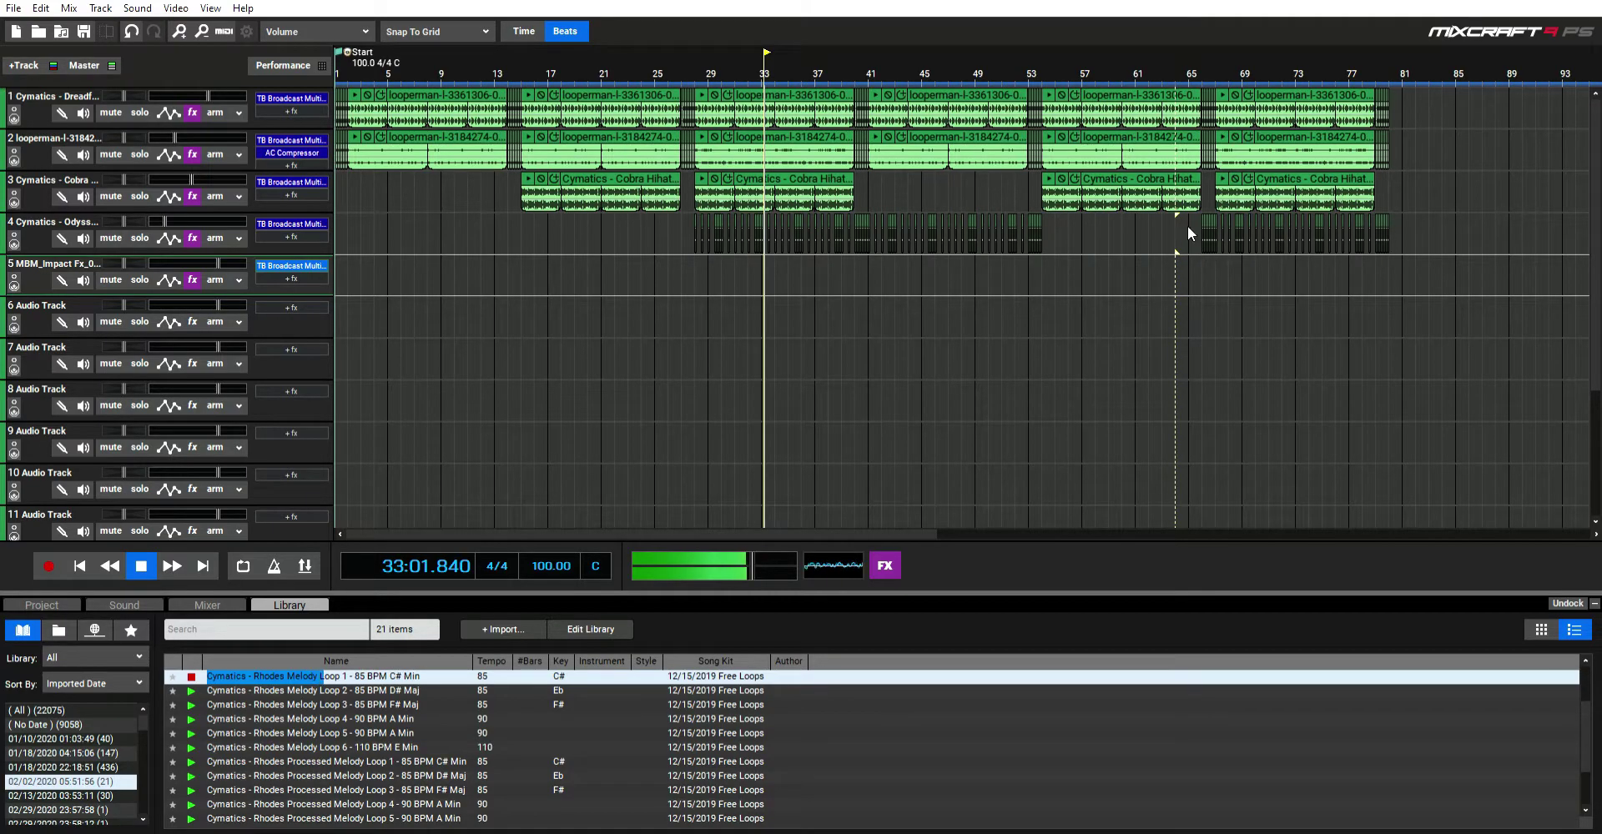
{"action": "left_click_drag", "start_coordinate": [1204, 269], "coordinate": [1210, 224]}
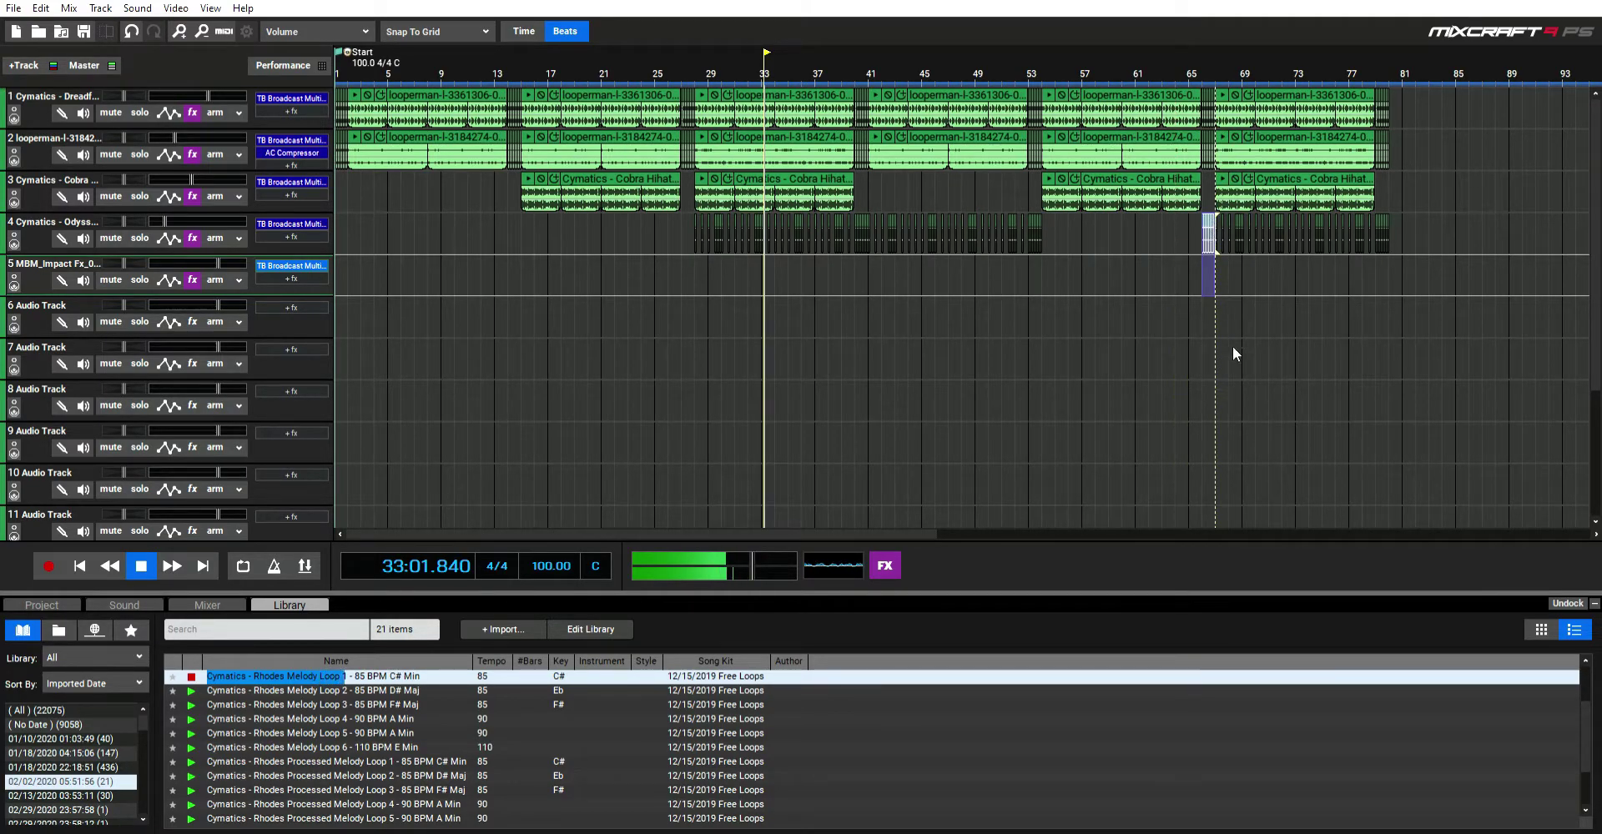
Step: Play the arrangement from bar 28, moving ahead to the section just before bar 54
{"action": "scroll", "coordinate": [1242, 287], "scroll_direction": "down", "scroll_amount": 3}
{"action": "left_click", "coordinate": [584, 289]}
{"action": "key", "text": "space"}
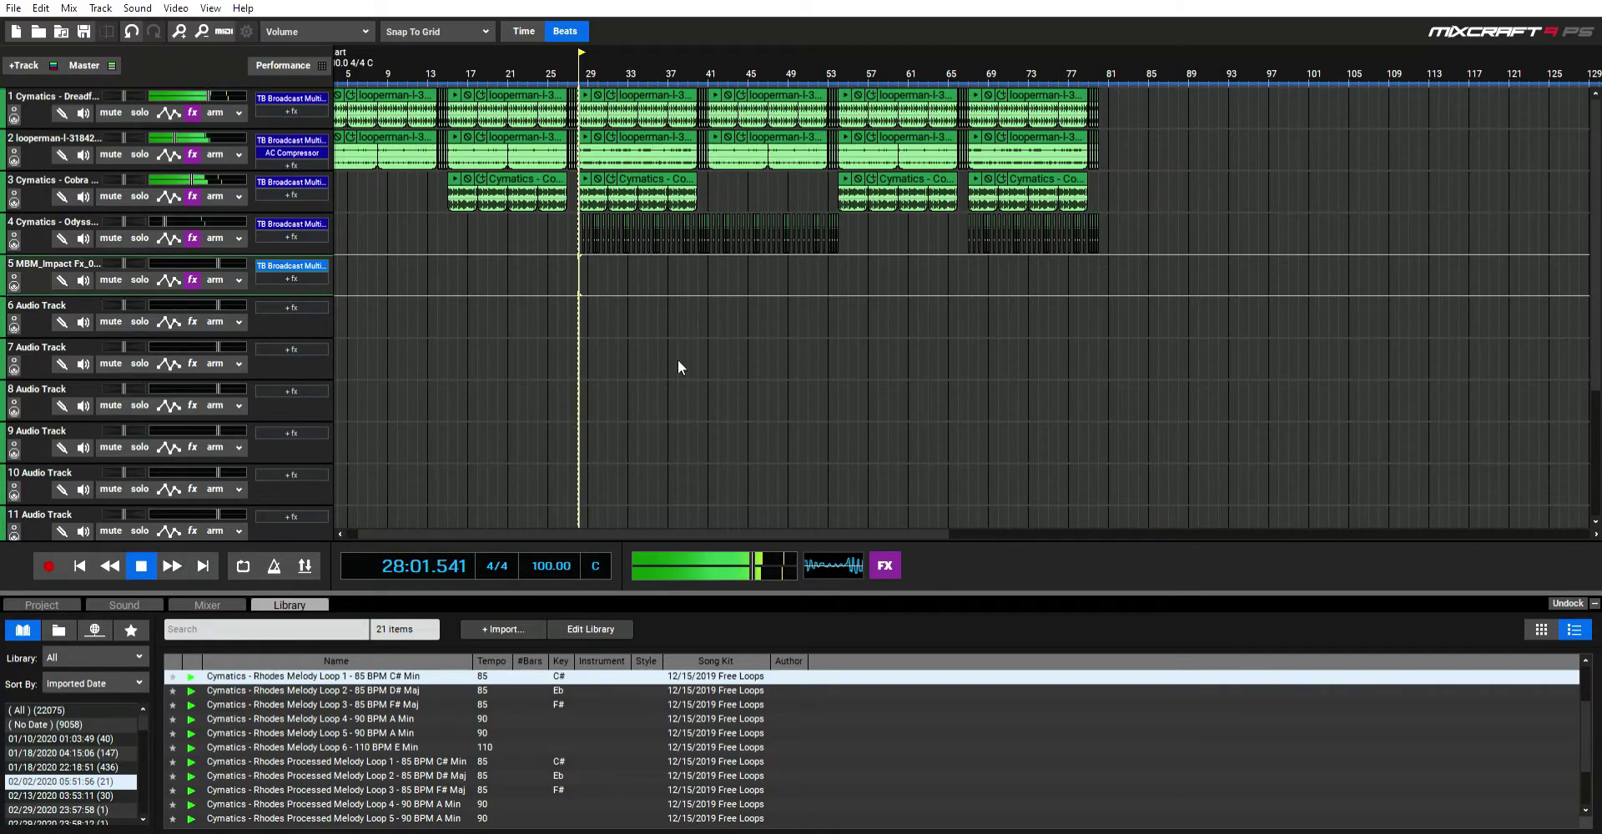
{"action": "left_click", "coordinate": [721, 269]}
{"action": "left_click", "coordinate": [848, 263]}
{"action": "left_click", "coordinate": [822, 266]}
{"action": "left_click", "coordinate": [830, 261]}
Step: Copy a single clap clip from bar 53 on track 4 and paste it at bar 54 beat 3 and twice at bar 55
{"action": "scroll", "coordinate": [975, 294], "scroll_direction": "up", "scroll_amount": 5}
{"action": "left_click", "coordinate": [990, 238]}
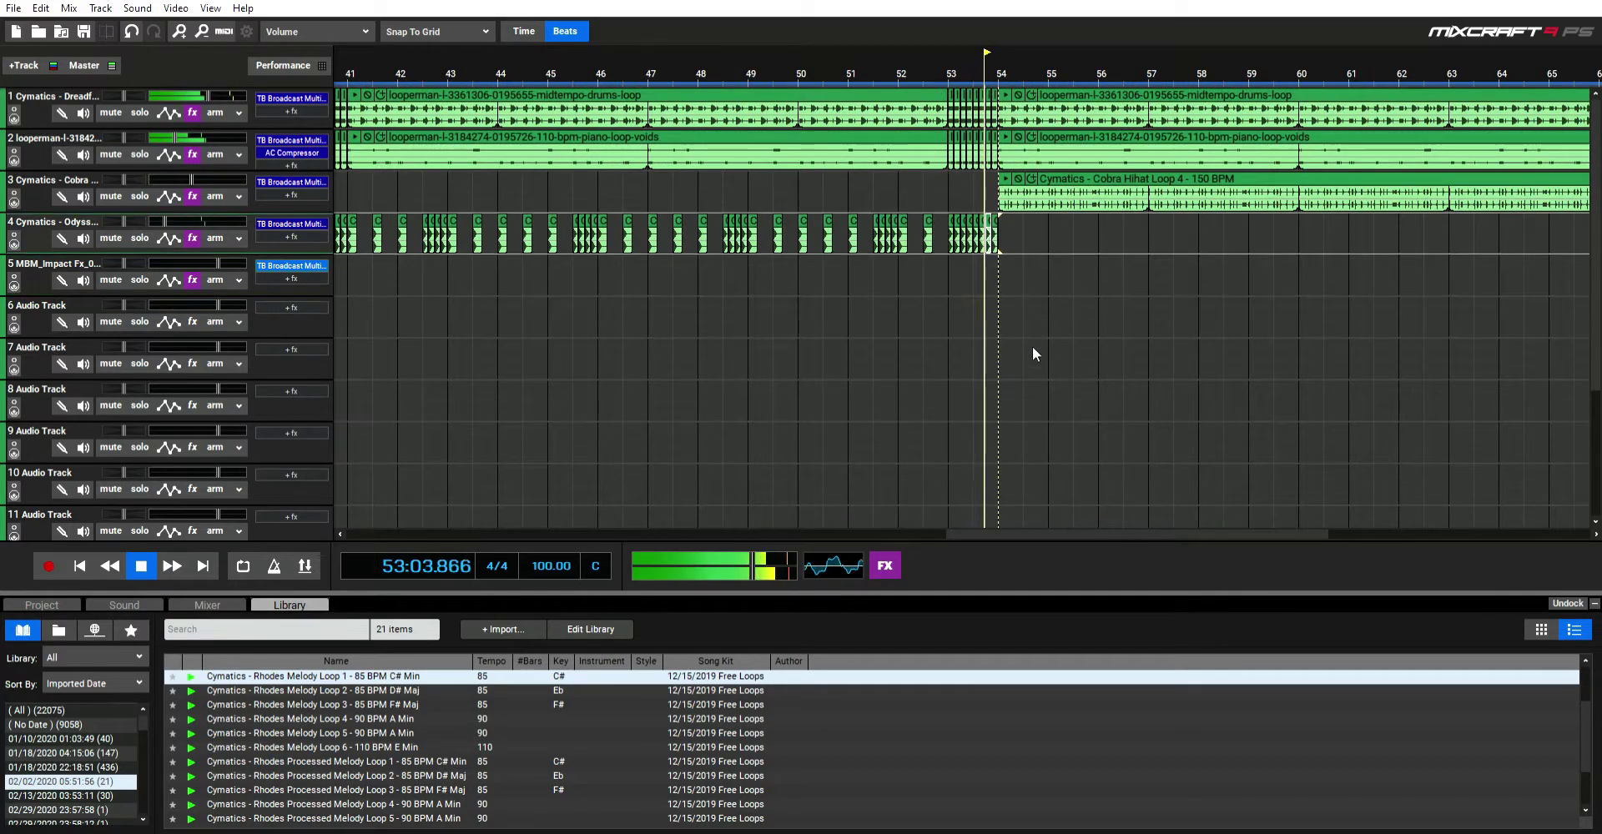
{"action": "left_click", "coordinate": [1024, 219]}
{"action": "key", "text": "ctrl+v"}
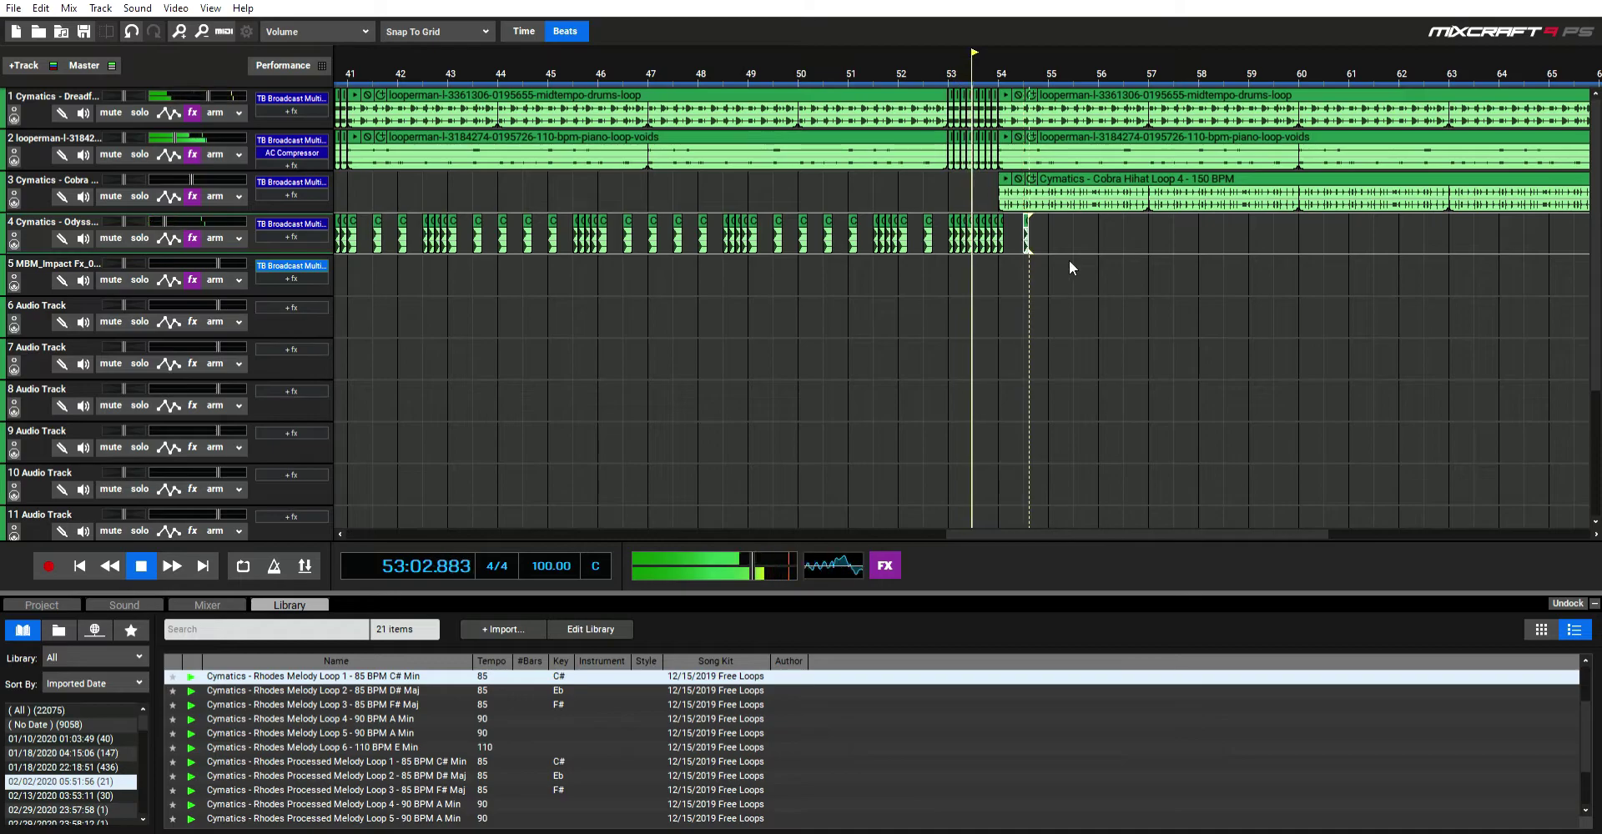
{"action": "scroll", "coordinate": [1064, 215], "scroll_direction": "up", "scroll_amount": 2}
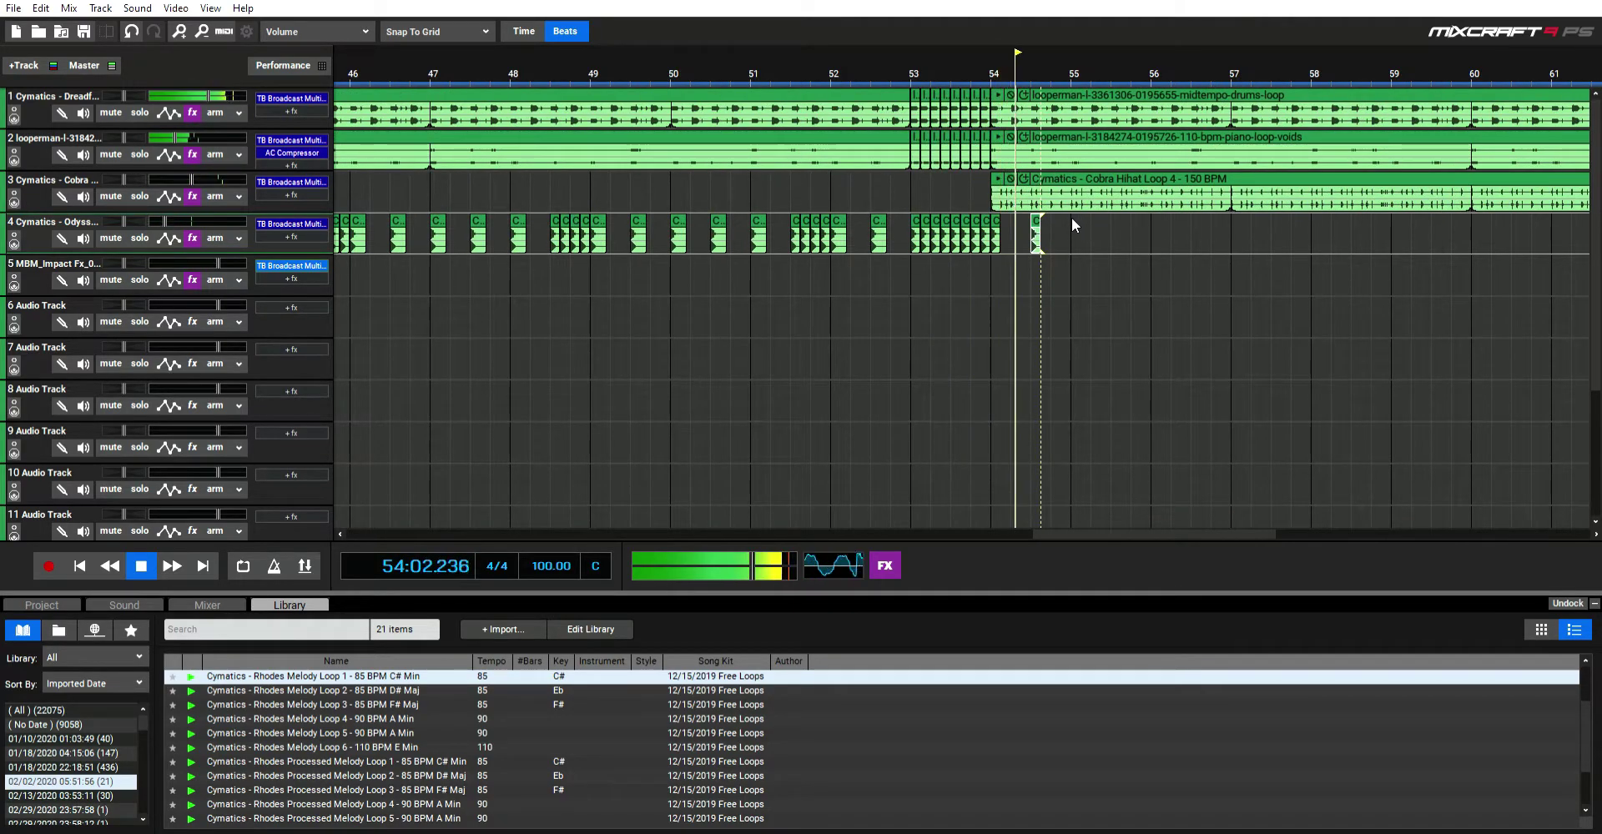
{"action": "key", "text": "ctrl+v"}
{"action": "scroll", "coordinate": [1094, 223], "scroll_direction": "up", "scroll_amount": 1}
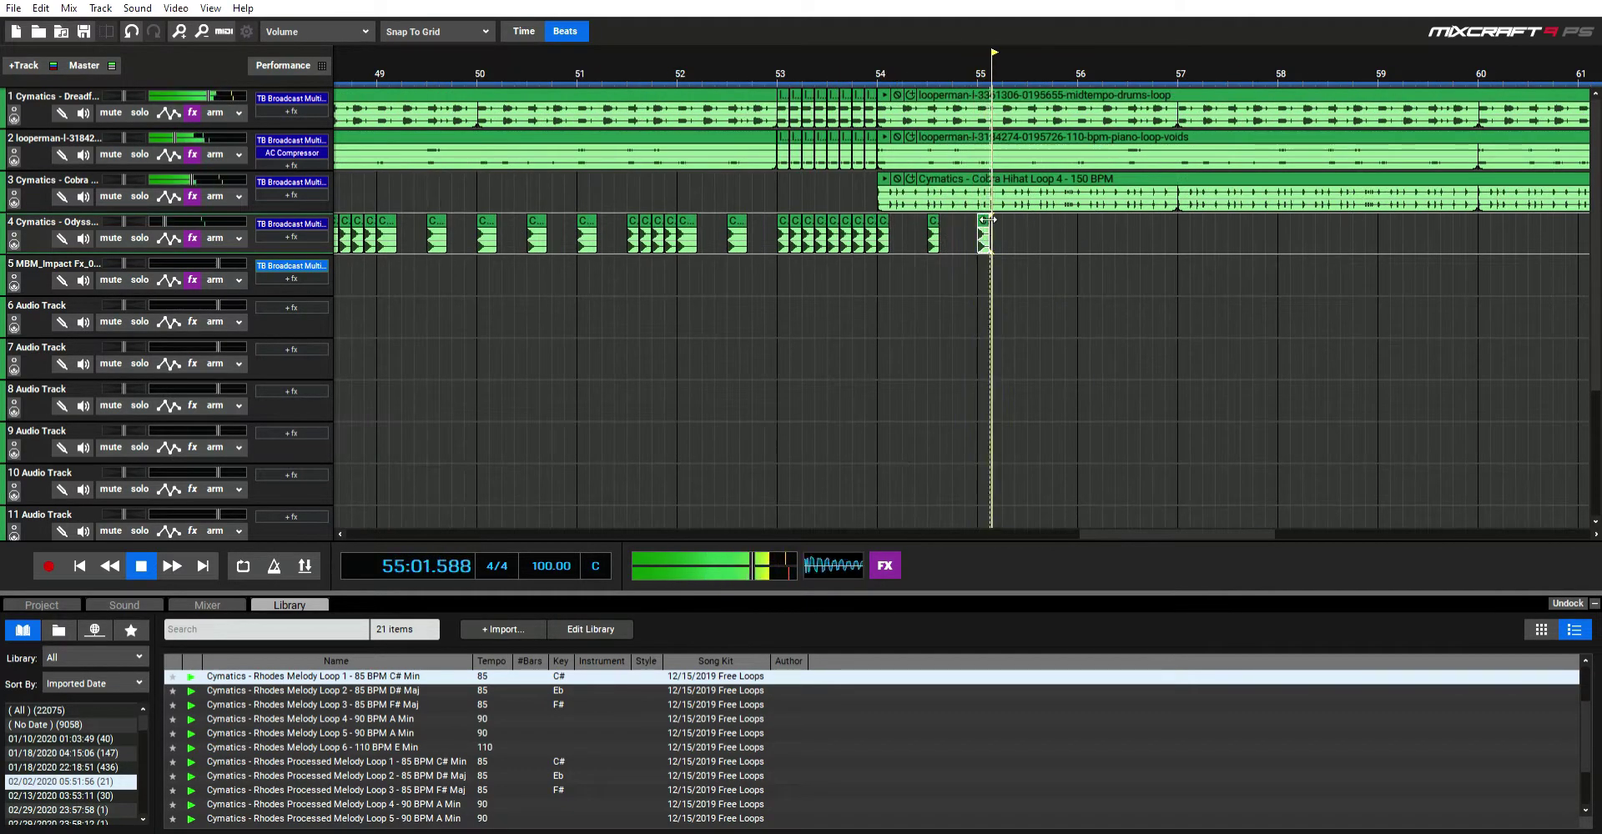
{"action": "key", "text": "ctrl+v"}
Step: Copy the clap pattern starting at bar 54 on track 4 and paste it at bars 57, 60 and 63
{"action": "left_click", "coordinate": [803, 314]}
{"action": "scroll", "coordinate": [1034, 304], "scroll_direction": "down", "scroll_amount": 2}
{"action": "scroll", "coordinate": [1034, 302], "scroll_direction": "down", "scroll_amount": 1}
{"action": "left_click_drag", "start_coordinate": [1059, 228], "coordinate": [988, 227]}
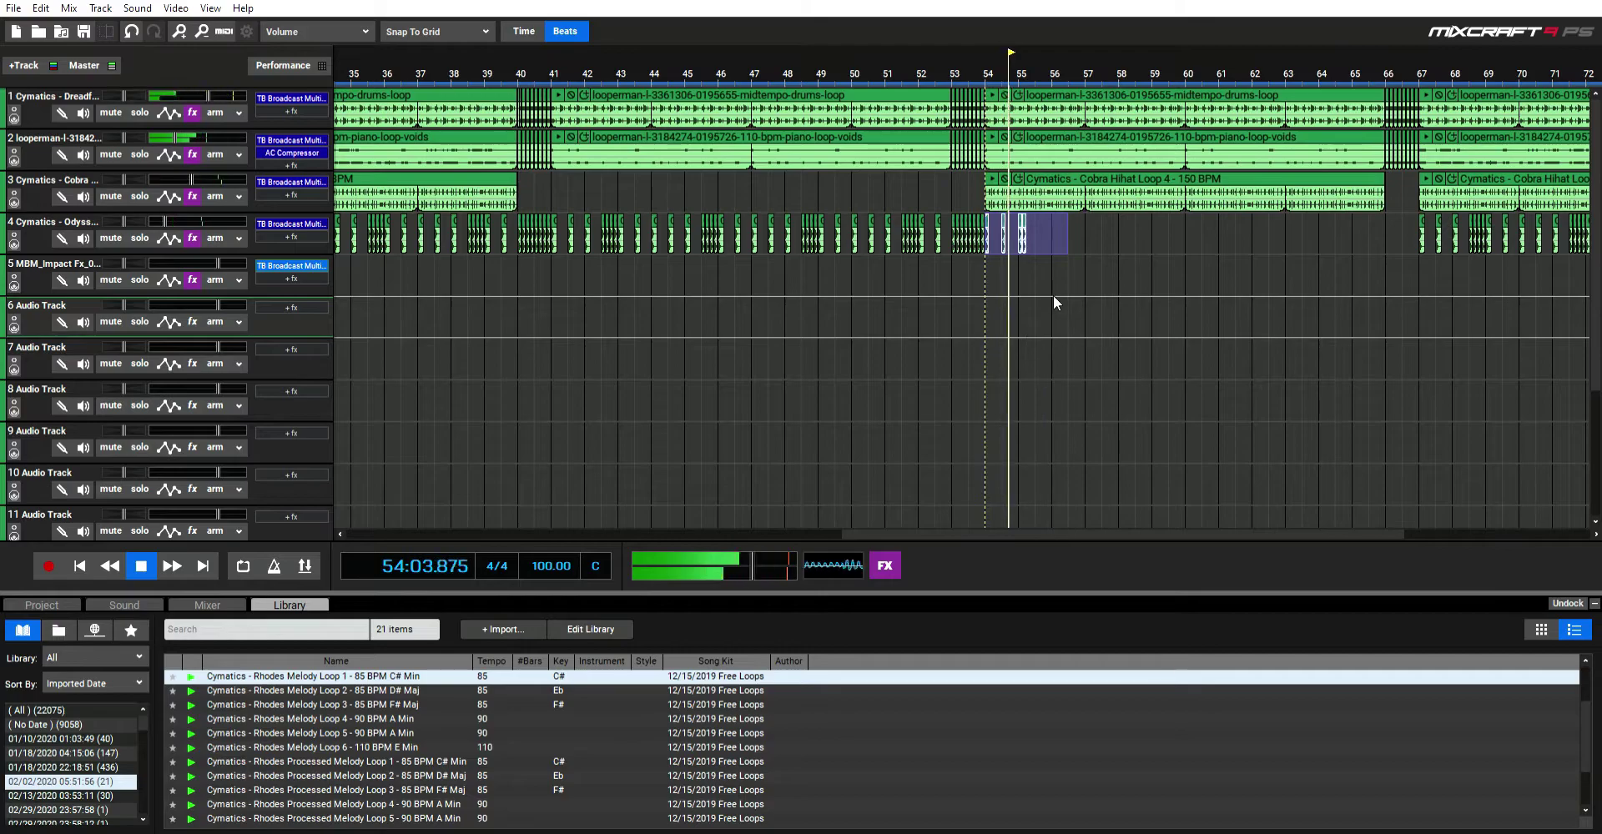
{"action": "left_click", "coordinate": [1088, 224]}
{"action": "key", "text": "ctrl+v"}
{"action": "left_click", "coordinate": [1189, 243]}
{"action": "key", "text": "ctrl+v"}
{"action": "left_click", "coordinate": [1284, 219]}
{"action": "key", "text": "ctrl+v"}
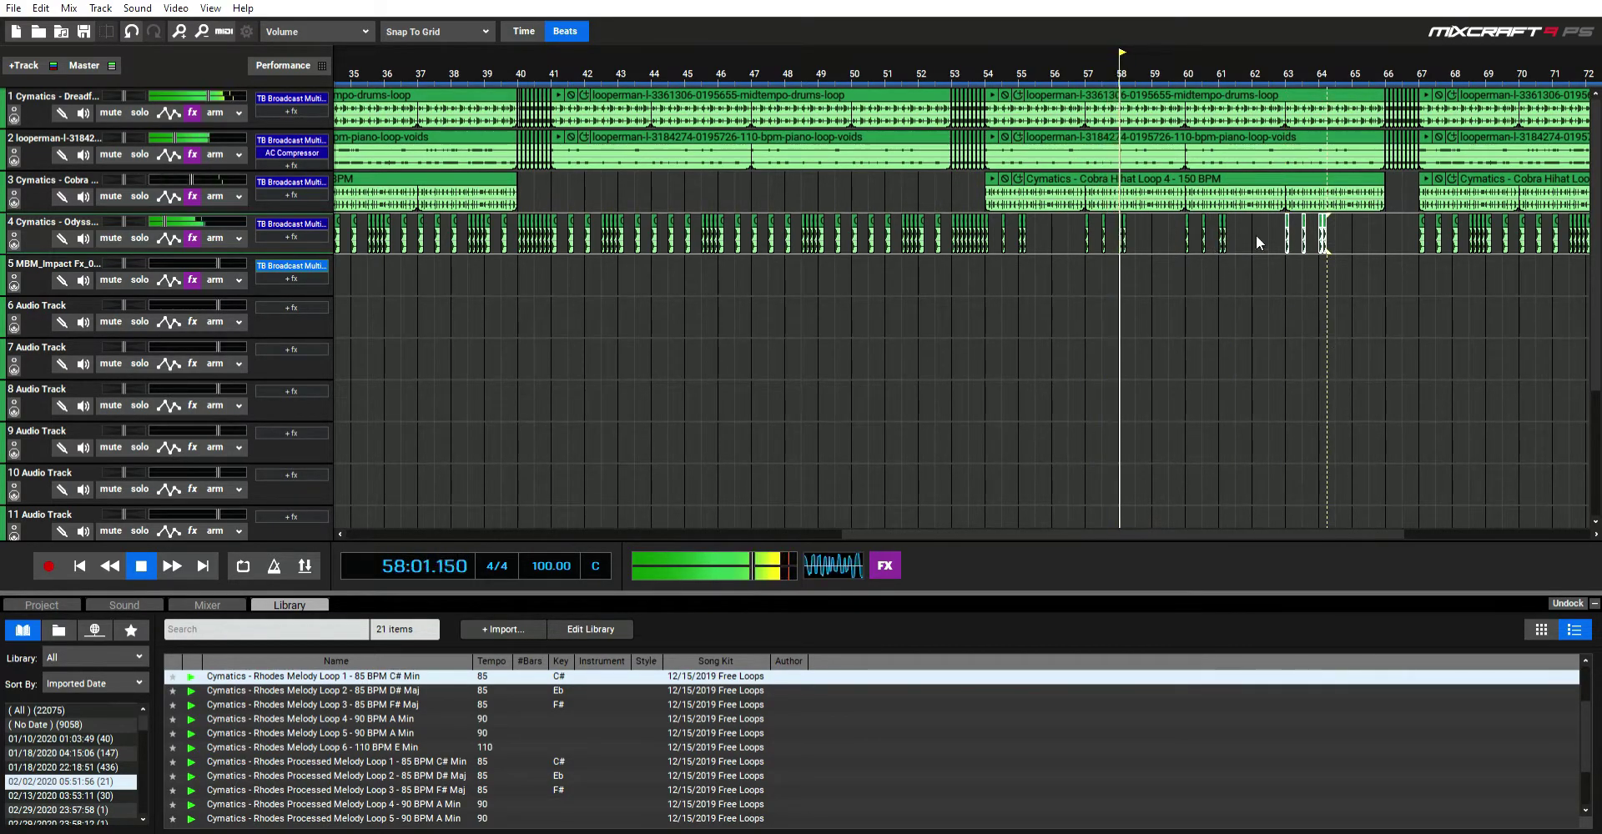
Step: Copy the clap roll in bar 53 on track 4 and paste it at bar 66
{"action": "left_click_drag", "start_coordinate": [952, 261], "coordinate": [990, 238]}
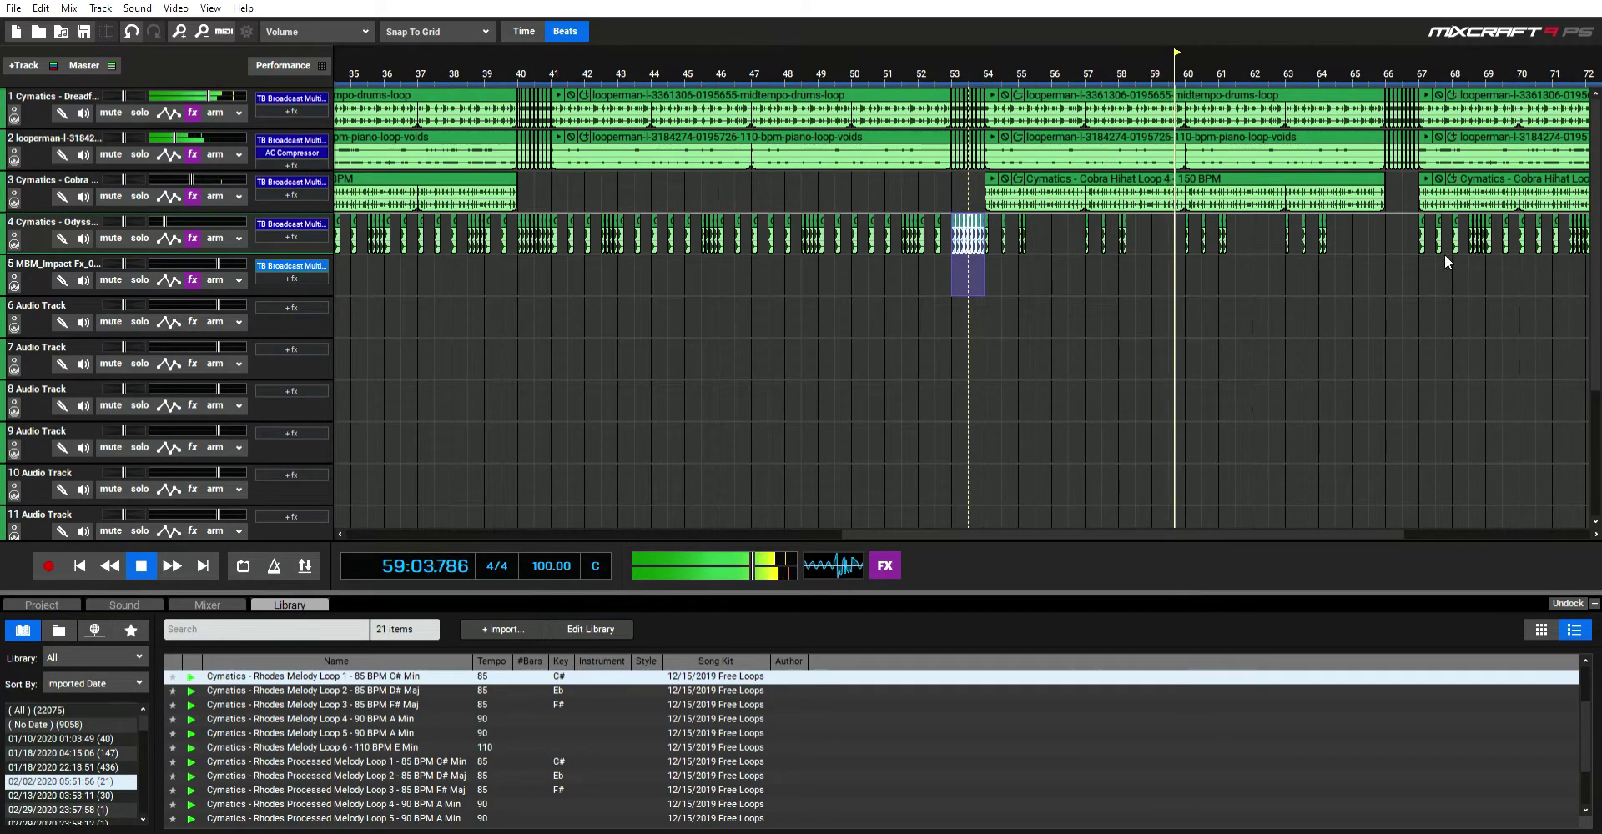
{"action": "left_click", "coordinate": [1389, 213]}
{"action": "key", "text": "ctrl+v"}
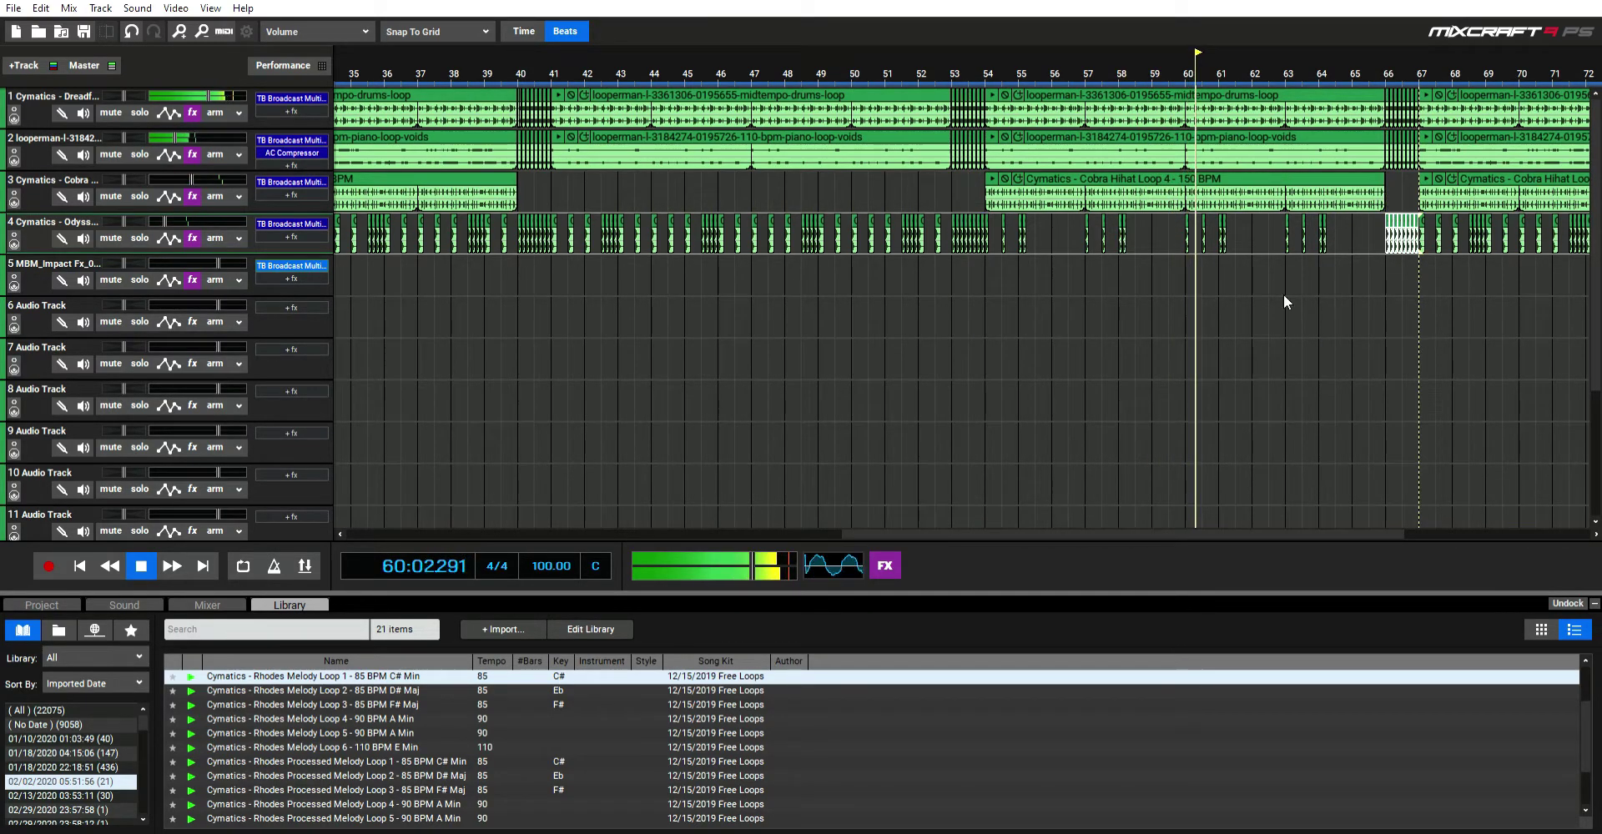
Step: Copy a single clap clip from bar 57 and paste it at bars 56, 59, 62 and 65 on track 4, stopping playback
{"action": "left_click", "coordinate": [1104, 237]}
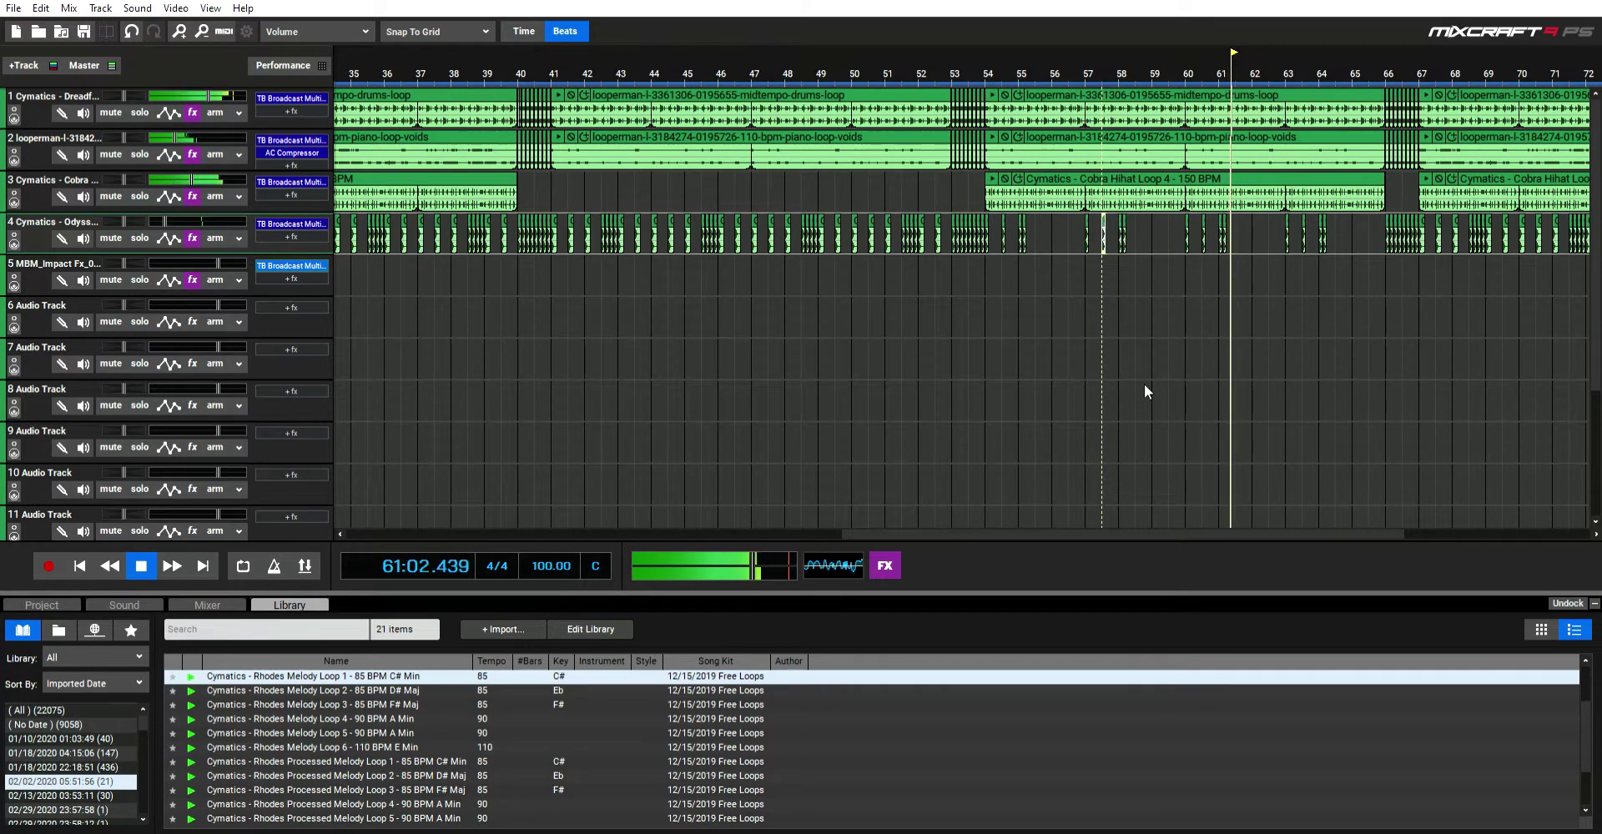
{"action": "left_click", "coordinate": [1054, 227]}
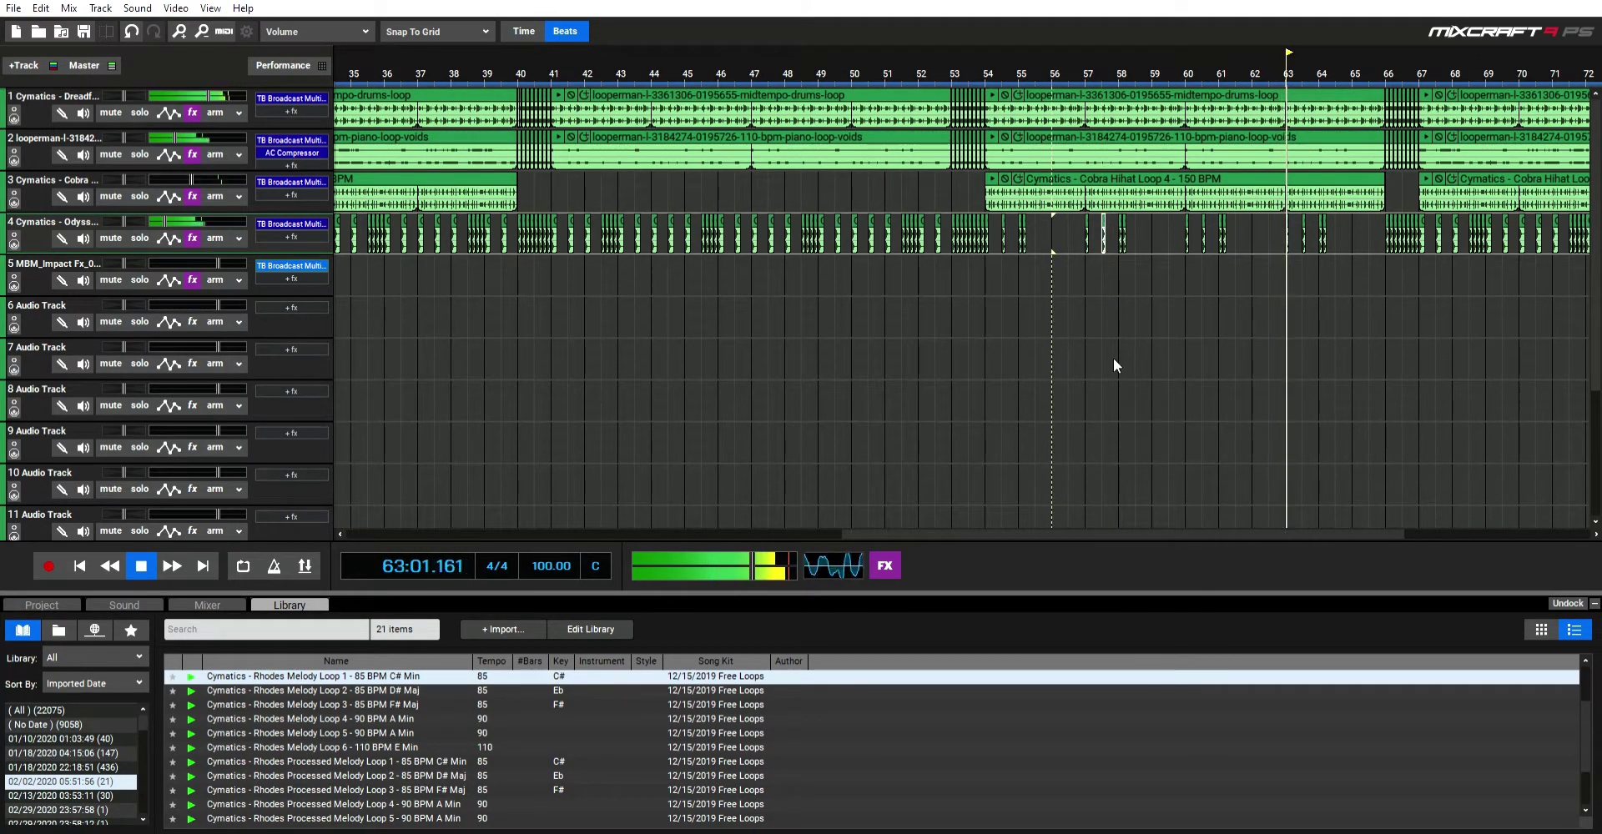
{"action": "left_click", "coordinate": [1154, 225]}
{"action": "key", "text": "ctrl+v"}
{"action": "left_click", "coordinate": [1256, 224]}
{"action": "key", "text": "ctrl+v"}
{"action": "left_click", "coordinate": [1353, 227]}
{"action": "key", "text": "ctrl+v"}
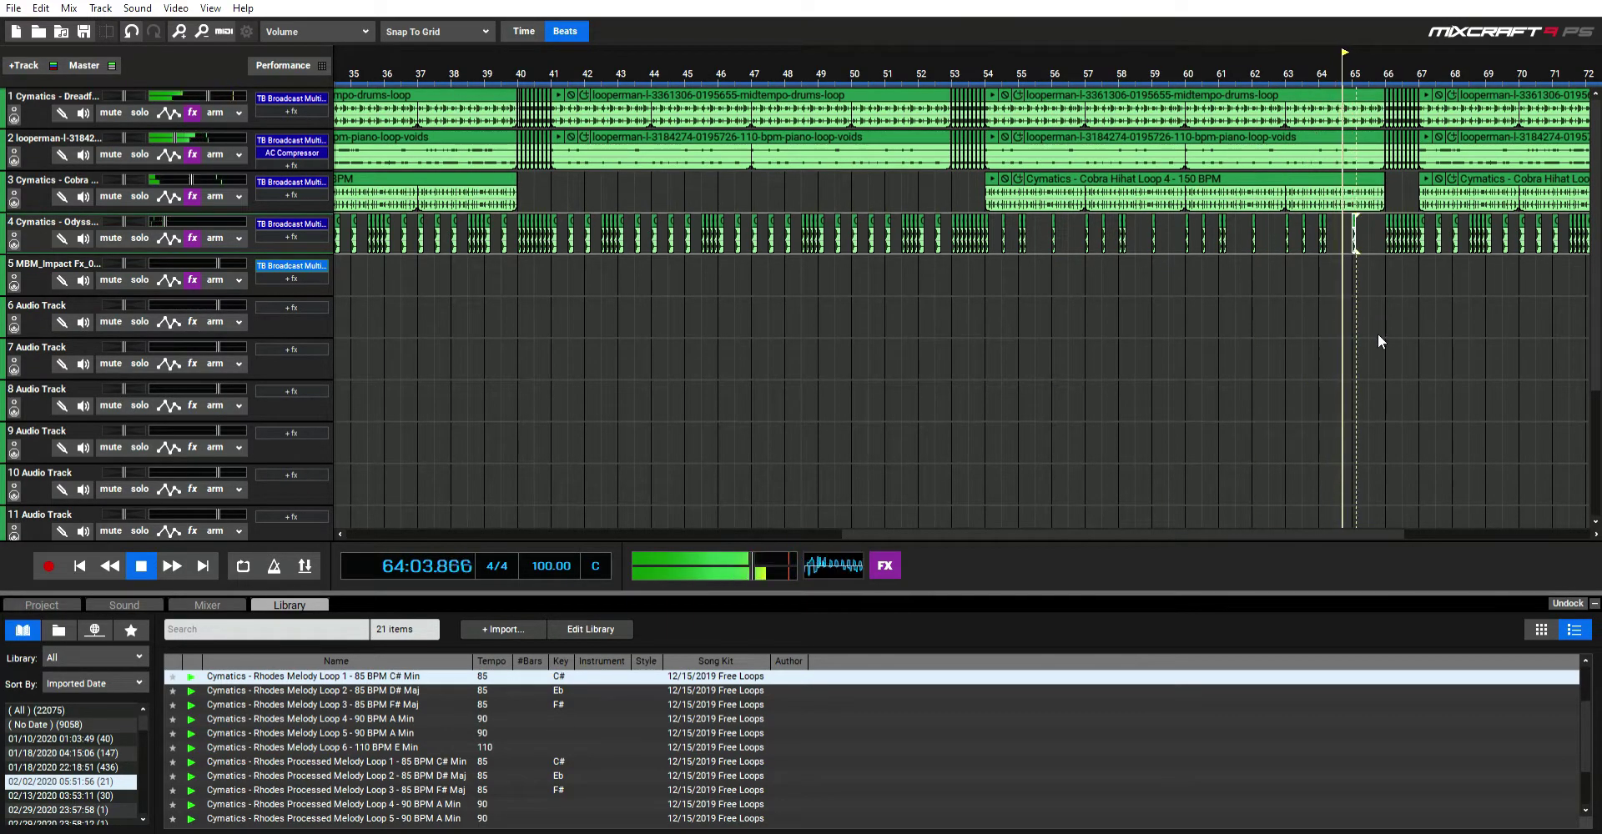
{"action": "key", "text": "space"}
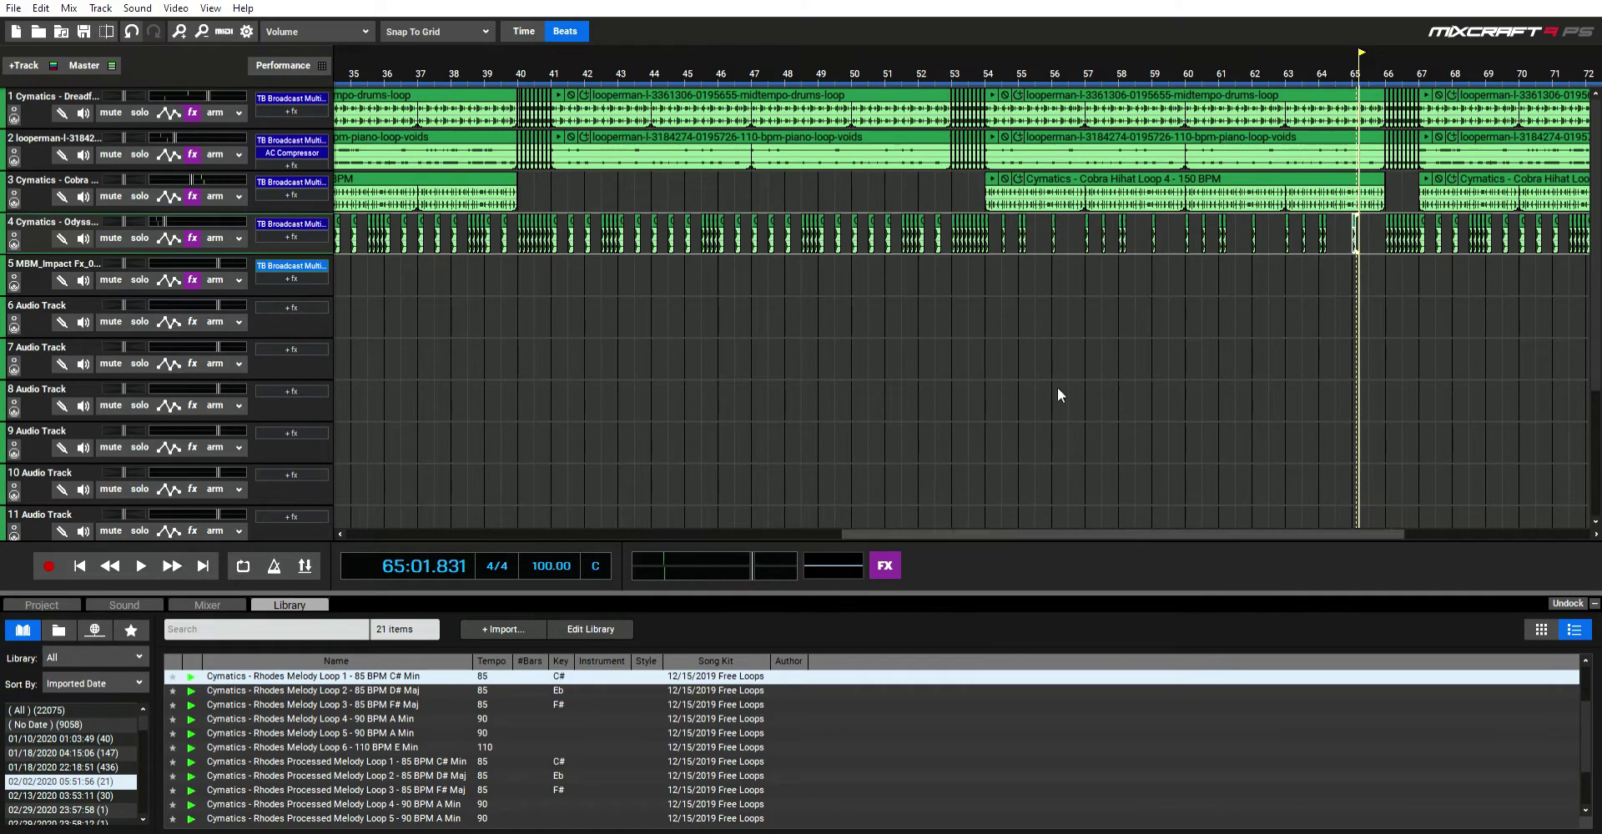
Step: Play the arrangement from the middle of bar 53 to check the new clap pattern
{"action": "scroll", "coordinate": [1155, 289], "scroll_direction": "down", "scroll_amount": 5}
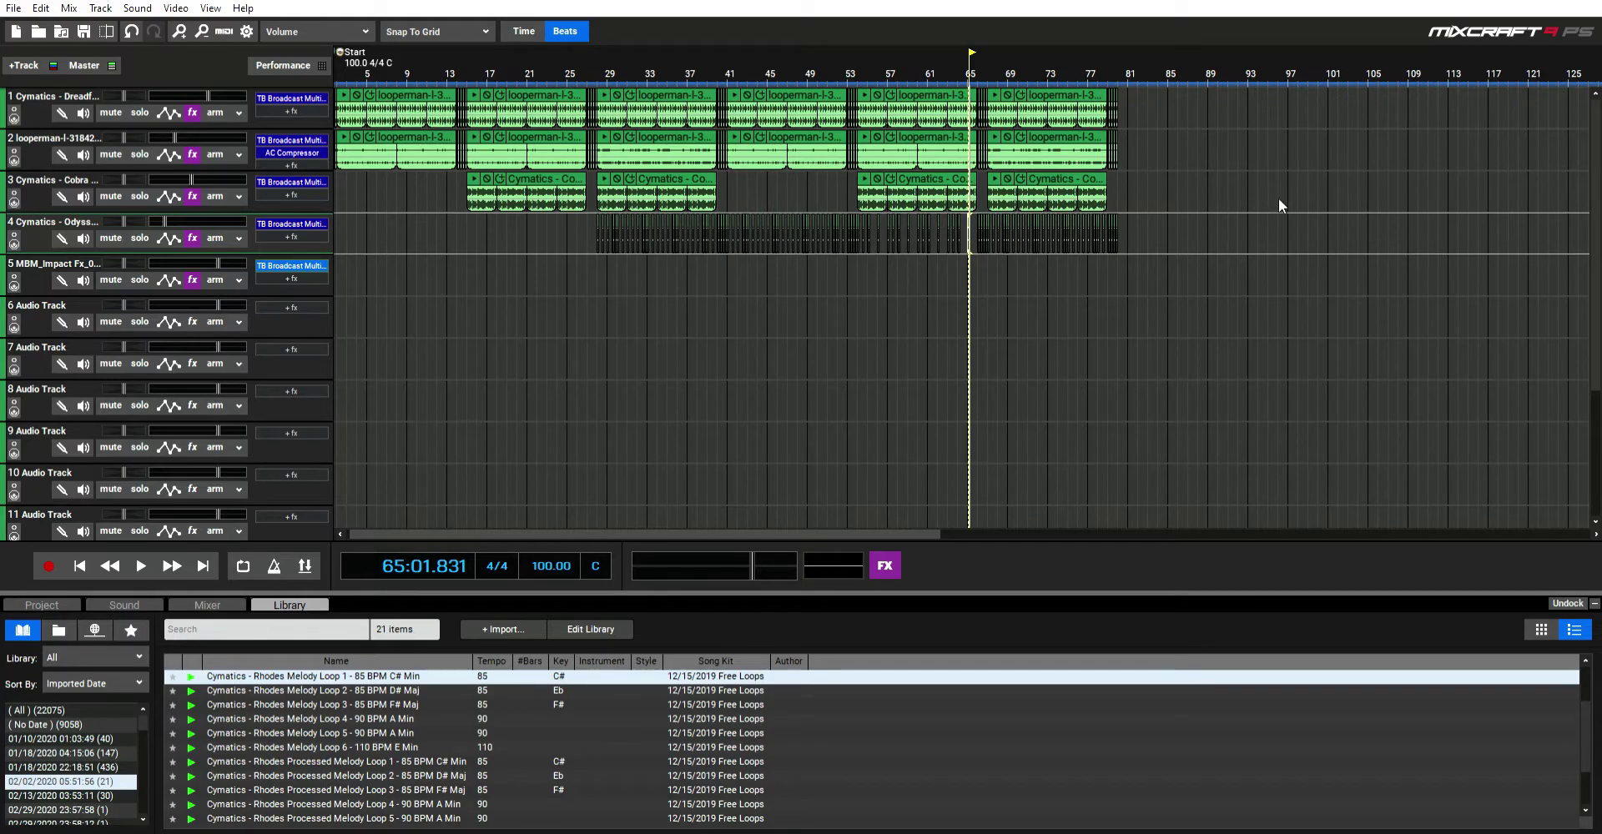
{"action": "scroll", "coordinate": [1218, 344], "scroll_direction": "up", "scroll_amount": 2}
{"action": "scroll", "coordinate": [1136, 333], "scroll_direction": "up", "scroll_amount": 1}
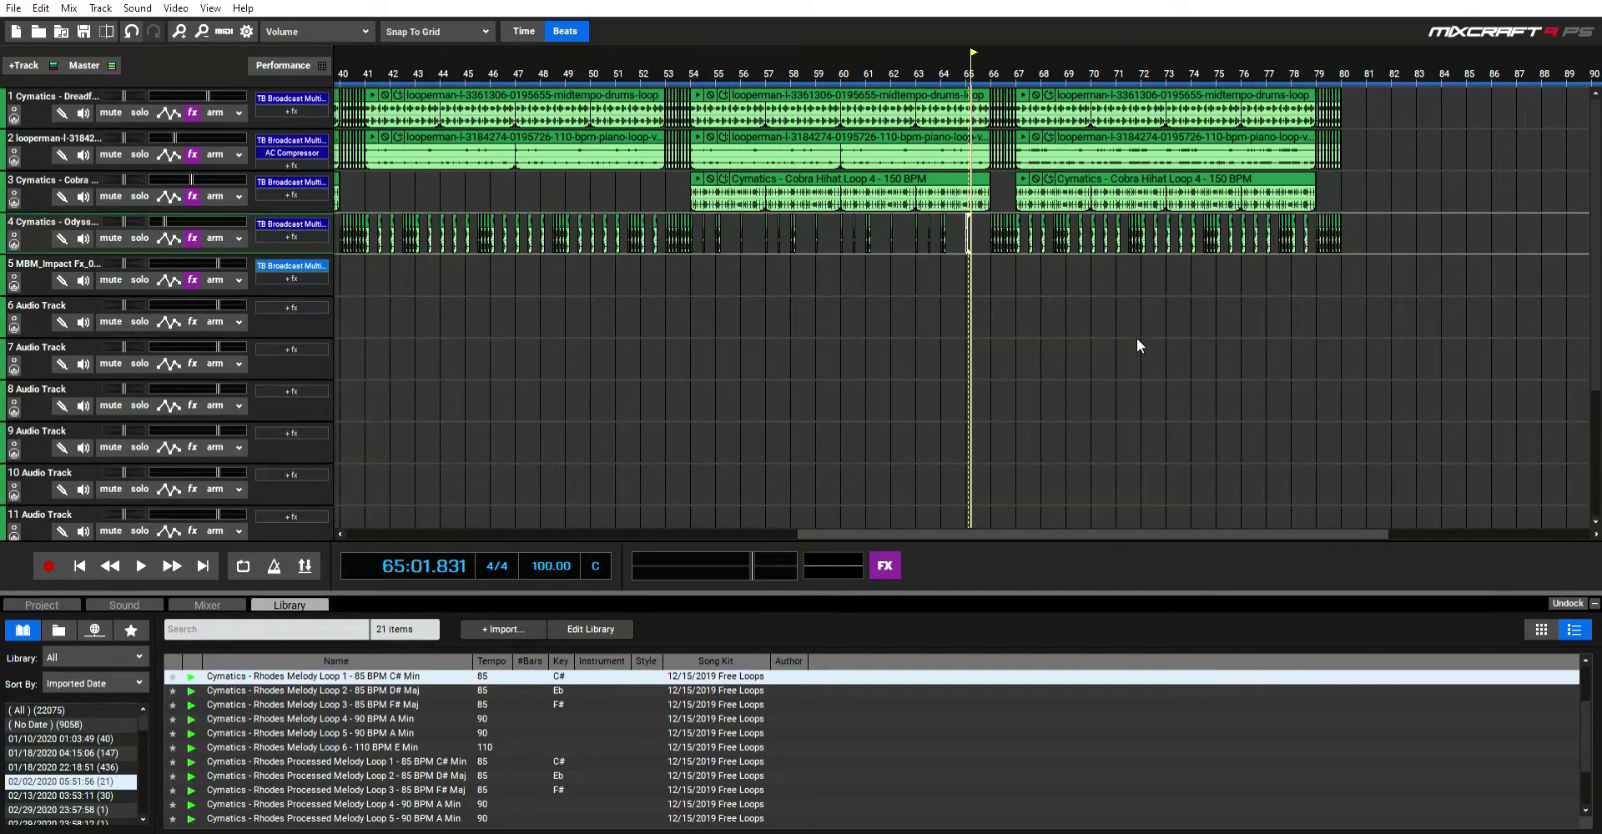
{"action": "scroll", "coordinate": [1136, 338], "scroll_direction": "up", "scroll_amount": 1}
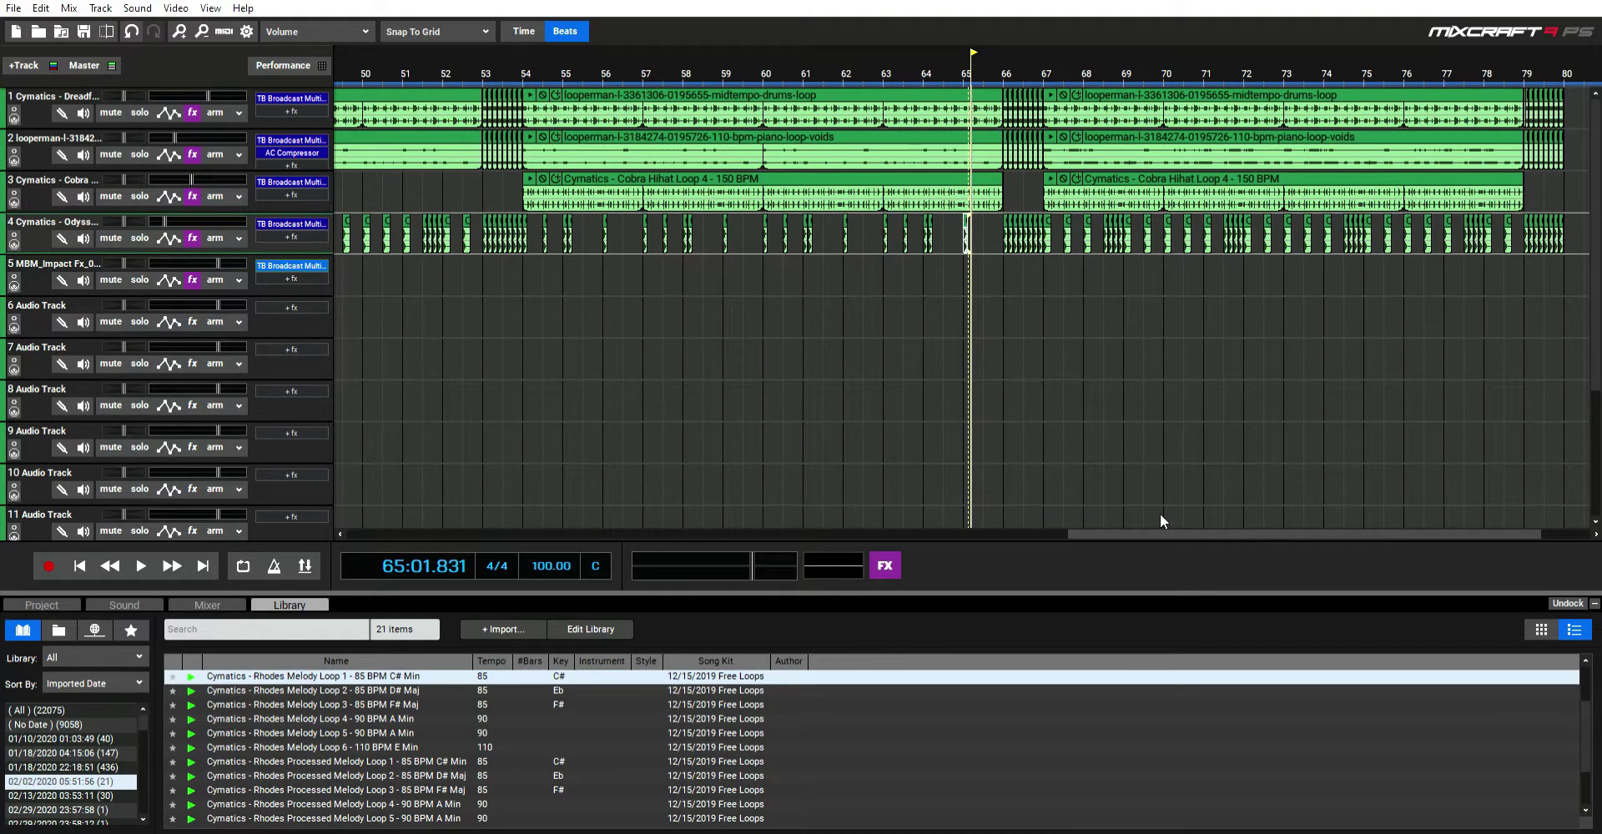
{"action": "left_click", "coordinate": [504, 265]}
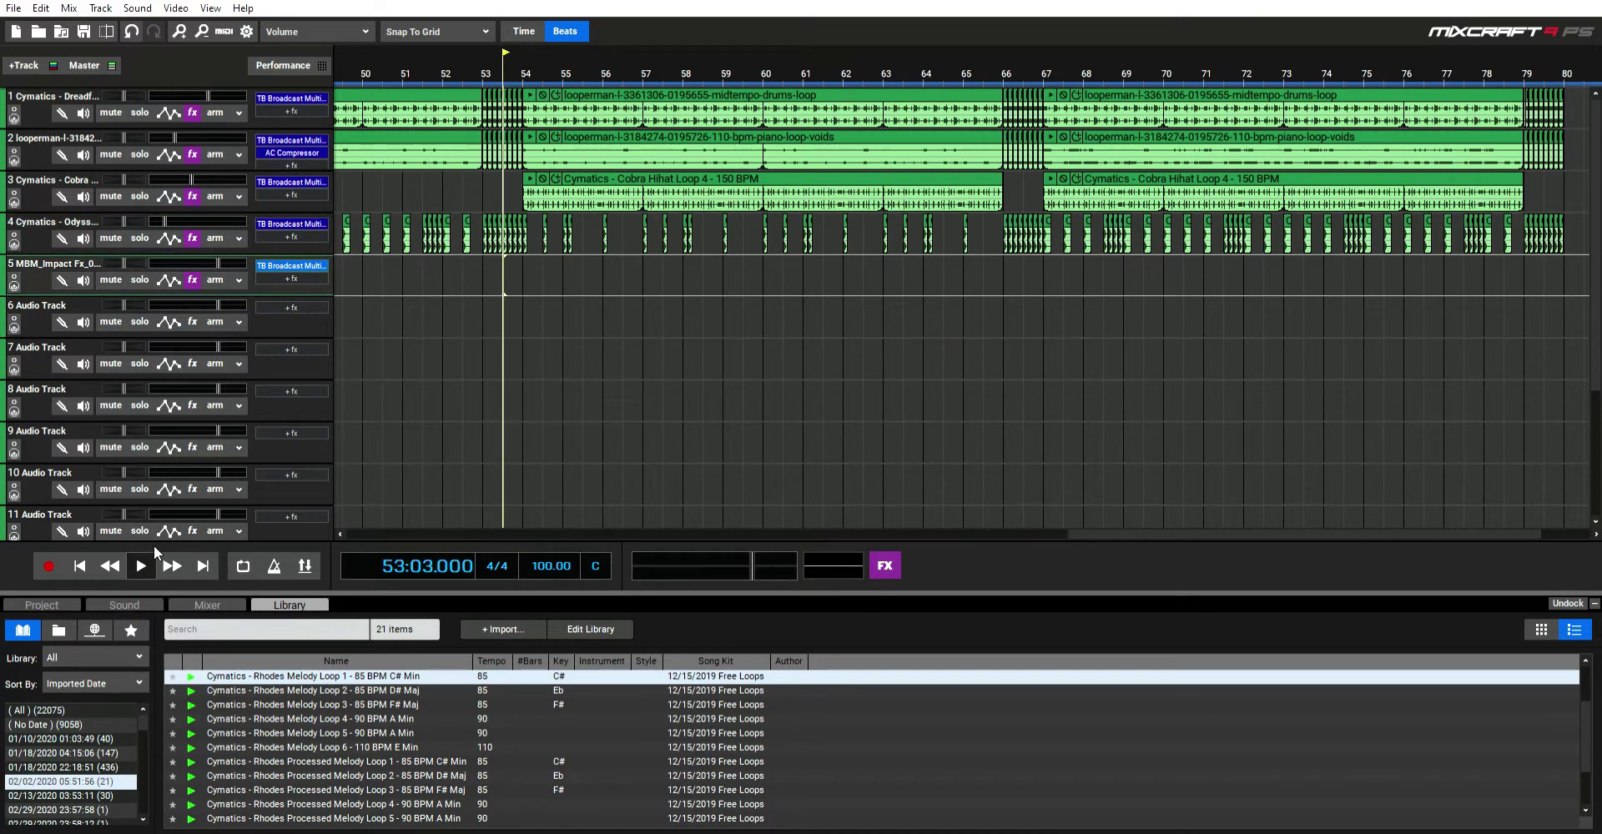
{"action": "key", "text": "space"}
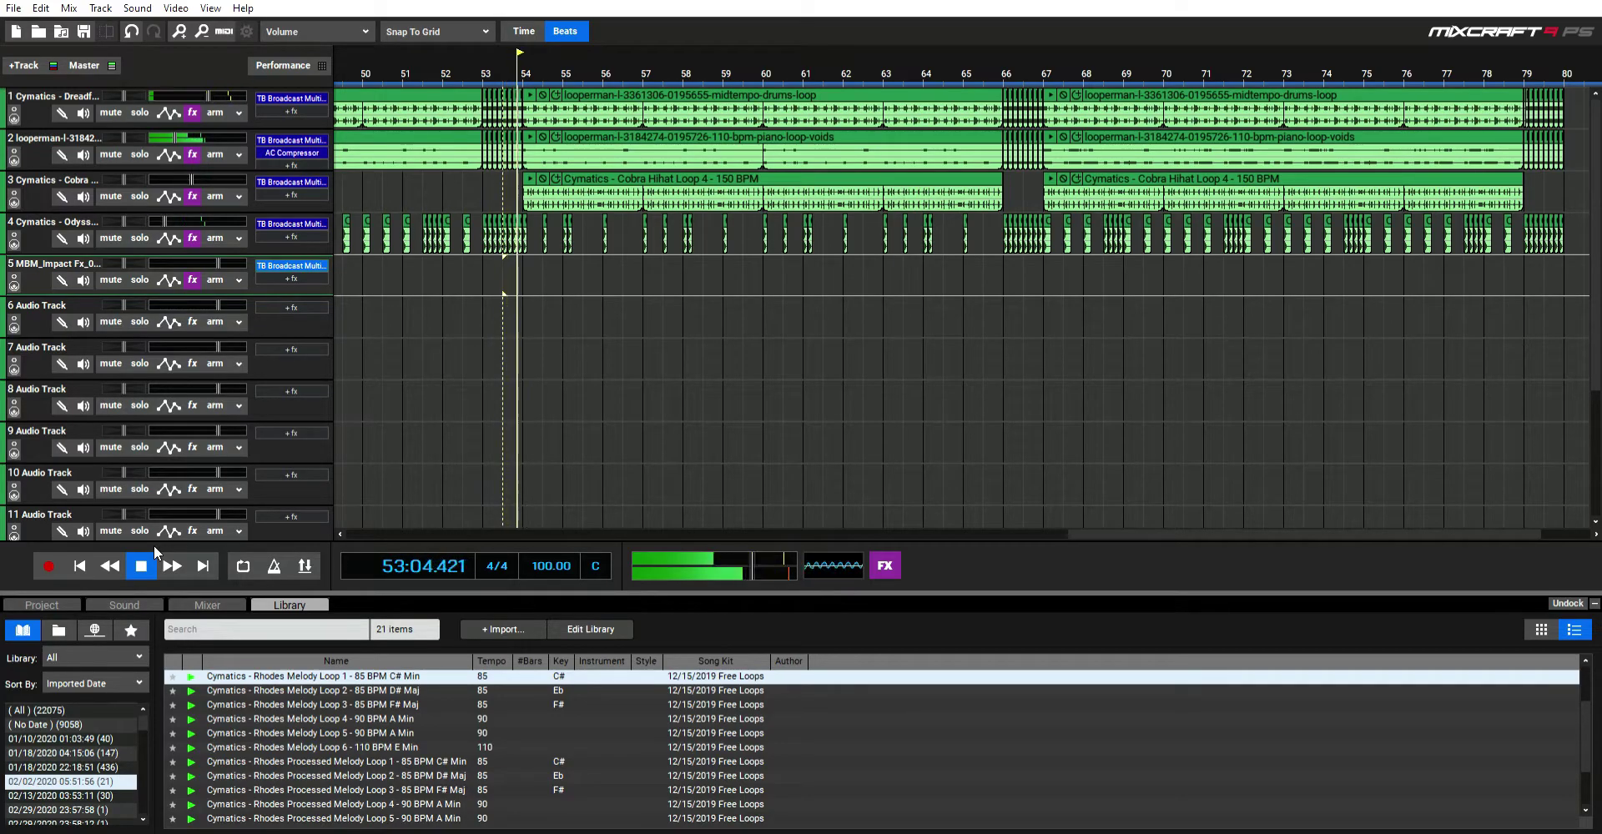
{"action": "scroll", "coordinate": [668, 304], "scroll_direction": "down", "scroll_amount": 2}
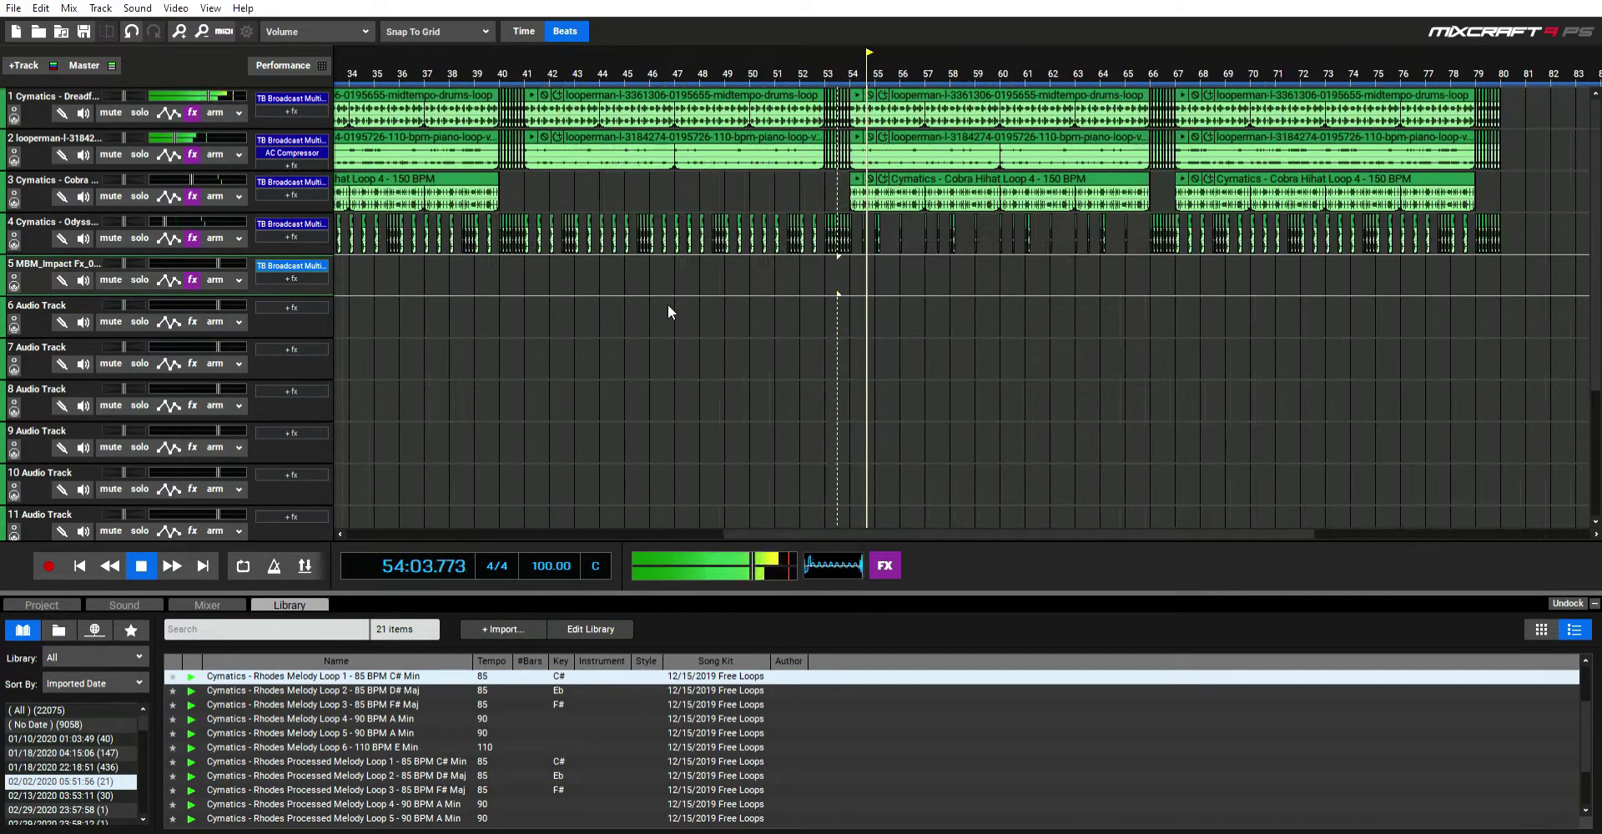
{"action": "scroll", "coordinate": [1098, 265], "scroll_direction": "down", "scroll_amount": 2}
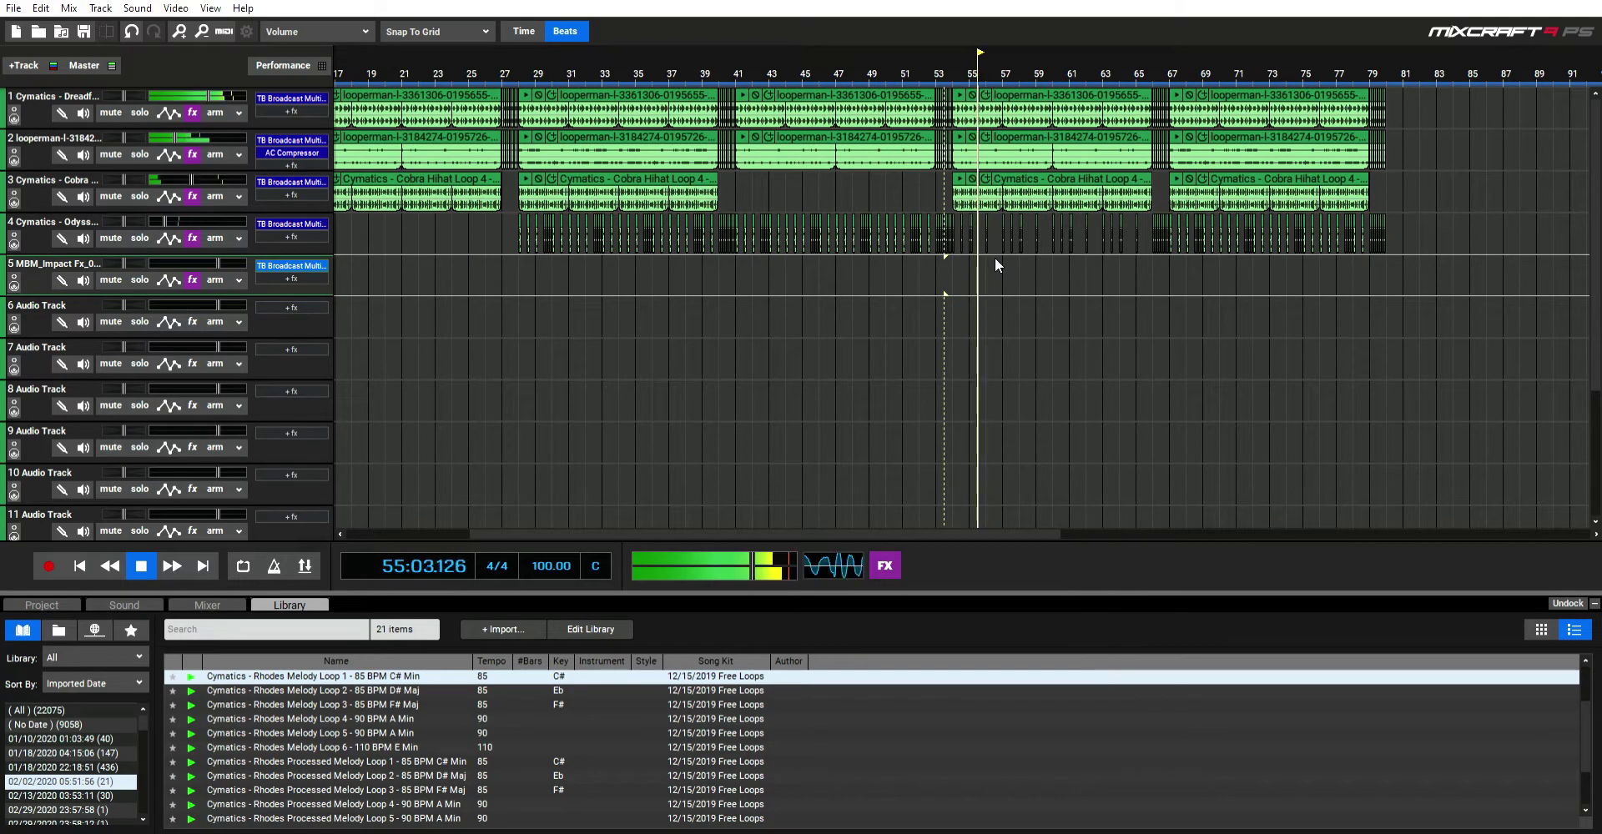
Step: Copy the clap clips from bar 54 up to bar 66 on track 4, stop playback, and paste them at bar 15
{"action": "scroll", "coordinate": [995, 257], "scroll_direction": "down", "scroll_amount": 1}
{"action": "scroll", "coordinate": [995, 257], "scroll_direction": "up", "scroll_amount": 2}
{"action": "scroll", "coordinate": [995, 257], "scroll_direction": "up", "scroll_amount": 1}
{"action": "left_click_drag", "start_coordinate": [888, 262], "coordinate": [1371, 224]}
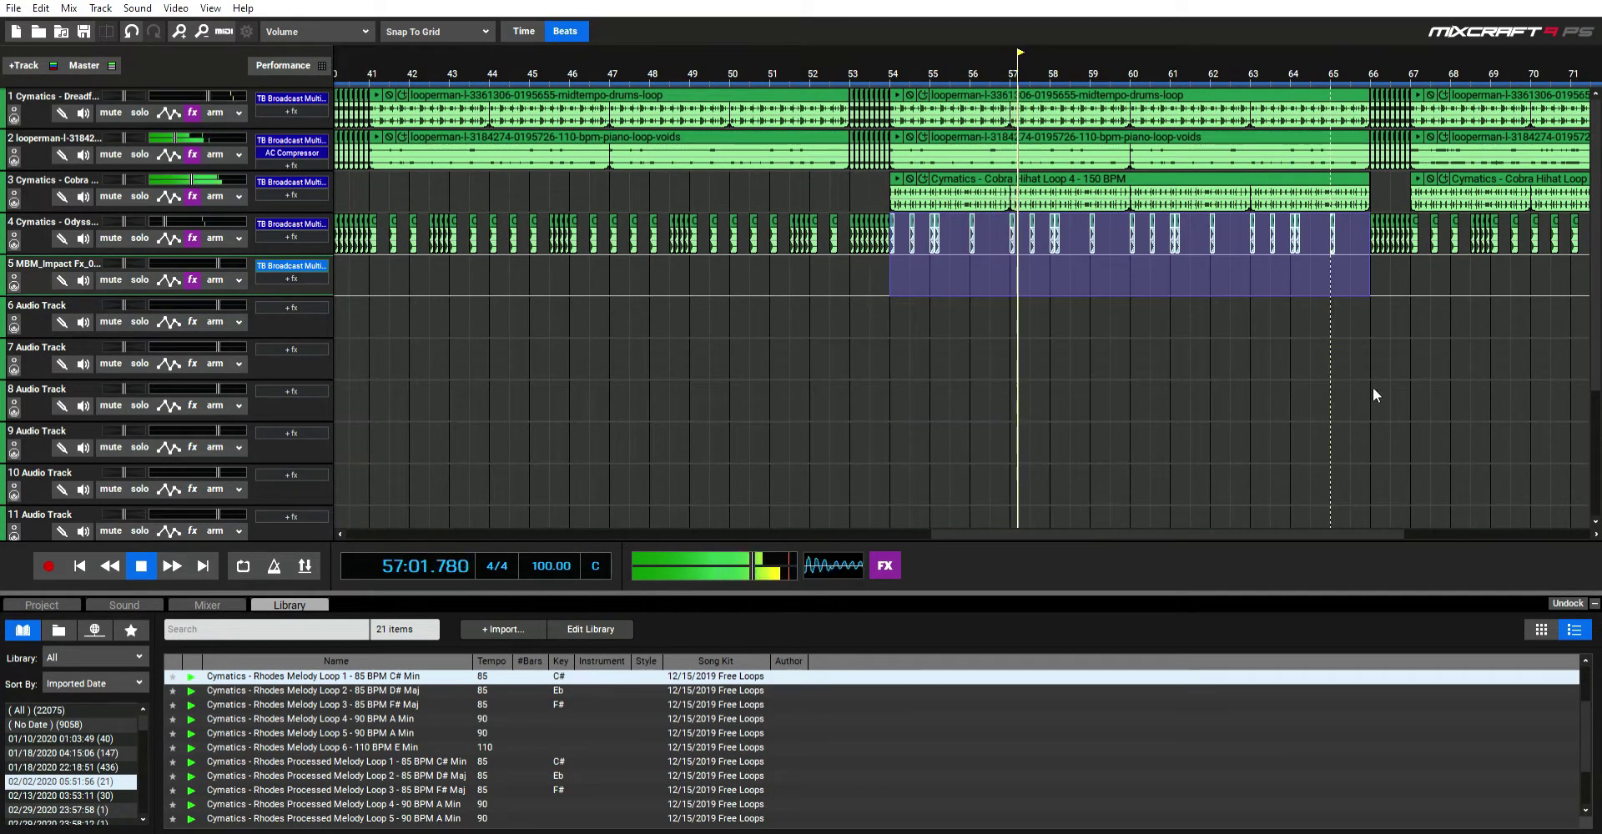
{"action": "scroll", "coordinate": [1377, 394], "scroll_direction": "down", "scroll_amount": 1}
{"action": "scroll", "coordinate": [638, 450], "scroll_direction": "down", "scroll_amount": 1}
{"action": "key", "text": "space"}
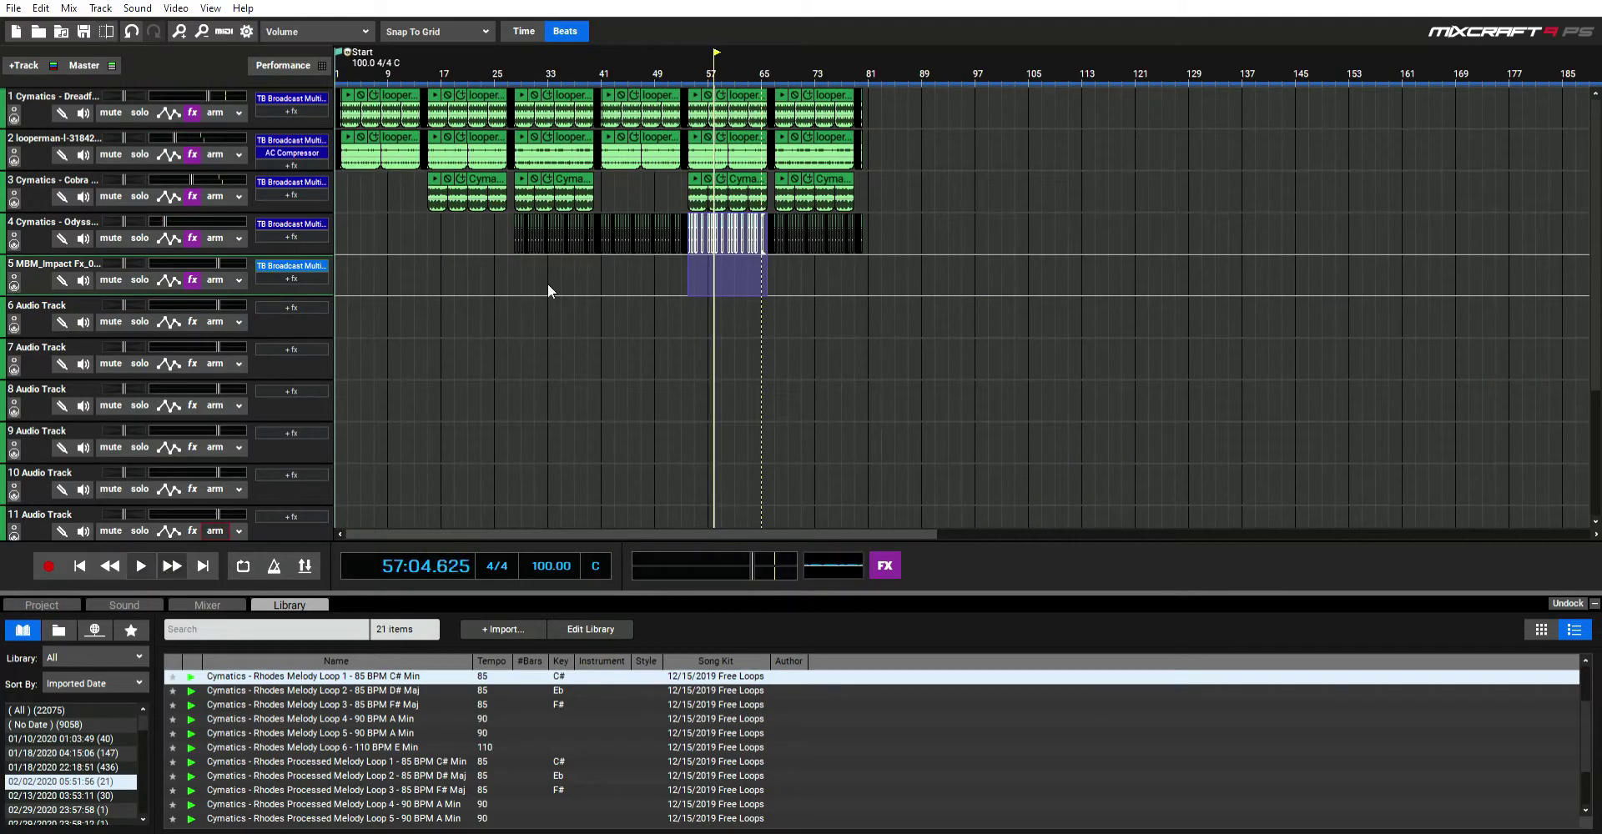
{"action": "left_click", "coordinate": [427, 223]}
{"action": "left_click", "coordinate": [427, 219]}
{"action": "key", "text": "ctrl+v"}
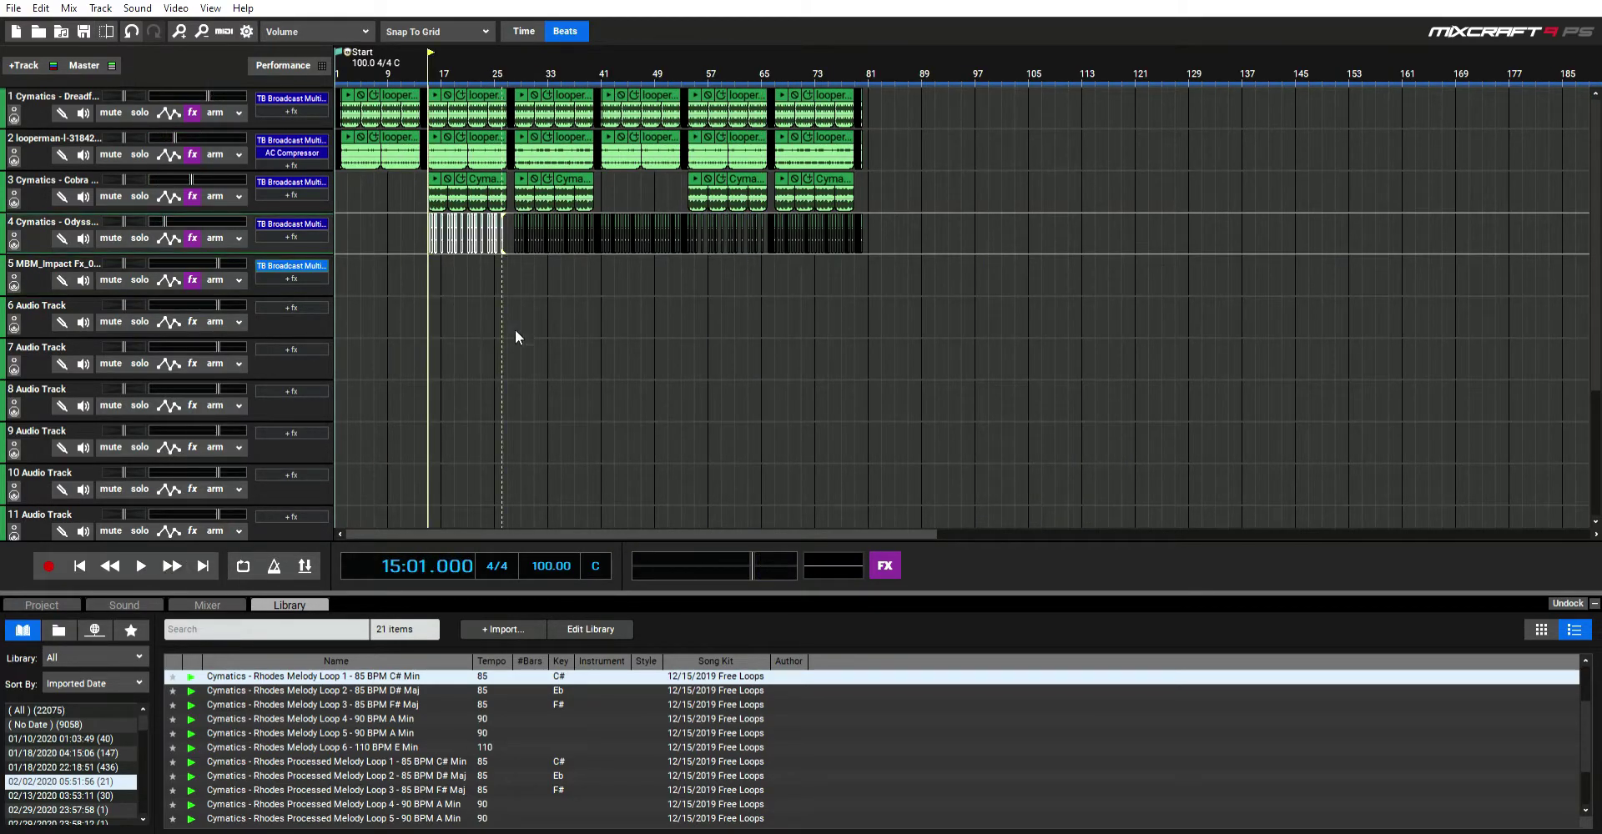
Step: Copy the clap roll in the second half of bar 29 on track 4 and paste it twice in a row from bar 27
{"action": "scroll", "coordinate": [654, 374], "scroll_direction": "up", "scroll_amount": 2}
{"action": "scroll", "coordinate": [905, 313], "scroll_direction": "up", "scroll_amount": 2}
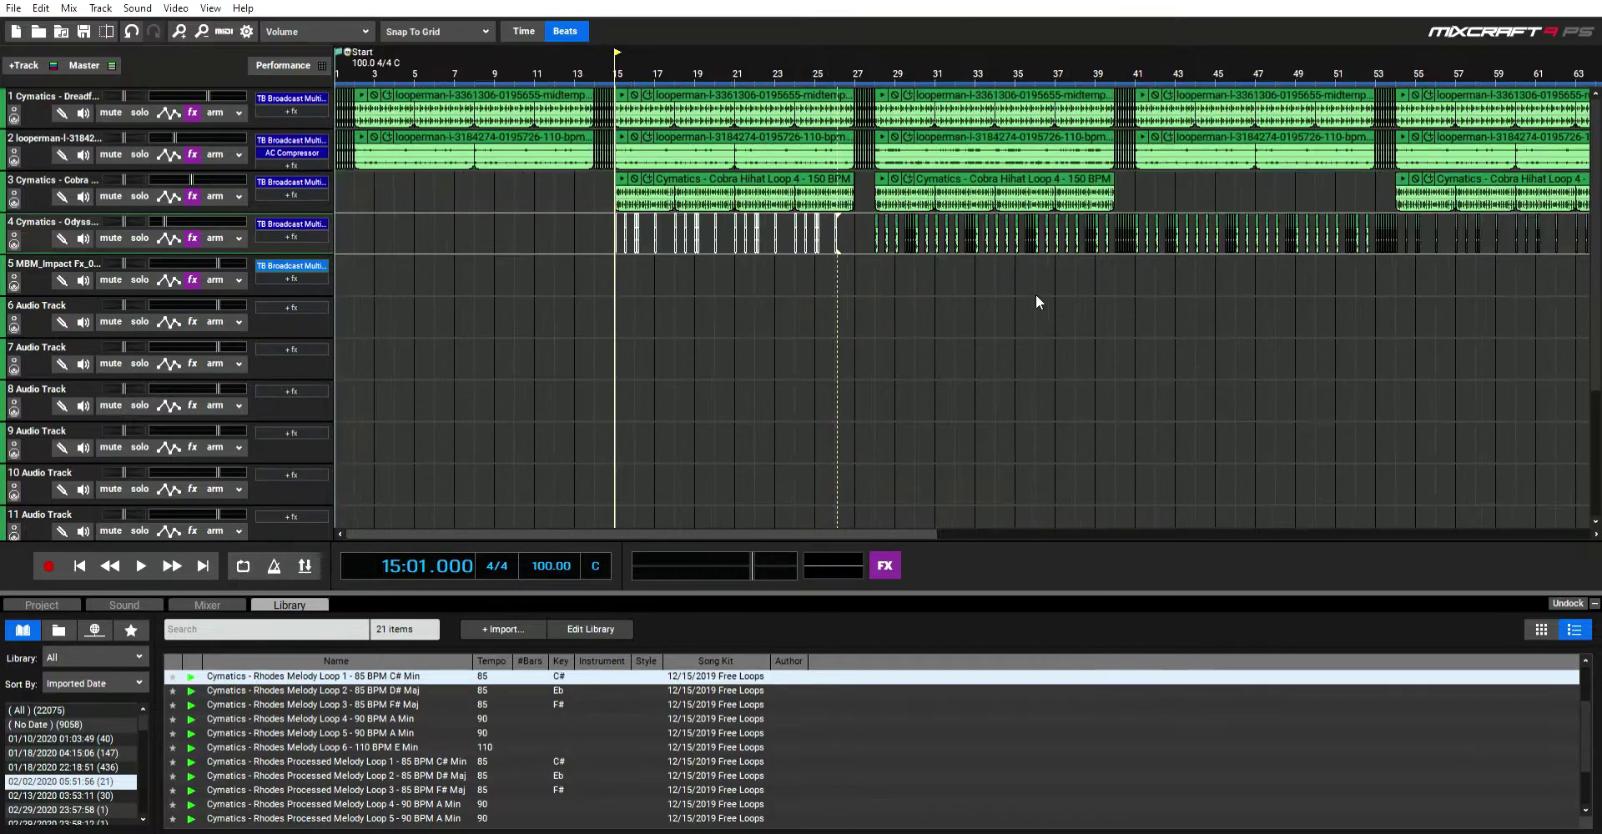
{"action": "scroll", "coordinate": [1004, 257], "scroll_direction": "down", "scroll_amount": 3}
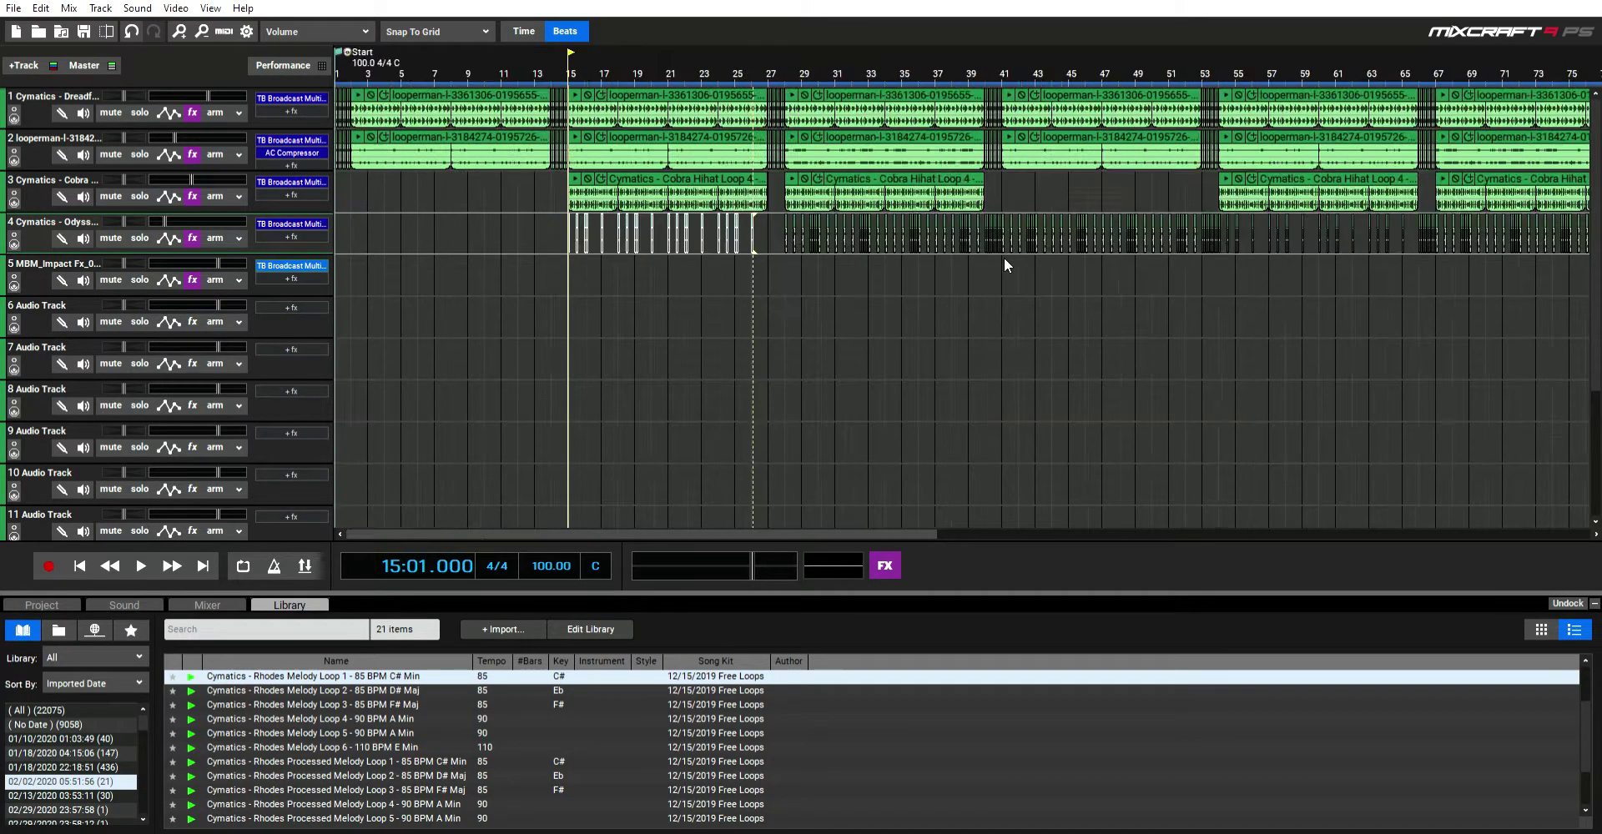
{"action": "scroll", "coordinate": [1004, 257], "scroll_direction": "up", "scroll_amount": 2}
{"action": "scroll", "coordinate": [1004, 258], "scroll_direction": "up", "scroll_amount": 1}
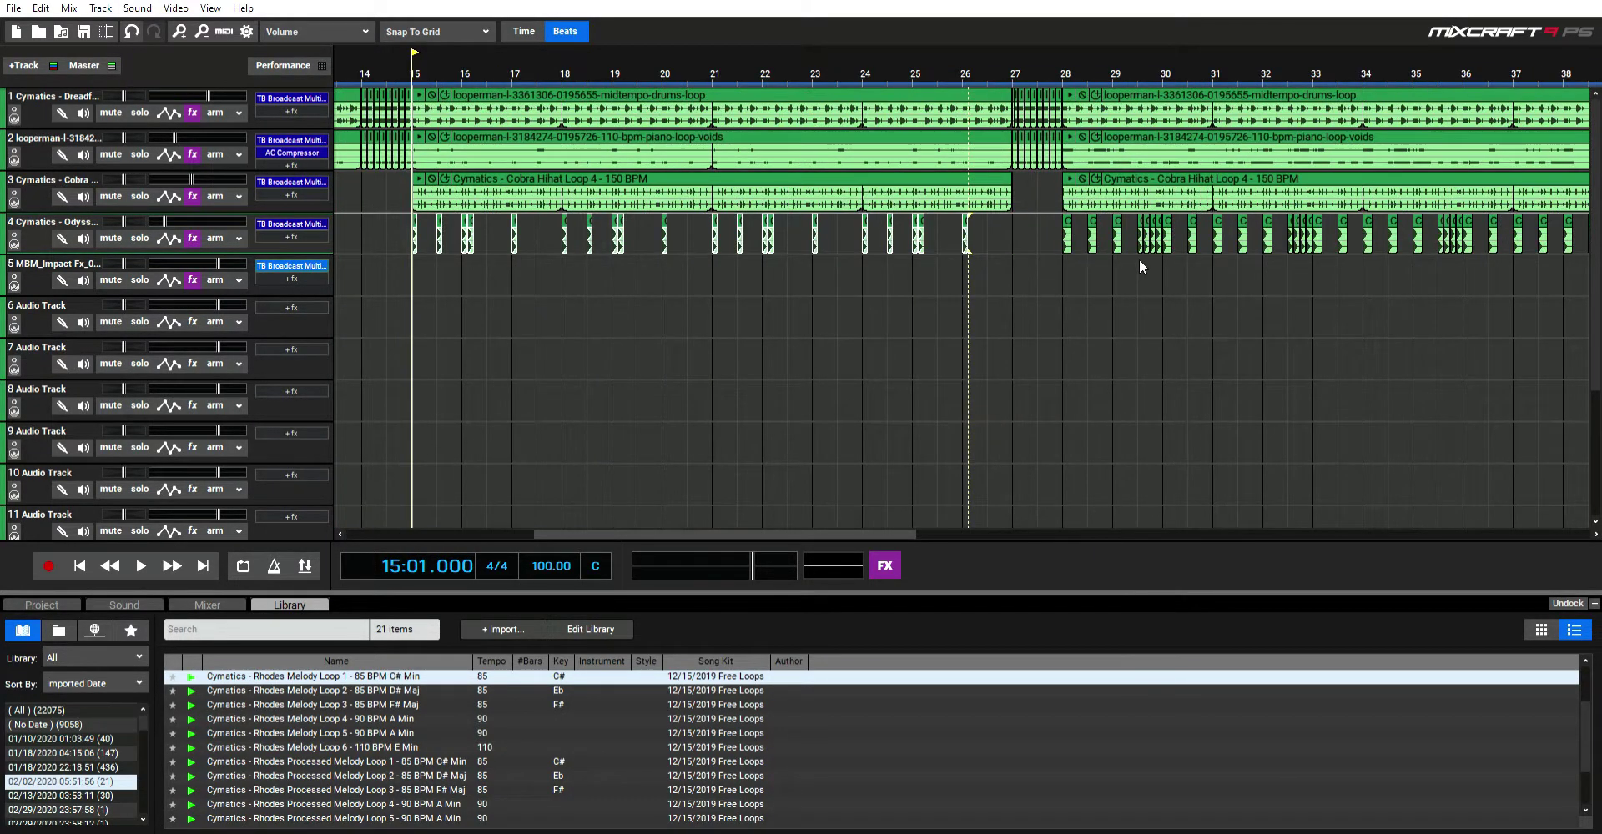
{"action": "left_click_drag", "start_coordinate": [1140, 259], "coordinate": [1151, 232]}
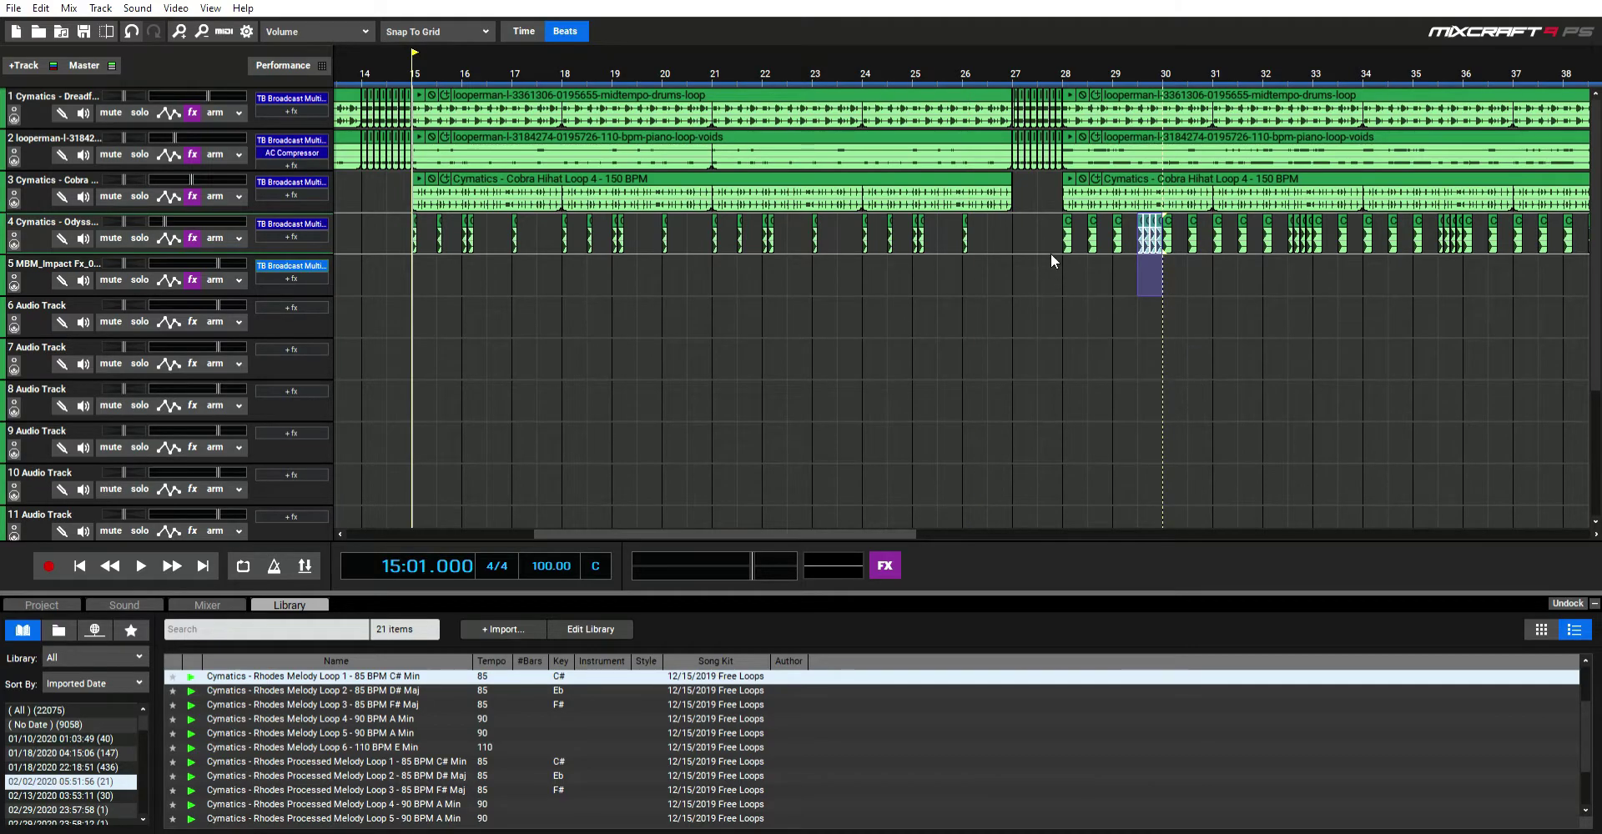
{"action": "left_click", "coordinate": [1009, 219]}
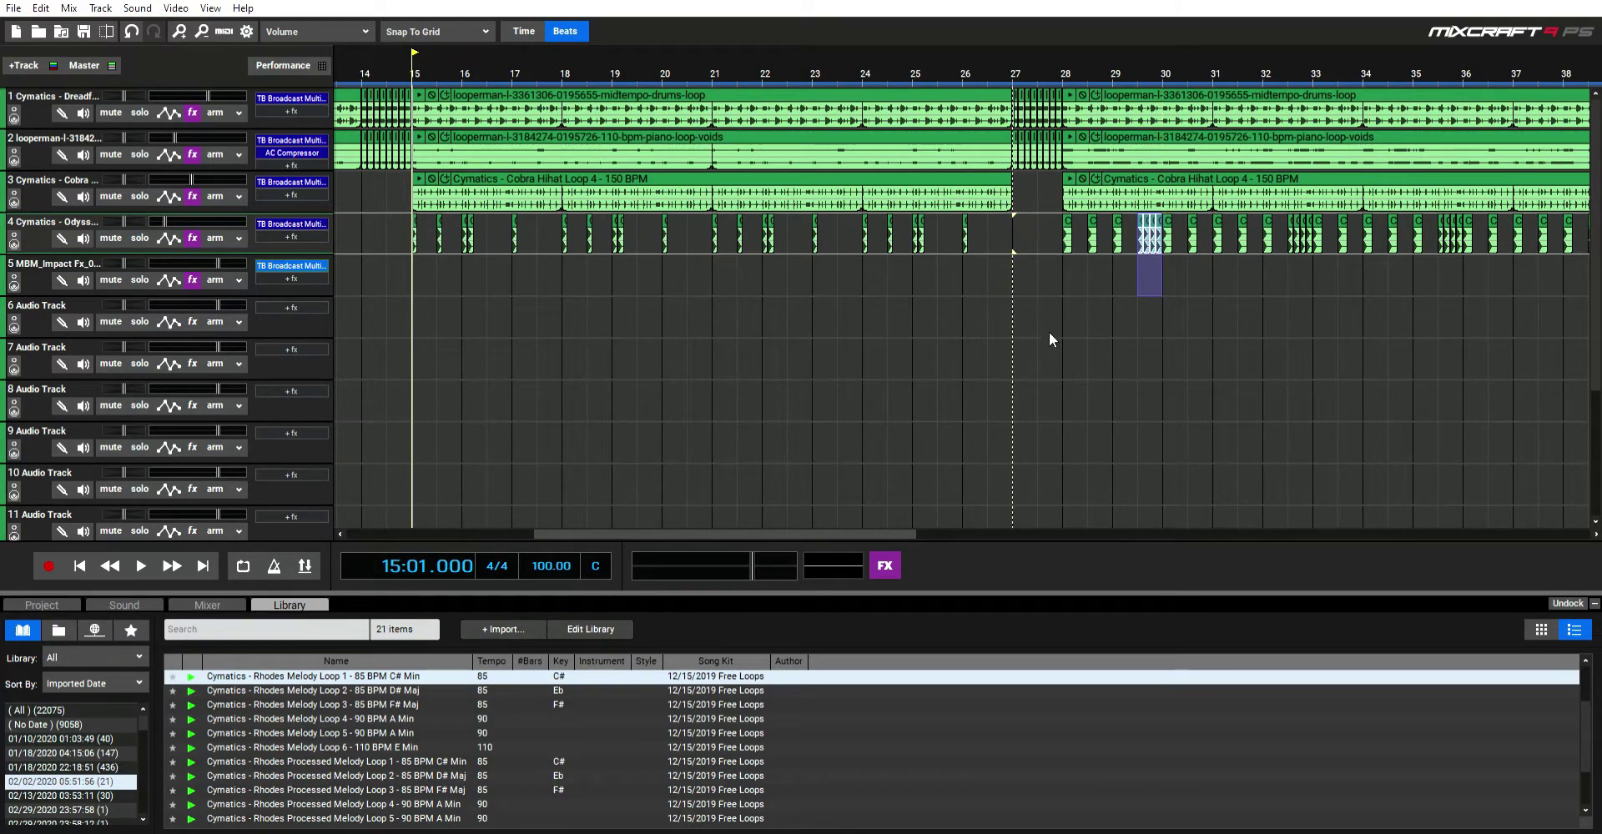
{"action": "key", "text": "ctrl+v"}
{"action": "key", "text": "ctrl+v"}
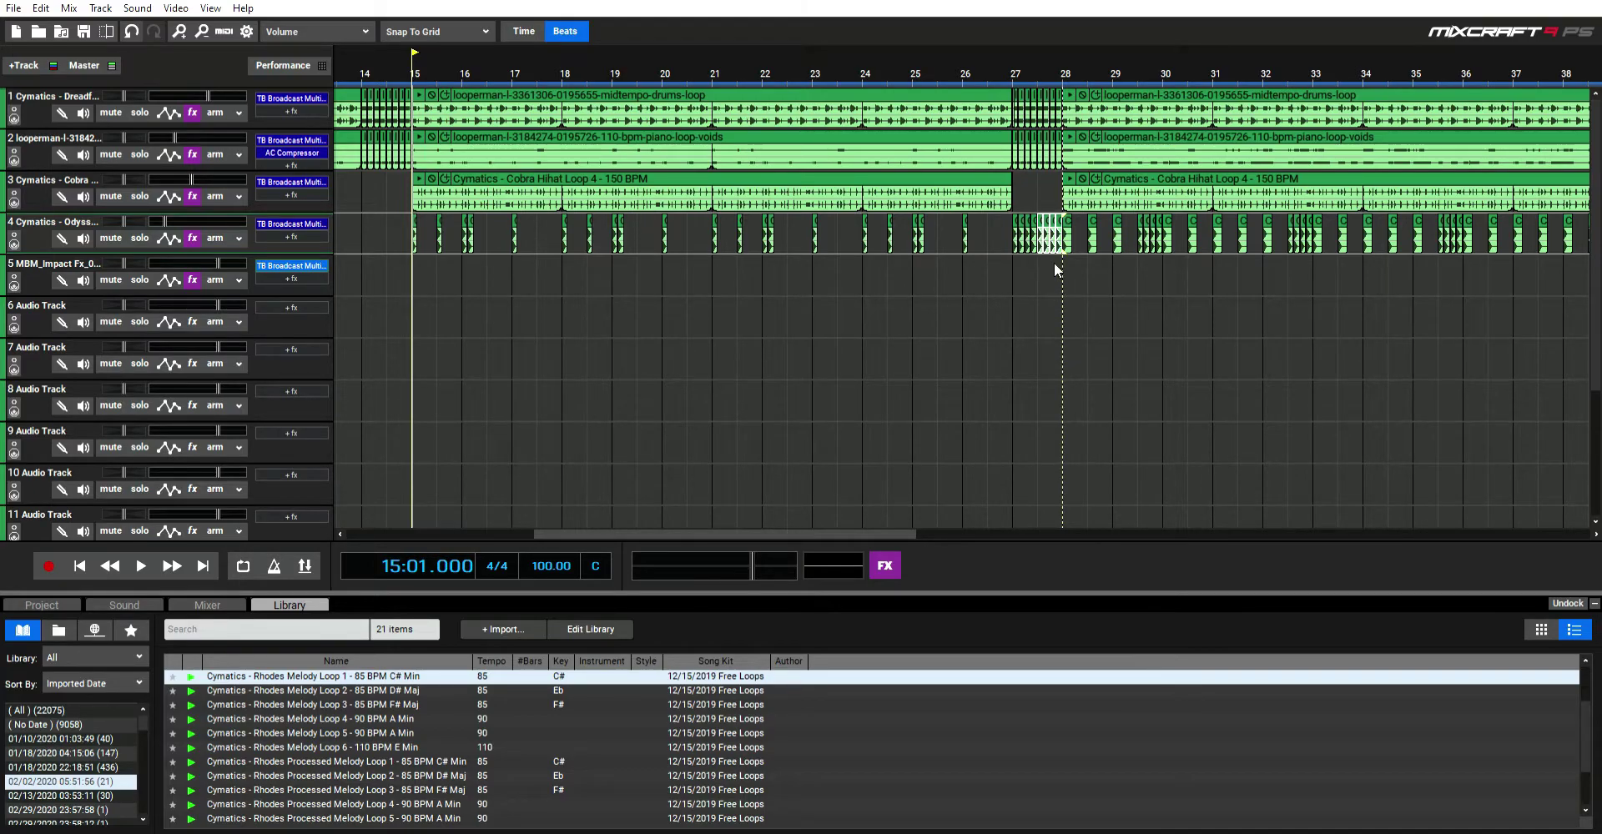
Step: Undo the clap pastes at bars 15 and 27 on track 4
{"action": "scroll", "coordinate": [1054, 262], "scroll_direction": "down", "scroll_amount": 2}
{"action": "scroll", "coordinate": [1054, 262], "scroll_direction": "up", "scroll_amount": 3}
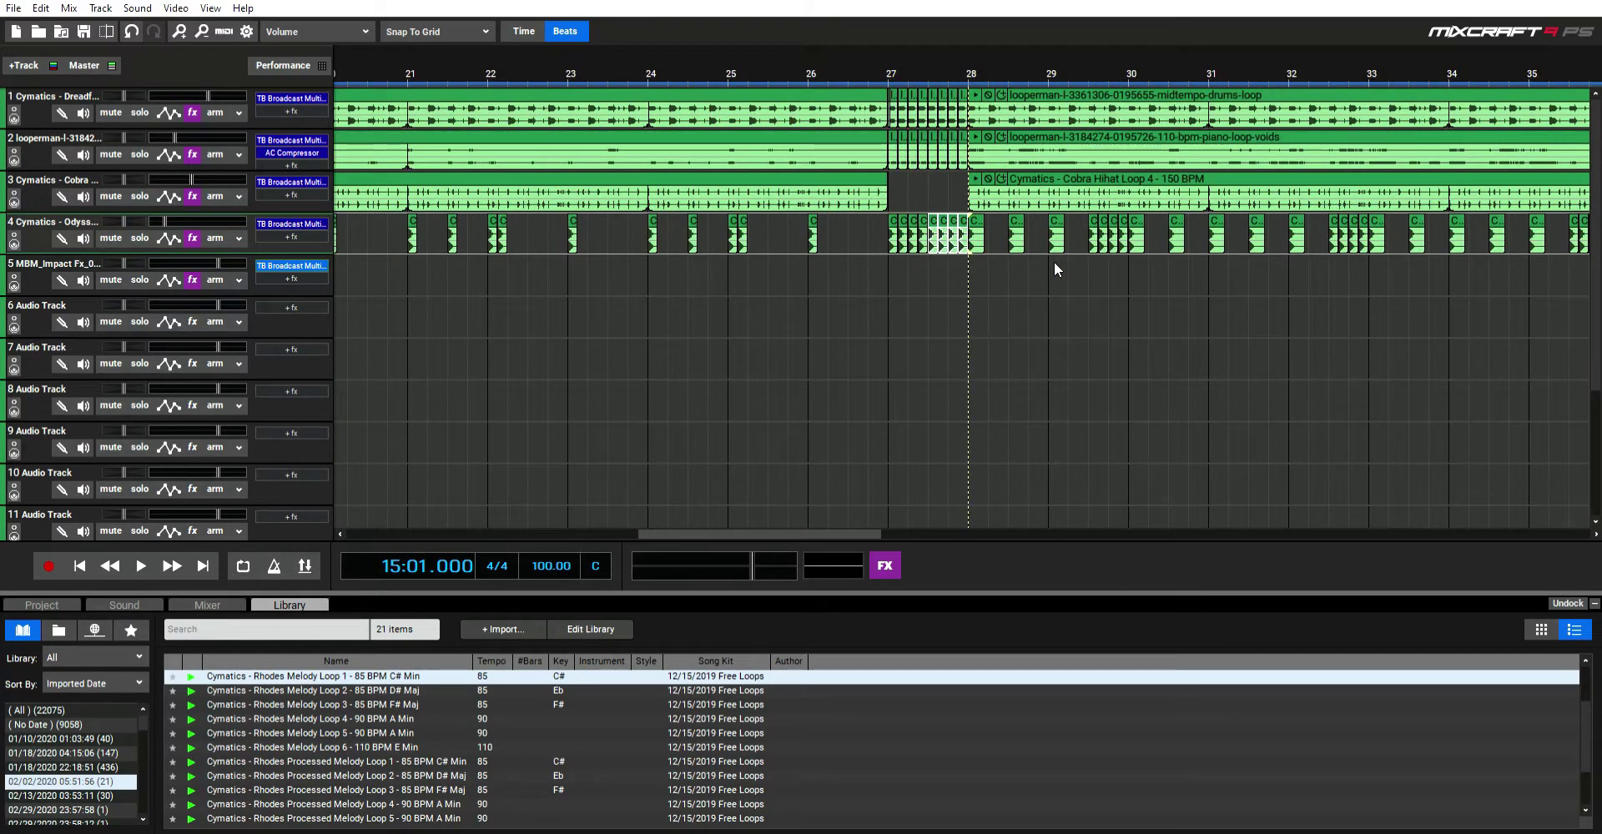
{"action": "scroll", "coordinate": [1054, 262], "scroll_direction": "down", "scroll_amount": 3}
{"action": "left_click", "coordinate": [589, 261]}
{"action": "scroll", "coordinate": [669, 284], "scroll_direction": "down", "scroll_amount": 4}
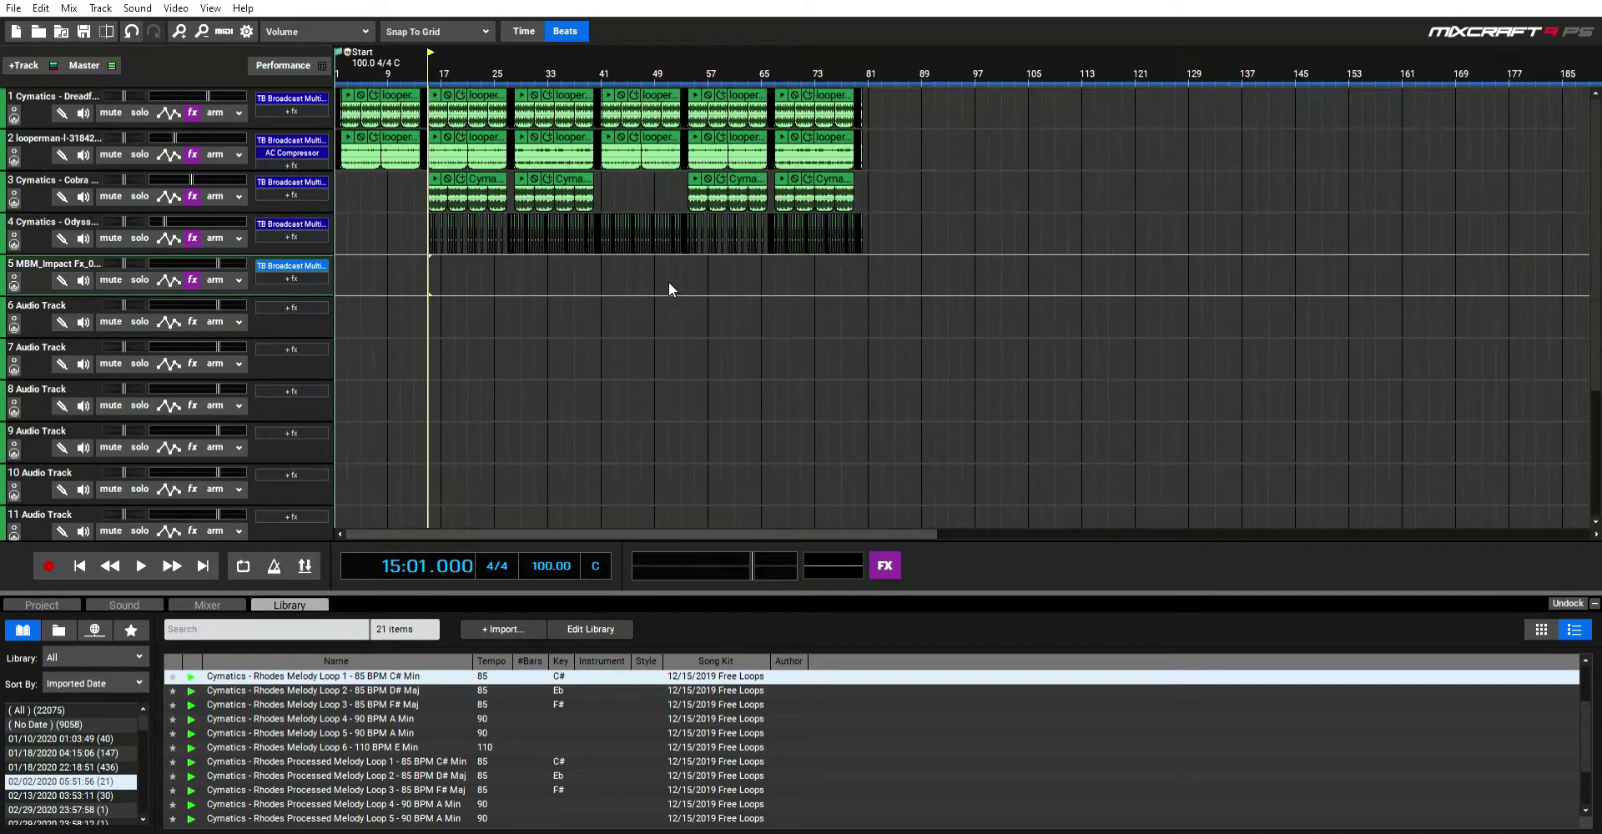
{"action": "scroll", "coordinate": [668, 284], "scroll_direction": "up", "scroll_amount": 4}
{"action": "left_click", "coordinate": [131, 30]}
{"action": "left_click", "coordinate": [131, 31]}
{"action": "left_click", "coordinate": [131, 31]}
{"action": "left_click", "coordinate": [131, 31]}
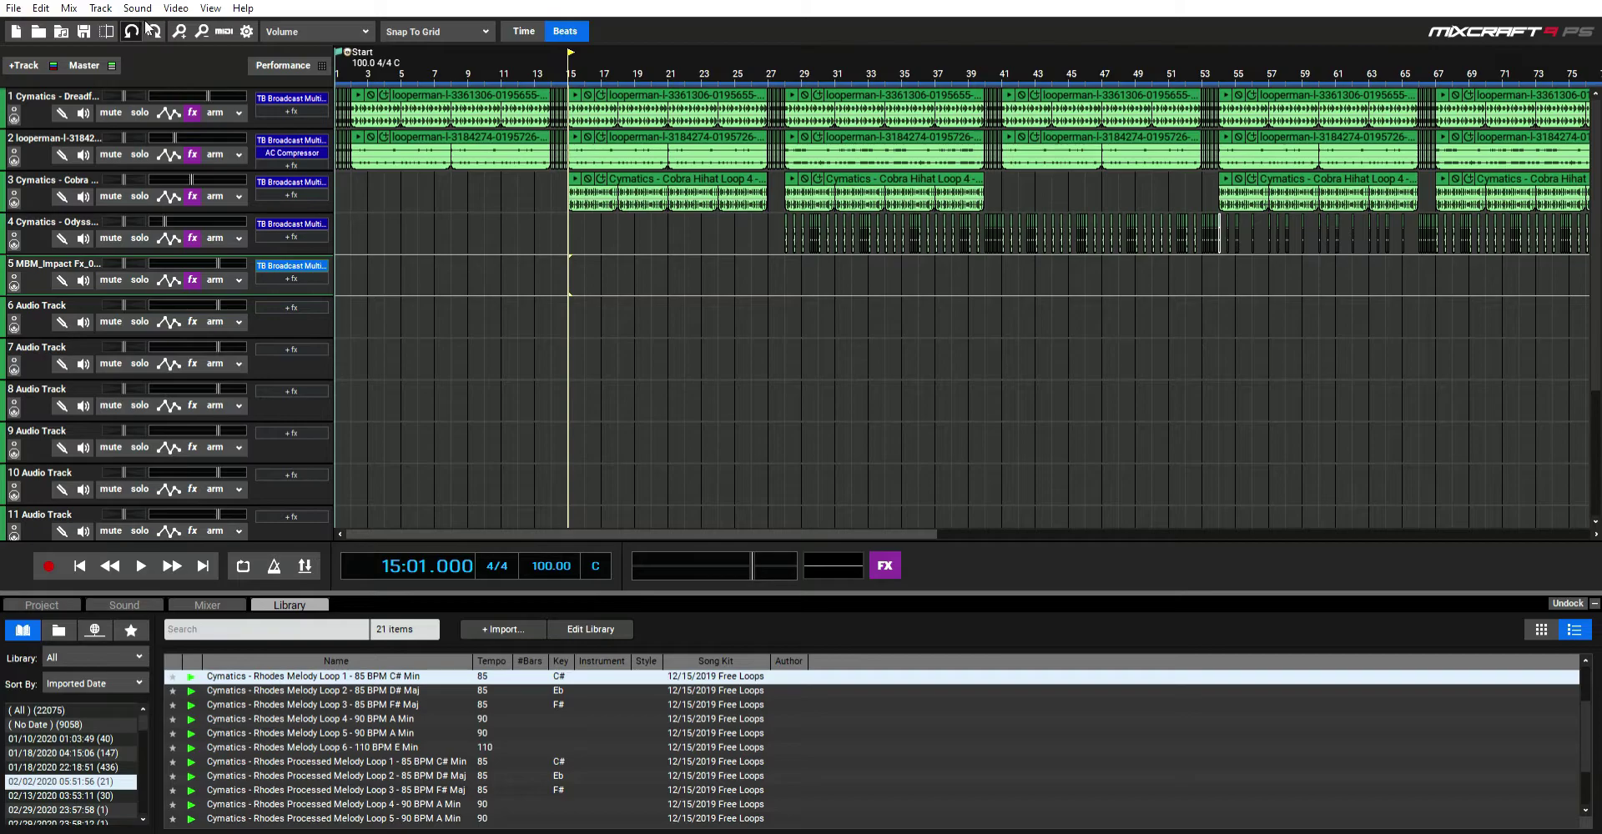
Step: Redo the clap pastes at bars 15 and 27 on track 4 and undo them again
{"action": "left_click", "coordinate": [154, 31]}
{"action": "key", "text": "ctrl+y"}
{"action": "key", "text": "ctrl+y"}
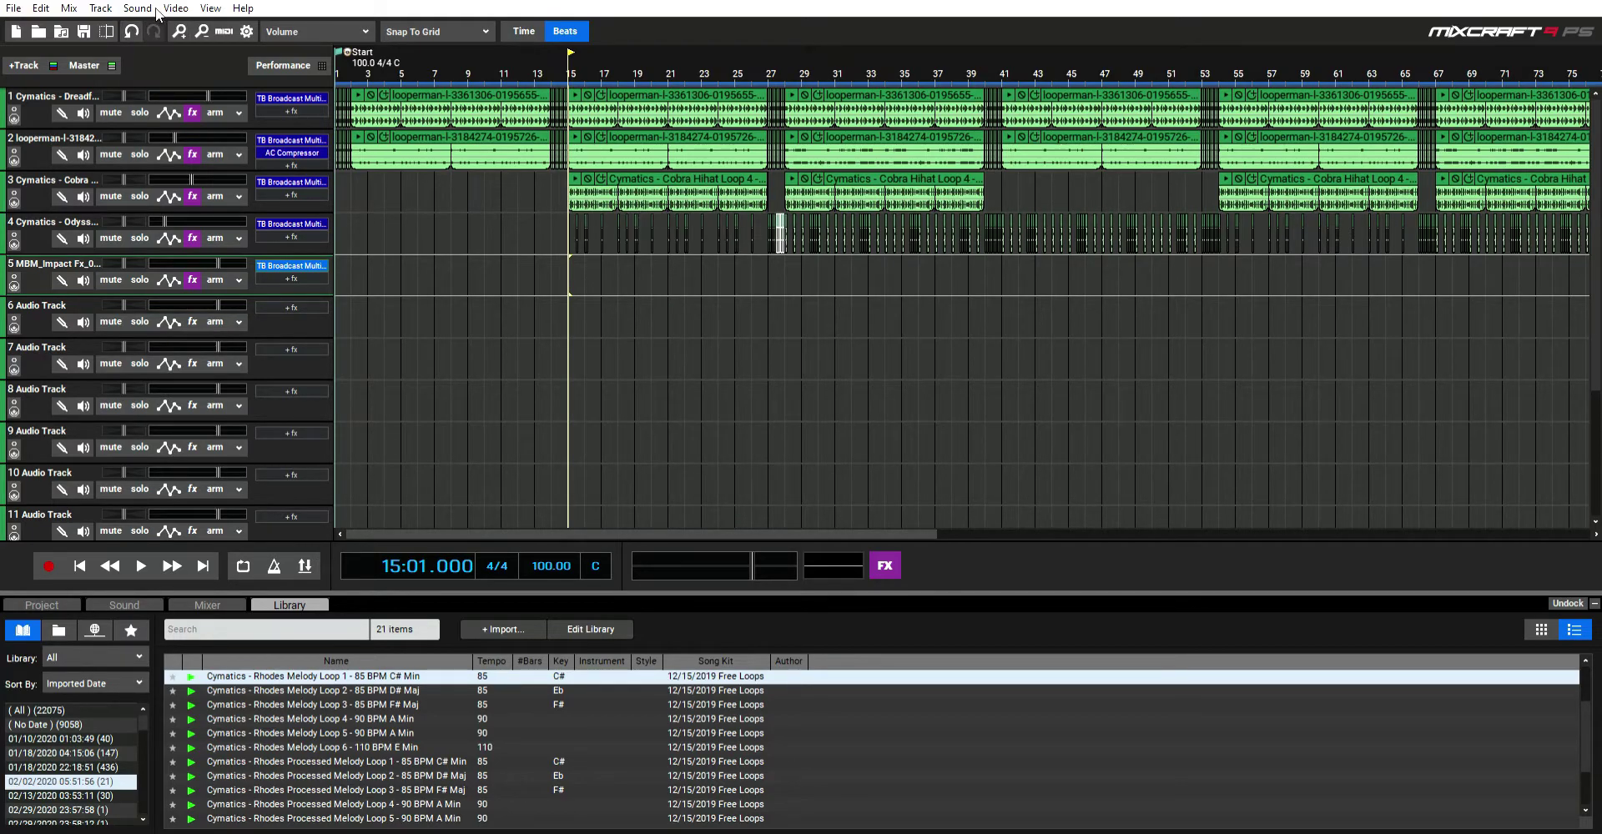
{"action": "left_click", "coordinate": [131, 31]}
{"action": "left_click", "coordinate": [132, 31]}
{"action": "left_click", "coordinate": [131, 31]}
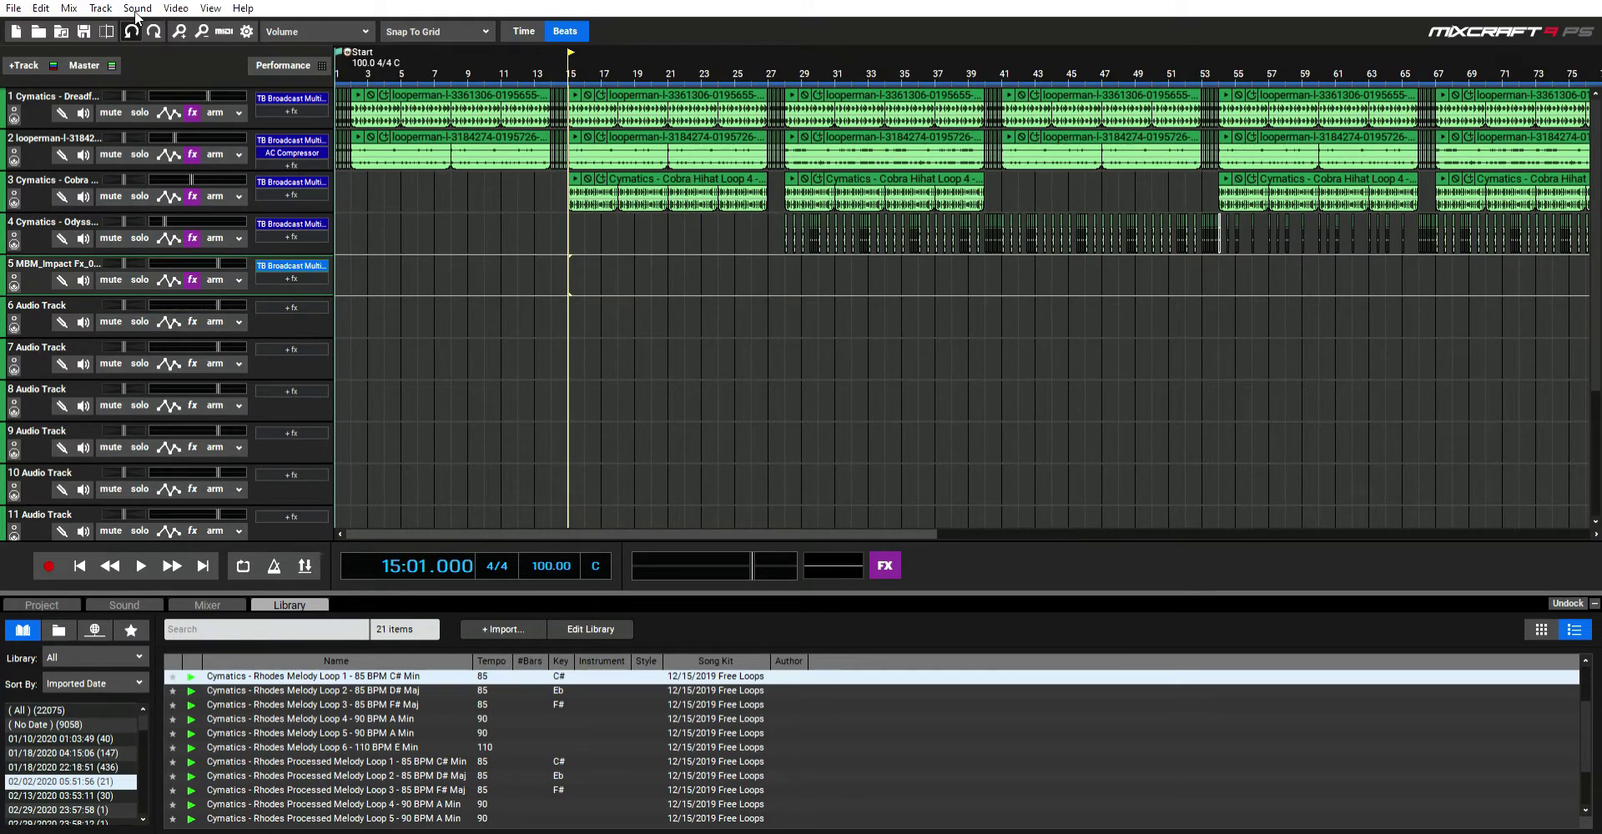
Step: Delete all clap clips from bar 41 up to bar 54 on track 4
{"action": "scroll", "coordinate": [970, 292], "scroll_direction": "up", "scroll_amount": 2}
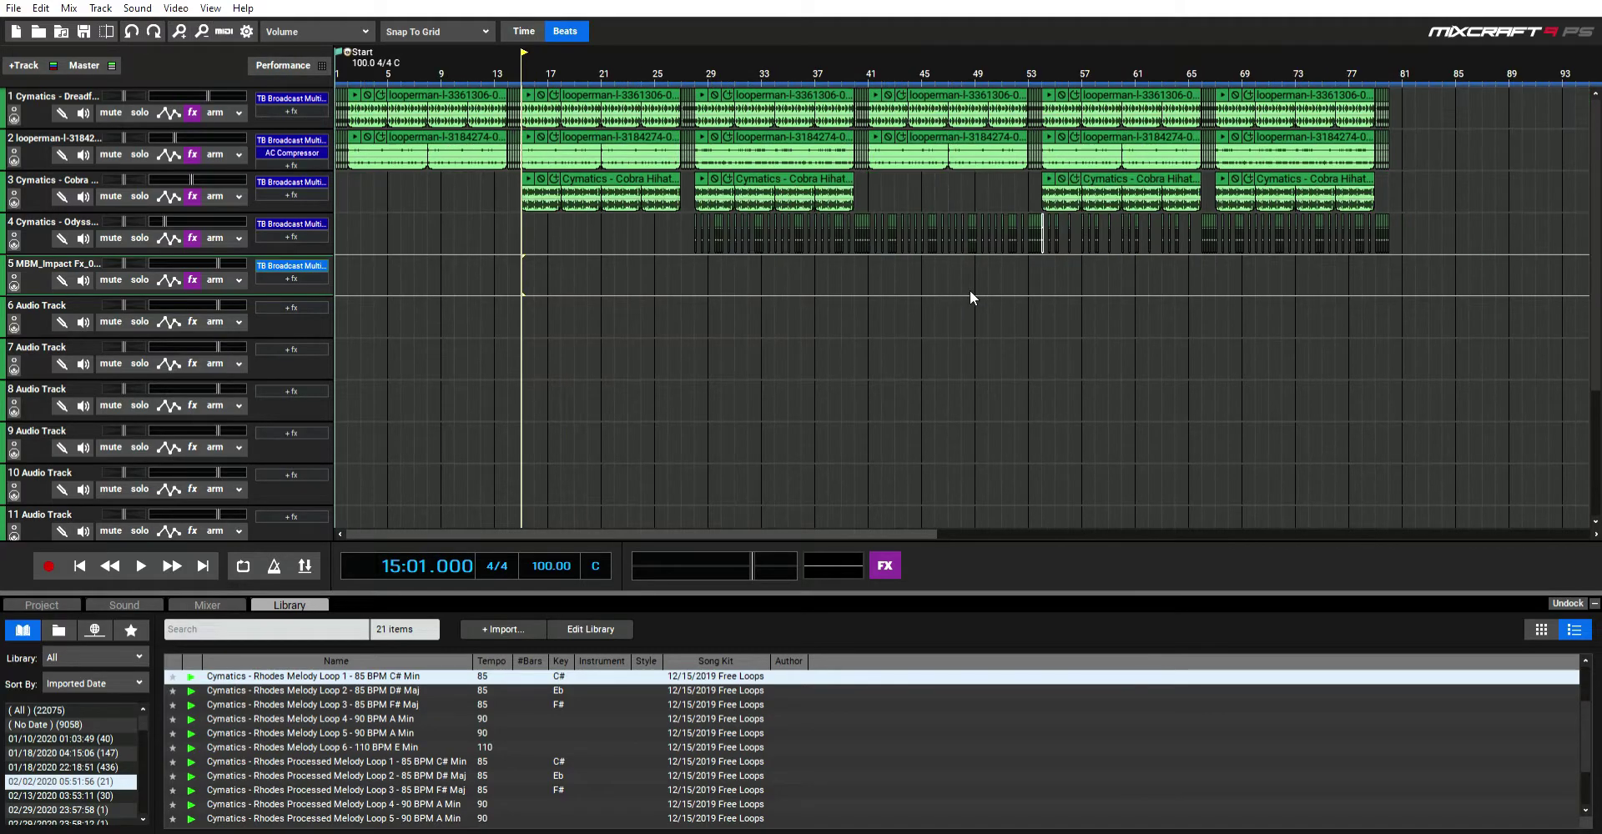
{"action": "scroll", "coordinate": [970, 289], "scroll_direction": "down", "scroll_amount": 2}
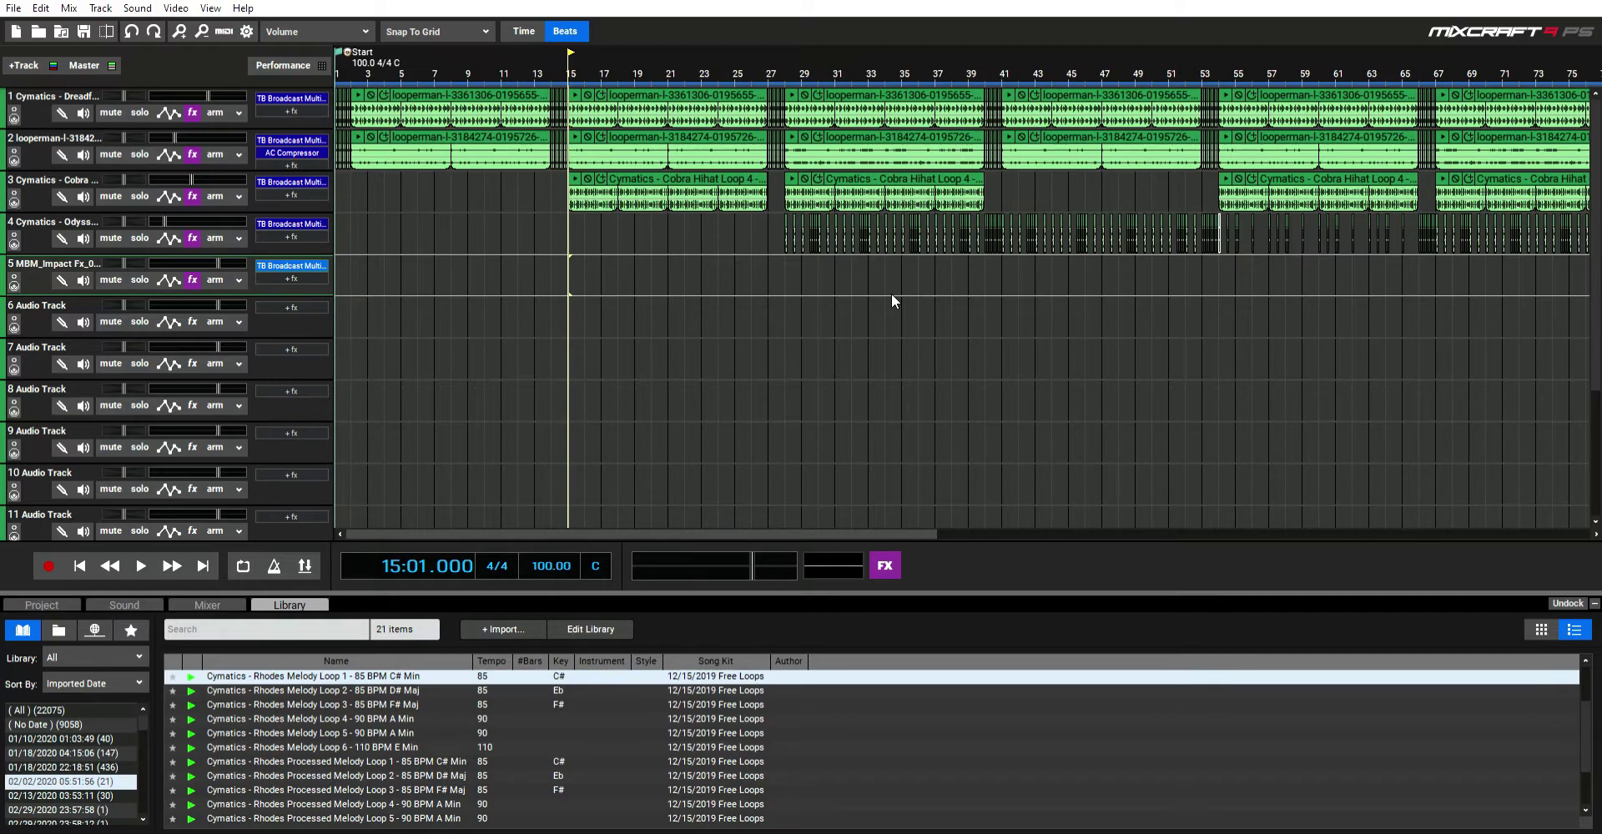
{"action": "scroll", "coordinate": [921, 248], "scroll_direction": "up", "scroll_amount": 2}
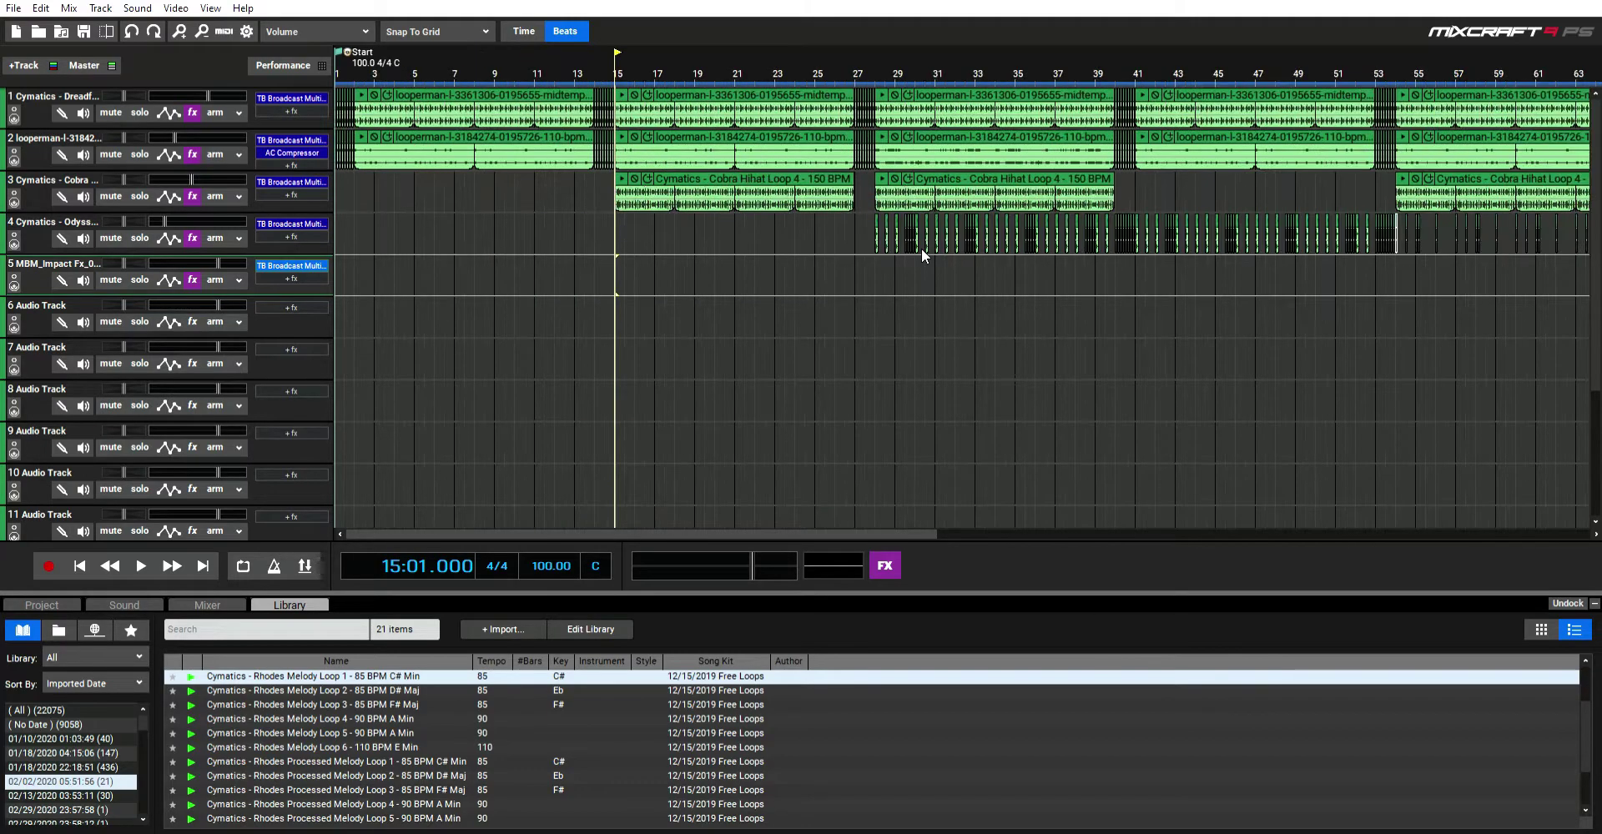
{"action": "scroll", "coordinate": [1049, 332], "scroll_direction": "down", "scroll_amount": 2}
{"action": "scroll", "coordinate": [1049, 332], "scroll_direction": "down", "scroll_amount": 1}
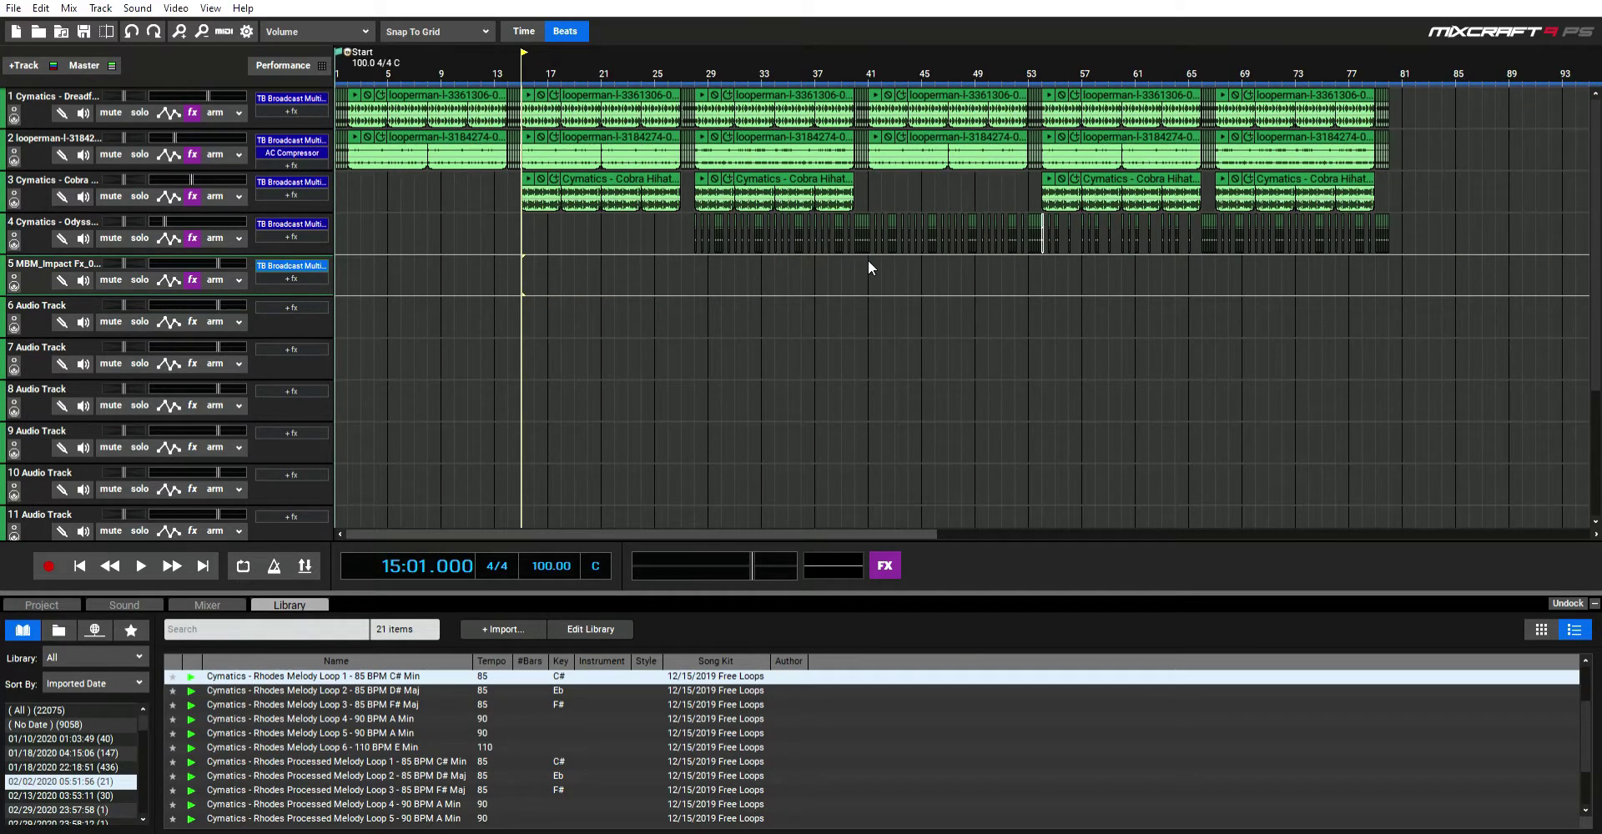
{"action": "left_click_drag", "start_coordinate": [868, 261], "coordinate": [1039, 223]}
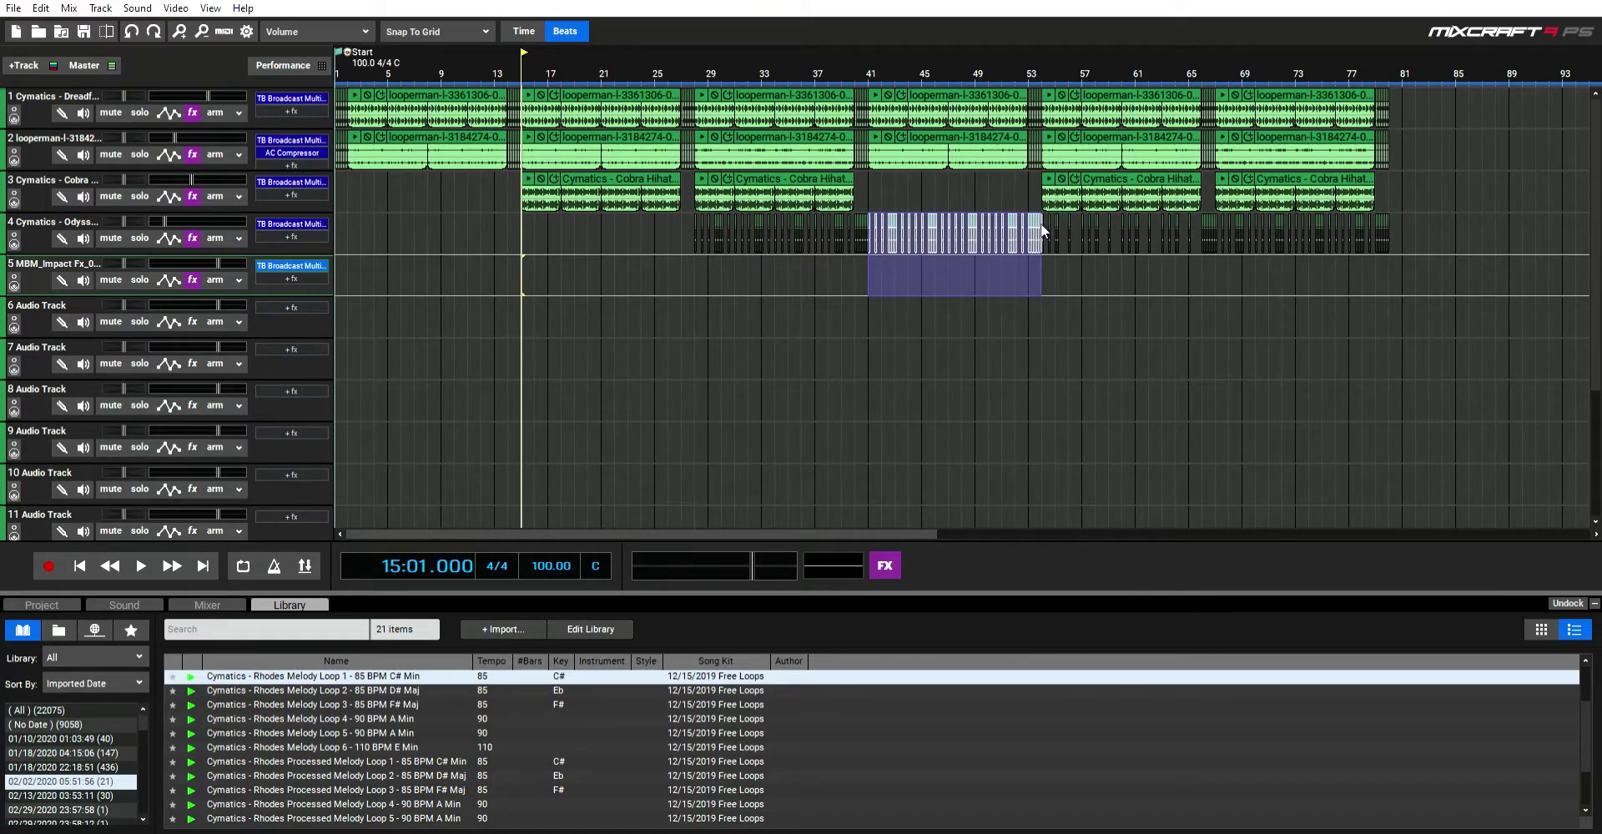
{"action": "key", "text": "Delete"}
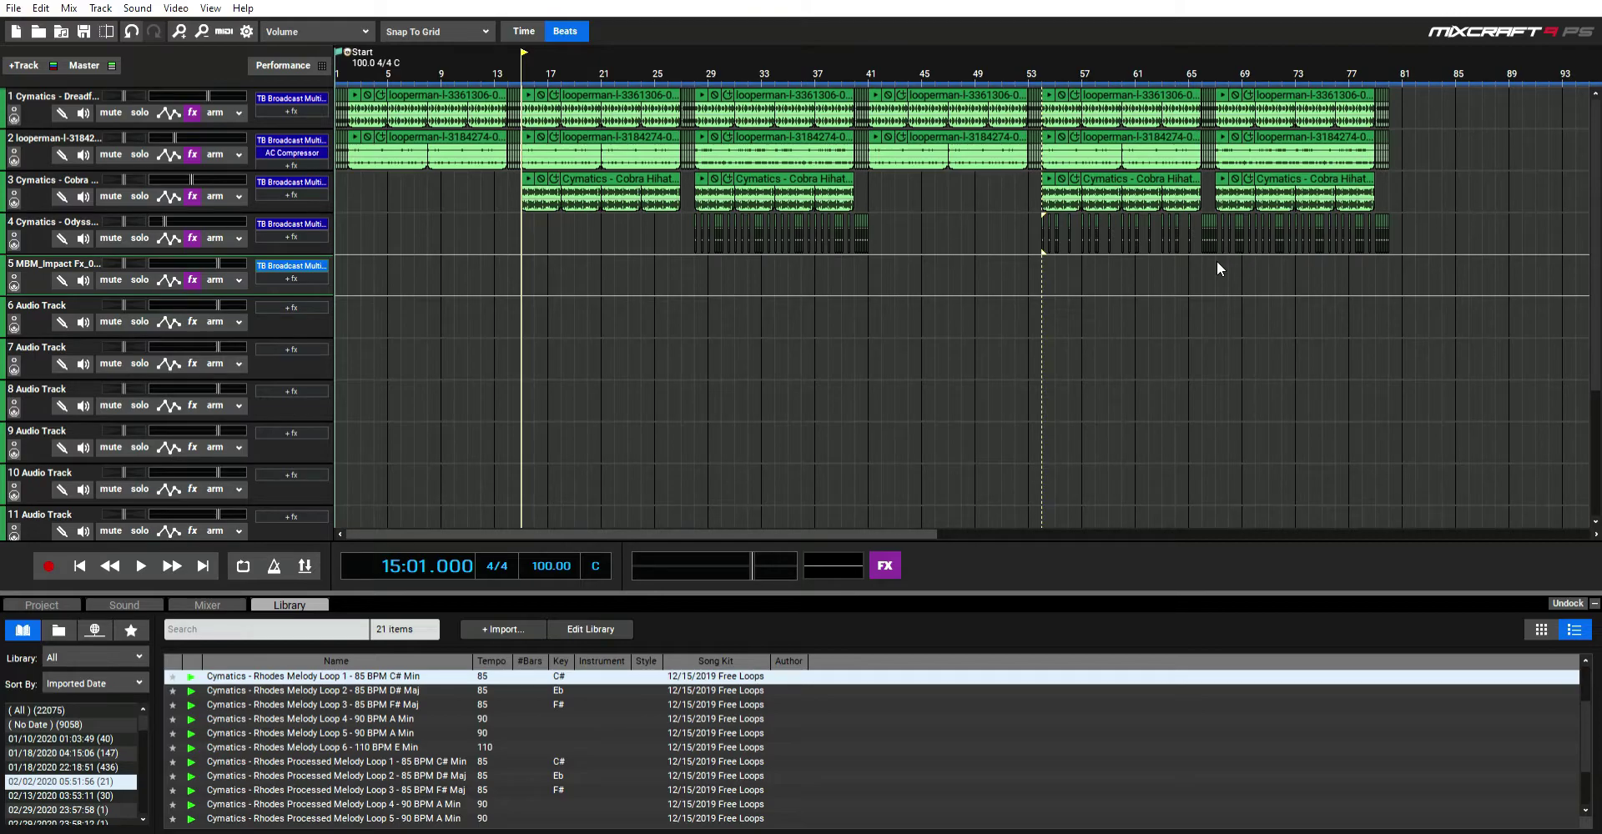
Step: Delete all clap clips from bar 54 up to bar 66 on track 4
{"action": "left_click_drag", "start_coordinate": [1116, 198], "coordinate": [1203, 234]}
{"action": "left_click", "coordinate": [1135, 227]}
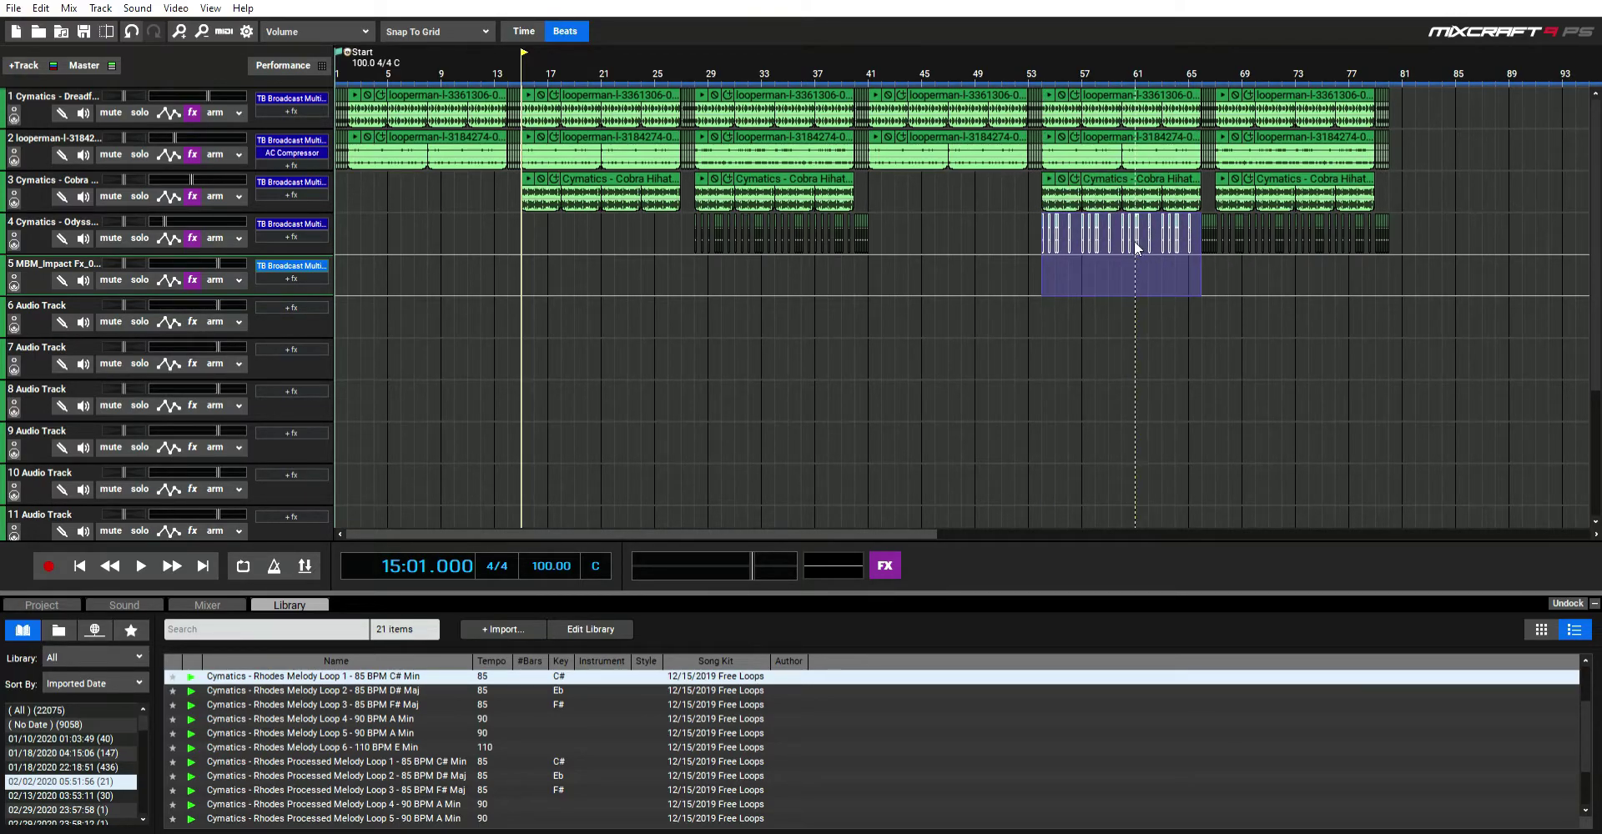
{"action": "key", "text": "Delete"}
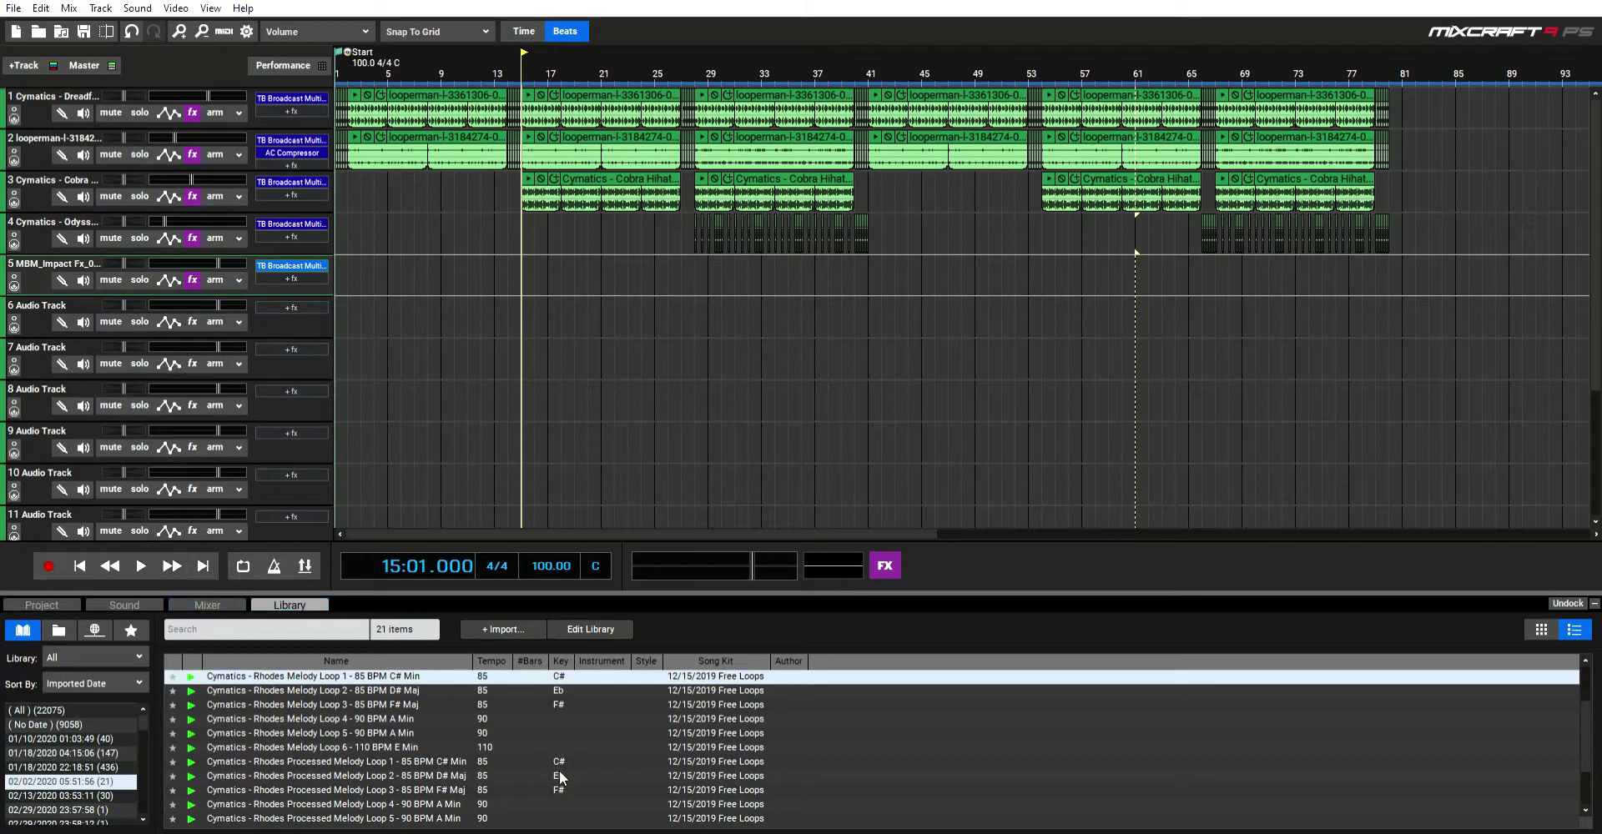
Step: Preview the library sound "Cymatics - Rhodes Tape Loop 1 - DMaj9" and stop it
{"action": "scroll", "coordinate": [560, 775], "scroll_direction": "down", "scroll_amount": 5}
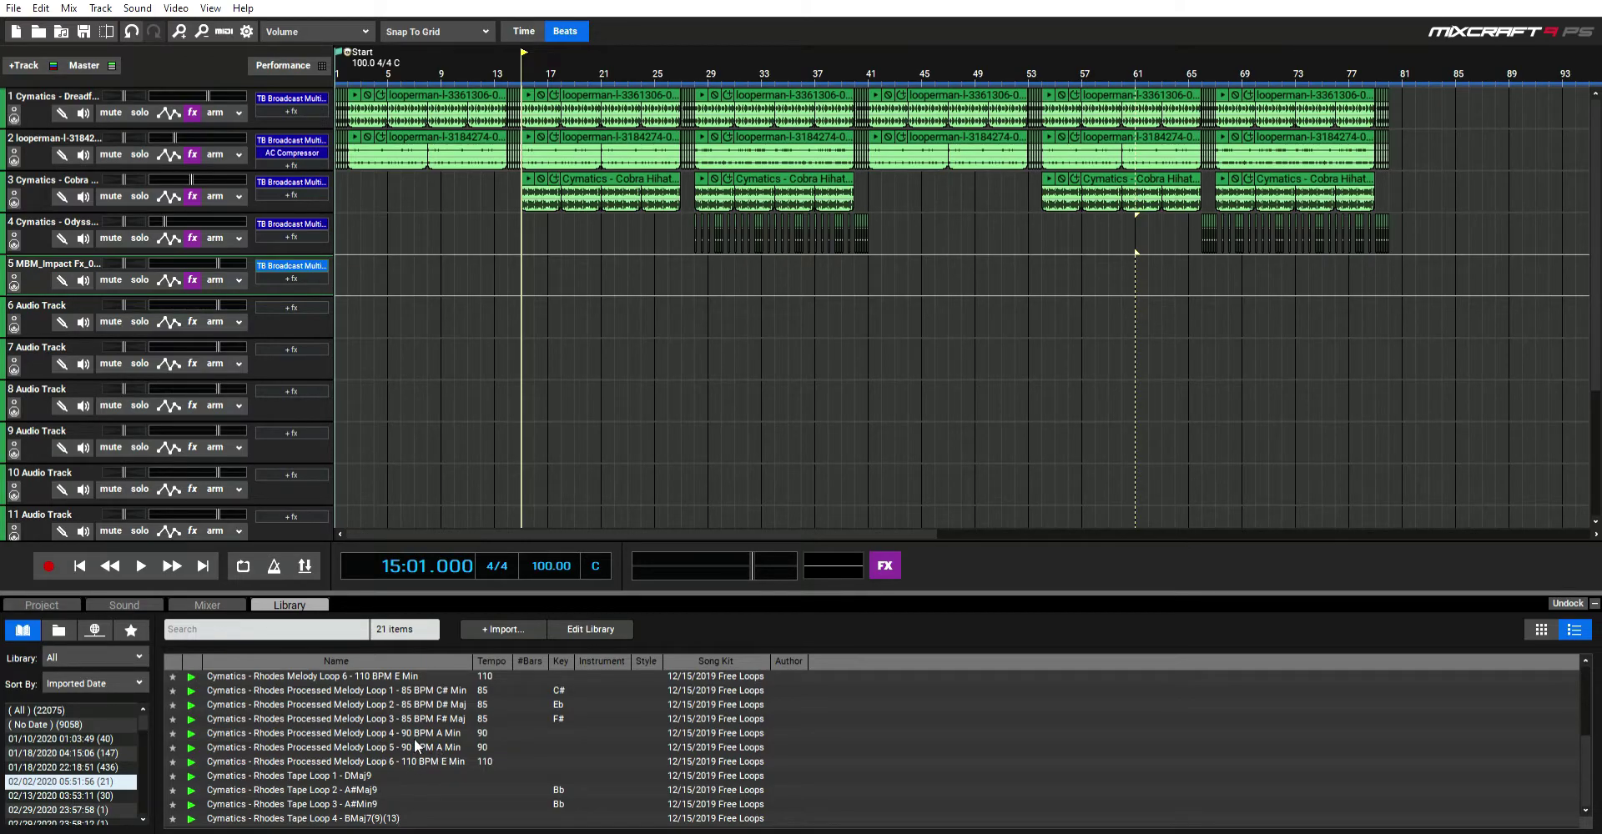
{"action": "left_click", "coordinate": [395, 776]}
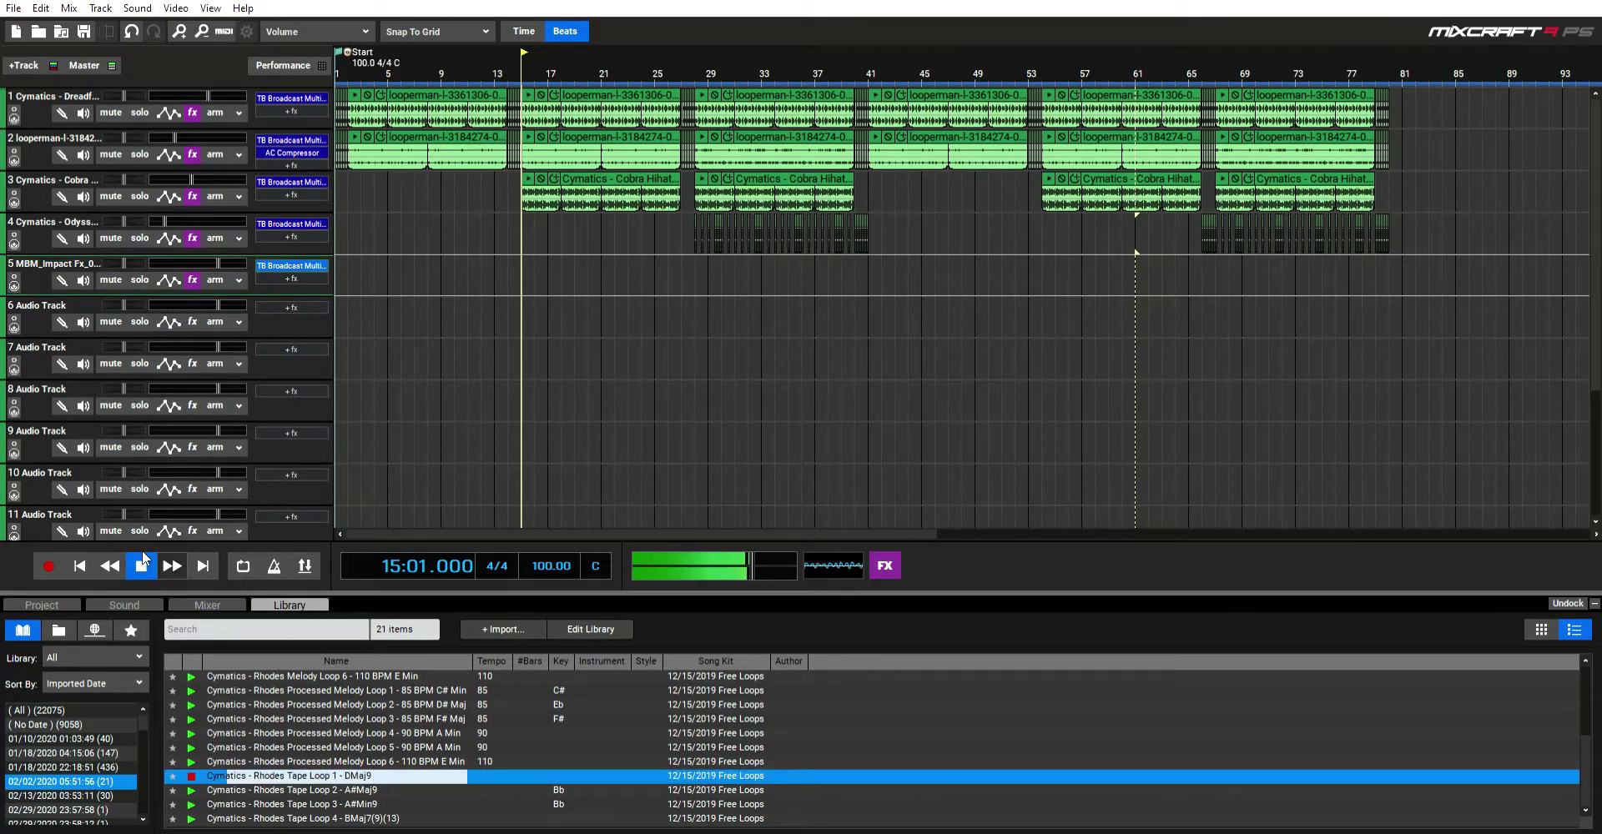
{"action": "scroll", "coordinate": [552, 415], "scroll_direction": "down", "scroll_amount": 1}
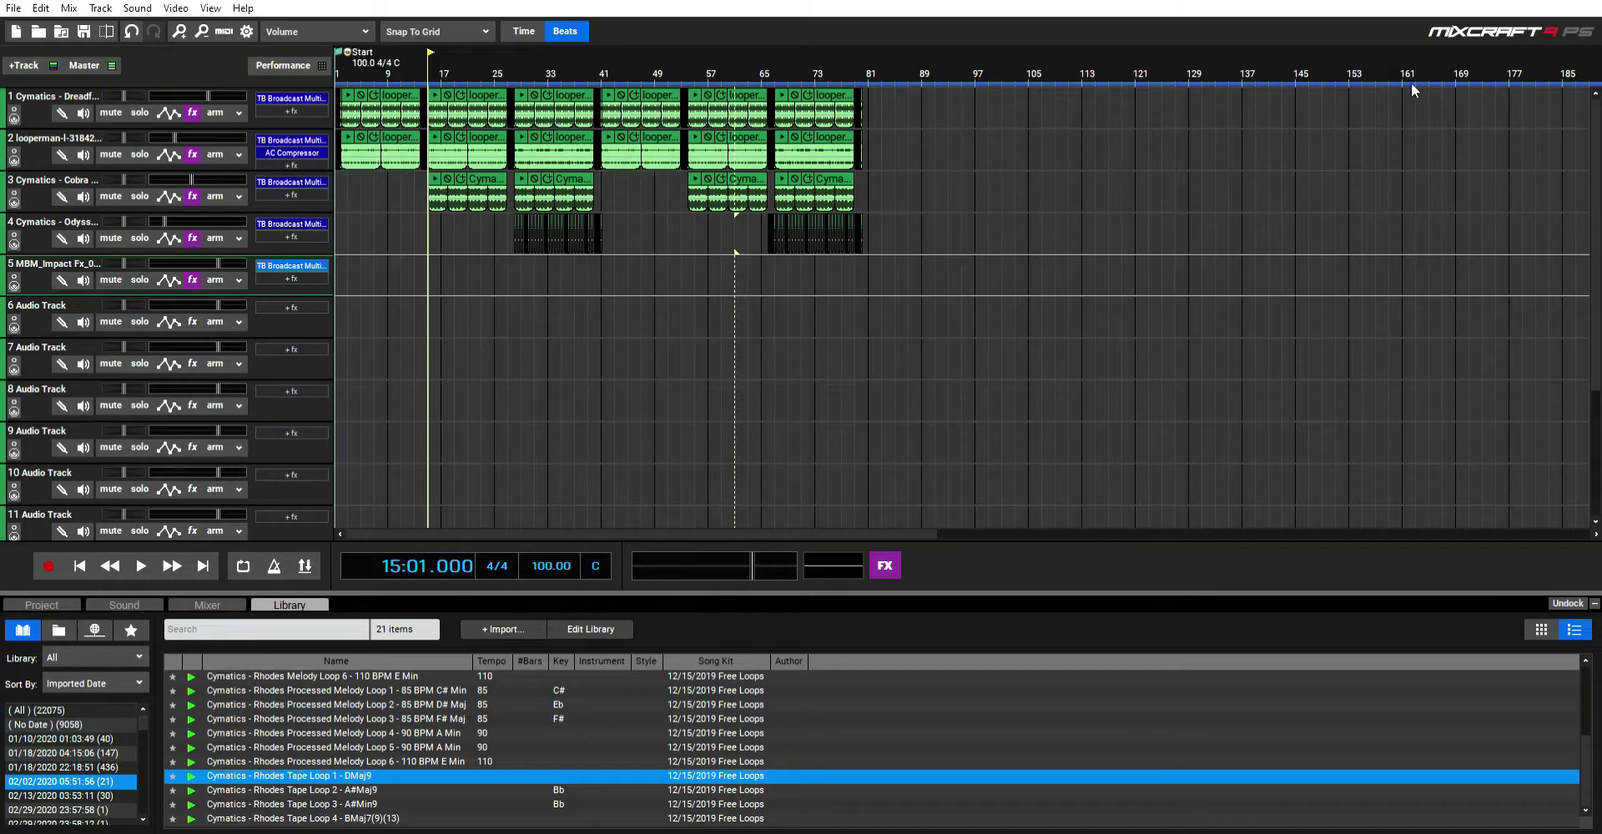
Step: Play the arrangement from the start, and jump ahead to bar 27 to check the entry of the claps
{"action": "left_click", "coordinate": [80, 566]}
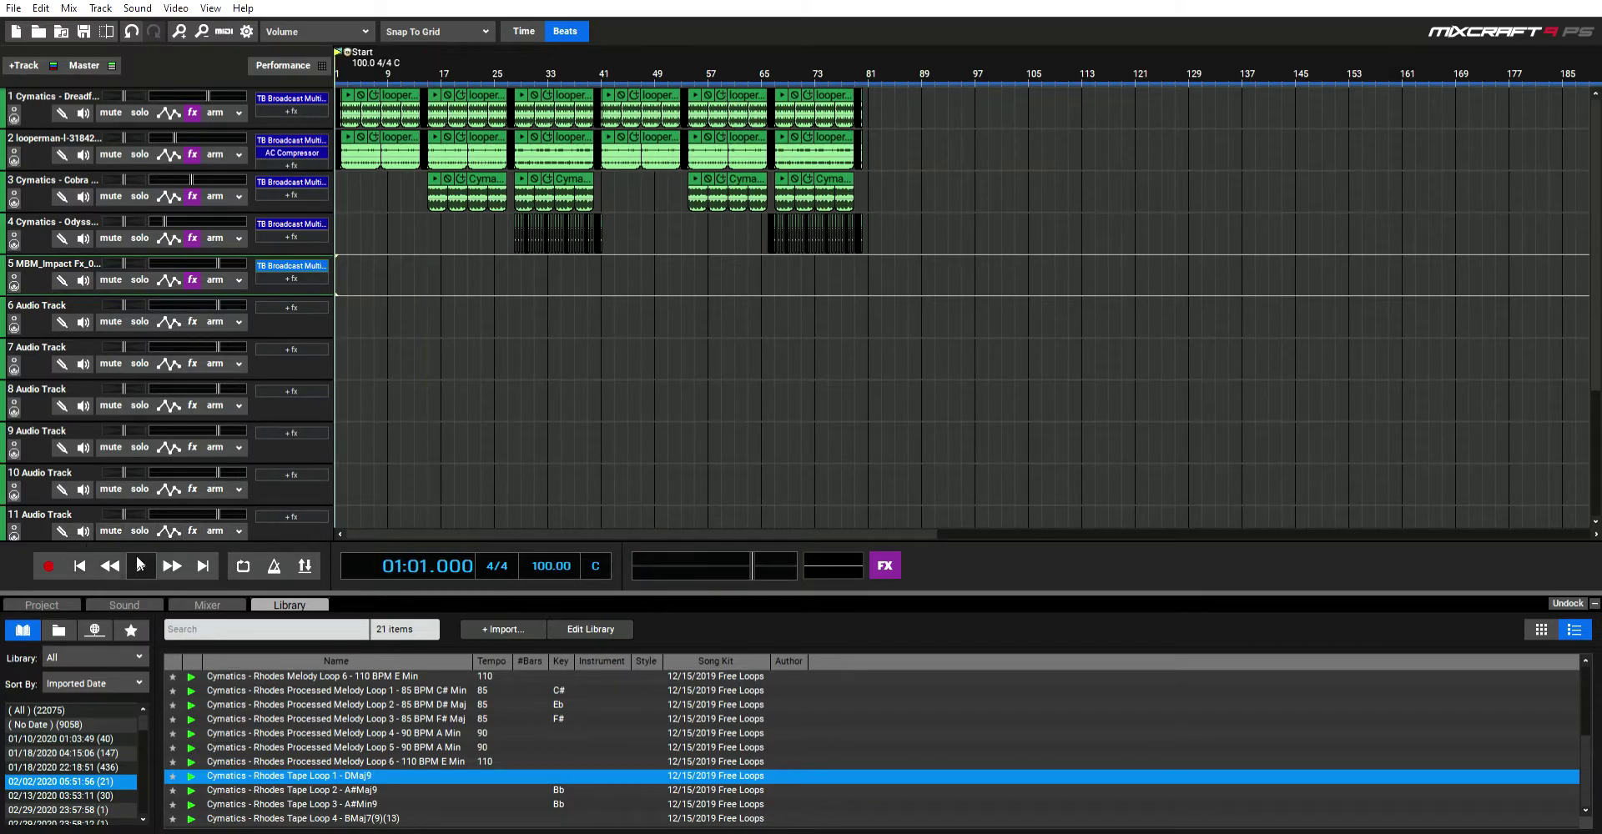
{"action": "left_click", "coordinate": [139, 566]}
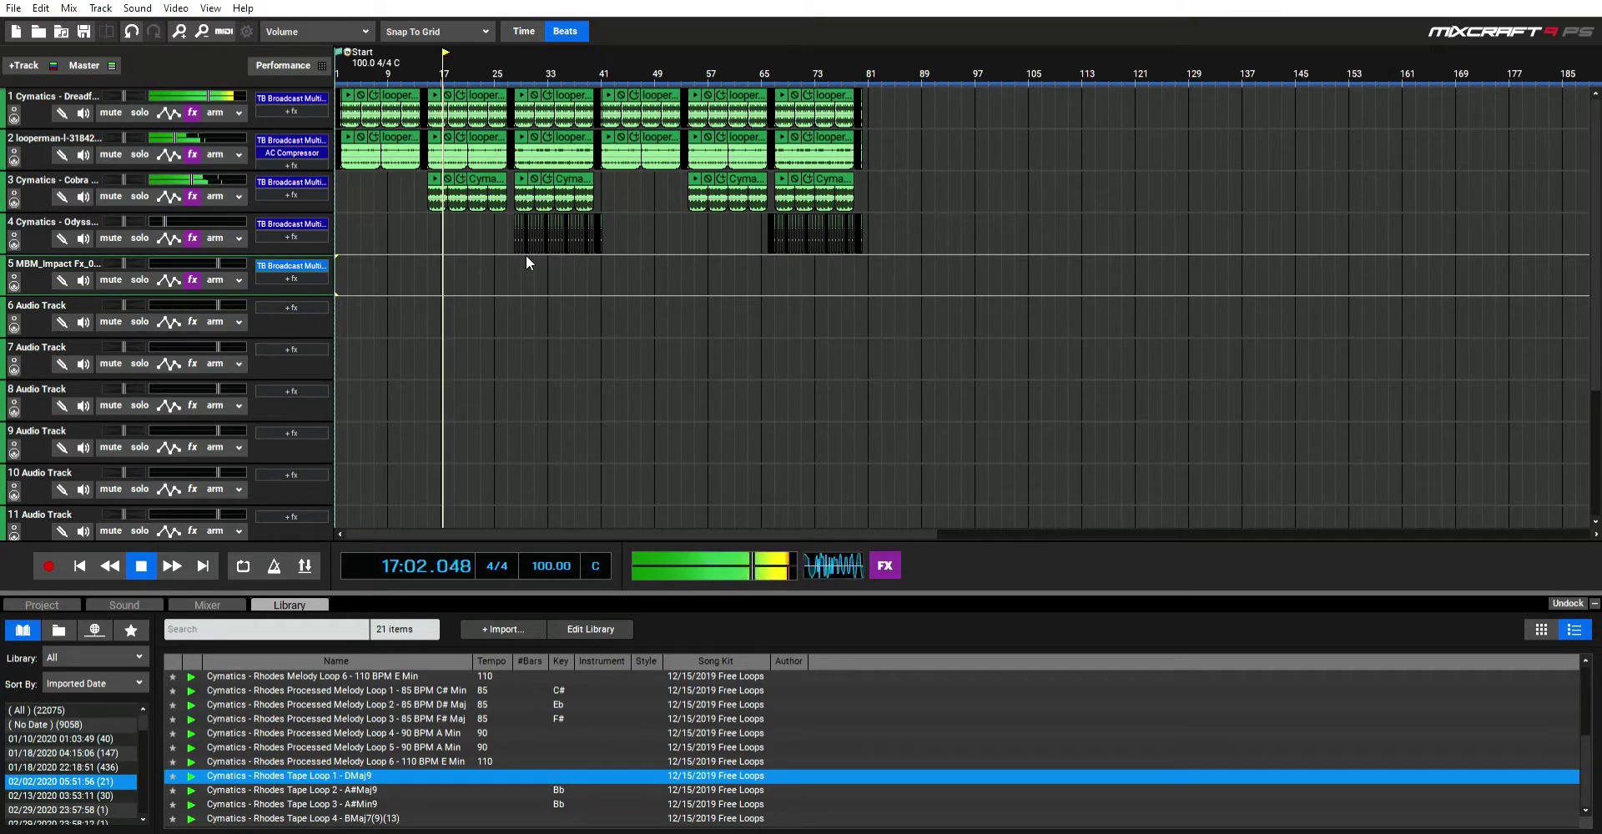
{"action": "left_click", "coordinate": [509, 245]}
{"action": "scroll", "coordinate": [734, 252], "scroll_direction": "up", "scroll_amount": 1}
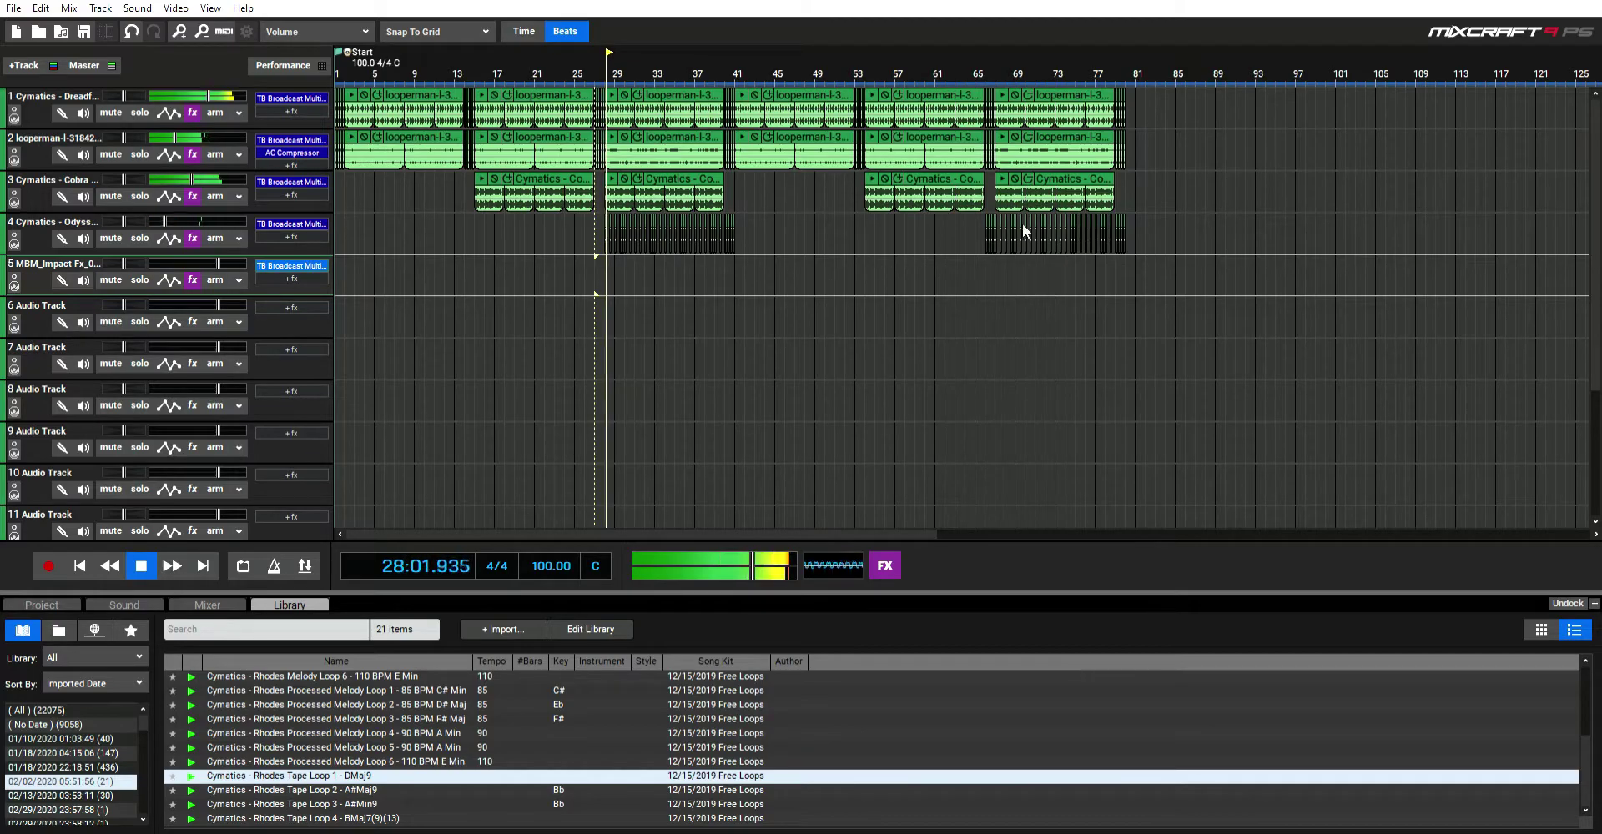
Step: Play the end of the arrangement from bar 78 and stop playback
{"action": "scroll", "coordinate": [1009, 238], "scroll_direction": "down", "scroll_amount": 1}
{"action": "scroll", "coordinate": [988, 249], "scroll_direction": "up", "scroll_amount": 1}
{"action": "left_click", "coordinate": [1109, 261]}
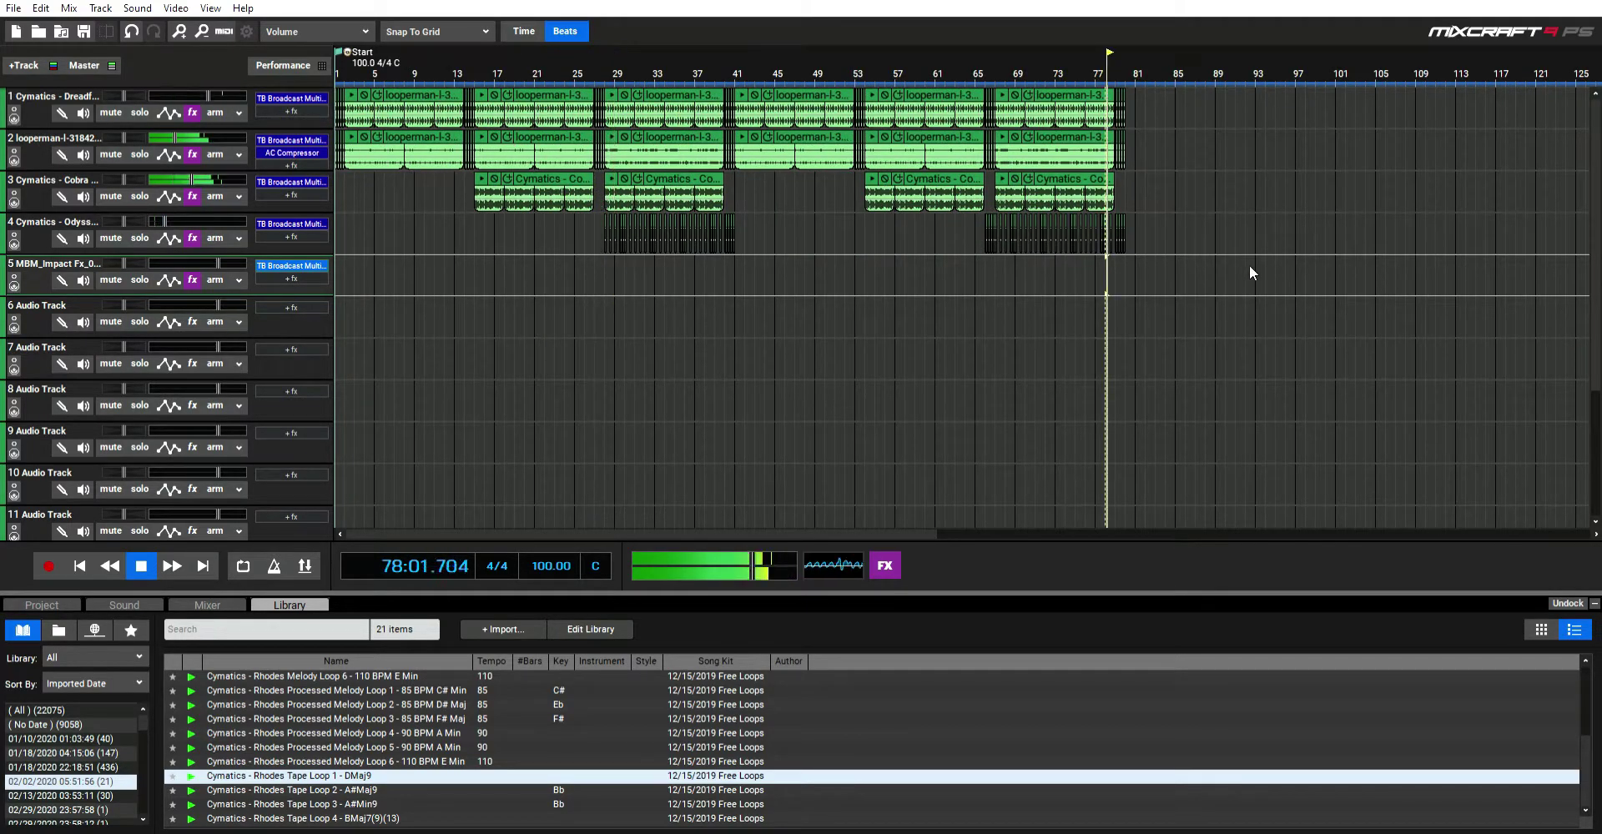
{"action": "scroll", "coordinate": [1249, 263], "scroll_direction": "up", "scroll_amount": 1}
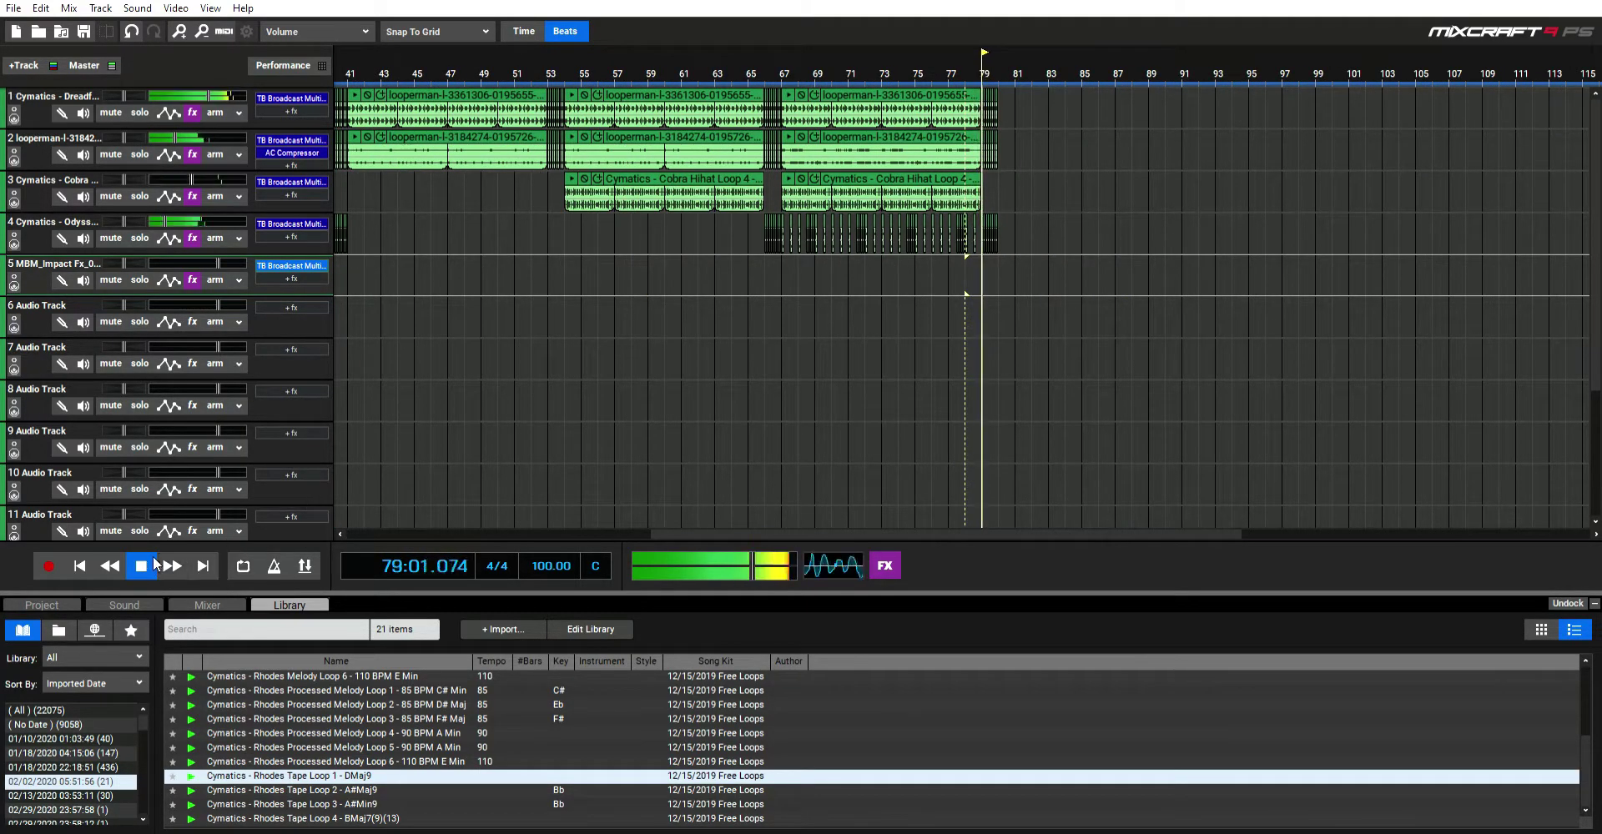
{"action": "key", "text": "space"}
{"action": "scroll", "coordinate": [531, 421], "scroll_direction": "down", "scroll_amount": 1}
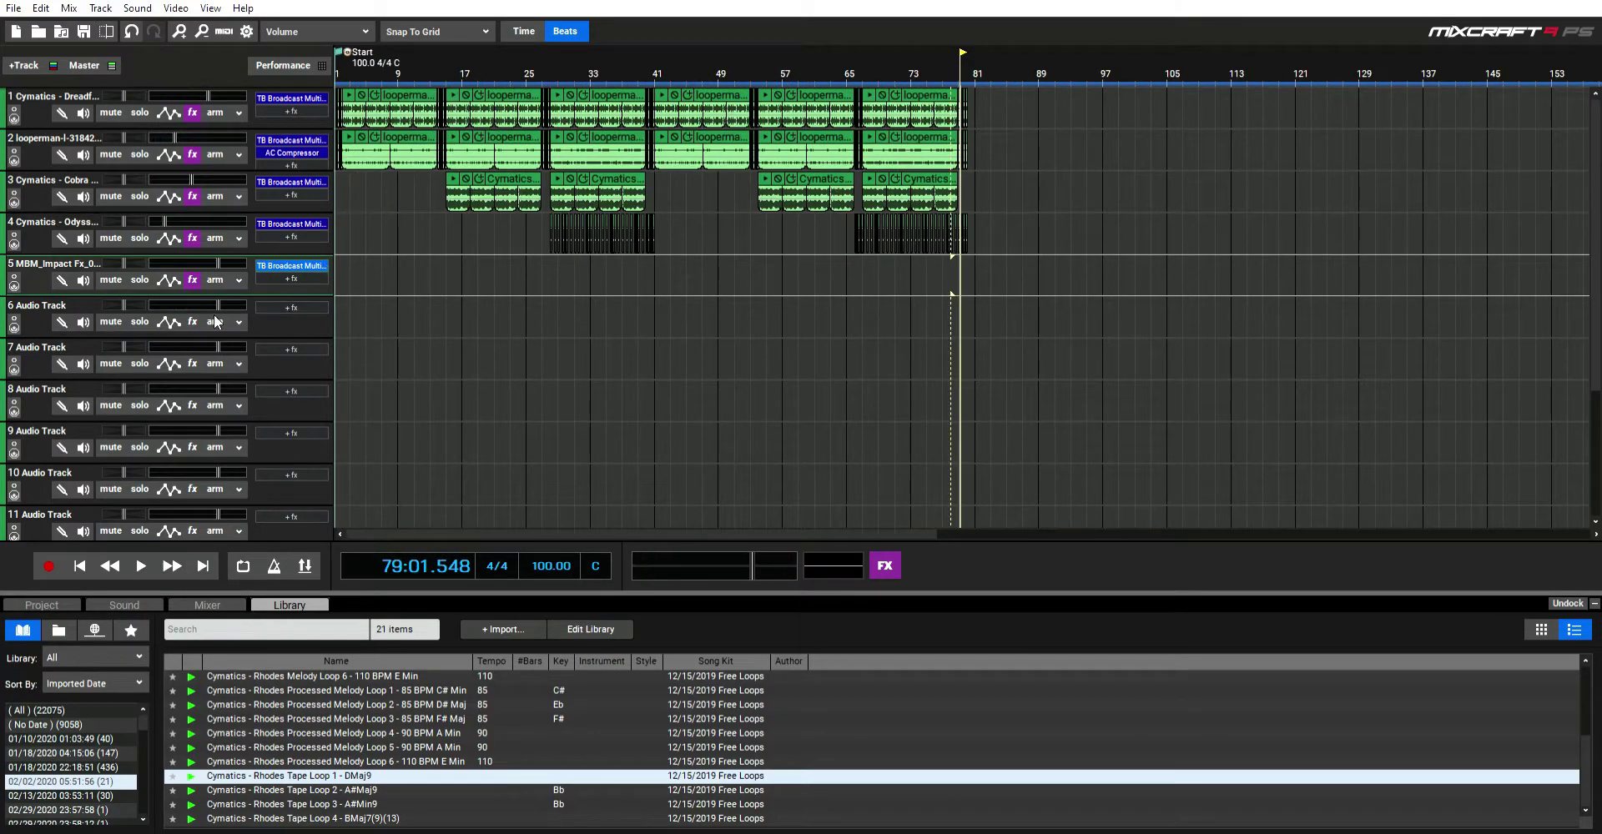
Step: Delete the MBM_Impact Fx track in slot 5 and three of the empty audio tracks below the clap track
{"action": "left_click", "coordinate": [36, 309]}
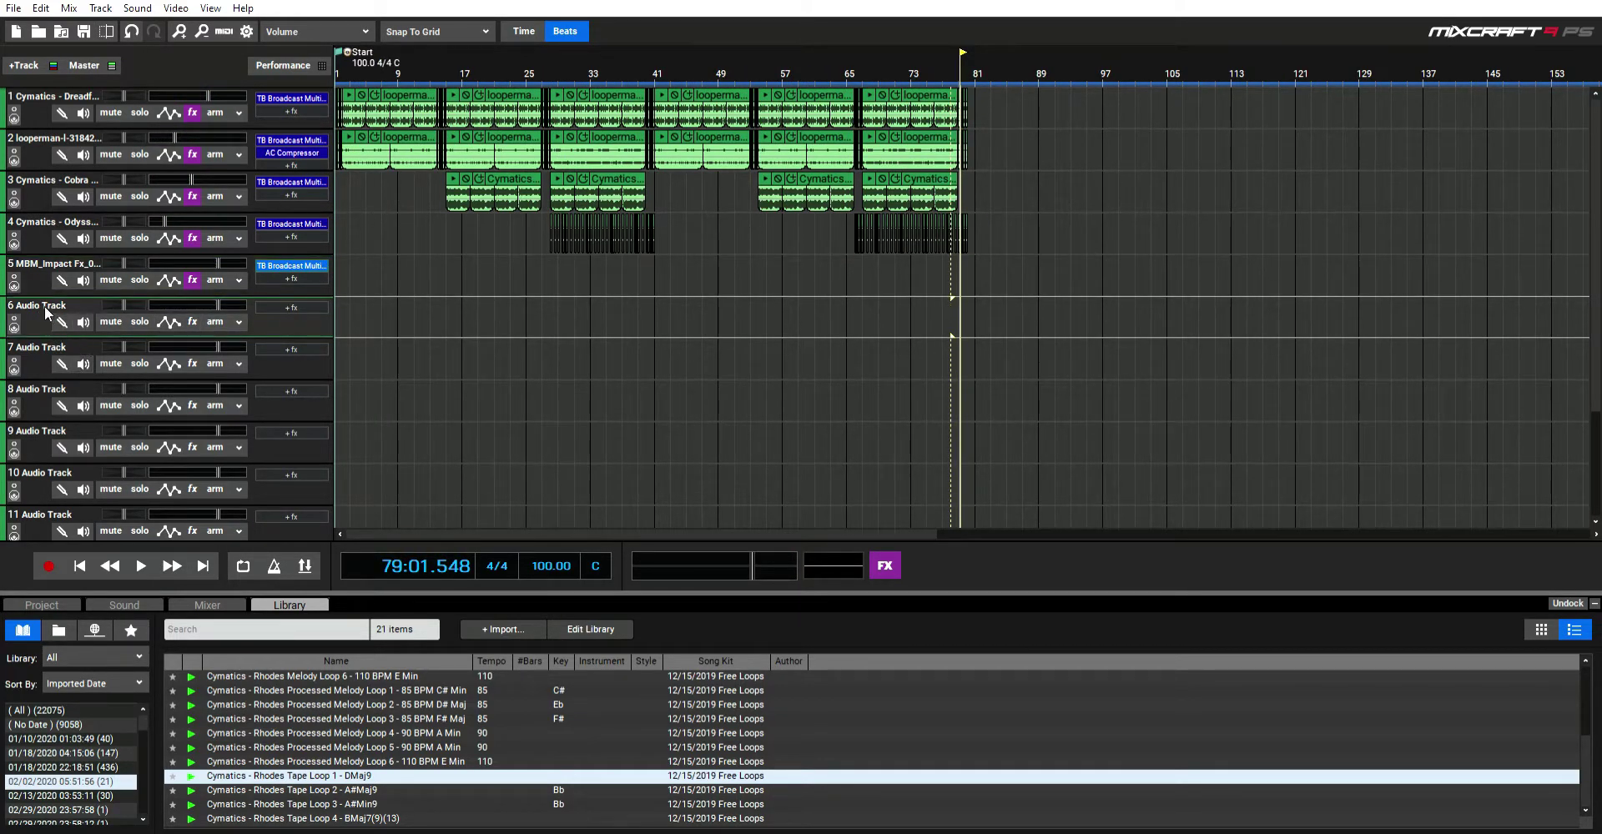
{"action": "left_click", "coordinate": [37, 262]}
{"action": "key", "text": "Delete"}
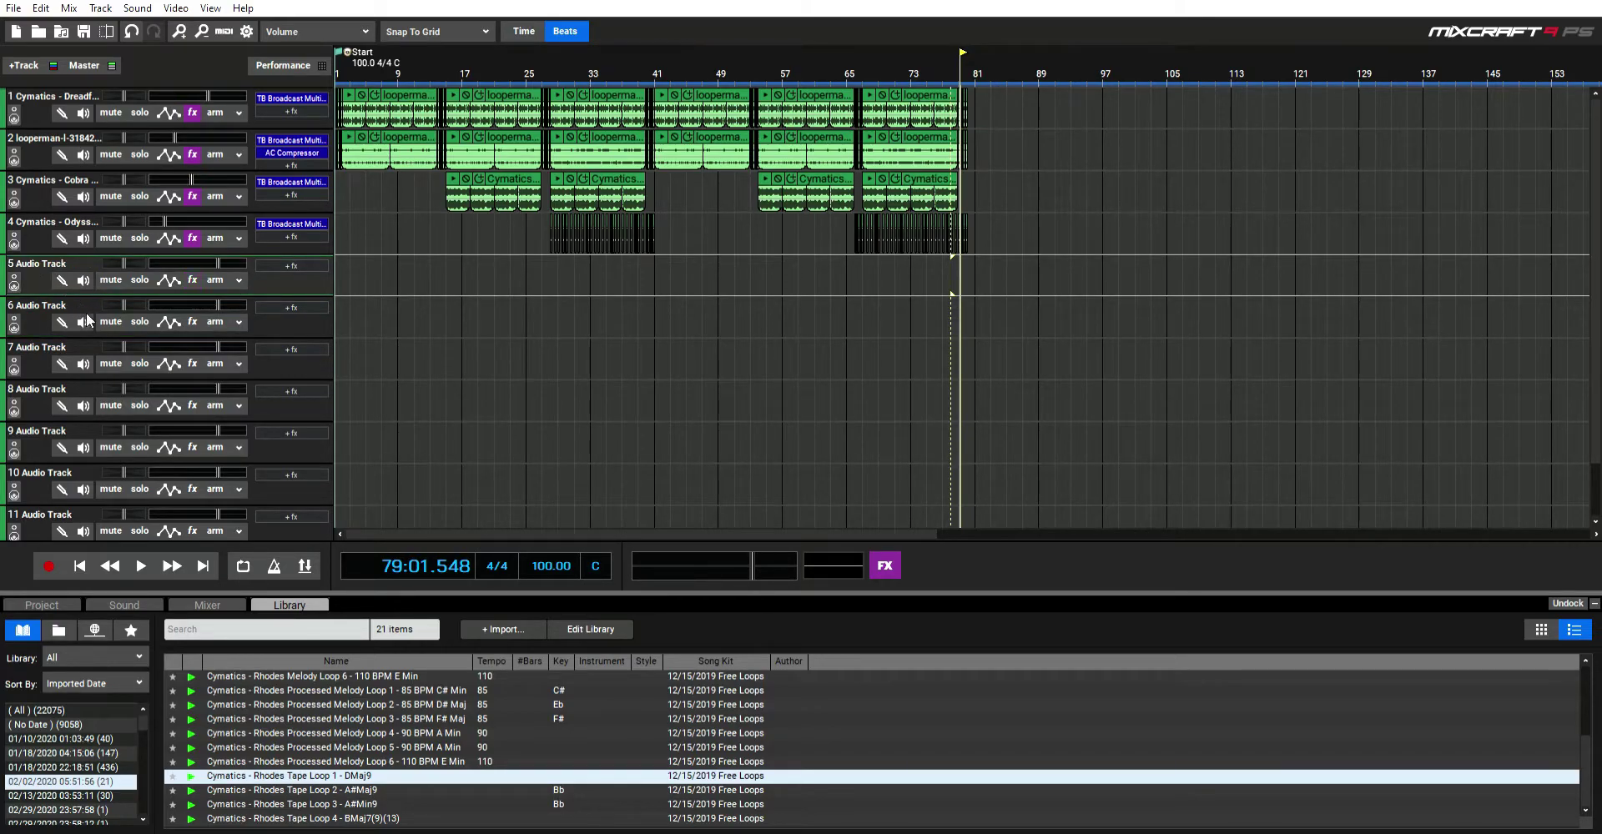
{"action": "key", "text": "Delete"}
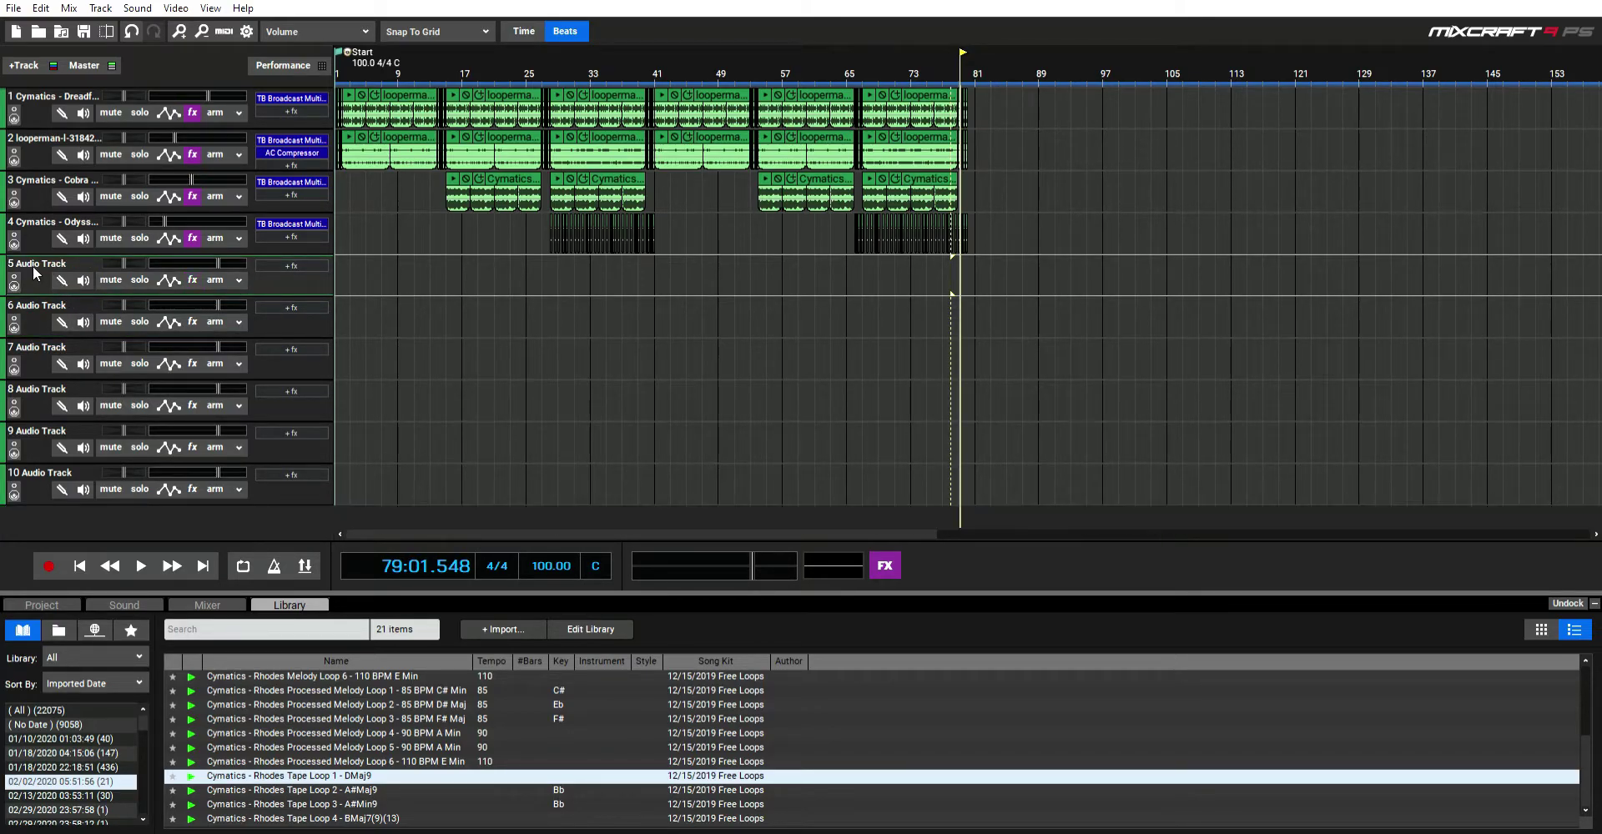
{"action": "key", "text": "Delete"}
{"action": "key", "text": "Delete"}
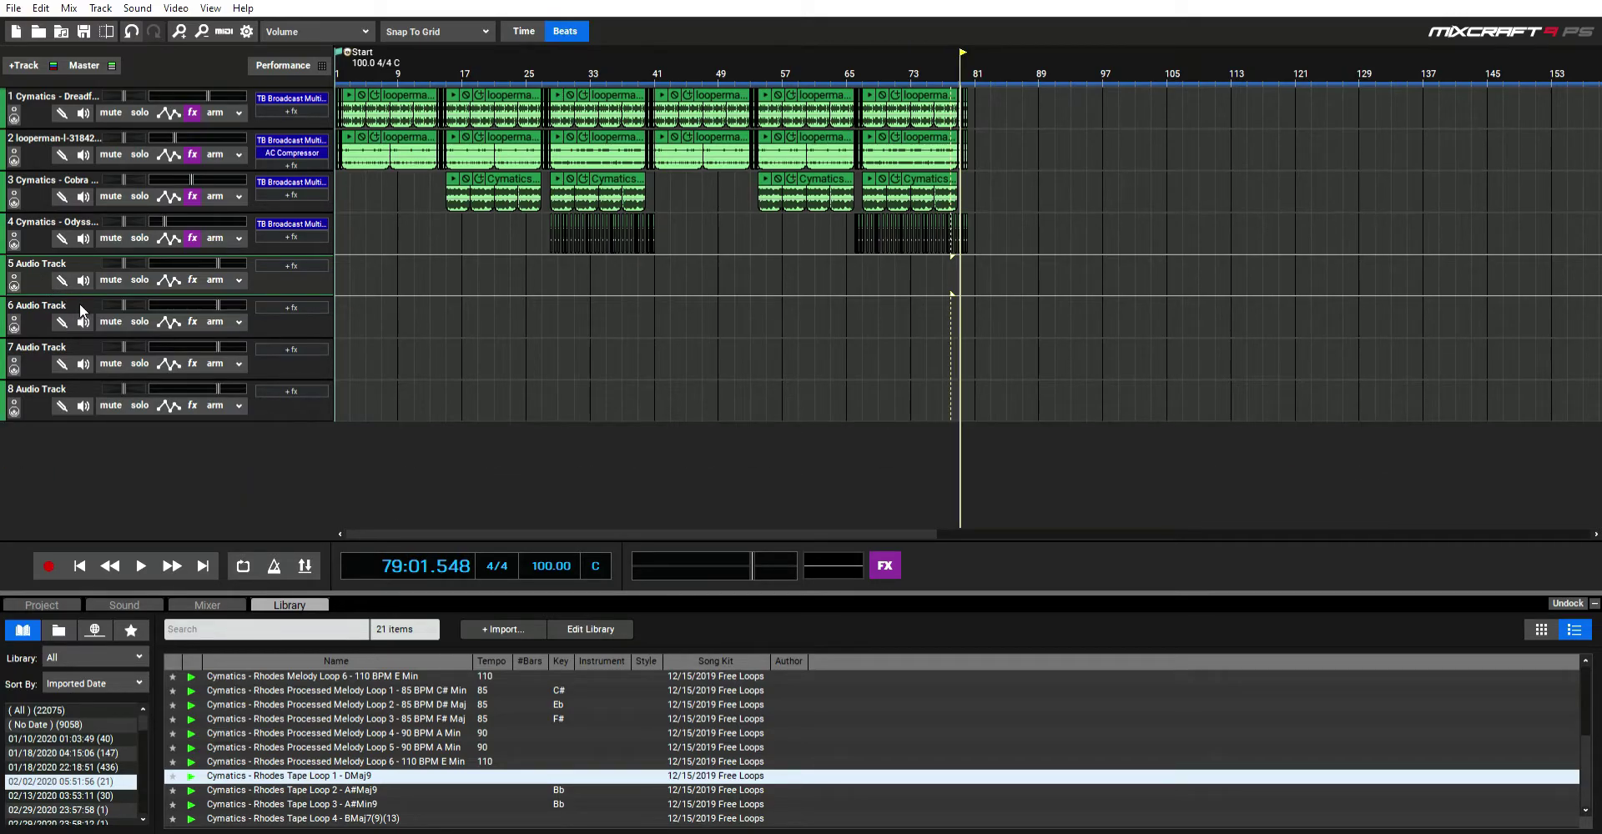
Step: Delete two more of the empty audio tracks below the clap track
{"action": "key", "text": "Delete"}
{"action": "key", "text": "Delete"}
Step: Play the arrangement from the start to about bar 11 and stop playback
{"action": "left_click", "coordinate": [80, 566]}
{"action": "left_click", "coordinate": [141, 565]}
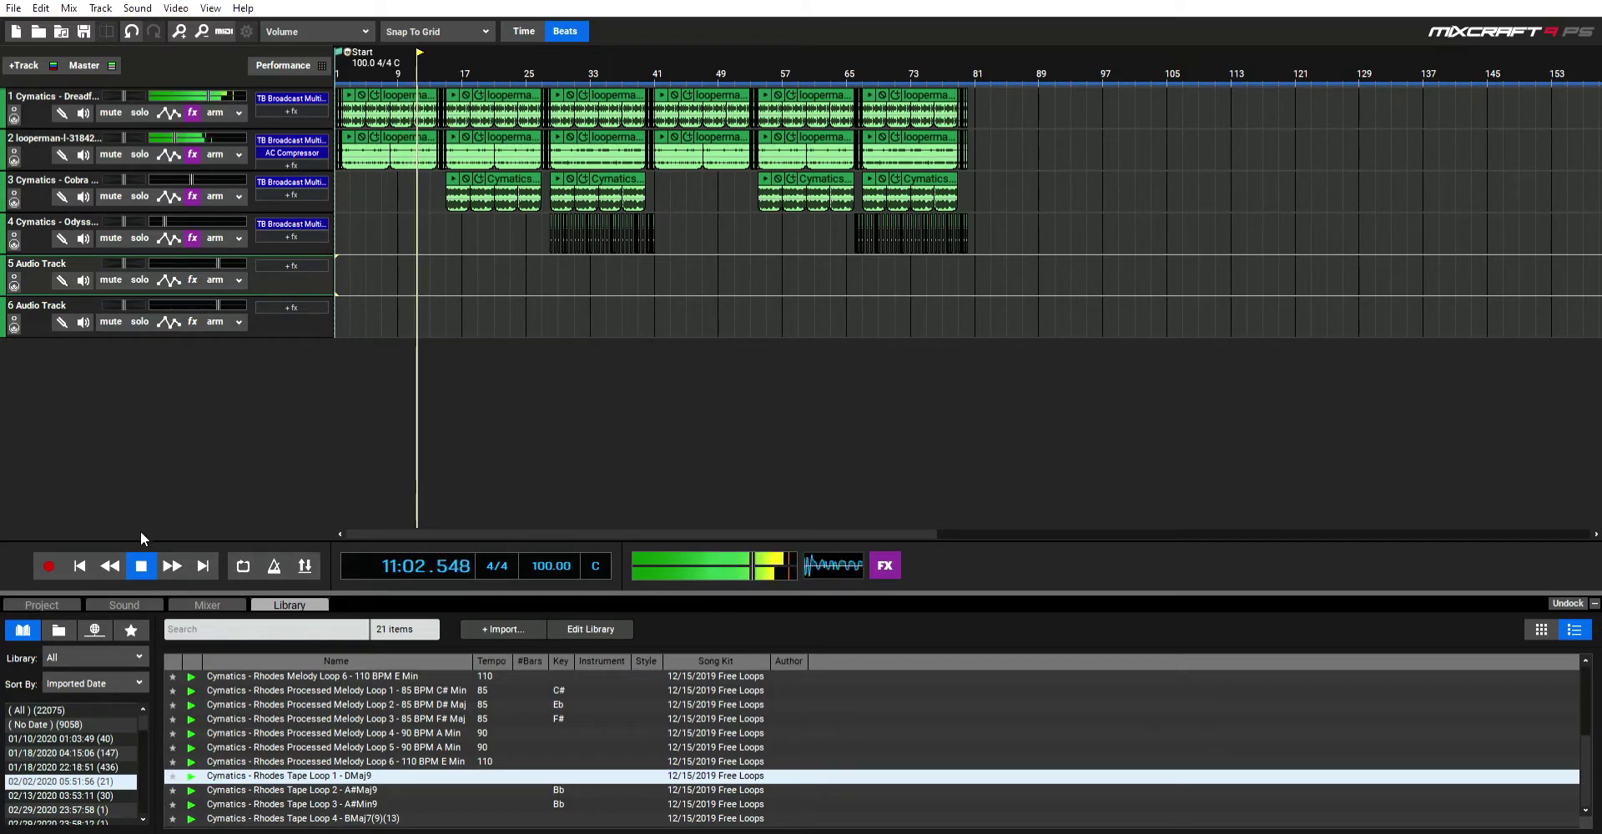
{"action": "left_click", "coordinate": [140, 562]}
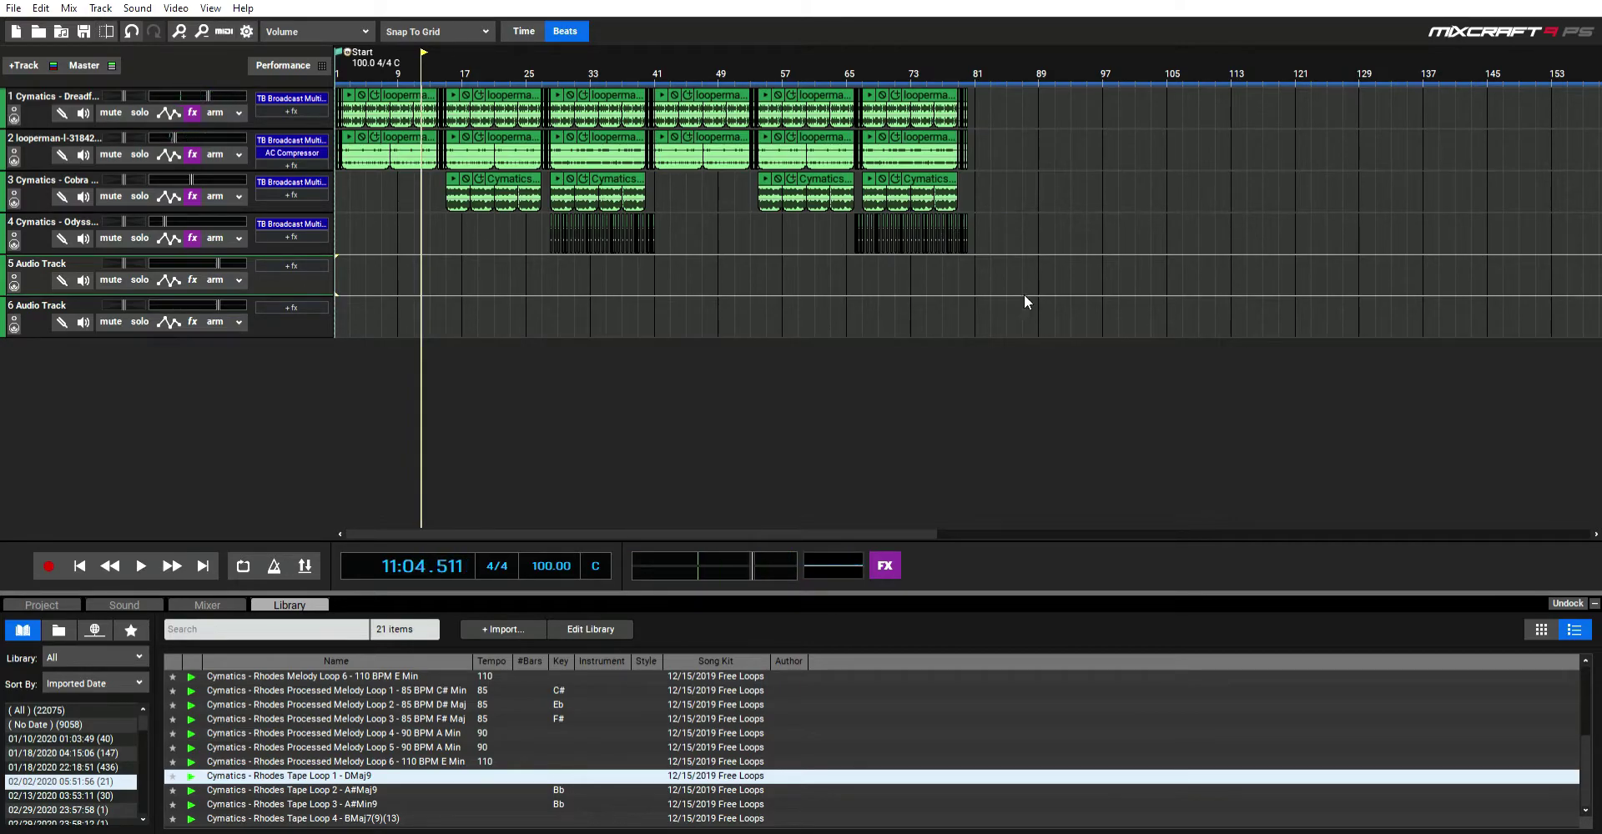
Step: Turn on looping and set the loop end at bar 80, where the last clips of the arrangement finish
{"action": "left_click", "coordinate": [993, 107]}
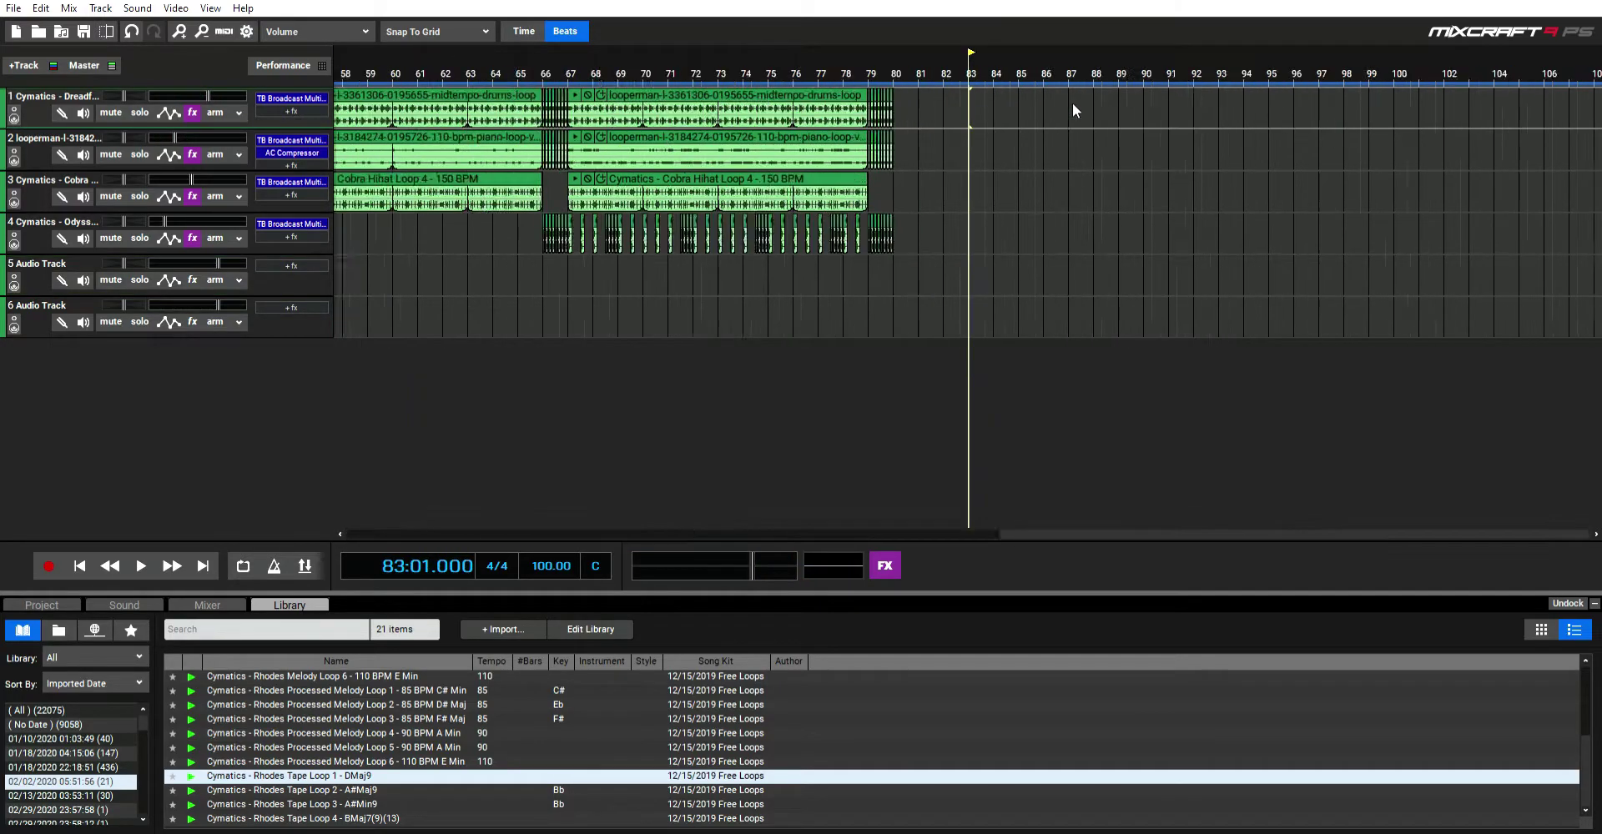
{"action": "scroll", "coordinate": [1027, 179], "scroll_direction": "up", "scroll_amount": 5}
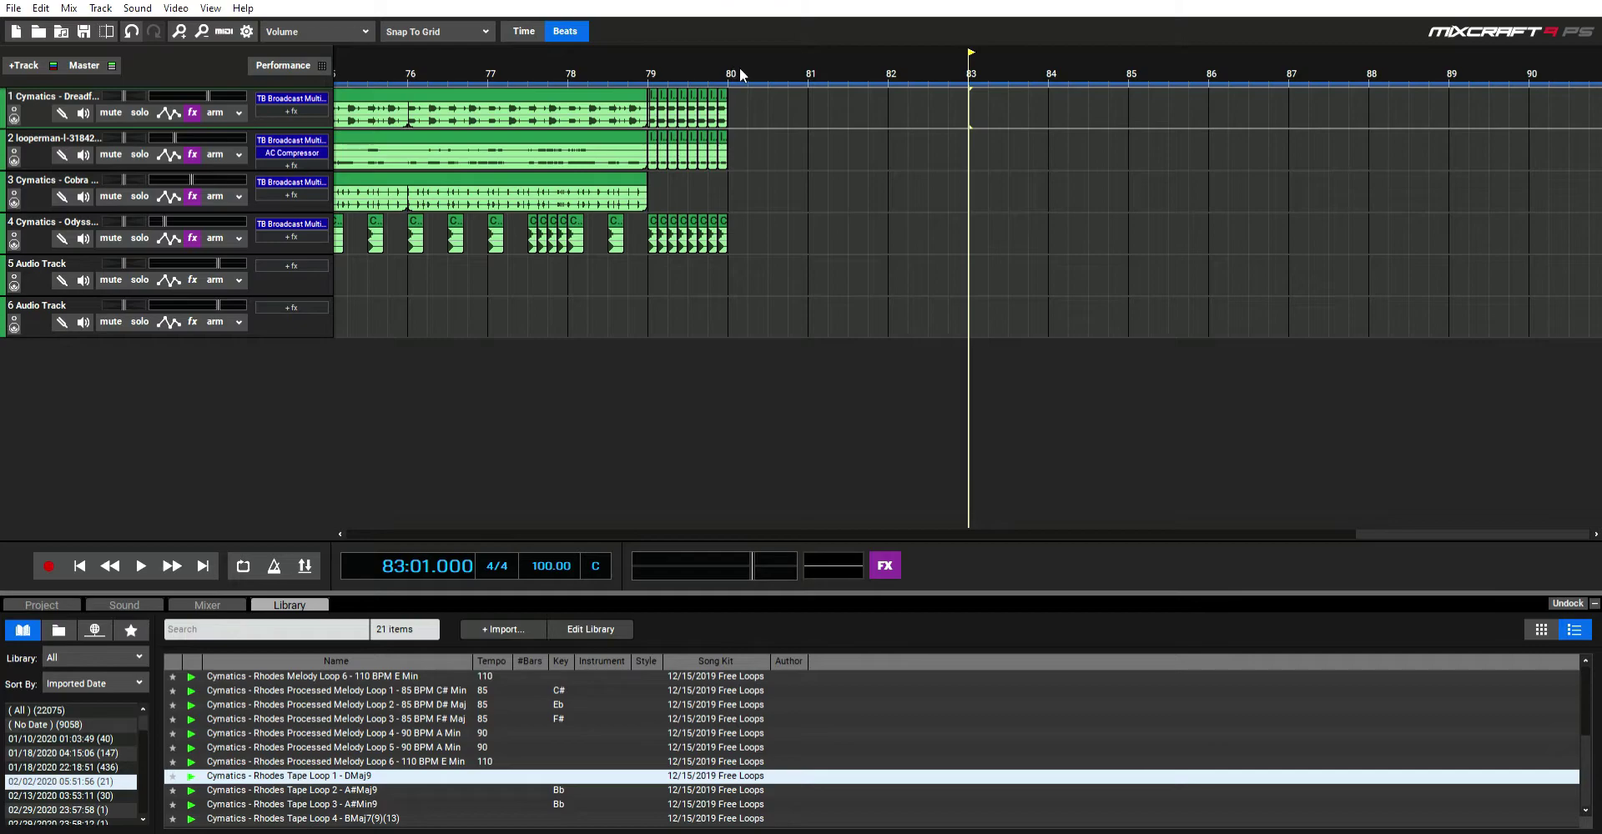
{"action": "key", "text": "l"}
{"action": "scroll", "coordinate": [747, 244], "scroll_direction": "down", "scroll_amount": 5}
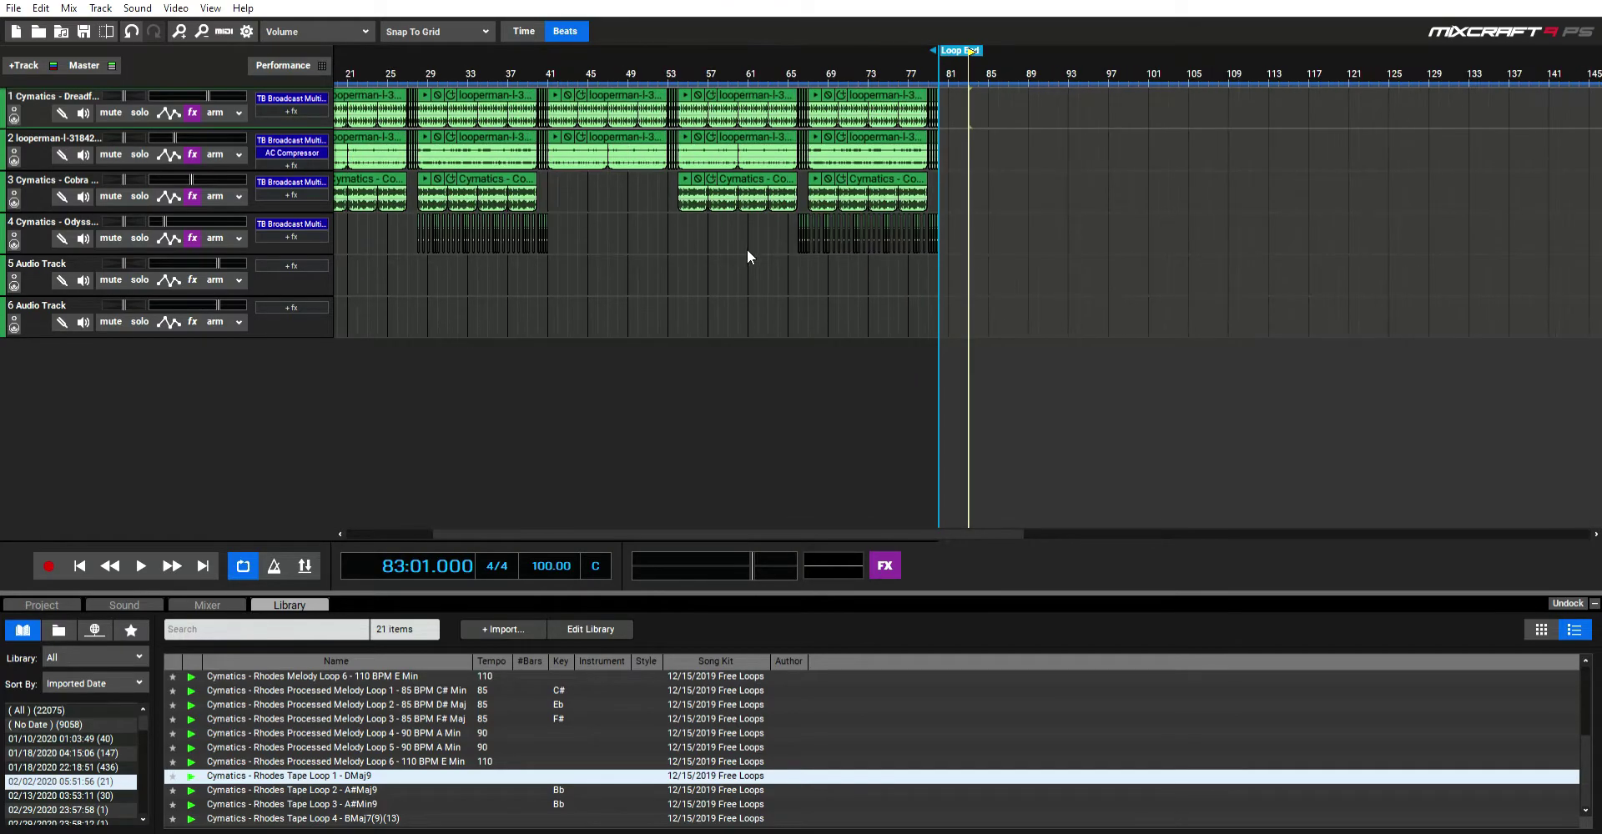
{"action": "scroll", "coordinate": [754, 297], "scroll_direction": "down", "scroll_amount": 2}
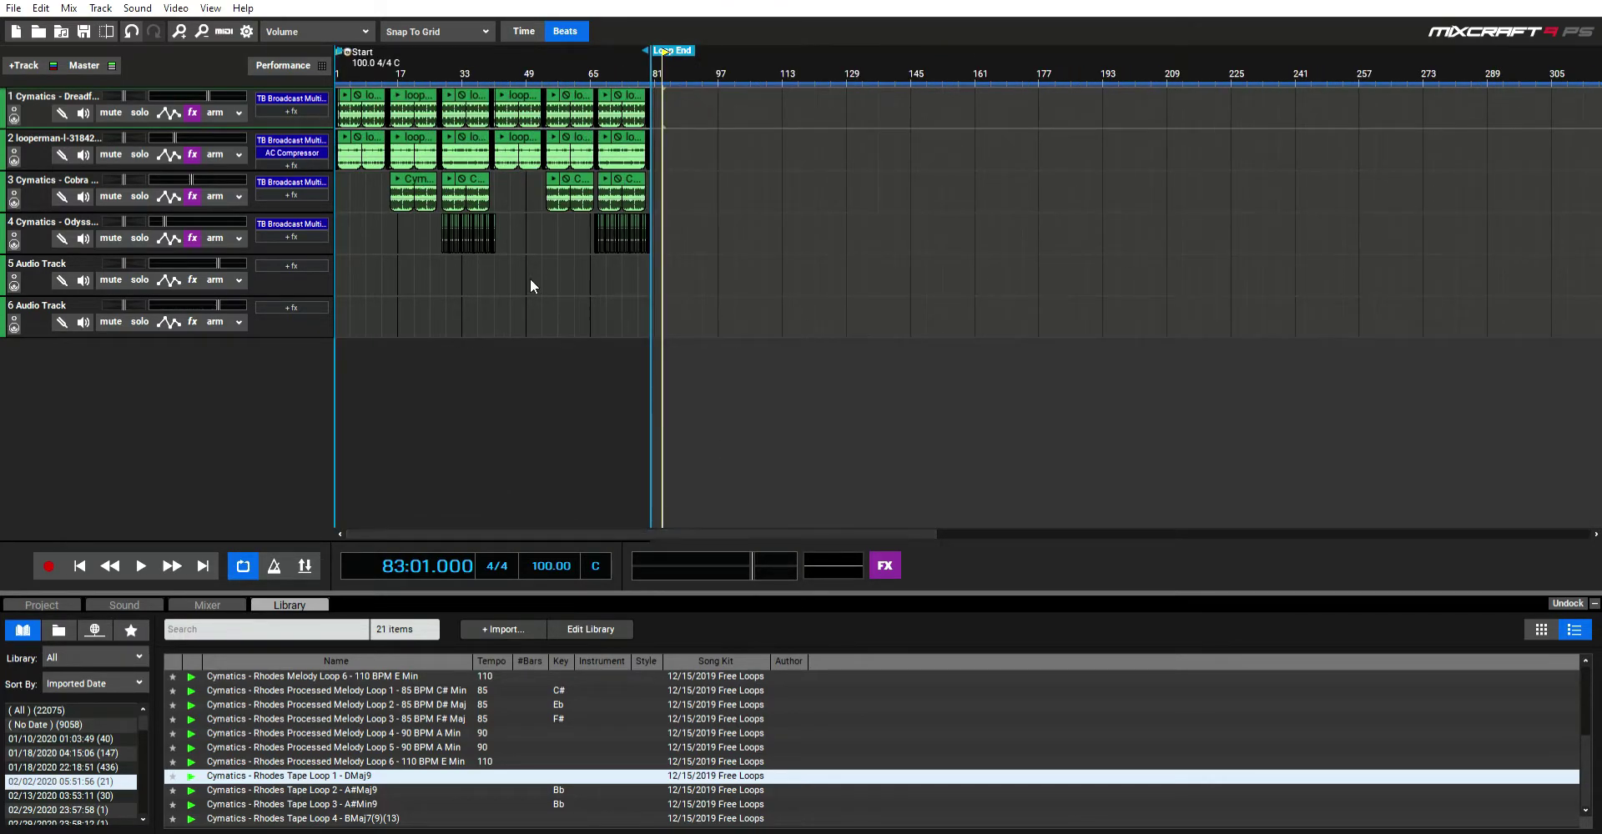
{"action": "scroll", "coordinate": [538, 286], "scroll_direction": "up", "scroll_amount": 1}
{"action": "scroll", "coordinate": [538, 292], "scroll_direction": "up", "scroll_amount": 1}
{"action": "left_click_drag", "start_coordinate": [657, 534], "coordinate": [440, 444]}
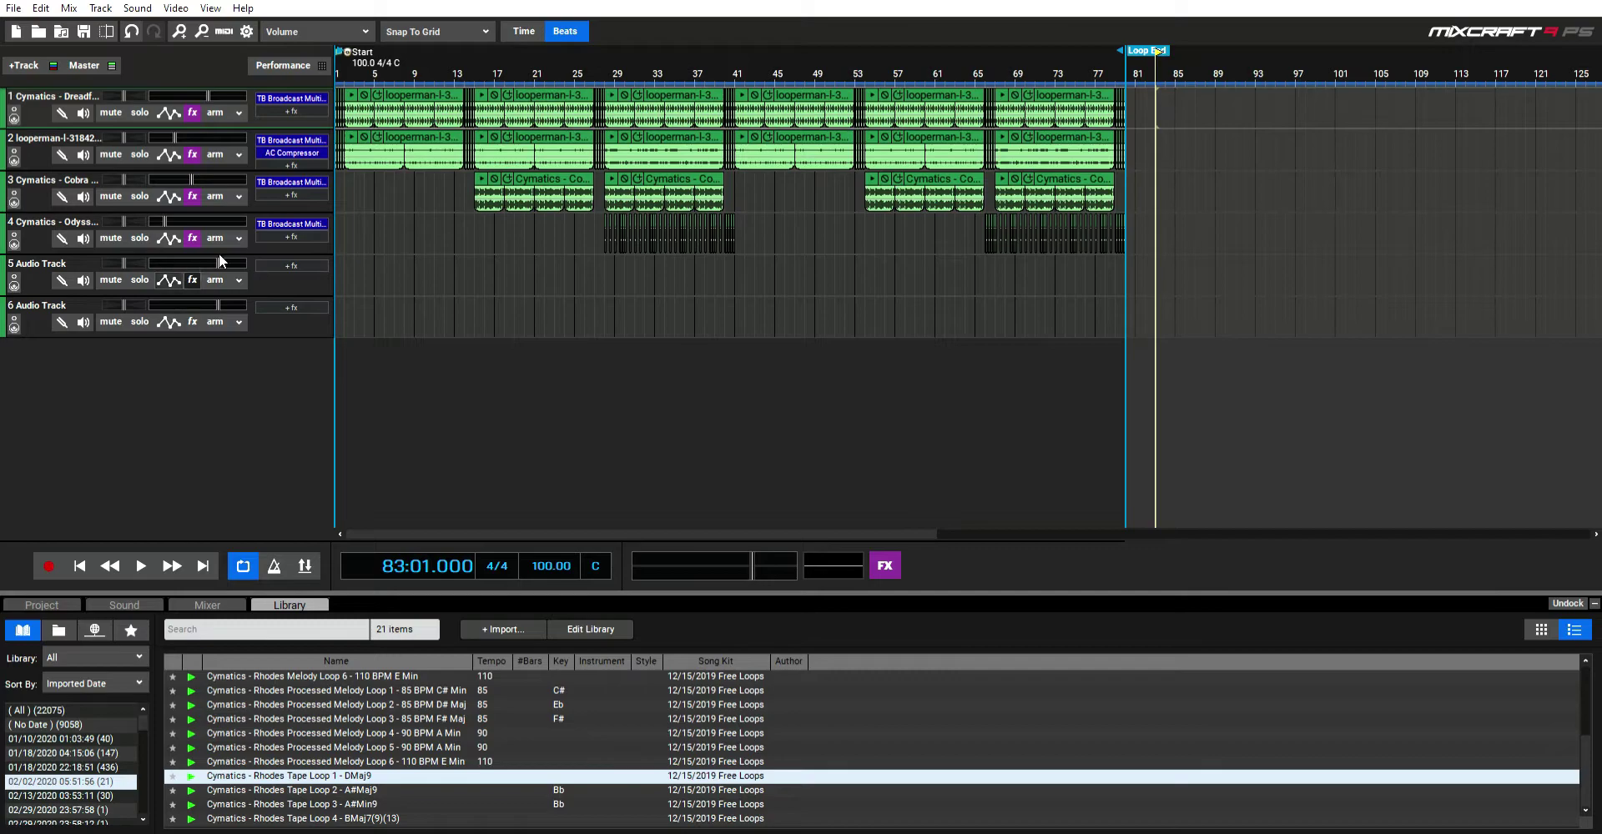
Step: Delete the empty audio track in slot 5, directly below the clap track
{"action": "left_click", "coordinate": [45, 264]}
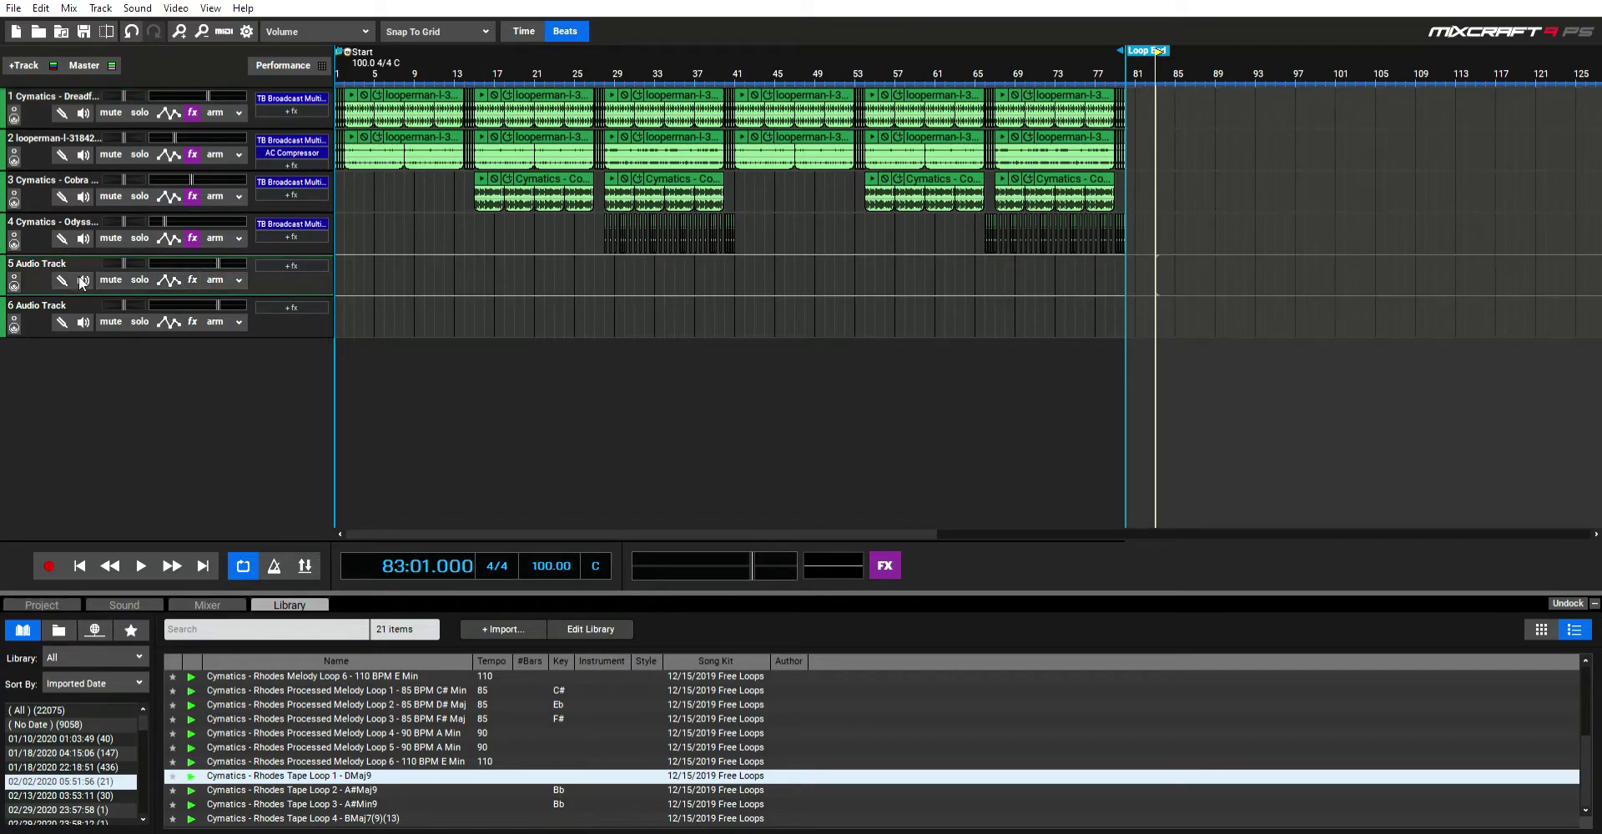
{"action": "key", "text": "Delete"}
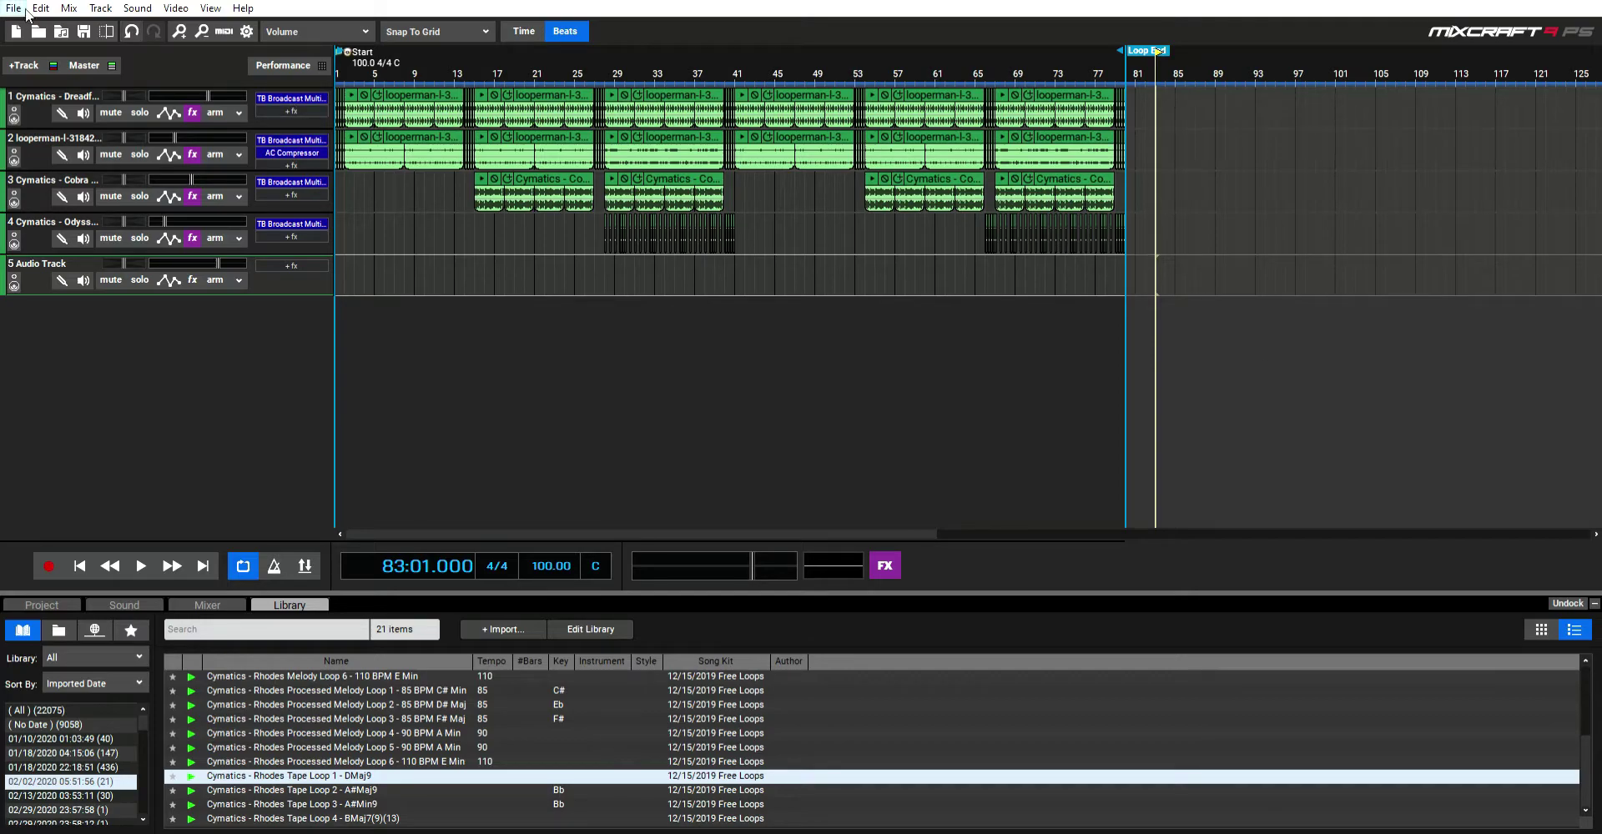
{"action": "left_click", "coordinate": [57, 48]}
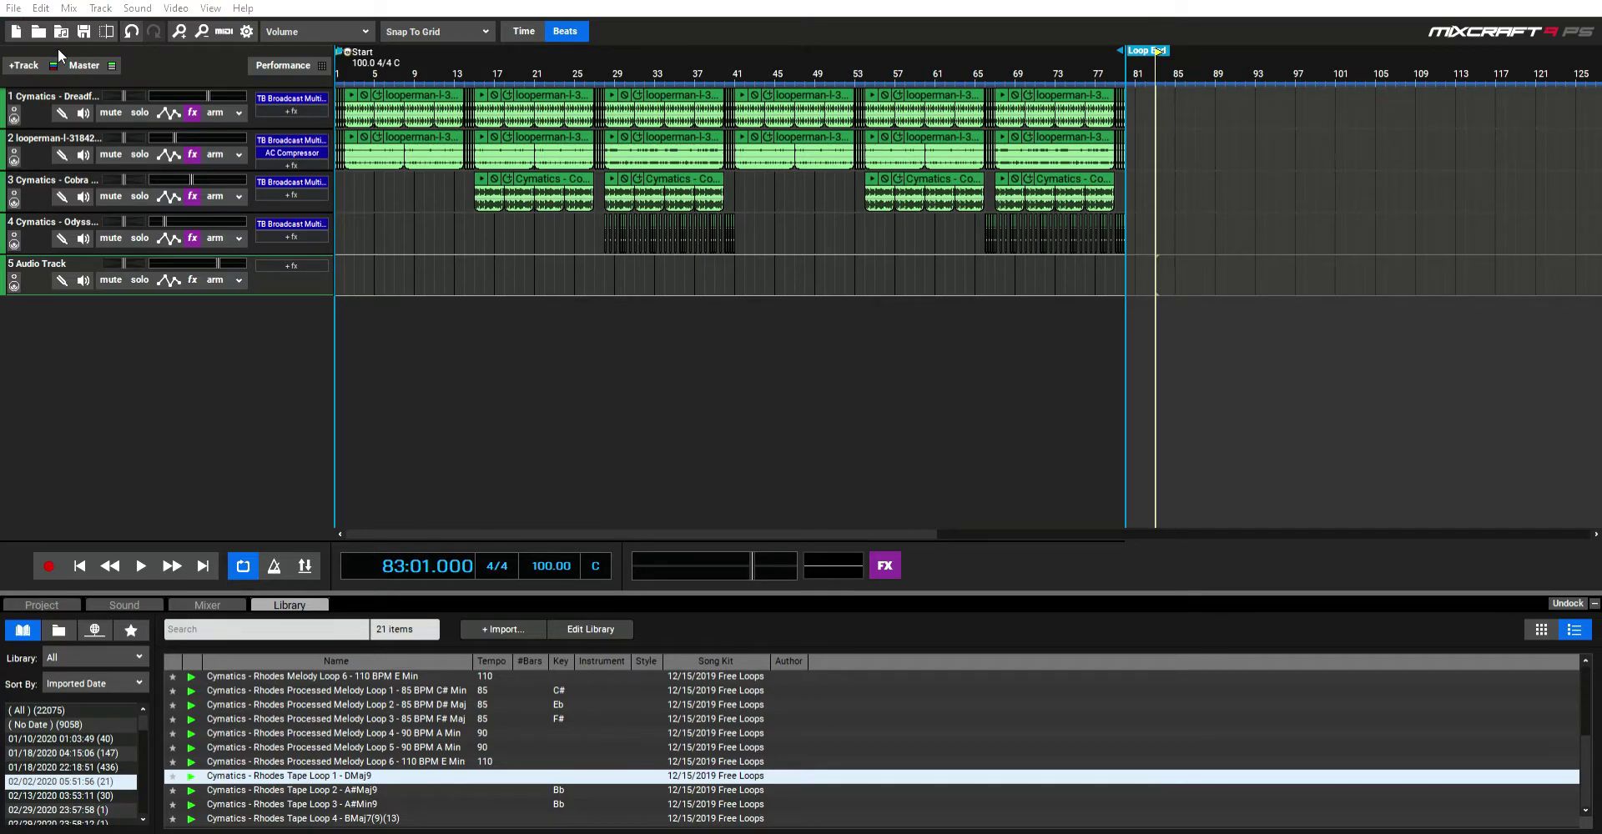